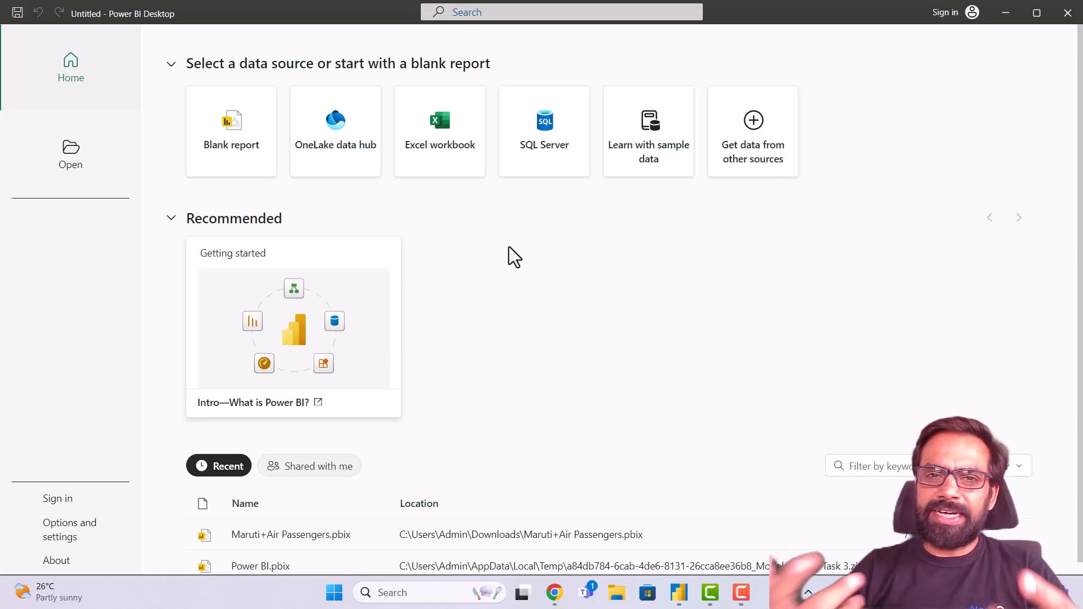
- Create a blank report, collapse the Visualizations pane and expand the Data pane
left_click(224, 134)
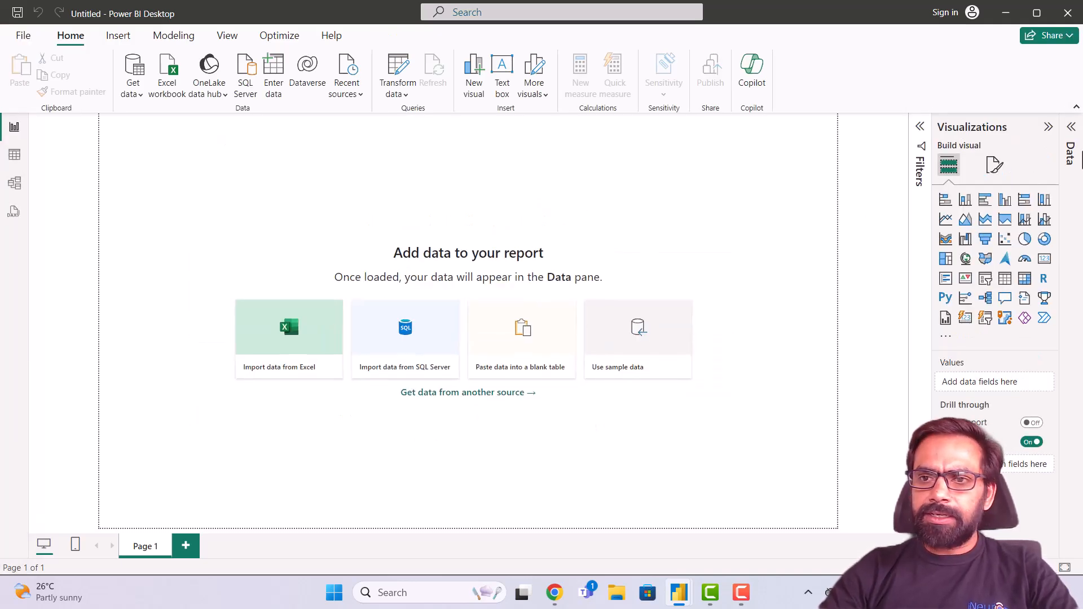
left_click(1048, 127)
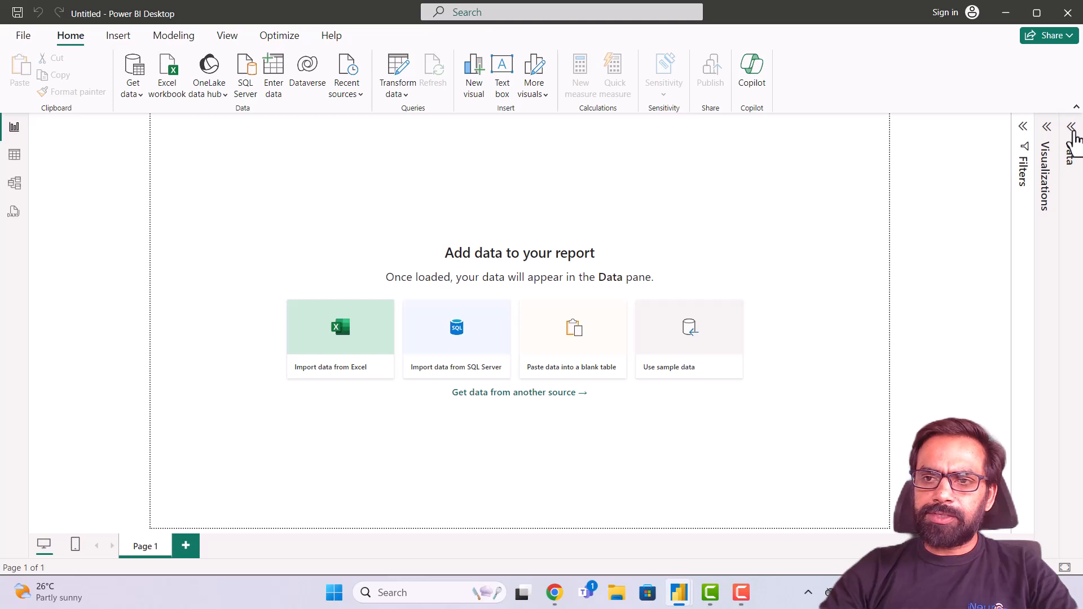
left_click(1070, 138)
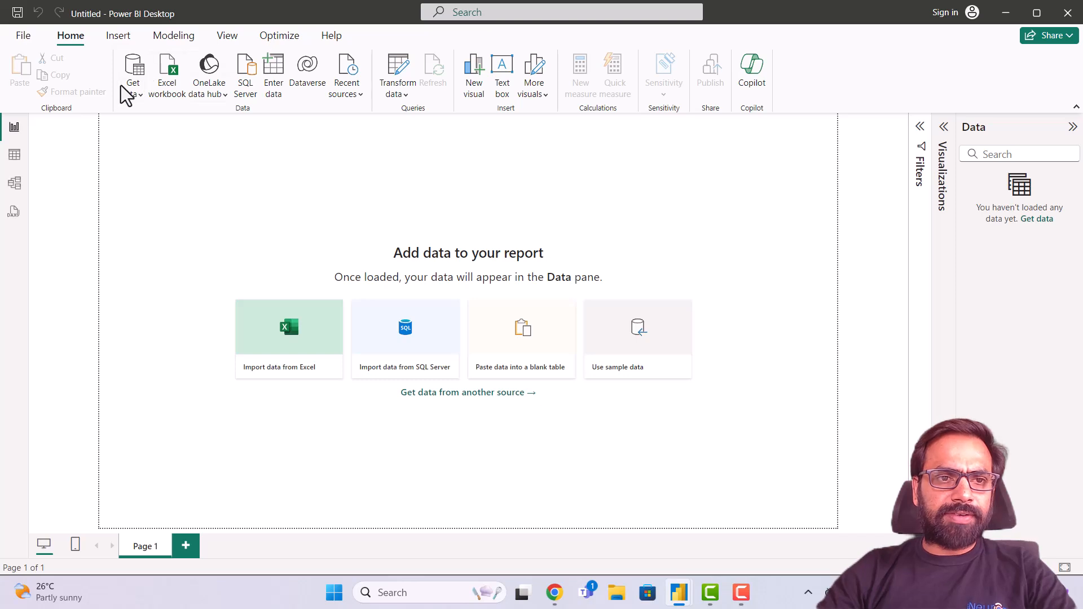
left_click(135, 95)
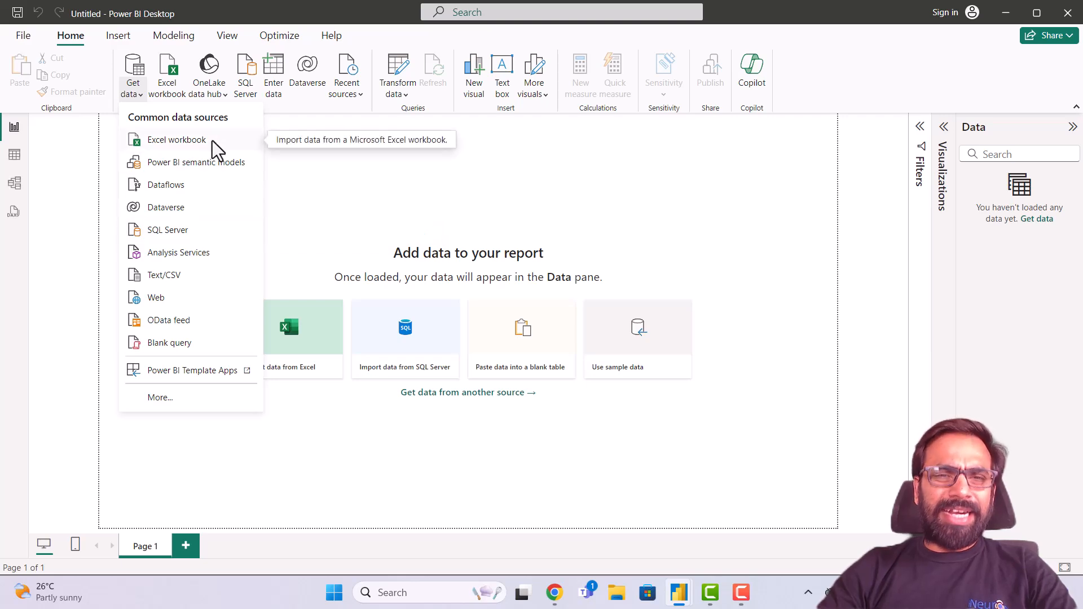
left_click(194, 142)
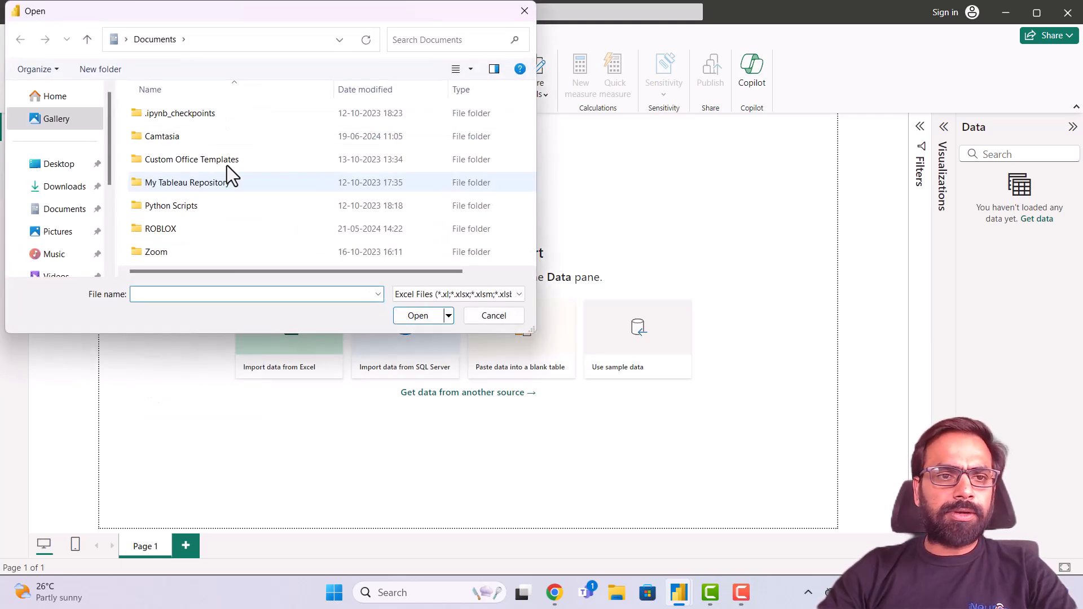
left_click(57, 188)
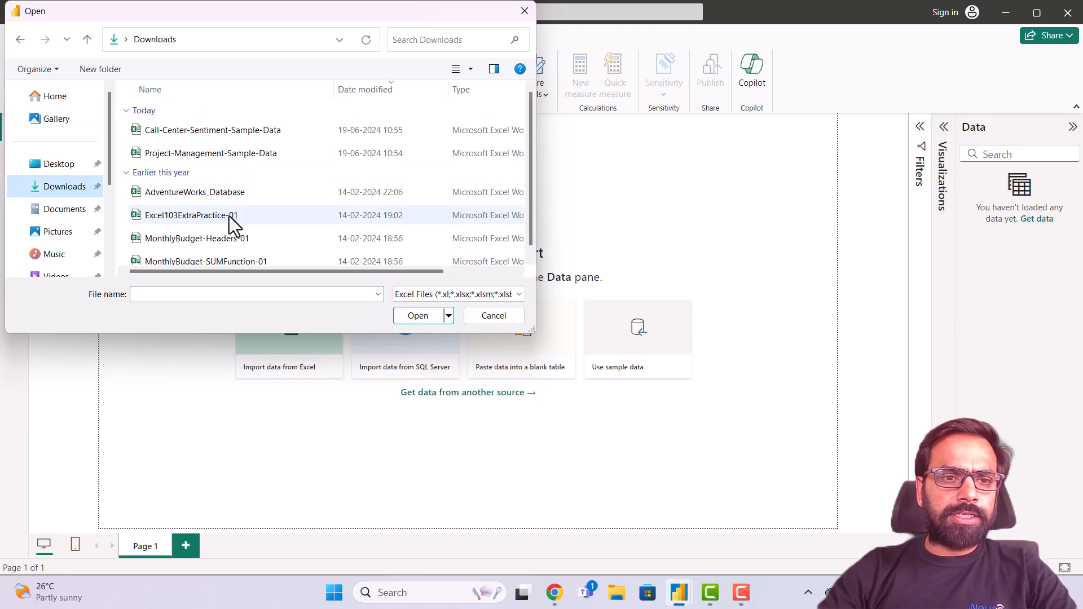
scroll(229, 217, "down", 1)
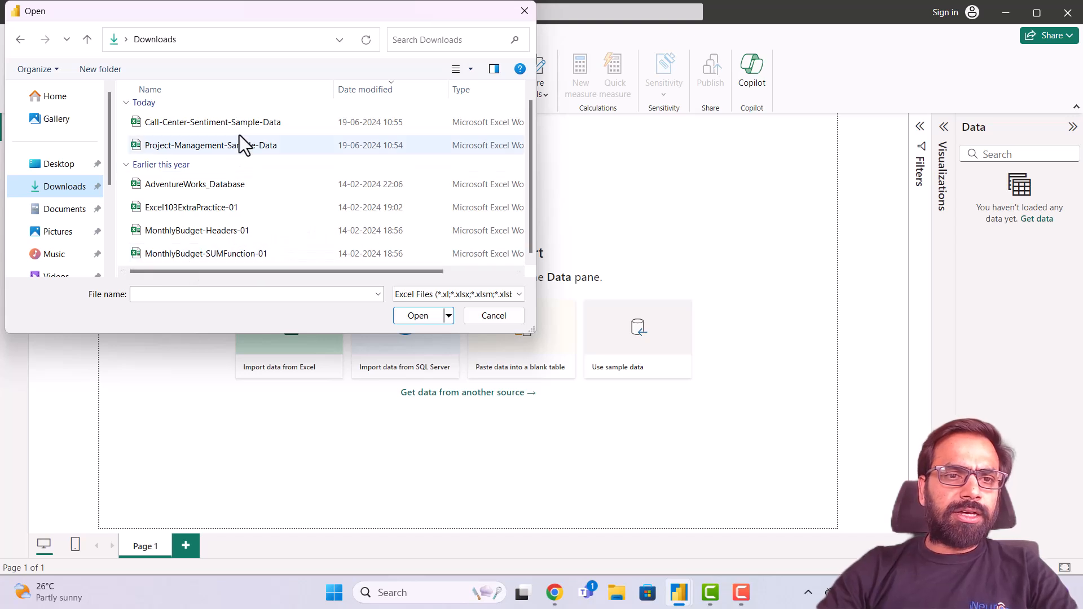
left_click(255, 121)
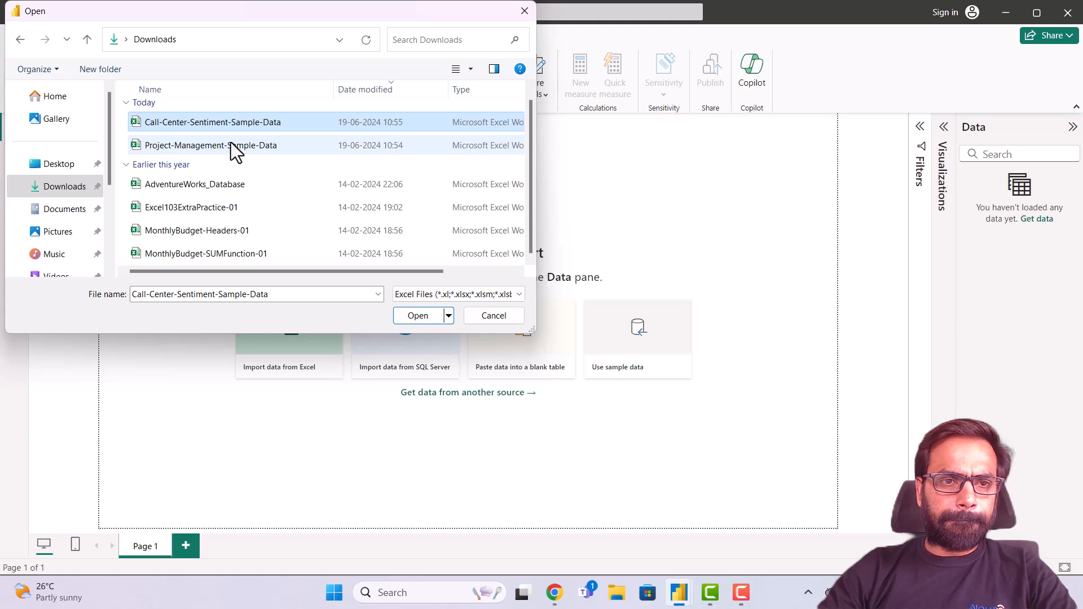
left_click(214, 181)
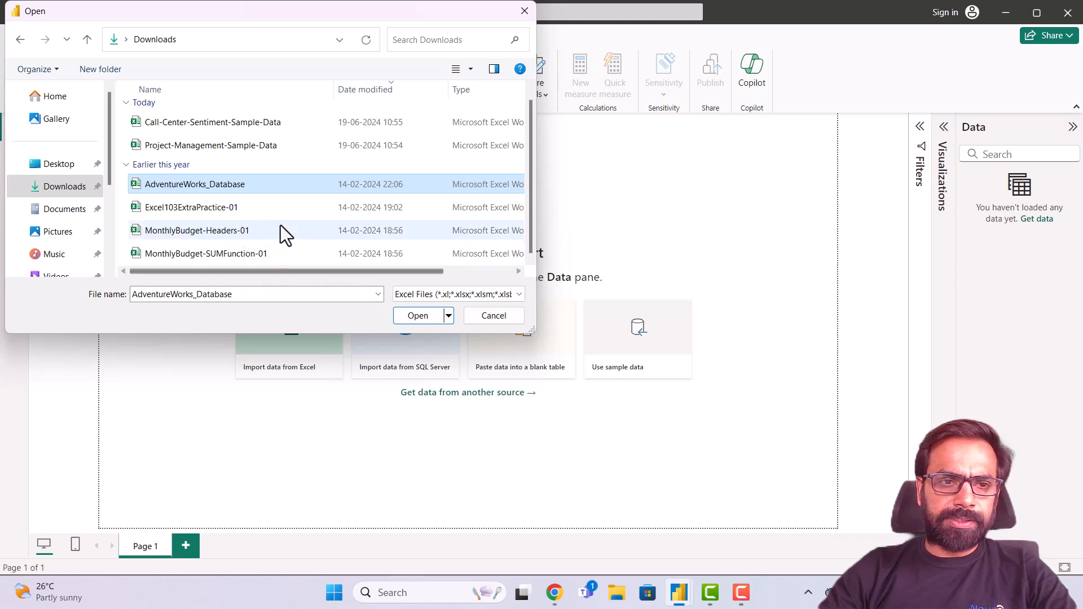
left_click(479, 294)
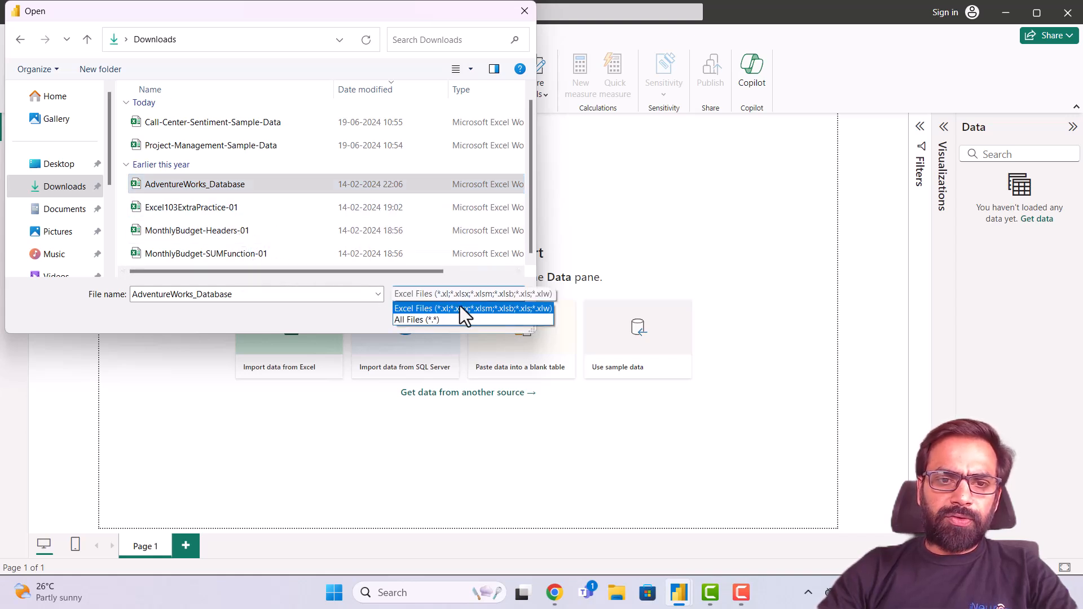
left_click(452, 320)
scroll(280, 177, "down", 10)
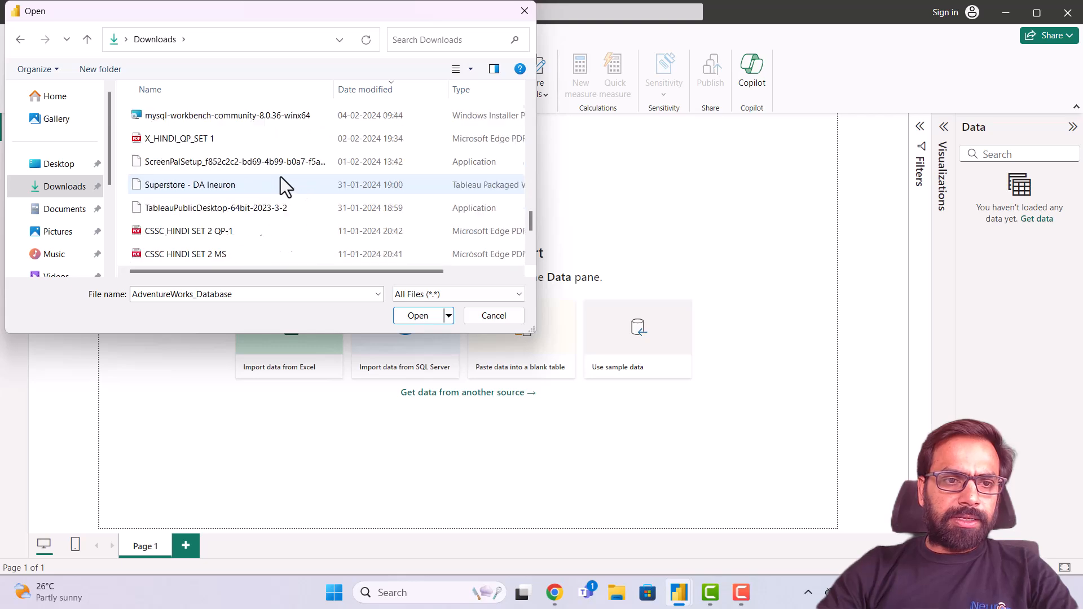
scroll(280, 177, "down", 2)
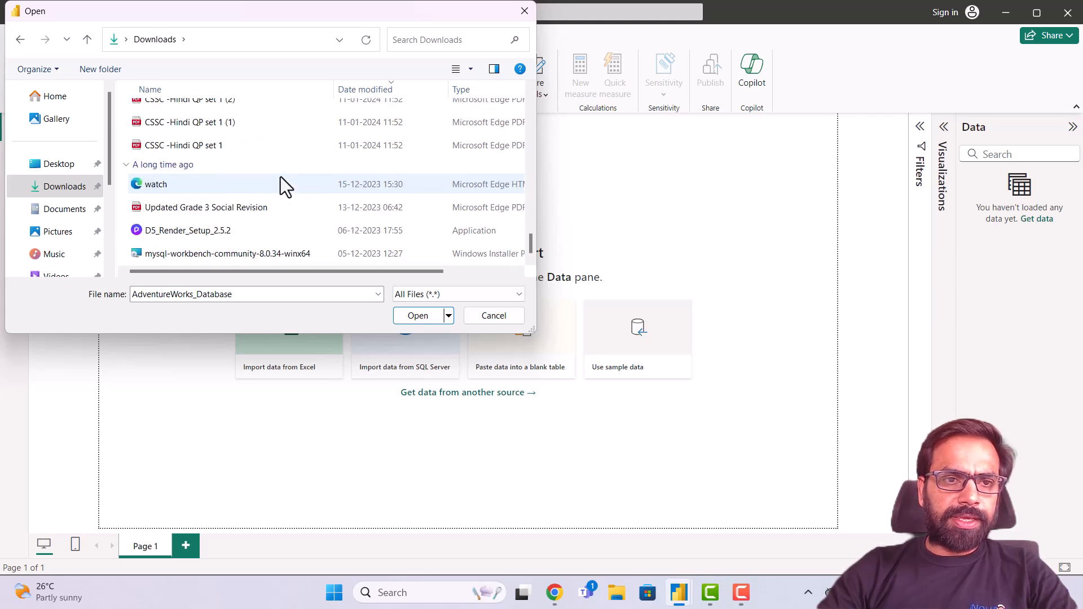
scroll(279, 177, "up", 15)
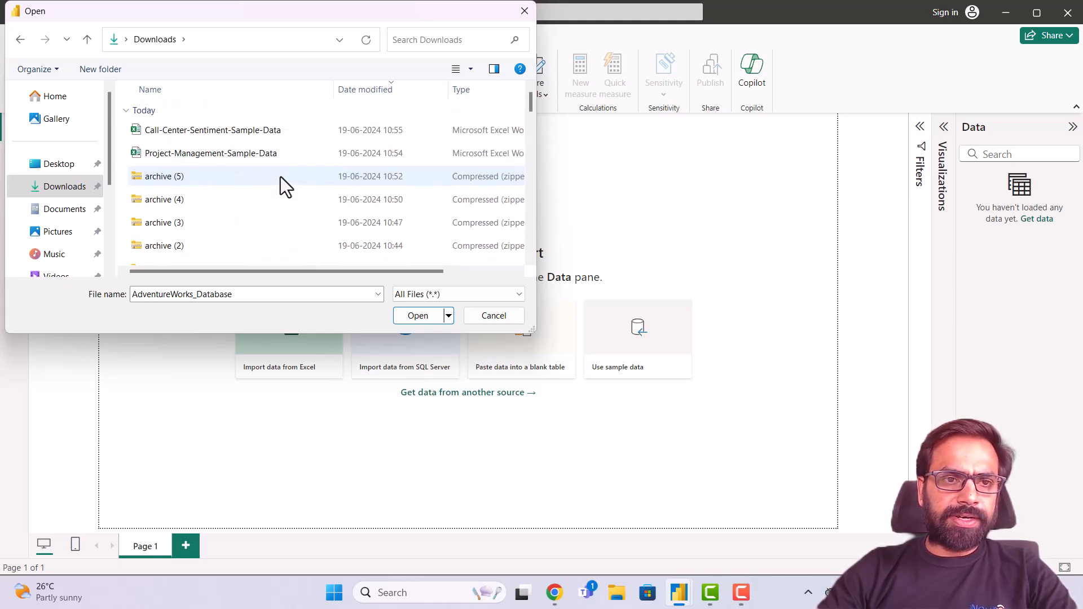
left_click(236, 135)
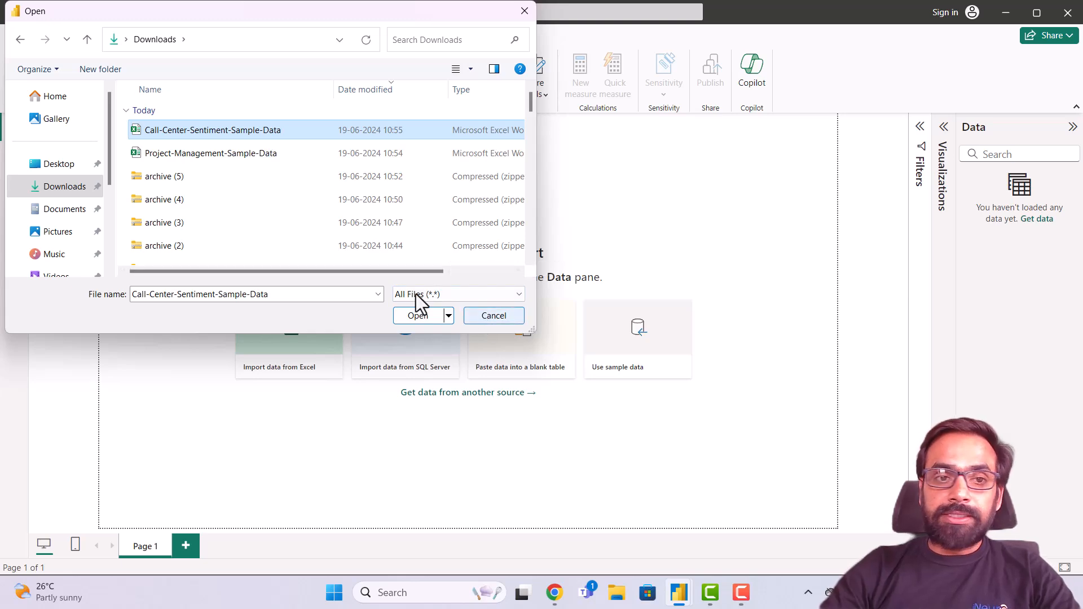
left_click(494, 316)
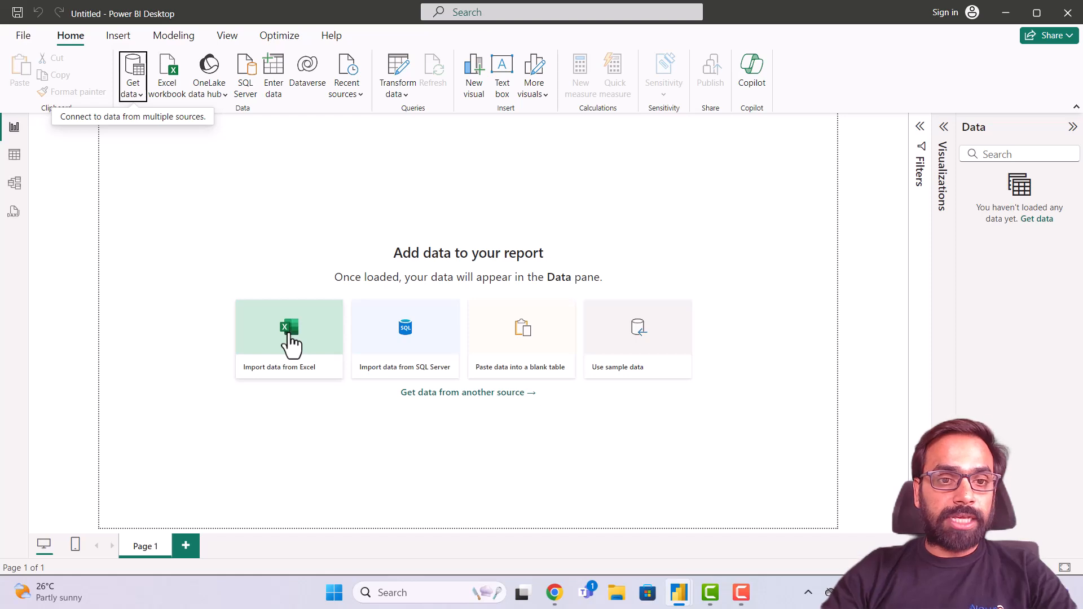
- Try to find a text or CSV file to import in the Downloads, Desktop and Documents folders
left_click(140, 94)
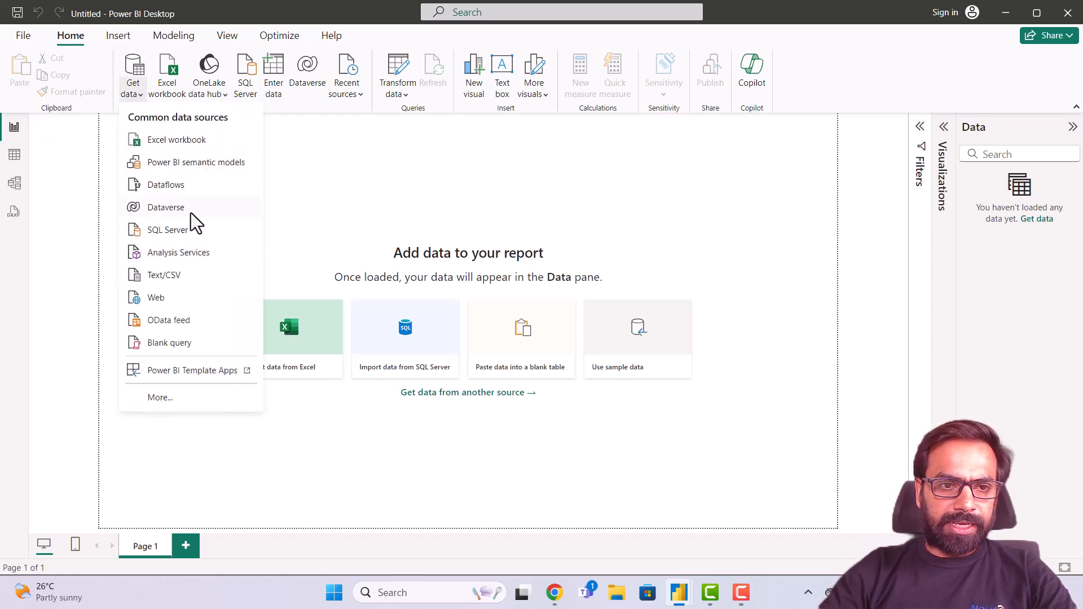
left_click(164, 280)
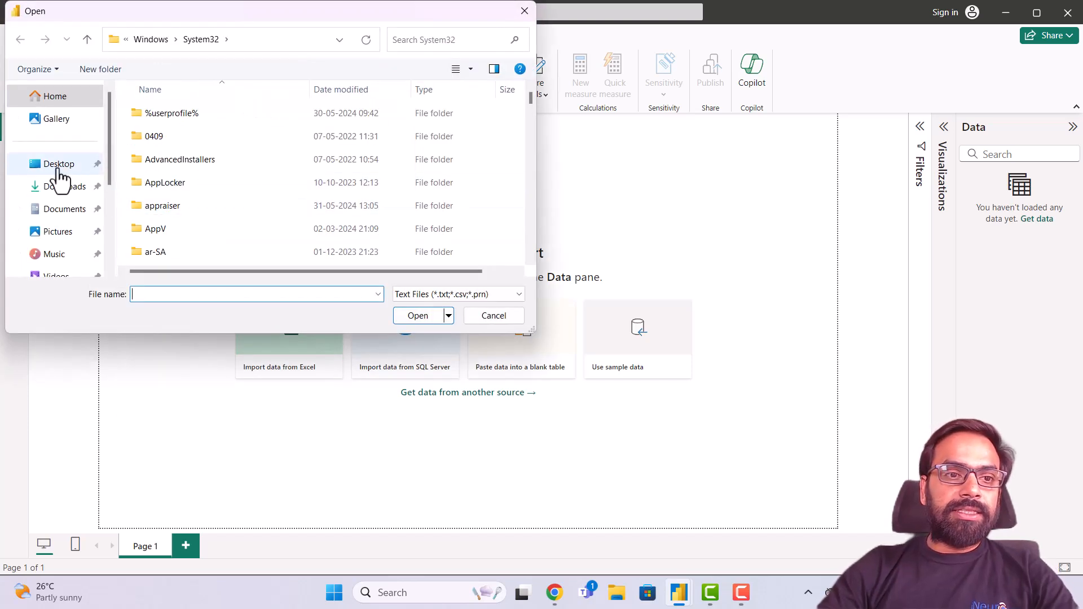
left_click(59, 186)
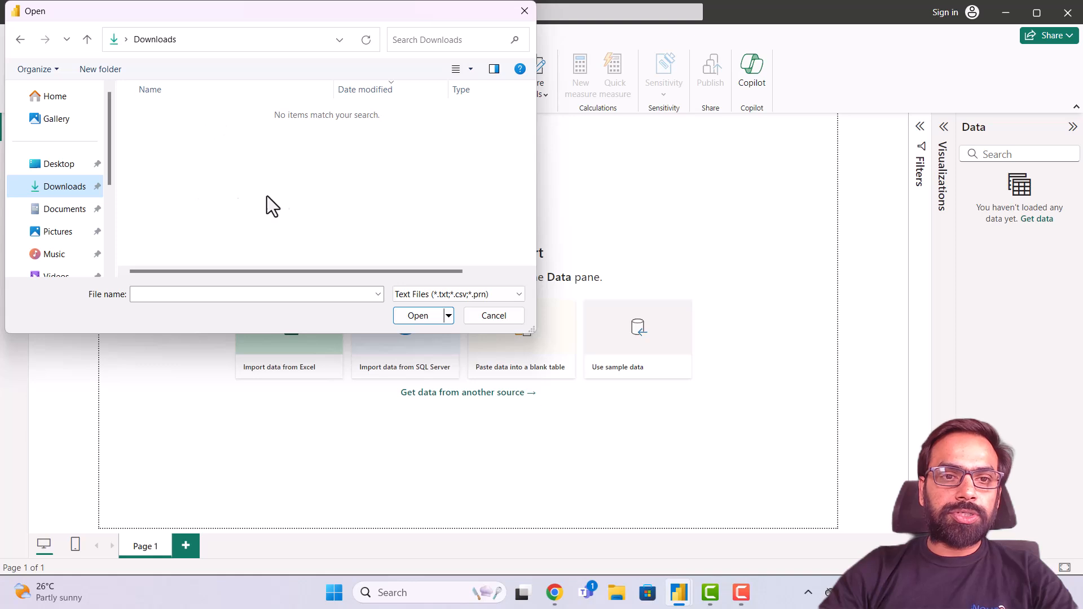
left_click(63, 166)
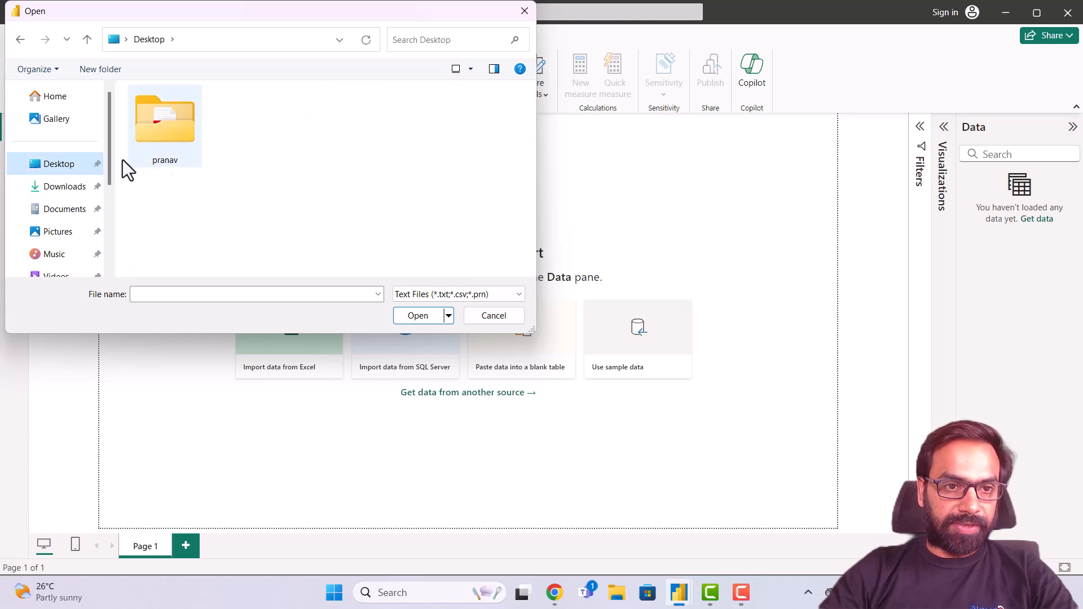
left_click(59, 209)
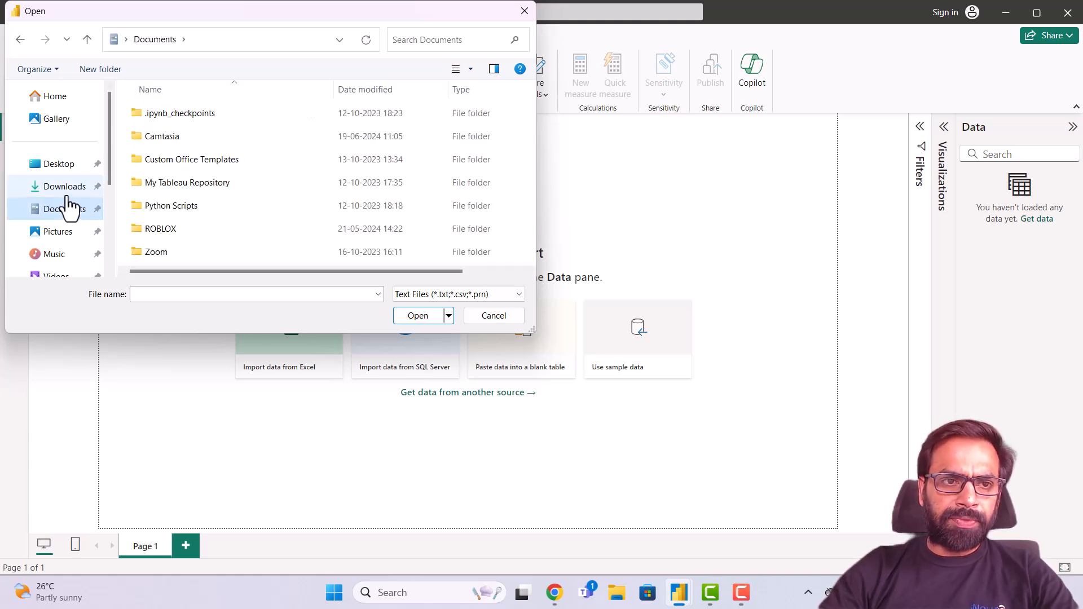
left_click(66, 195)
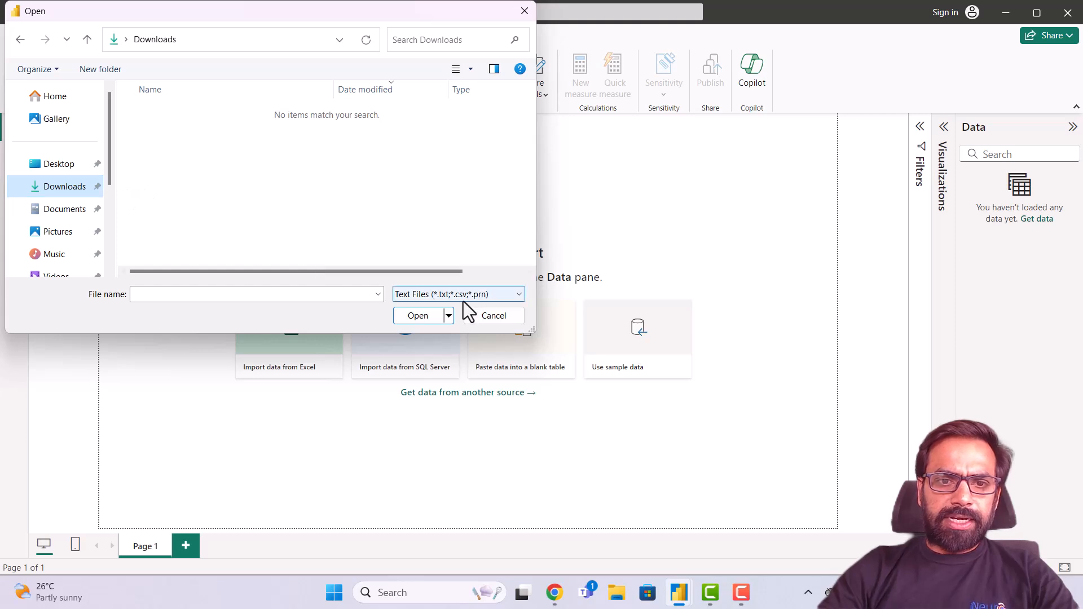
scroll(259, 190, "right", 3)
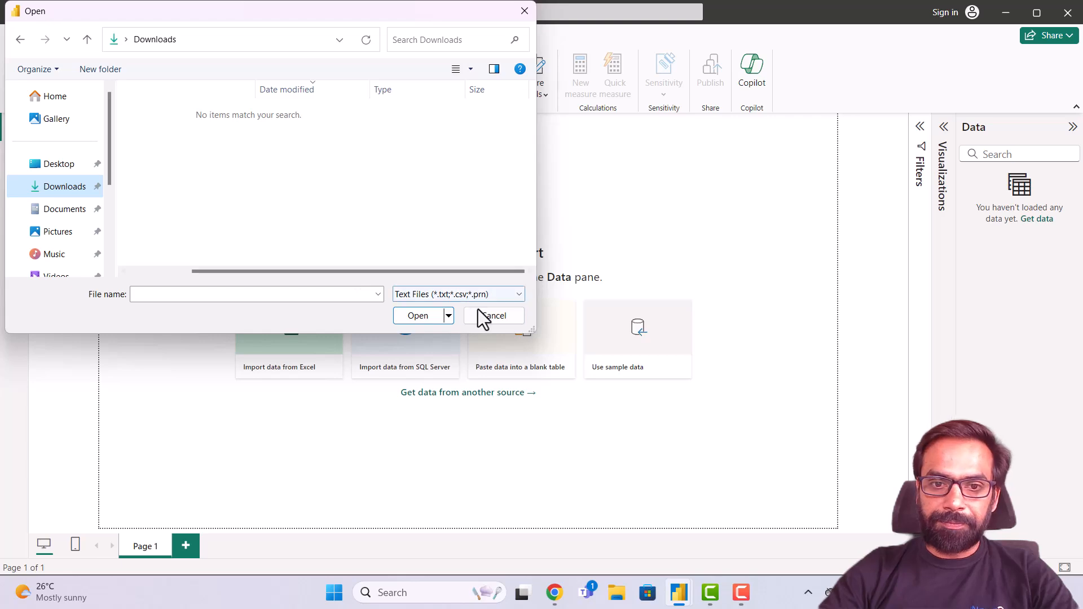
left_click(491, 317)
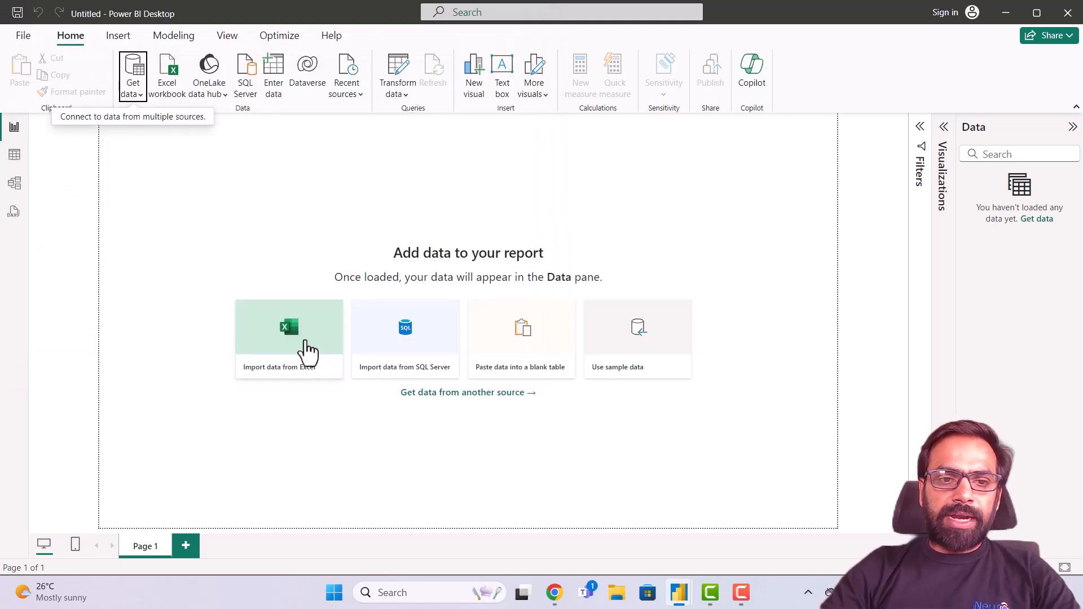
- Open the Excel workbook Call-Center-Sentiment-Sample-Data from Downloads for import and preview its sheet and its suggested table
left_click(307, 356)
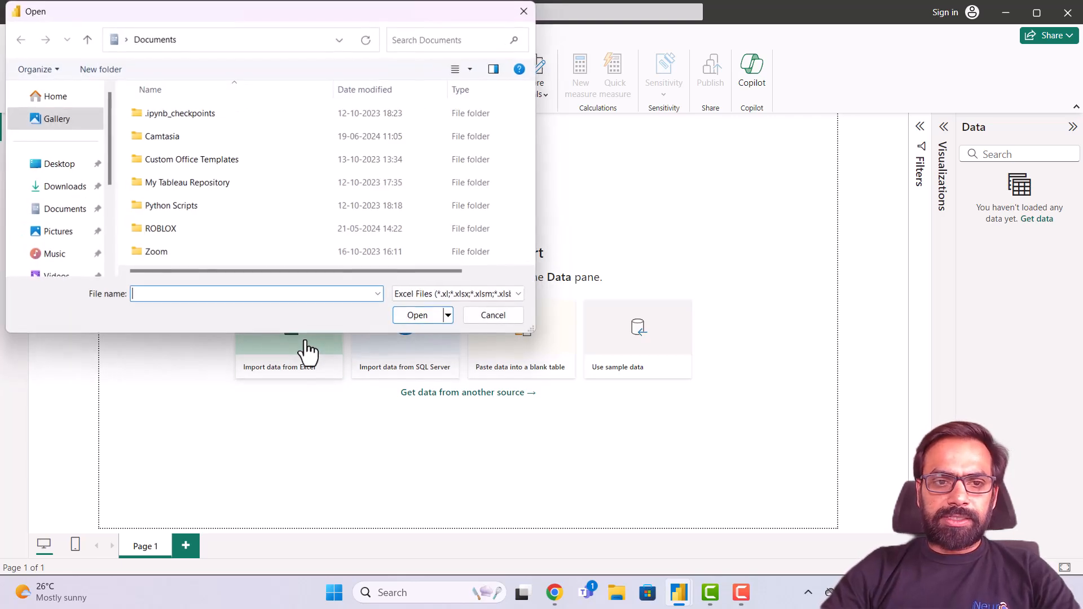
left_click(66, 188)
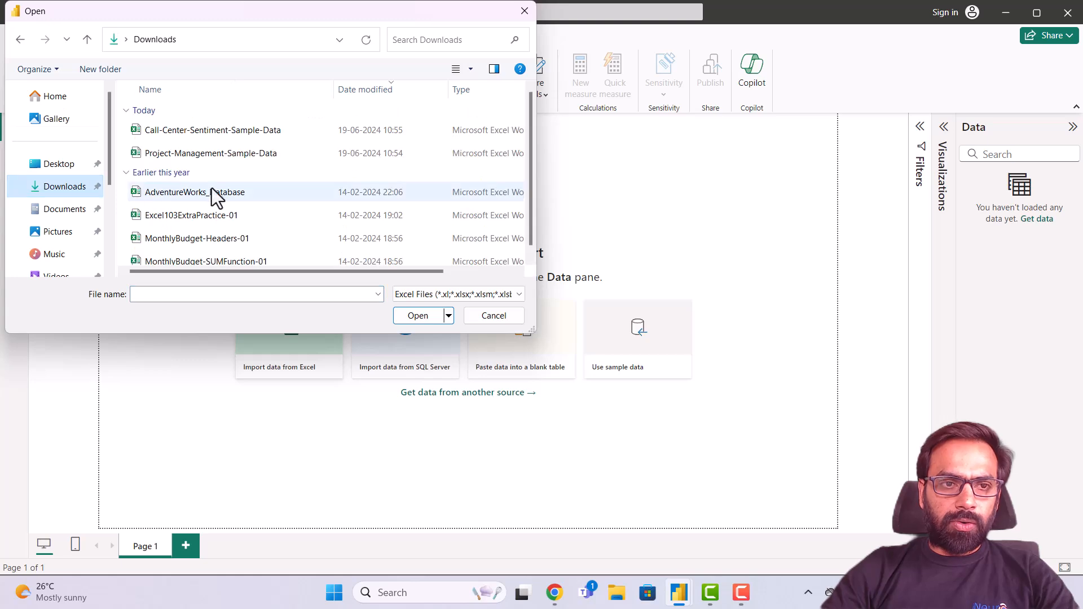
left_click(231, 131)
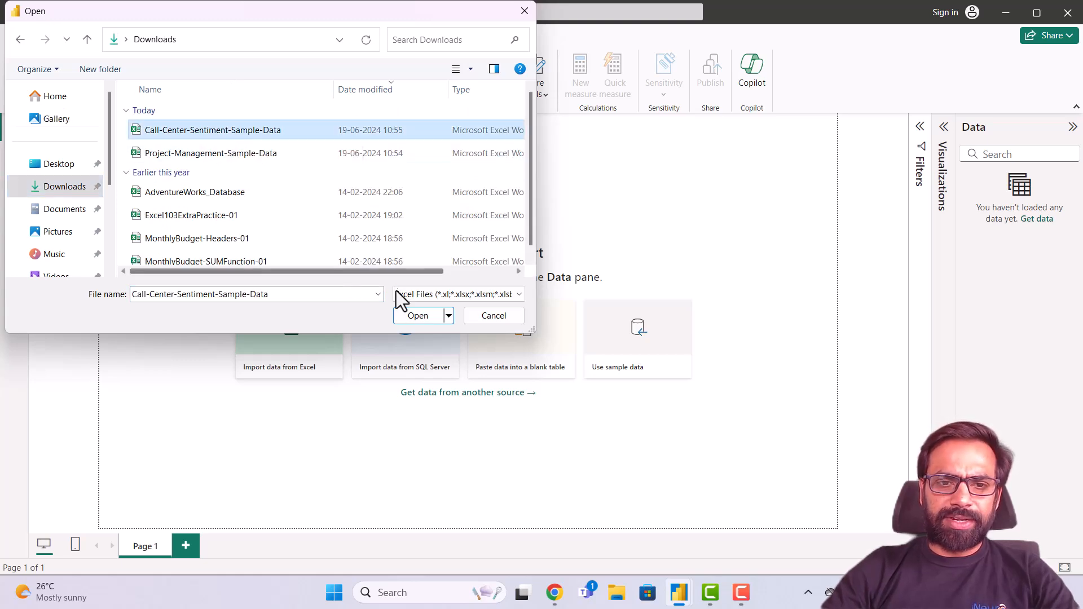
left_click(421, 321)
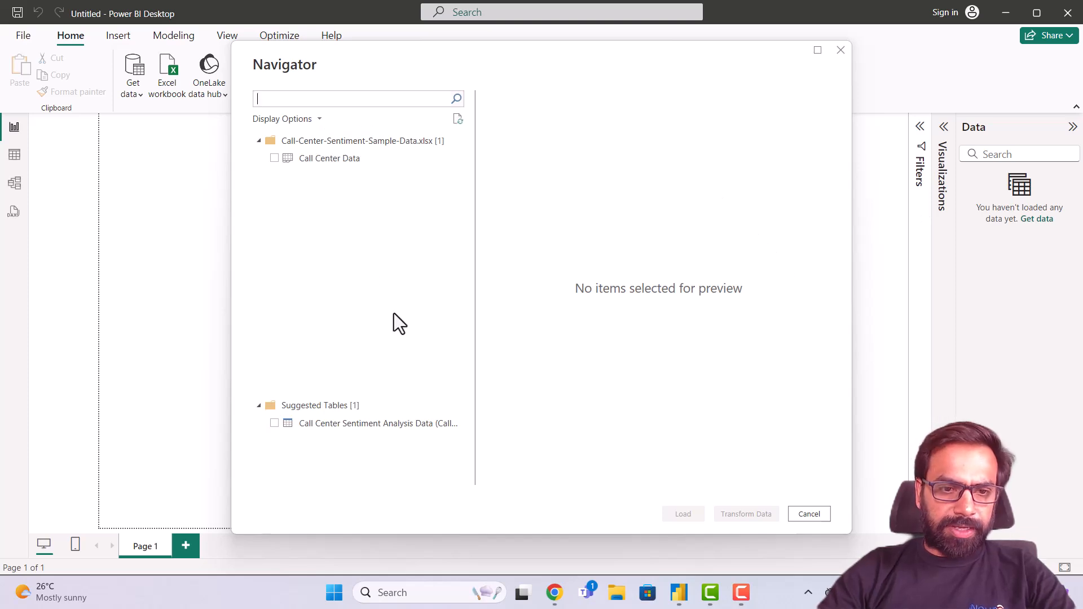
left_click(322, 155)
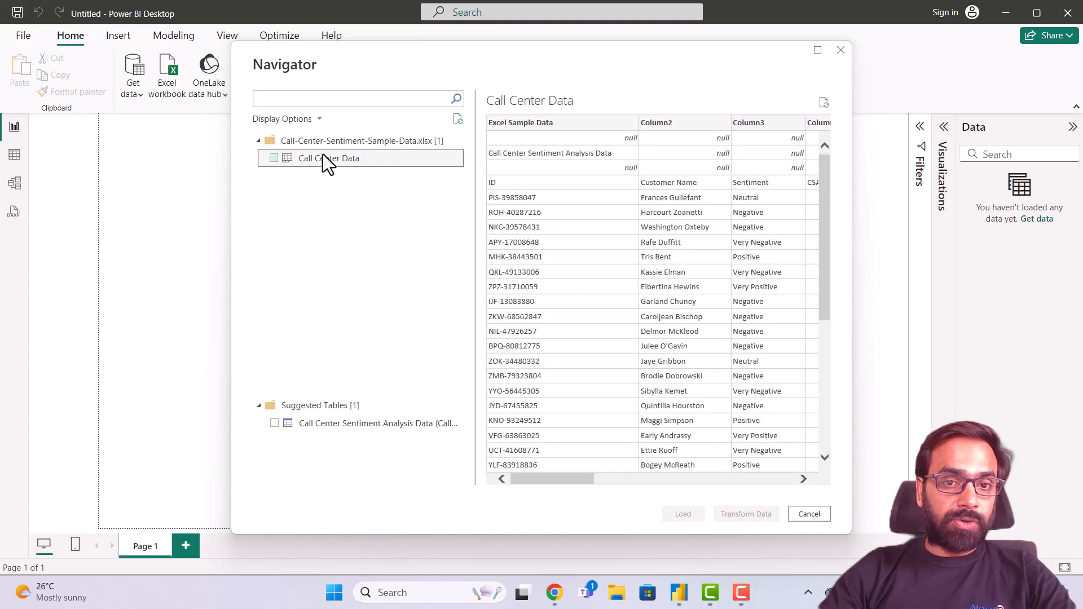
left_click(380, 423)
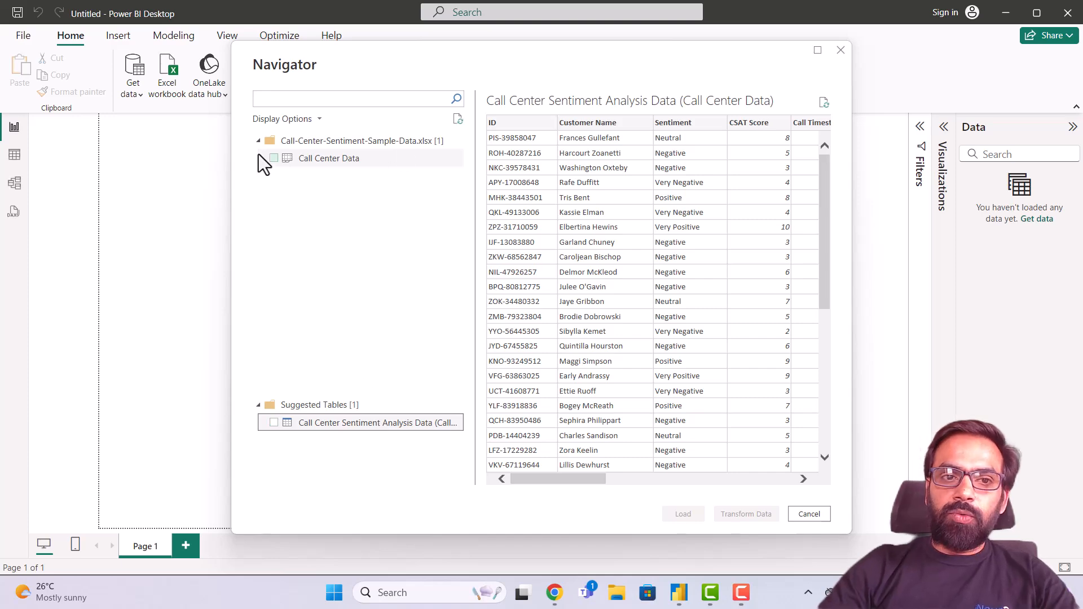
left_click(275, 162)
left_click(275, 159)
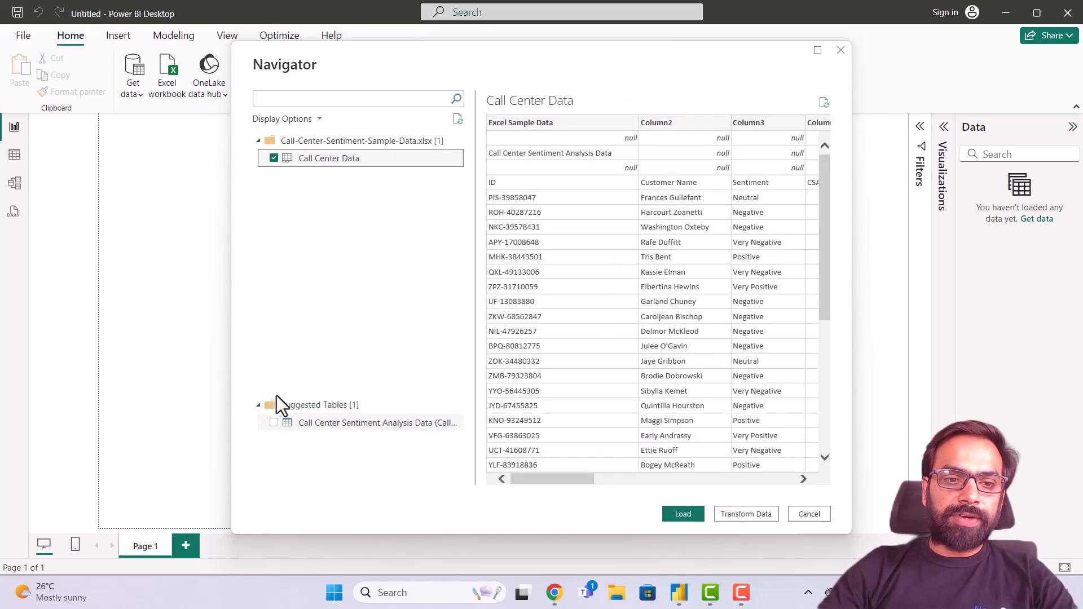
left_click(274, 423)
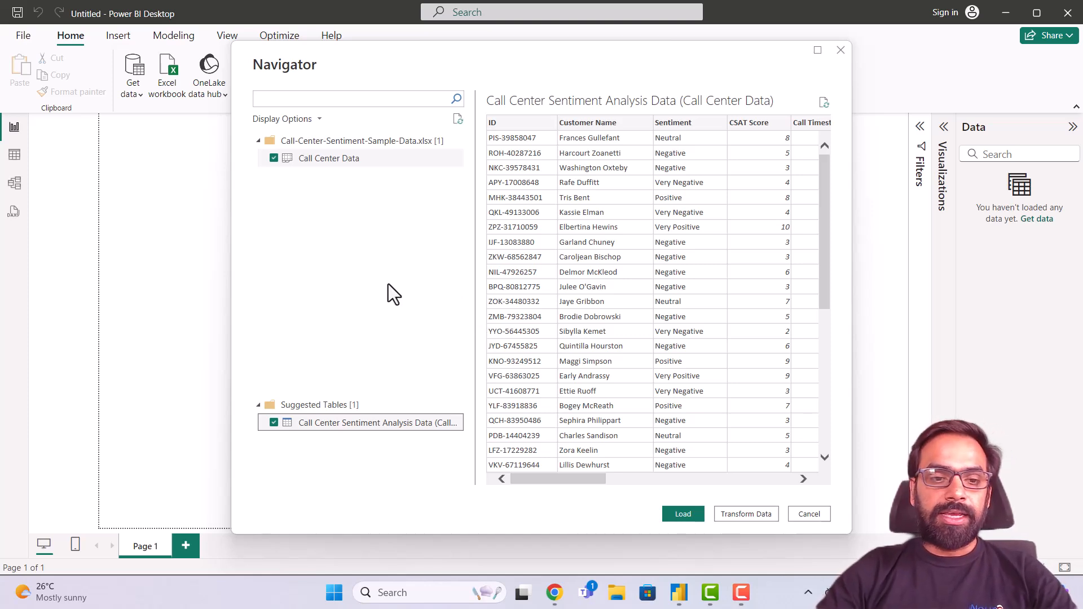
left_click(277, 160)
left_click(276, 160)
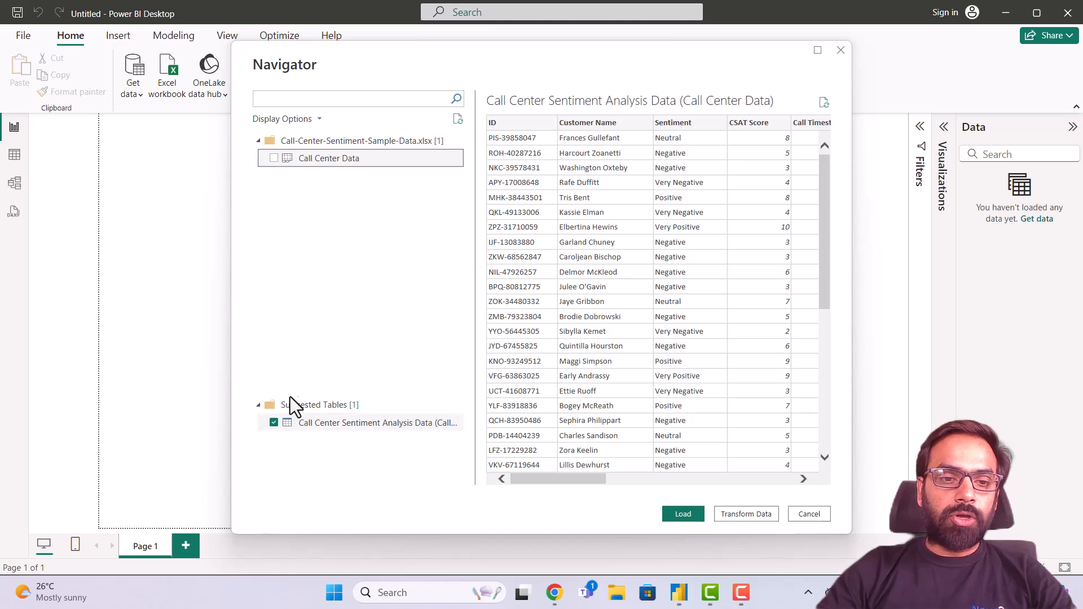
left_click(274, 424)
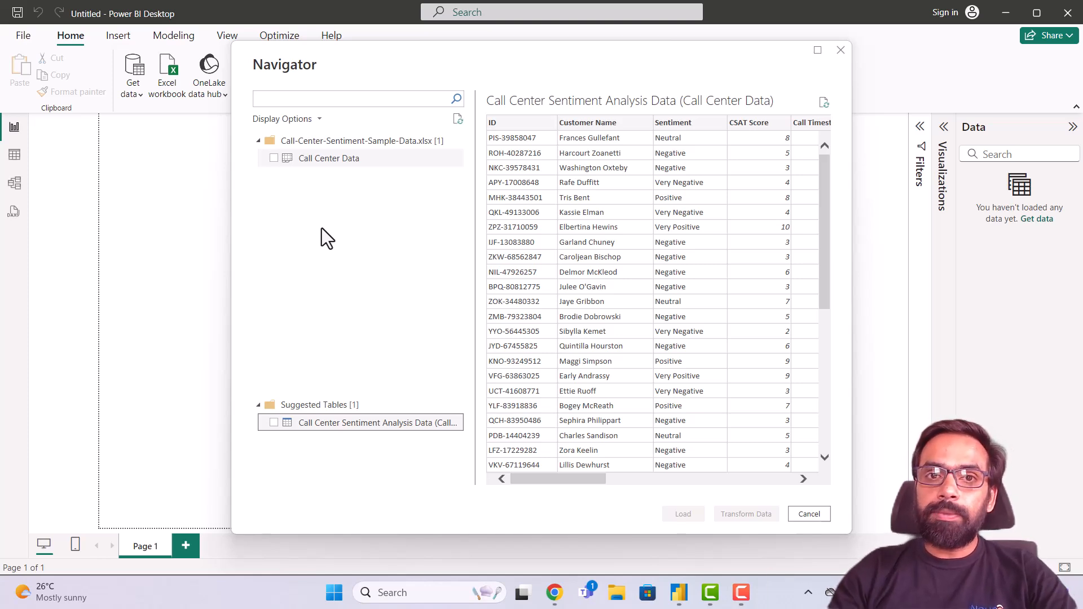
- Select both the Call Center Data sheet and the suggested Call Center Sentiment Analysis Data table for import
left_click(275, 161)
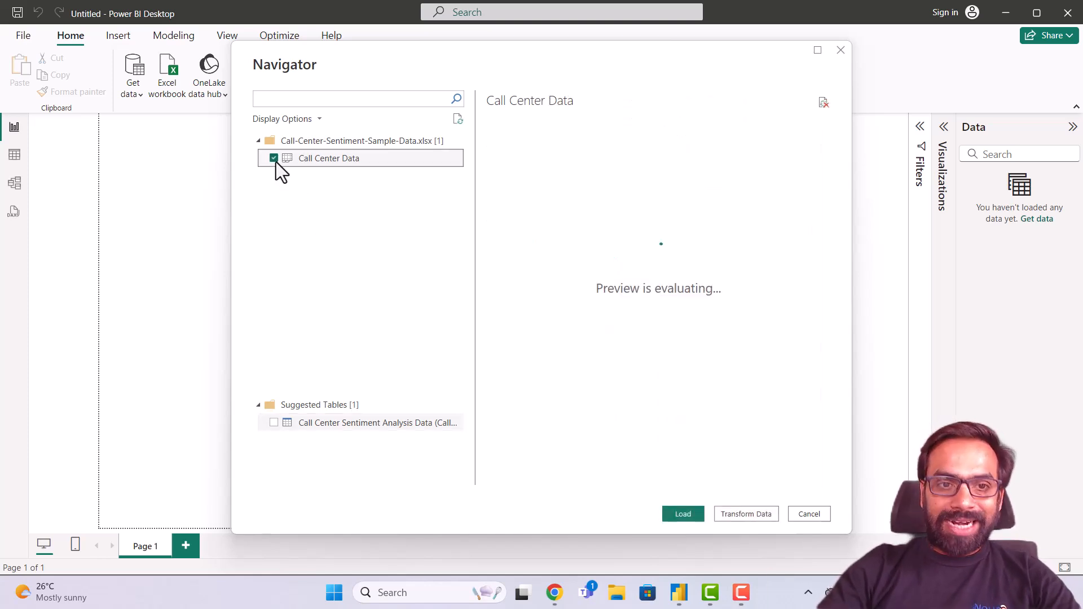
left_click(273, 423)
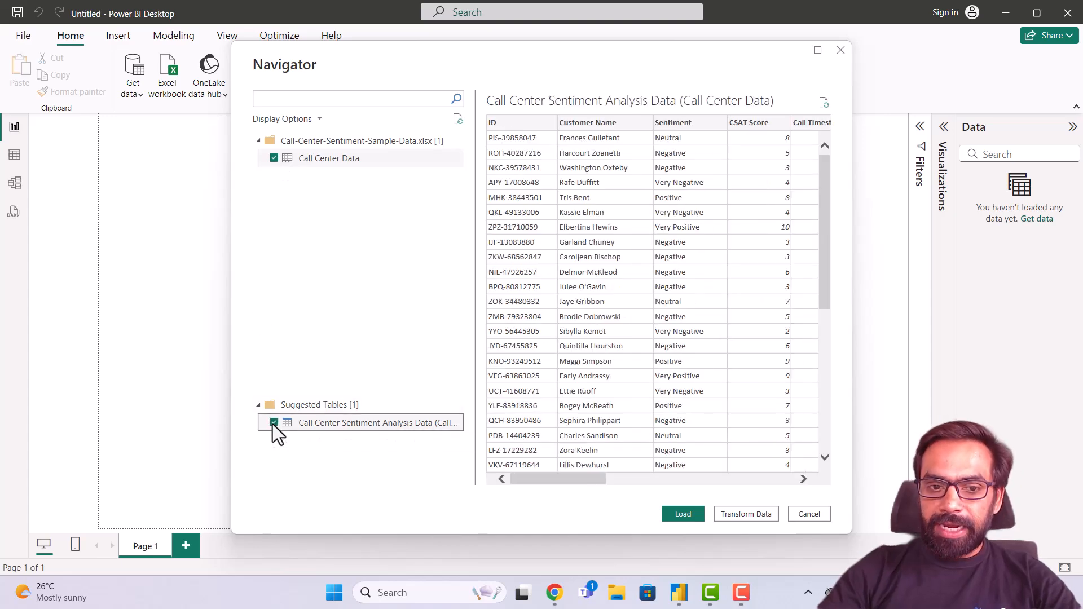
- Load both selected tables into the report and delete the two tables from the model
left_click(682, 513)
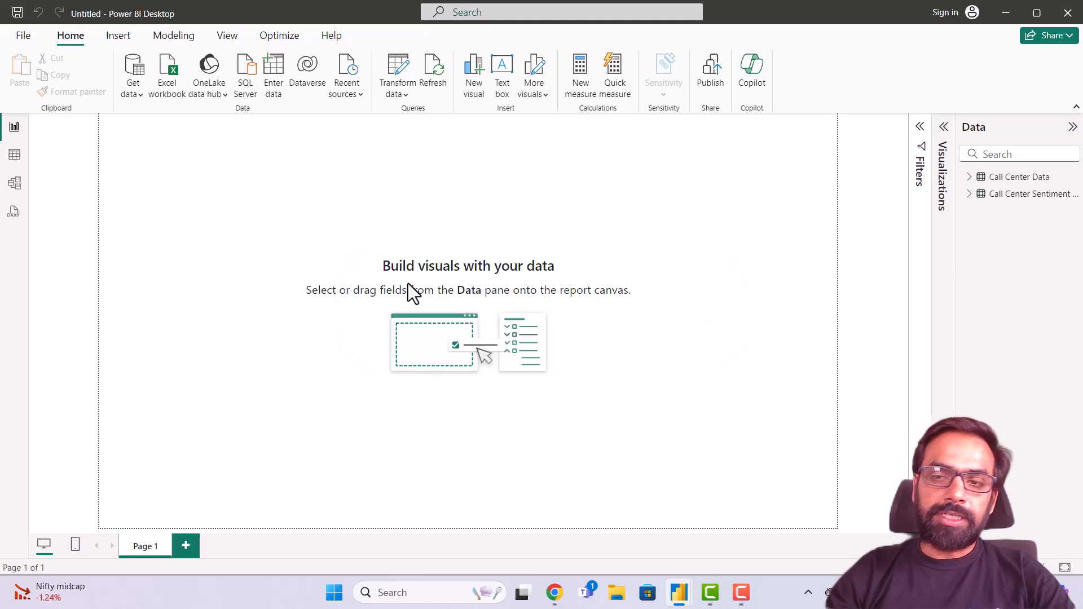
left_click(1003, 184)
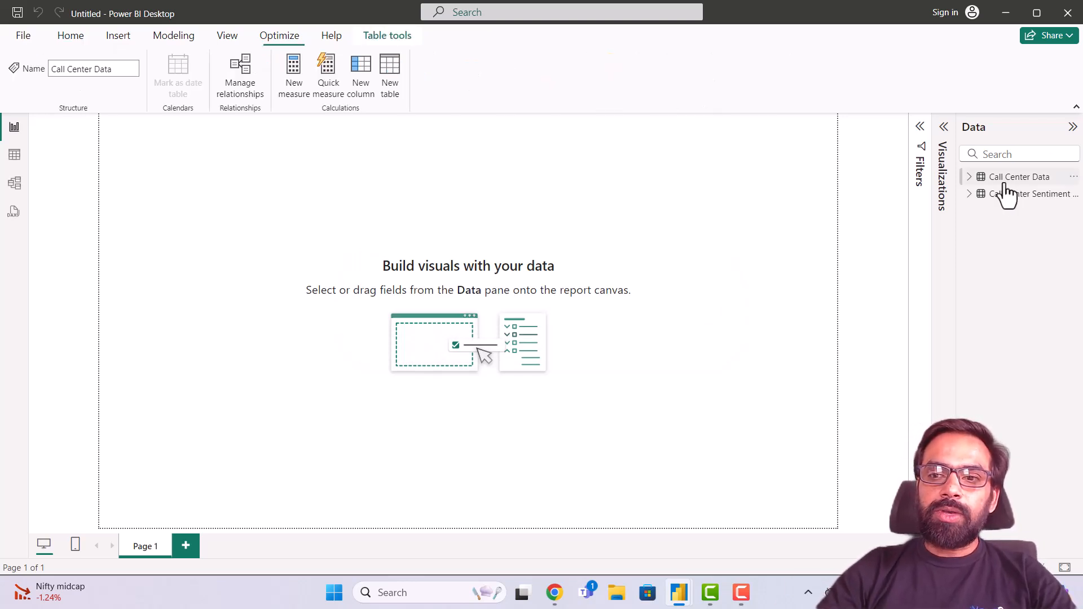
left_click(1074, 178)
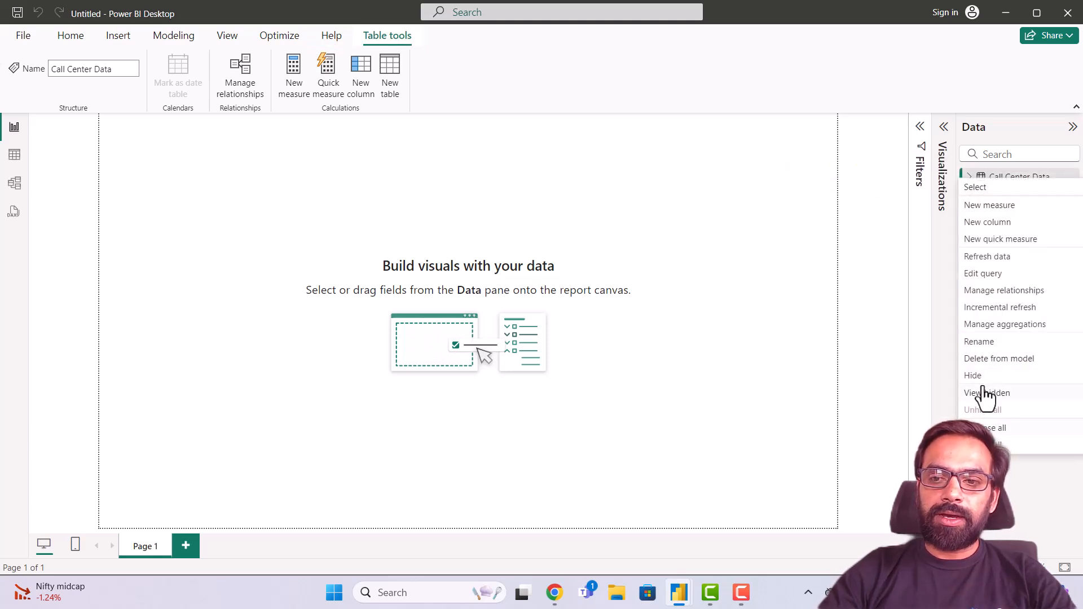
left_click(1003, 361)
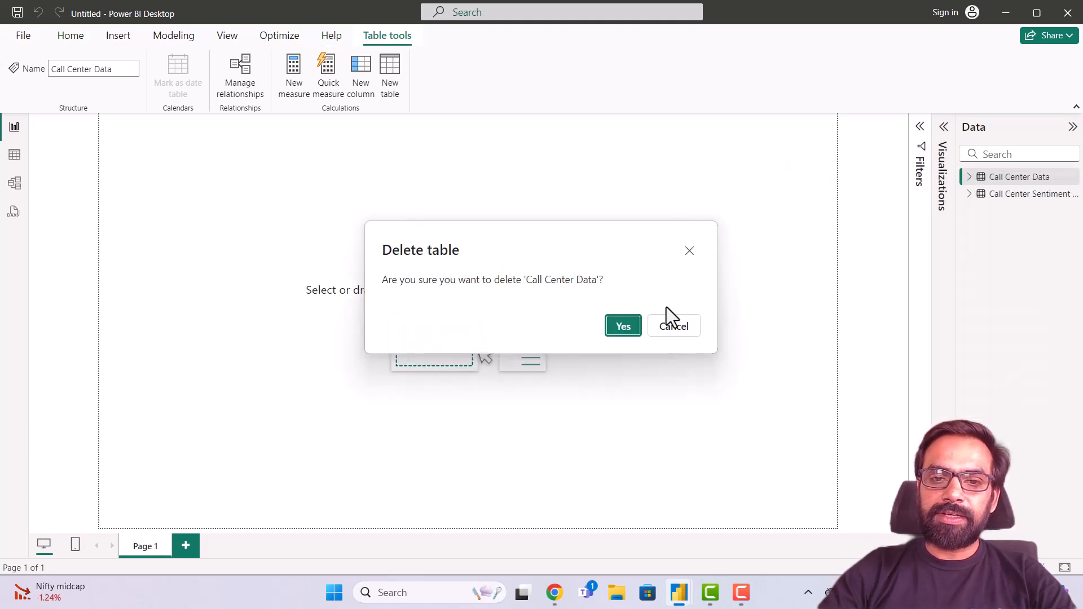
left_click(615, 332)
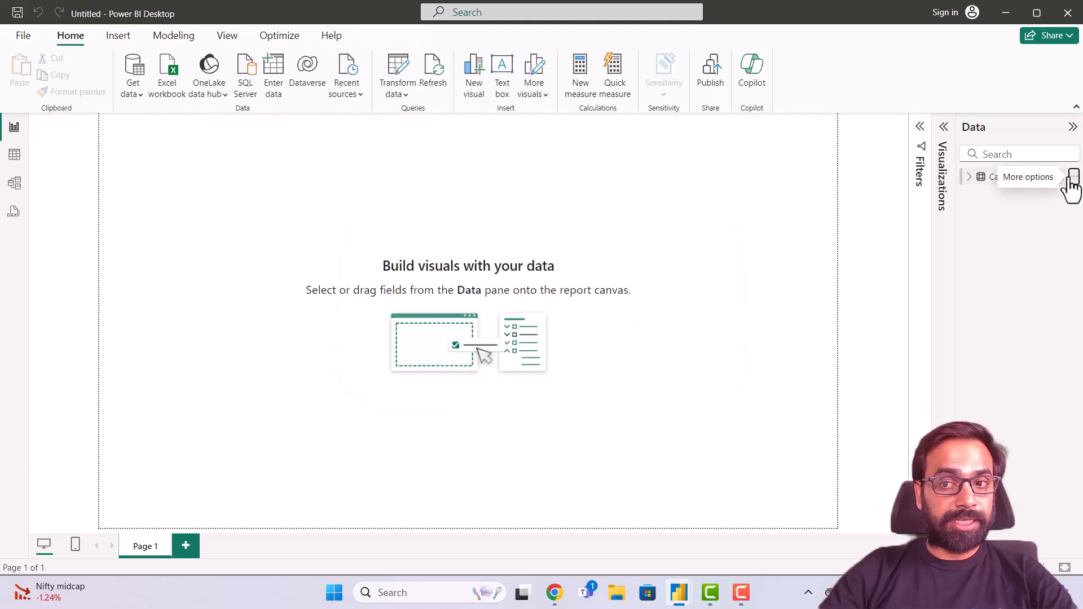
left_click(1071, 178)
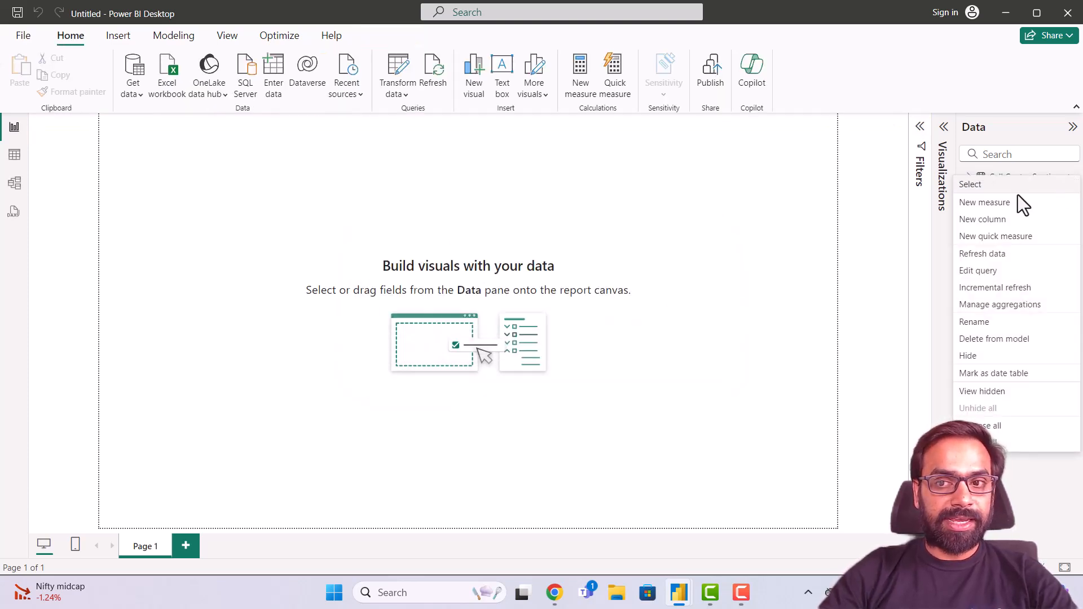
left_click(997, 340)
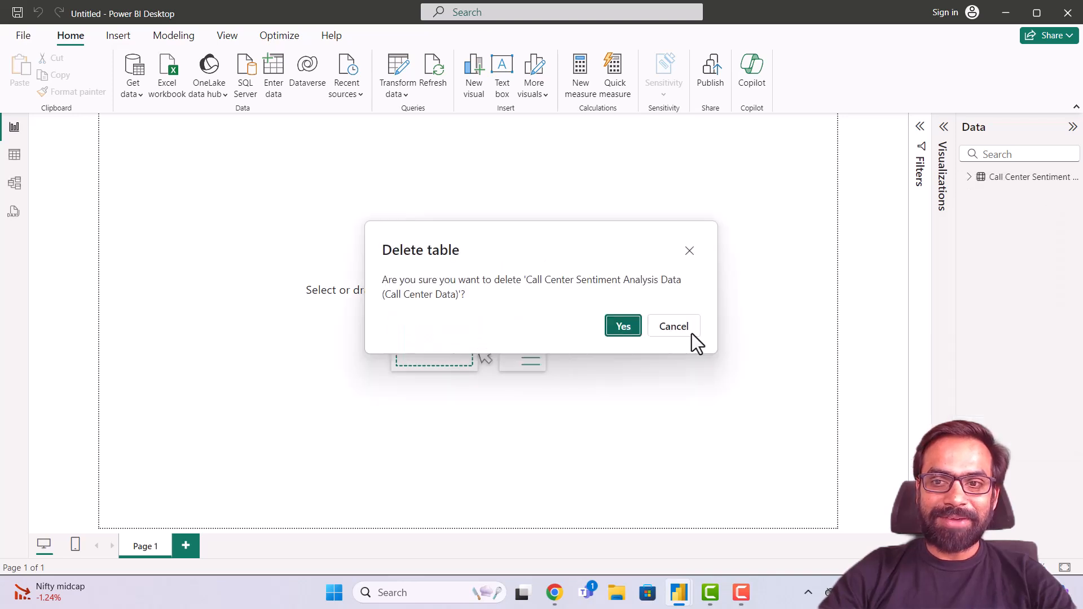
left_click(624, 337)
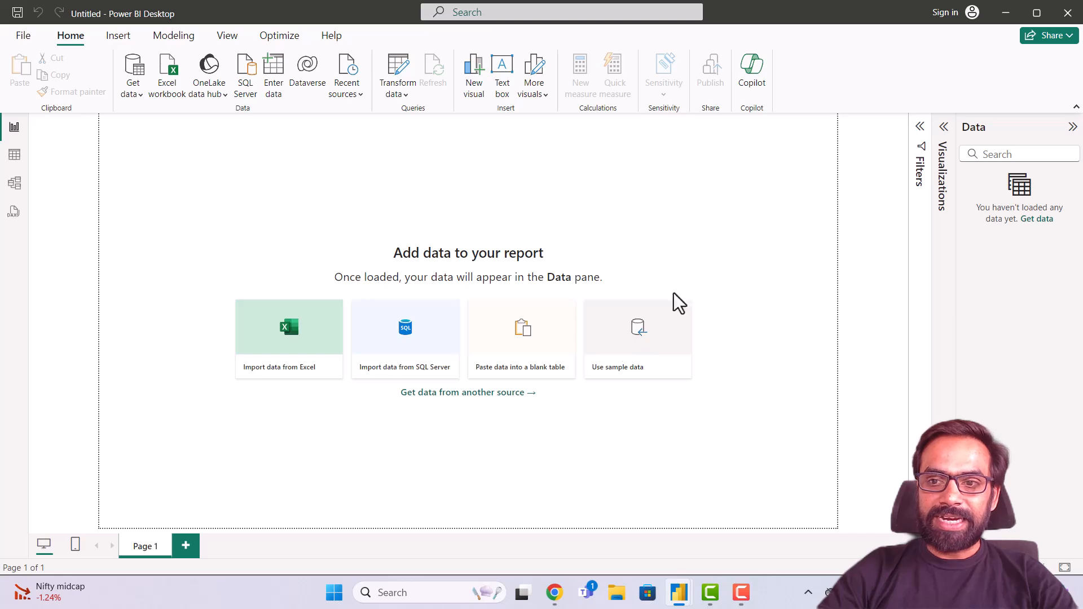
- Open the Excel workbook Call-Center-Sentiment-Sample-Data from Downloads again as the data source
left_click(1028, 224)
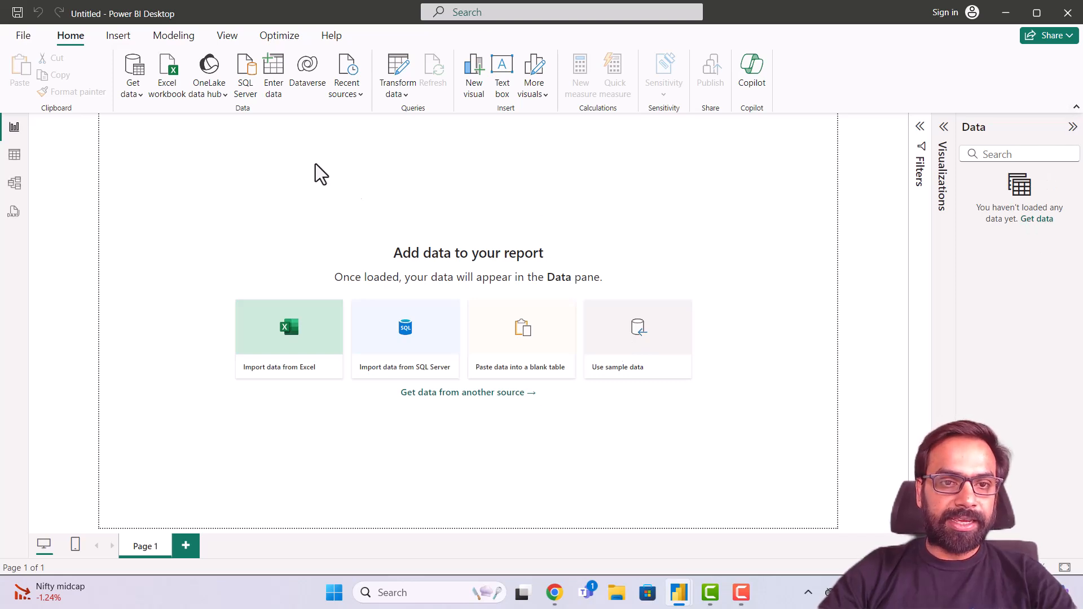
left_click(540, 139)
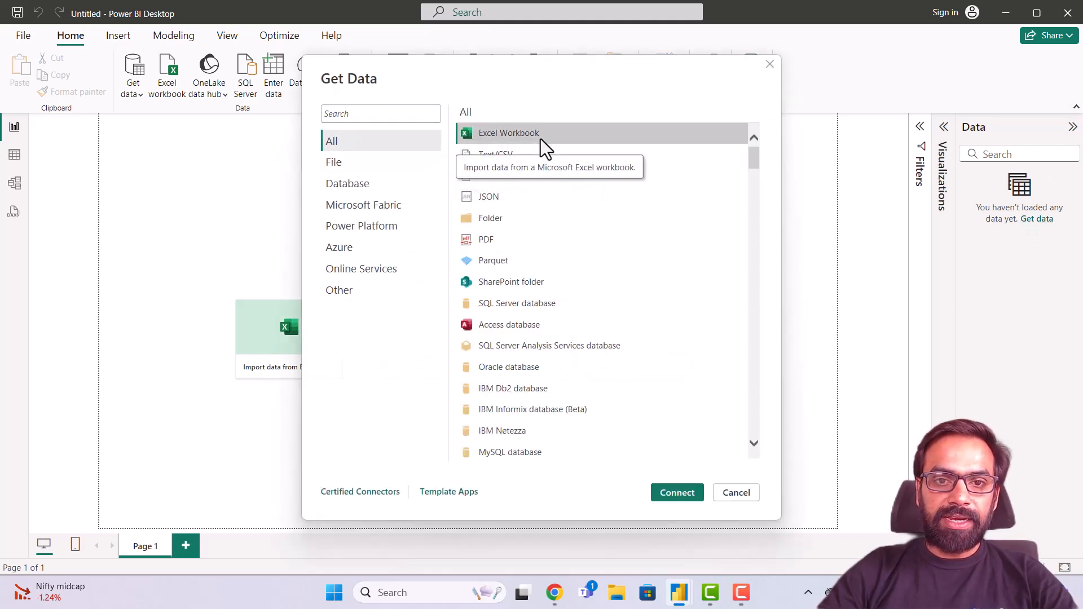
left_click(671, 492)
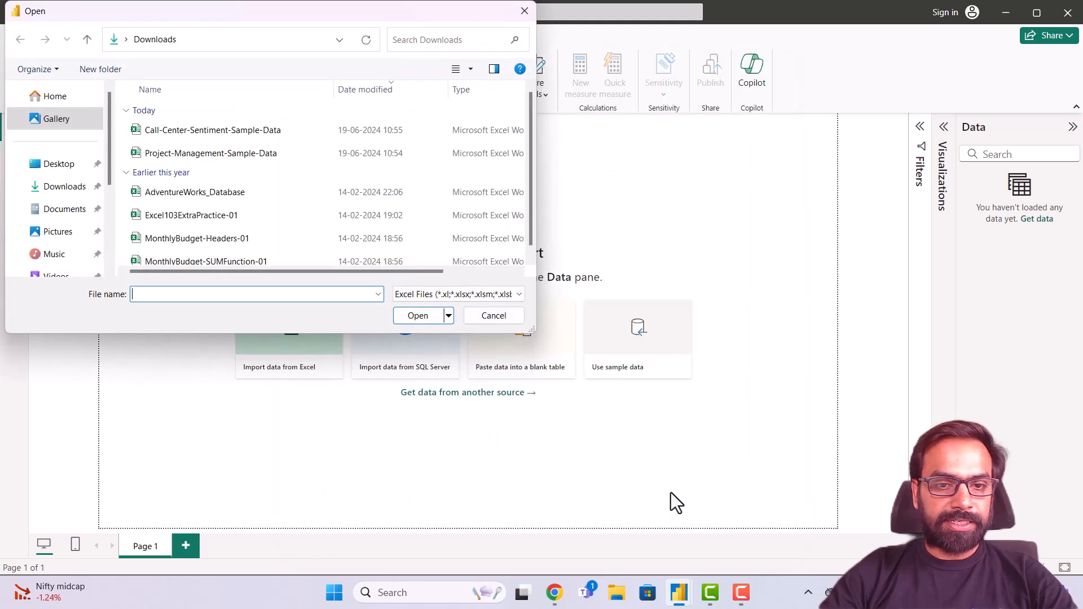
double_click(254, 133)
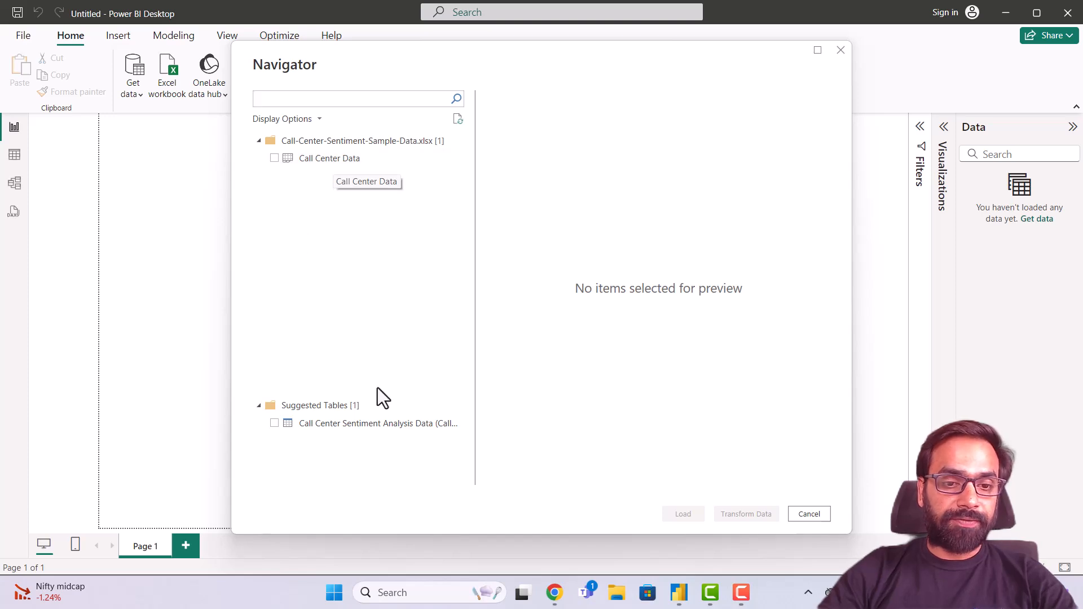
- Select the Call Center Data sheet and the suggested Call Center Sentiment Analysis Data table, and open both in Power Query Editor for transformation
left_click(368, 429)
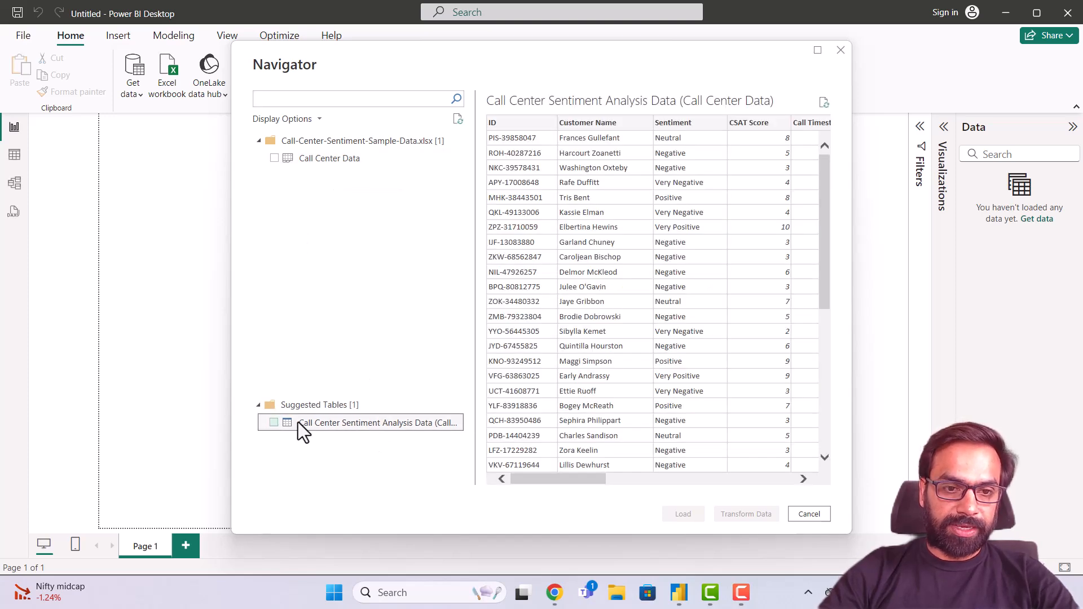
left_click(351, 159)
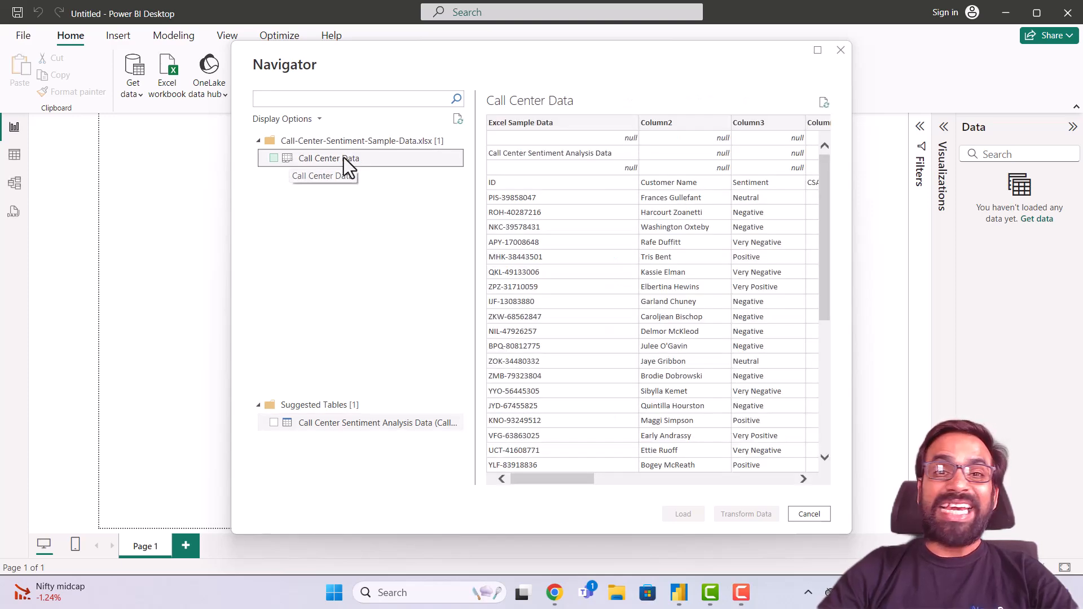
left_click(272, 159)
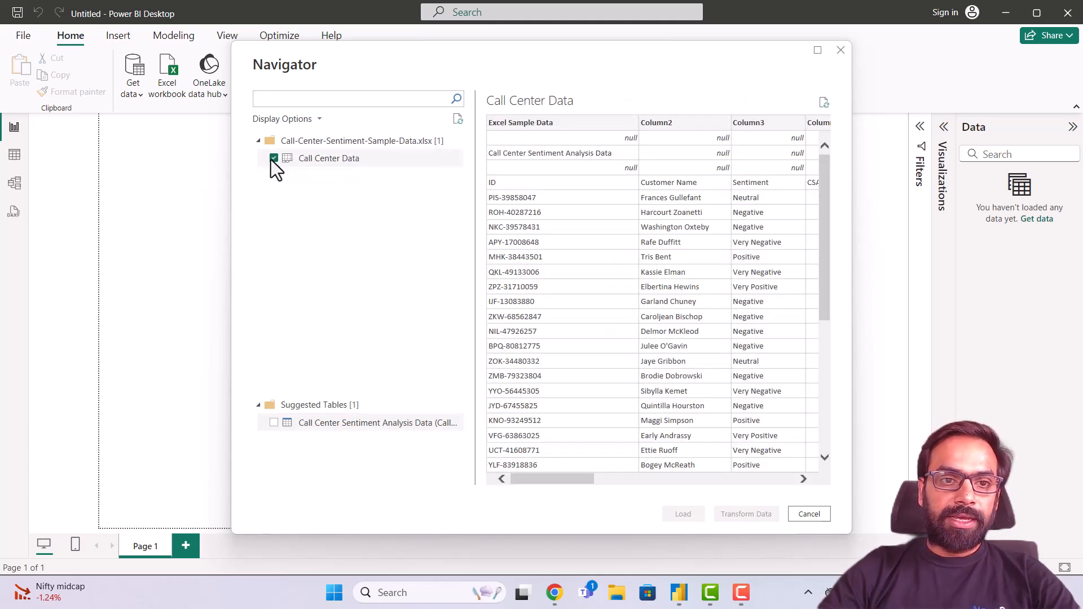
left_click(272, 423)
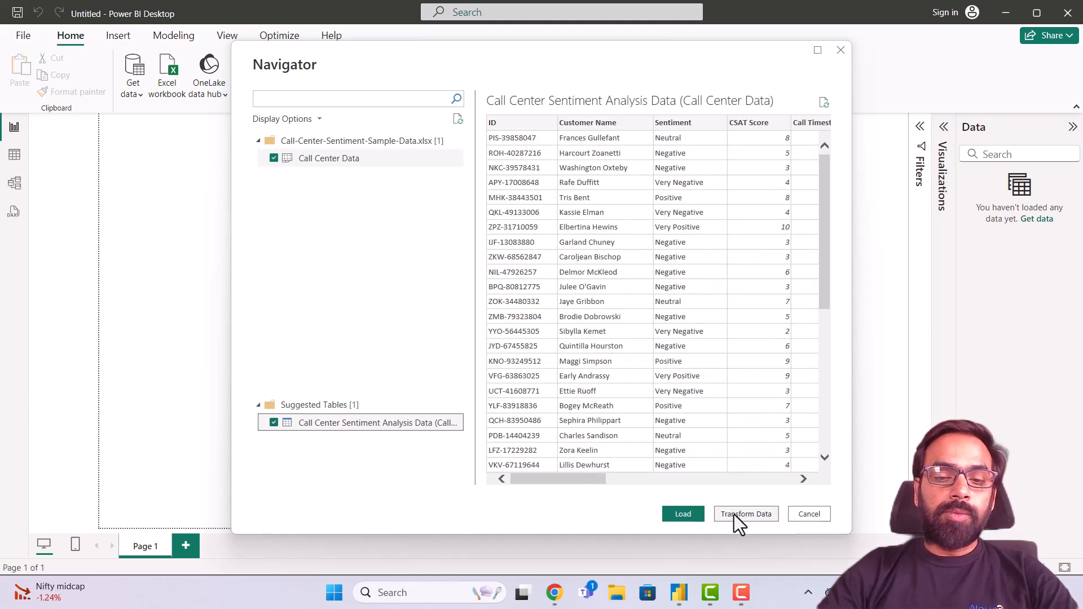
left_click(733, 514)
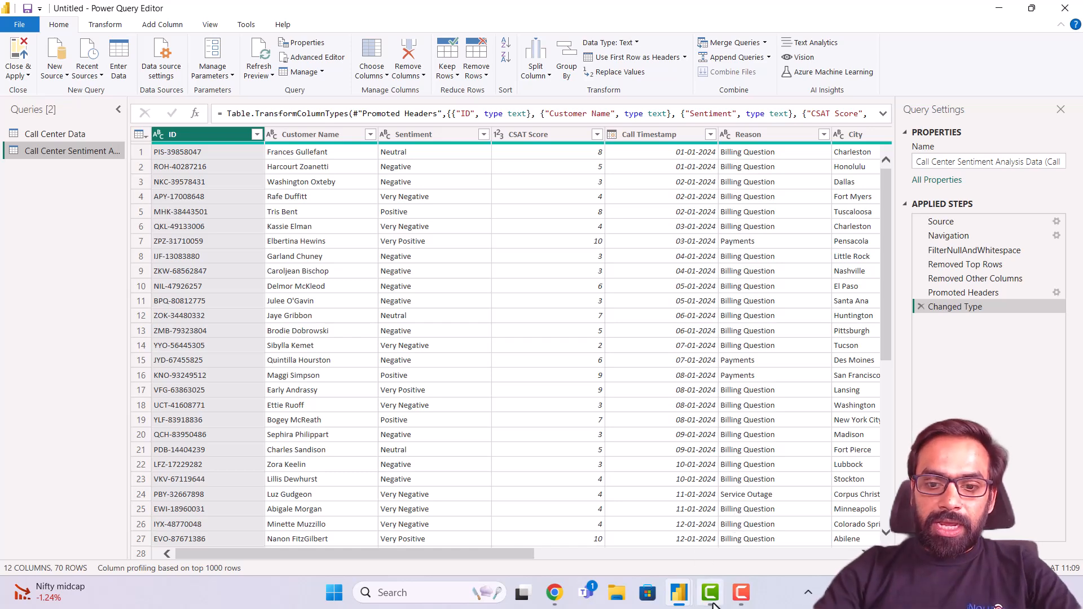
- Switch to Microsoft Whiteboard and try out the black pen on the empty board
mouse_move(715, 602)
left_click(746, 601)
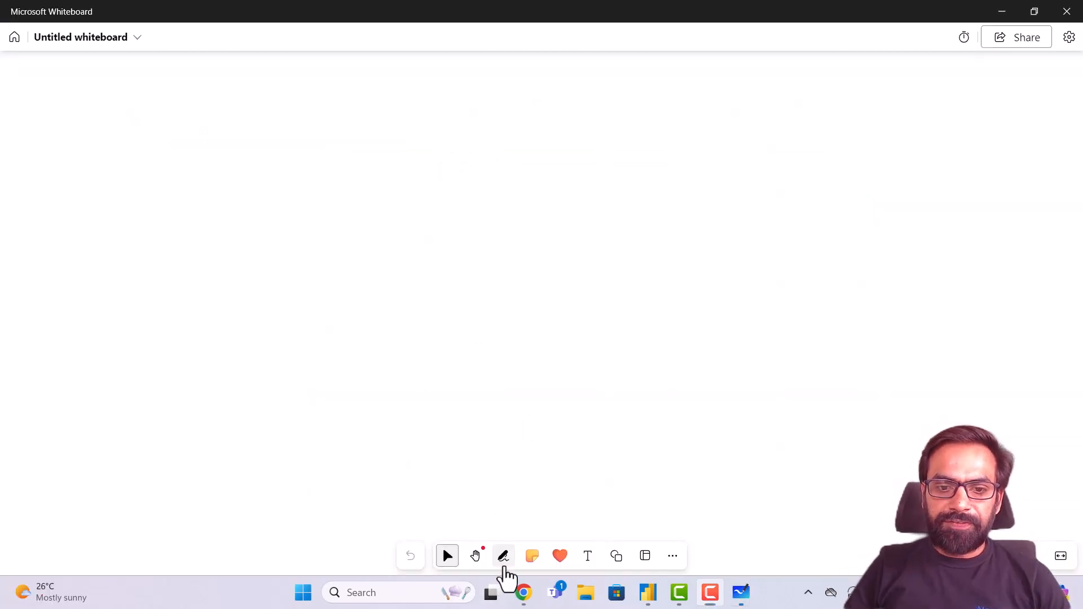
left_click(503, 557)
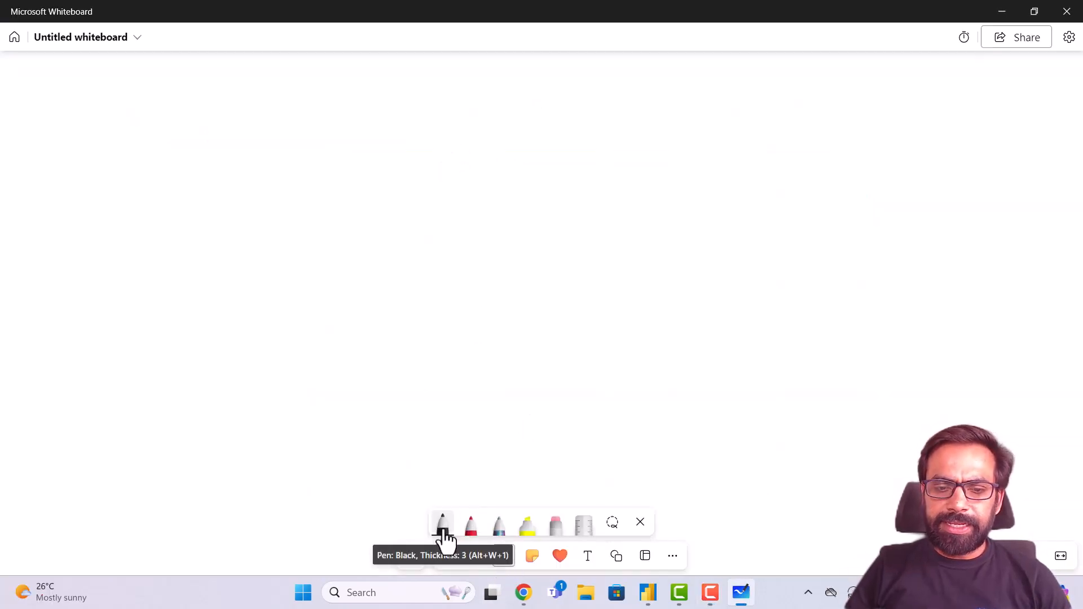
left_click(442, 530)
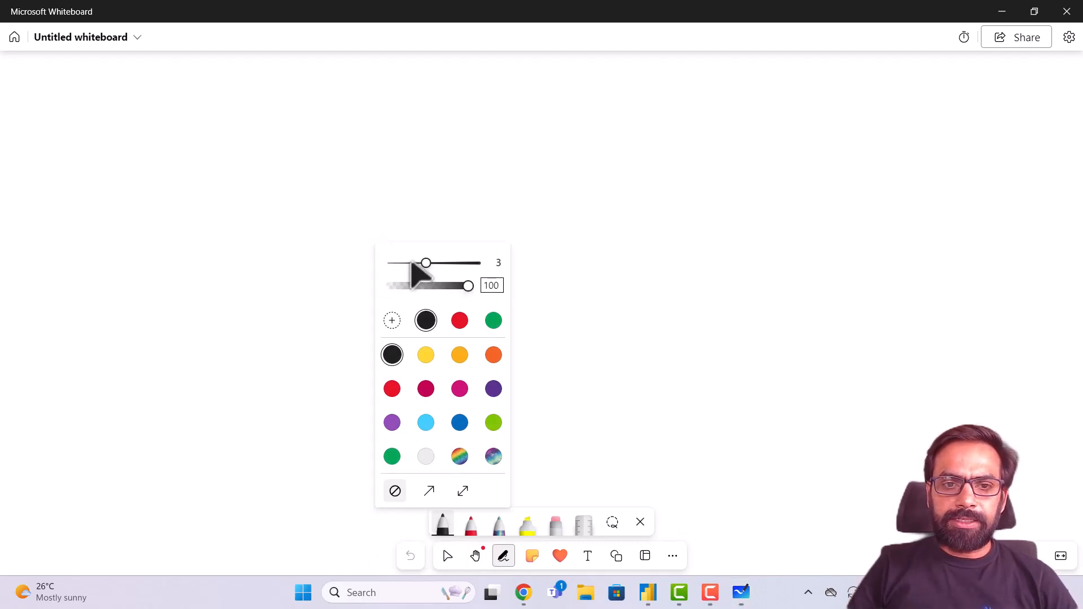
left_click(307, 216)
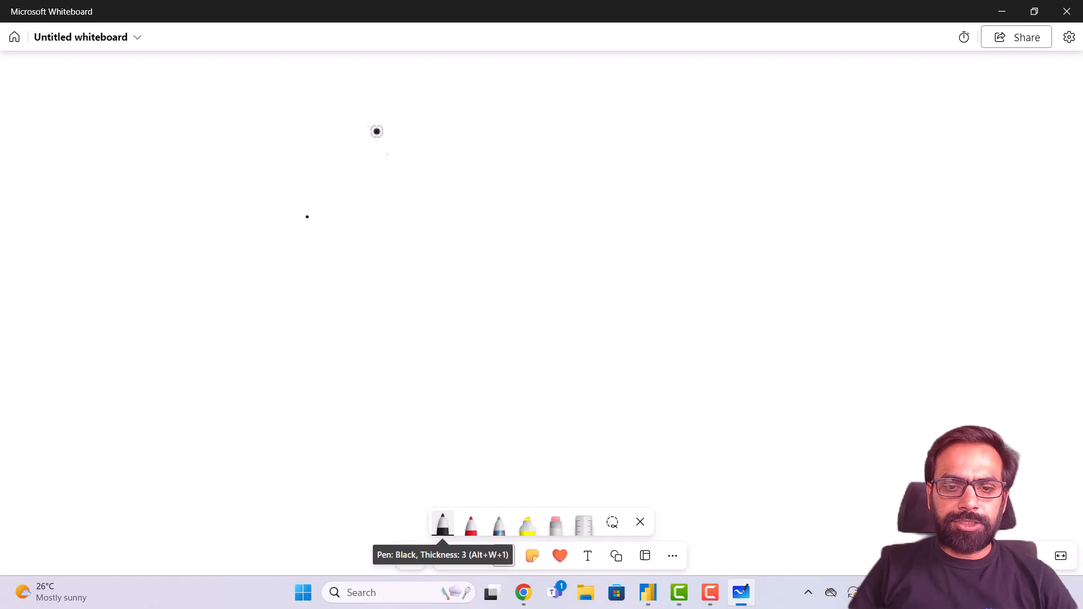
left_click(503, 557)
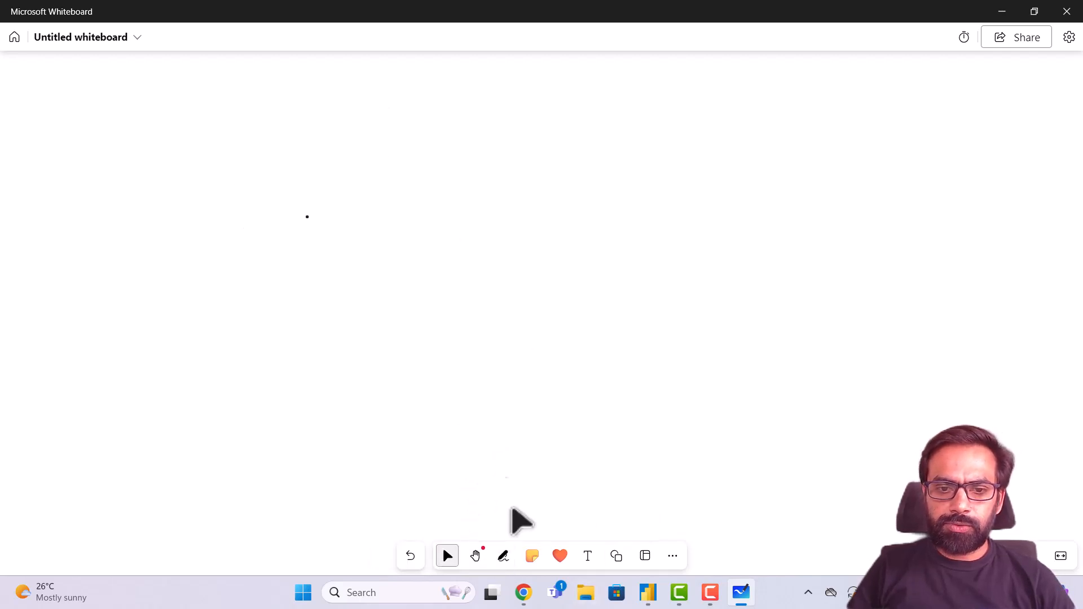
- Reduce the black pen's thickness, test it with a small mark and re-enter inking mode
left_click(503, 556)
left_click(442, 525)
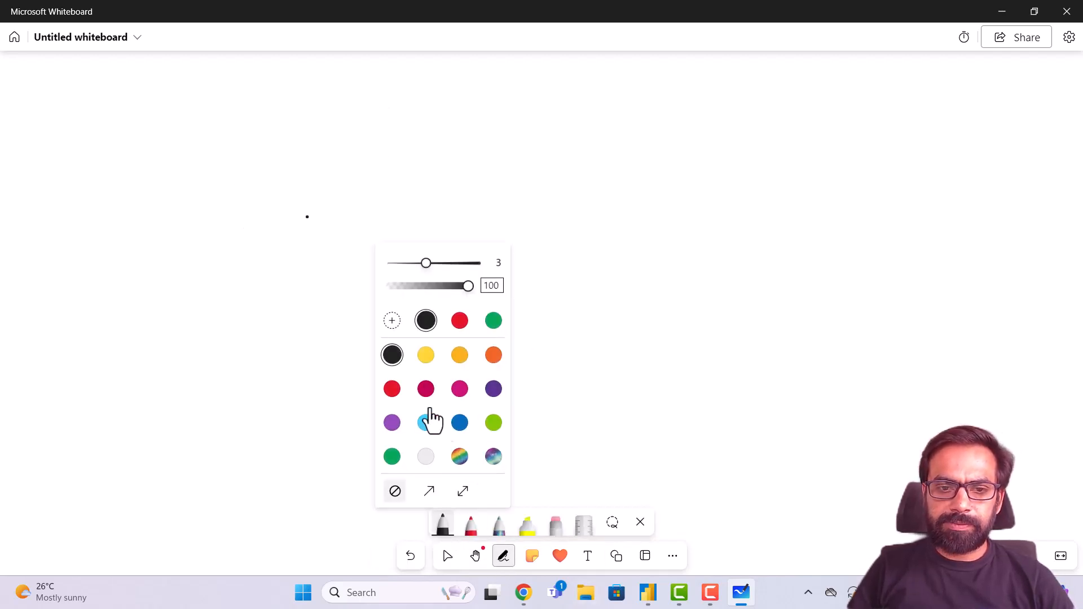
left_click_drag(424, 264, 407, 264)
left_click(802, 340)
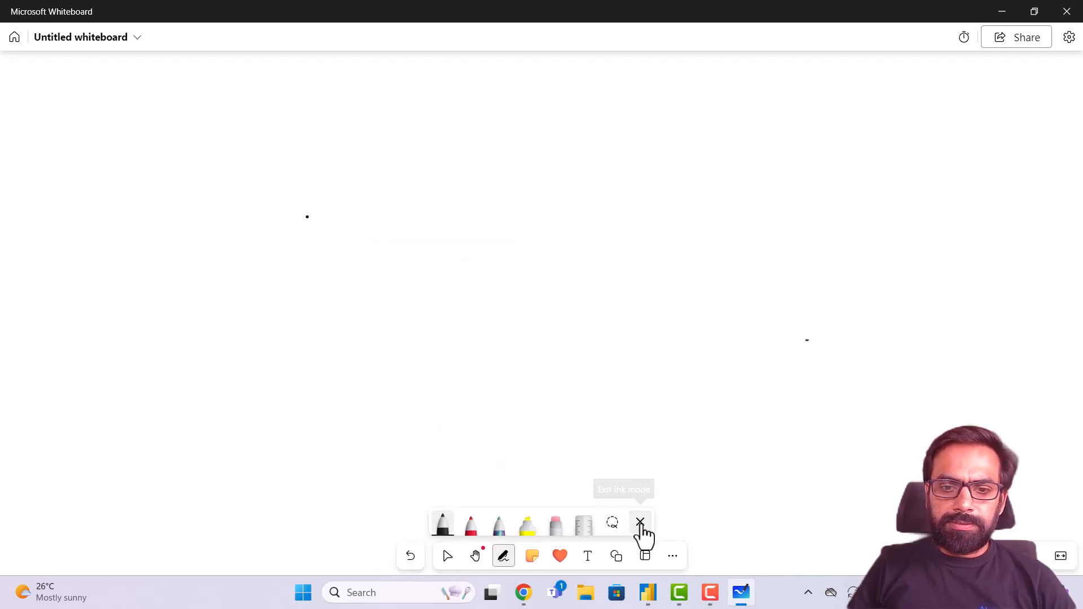
left_click(642, 524)
left_click(504, 557)
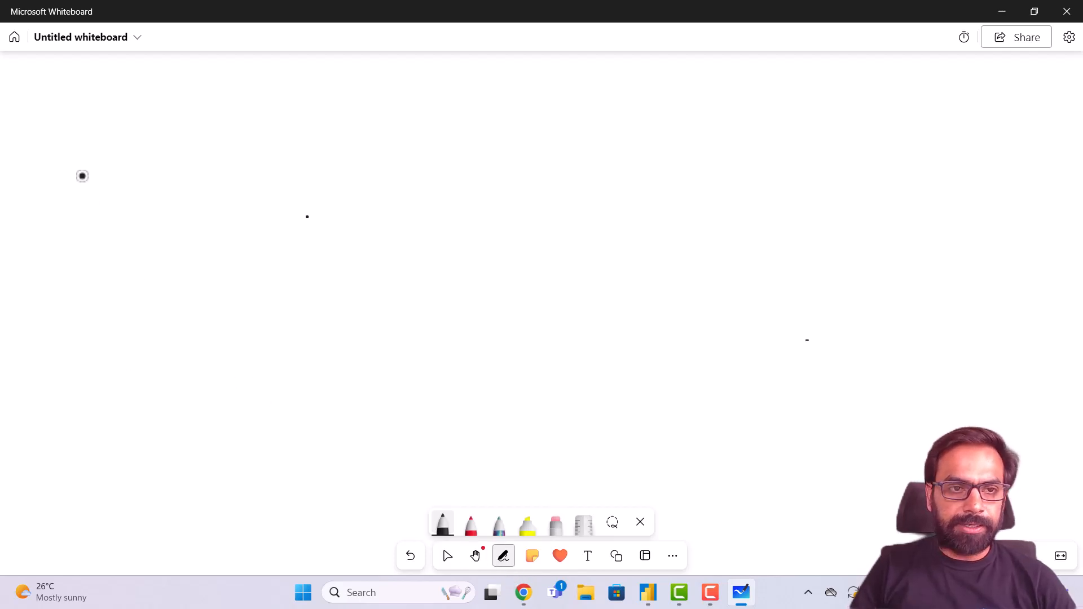
- Draw a box labelled "Data" and, well to its right, a larger box labelled "Data Viz."
mouse_move(123, 152)
left_mouse_down()
mouse_move(126, 210)
mouse_move(169, 155)
mouse_move(218, 215)
mouse_move(131, 217)
mouse_move(171, 226)
mouse_move(159, 195)
mouse_move(175, 179)
mouse_move(212, 190)
left_mouse_up()
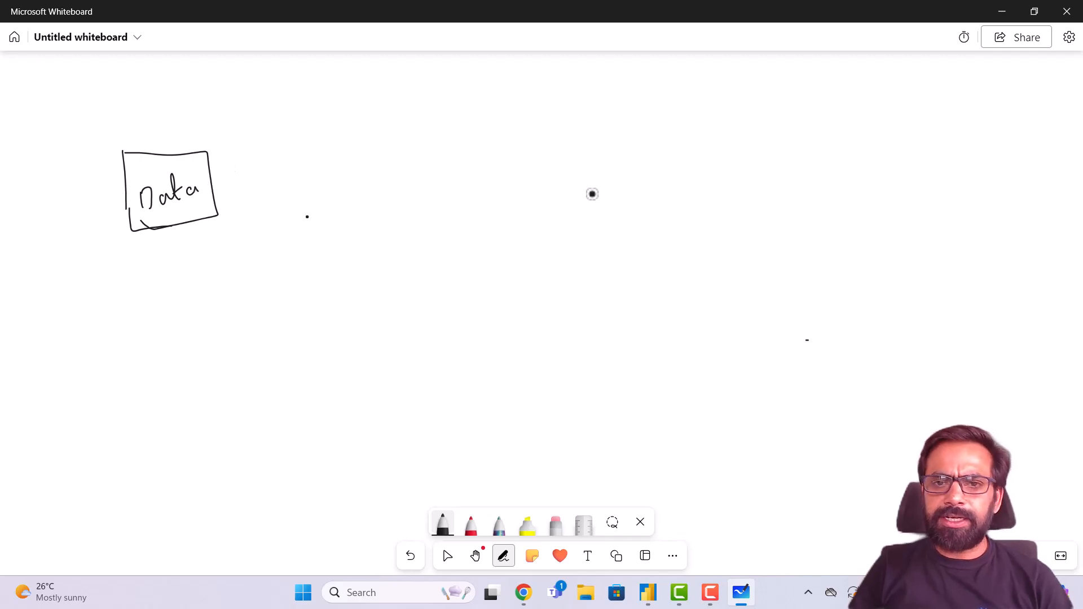
left_click_drag(584, 147, 589, 239)
mouse_move(588, 151)
left_mouse_down()
mouse_move(723, 145)
mouse_move(731, 229)
left_mouse_up()
left_click_drag(590, 239, 730, 228)
mouse_move(634, 178)
left_mouse_down()
mouse_move(619, 185)
mouse_move(670, 169)
mouse_move(681, 179)
left_mouse_up()
mouse_move(616, 220)
left_mouse_down()
mouse_move(635, 210)
mouse_move(663, 222)
left_mouse_up()
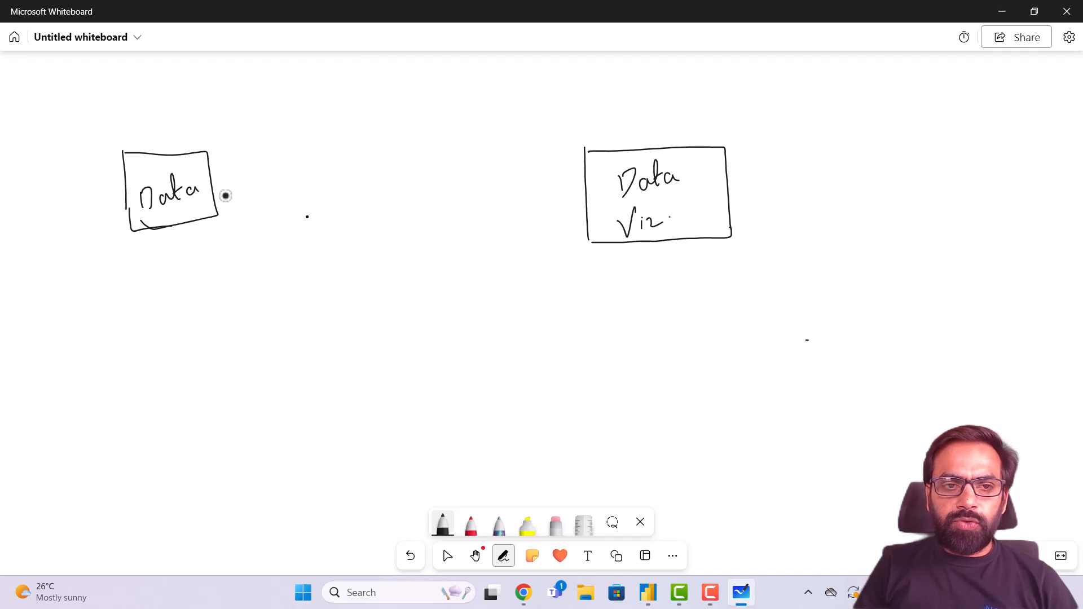
- Draw an arrow running over the top from the Data box to the Data Viz box, with a small "Load" box on it
mouse_move(168, 113)
left_mouse_down()
mouse_move(170, 151)
mouse_move(171, 111)
mouse_move(608, 75)
mouse_move(663, 114)
mouse_move(665, 145)
mouse_move(675, 130)
left_mouse_up()
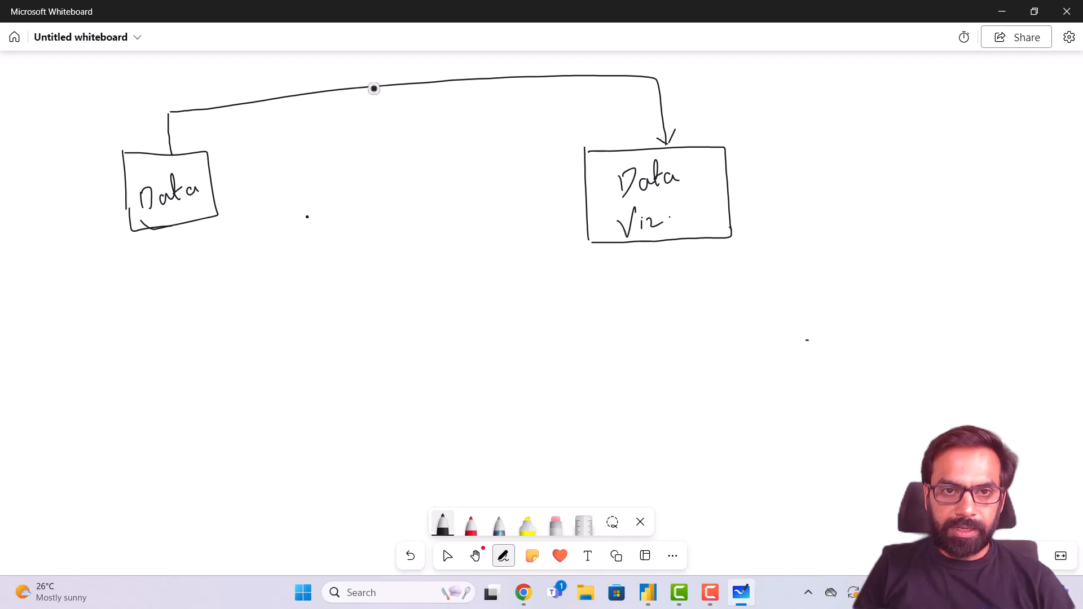
left_click_drag(366, 74, 371, 114)
mouse_move(369, 74)
left_mouse_down()
mouse_move(435, 74)
mouse_move(406, 109)
mouse_move(375, 115)
mouse_move(433, 76)
mouse_move(436, 93)
left_mouse_up()
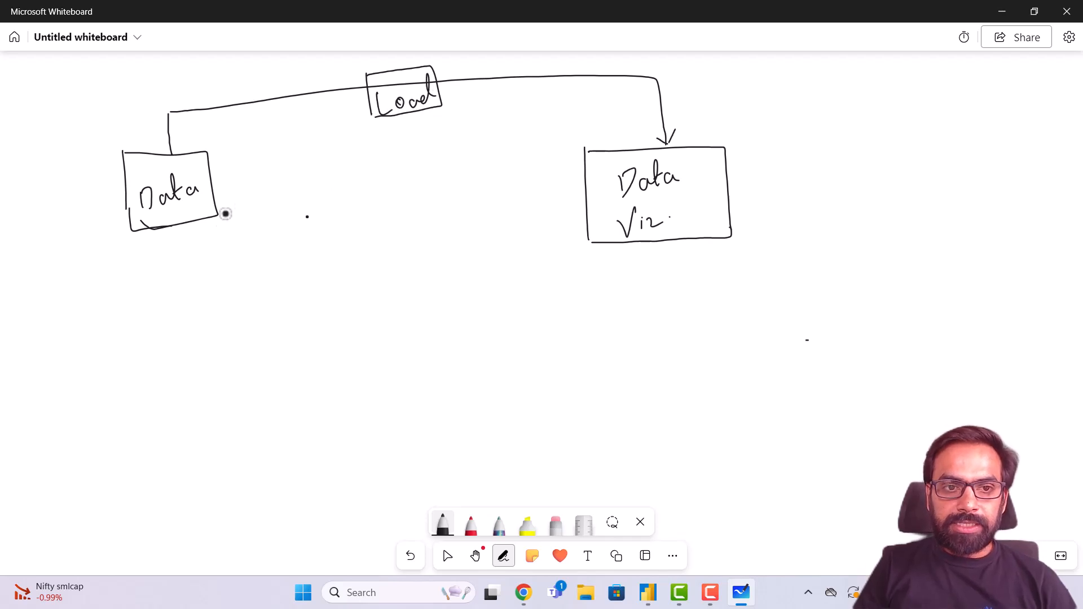
- Draw a second route below from the Data box through a box labelled "Transform" to an arrow into the Data Viz box
mouse_move(184, 231)
left_mouse_down()
mouse_move(194, 282)
mouse_move(299, 282)
mouse_move(298, 265)
mouse_move(309, 319)
left_mouse_up()
mouse_move(300, 252)
left_mouse_down()
mouse_move(401, 240)
mouse_move(416, 307)
mouse_move(326, 325)
mouse_move(310, 314)
mouse_move(335, 304)
left_mouse_up()
mouse_move(319, 283)
left_mouse_down()
mouse_move(353, 268)
mouse_move(357, 285)
left_mouse_up()
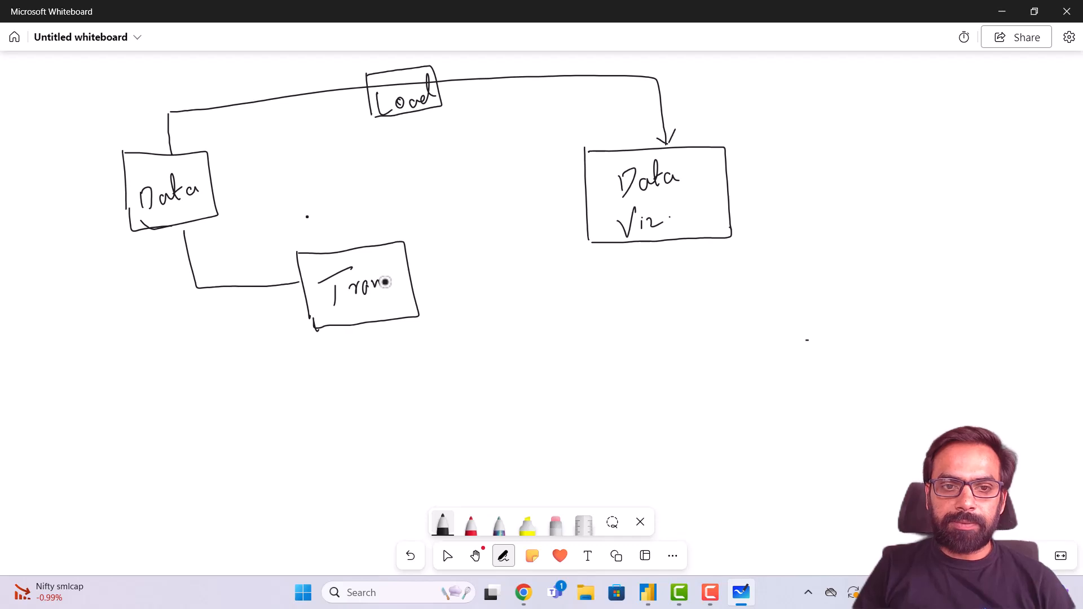
mouse_move(402, 257)
left_mouse_down()
mouse_move(398, 287)
mouse_move(407, 269)
mouse_move(640, 278)
mouse_move(647, 255)
left_mouse_up()
- Draw an arrow from the Transform box to the handwritten words "Power Query editor", underline "editor" and bracket the text's right side
mouse_move(370, 330)
left_mouse_down()
mouse_move(370, 382)
mouse_move(454, 379)
mouse_move(483, 390)
left_mouse_up()
mouse_move(480, 356)
left_mouse_down()
mouse_move(484, 372)
mouse_move(529, 377)
mouse_move(648, 355)
mouse_move(655, 377)
left_mouse_up()
mouse_move(512, 414)
left_mouse_down()
mouse_move(545, 420)
mouse_move(599, 396)
left_mouse_up()
left_click_drag(543, 440, 613, 424)
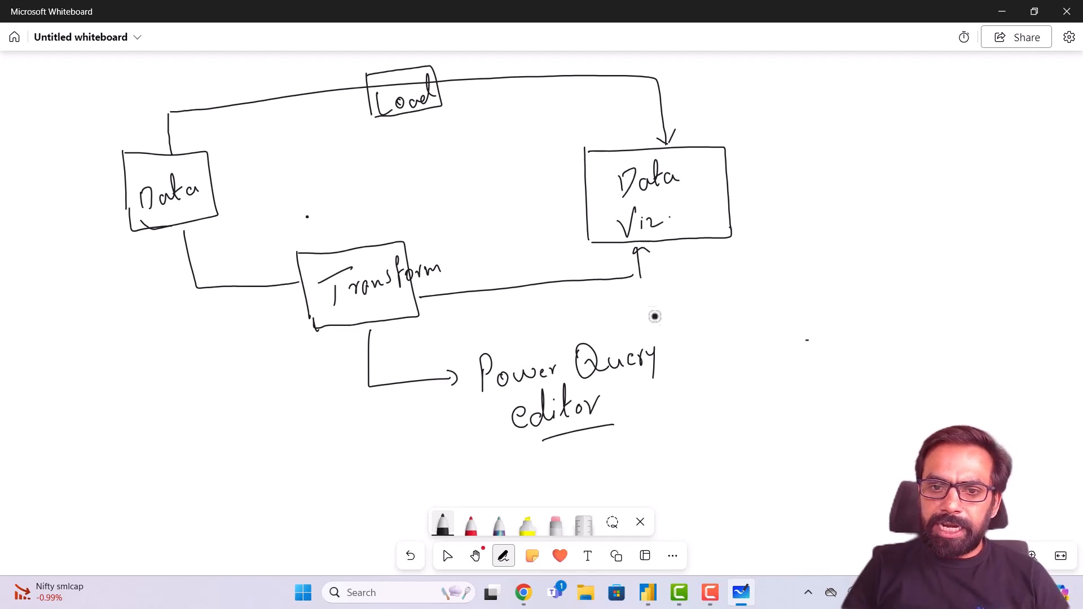
left_click_drag(653, 313, 669, 432)
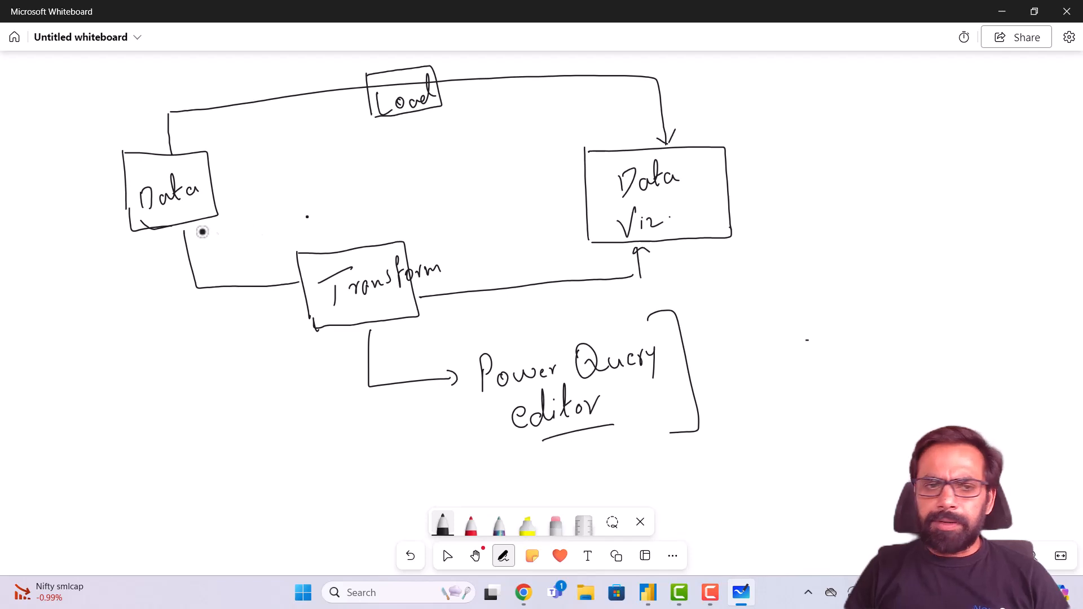
- Draw a check mark above the Data box beside the Load route, and add a small mark in the Transform box
left_click_drag(136, 102, 190, 76)
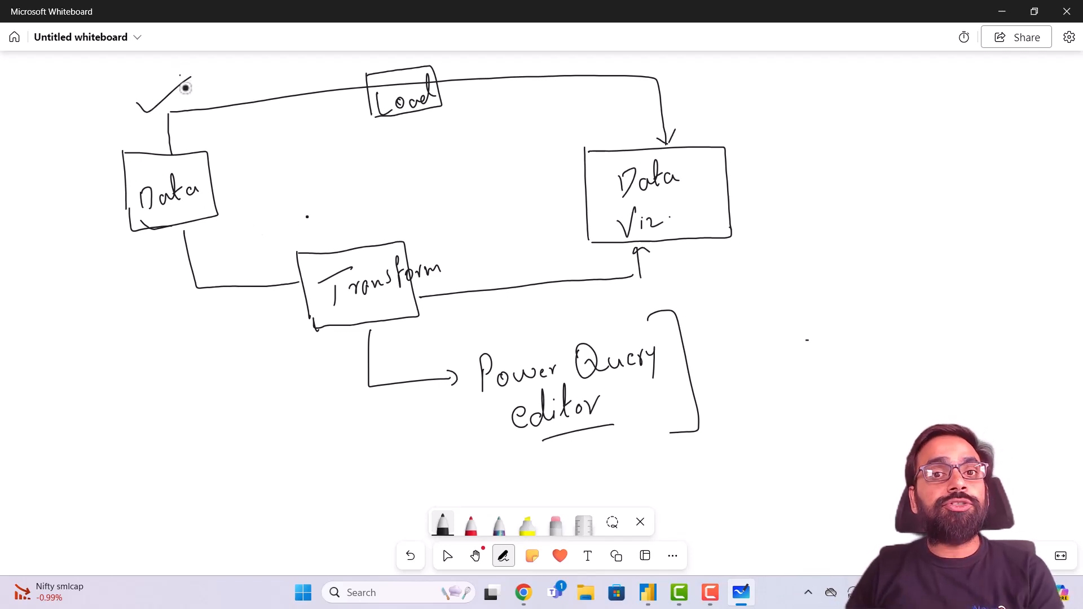
left_click(191, 86)
left_click_drag(306, 268, 313, 273)
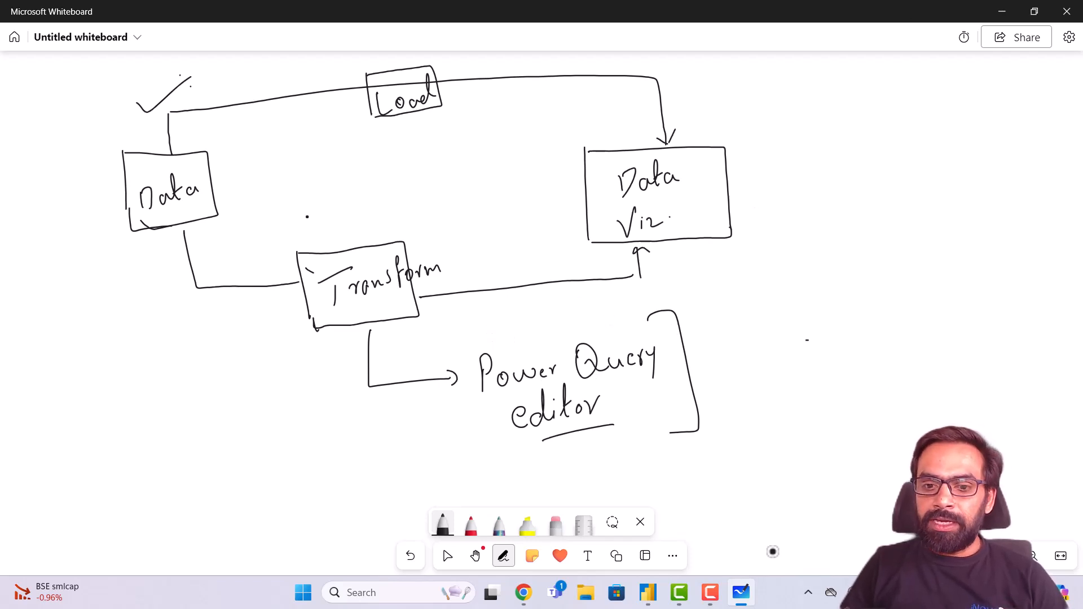
- Switch to the Power Query Editor and examine the call center sentiment table's columns, from ID through Call Center
mouse_move(650, 597)
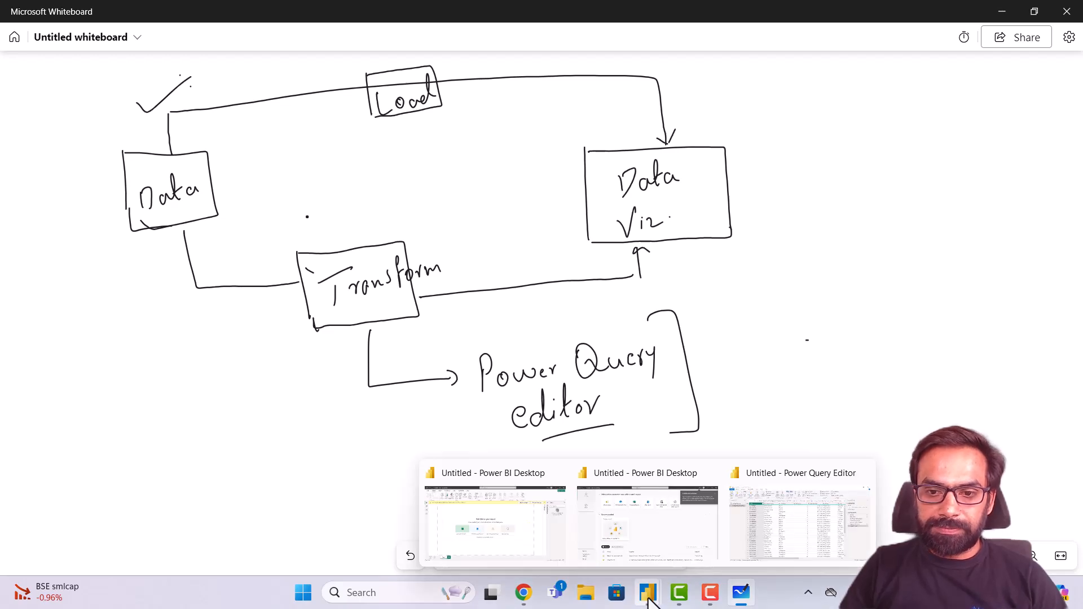
left_click(784, 517)
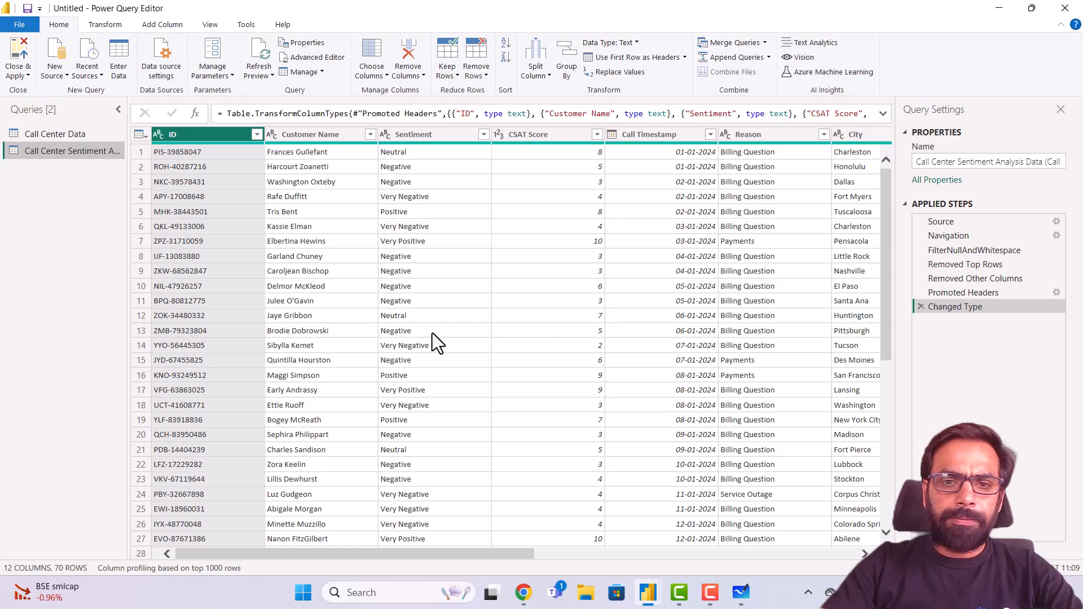
scroll(686, 337, "right", 5)
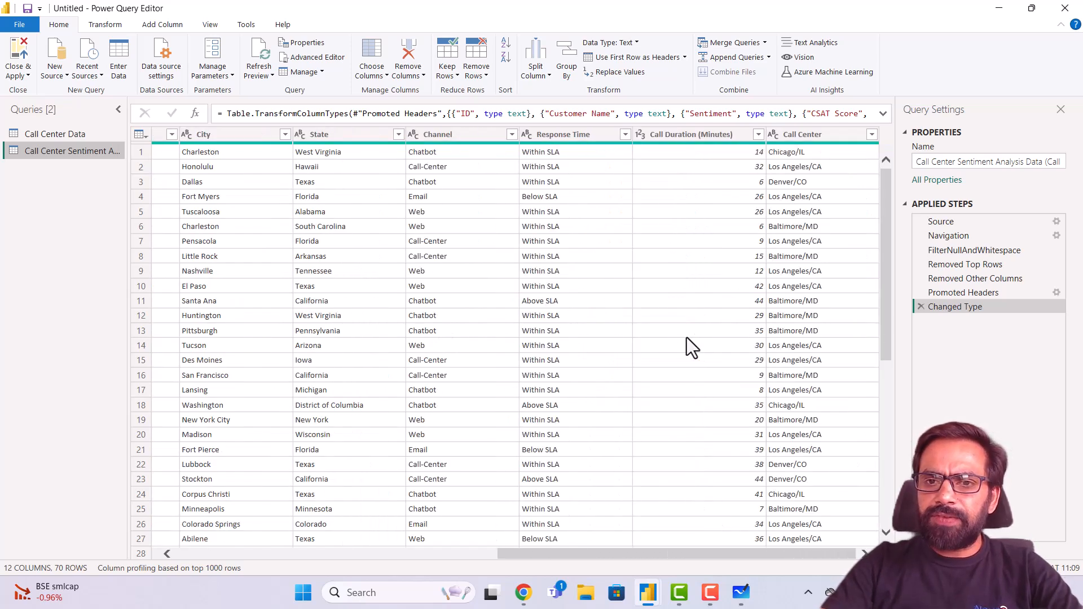
scroll(685, 337, "left", 5)
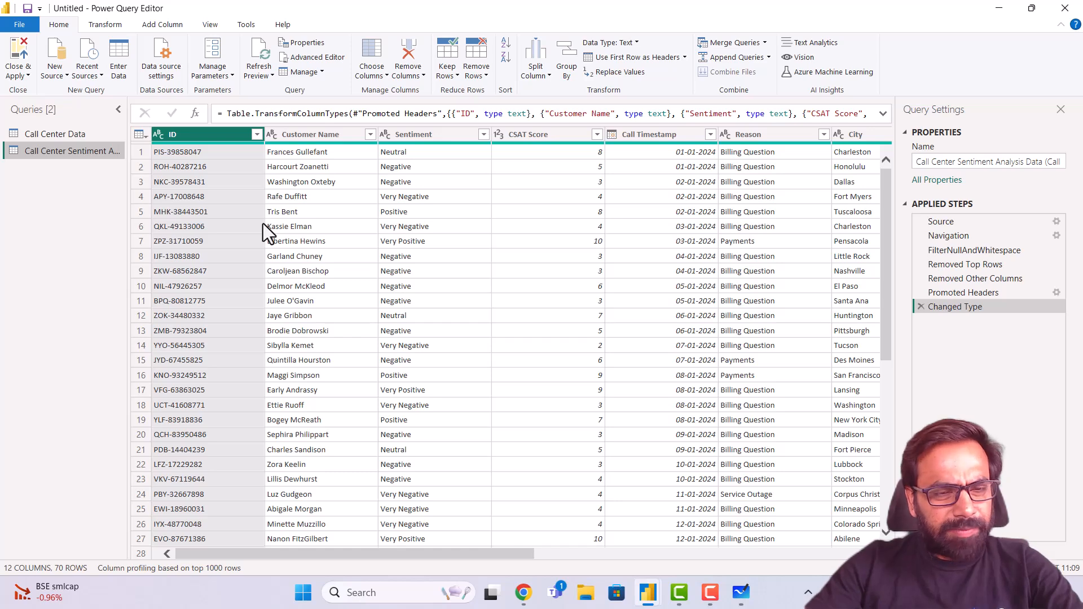
left_click(622, 265)
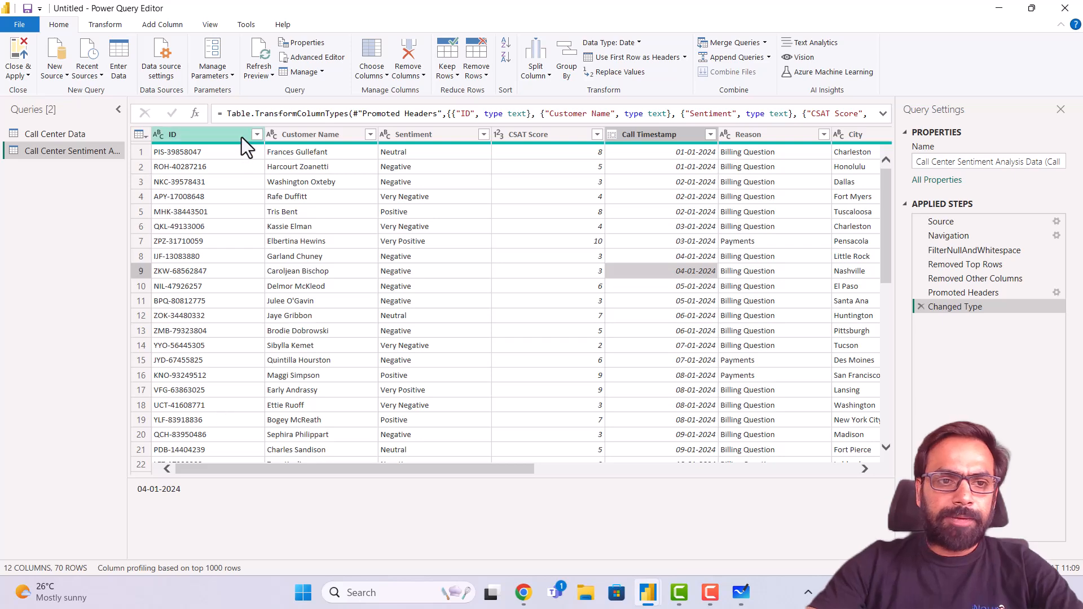
left_click(197, 167)
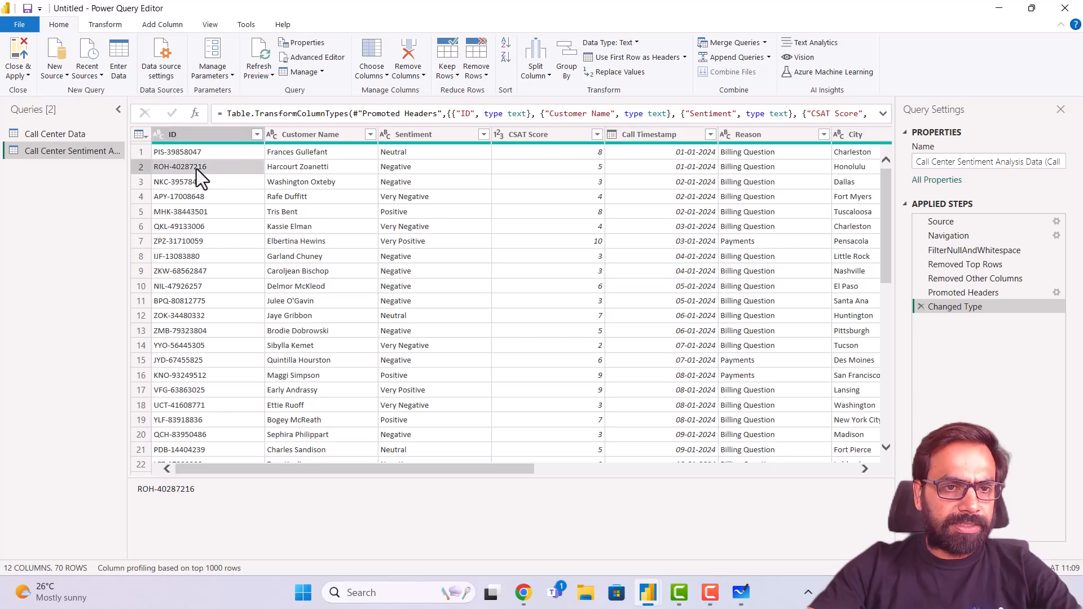
left_click(212, 135)
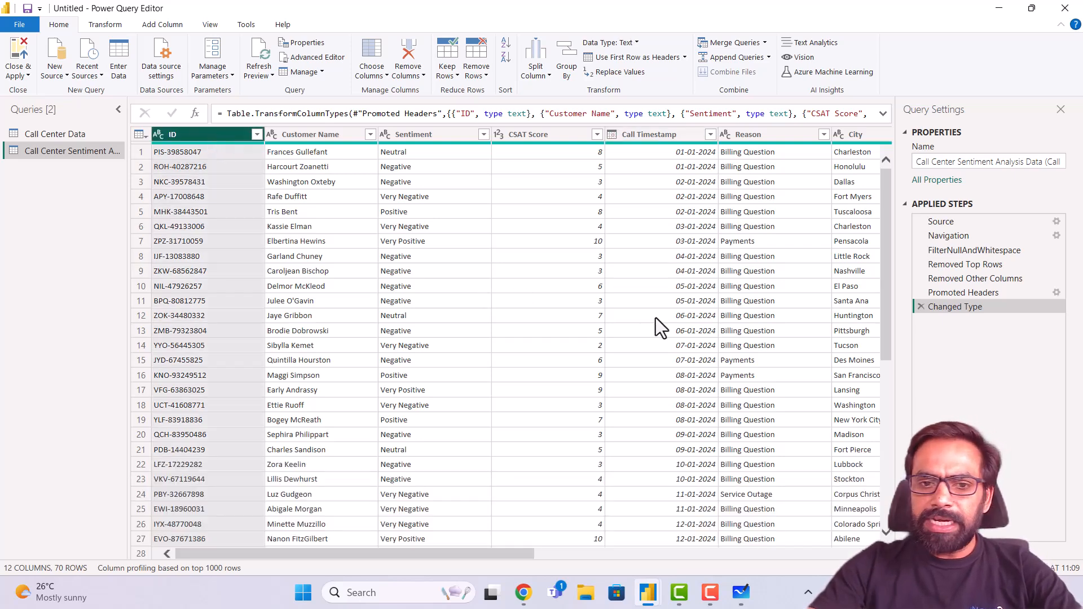
scroll(655, 317, "right", 5)
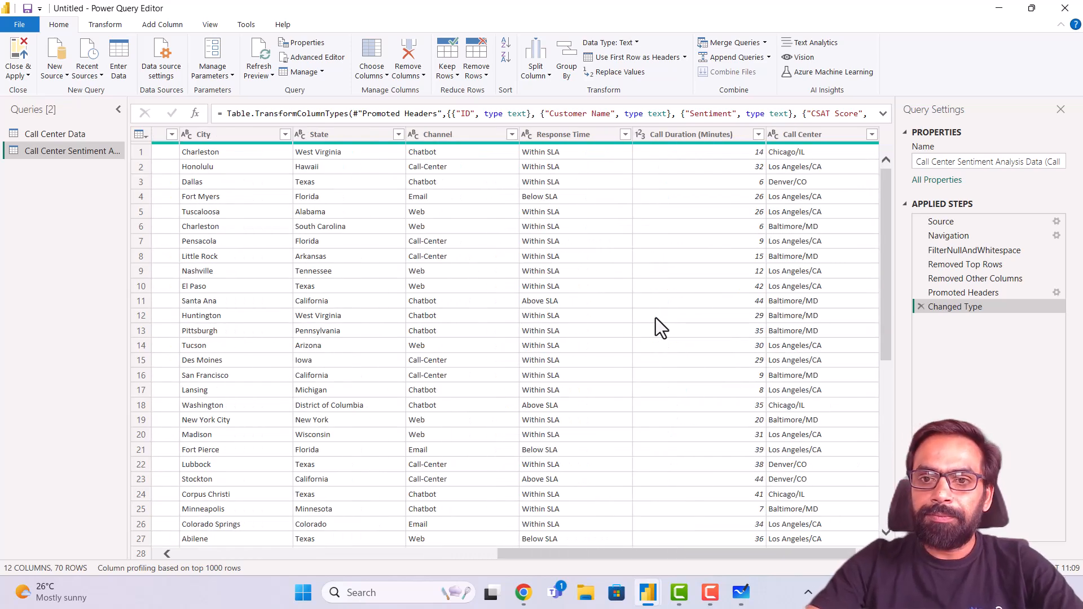
scroll(655, 317, "left", 5)
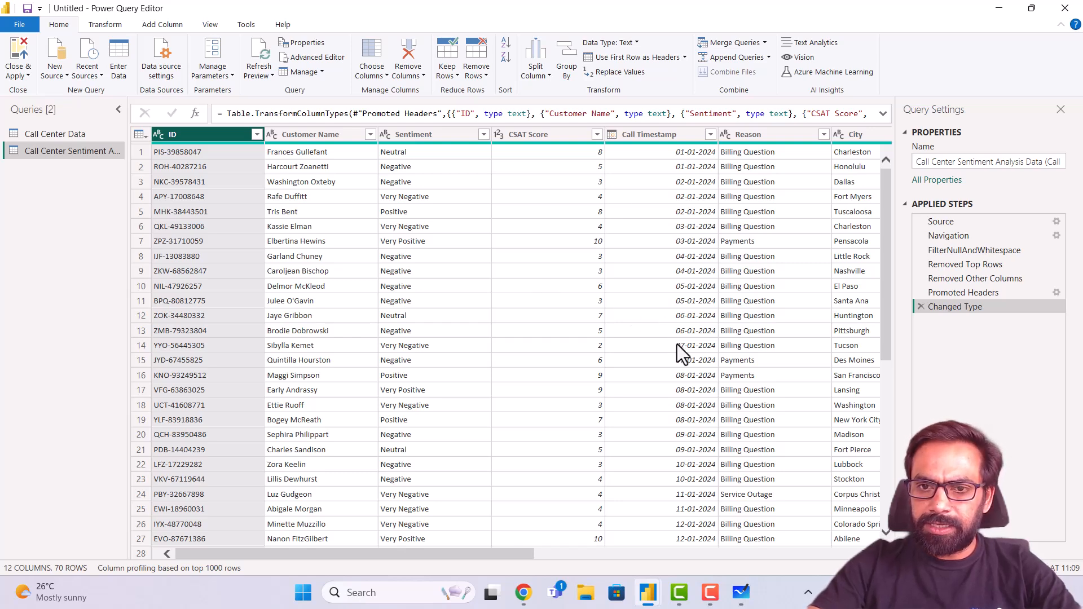
scroll(677, 344, "right", 3)
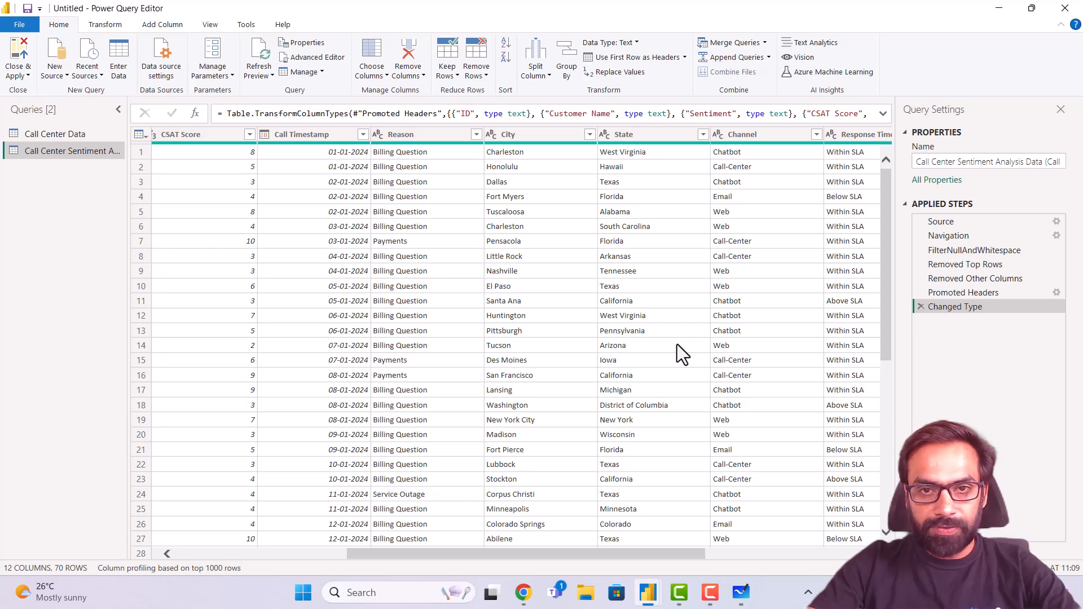
left_click(675, 594)
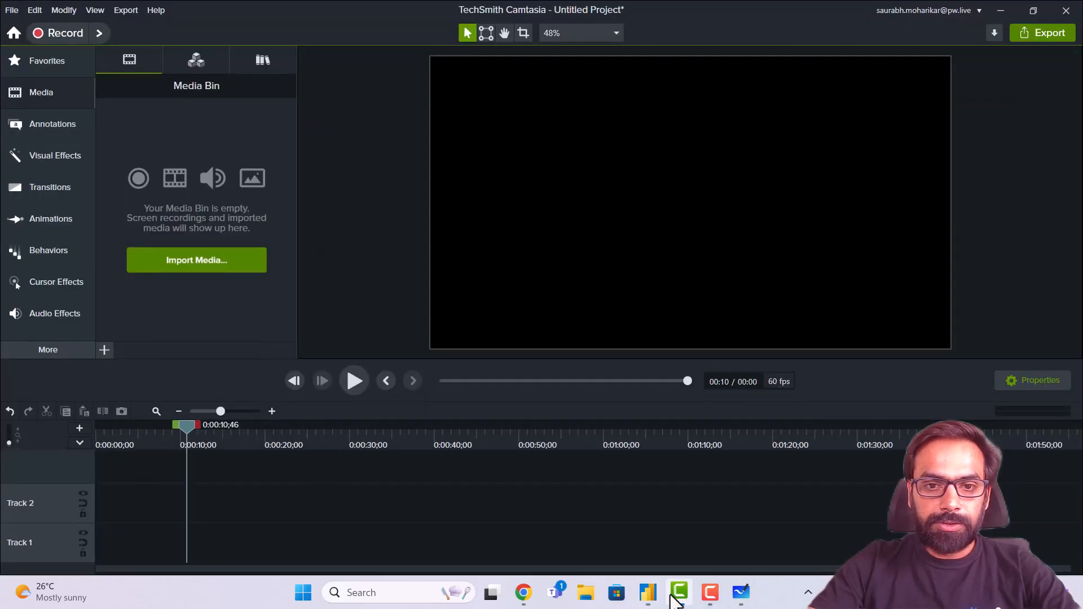
left_click(710, 601)
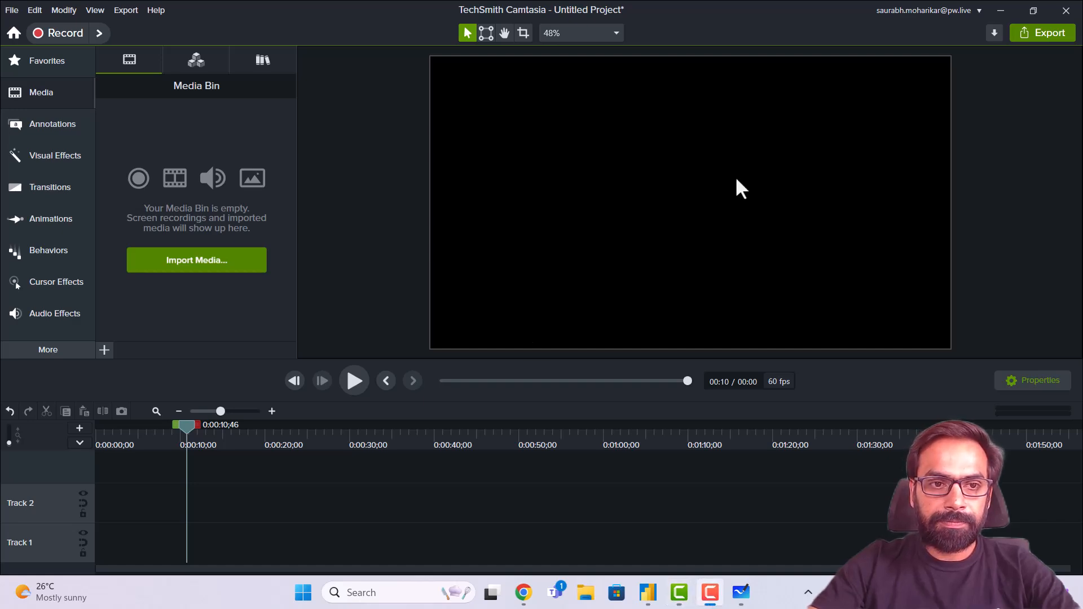
mouse_move(648, 592)
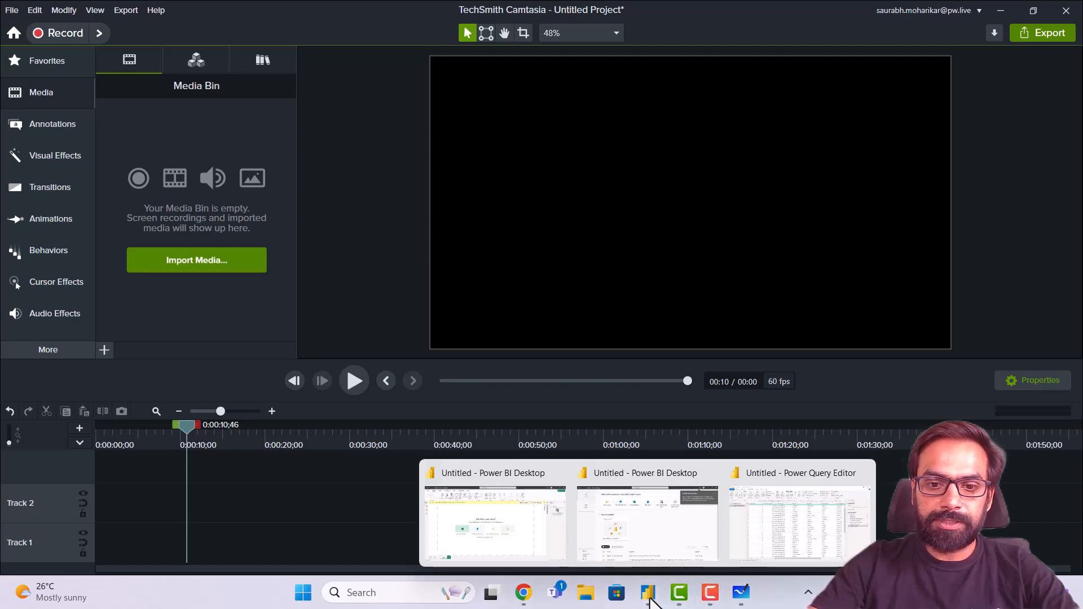
left_click(772, 517)
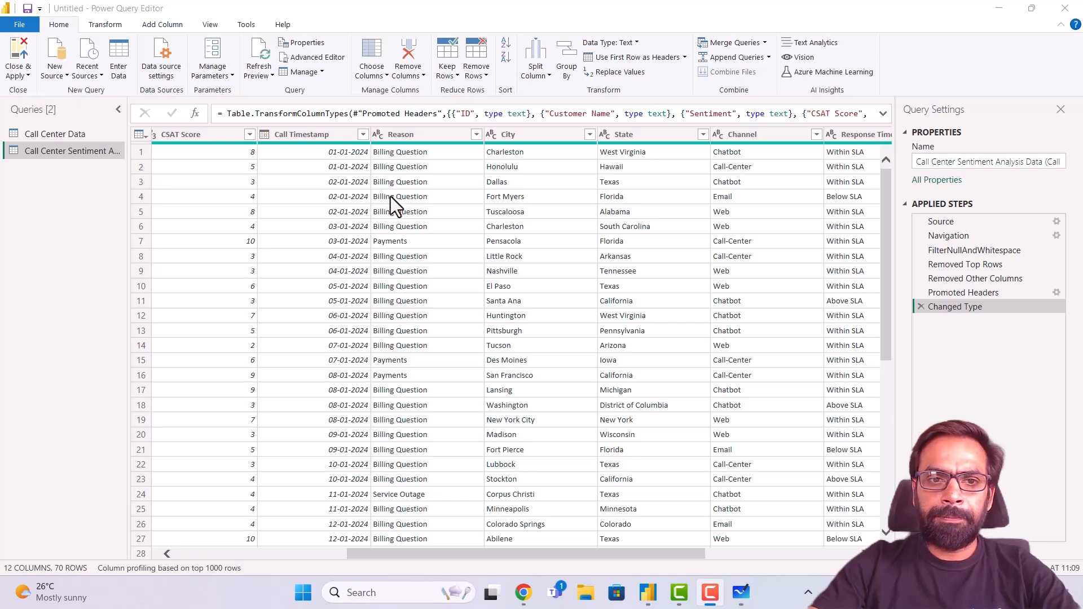
- Examine the command groups the editor offers for file handling, home tasks, transforming, adding columns, view options and diagnostics tools
scroll(377, 276, "left", 5)
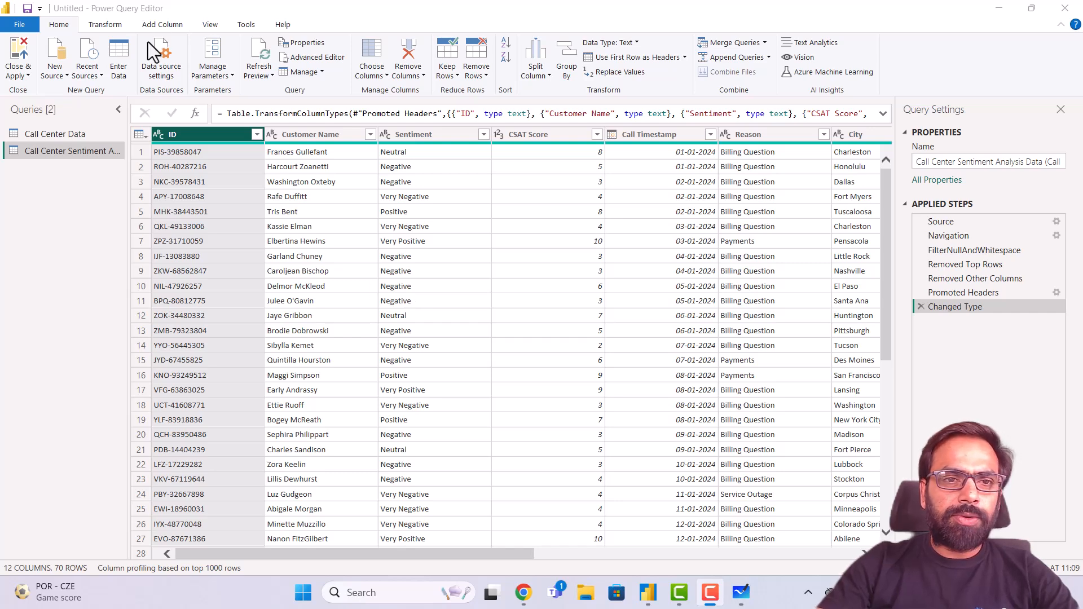
left_click(212, 26)
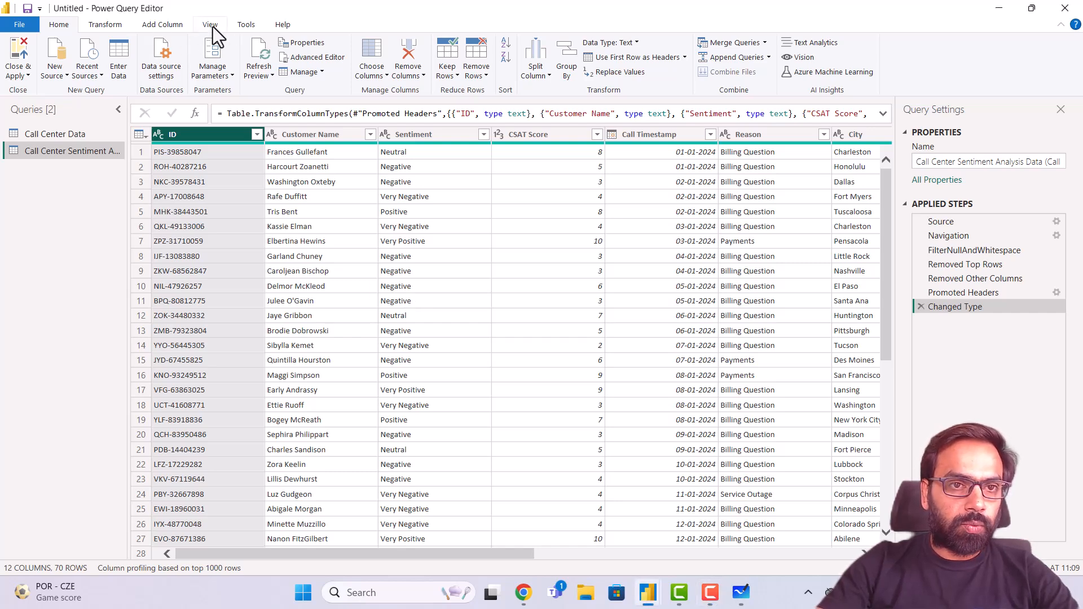
left_click(30, 28)
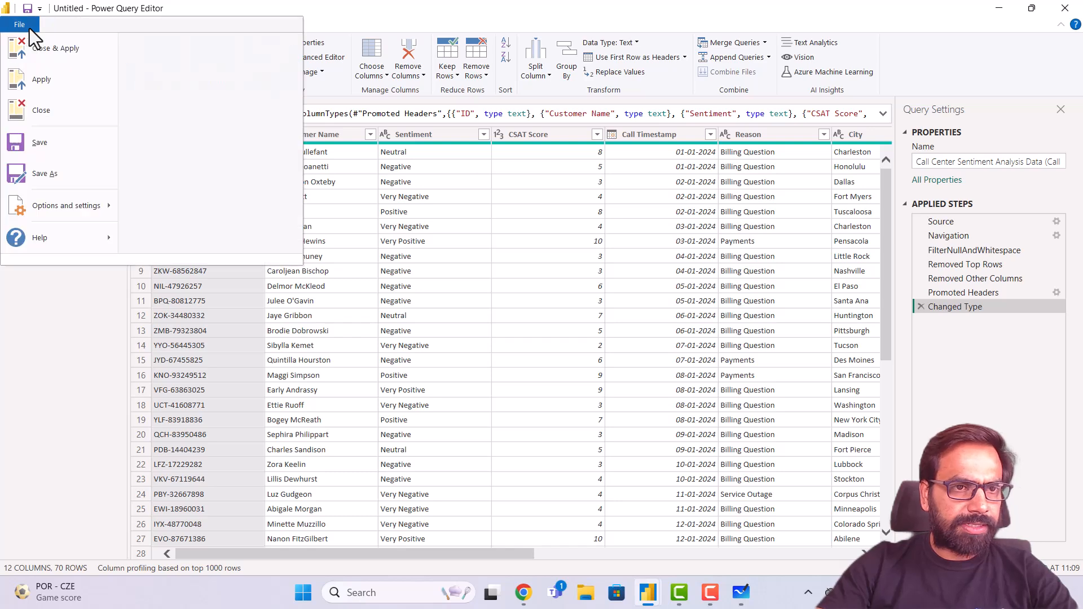
left_click(46, 27)
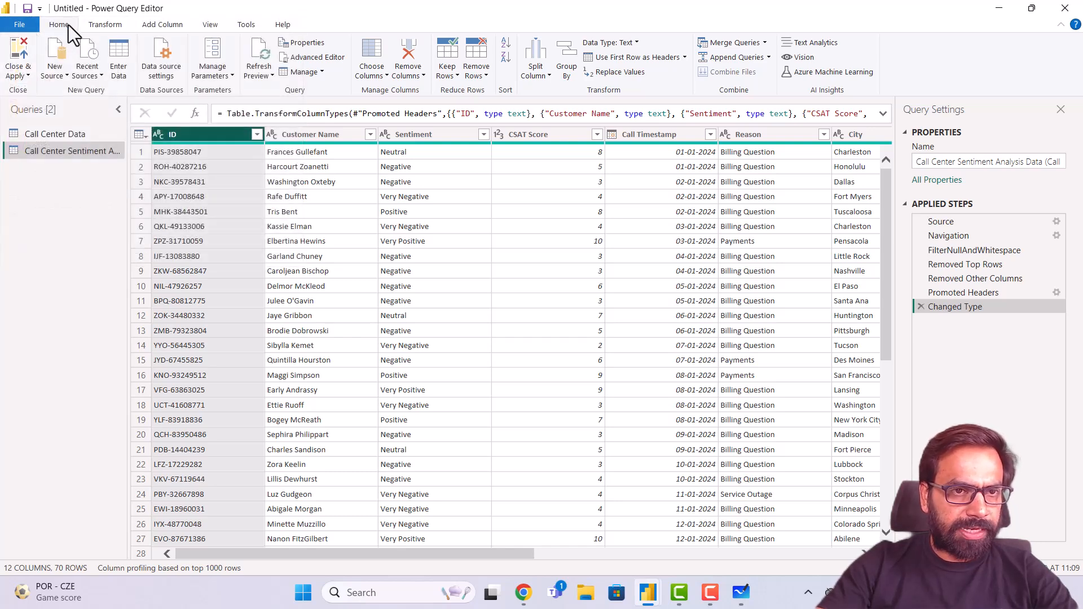
left_click(107, 24)
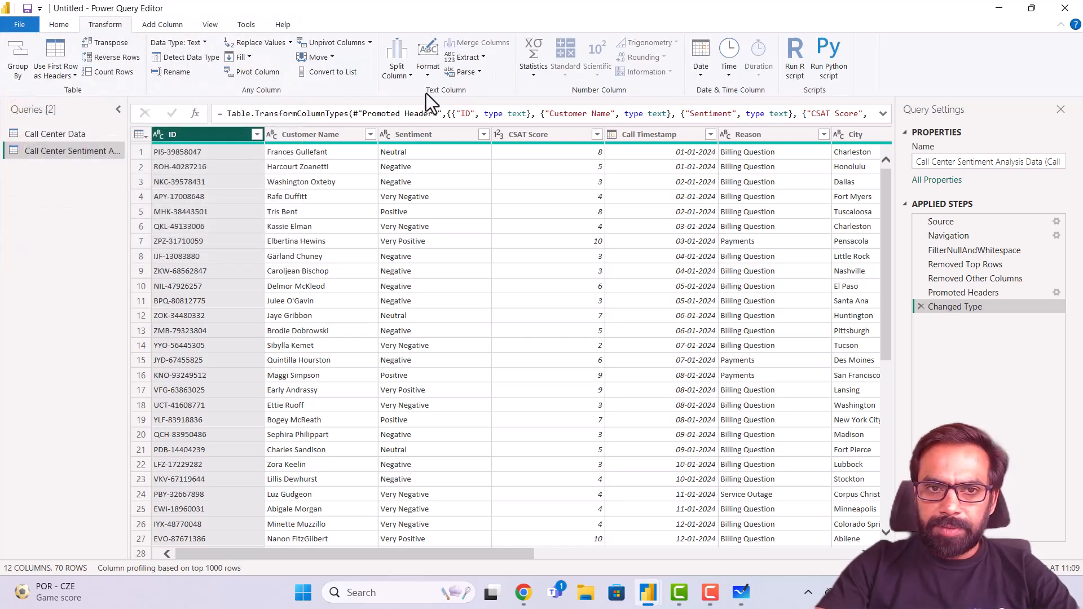
left_click(153, 26)
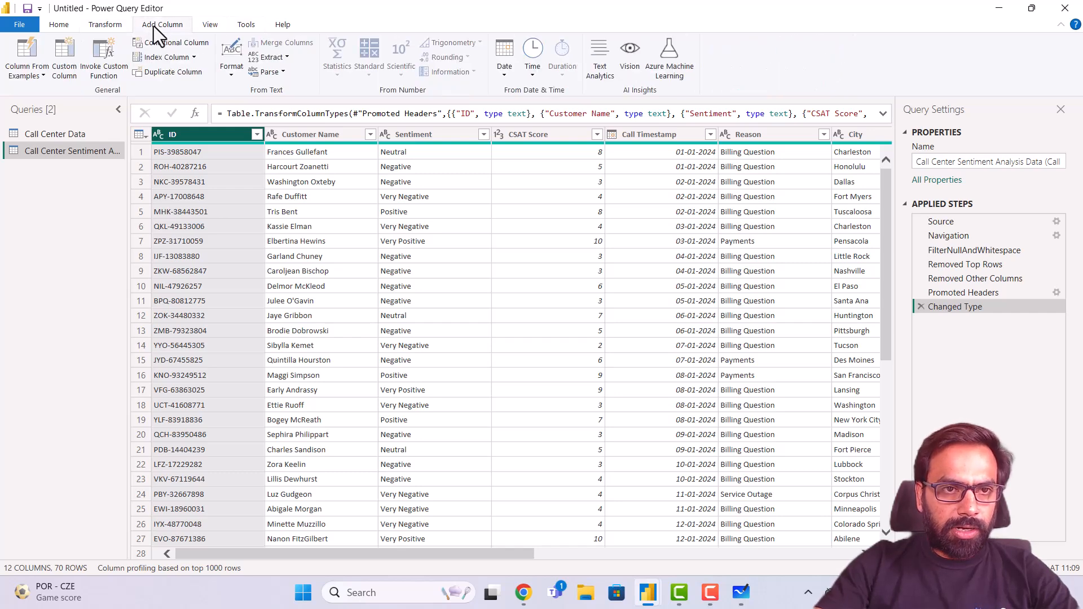
left_click(211, 25)
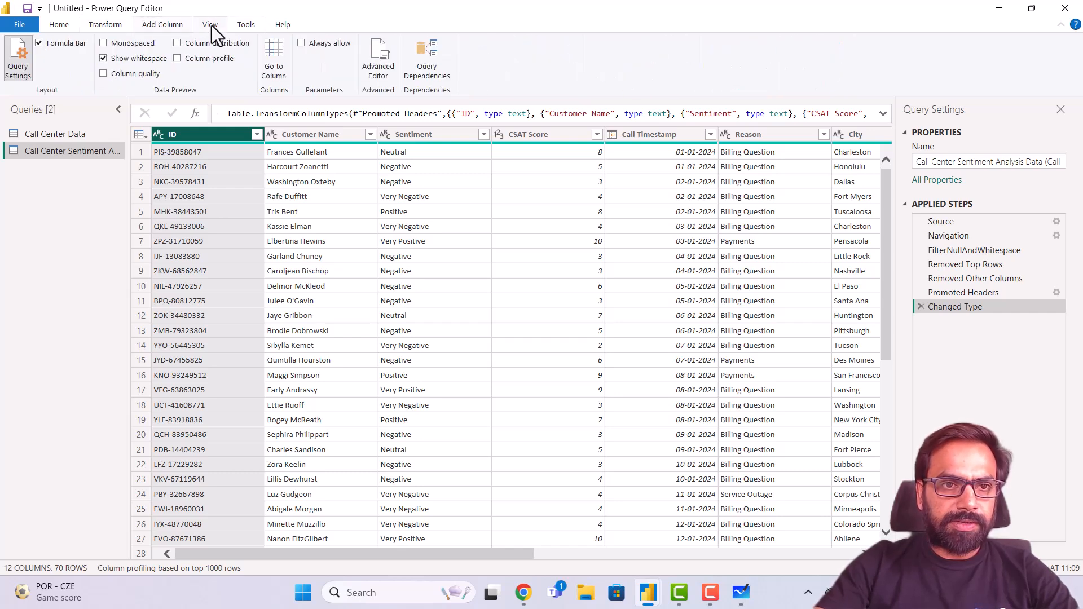
left_click(247, 26)
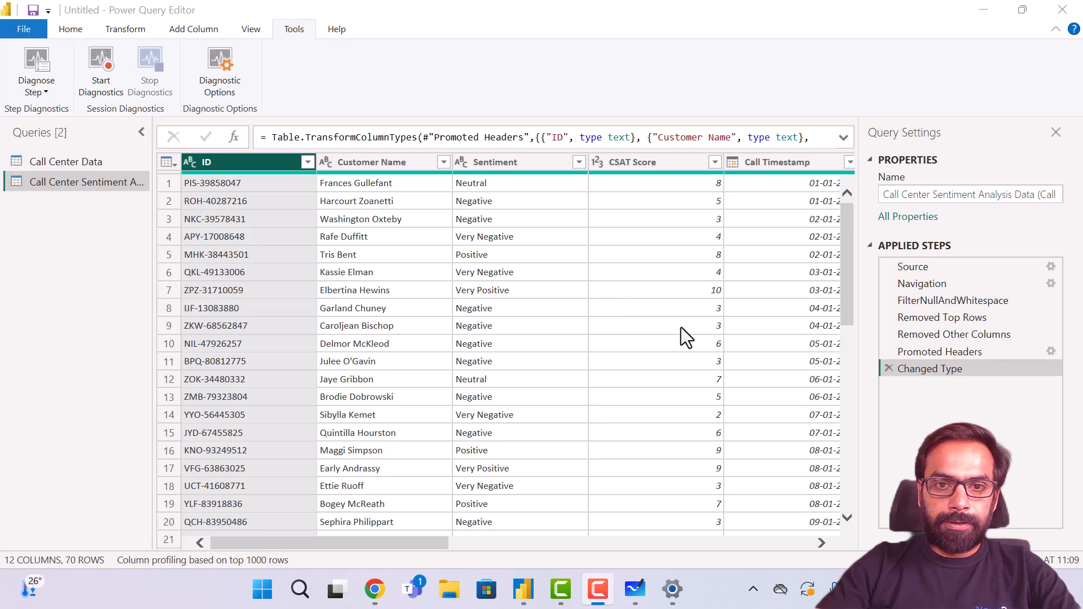
left_click(152, 5)
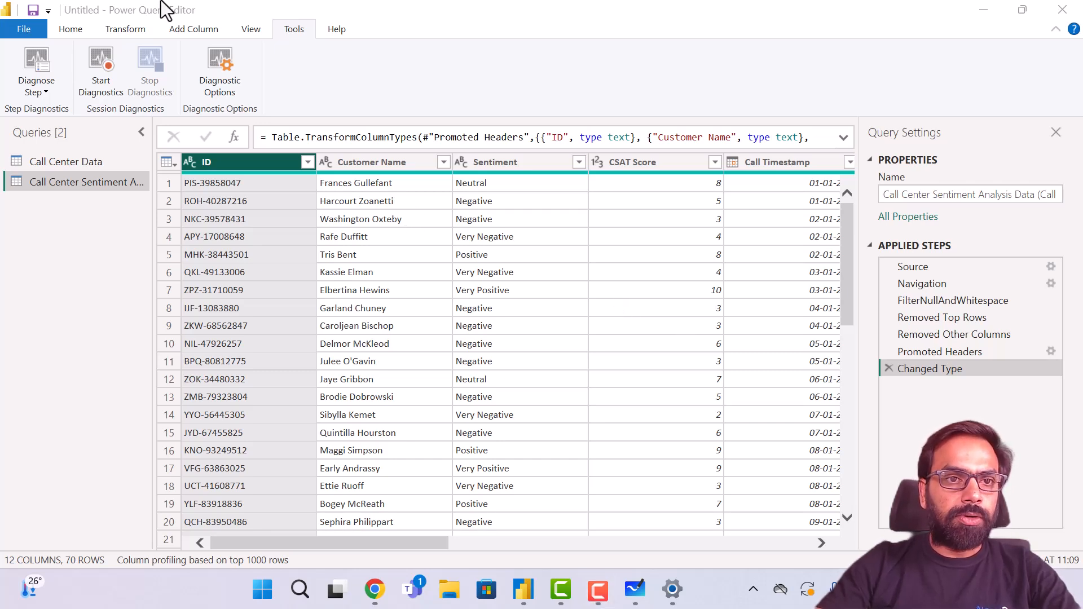
left_click(70, 31)
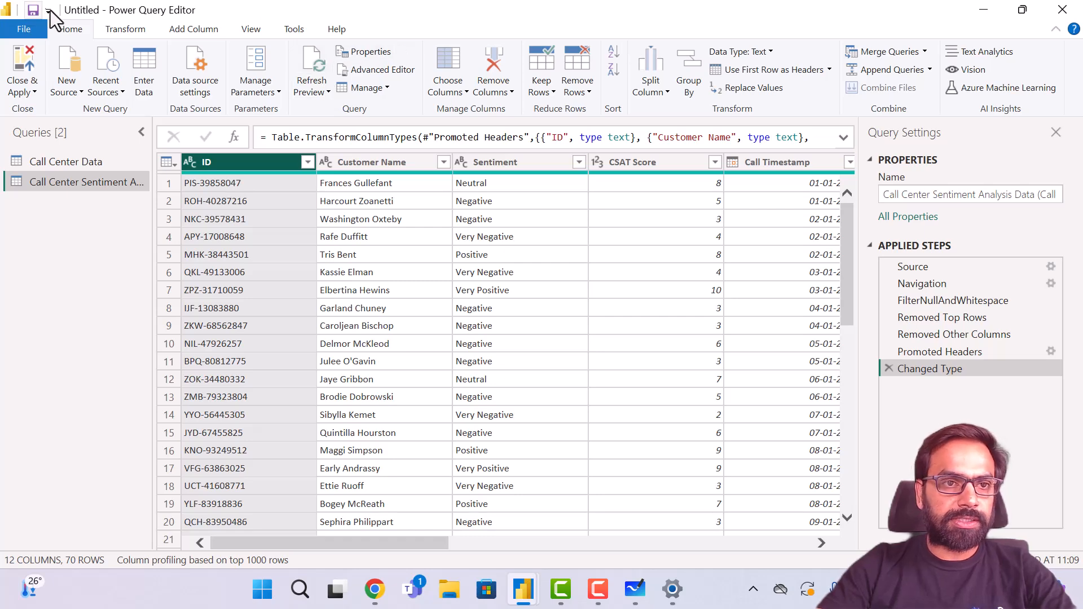
left_click(130, 33)
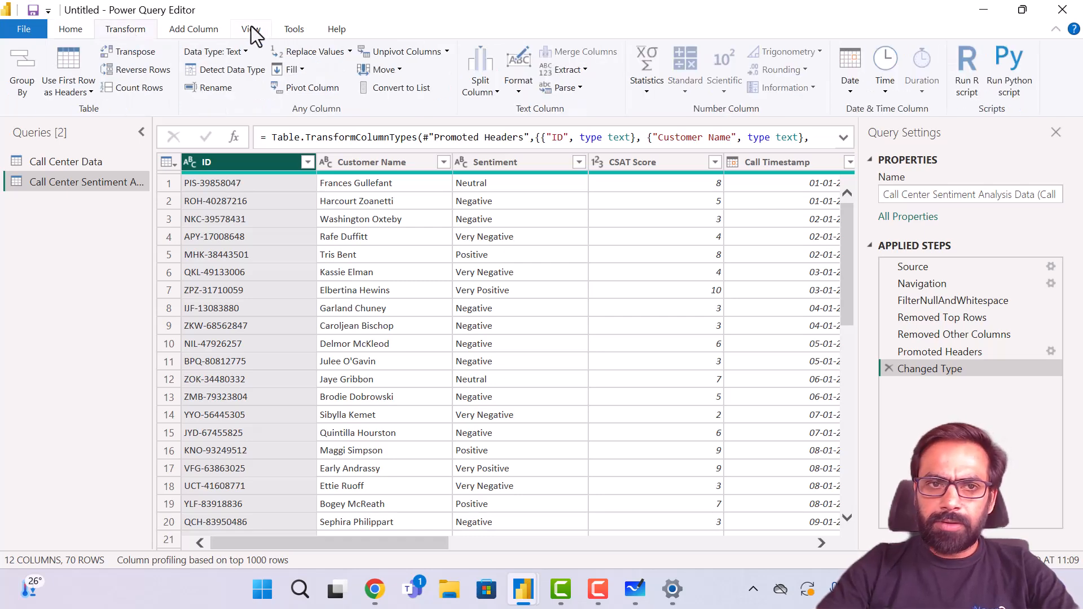
left_click(191, 32)
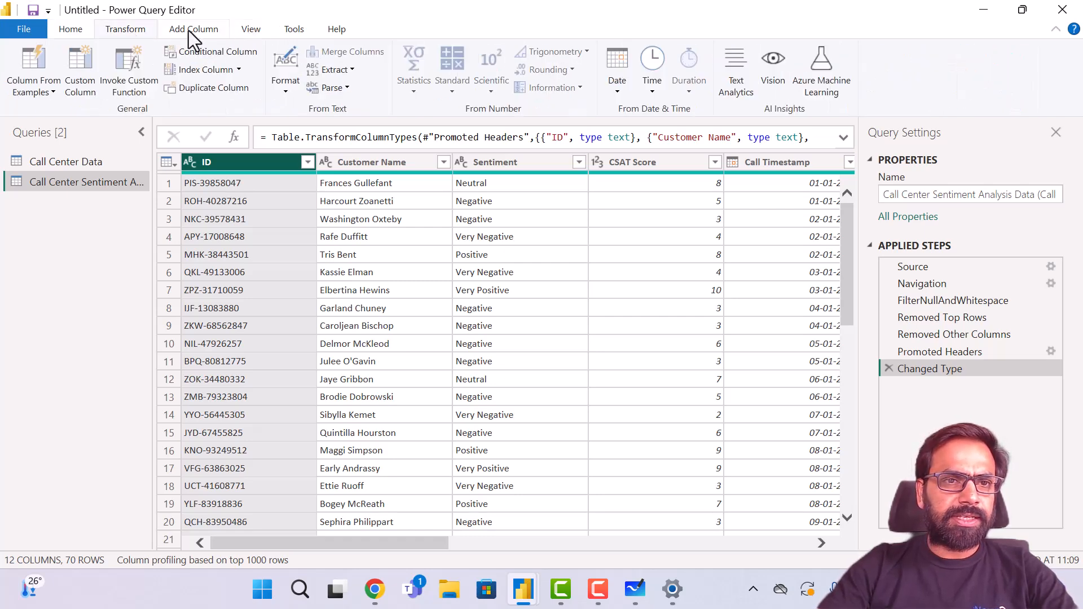
left_click(252, 31)
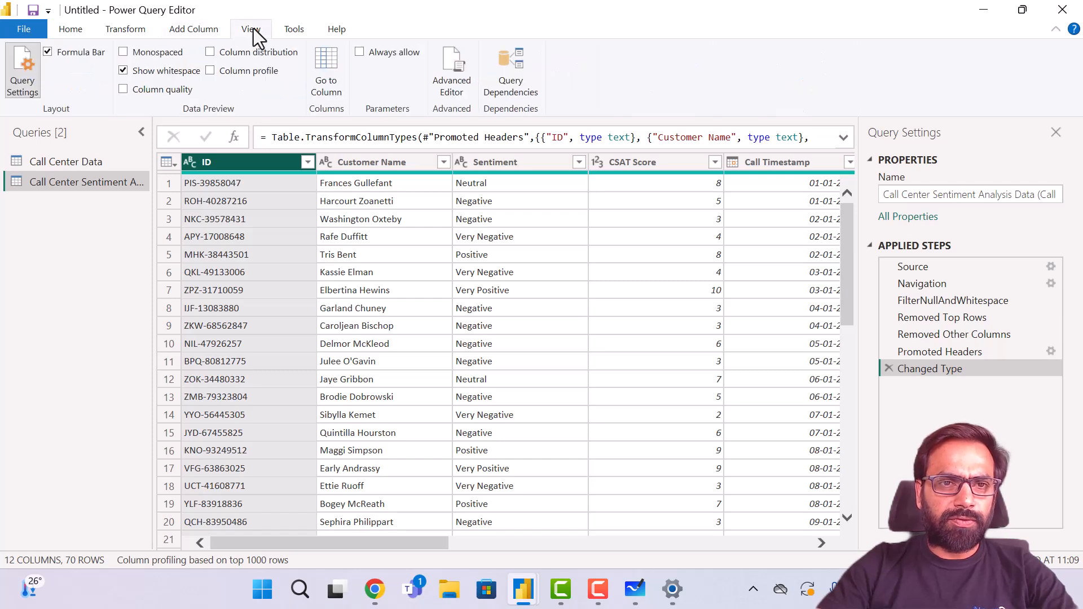
left_click(308, 29)
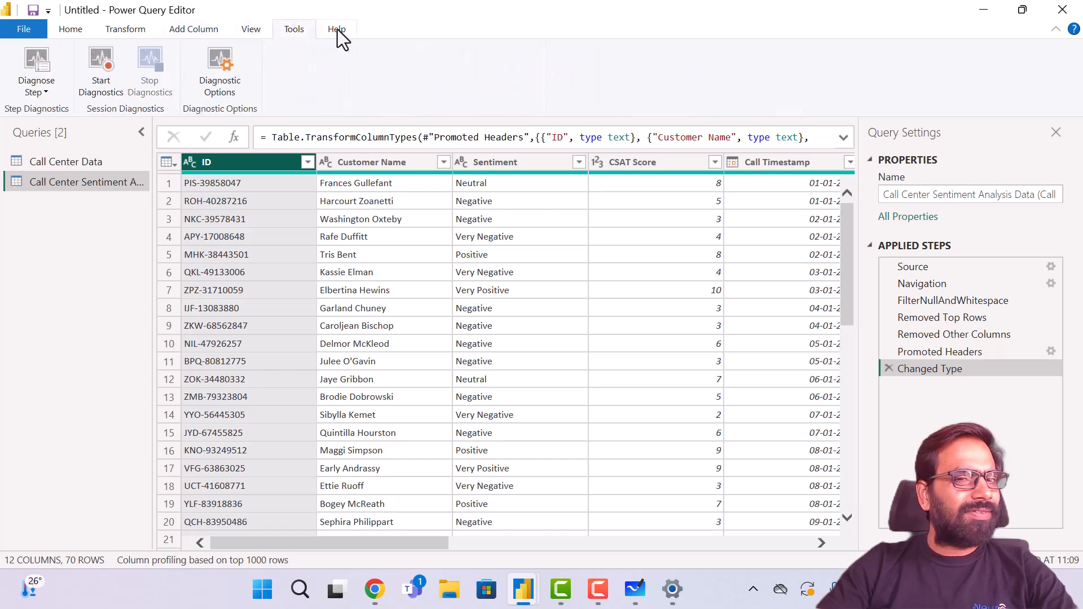
left_click(72, 32)
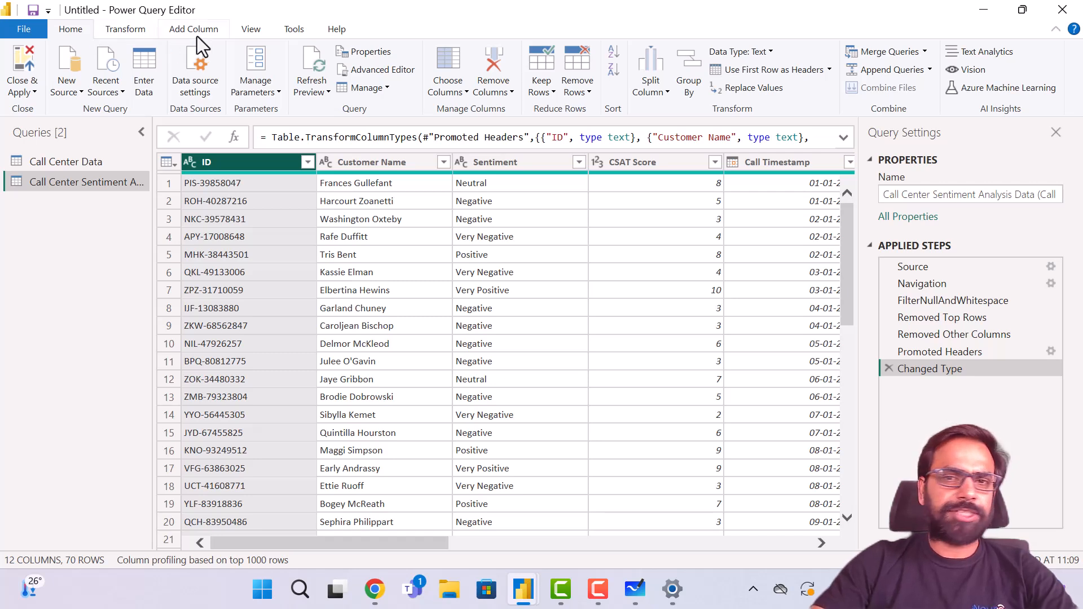
left_click(258, 31)
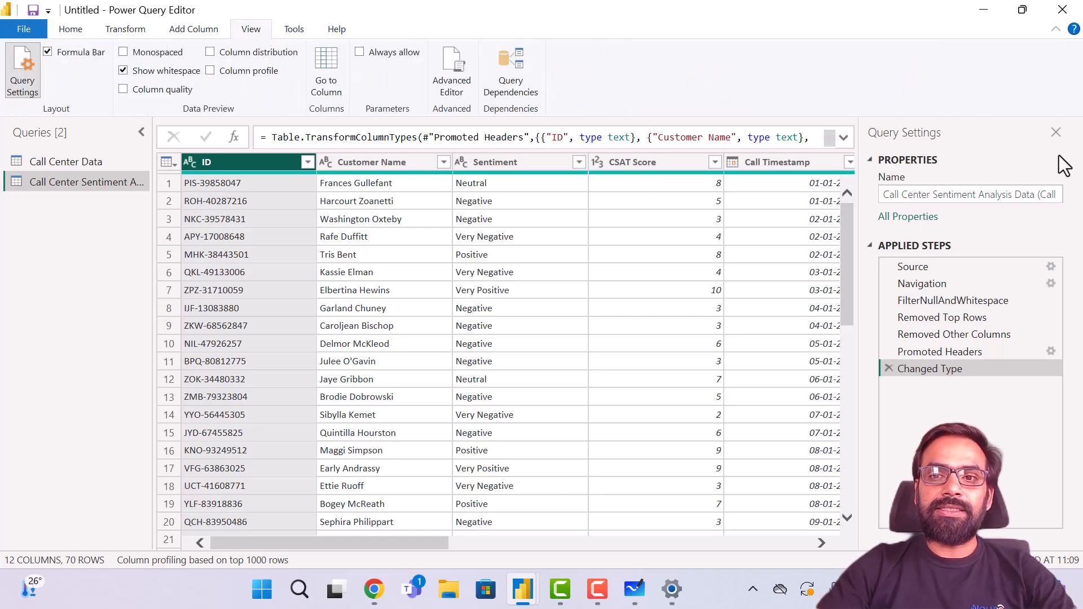
- Narrow the Query Settings and Queries panes so the data preview gets more width
left_click_drag(859, 243, 907, 243)
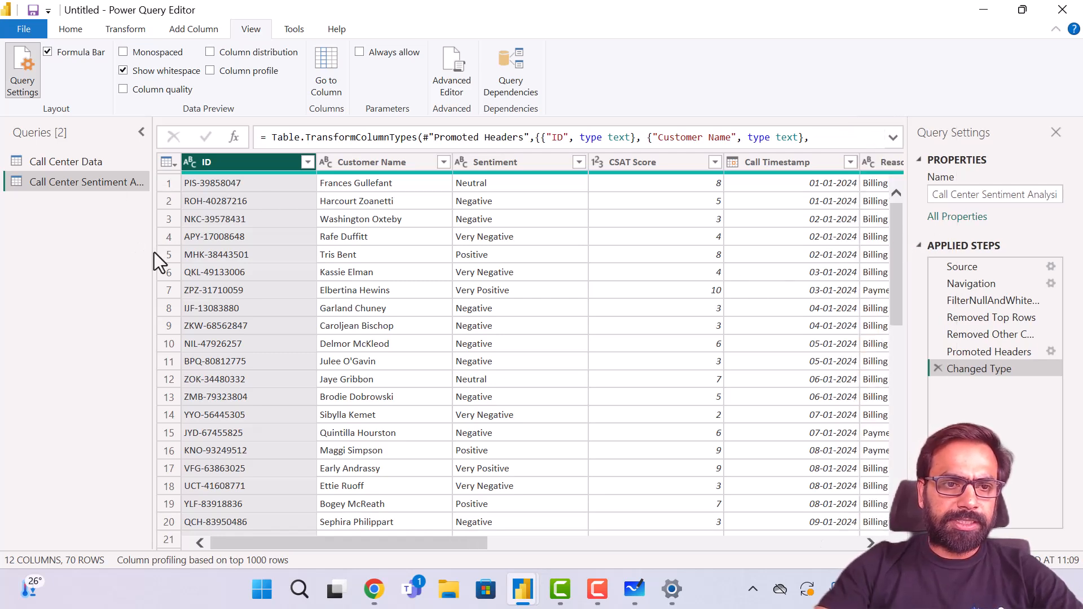
left_click_drag(150, 253, 122, 255)
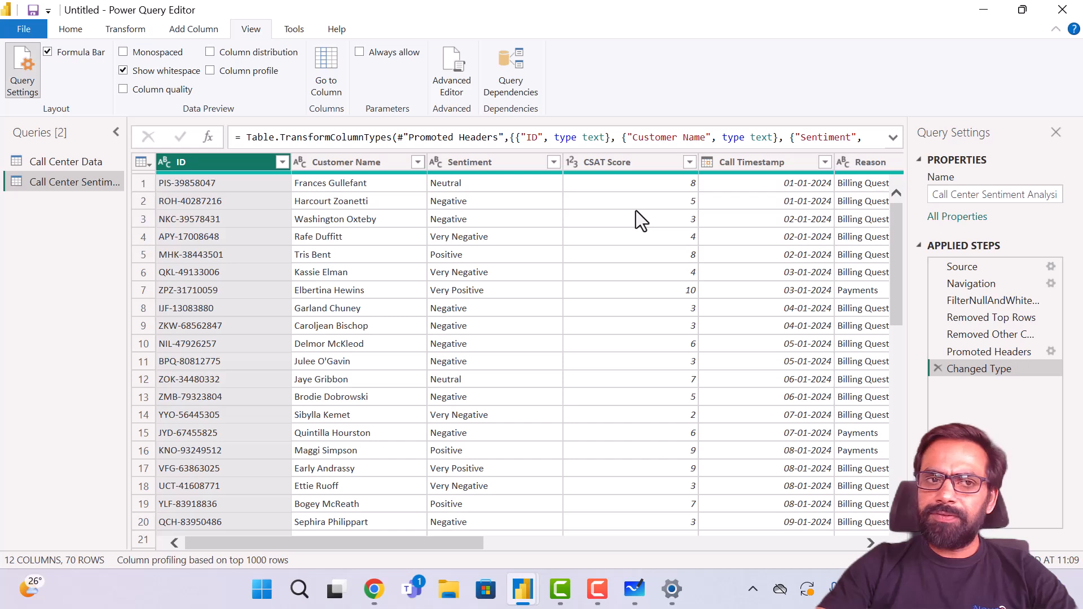
- Try to rename the call center sentiment analysis query as Call Center Data
left_click(967, 193)
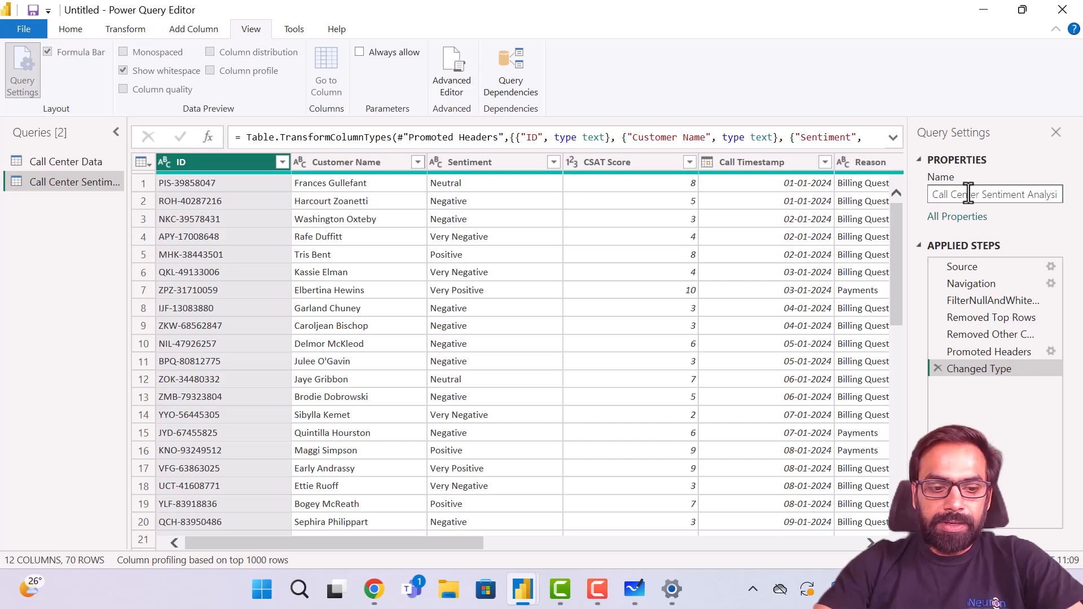
key("ctrl+a")
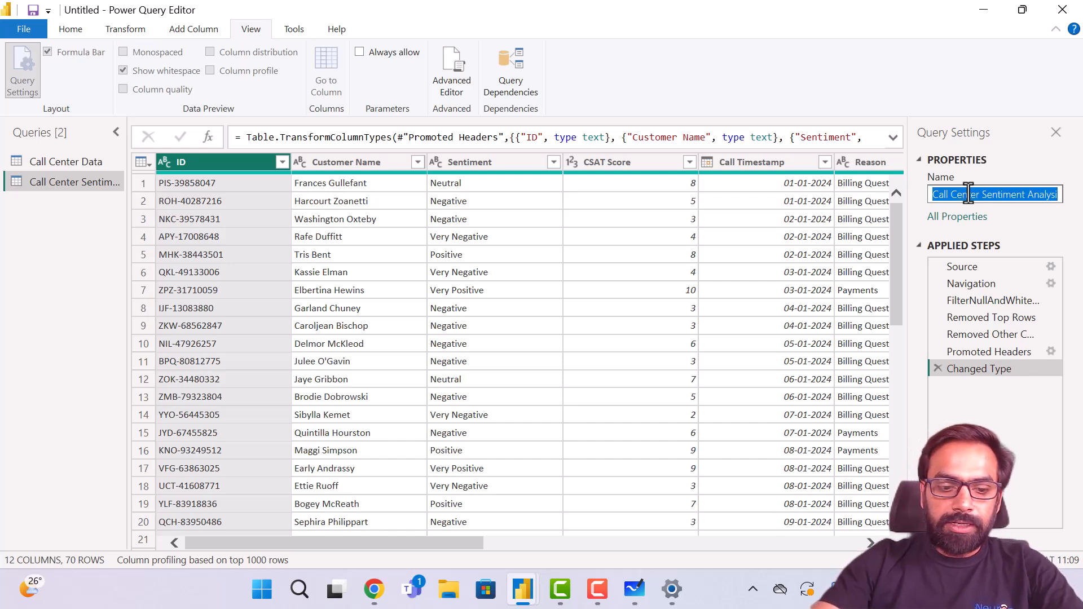
type("Call")
type("Center Data")
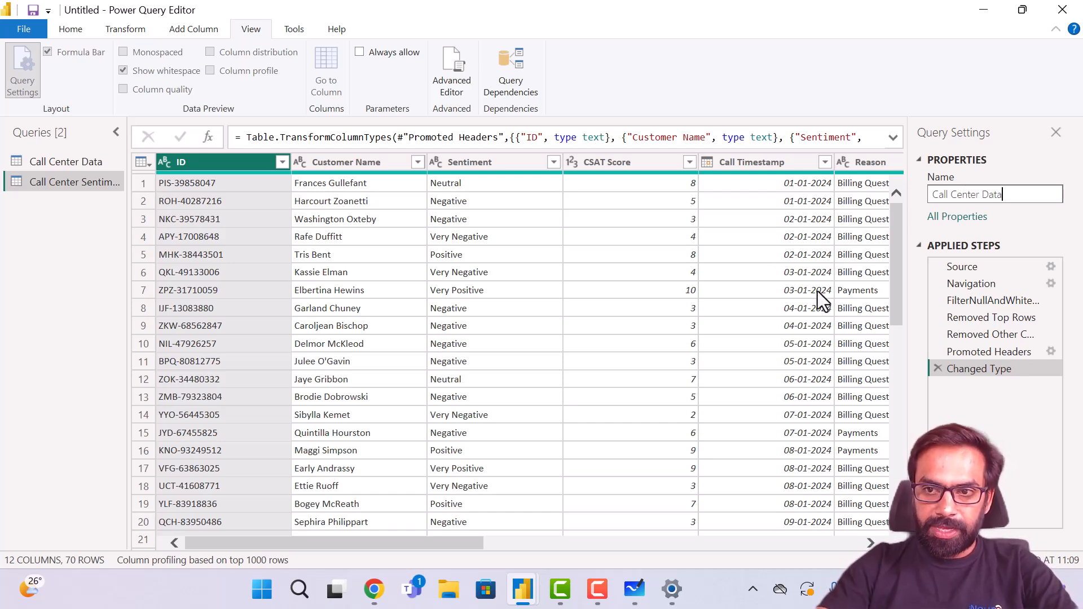
key("Return")
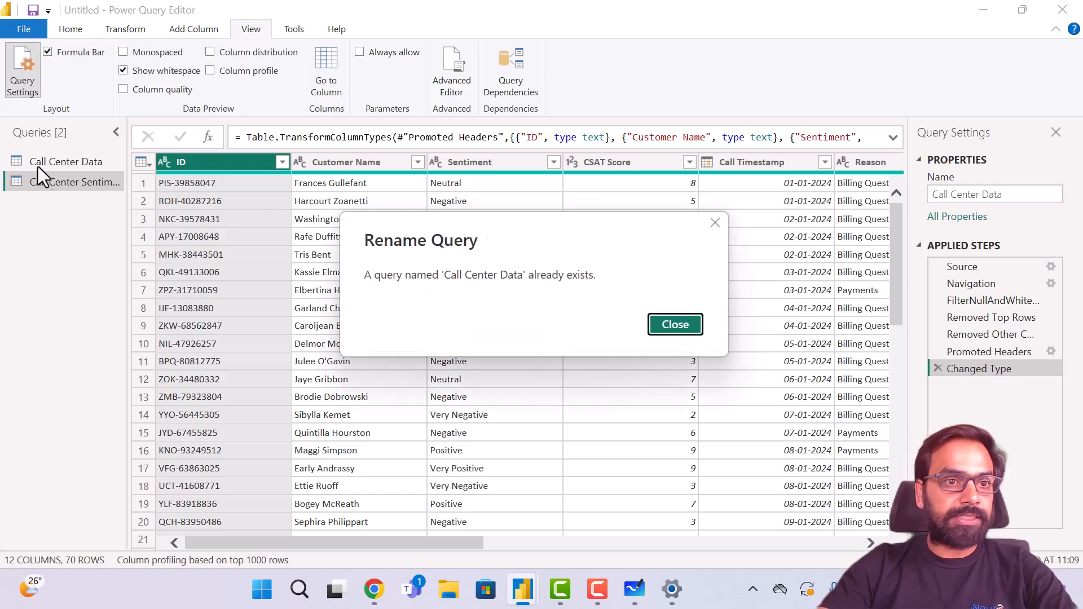
left_click(676, 329)
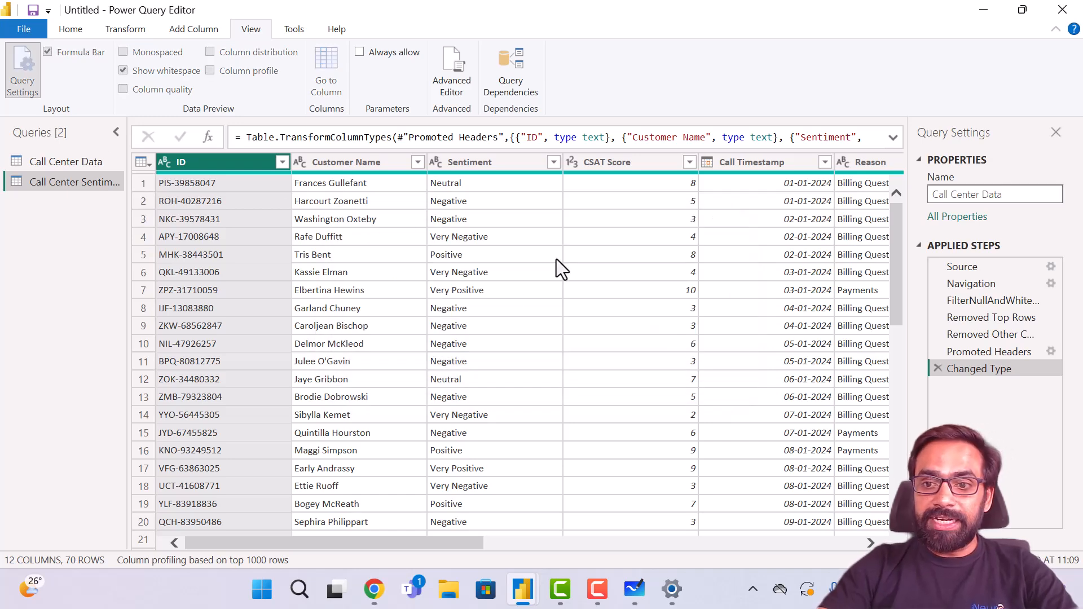
left_click(42, 164)
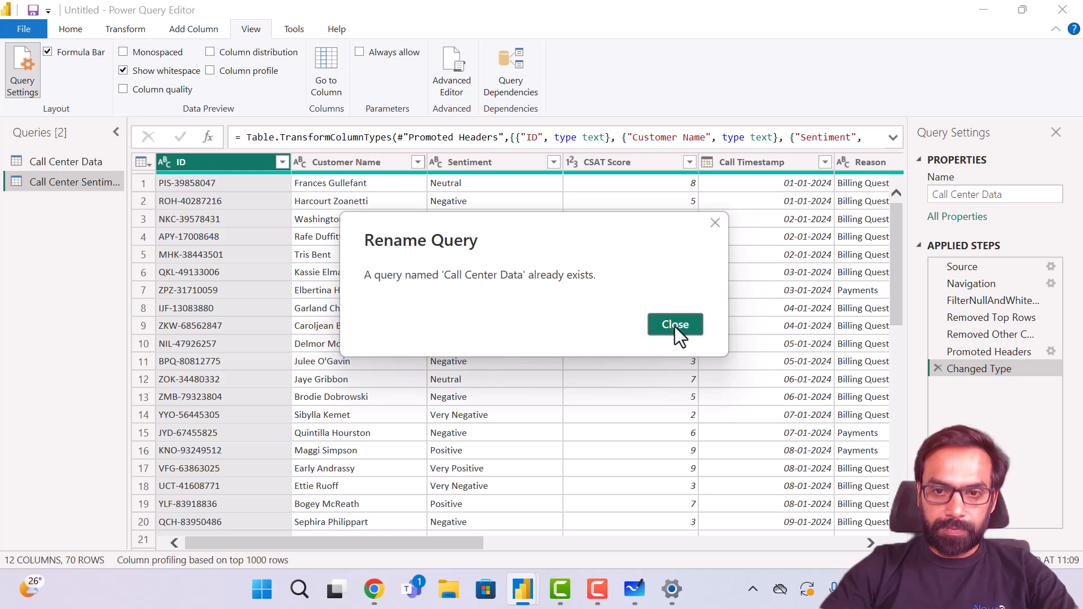
left_click(675, 326)
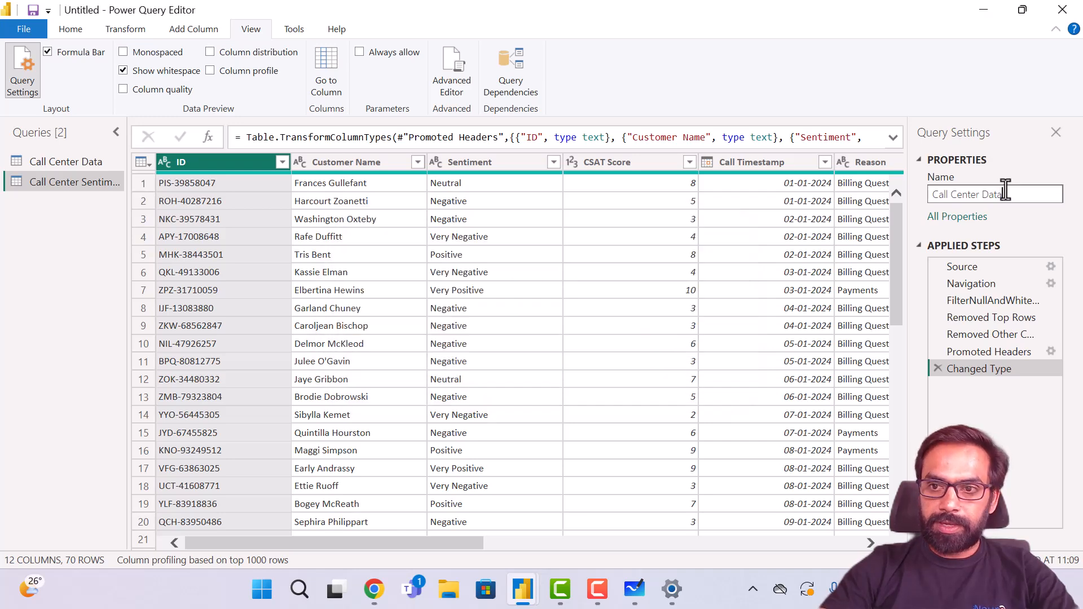
left_click(1057, 135)
left_click(695, 322)
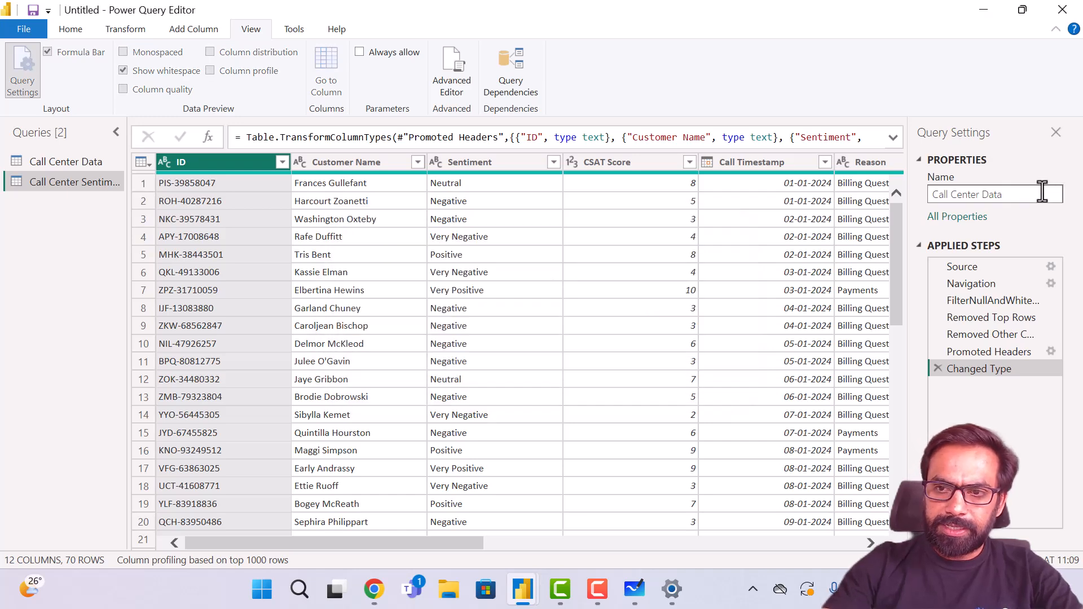
- Extend the sentiment query's name to Call Center Data Sug, apply it, and select that query
type("_")
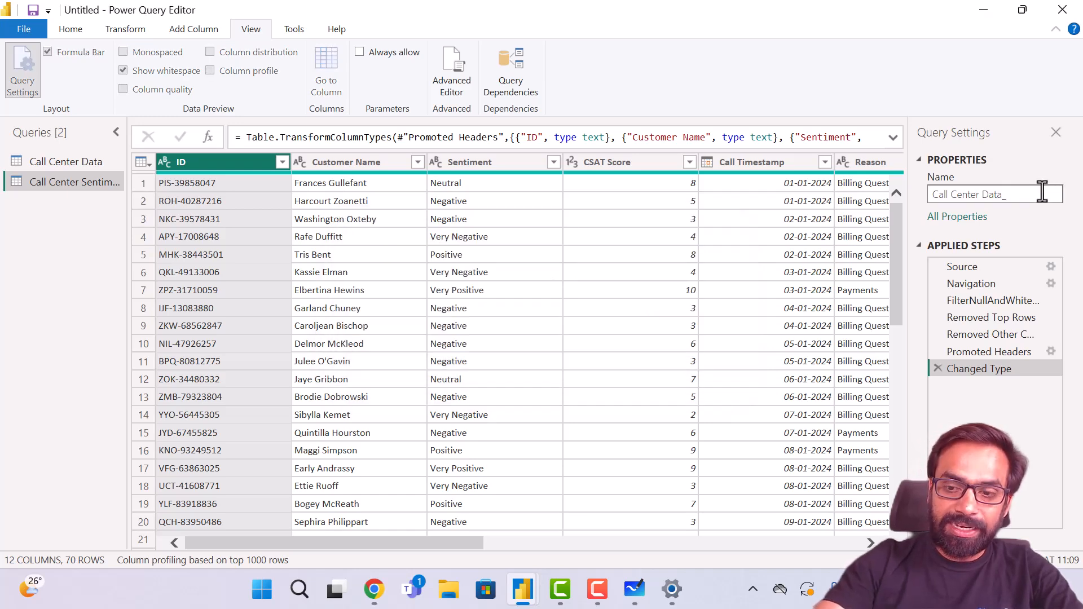
key("BackSpace")
type(" Clea")
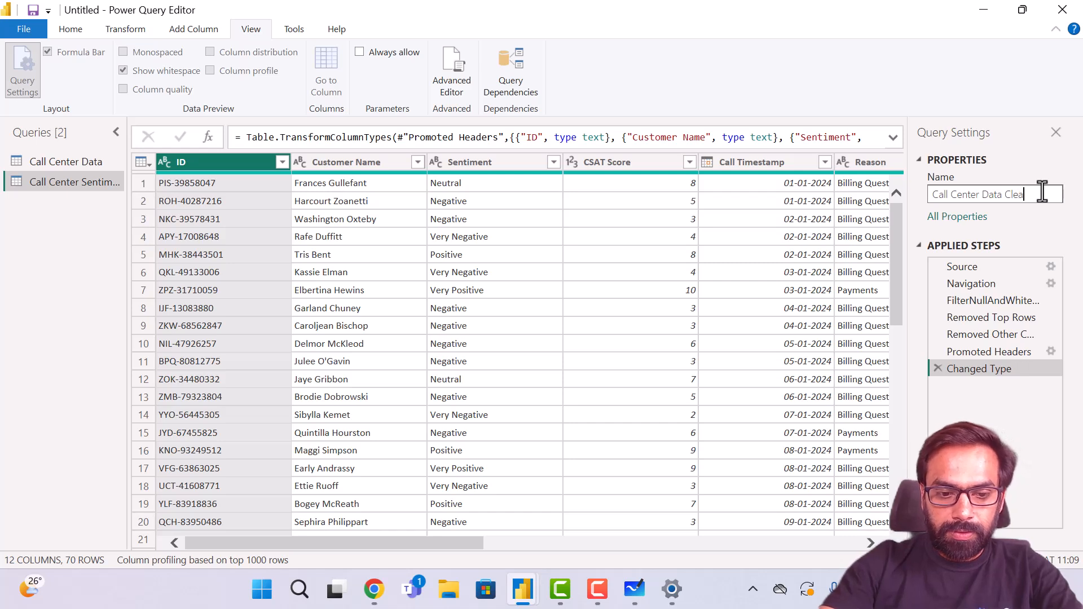
key("BackSpace")
key("BackSpace")
key("BackSpace")
key("BackSpace")
type("Sugg")
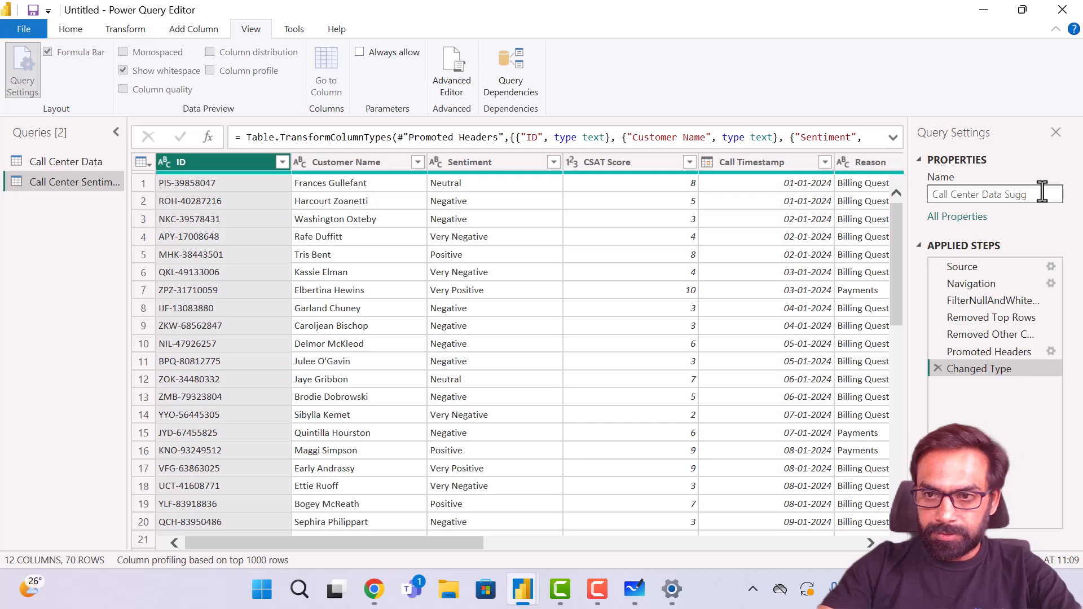
key("BackSpace")
key("Return")
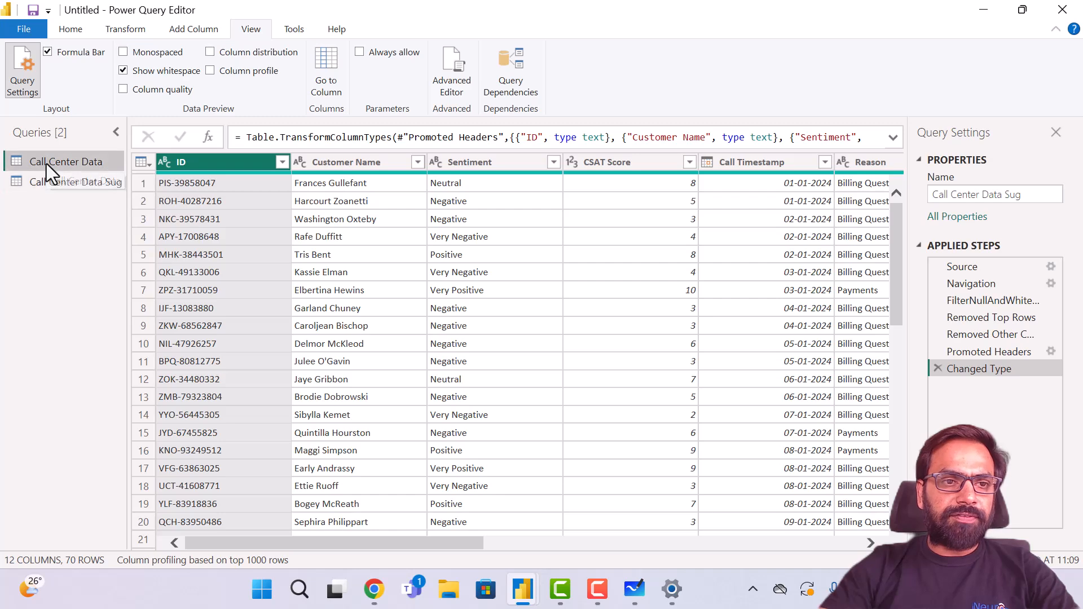
left_click(67, 187)
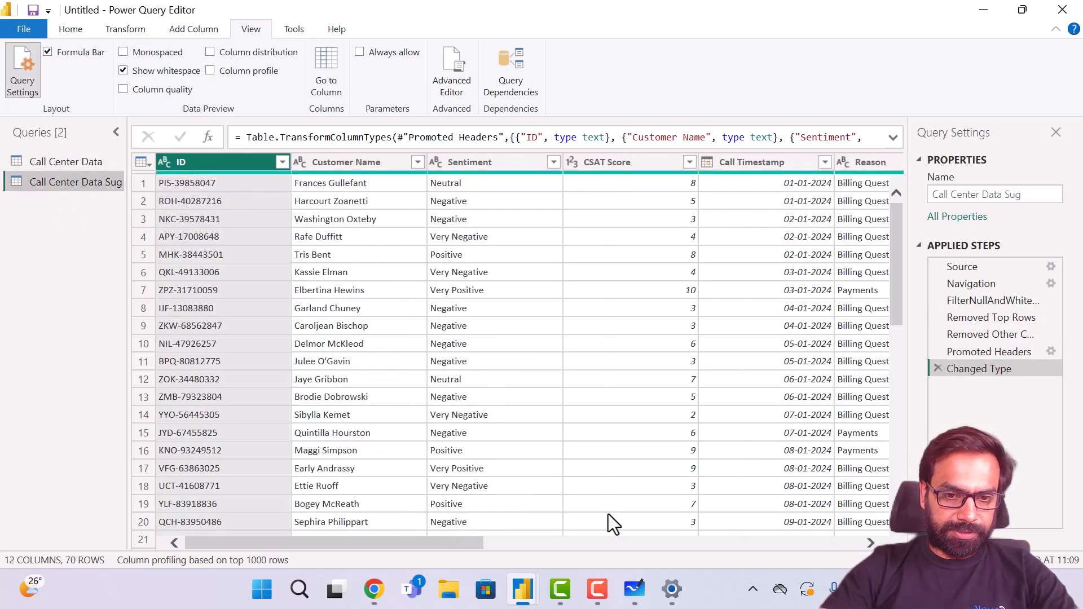
- Switch to File Explorer and open the Call-Center-Sentiment-Sample-Data workbook from the Downloads folder
left_click(445, 595)
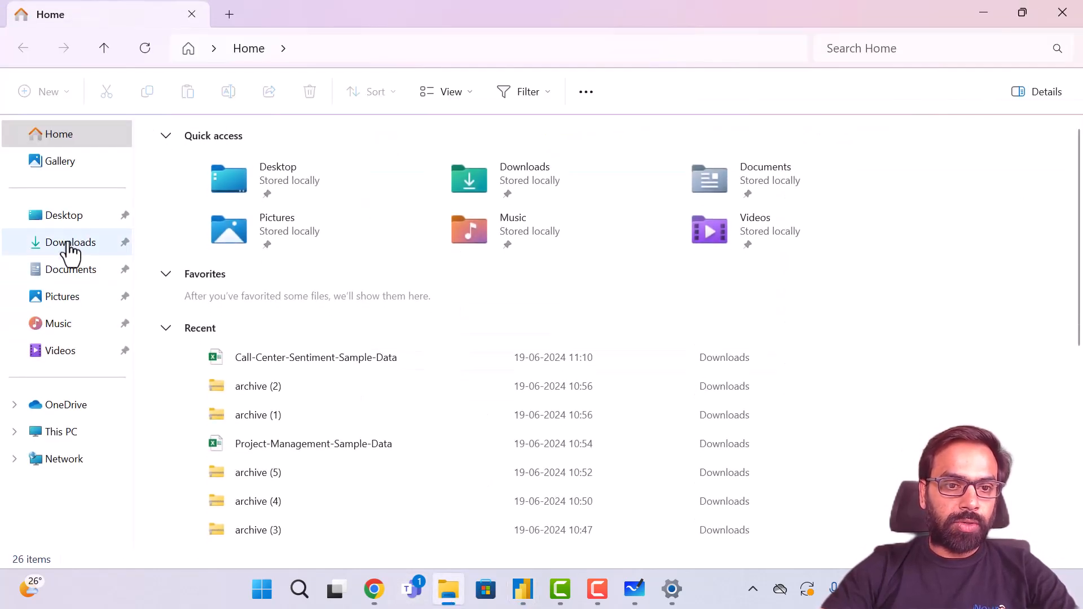
left_click(67, 244)
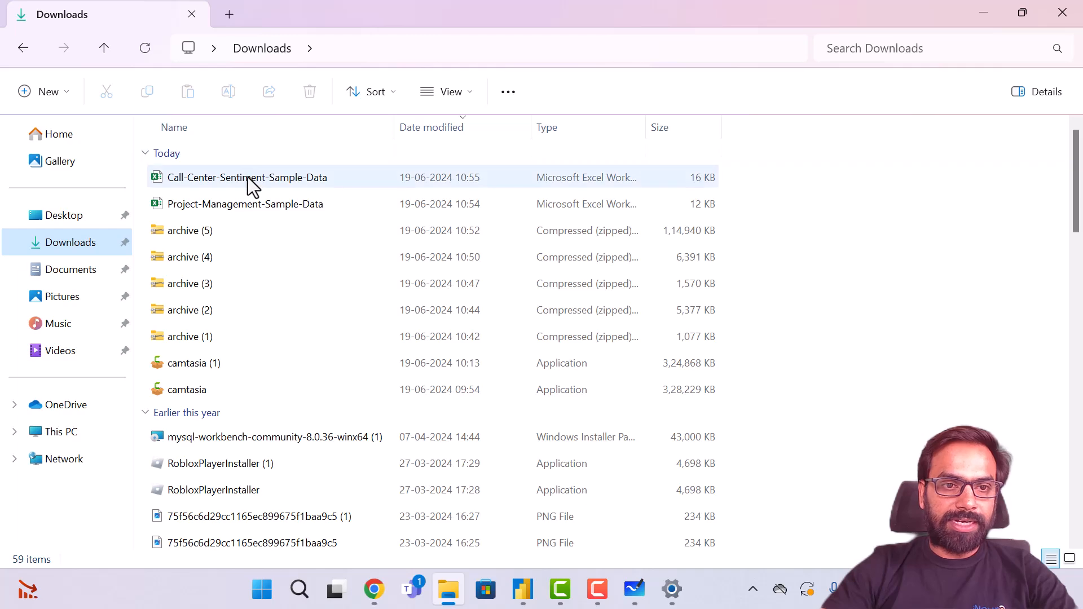
double_click(251, 180)
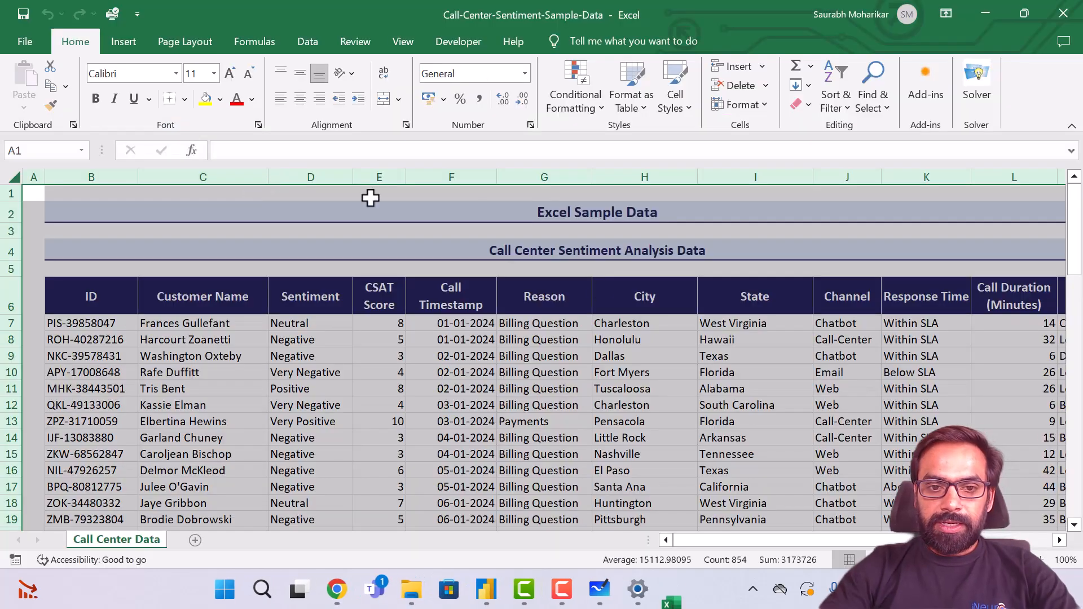
- Examine how far the source data extends by following the CSAT Score column to its last row and back above the headers
left_click(404, 344)
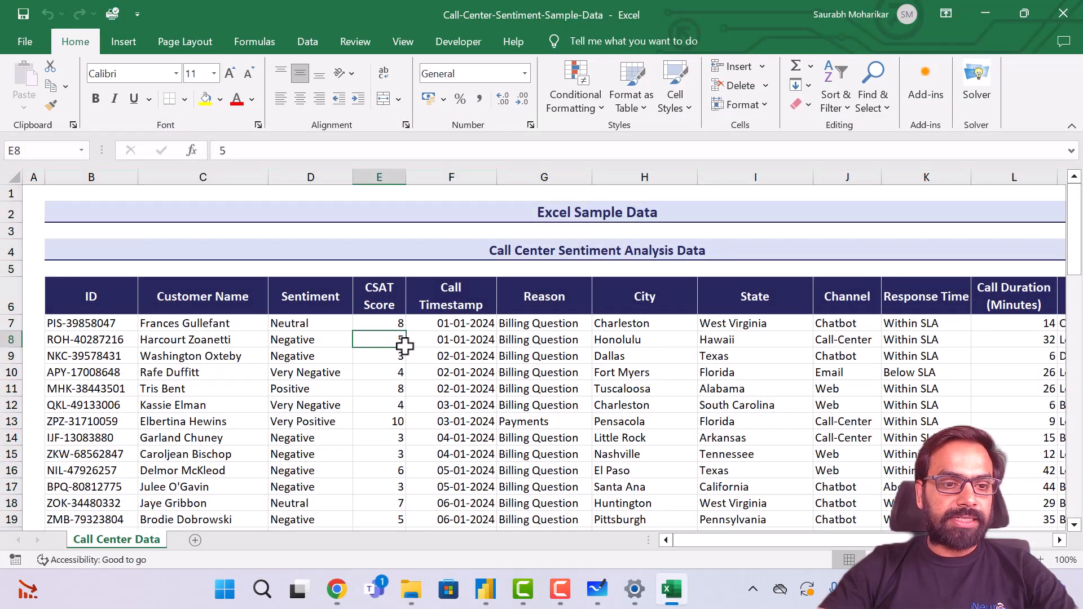
key("ctrl+Down")
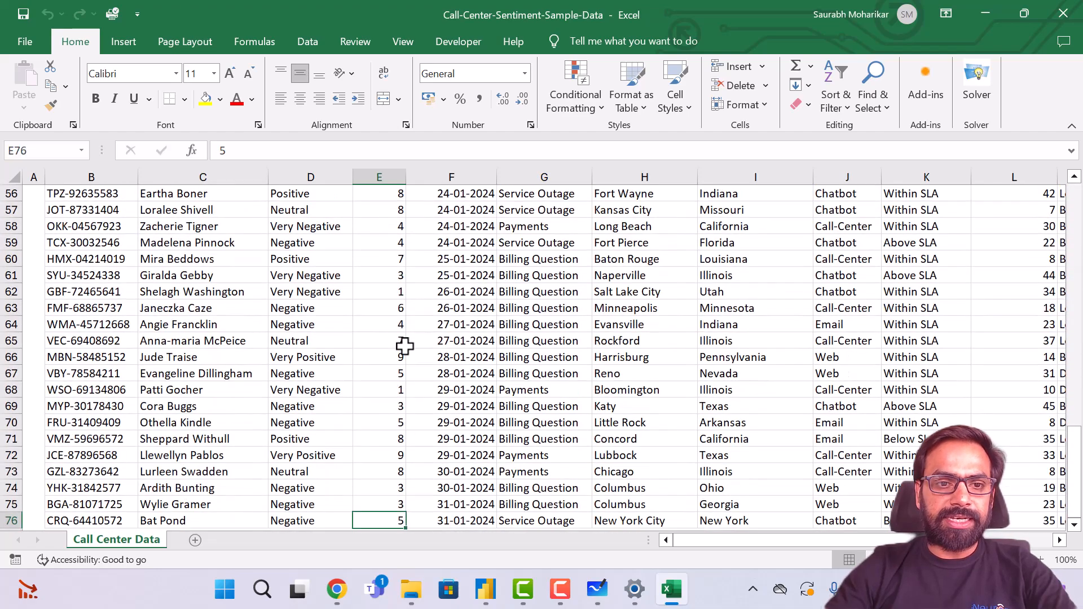
key("ctrl+Down")
key("ctrl+Up")
key("Up")
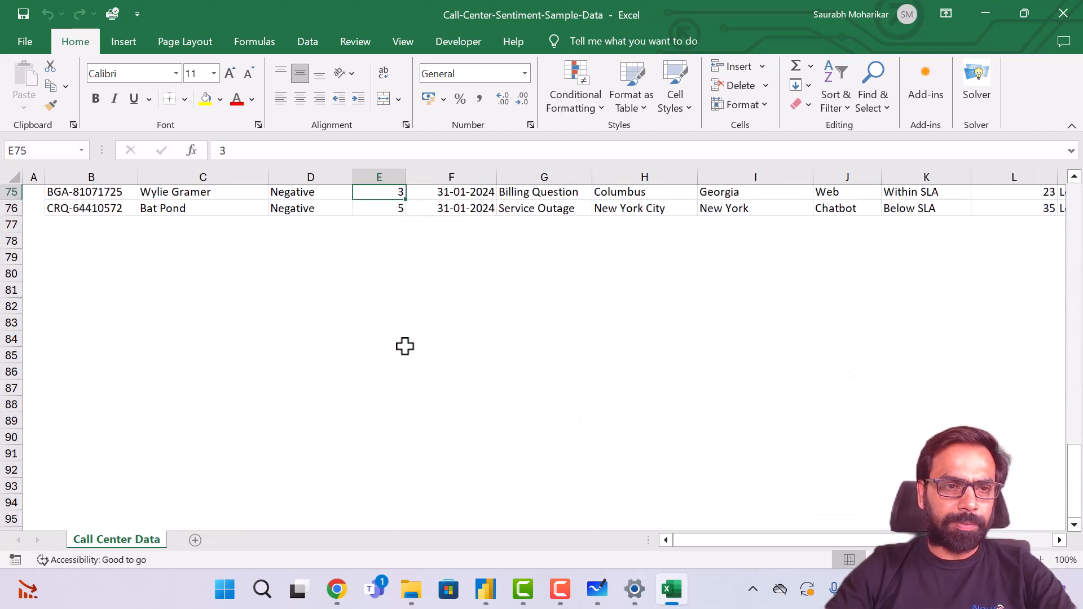
key("ctrl+Up")
key("Up")
key("Up")
key("Up")
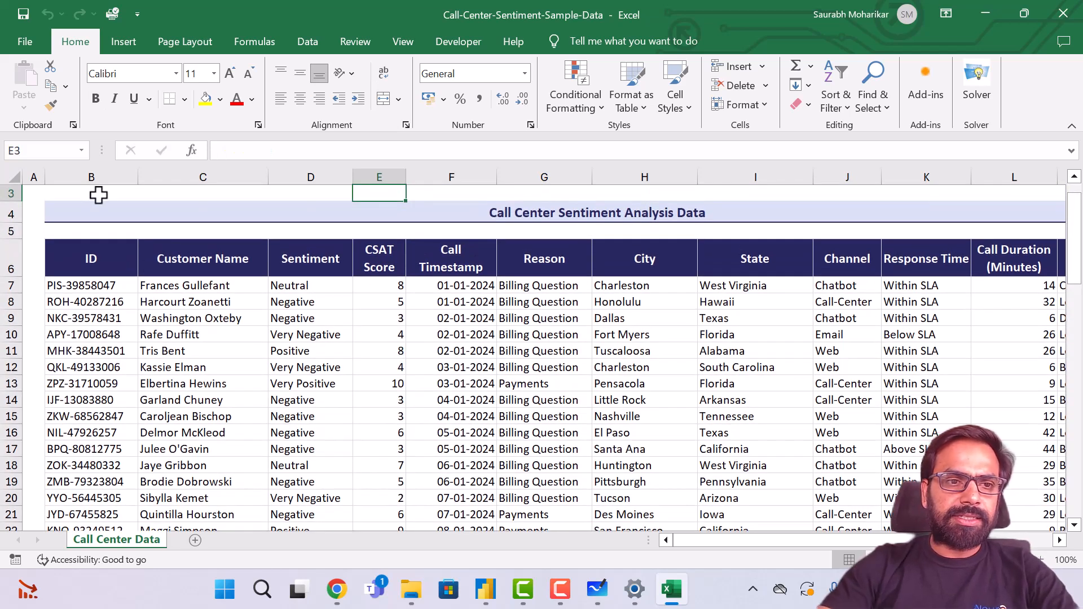
- Examine the sheet's blank row, title row and header row from ID through Call Center, plus the first ID entries
left_click(100, 195)
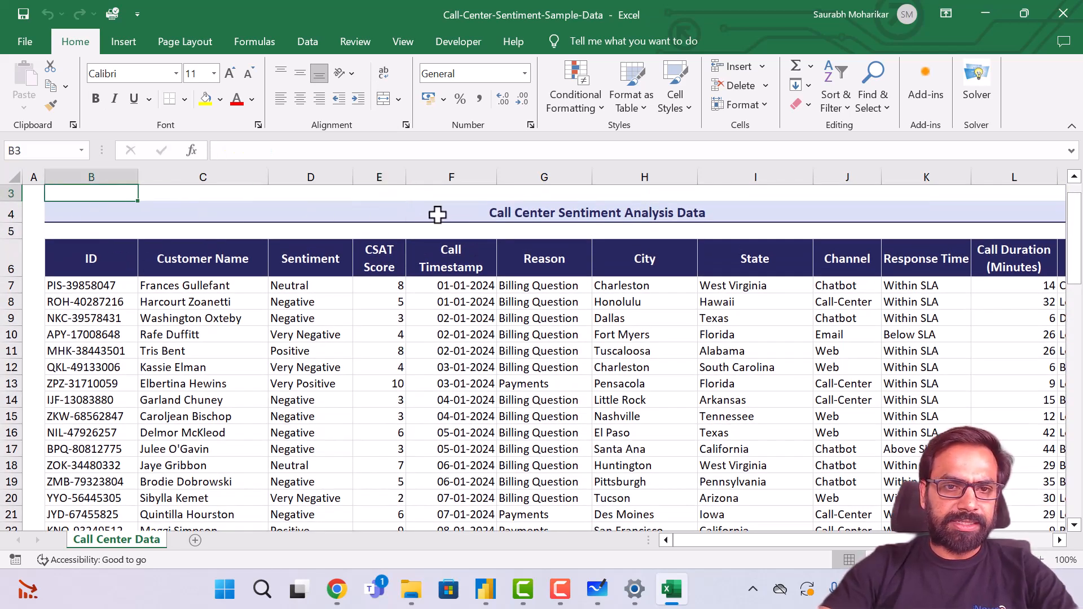
left_click(437, 214)
left_click(153, 267)
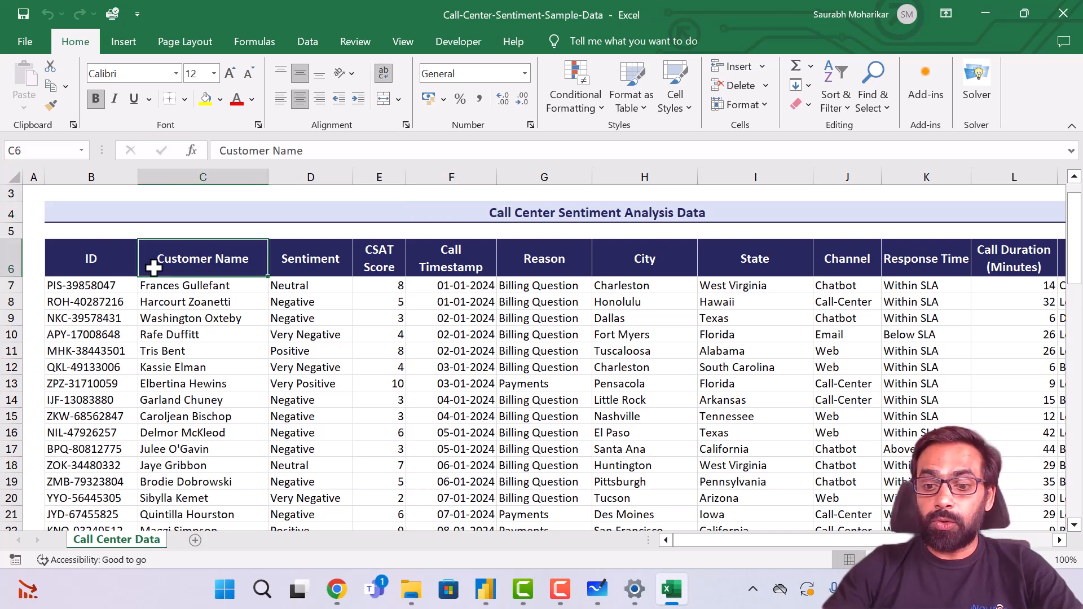
key("Left")
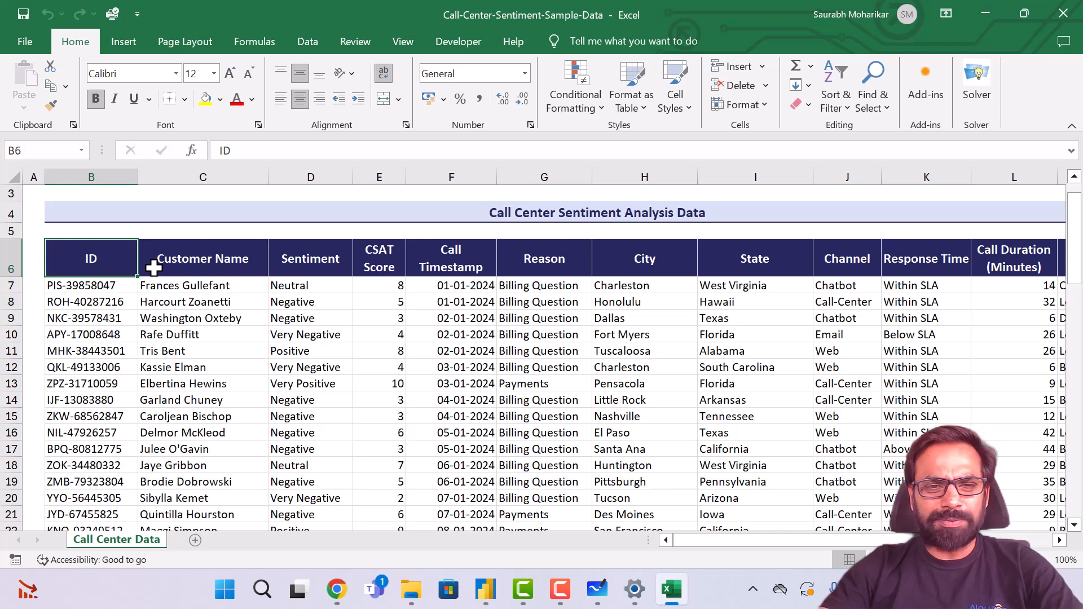
key("Right")
key("Right")
key("Right")
key("Right")
key("Right")
key("Right")
key("Right")
key("Right")
key("Right")
key("Right")
key("Right")
key("Right")
key("Right")
key("Right")
key("Right")
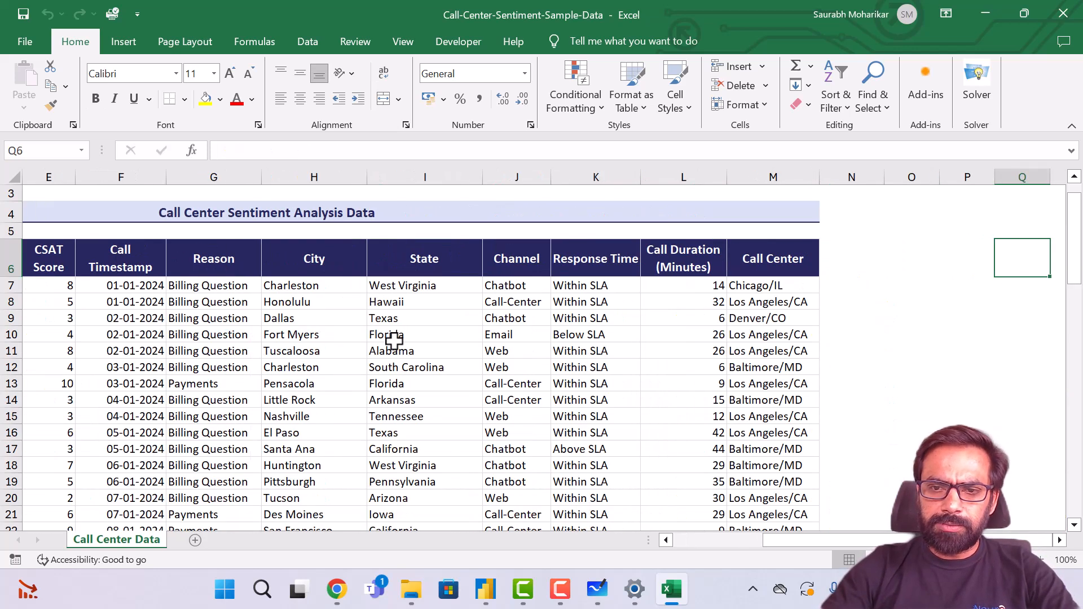
key("Left")
key("Left")
key("Left")
key("Left")
key("Left")
key("Left")
key("Left")
key("Left")
key("Left")
key("Left")
key("Left")
key("Left")
key("Left")
key("Left")
key("Left")
key("Left")
key("Down")
key("Down")
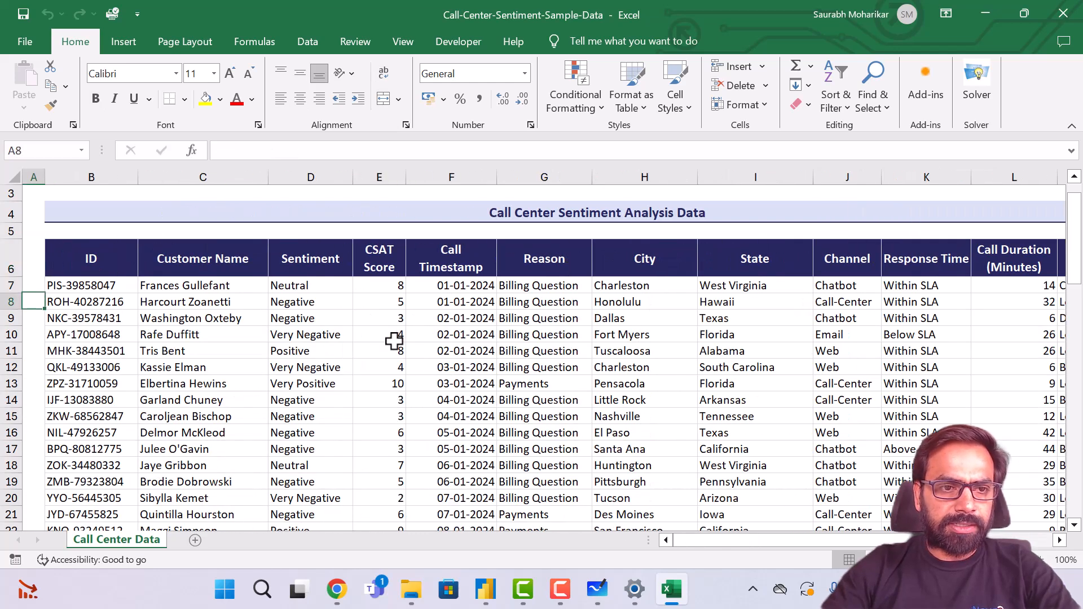
key("Right")
key("Down")
key("Down")
key("Down")
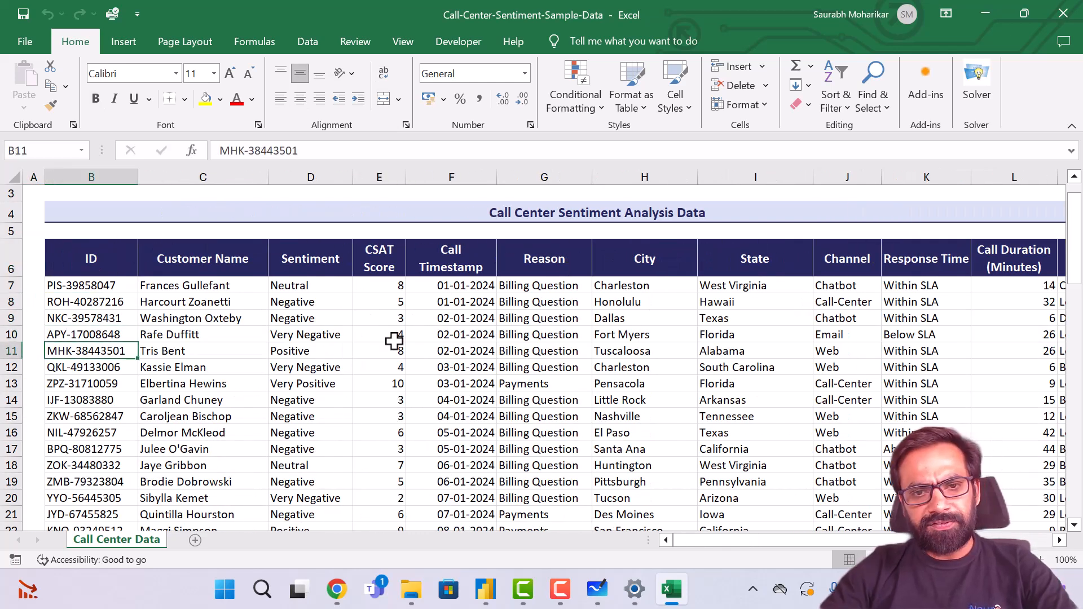
- Close the workbook and switch back to the Power Query Editor to display the Call Center Data query
left_click(1066, 12)
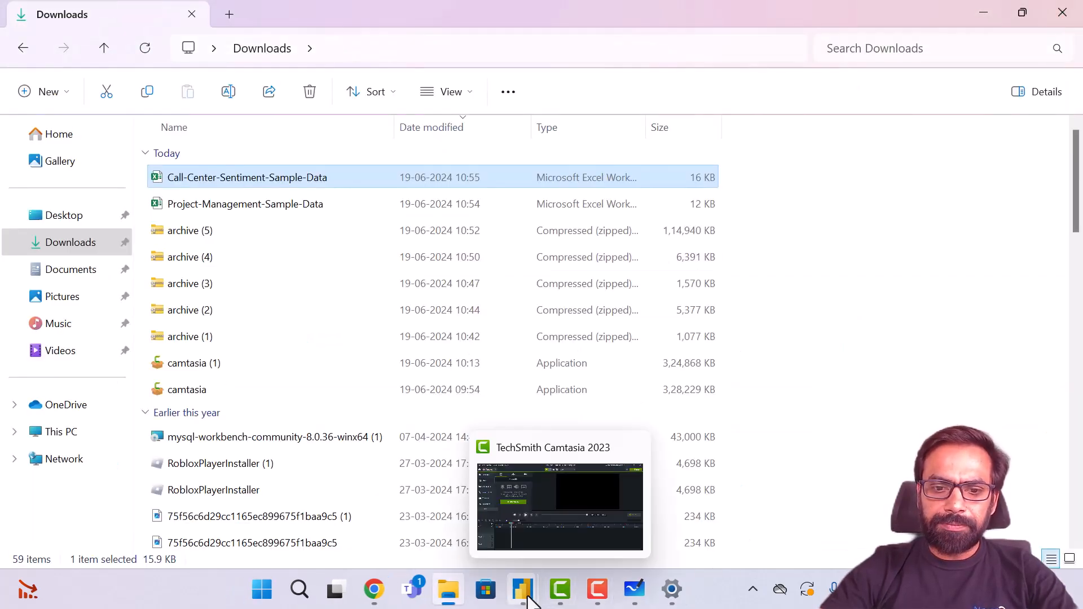
mouse_move(522, 590)
left_click(690, 507)
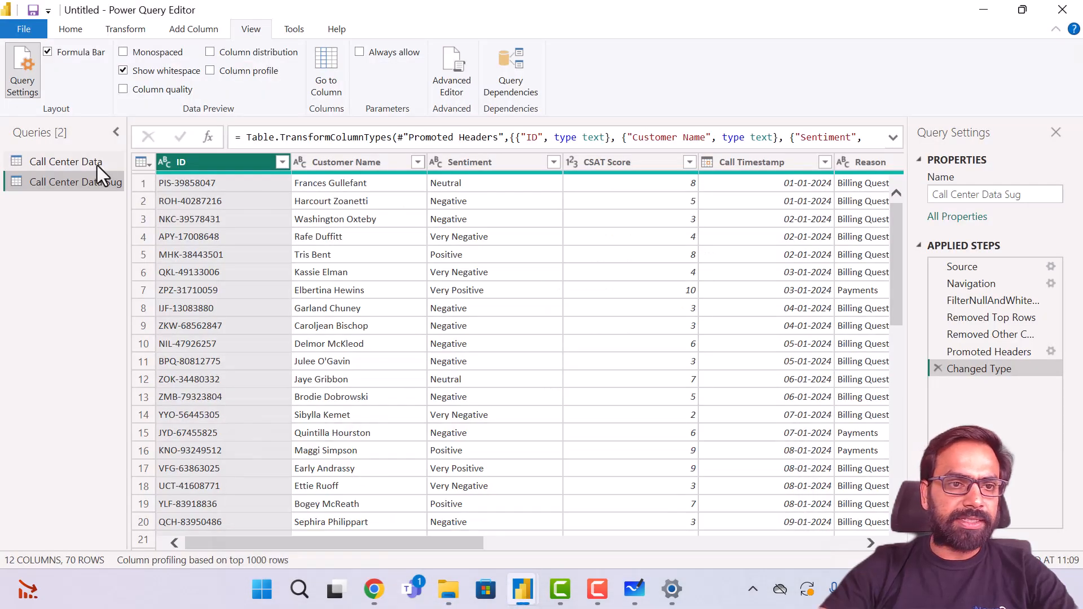
left_click(80, 166)
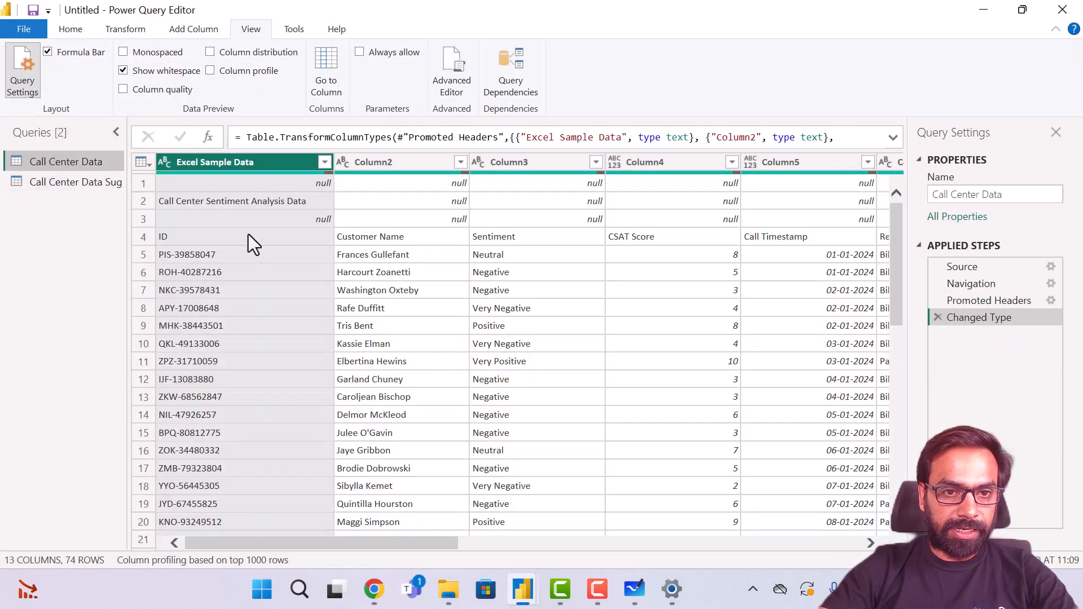
- Examine the Column3 values in the Call Center Data query from row 10 up to its column header
left_click(596, 346)
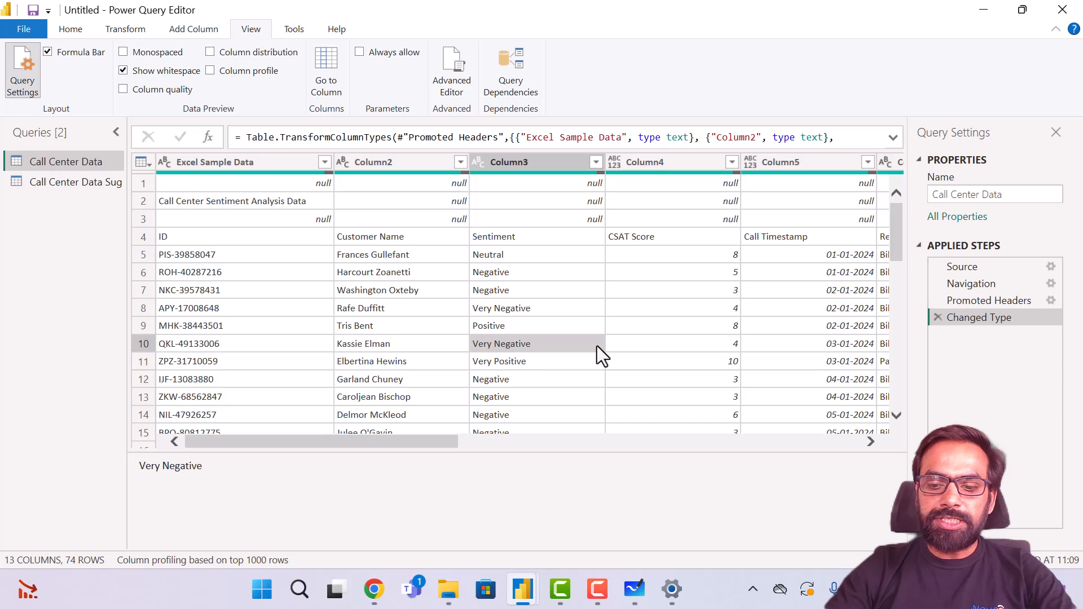
key("Up")
key("Up")
key("Up")
key("Up")
key("Up")
key("Up")
key("Up")
key("Up")
key("Up")
key("Up")
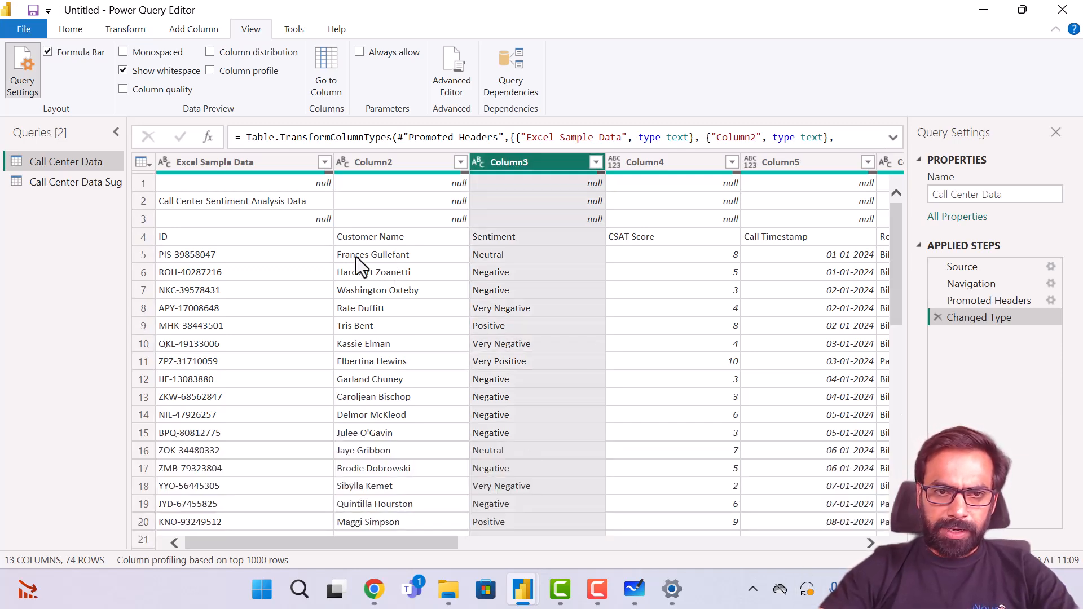
- Examine the title and null cells in the first three rows, shrinking the cell detail area to show more data rows
left_click(225, 202)
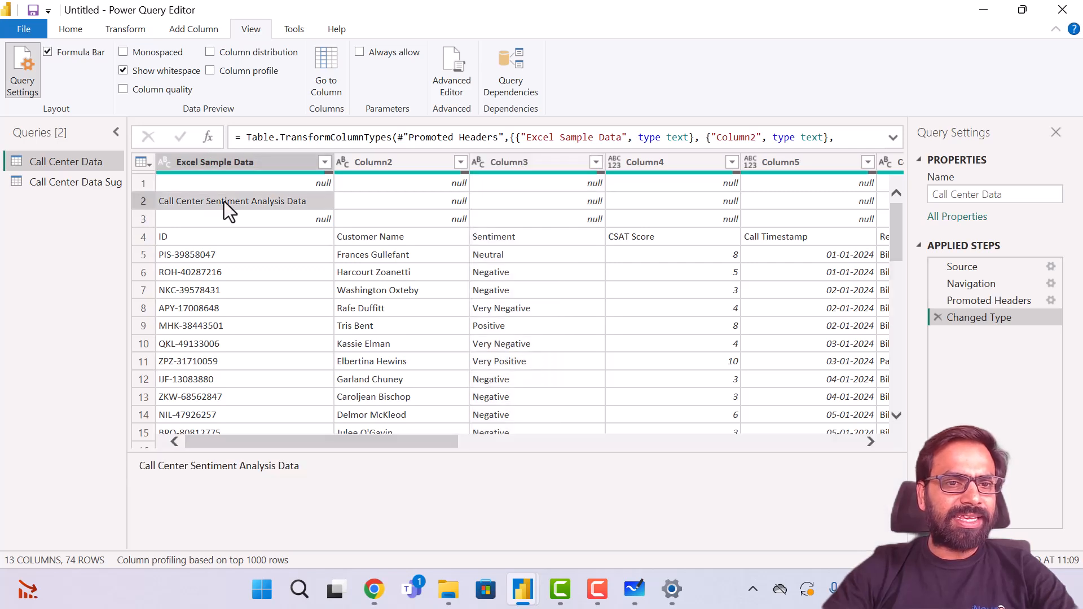
left_click(273, 185)
left_click_drag(518, 480, 521, 529)
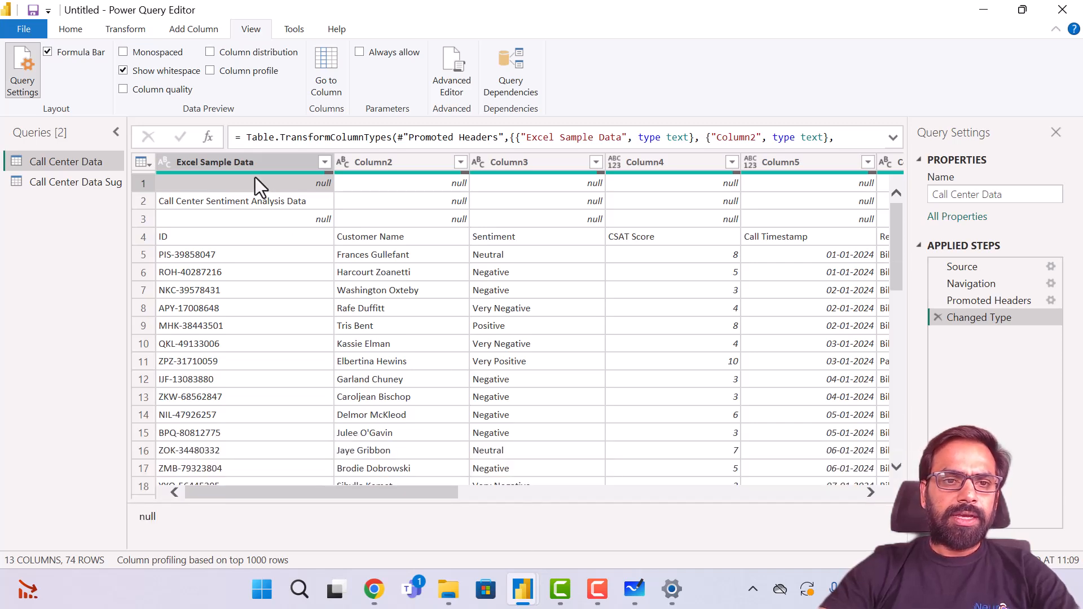
left_click(390, 221)
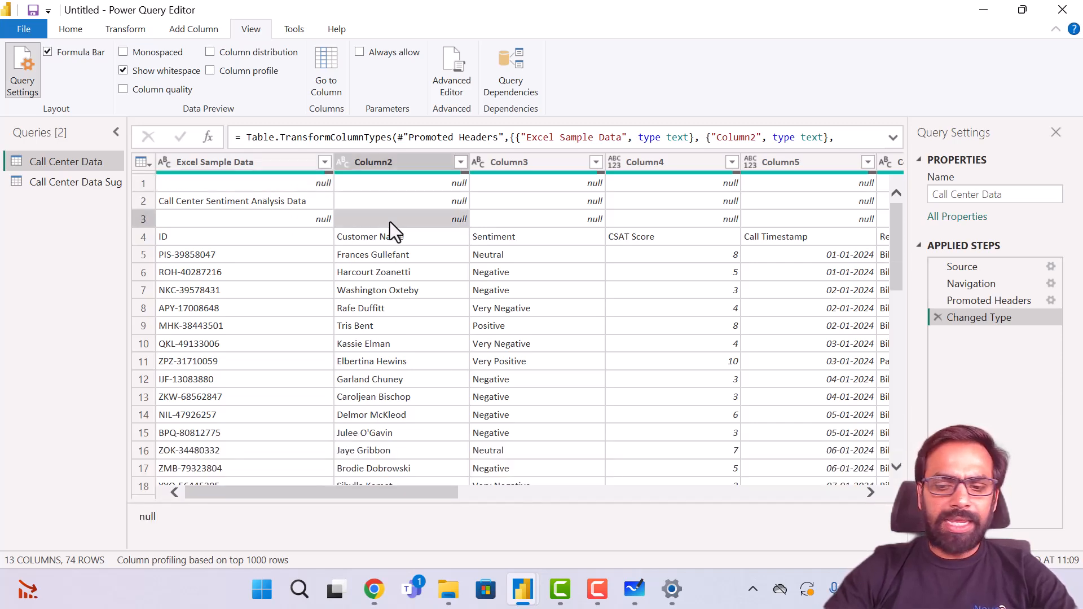
key("Up")
key("Up")
key("Up")
key("Down")
key("Left")
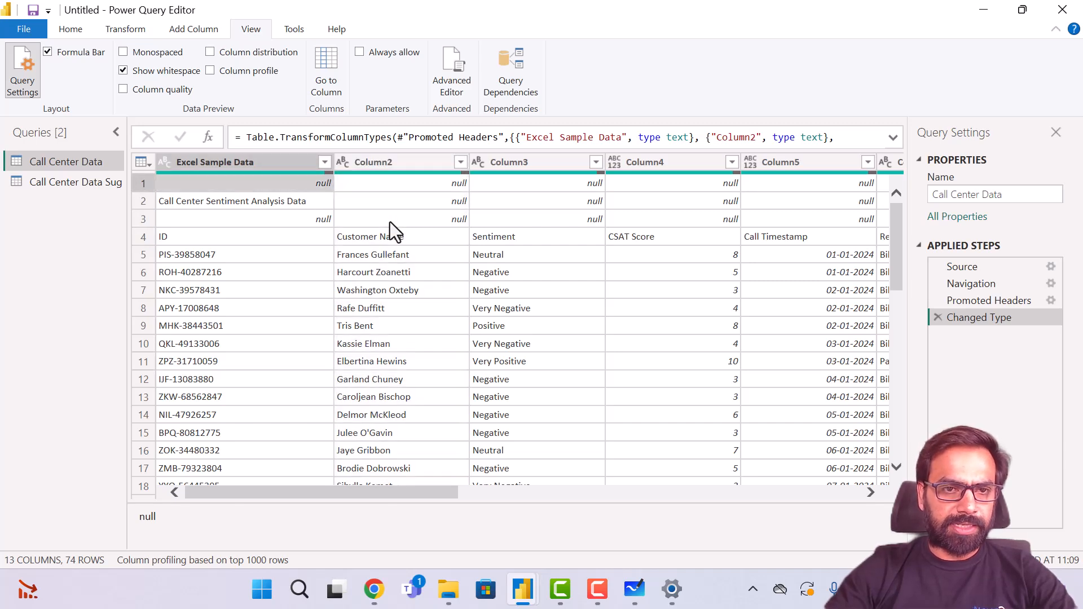
- Check the sentiment title in row 2 of the query against the two title rows in the Call-Center-Sentiment-Sample-Data workbook in Excel
key("Down")
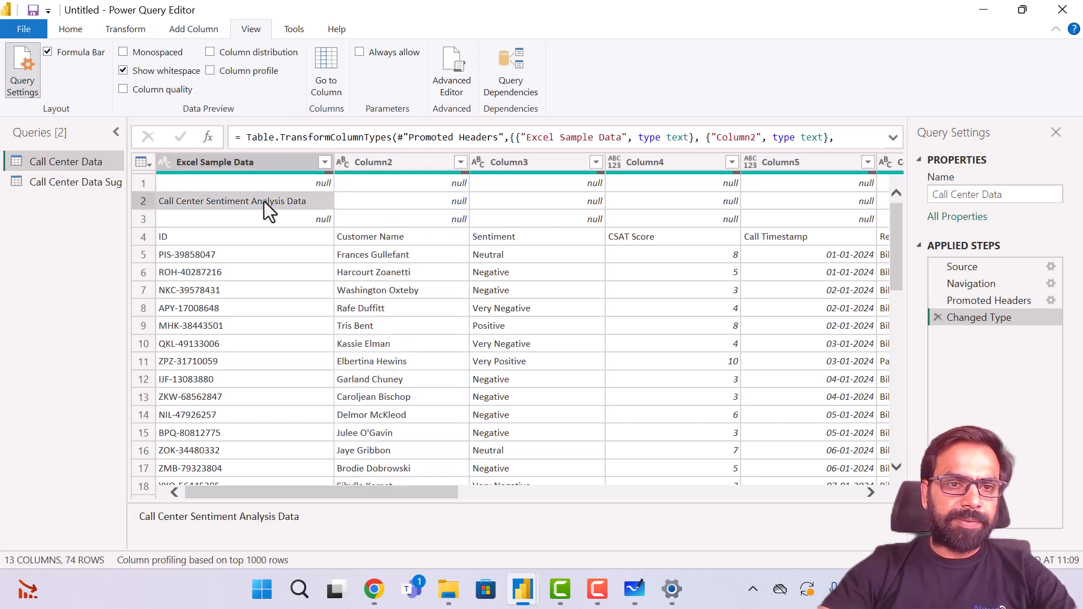
left_click(443, 591)
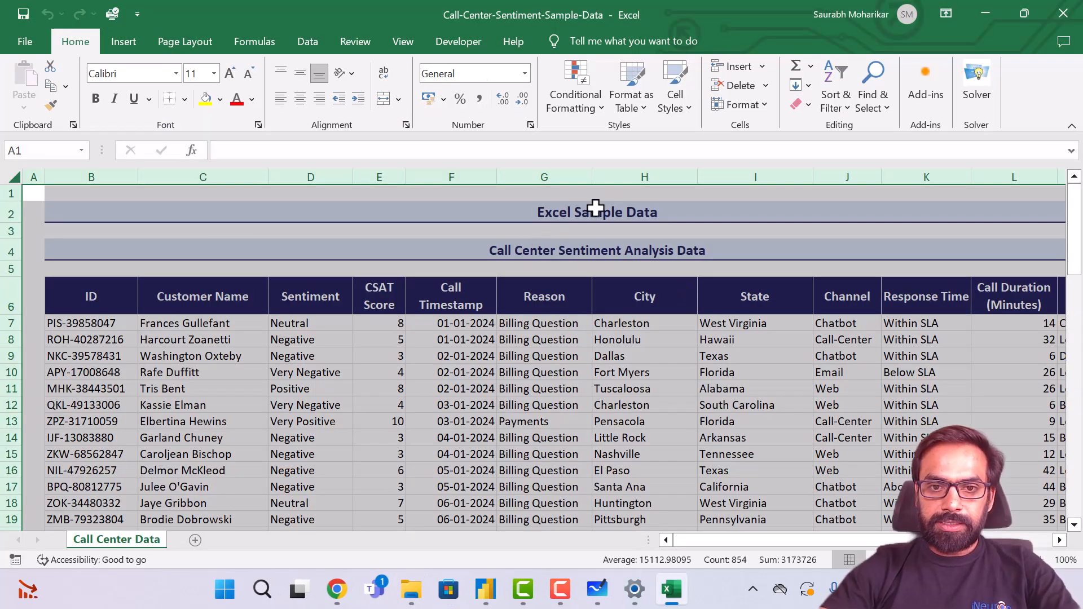
left_click(595, 212)
left_click(520, 248)
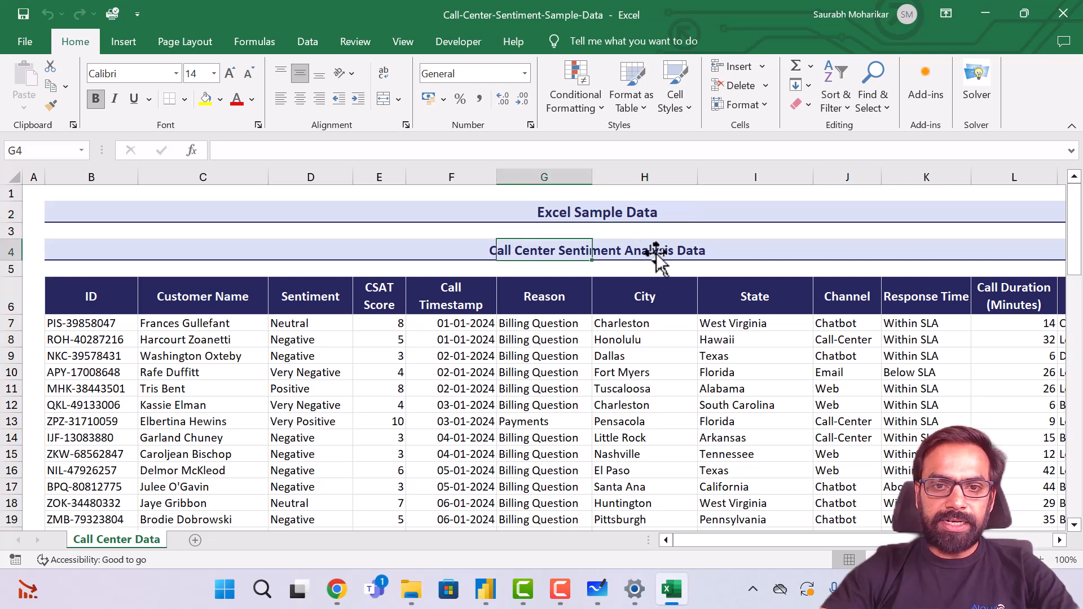
mouse_move(668, 587)
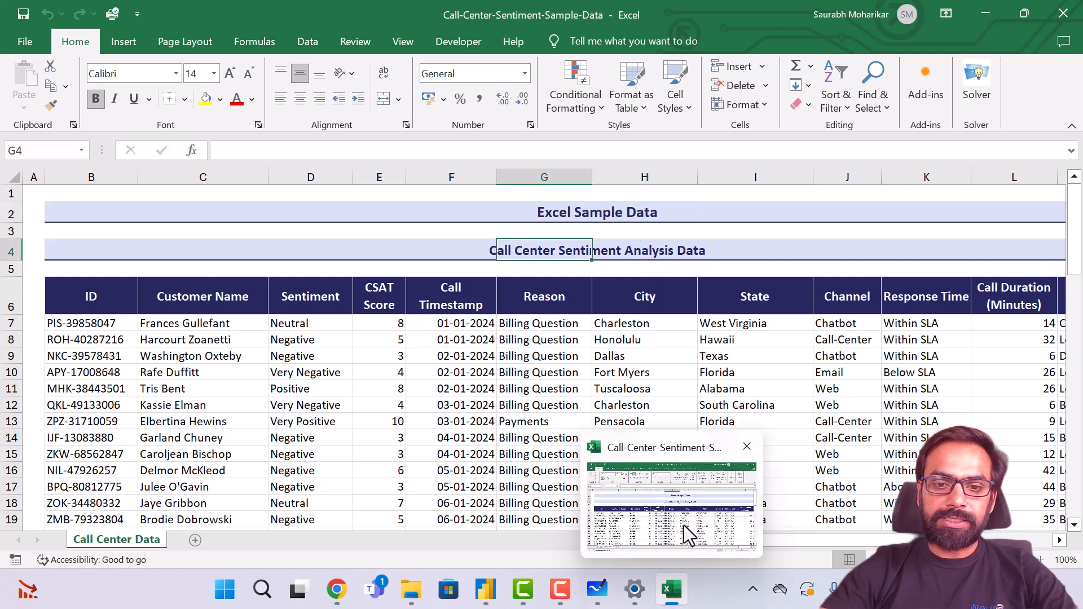
- Switch back to the Power Query Editor and compare the Call Center Data query with Call Center Data Sug
mouse_move(485, 590)
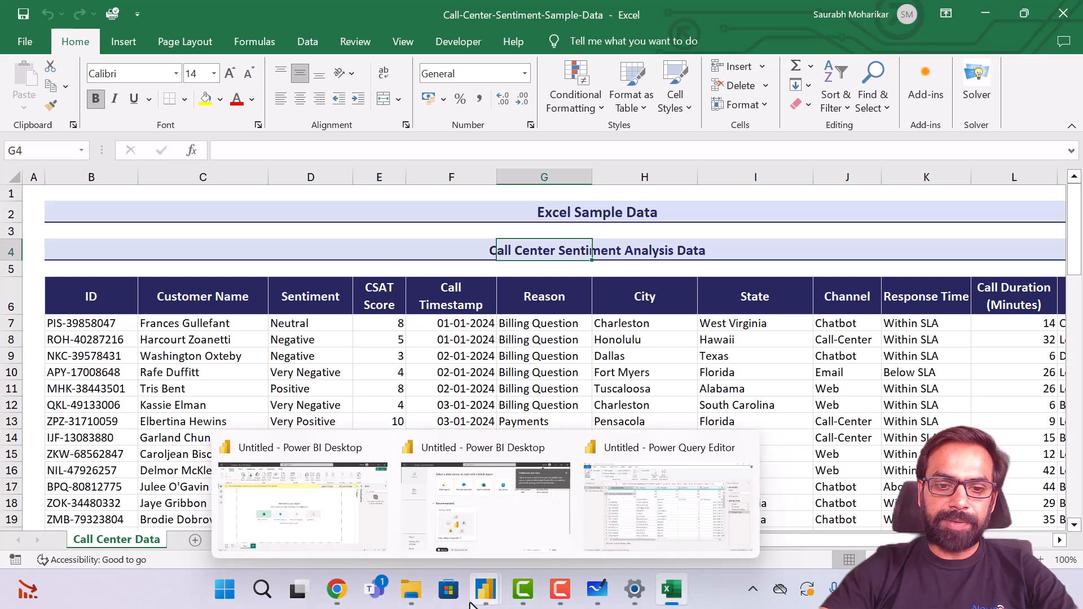
left_click(615, 515)
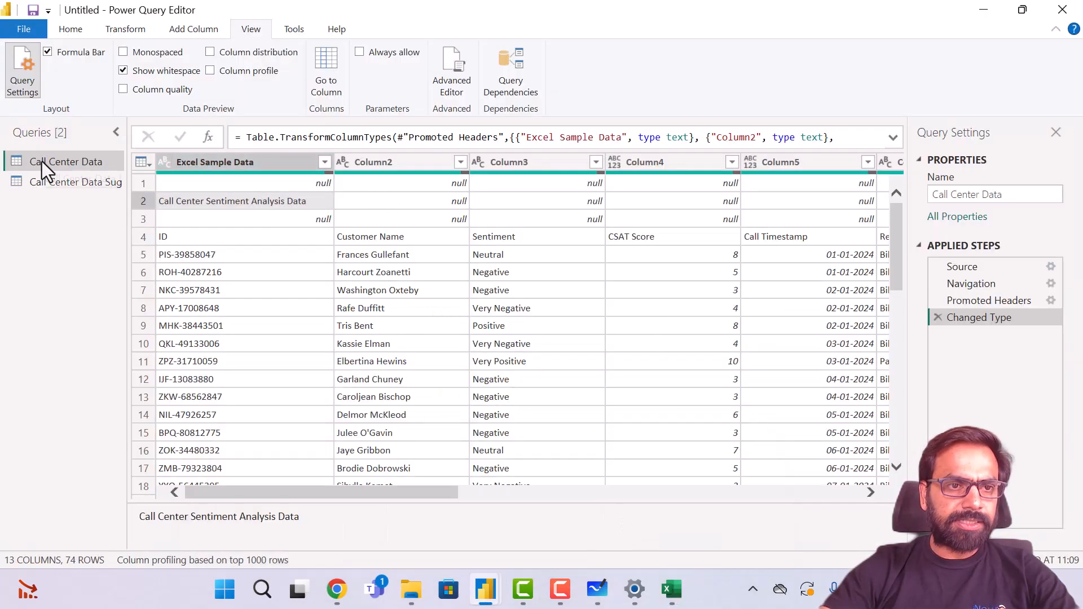
left_click(395, 199)
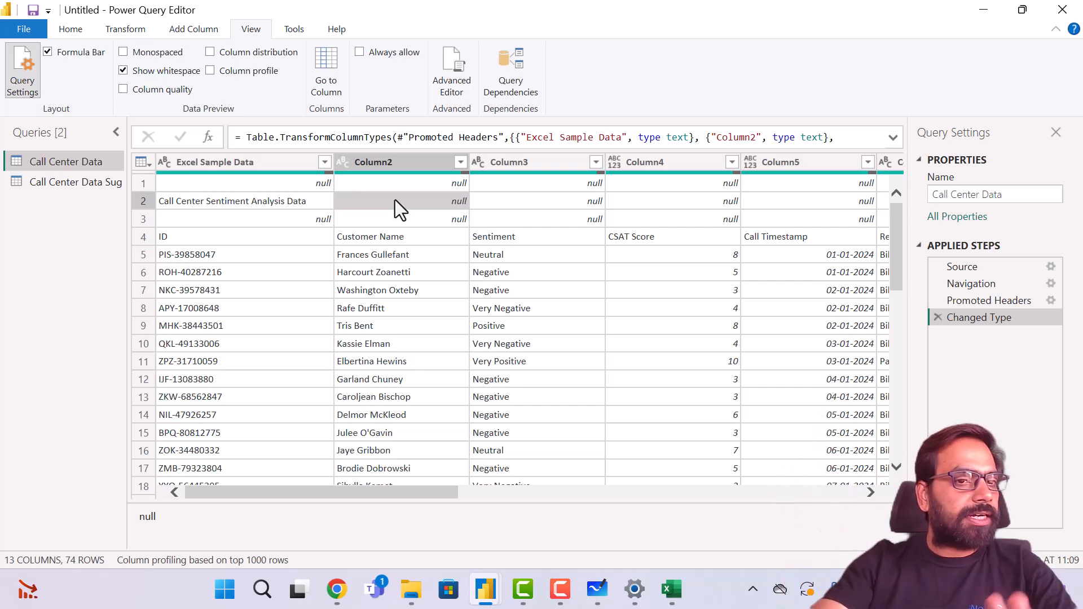
left_click(94, 181)
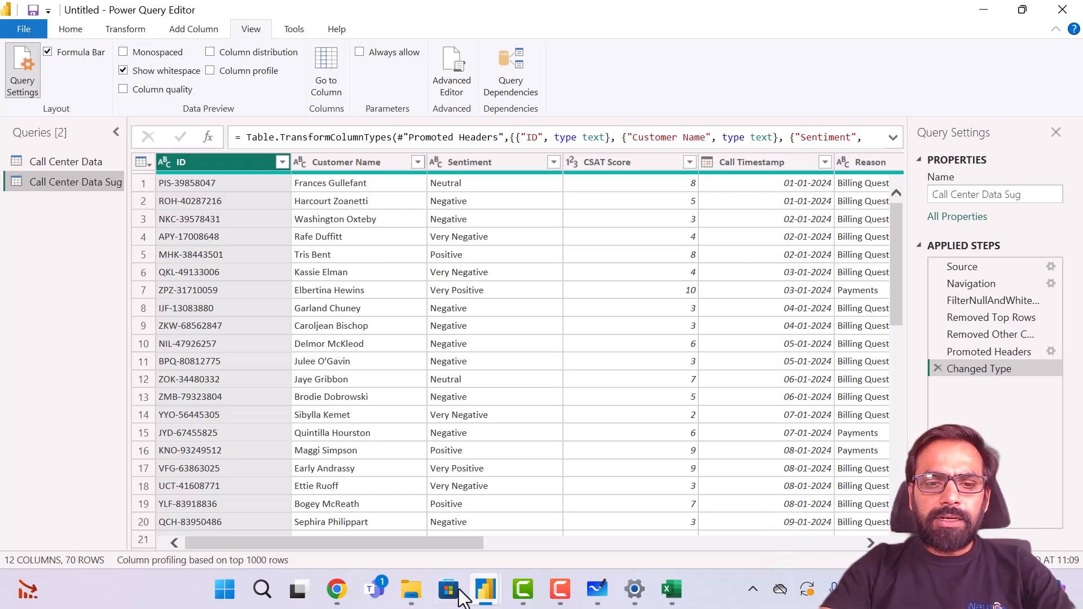
- Switch to the Excel workbook and select rows 1 to 5 above the table header
left_click(681, 600)
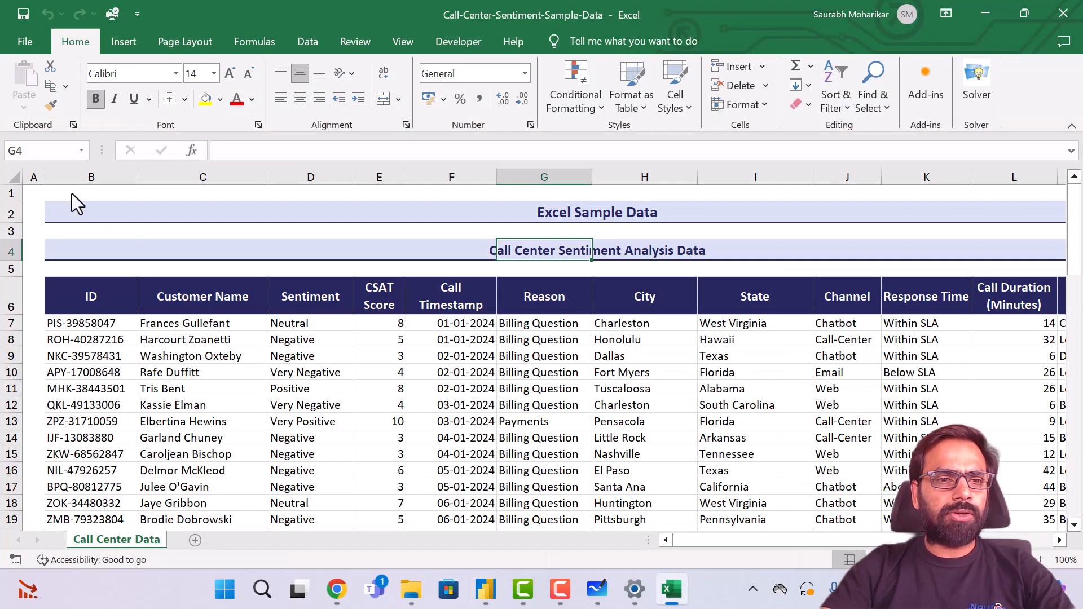
left_click(7, 193)
key("shift+Down")
key("shift+Down")
key("shift+Down")
key("shift+Down")
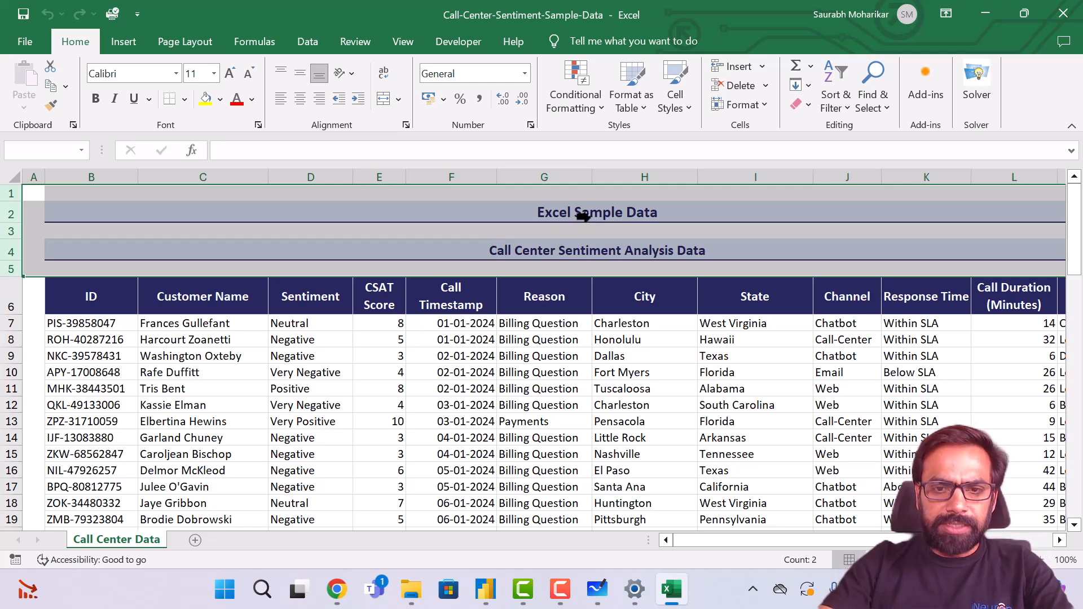
- Compare the workbook's selected top rows with the Call Center Data Sug query in the Power Query Editor
key("alt+Tab")
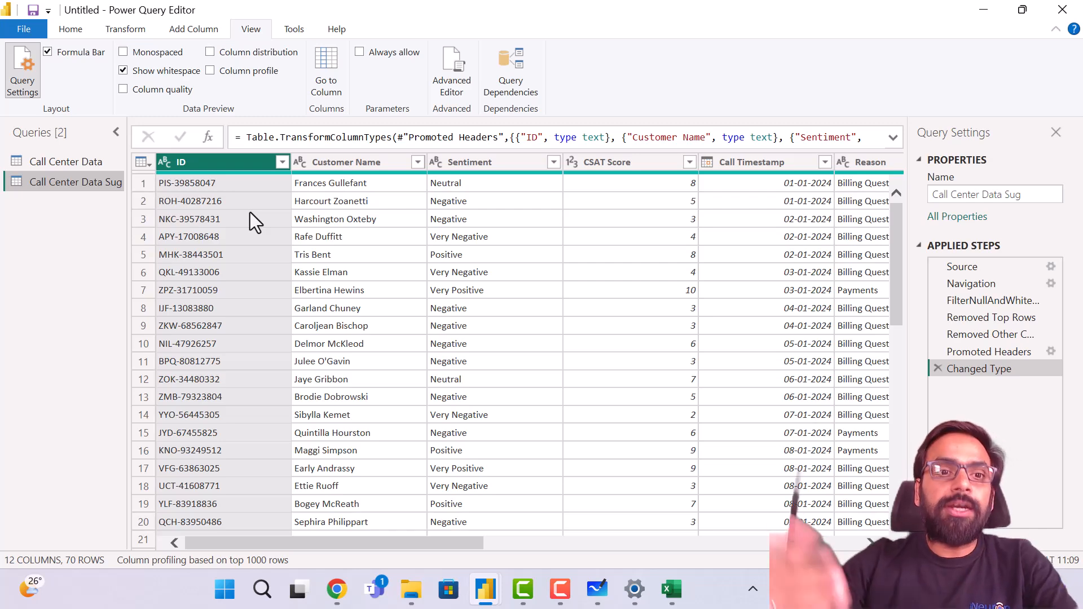
key("alt+Tab")
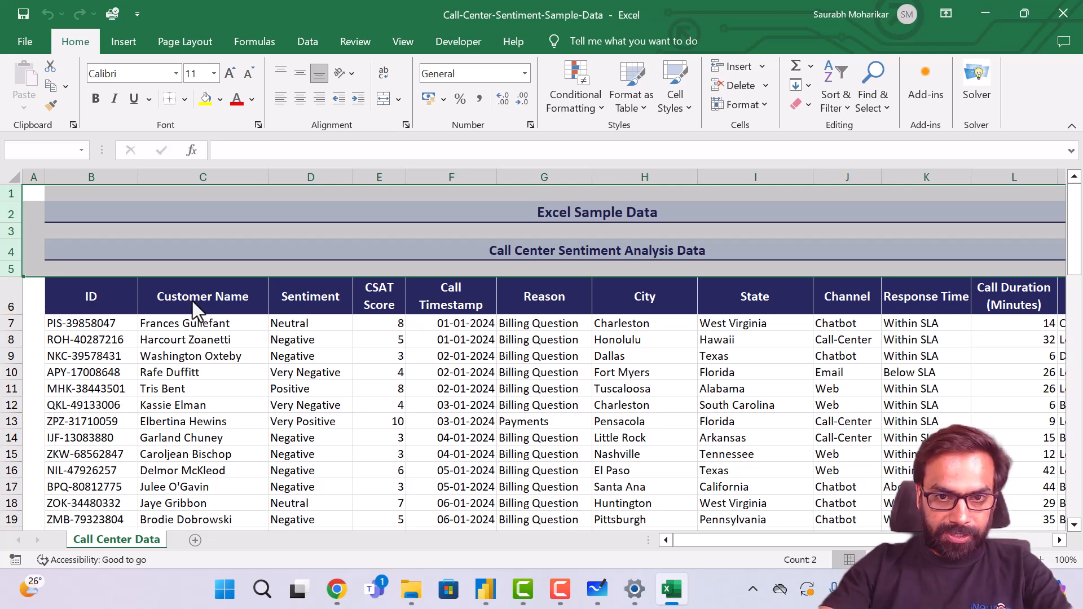
key("alt+Tab")
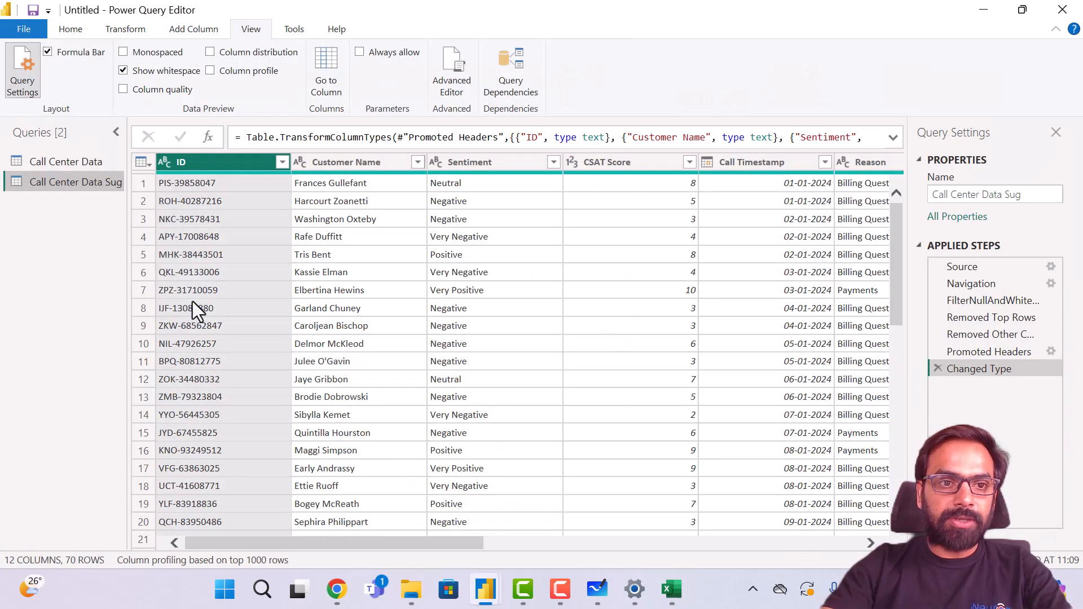
- Preview the Removed Top Rows and Removed Other Columns applied steps of the Call Center Data Sug query
left_click(274, 218)
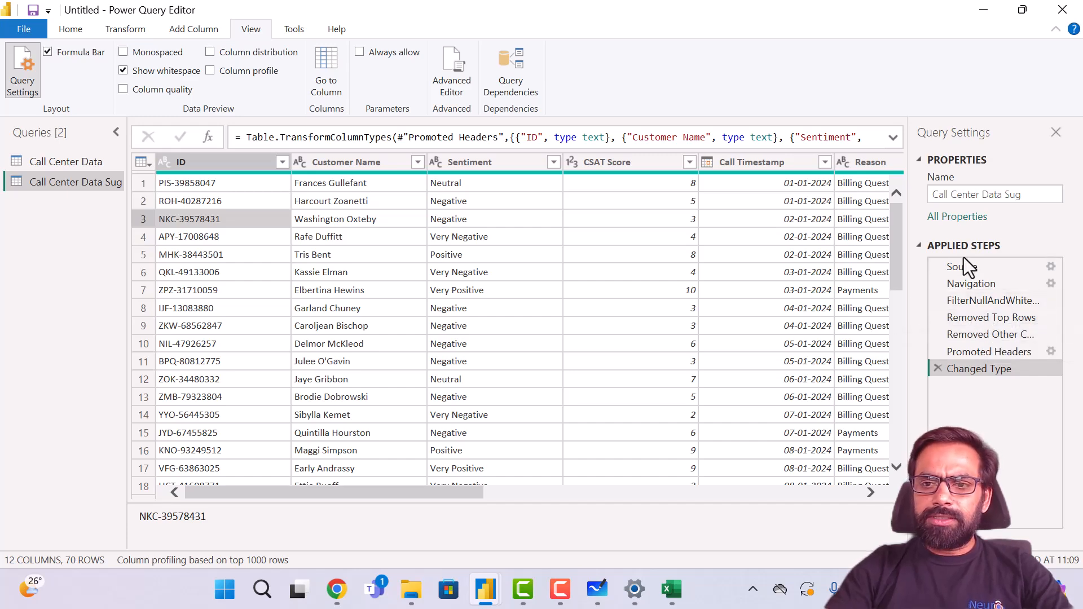
left_click(989, 313)
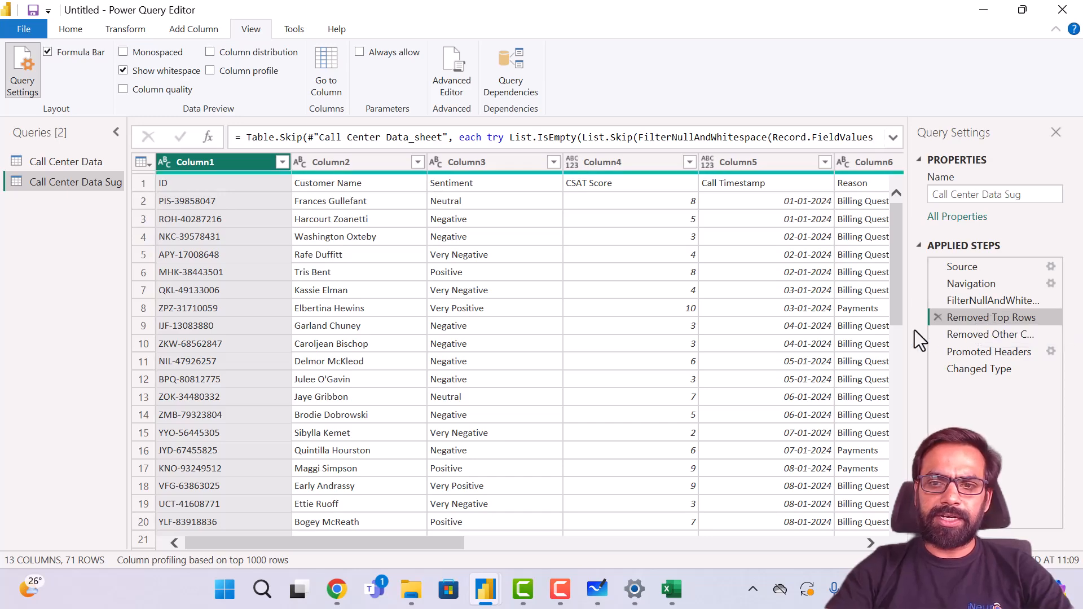
left_click(989, 333)
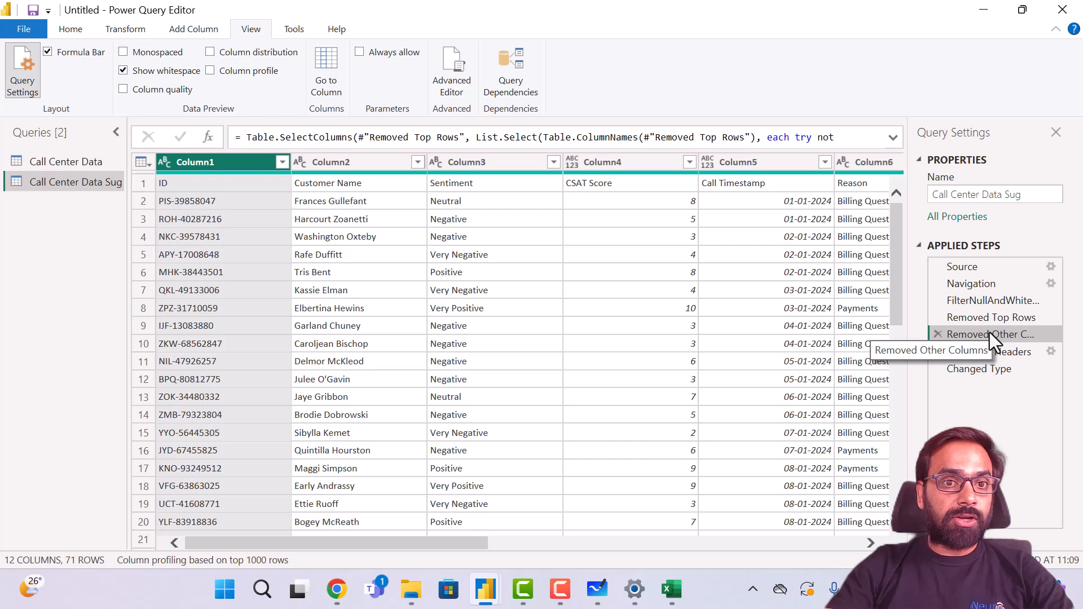
- In the Excel workbook, examine empty column A and the header row from ID to the blank columns beyond Call Center
key("alt+Tab")
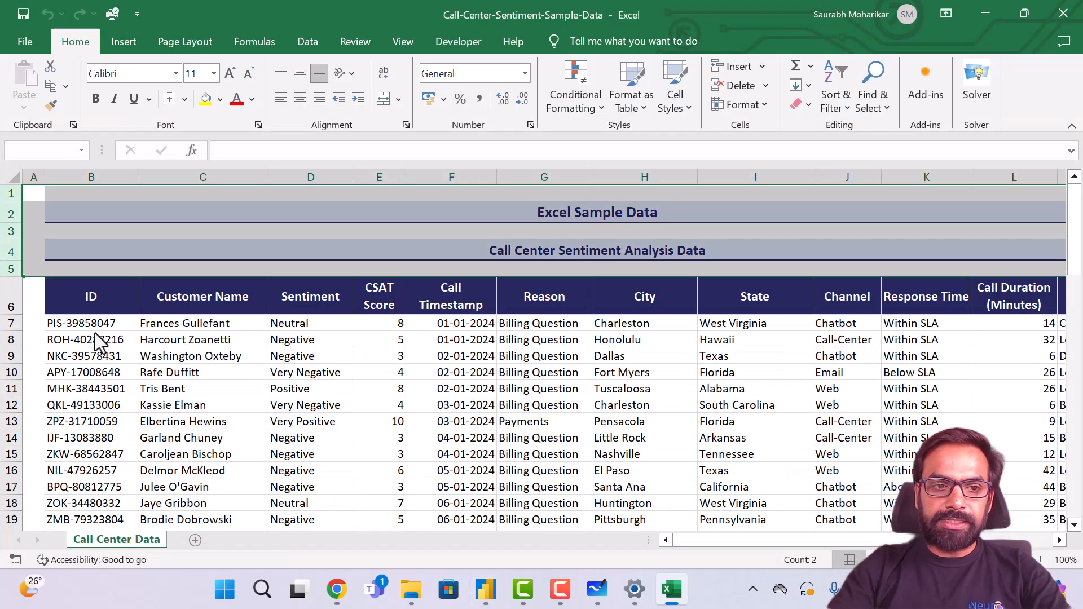
left_click(35, 184)
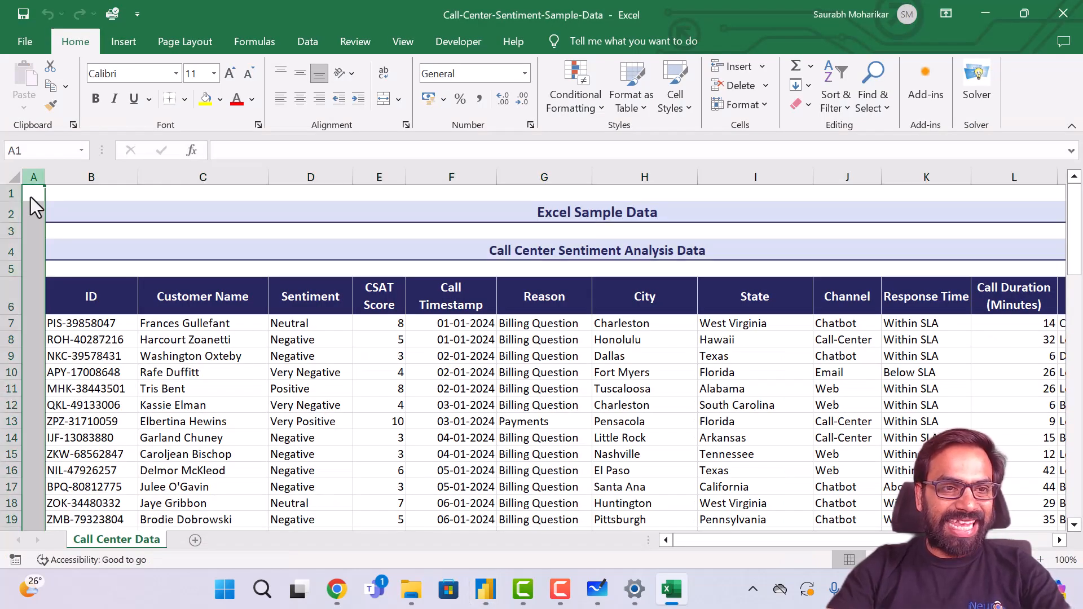
left_click(120, 299)
key("Right")
key("Right")
key("Right")
key("Right")
key("Right")
key("Right")
key("Right")
key("Right")
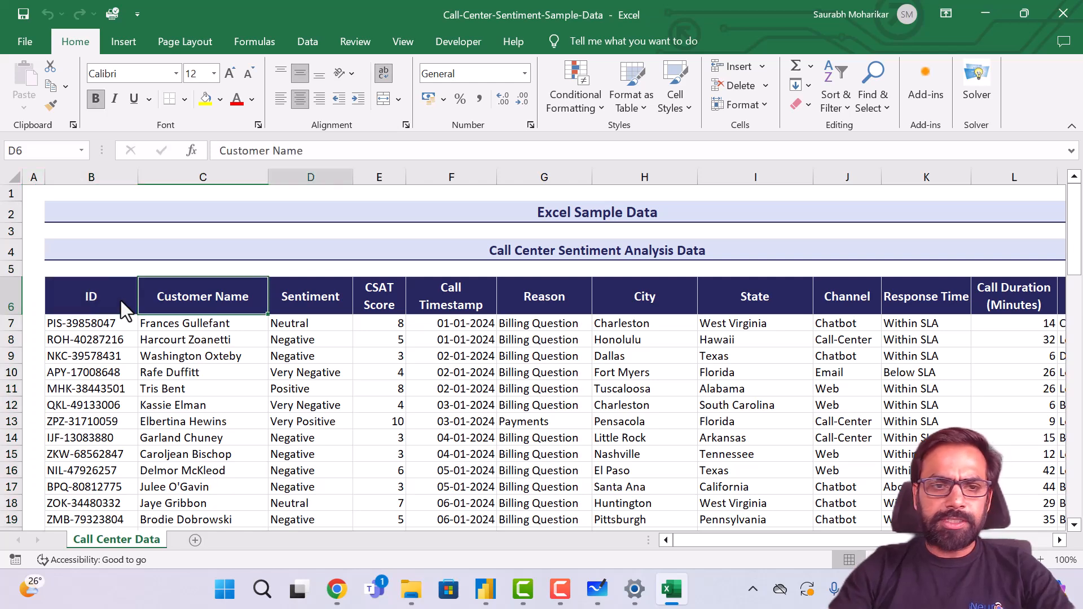
key("Right")
key("Right")
key("Right")
key("Right")
key("Right")
key("Right")
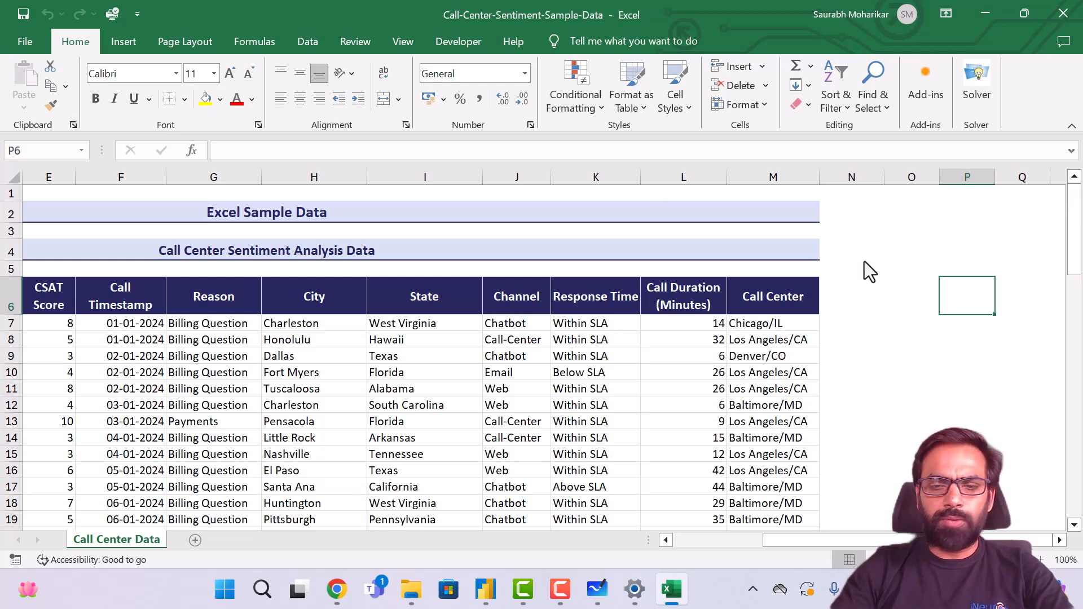
- Return to the Power Query Editor and review the Removed Top Rows, Removed Other Columns and Promoted Headers steps in order
key("alt+Tab")
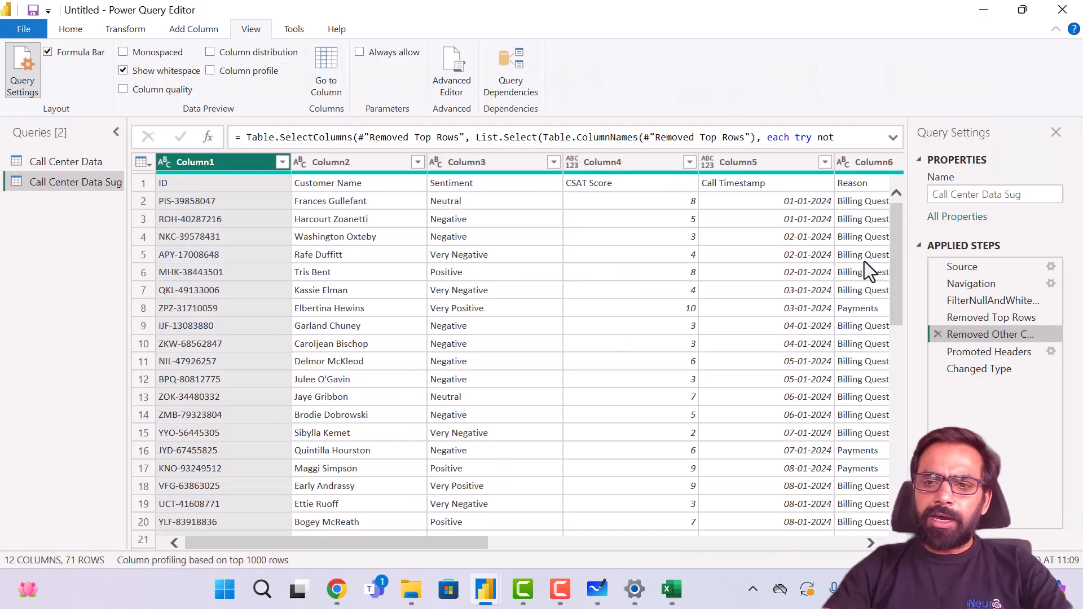
left_click(1013, 317)
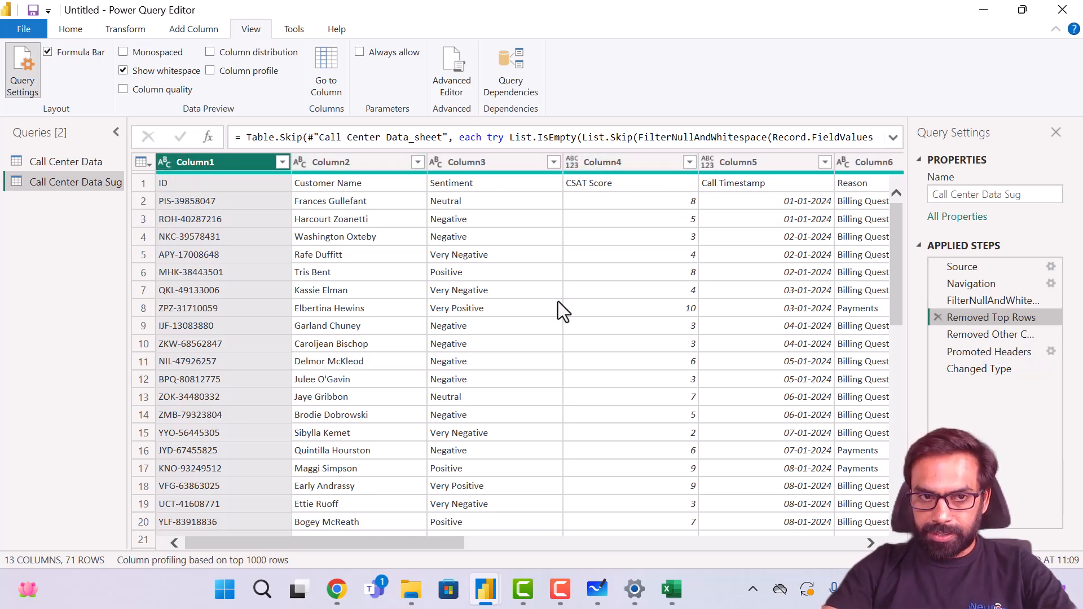
left_click(1010, 337)
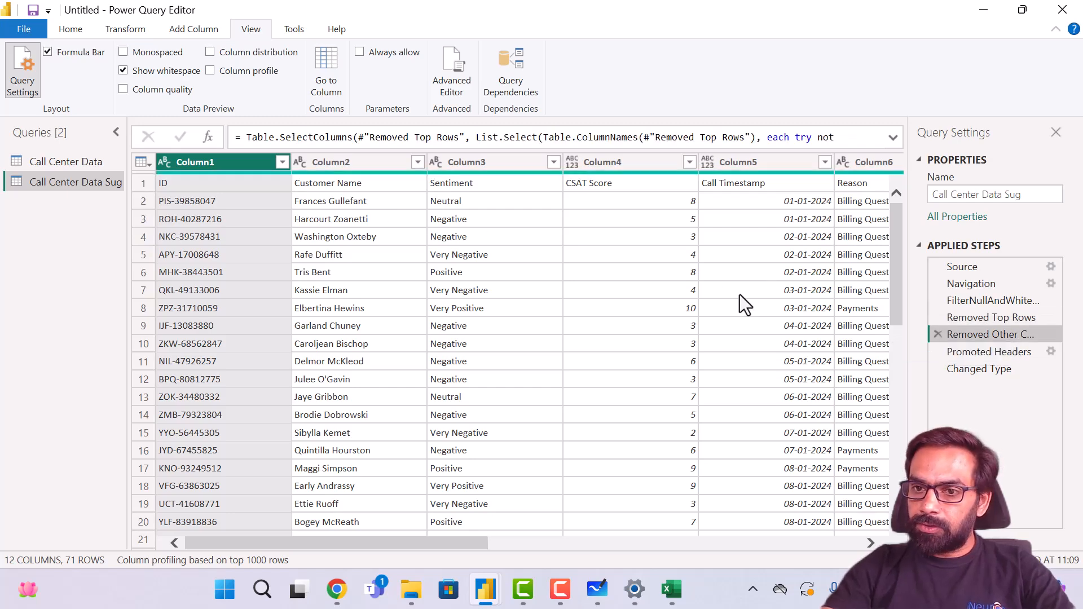
left_click(994, 359)
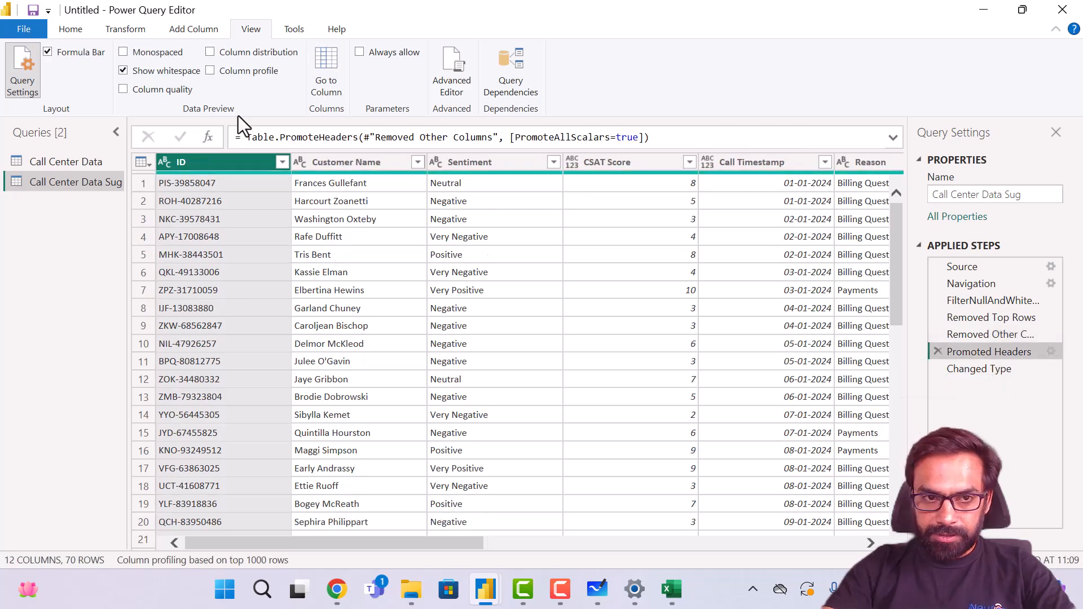
- Compare the data before and after Promoted Headers, and examine the columns at the Changed Type step
left_click(993, 335)
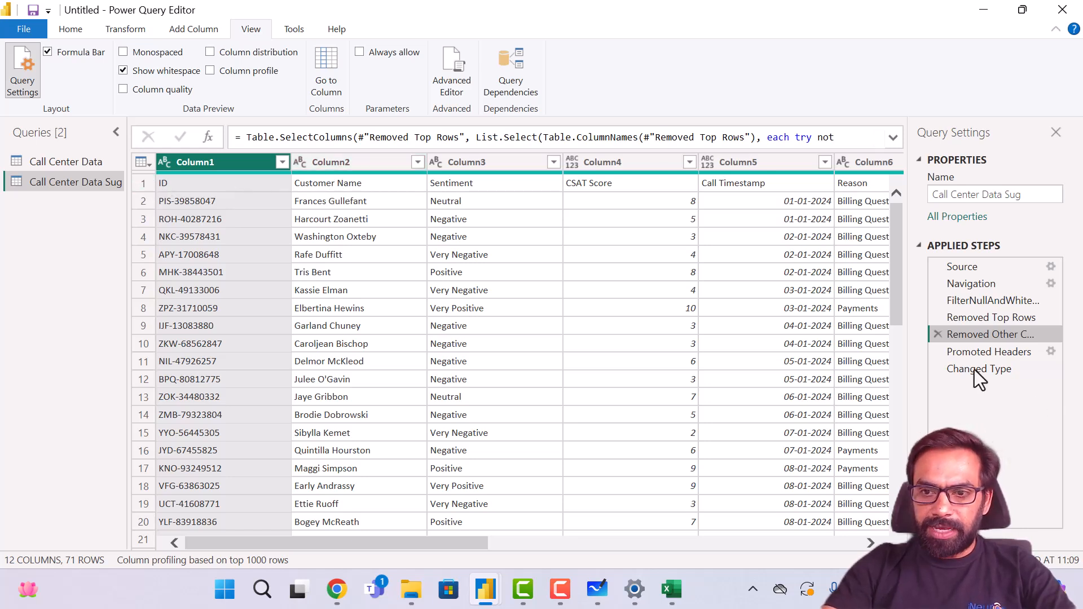
left_click(982, 352)
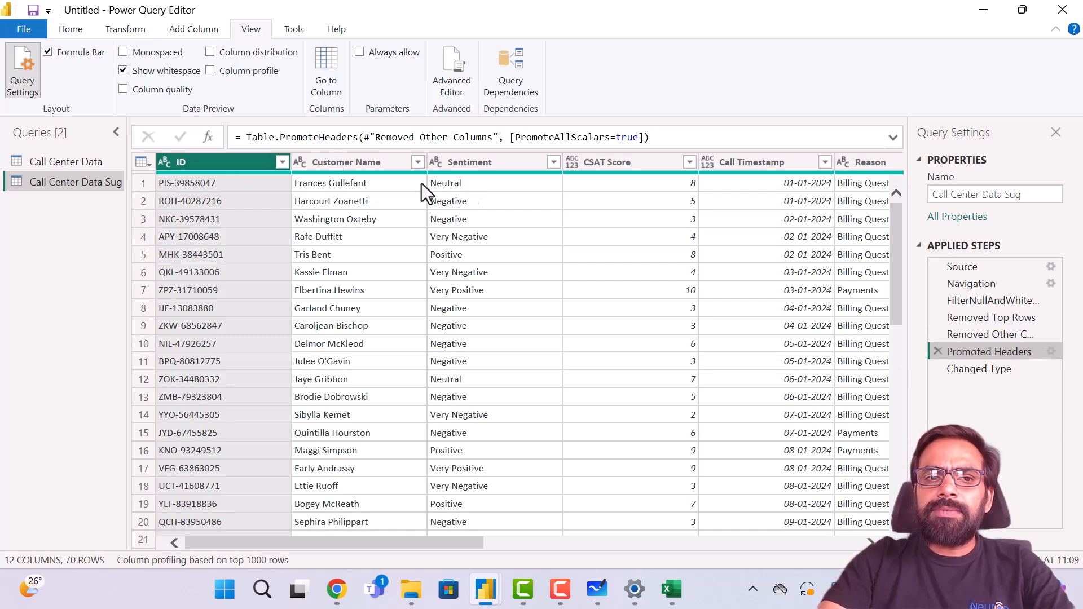
left_click(987, 367)
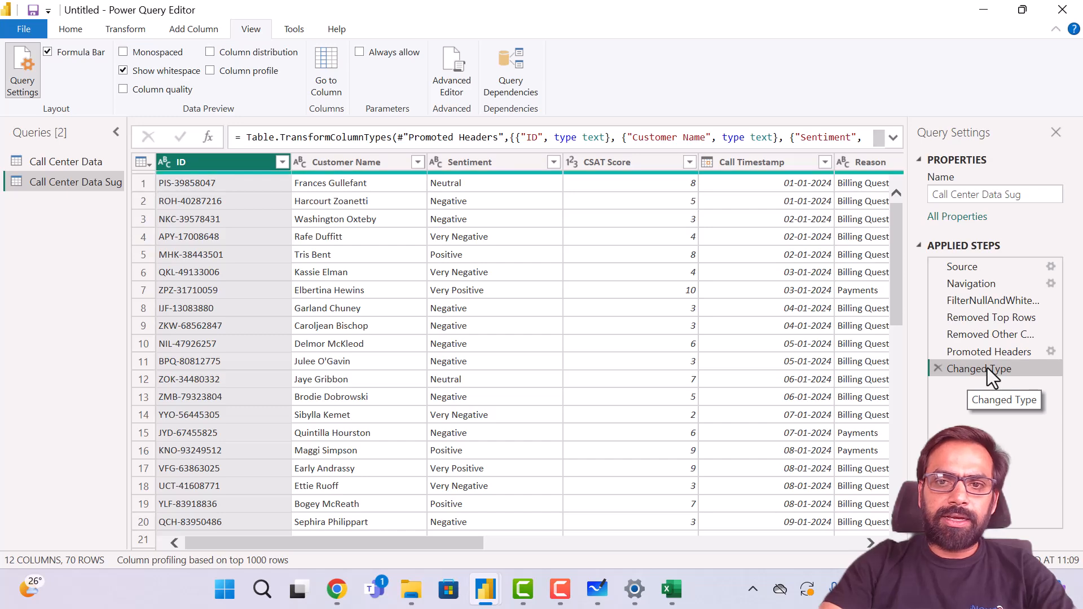
scroll(693, 279, "right", 5)
scroll(693, 279, "left", 5)
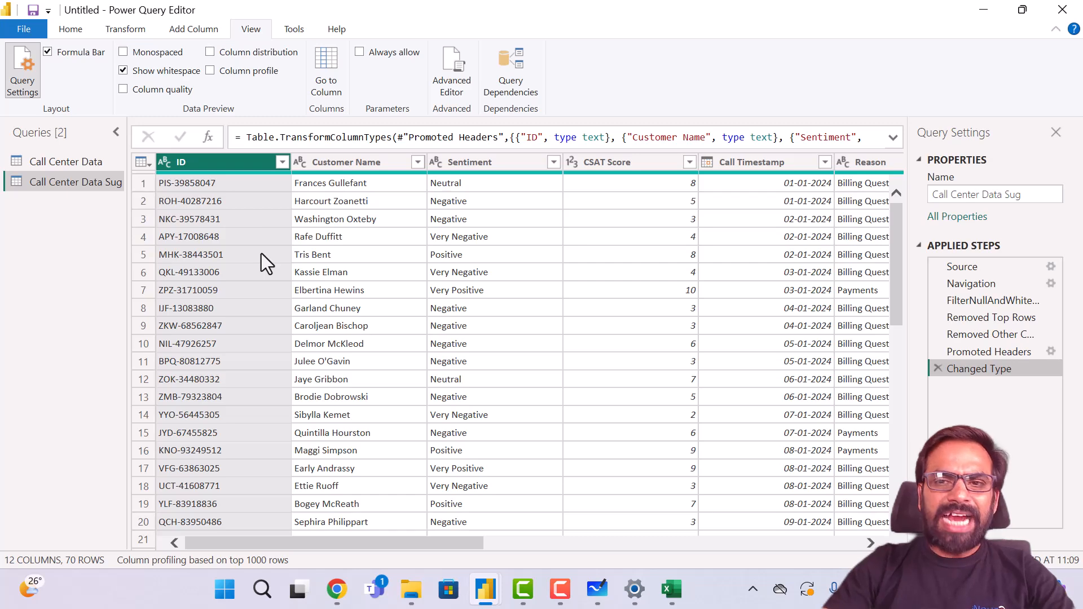
- Display the Call Center Data query and inspect the first customer record in Column2
left_click(56, 163)
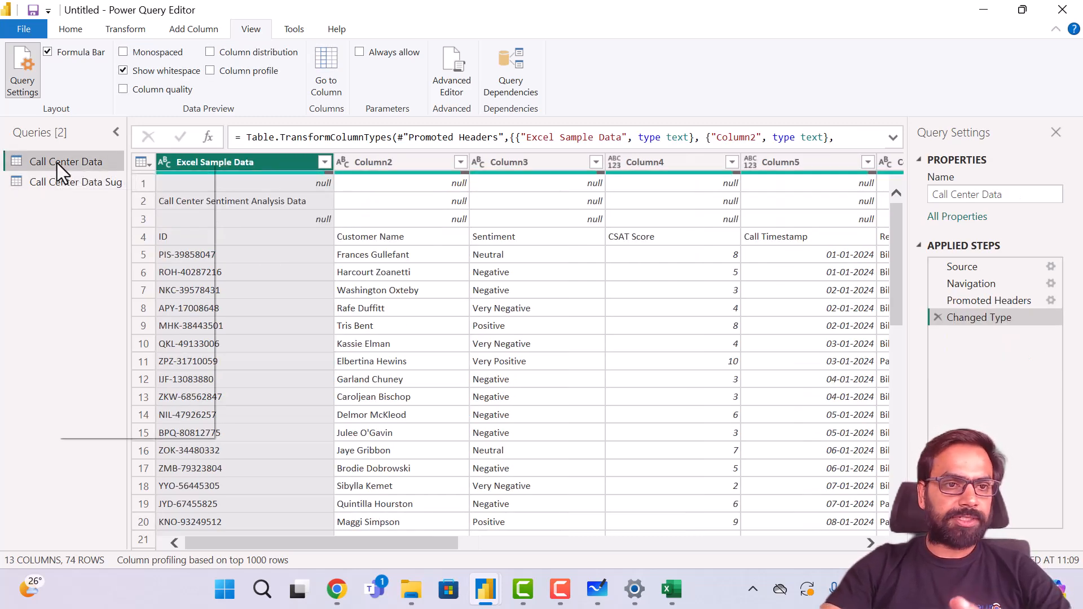
right_click(56, 163)
key("Escape")
left_click(452, 255)
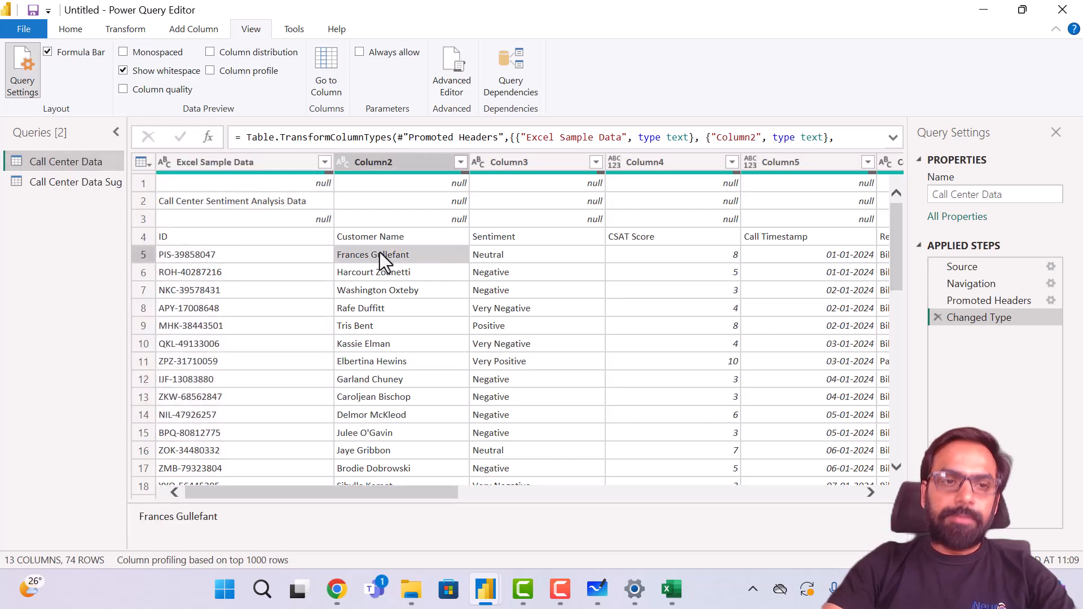
- Delete the Call Center Data Sug query and display the Call Center Data query
left_click(79, 191)
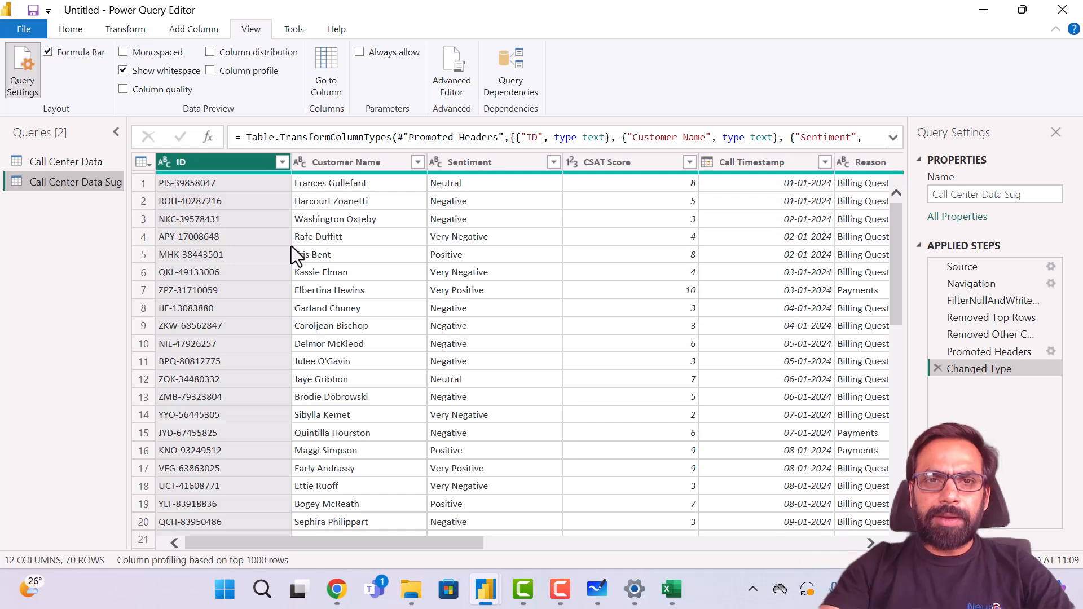
right_click(83, 183)
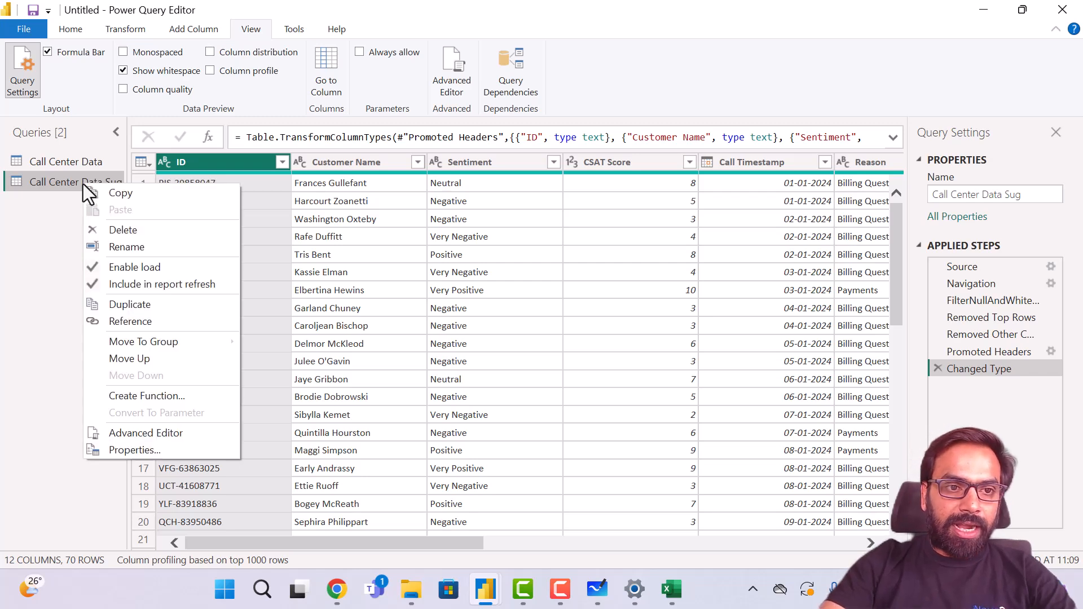
left_click(201, 234)
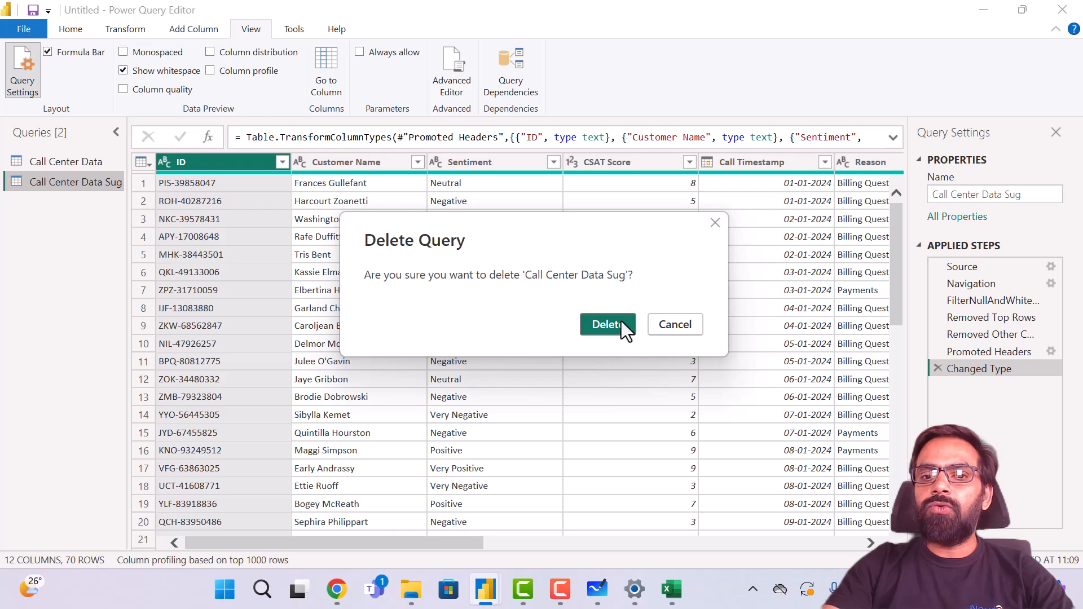
left_click(621, 320)
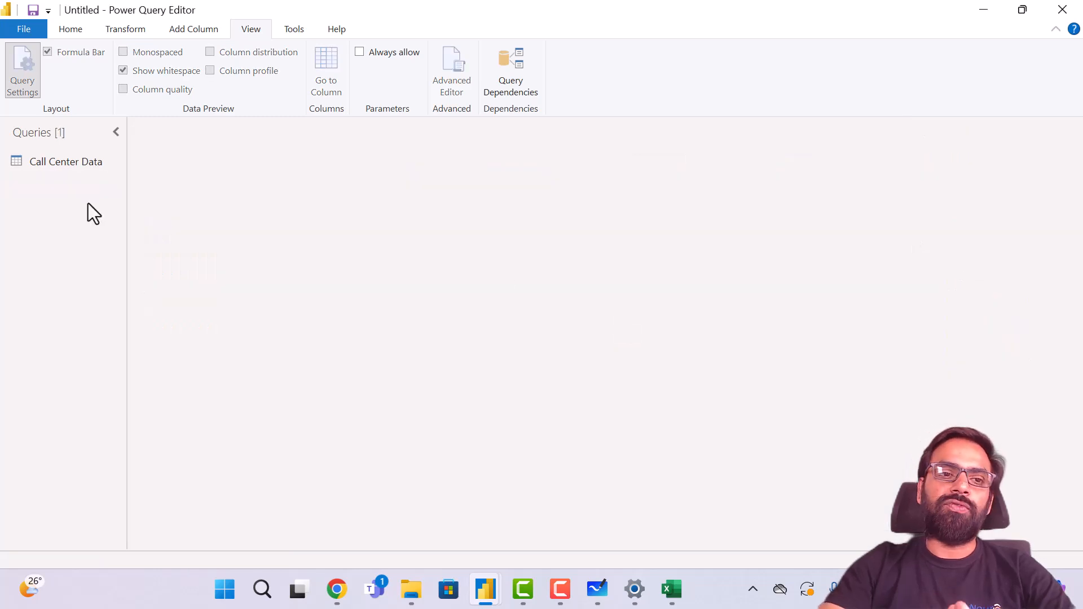
left_click(60, 165)
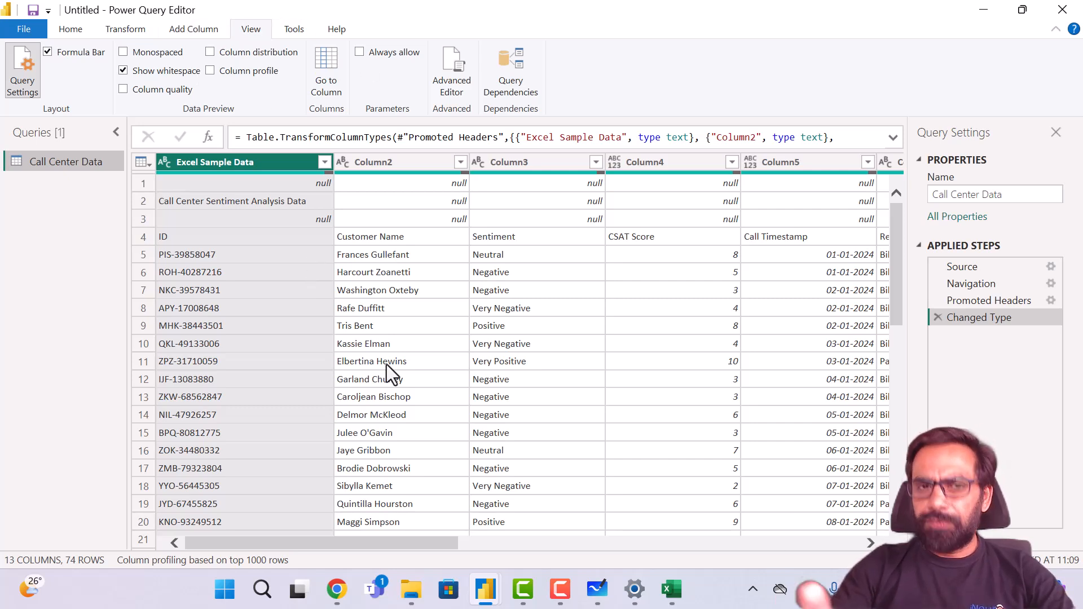
- Inspect the first three rows of the Call Center Data query above the row of field names
left_click(71, 30)
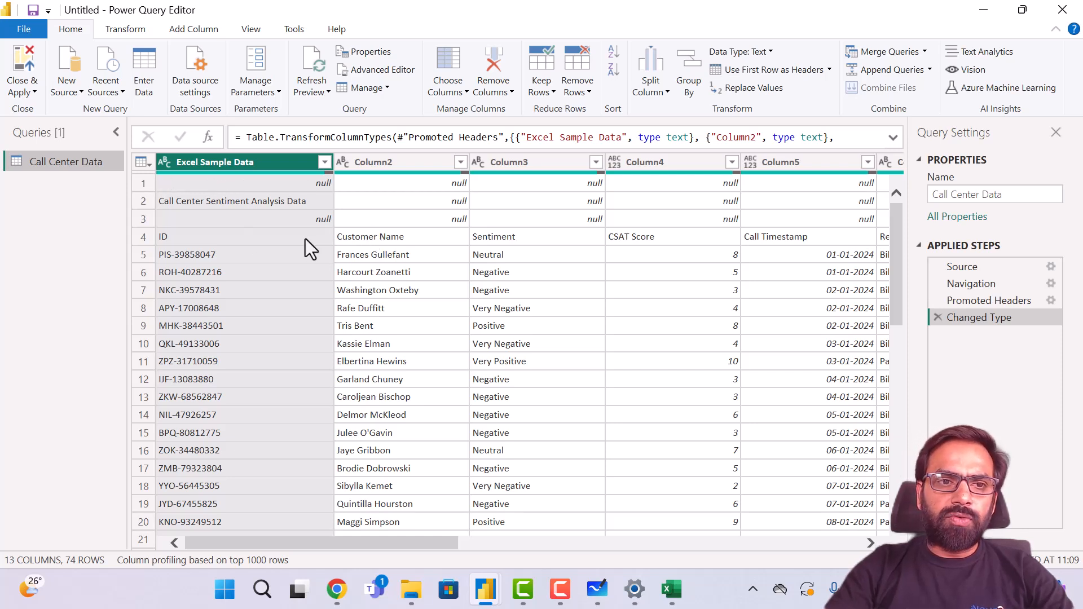
left_click(141, 182)
left_click(144, 202)
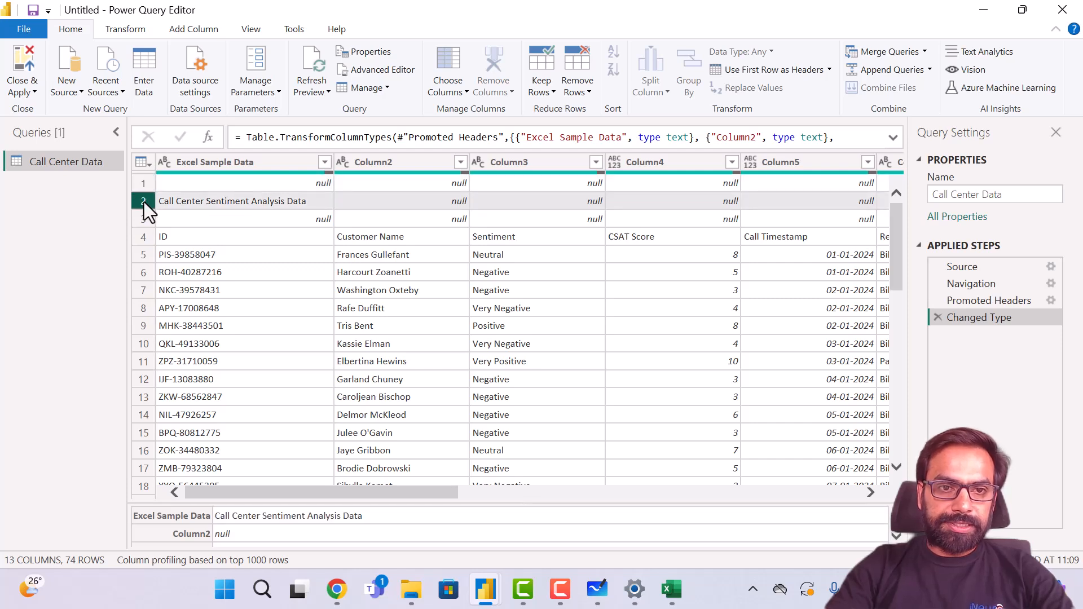
left_click(145, 225)
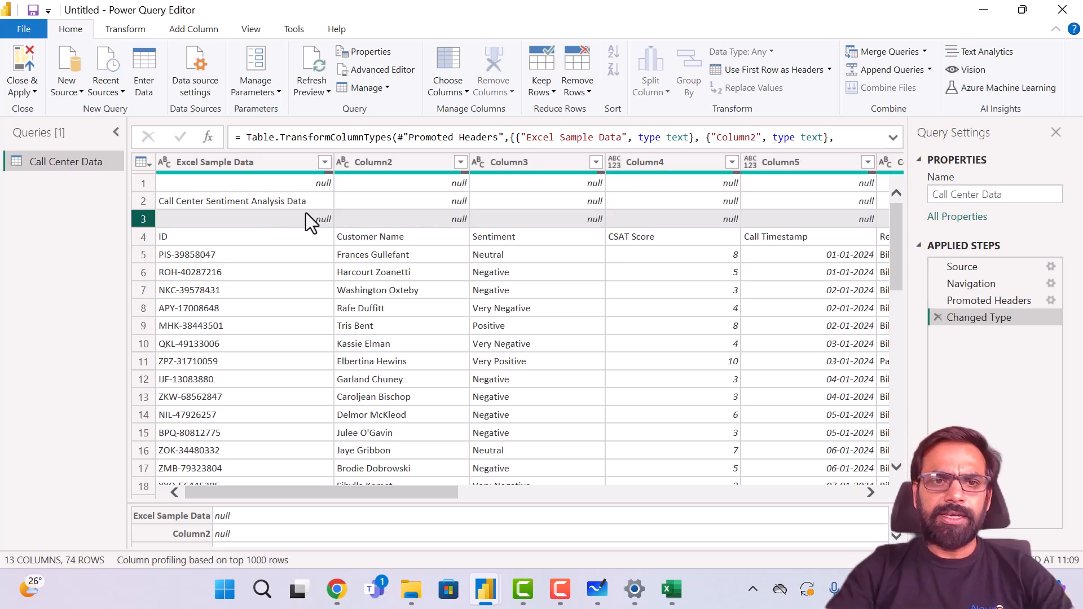
left_click(139, 188)
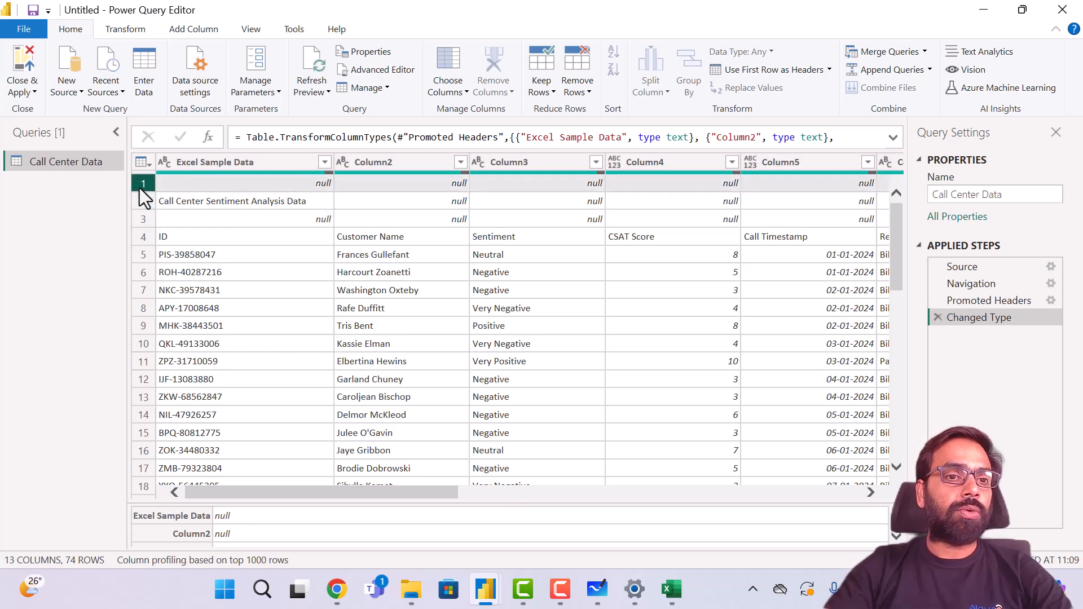
key("Up")
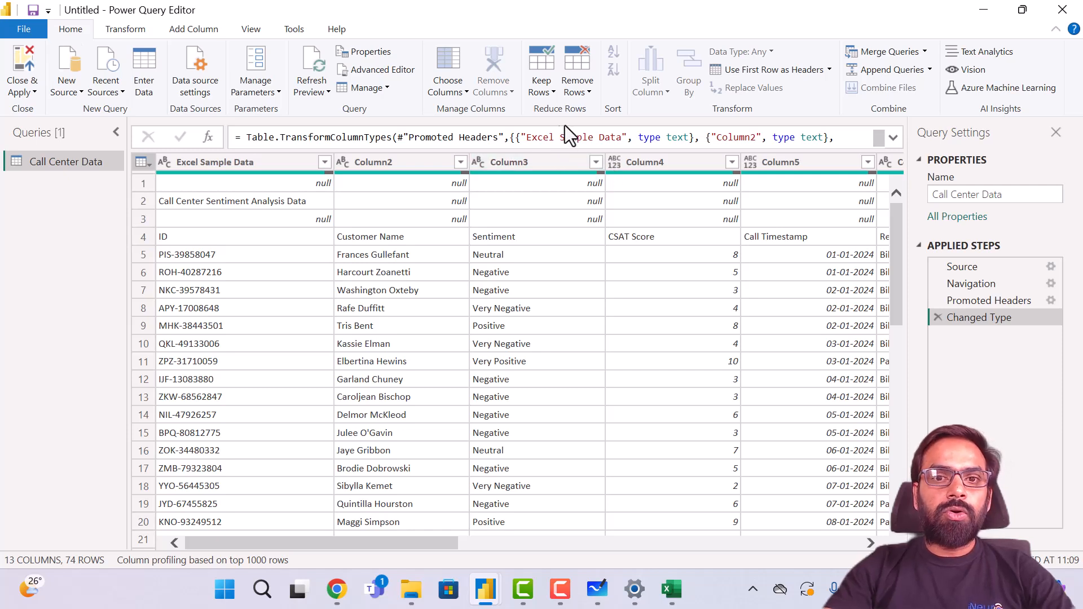
- Remove the top 3 rows from the Call Center Data query
left_click(583, 87)
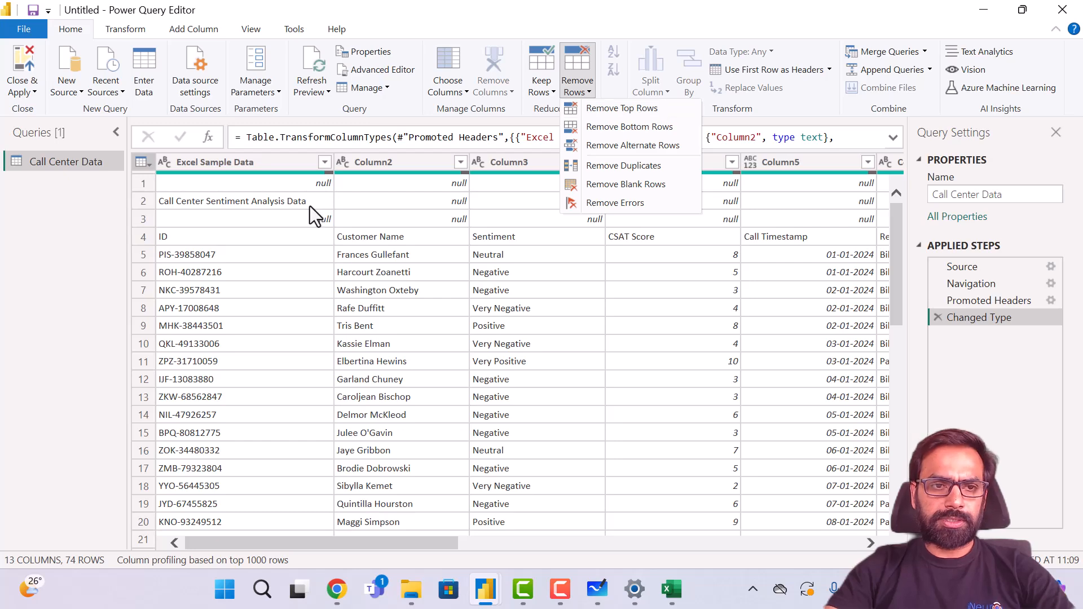
left_click(649, 108)
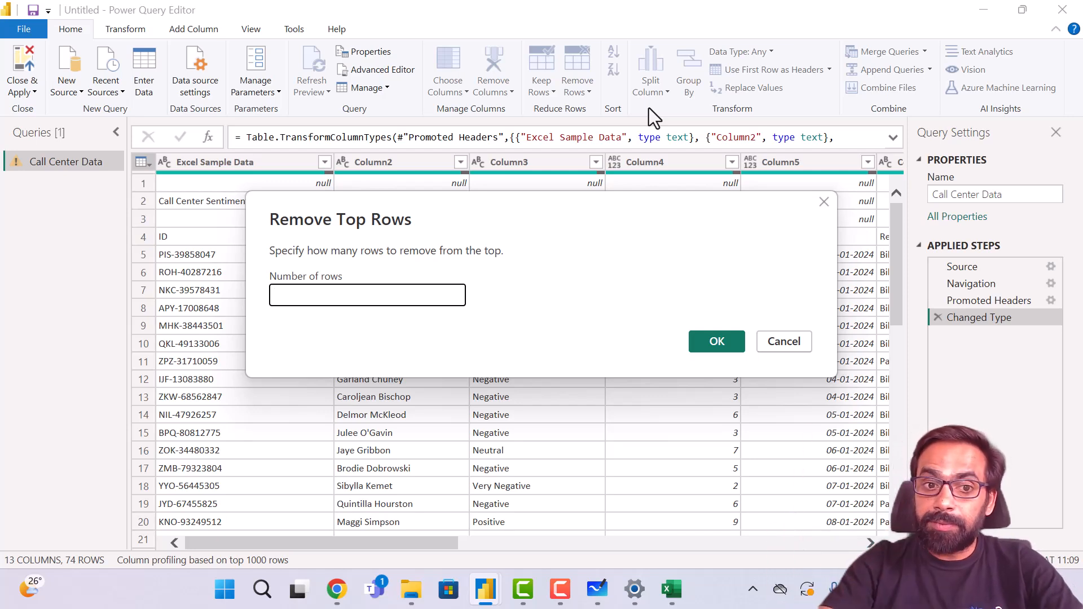
type("3")
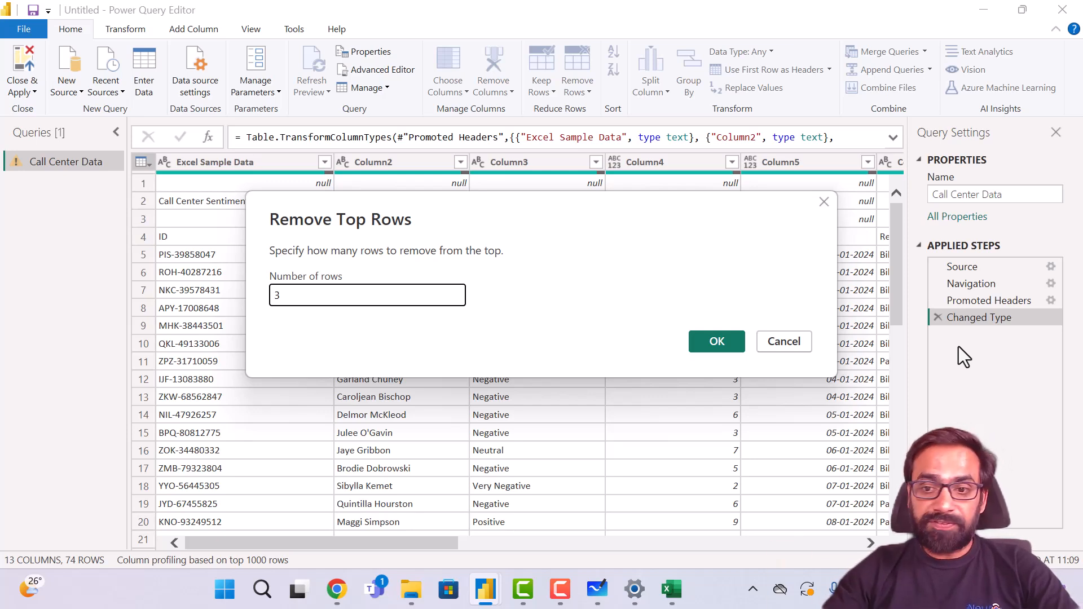
left_click(716, 341)
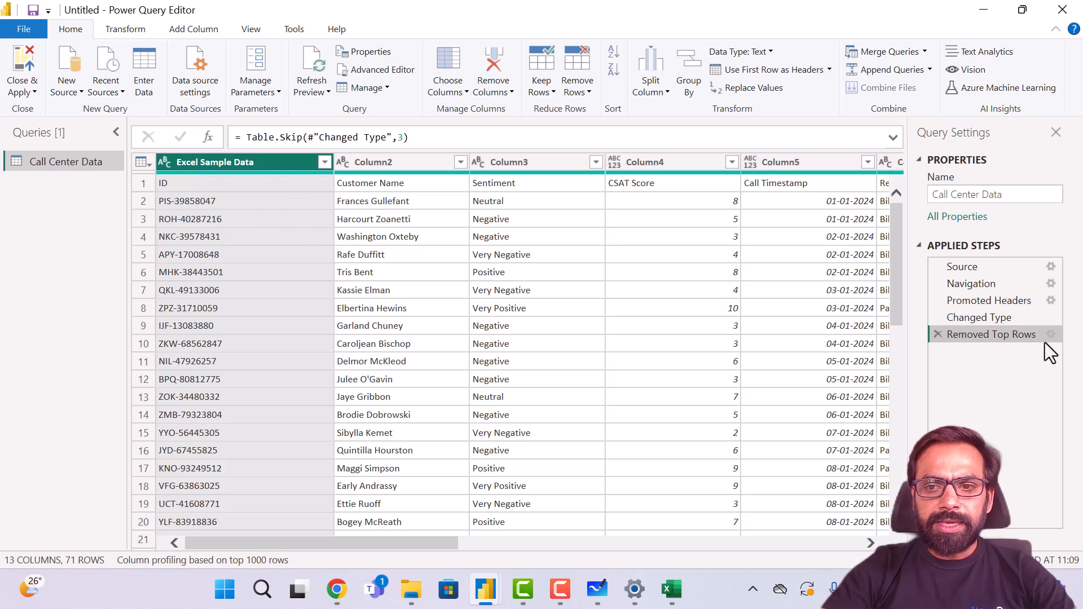
- Examine the field names in row 1 across all columns up to Column13, and return to the first column
left_click(140, 184)
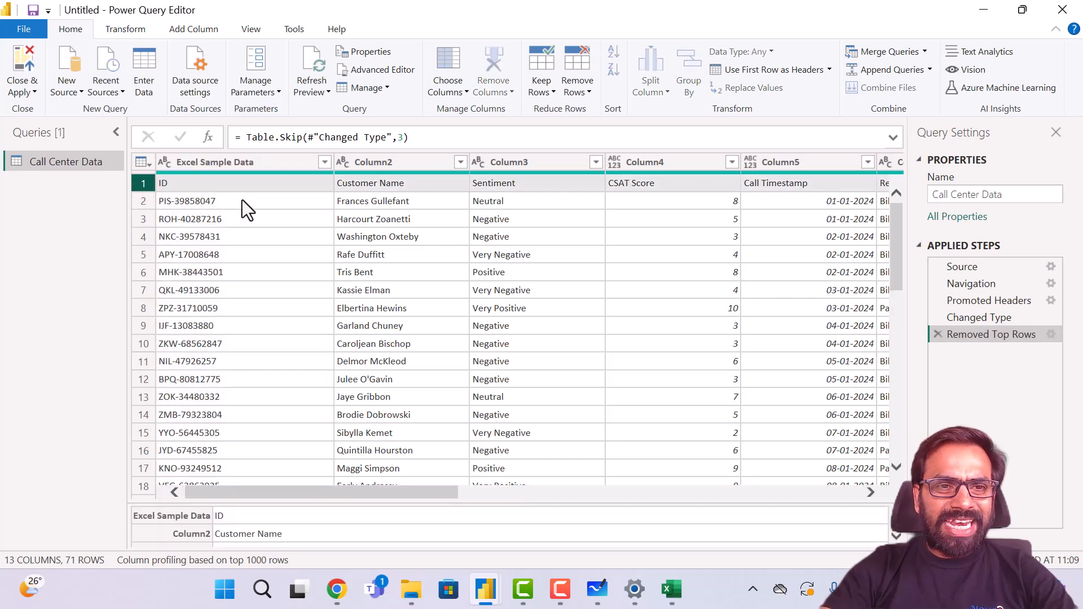
left_click(275, 180)
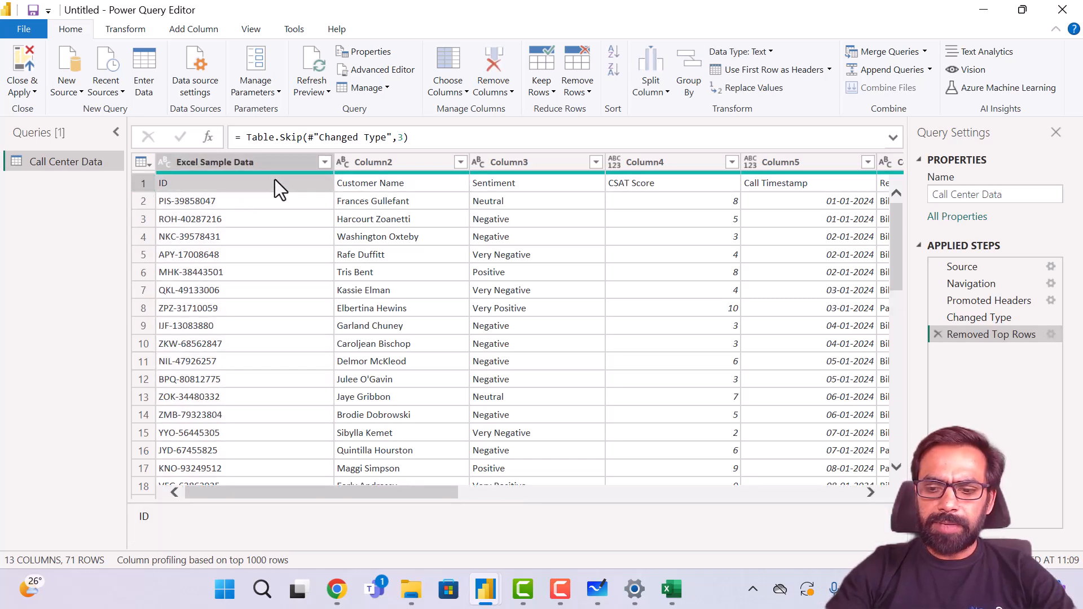
key("Right")
key("Right")
key("Right")
key("Right")
key("Right")
key("Right")
key("Right")
key("Right")
key("Right")
key("Right")
key("Right")
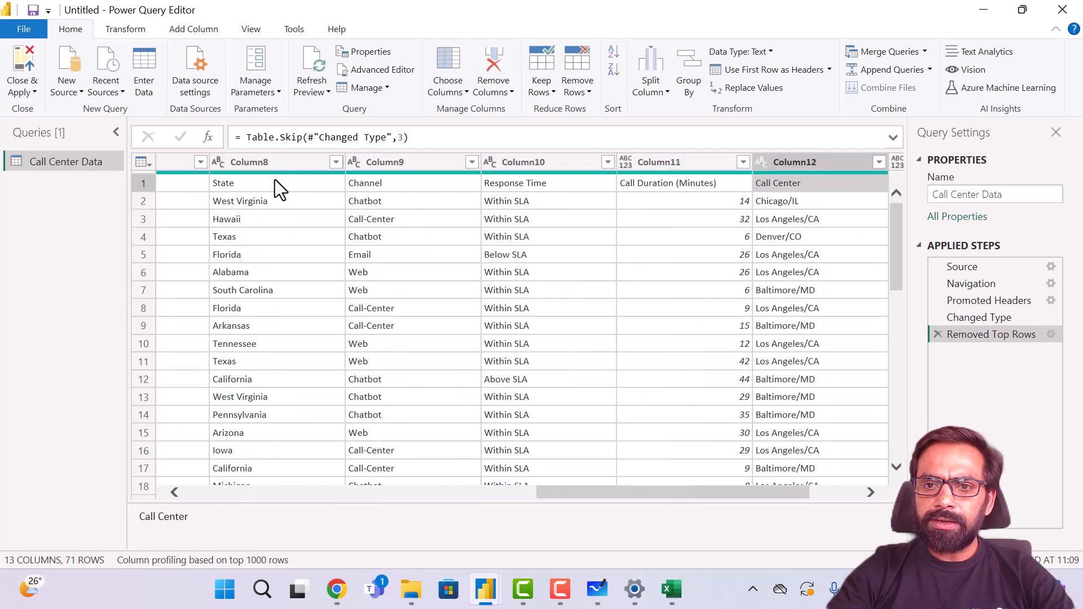
key("Right")
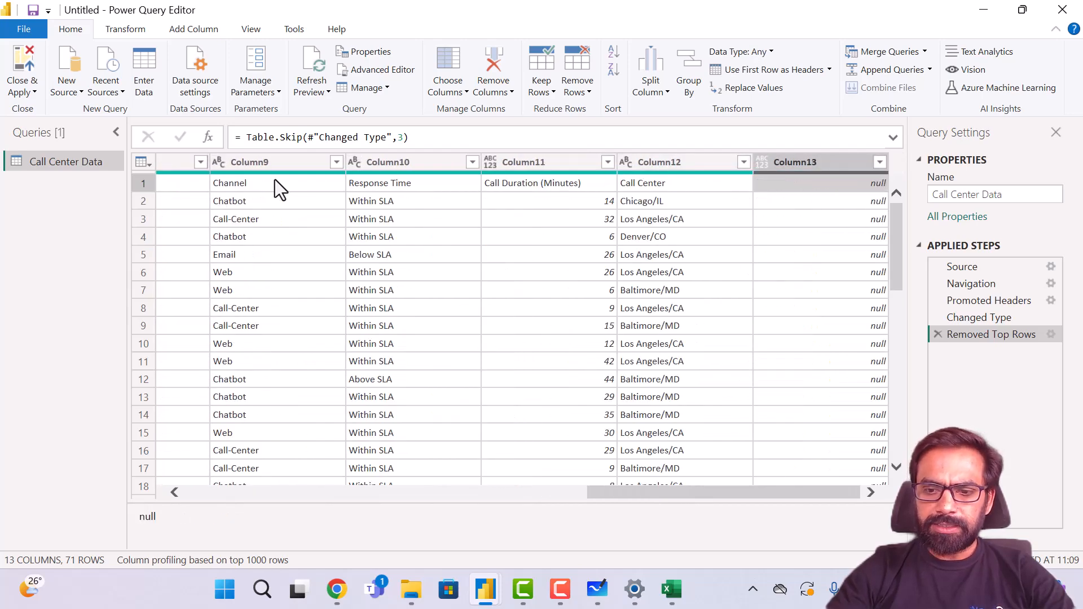
key("Left")
key("Left")
key("Left")
key("Left")
key("Left")
key("Left")
key("Left")
key("Left")
key("Left")
key("Left")
key("Left")
key("Left")
key("Left")
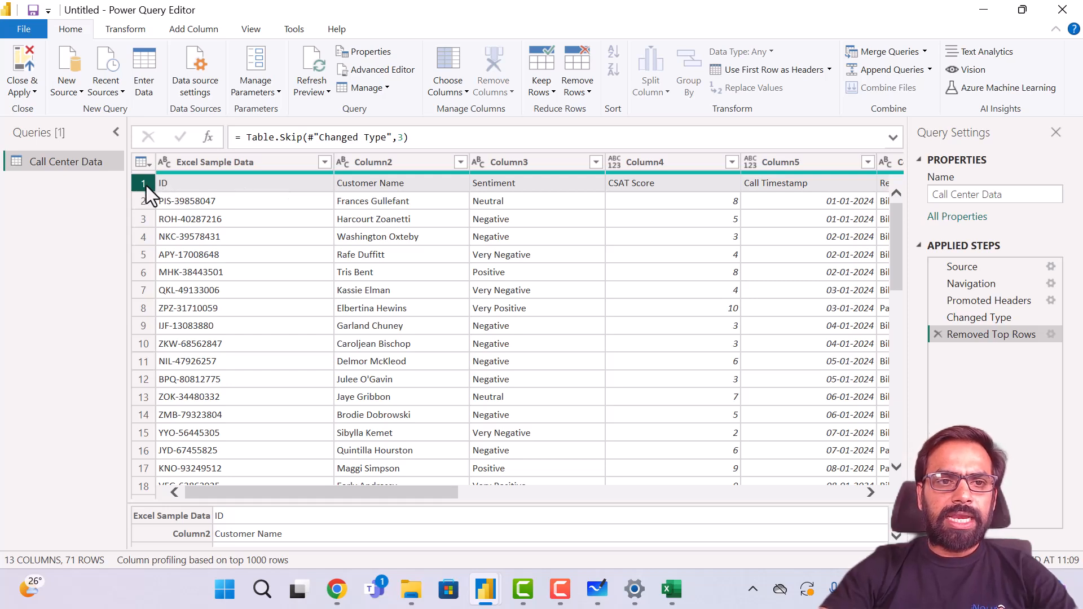
- Use the first row, starting with ID, as the column headers
left_click(219, 184)
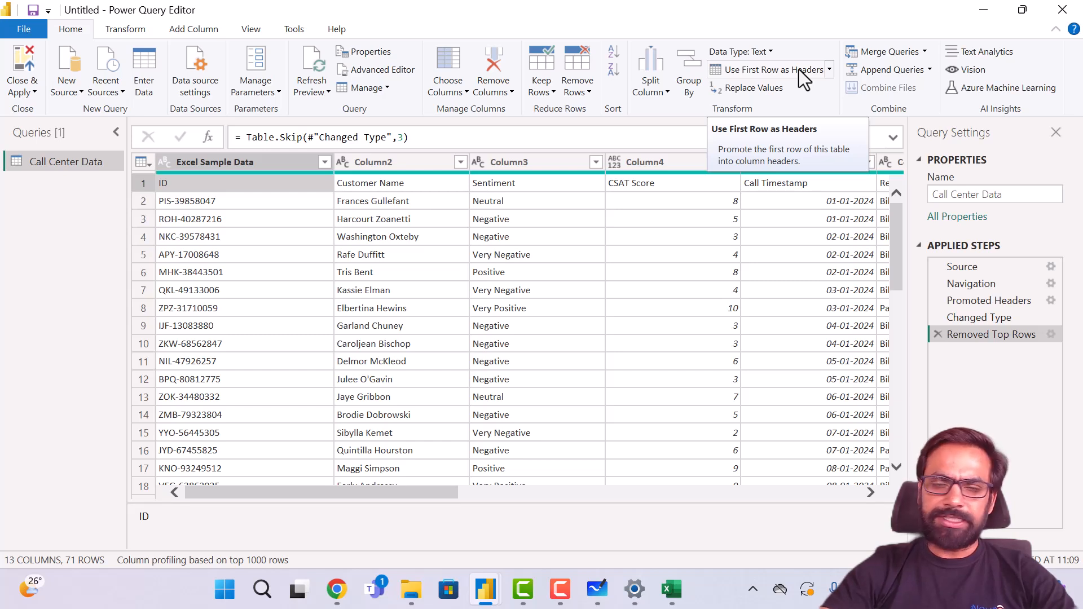
left_click(829, 70)
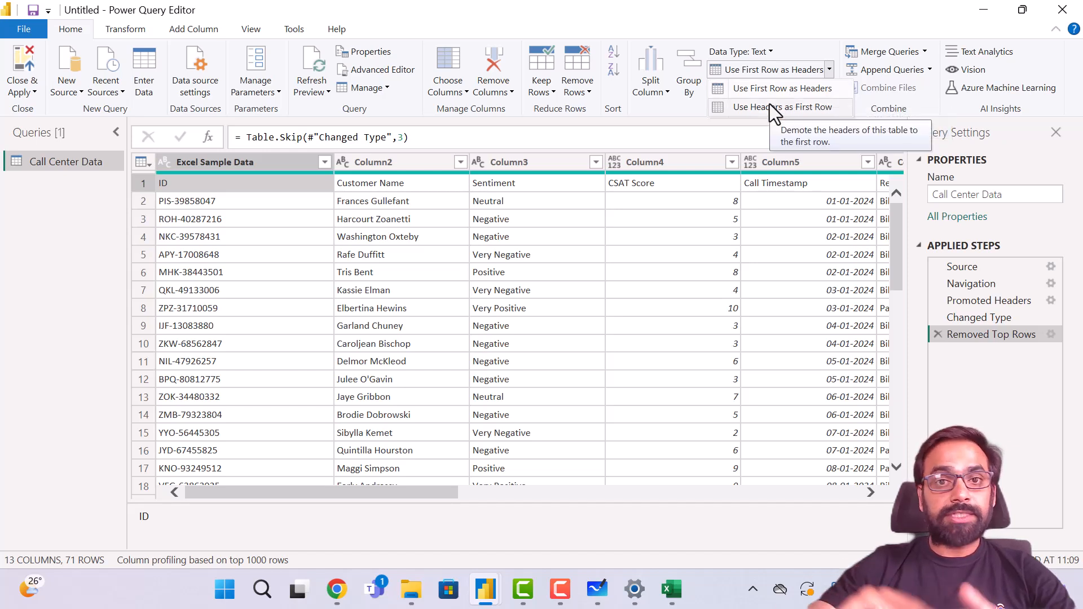
left_click(790, 95)
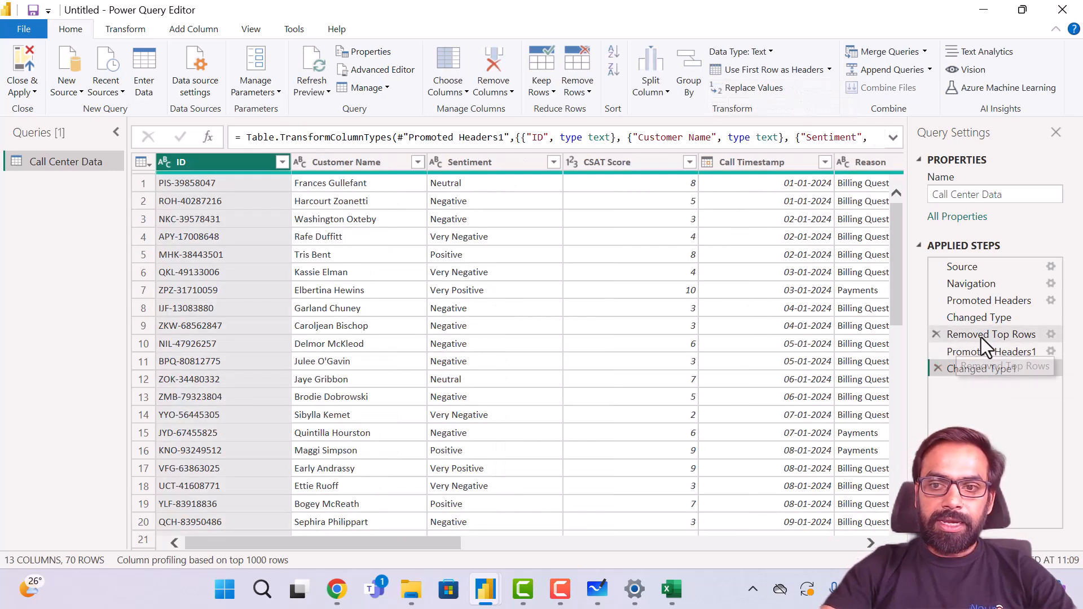
- Compare the Promoted Headers1 and Changed Type1 steps, and check the Customer Name and Sentiment columns
left_click(966, 352)
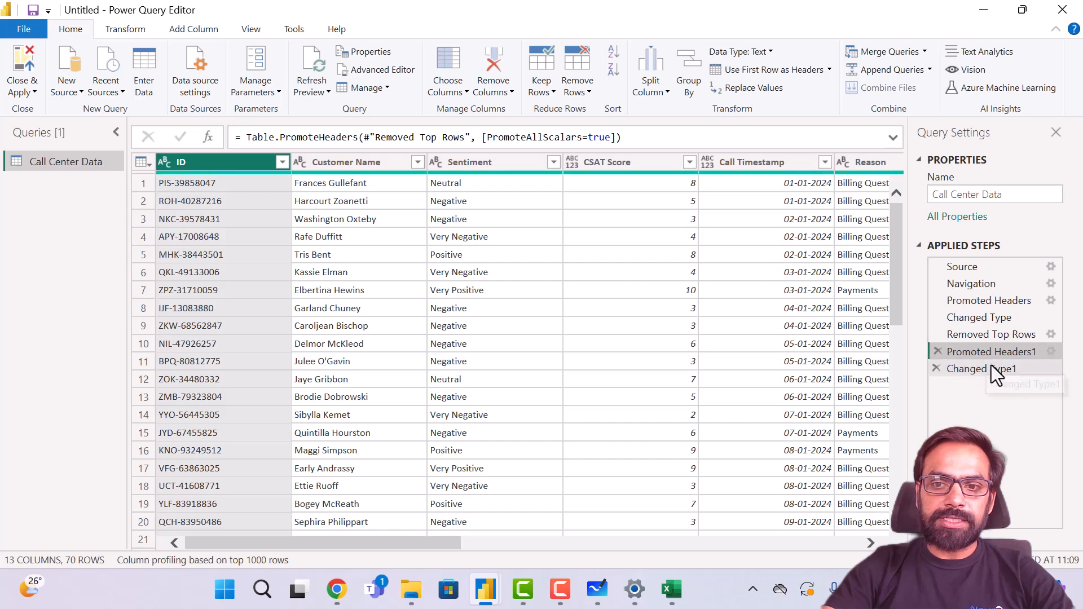
left_click(999, 370)
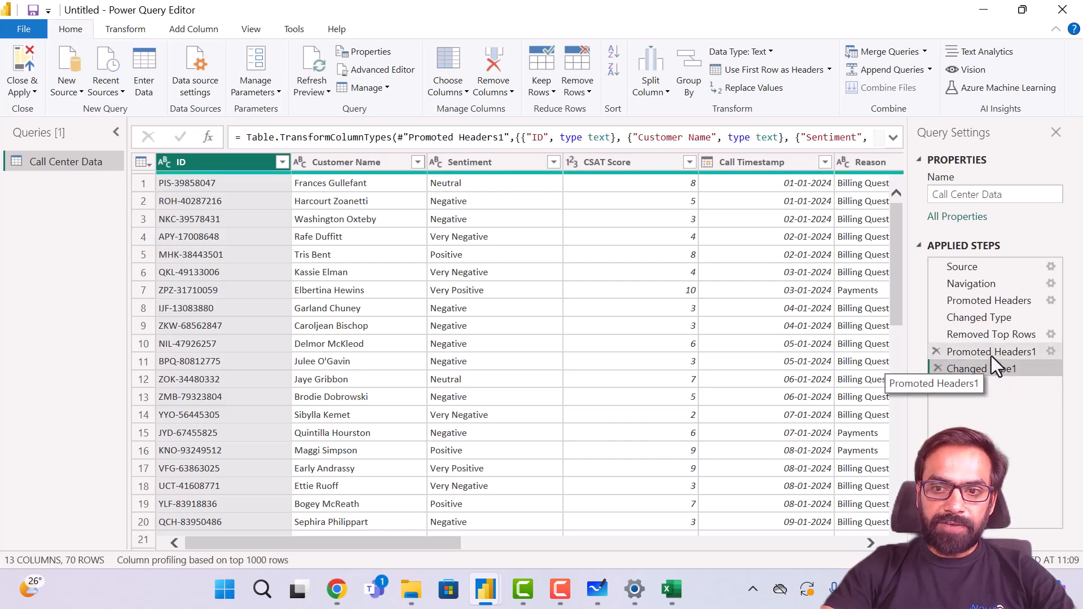
left_click(990, 357)
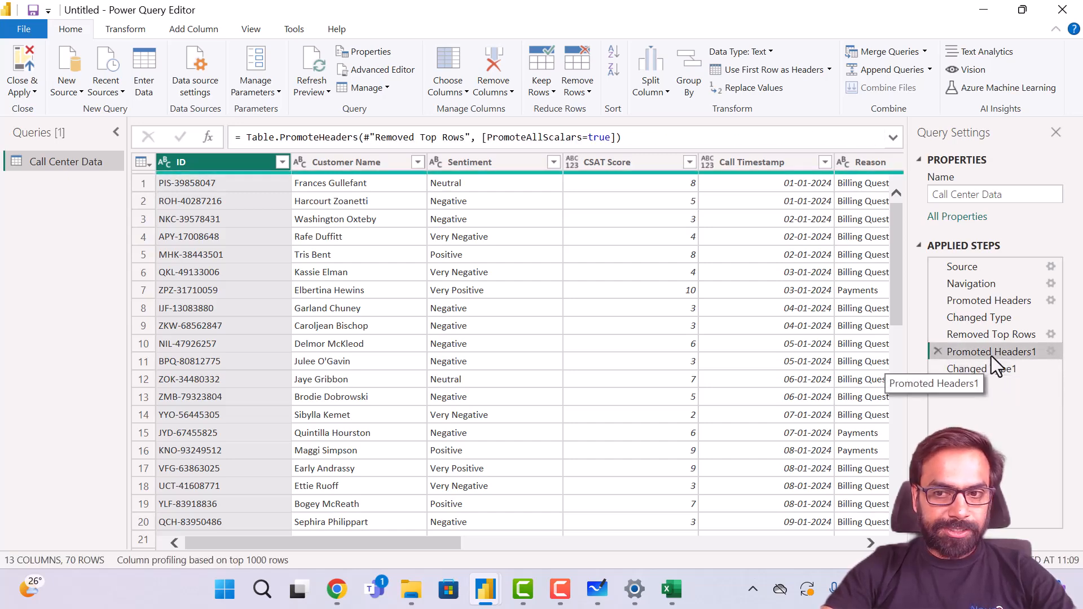
left_click(995, 370)
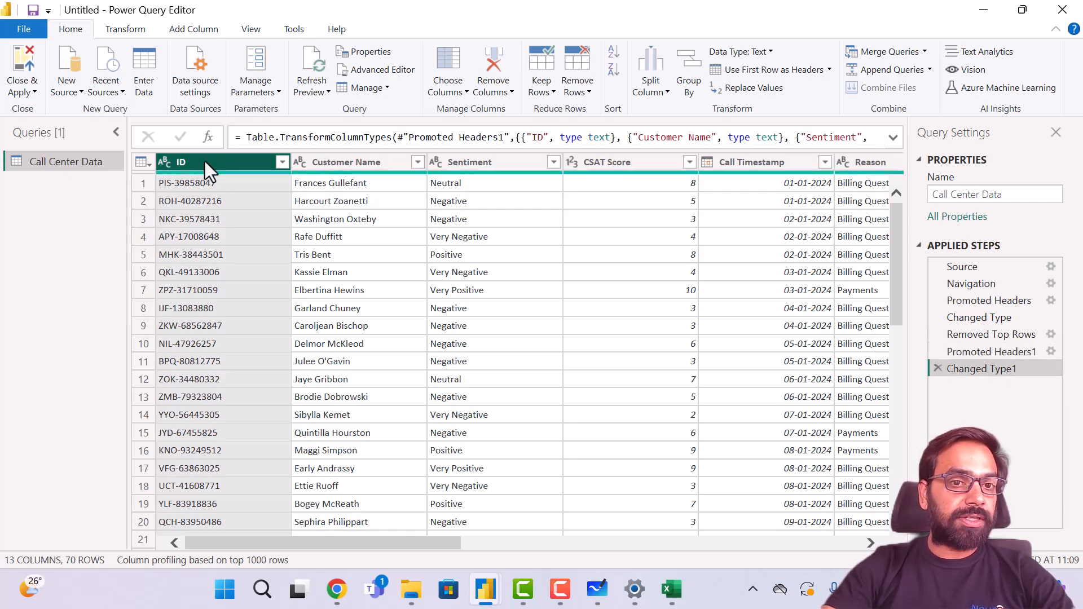
left_click(335, 170)
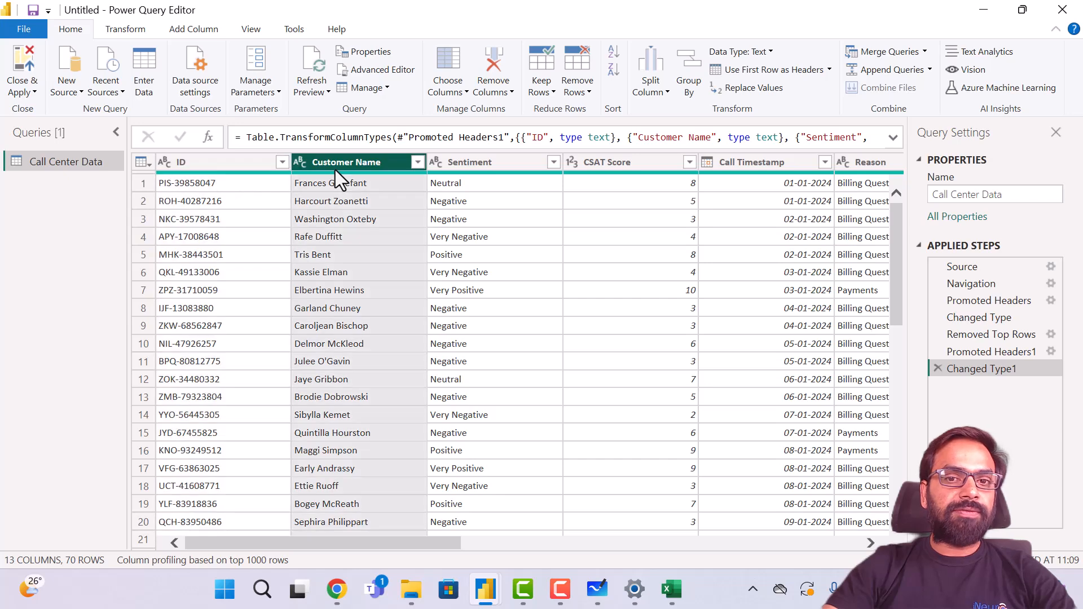
left_click(469, 164)
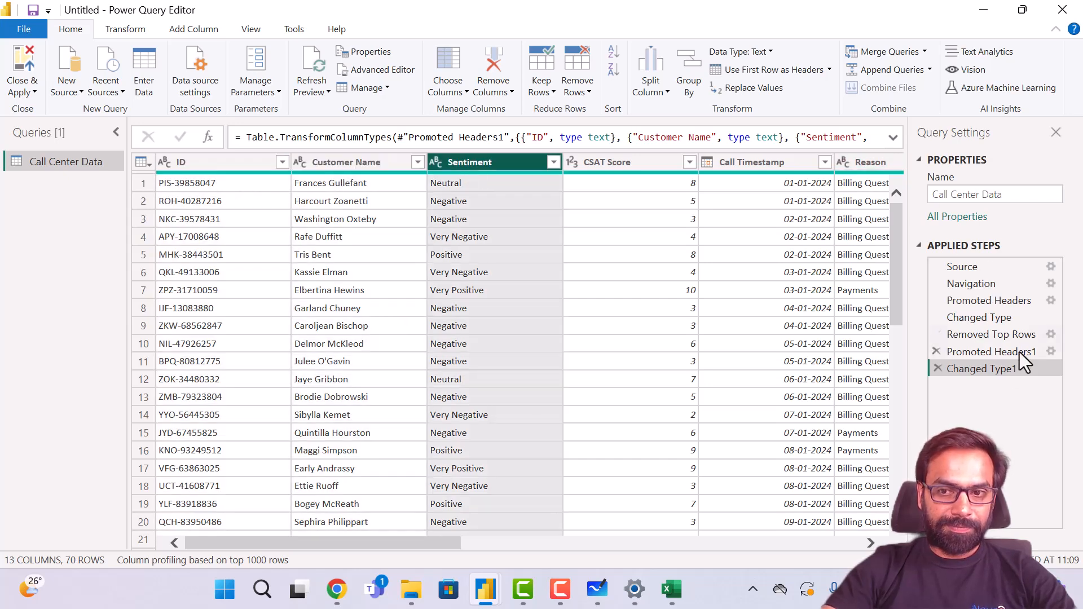
- Delete the Changed Type1 and Promoted Headers1 steps from the query
left_click(938, 368)
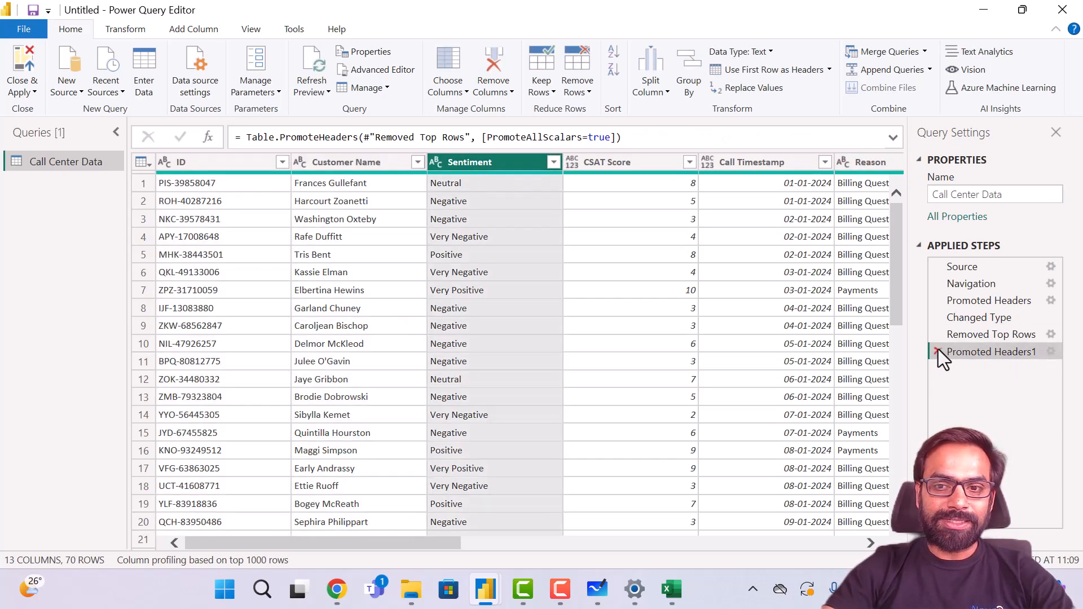
left_click(938, 351)
left_click(500, 200)
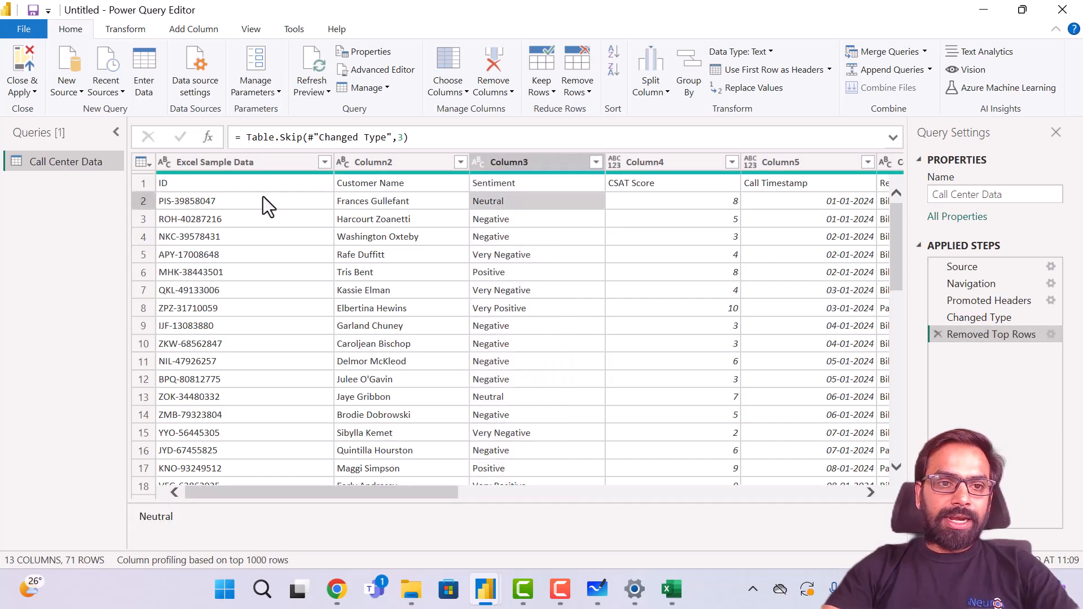
- Examine Column4's data type and compare its CSAT Score text cell with the values beneath it
left_click(686, 162)
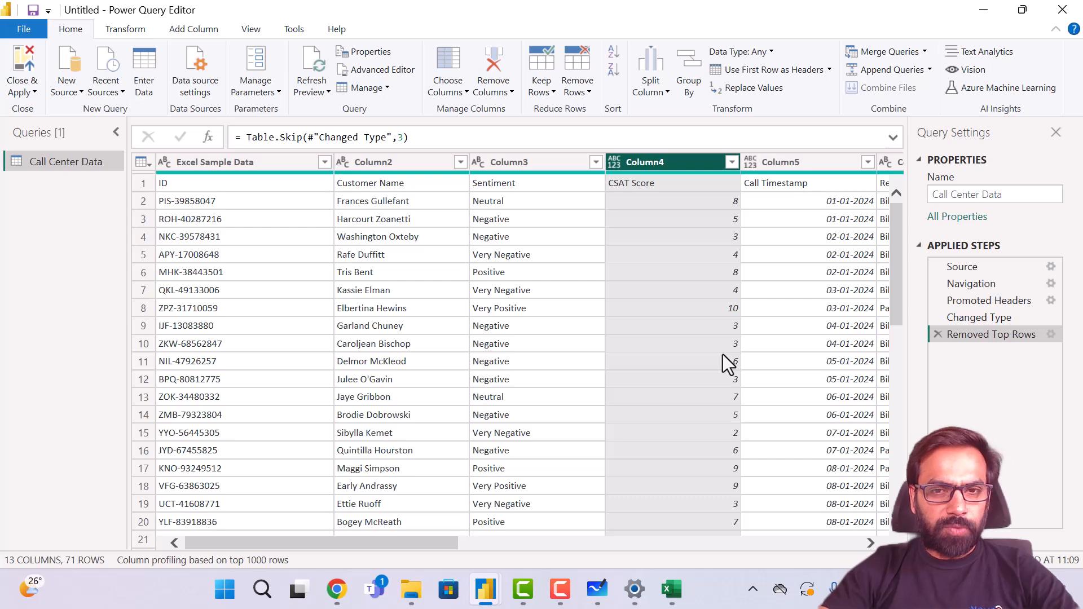
left_click(613, 167)
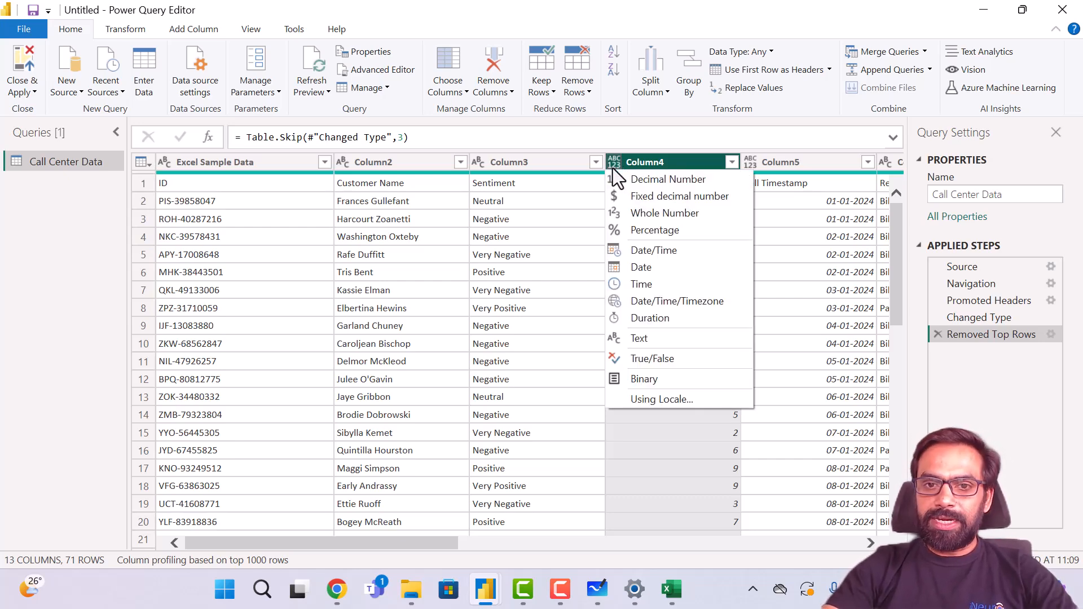
left_click(821, 257)
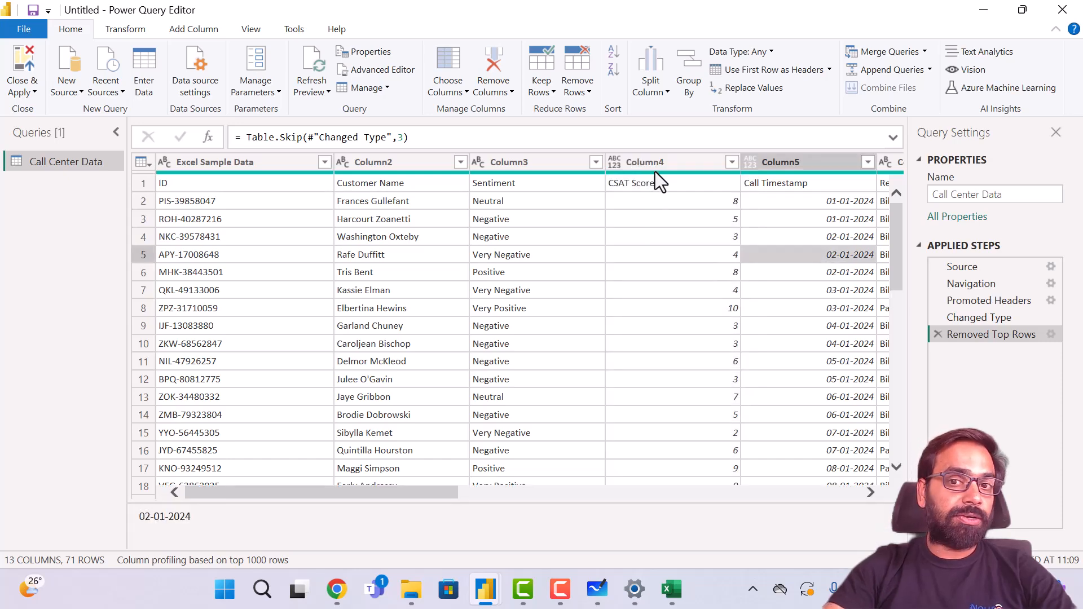
left_click(705, 182)
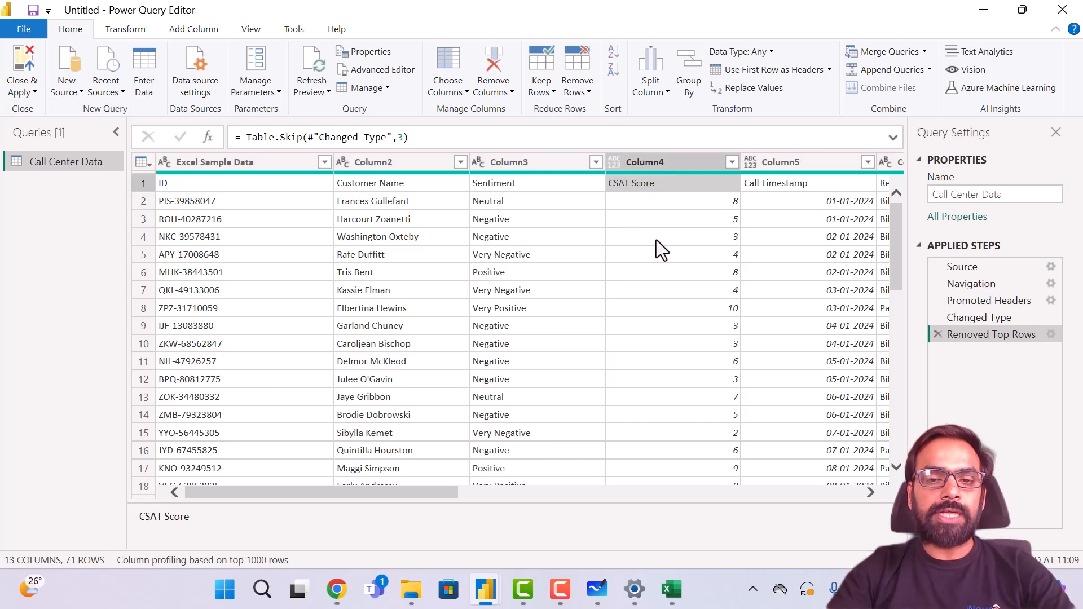
left_click(645, 161)
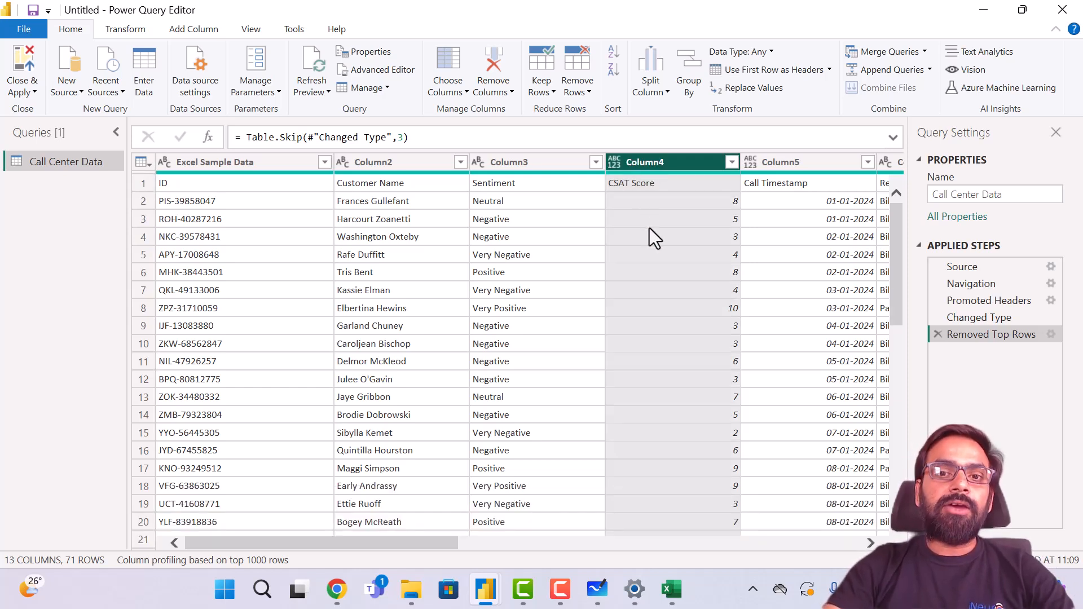
left_click(633, 181)
scroll(692, 377, "down", 10)
scroll(692, 377, "up", 10)
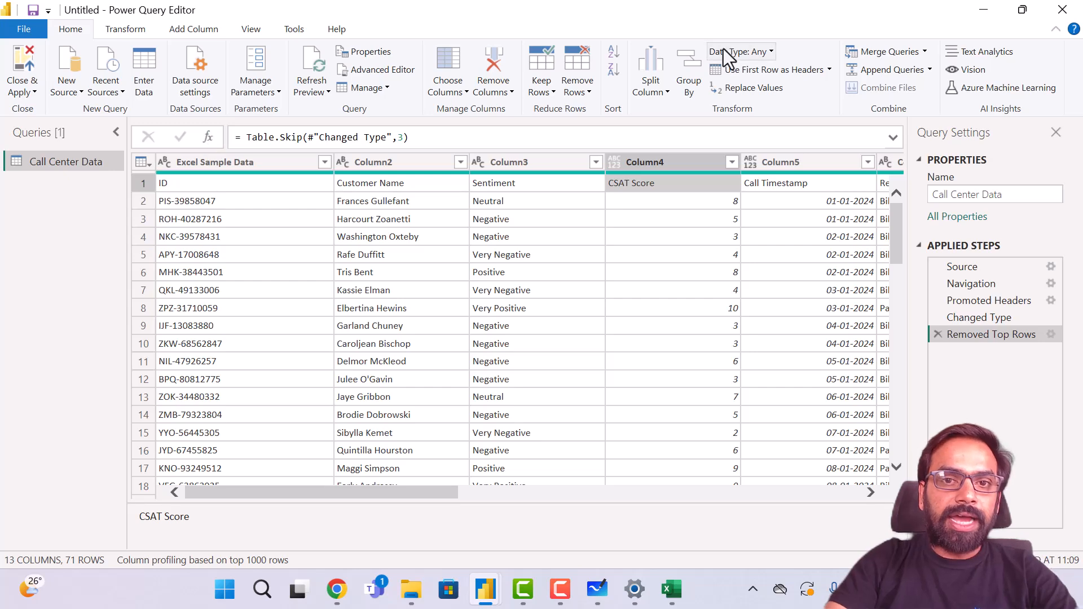
- Promote the first row to column headers again, with column types detected automatically
left_click(804, 74)
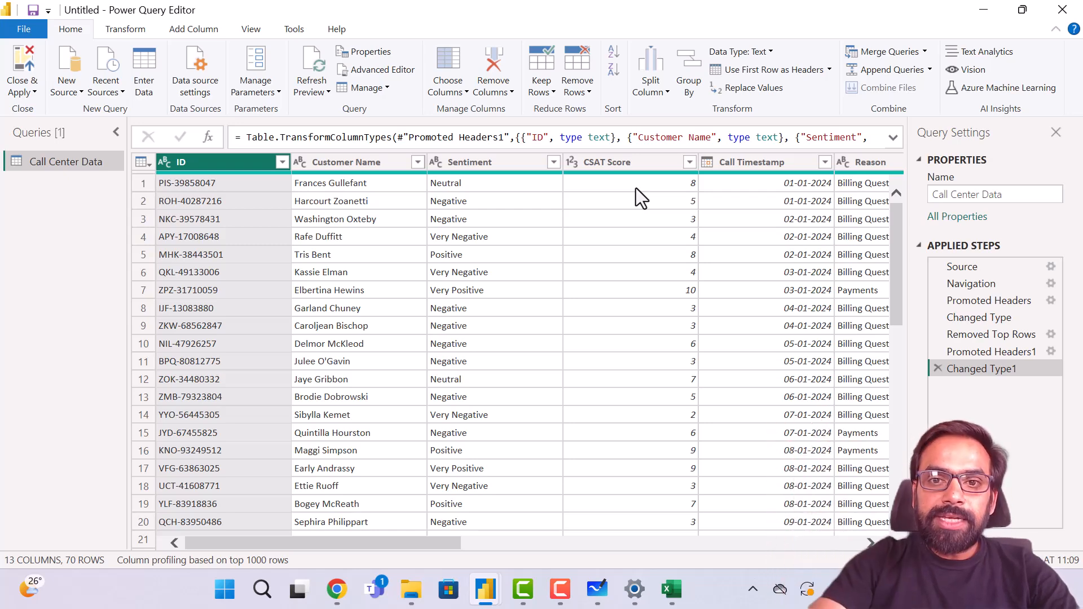
scroll(648, 435, "down", 2)
scroll(648, 436, "up", 3)
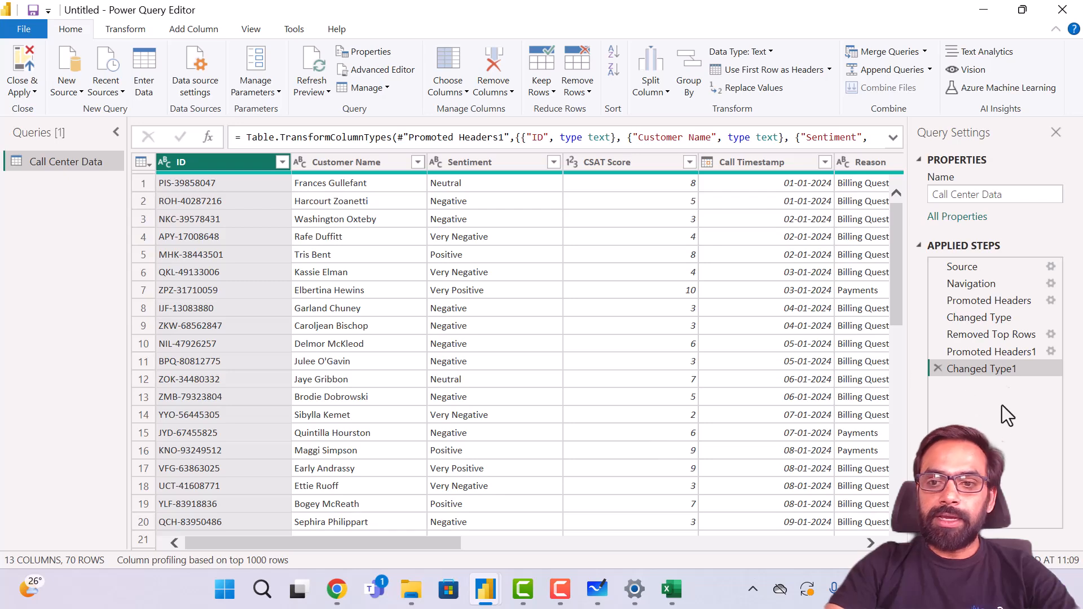
- Examine the column data types at the Promoted Headers1 step, from CSAT Score and Call Timestamp through Column13
left_click(984, 351)
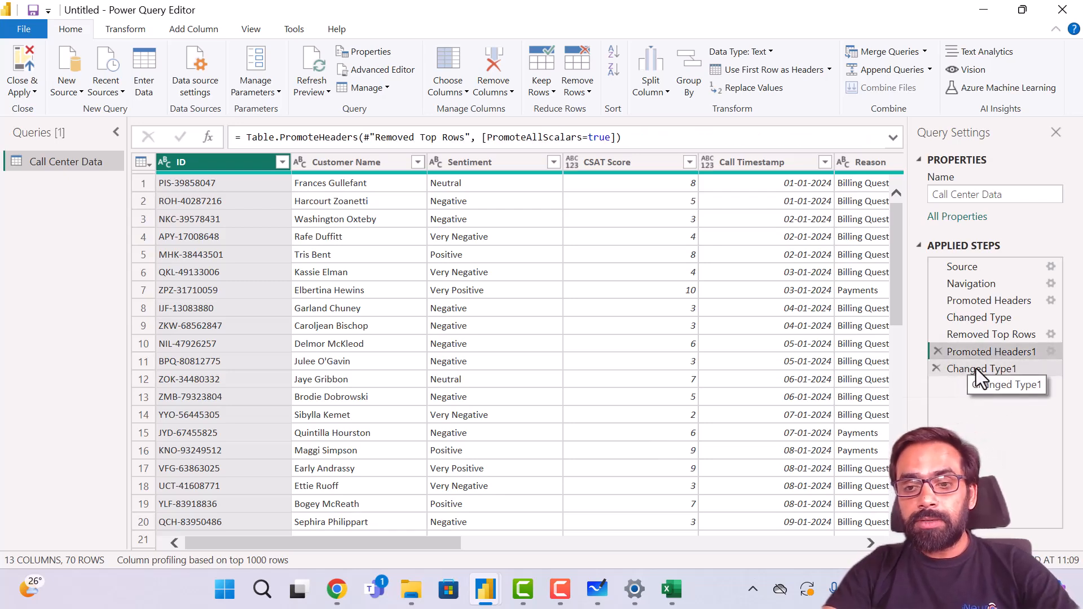
left_click(604, 199)
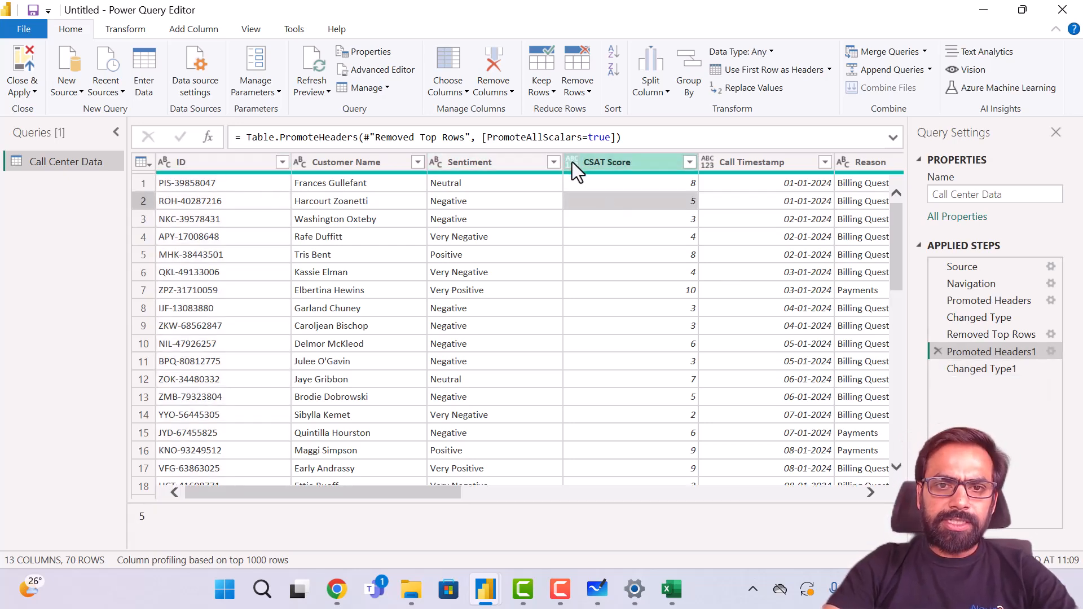
left_click(617, 161)
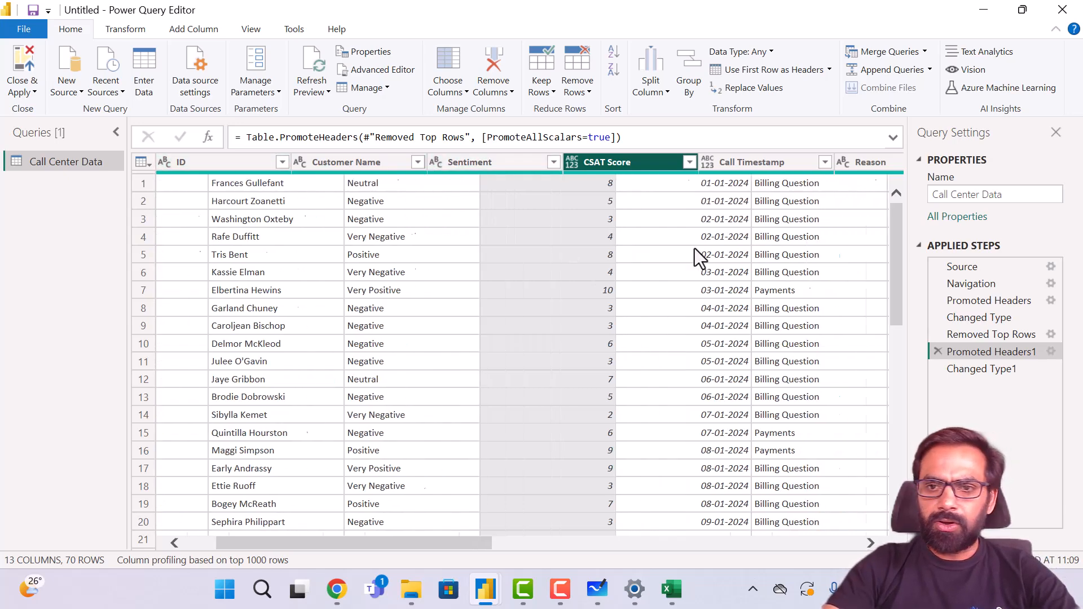
scroll(695, 249, "right", 3)
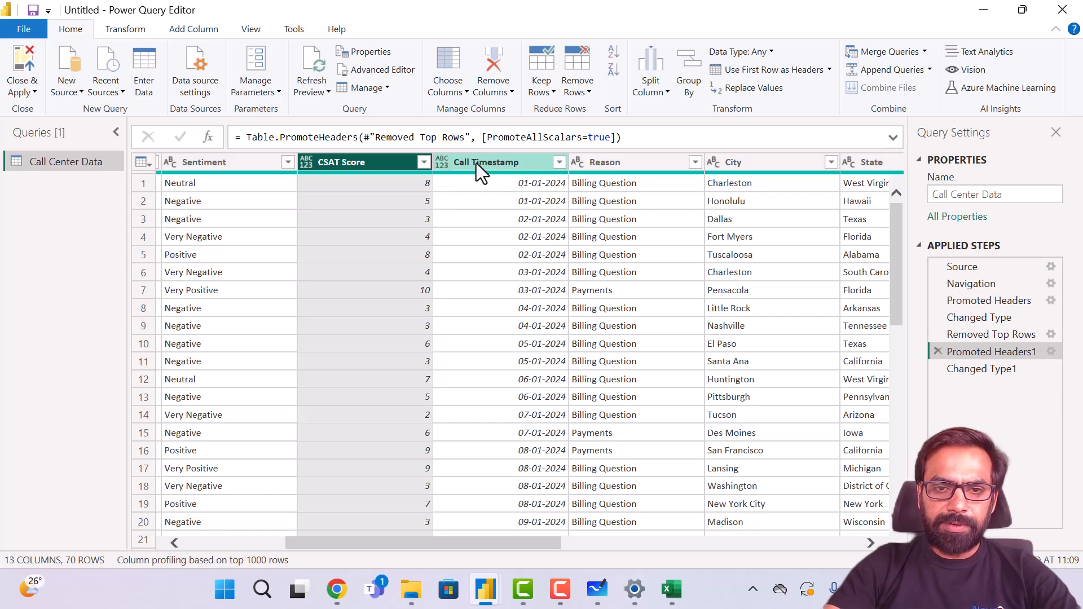
scroll(744, 299, "right", 8)
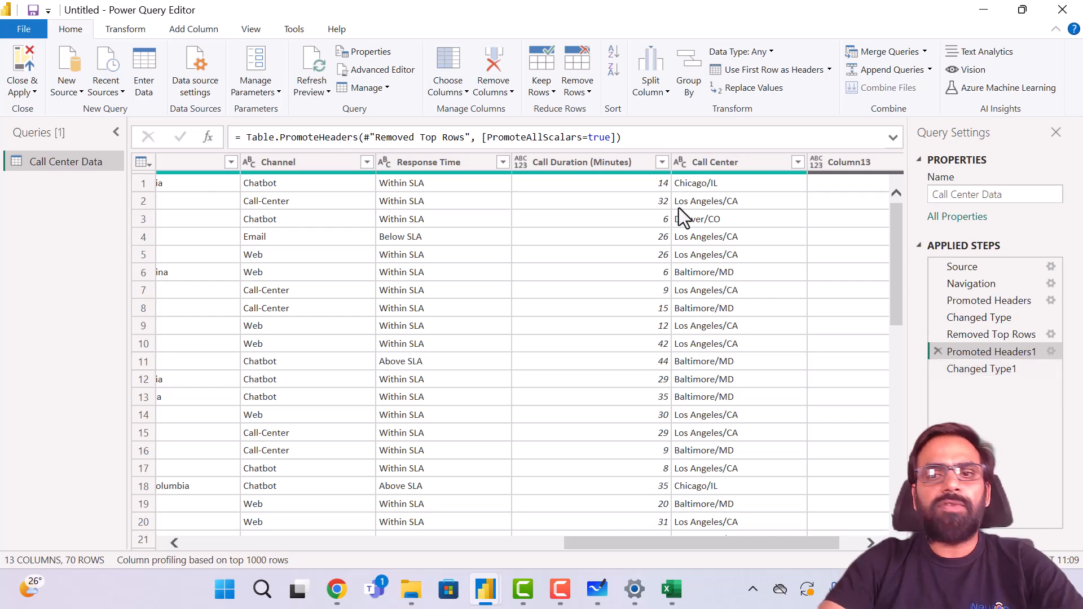
scroll(678, 208, "right", 2)
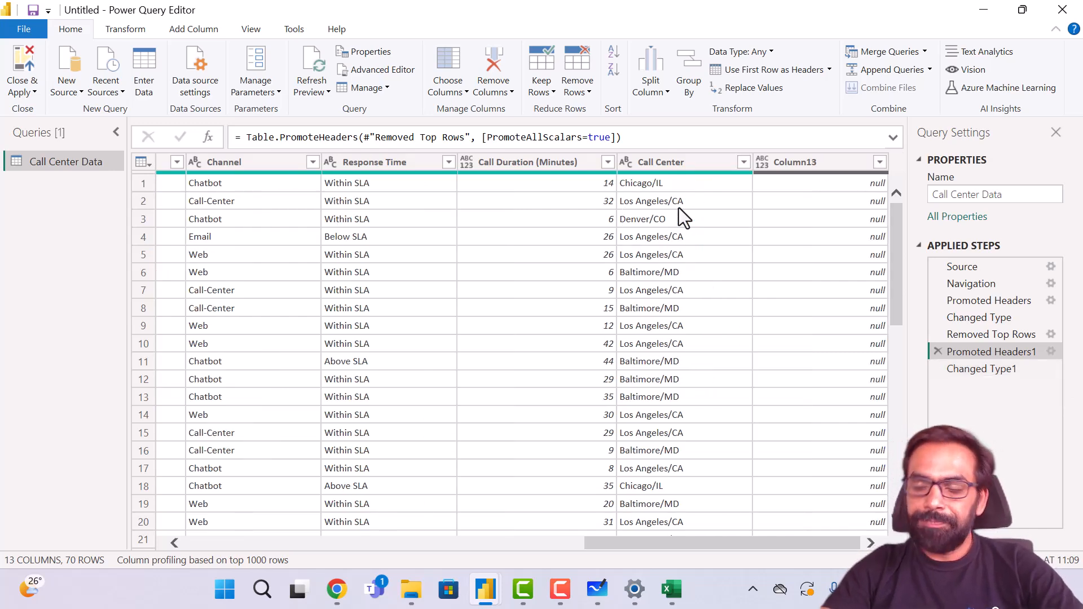
scroll(678, 207, "left", 10)
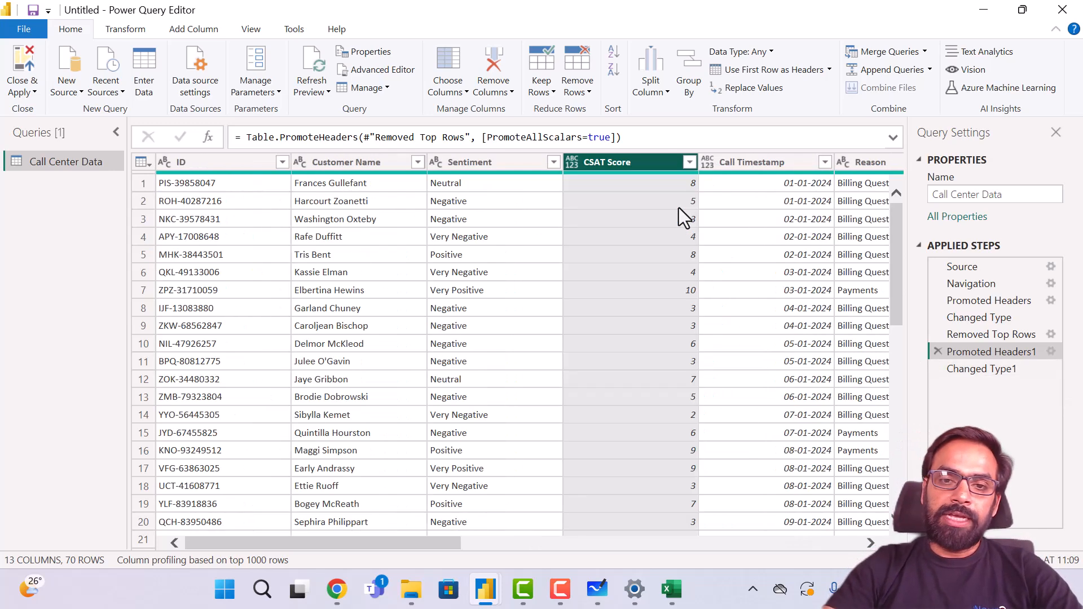
- Compare the Promoted Headers1 step with Changed Type1, and check the CSAT Score column's data type options
left_click(990, 374)
left_click(989, 349)
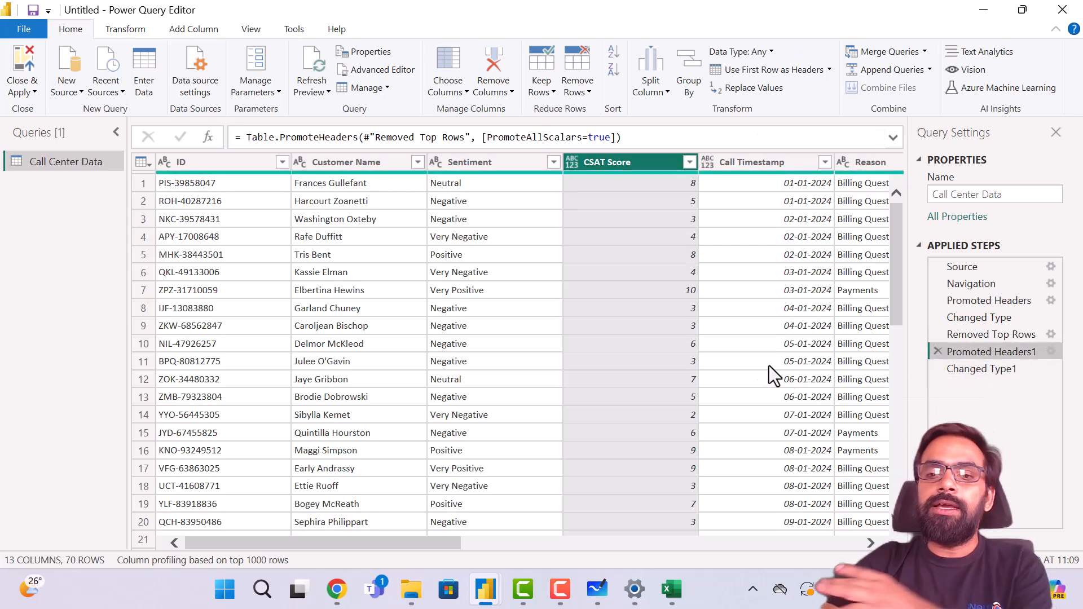
left_click(981, 370)
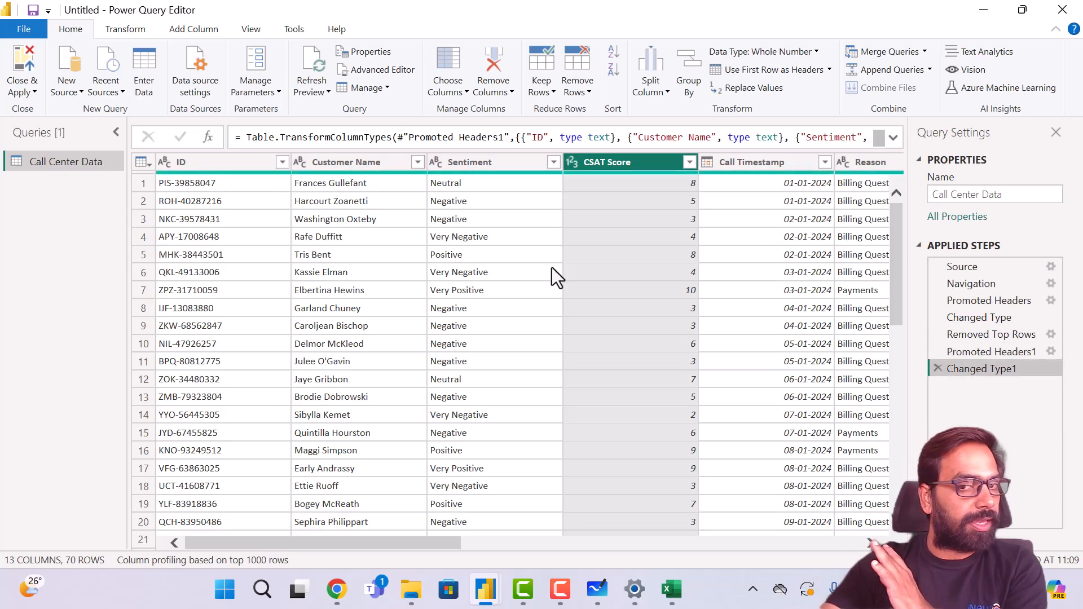
left_click(552, 268)
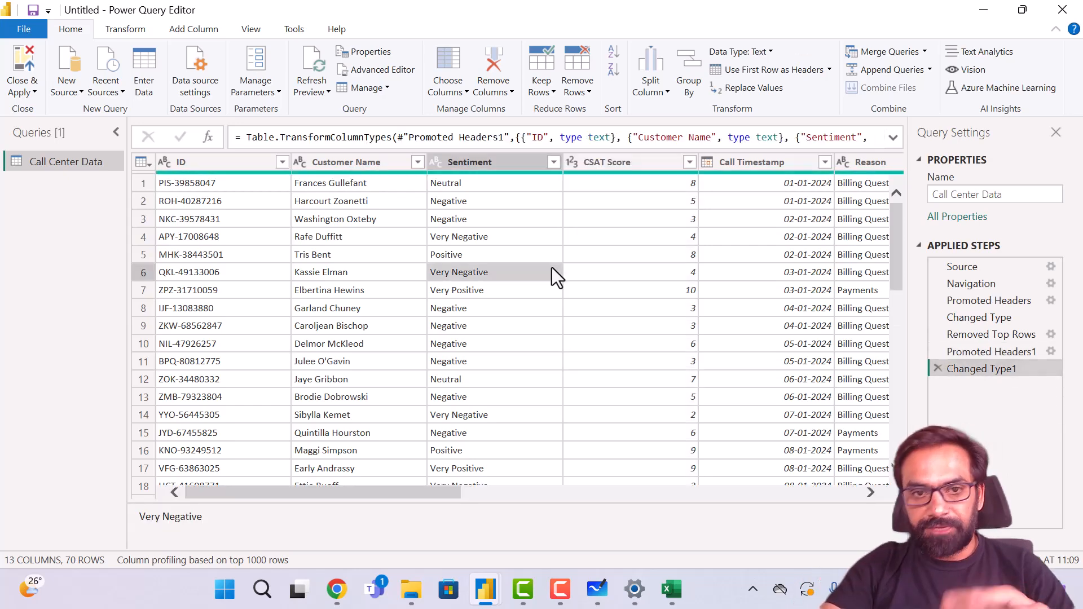
left_click(572, 164)
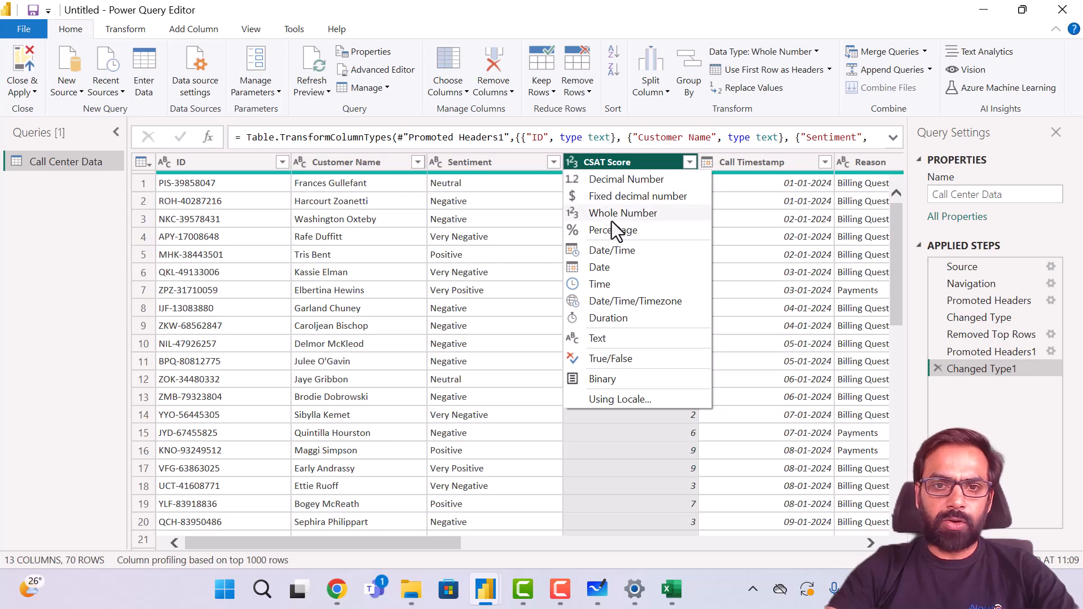
- Check the data type of the Call Timestamp column and the data type options of the ID column
left_click(751, 229)
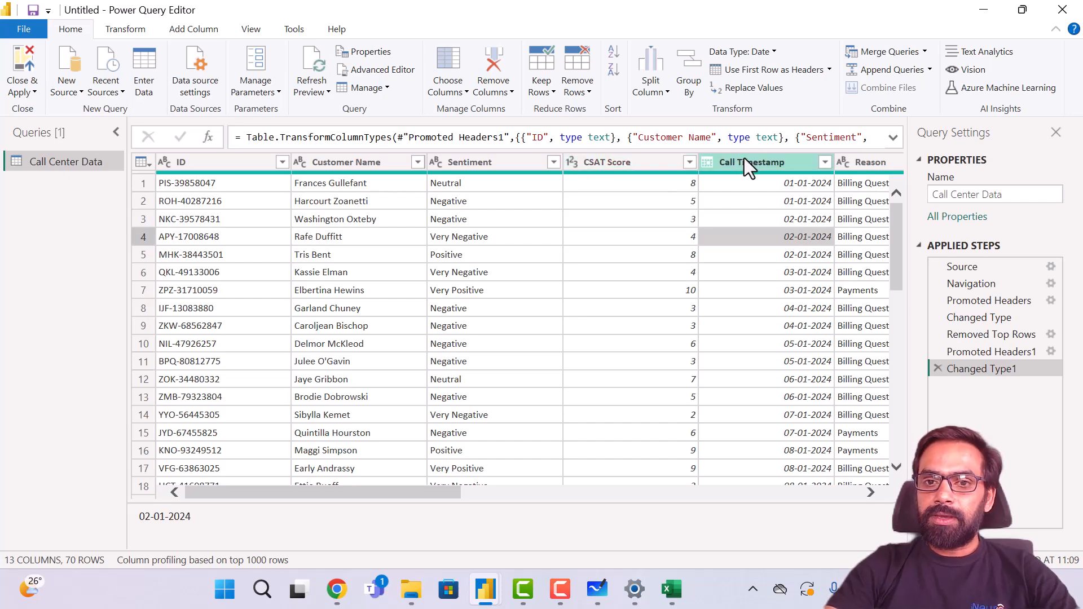
scroll(737, 242, "right", 3)
scroll(586, 232, "left", 3)
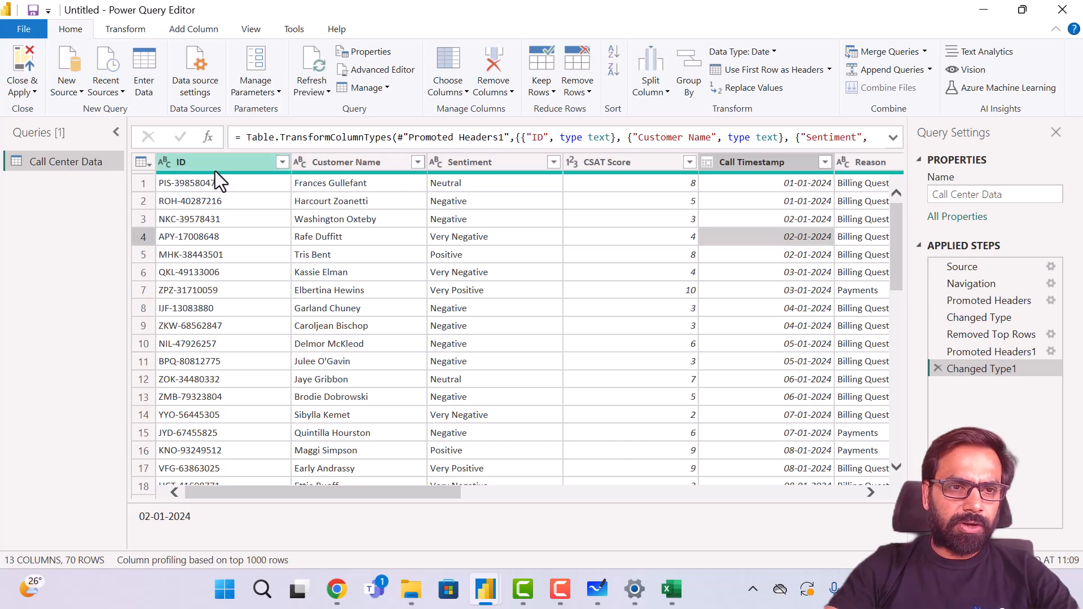
left_click(164, 161)
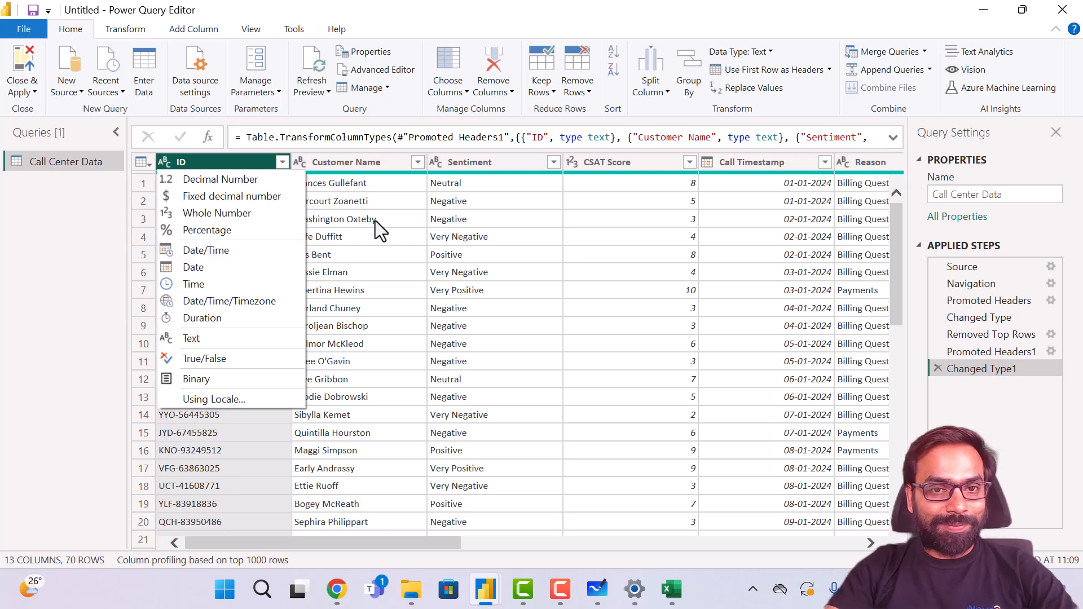
left_click(463, 235)
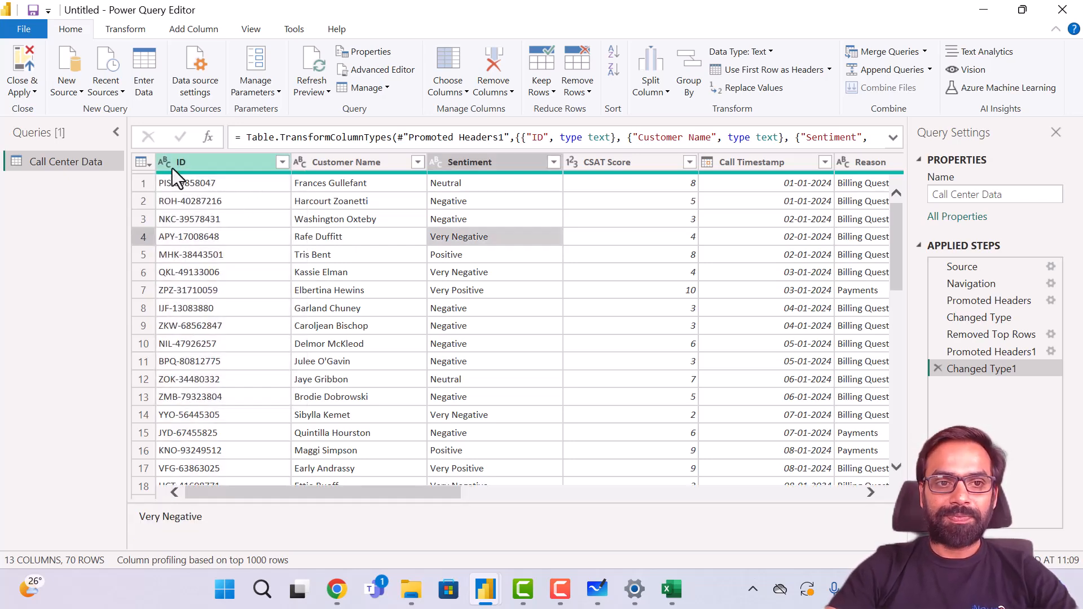
left_click(211, 166)
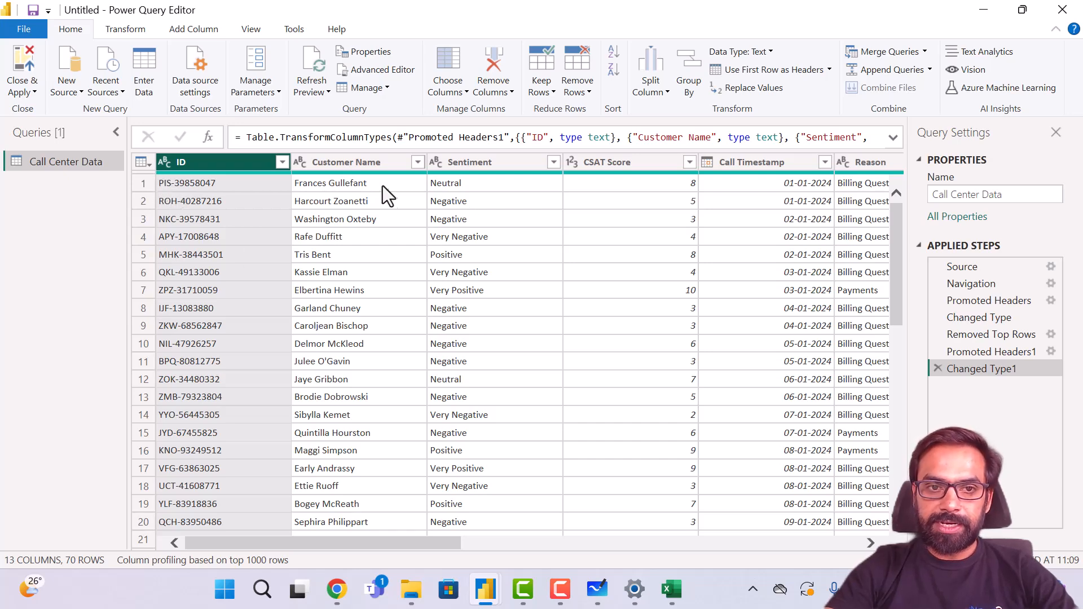
- Review the detected data types of the remaining columns, from Sentiment across to Call Duration (Minutes) and Call Center
mouse_move(488, 173)
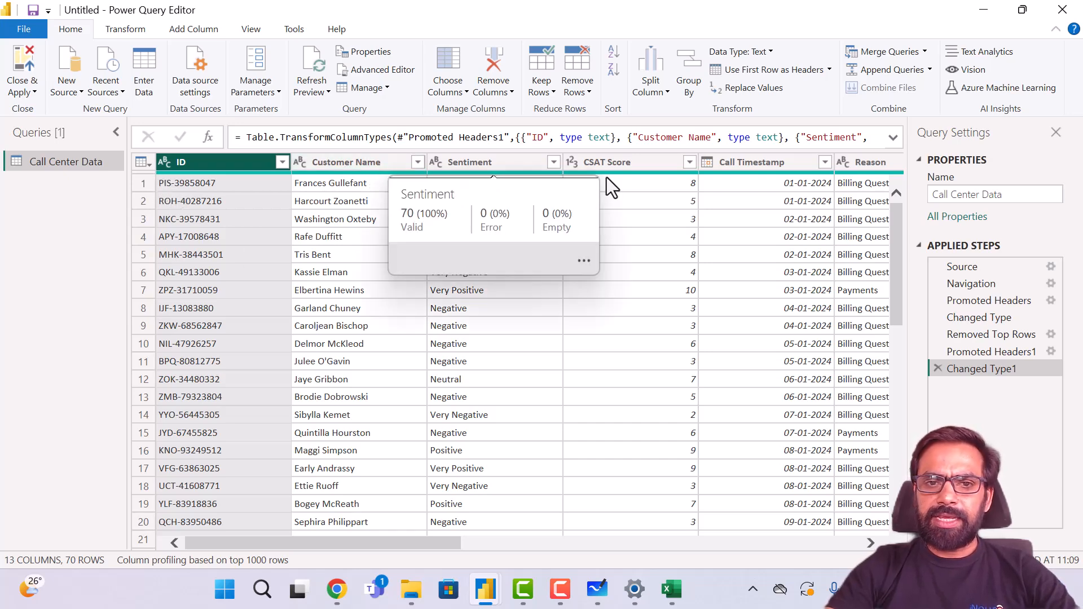
scroll(742, 247, "right", 5)
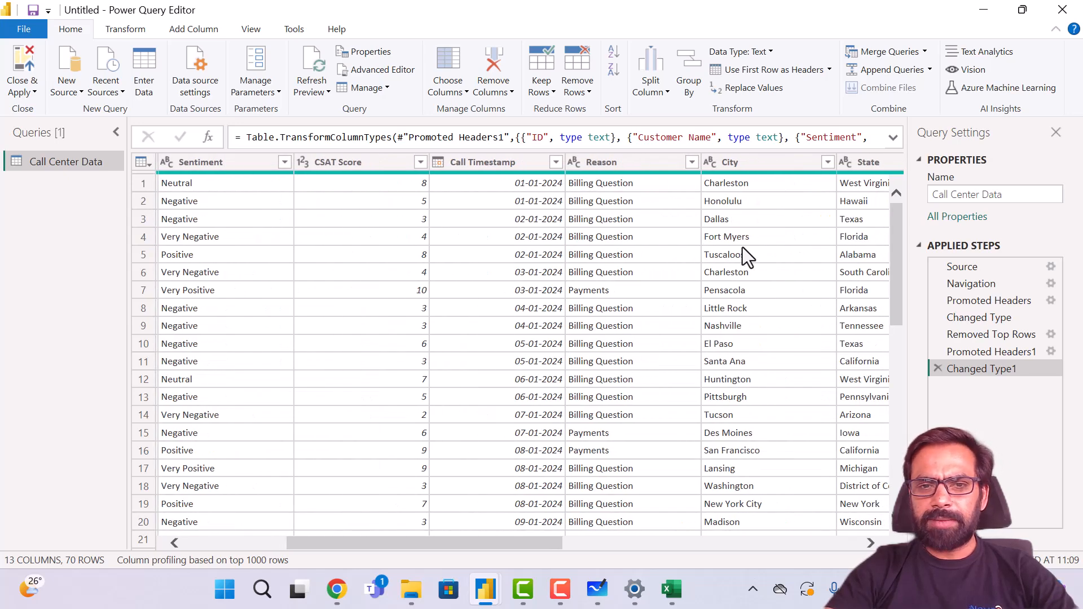
scroll(742, 247, "right", 4)
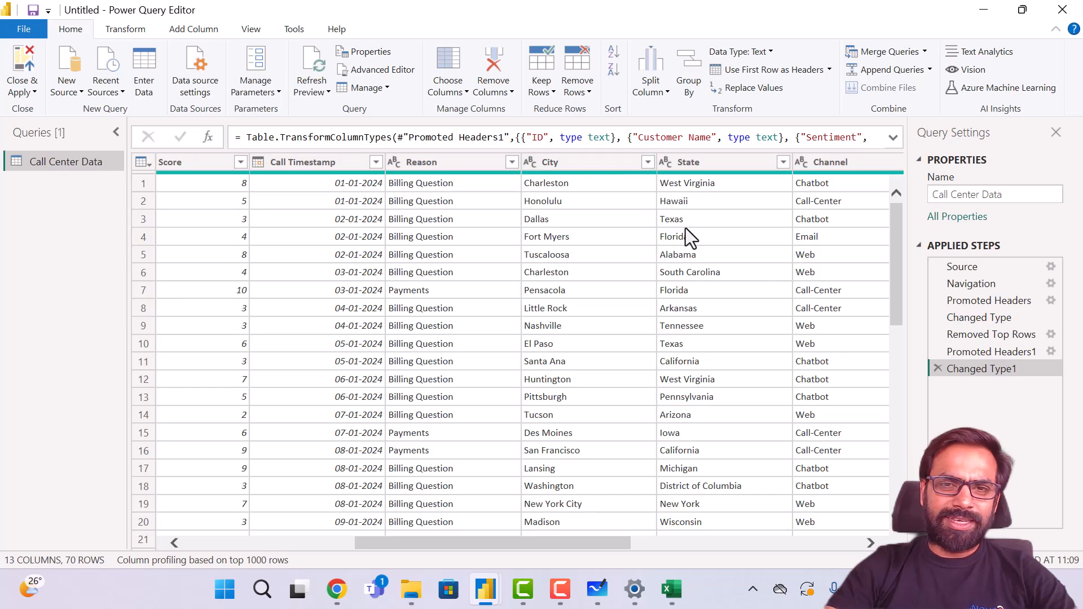
scroll(686, 228, "right", 5)
scroll(634, 233, "right", 5)
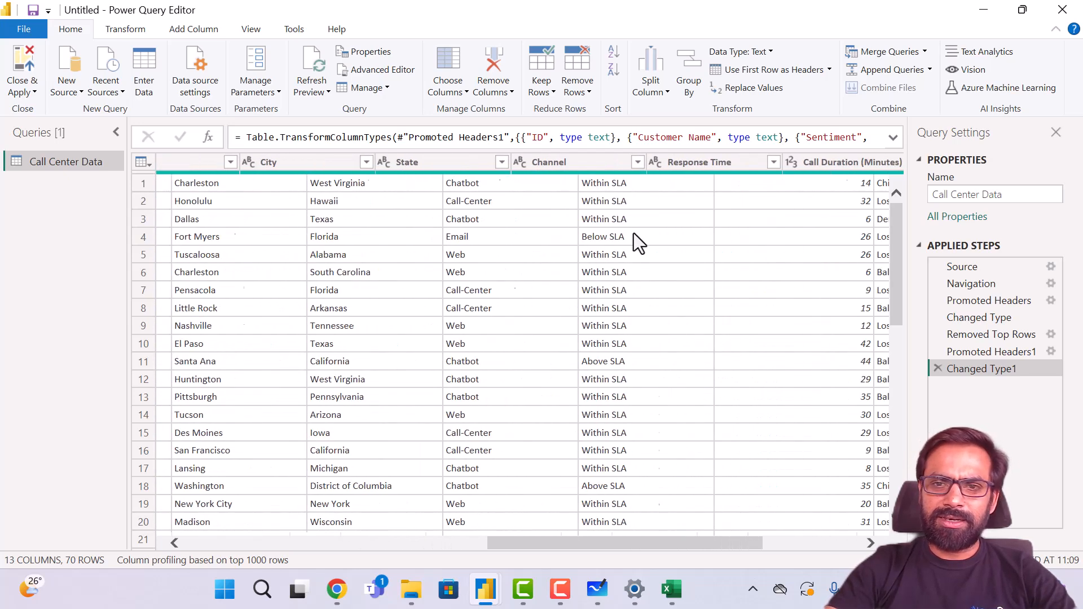
scroll(637, 225, "right", 2)
left_click(554, 171)
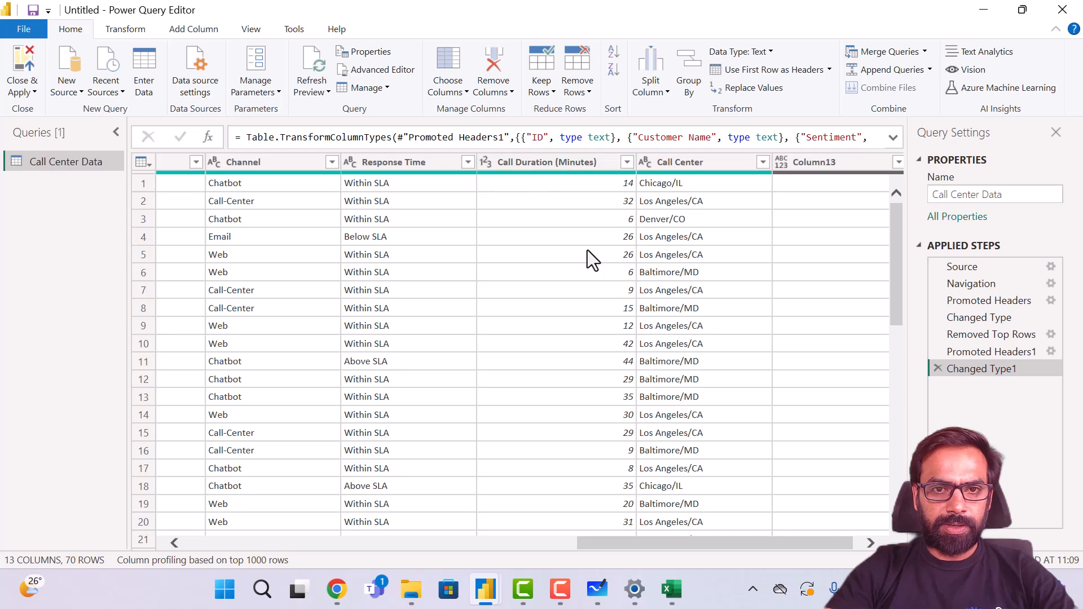
left_click(699, 168)
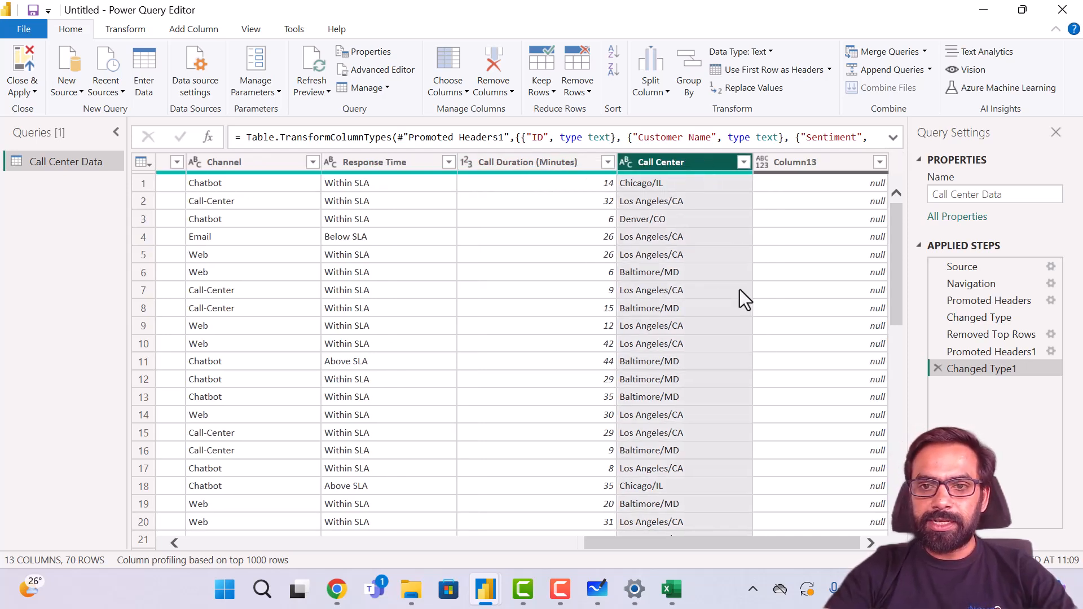
- Check the filter values of Column13 and apply its filter with all values selected
left_click(817, 164)
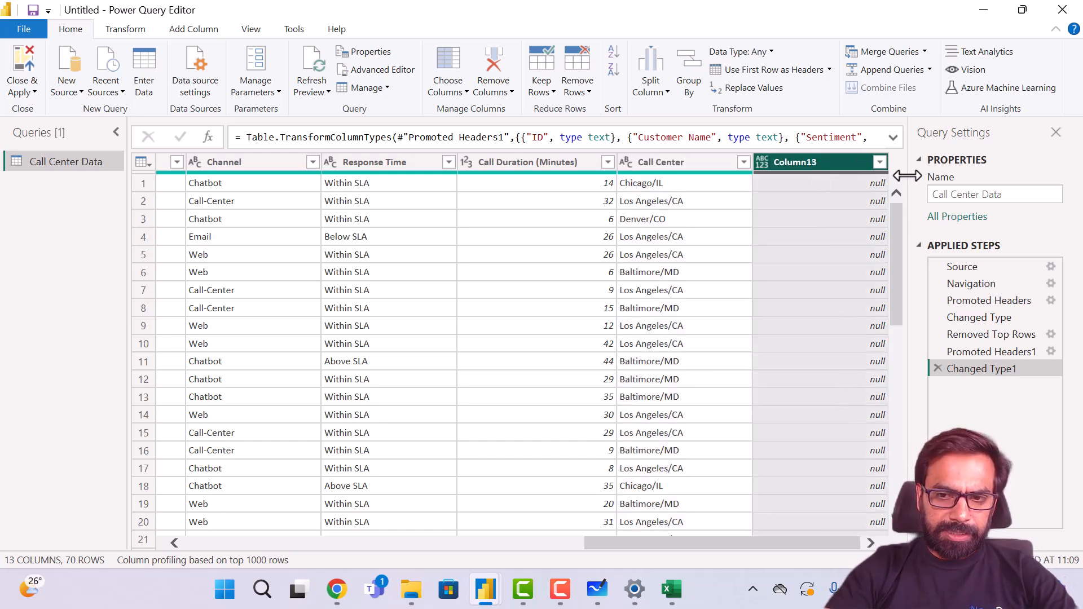
left_click(880, 162)
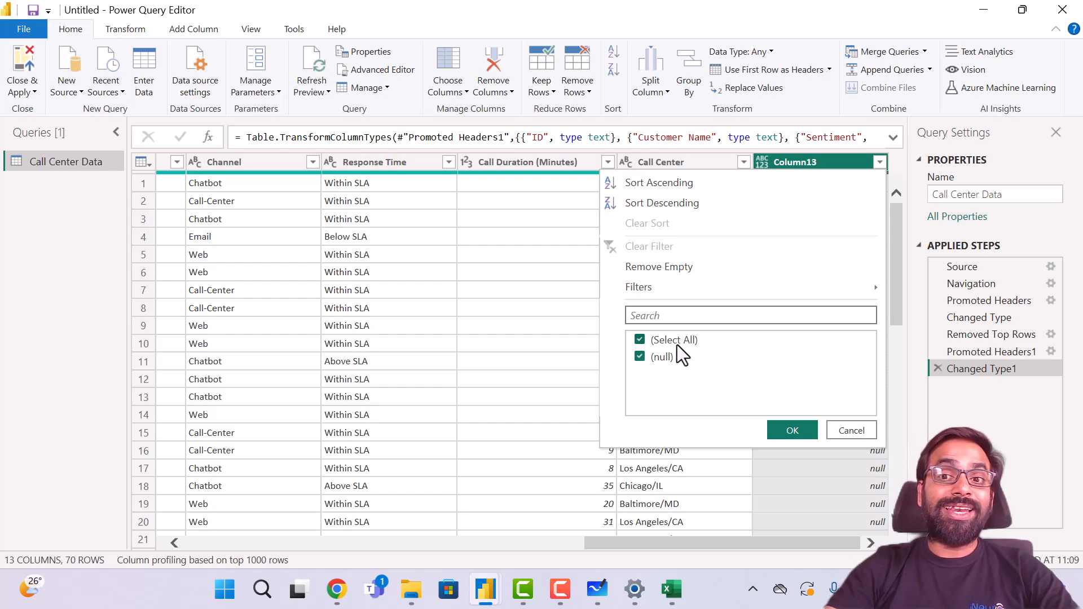
left_click(797, 438)
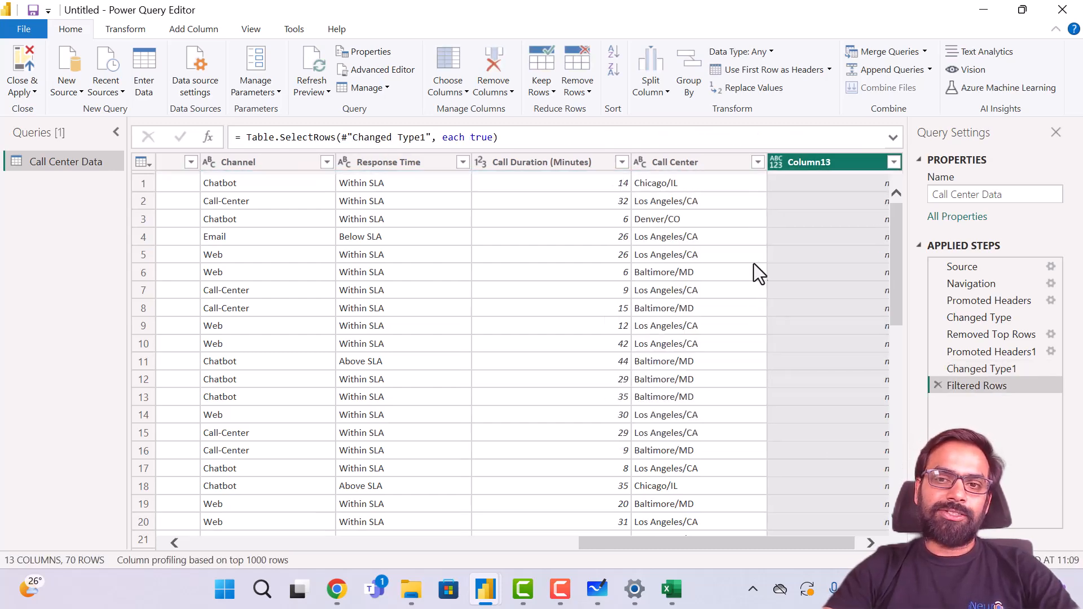
- Select Column13 and look over the options for removing columns without applying any
right_click(826, 164)
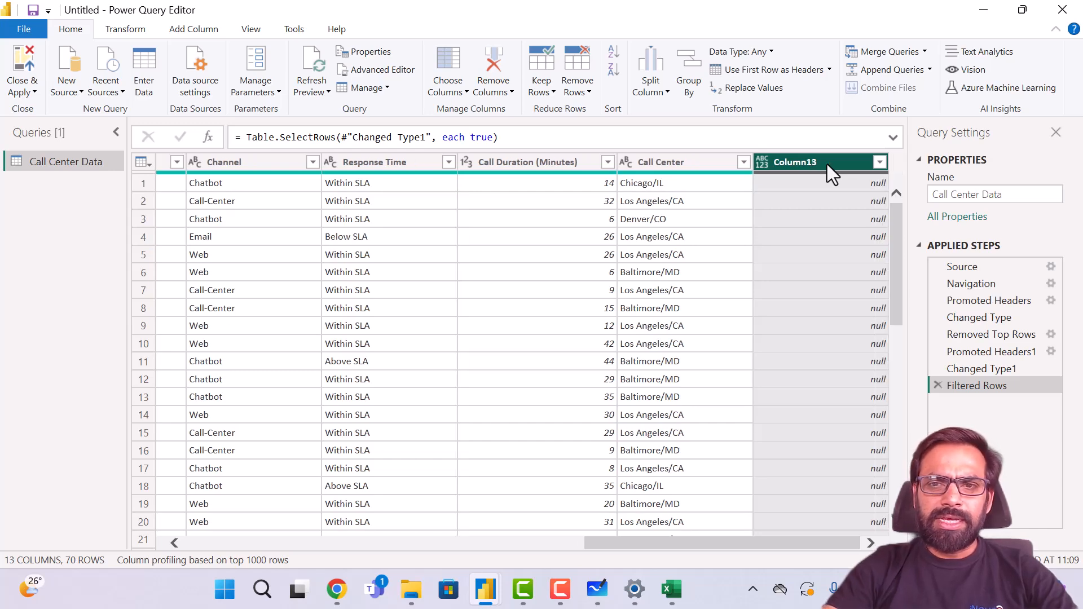
left_click(784, 232)
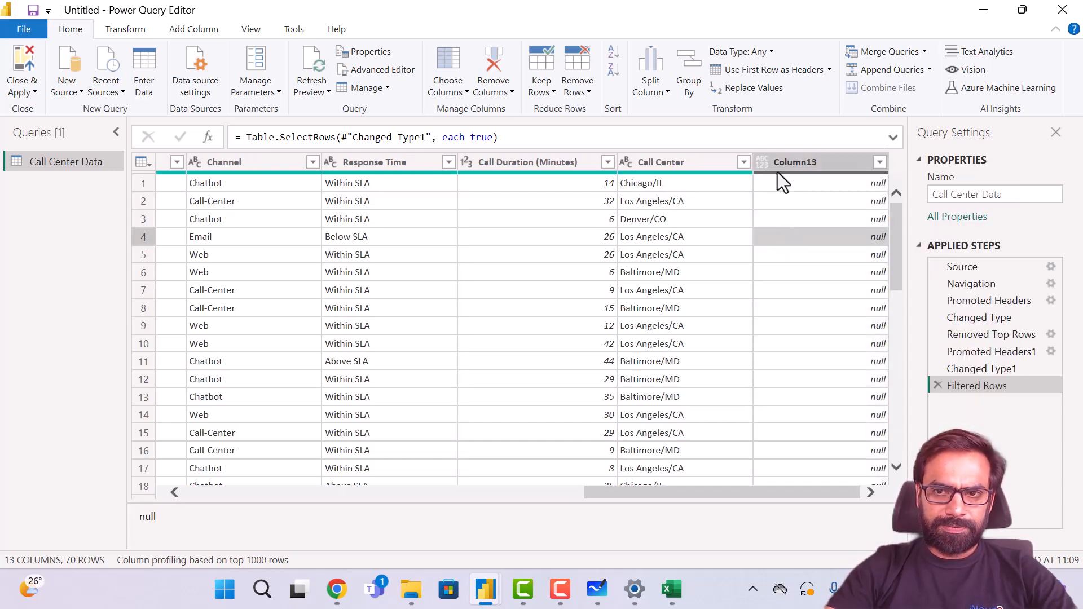
left_click(805, 158)
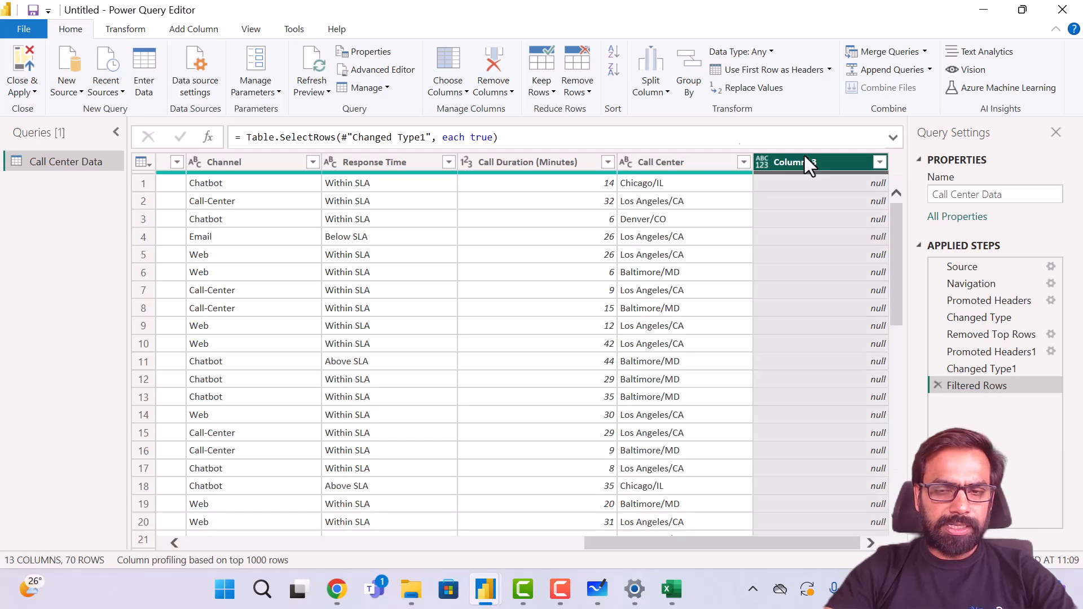
left_click(509, 88)
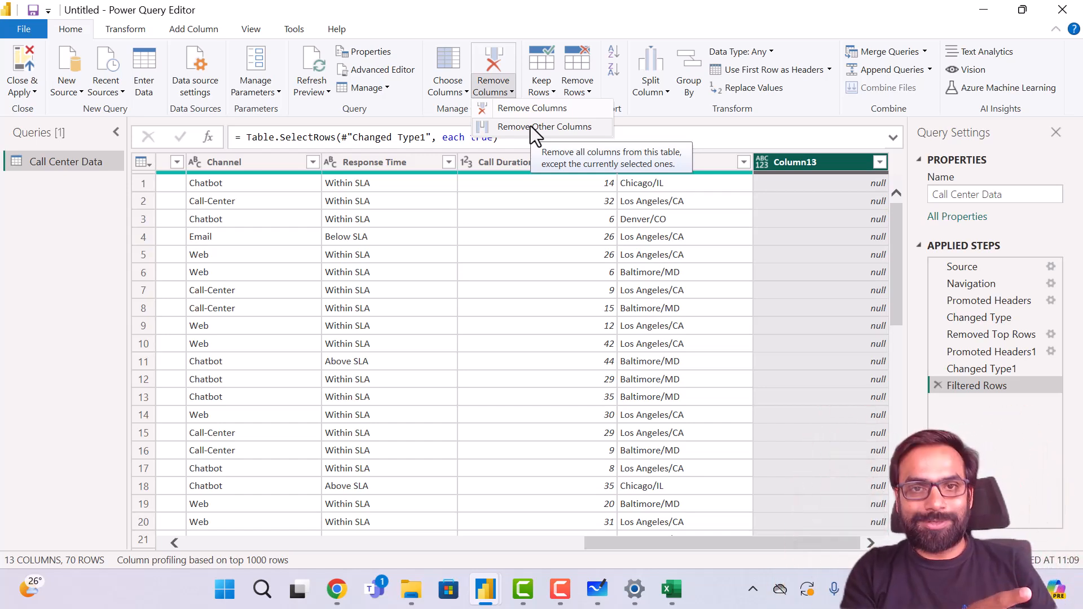
left_click(823, 240)
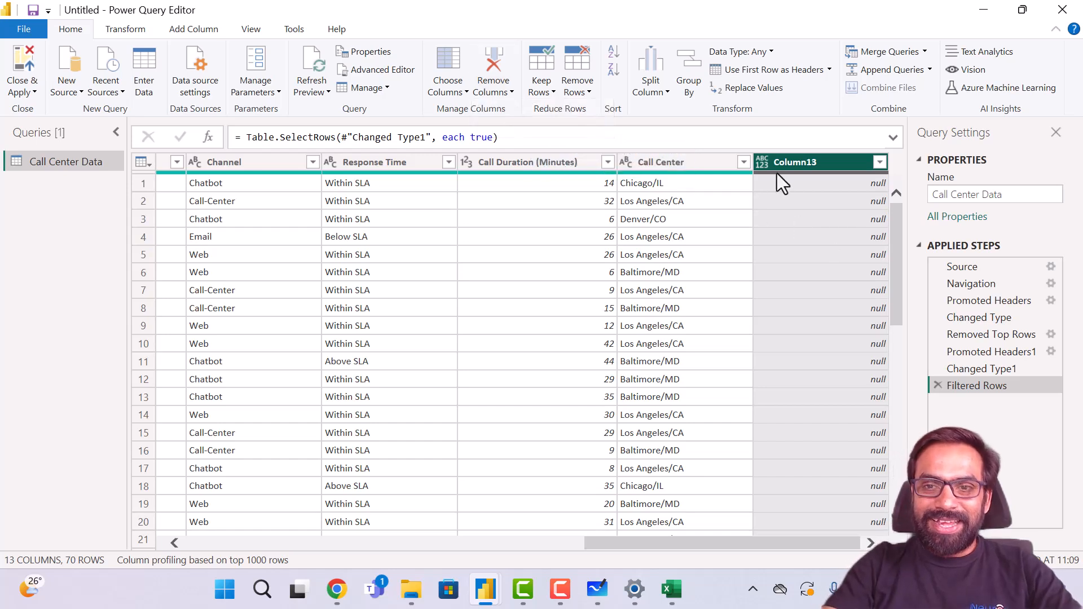
- Remove all columns other than Column13 from the query
left_click(623, 218)
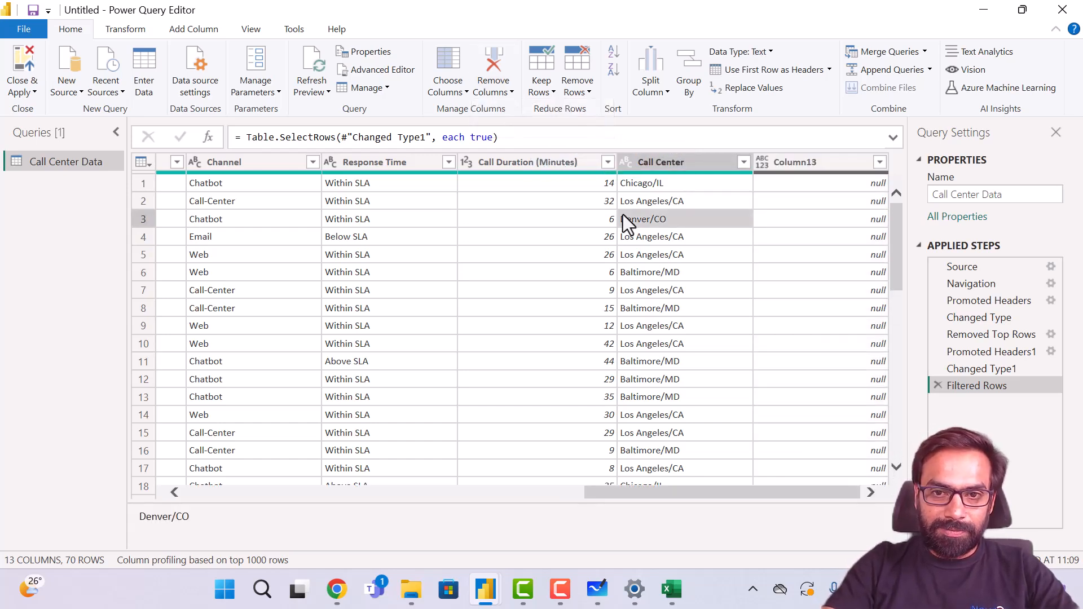
left_click(806, 162)
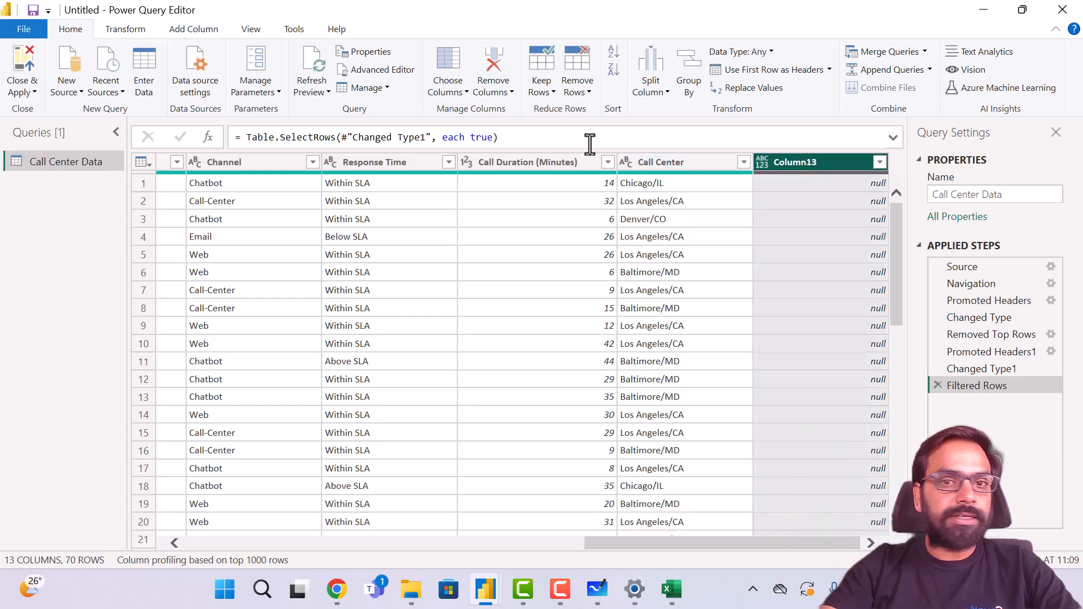
left_click(459, 93)
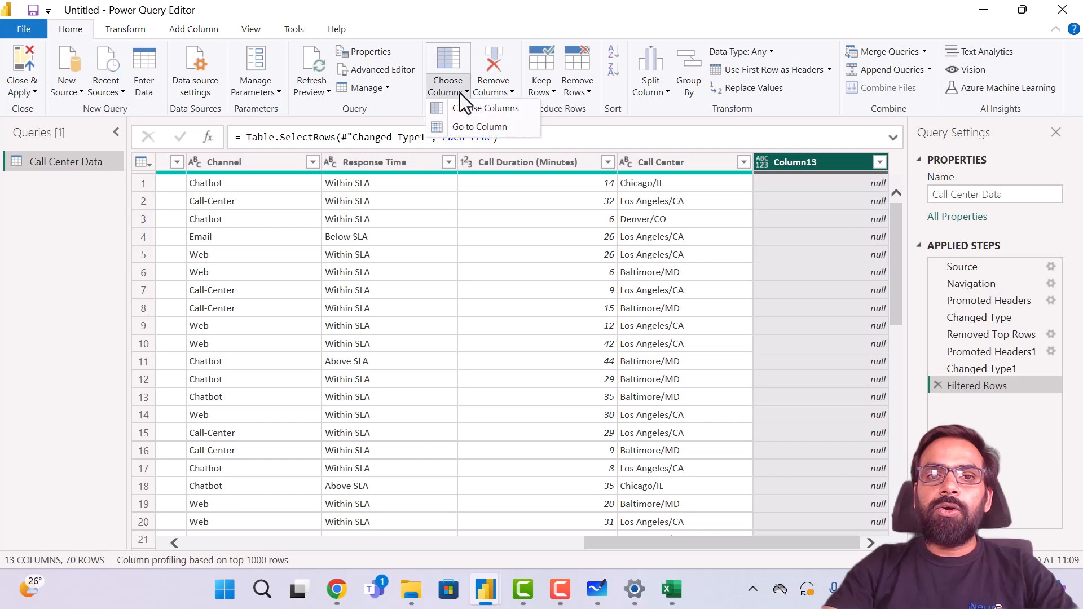
left_click(499, 92)
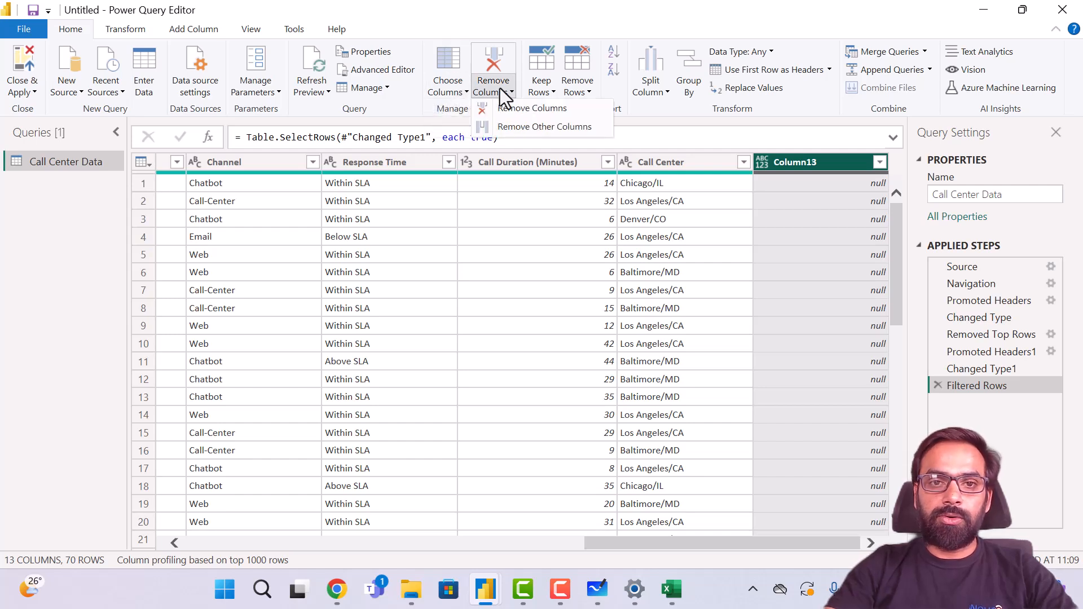
left_click(530, 129)
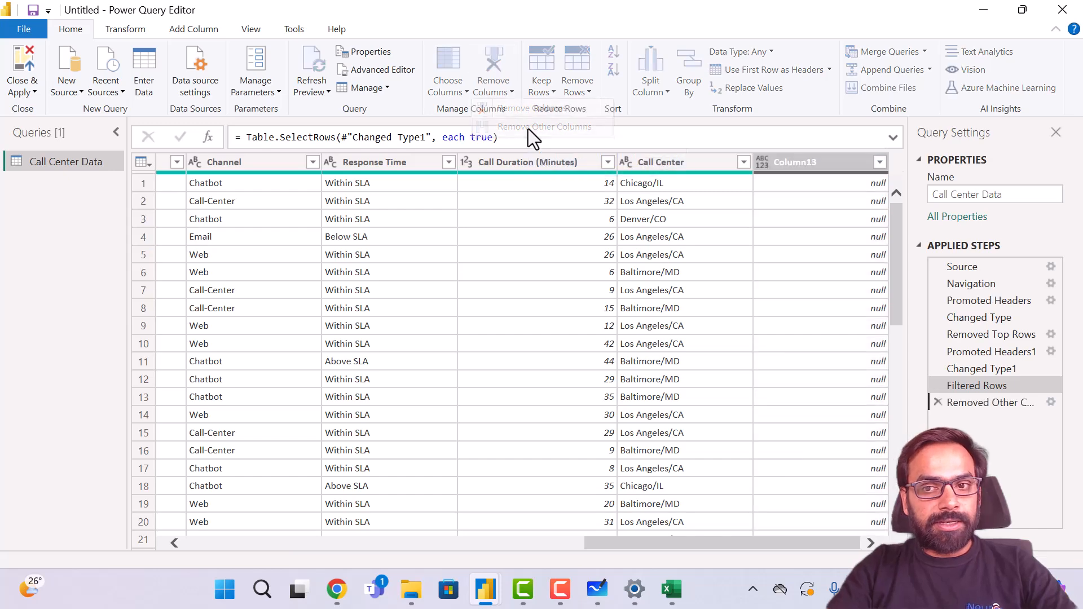
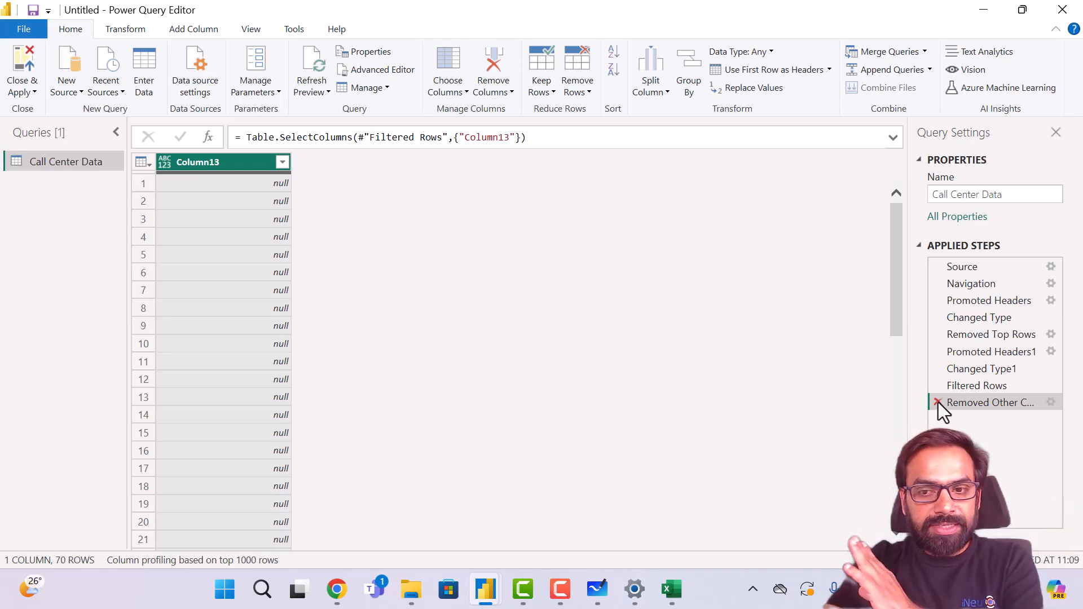
- Delete the applied step that removed all columns other than Column13
left_click(937, 401)
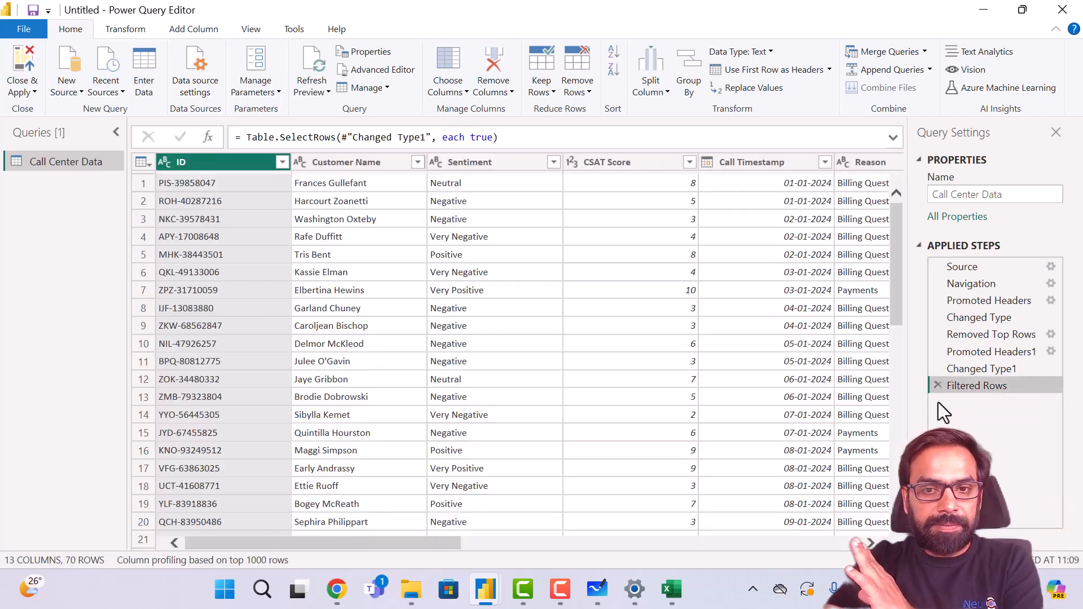
left_click(759, 255)
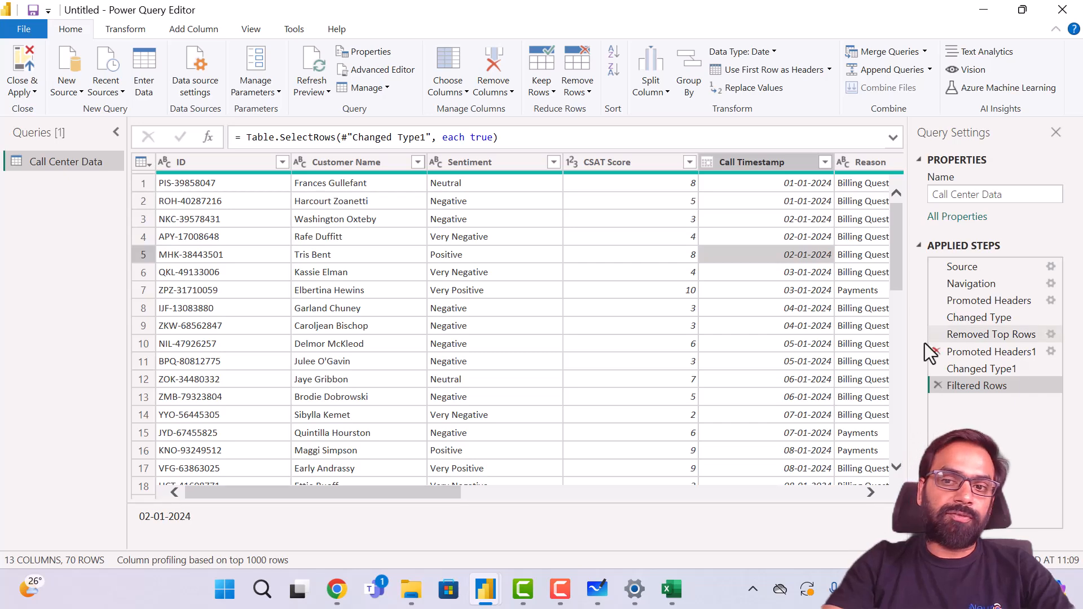
- Remove Column13 from the Call Center Data query
scroll(789, 272, "right", 3)
scroll(790, 273, "right", 10)
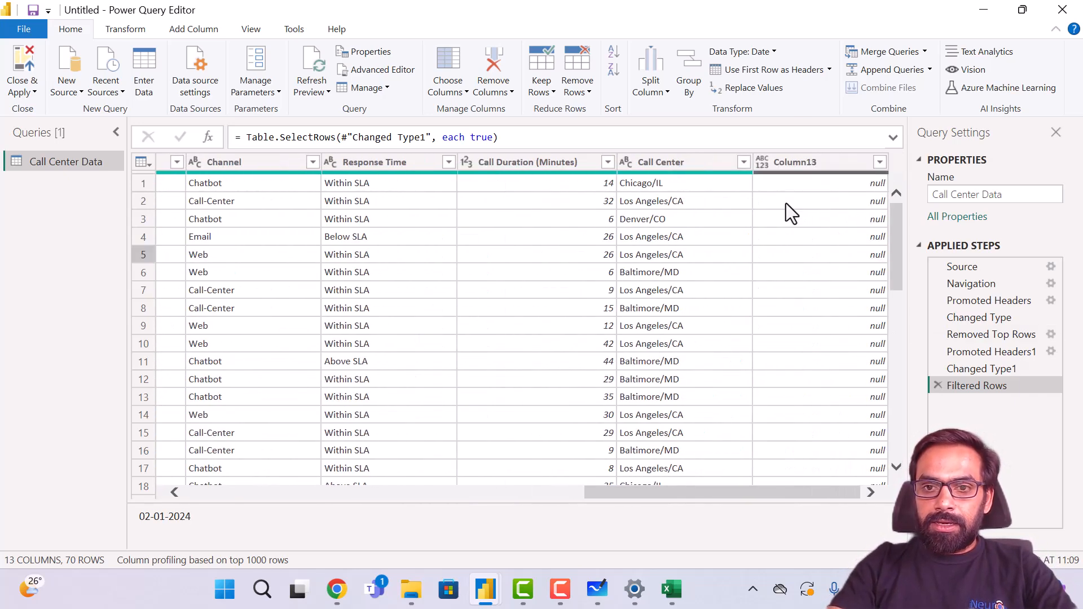
left_click(814, 163)
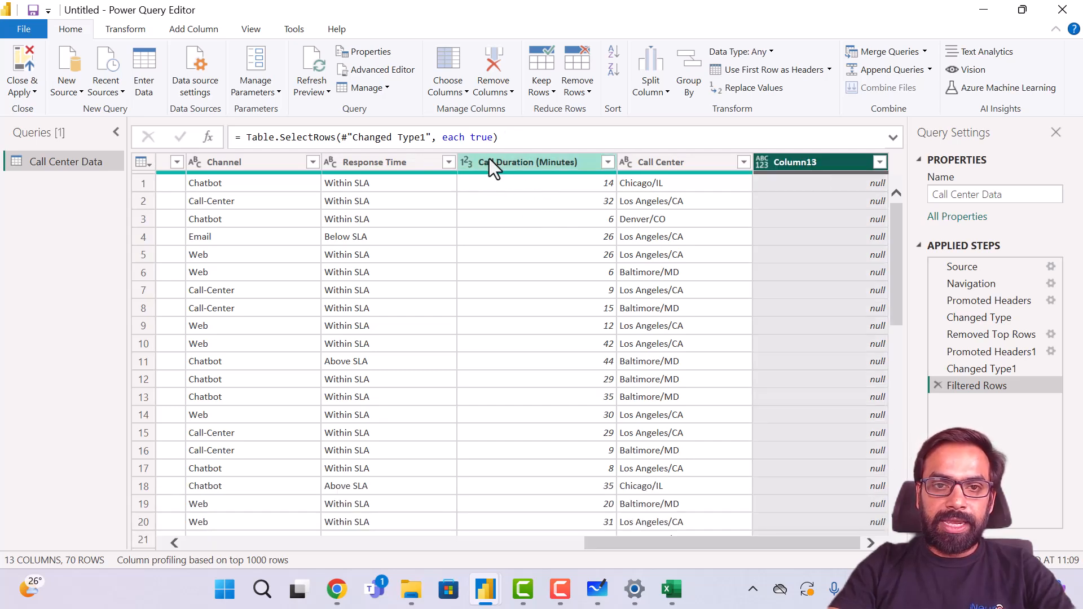
left_click(506, 95)
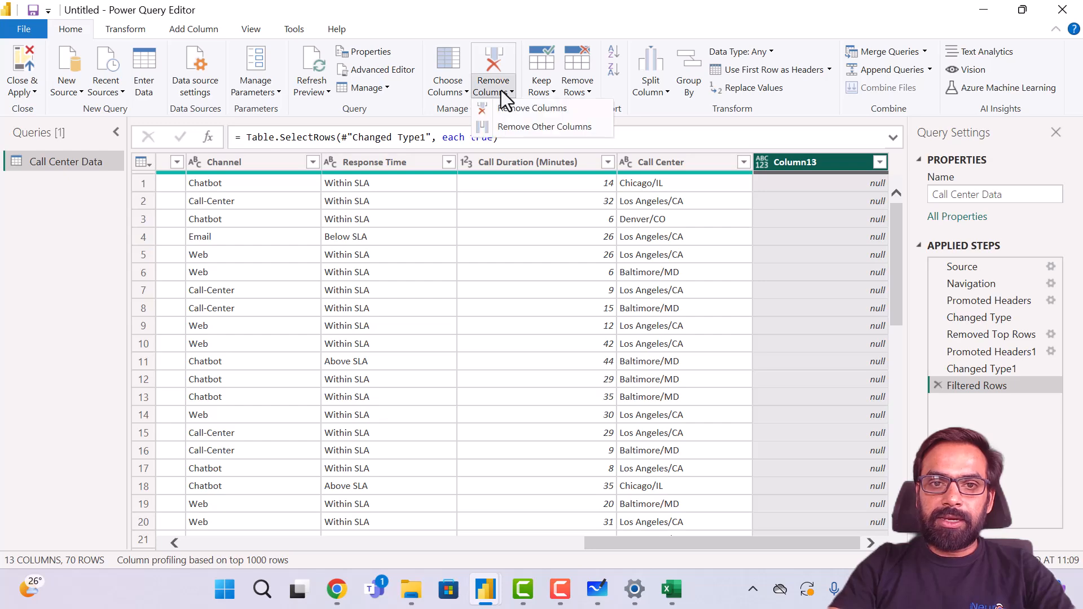
left_click(533, 114)
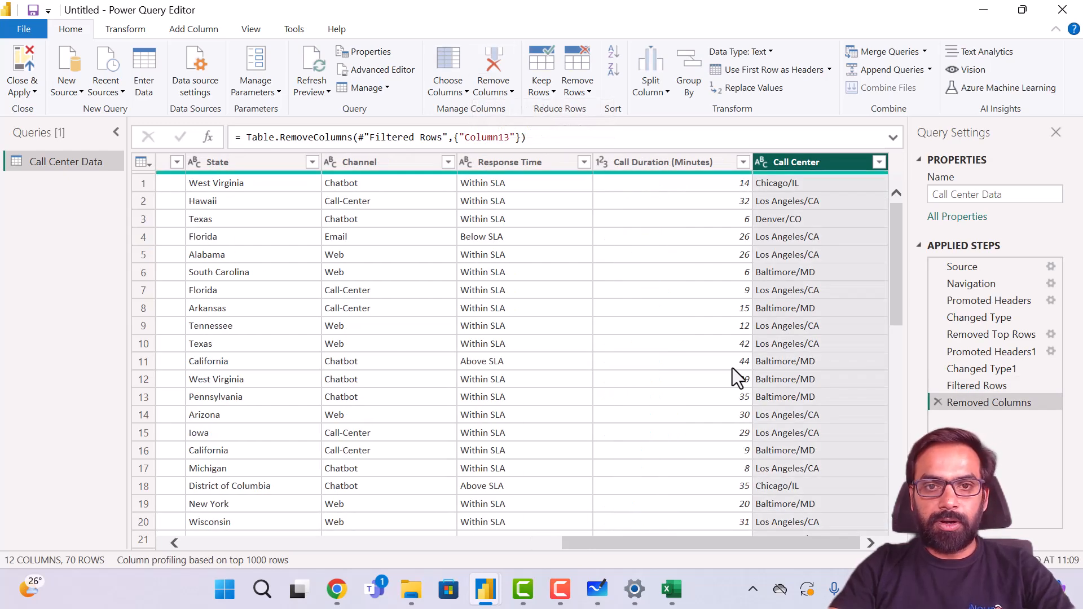
left_click(560, 590)
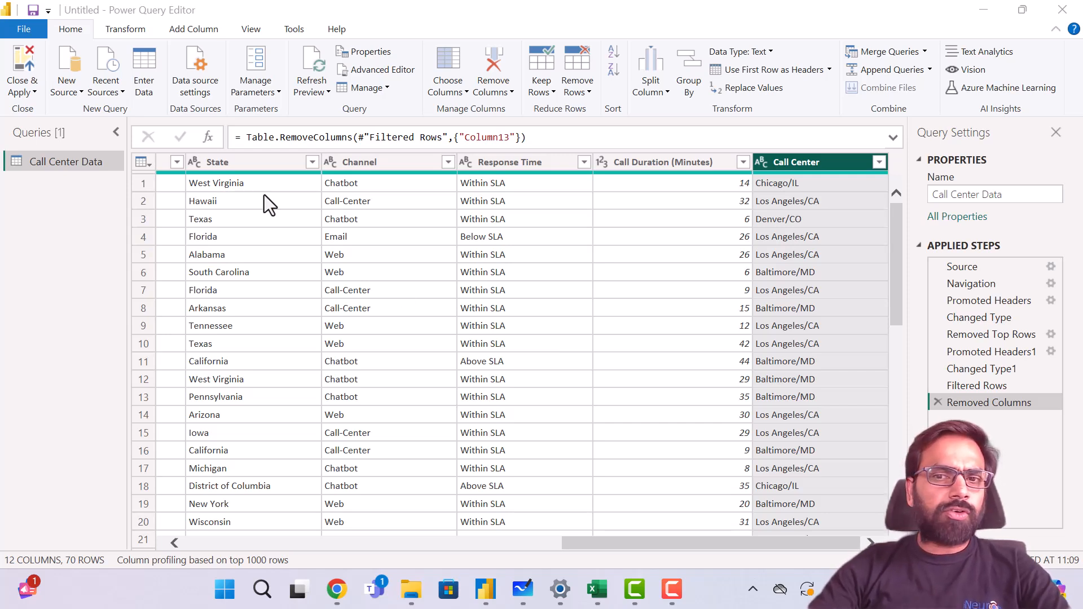
scroll(313, 259, "left", 10)
right_click(314, 259)
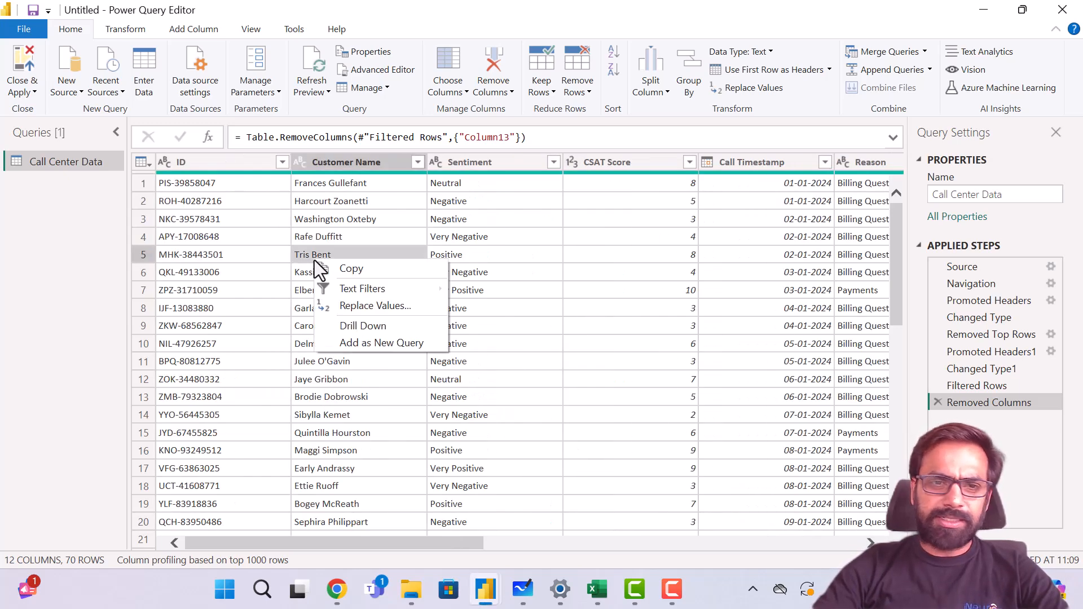
left_click(239, 235)
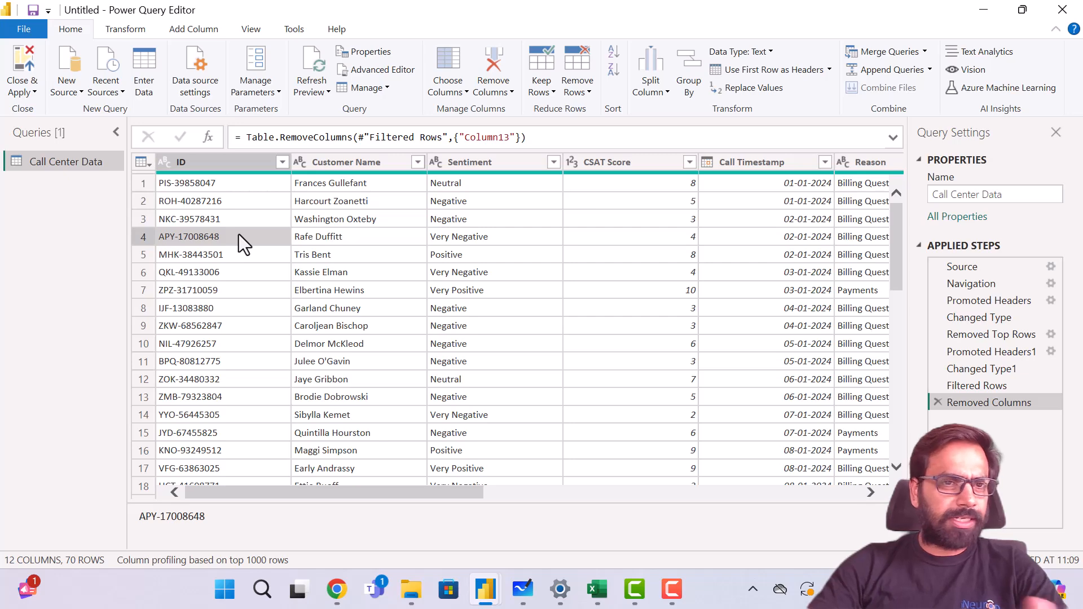
- Turn on column distribution in the data preview and examine the distinct and unique values of the ID and Sentiment columns
left_click(252, 31)
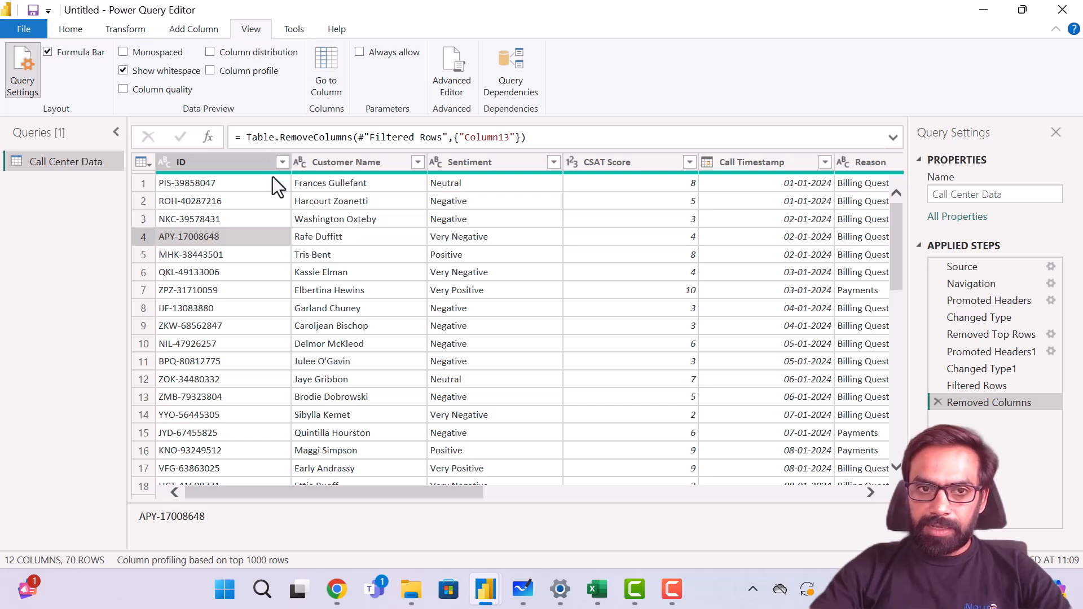
left_click(210, 52)
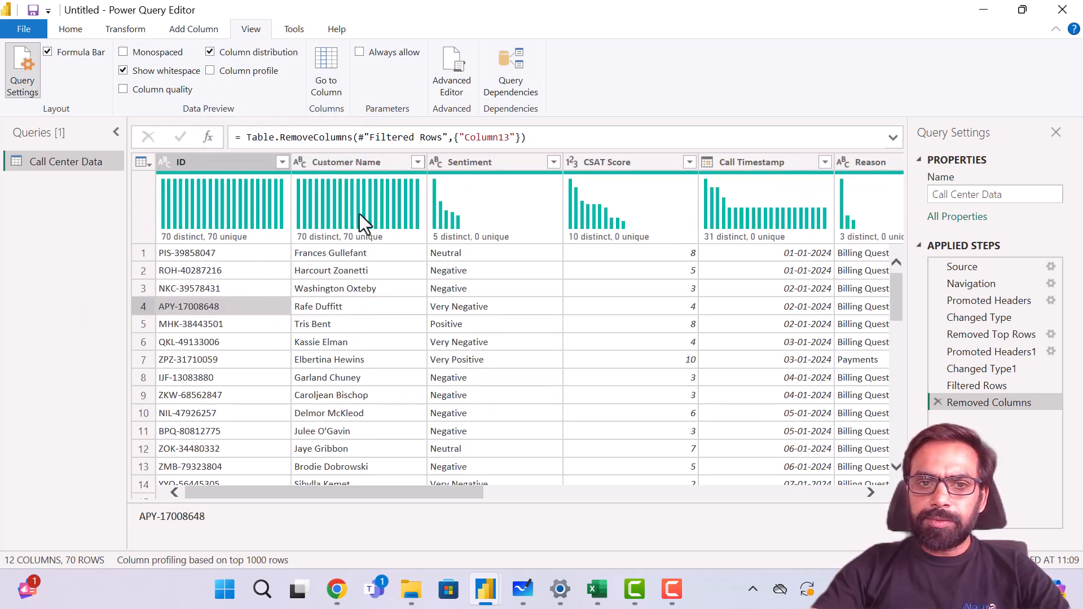
mouse_move(175, 241)
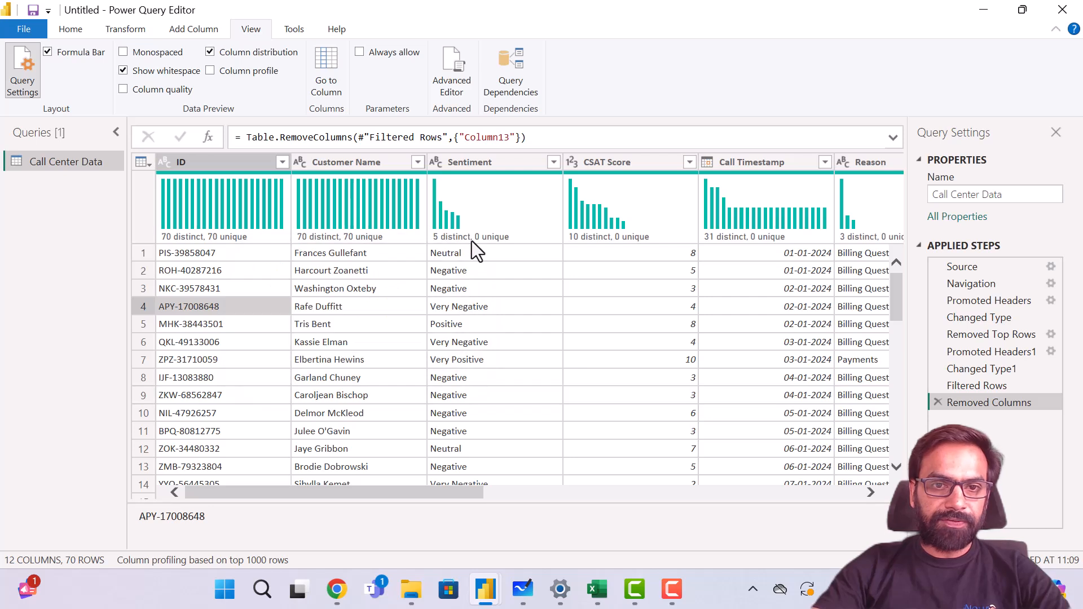
mouse_move(498, 243)
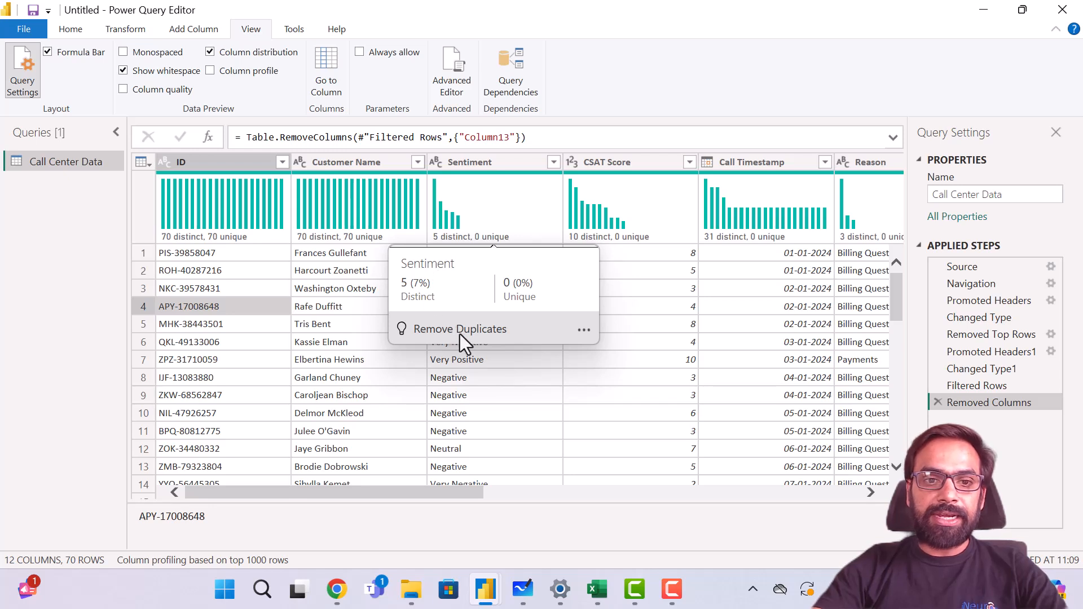
left_click(347, 353)
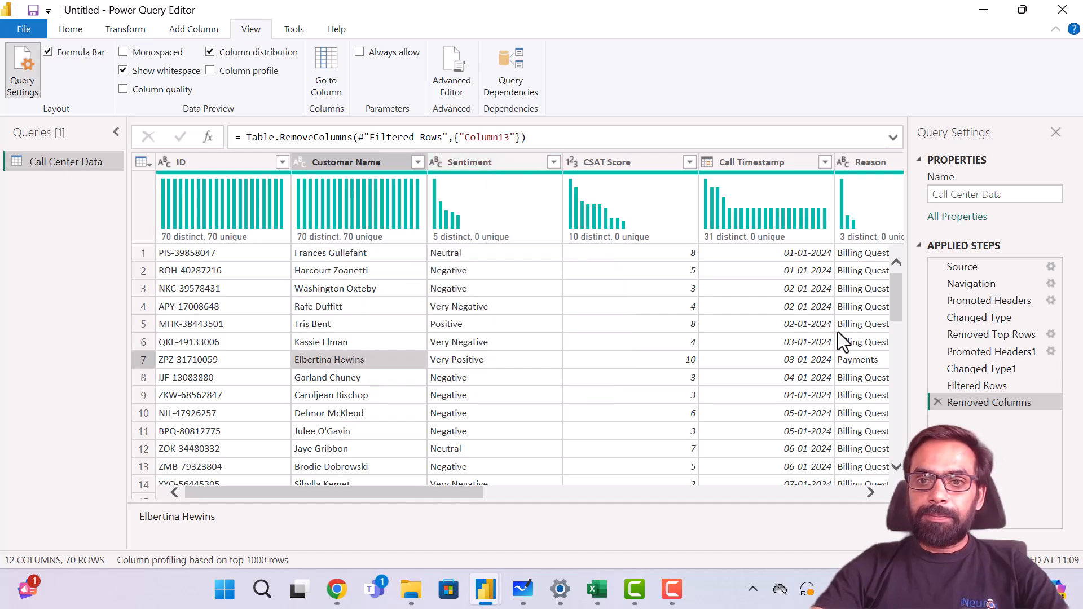
- Examine the value distributions of the other columns, from CSAT Score and City across to Call Center, and recheck the ID column
scroll(838, 331, "right", 3)
scroll(838, 331, "right", 2)
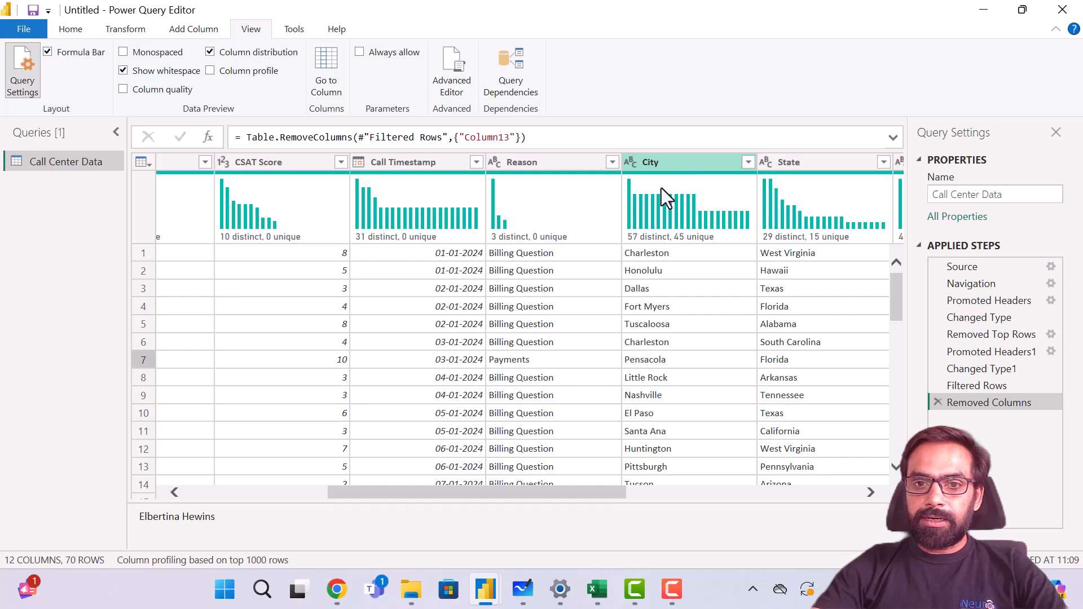
mouse_move(648, 243)
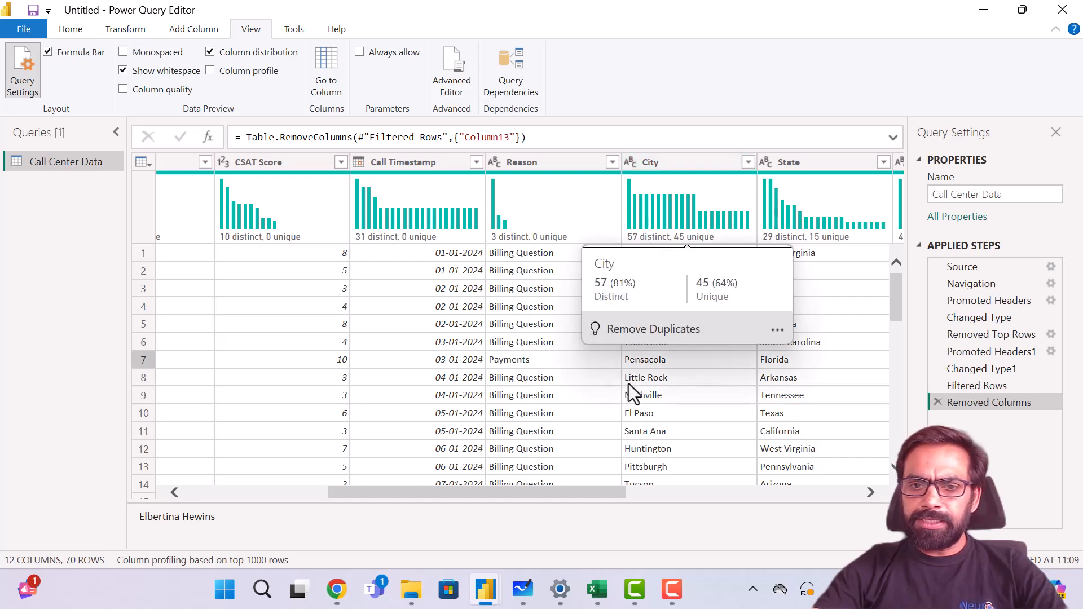
scroll(761, 350, "right", 3)
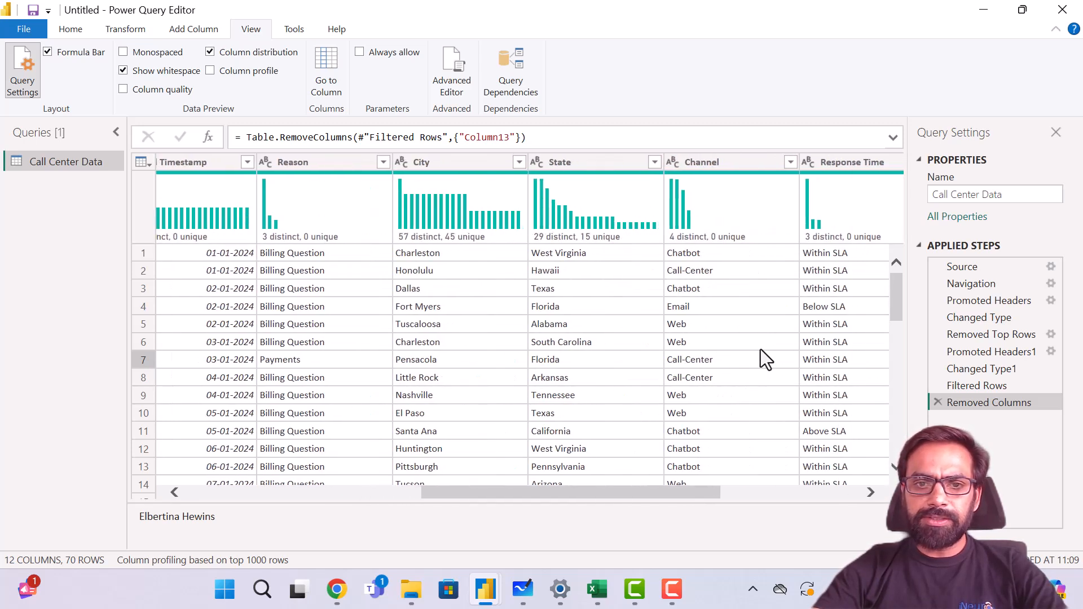
scroll(760, 350, "right", 3)
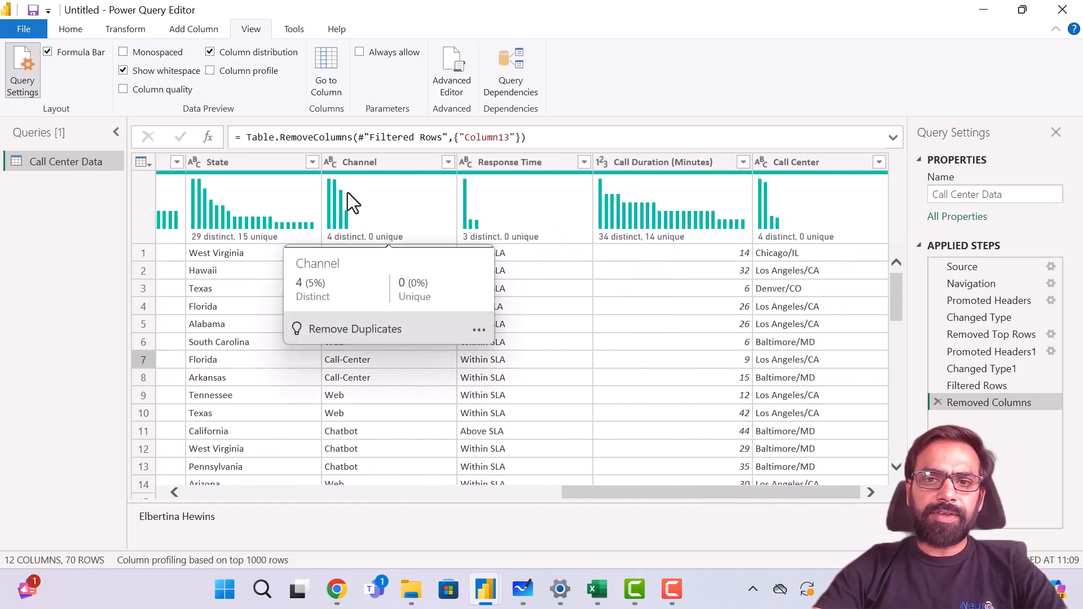
mouse_move(821, 230)
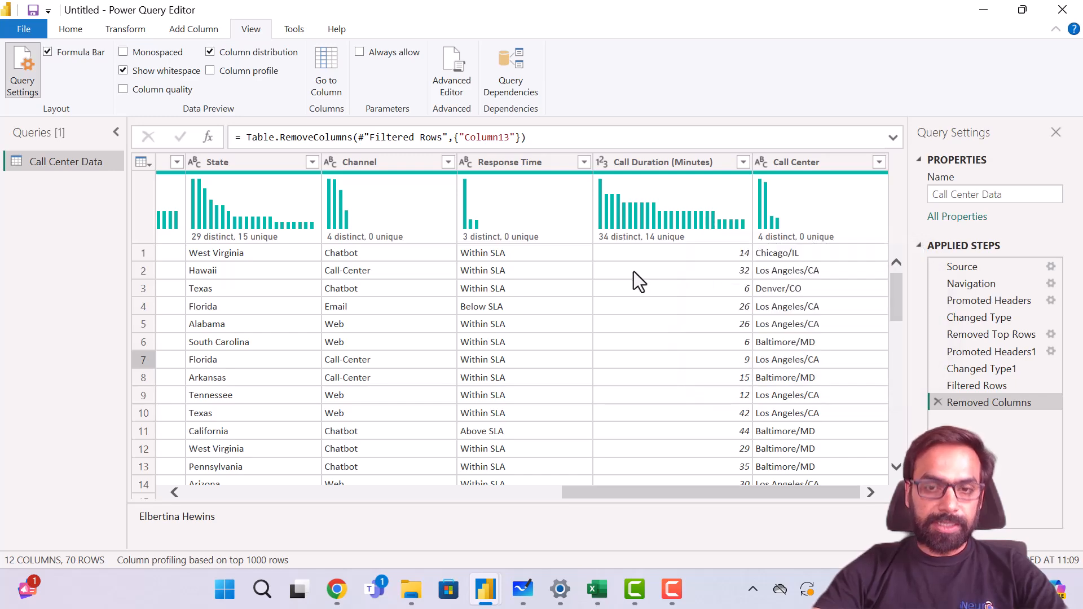
scroll(634, 272, "left", 10)
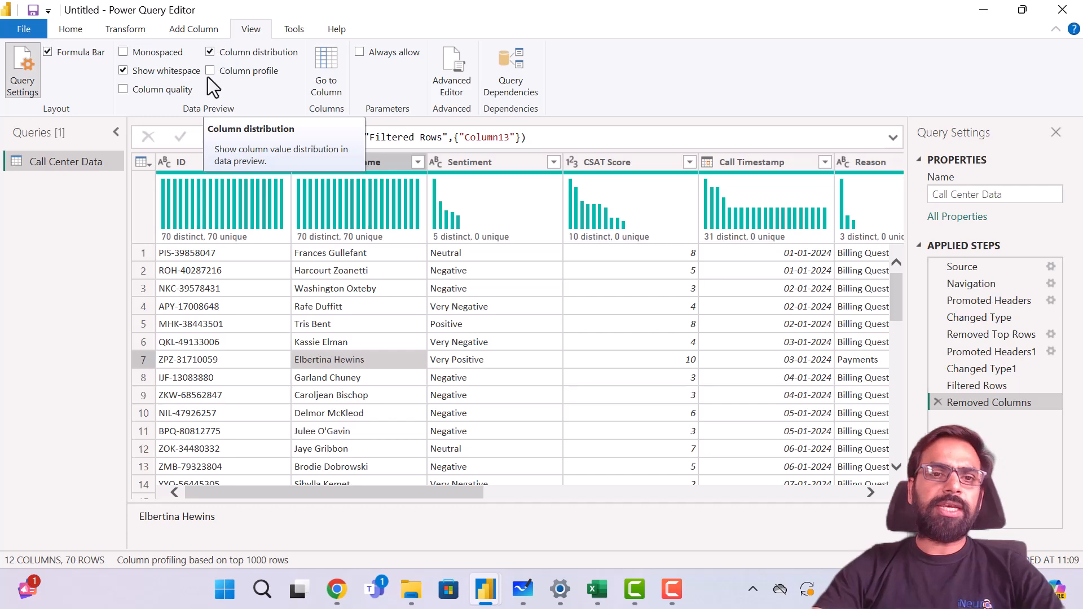
scroll(447, 347, "right", 5)
scroll(447, 346, "right", 4)
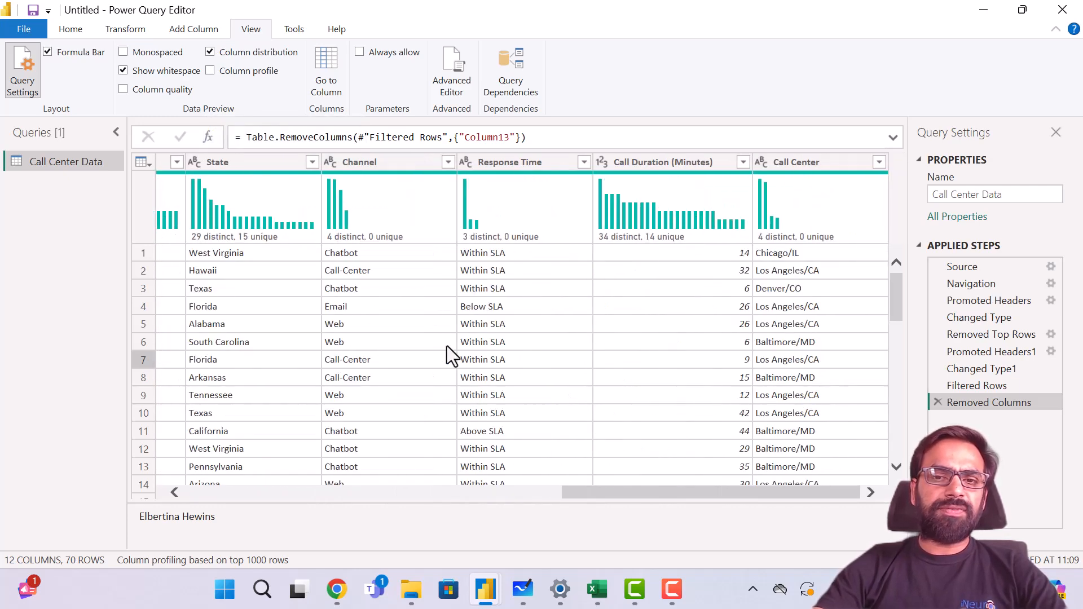
scroll(446, 346, "left", 9)
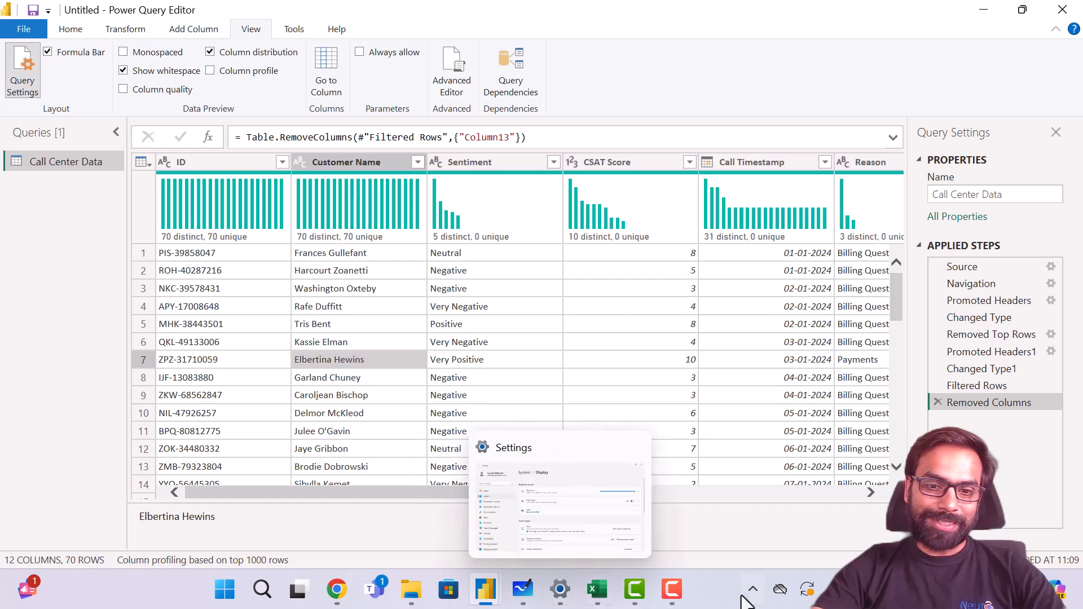
left_click(671, 589)
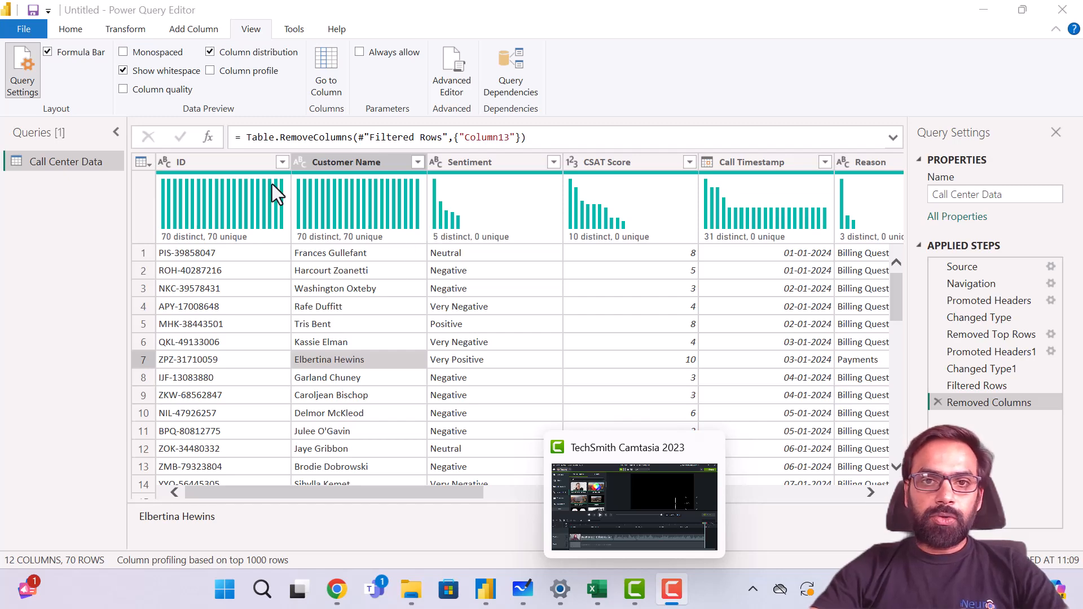
mouse_move(272, 184)
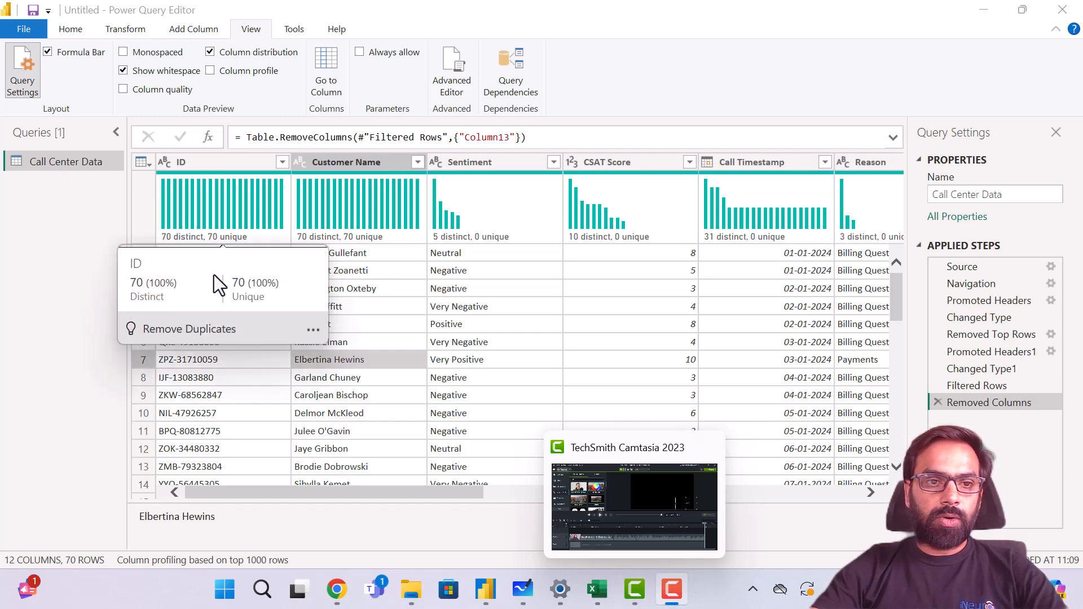
- Turn off column distribution and turn on the column profile, displaying it for the ID column
left_click(210, 52)
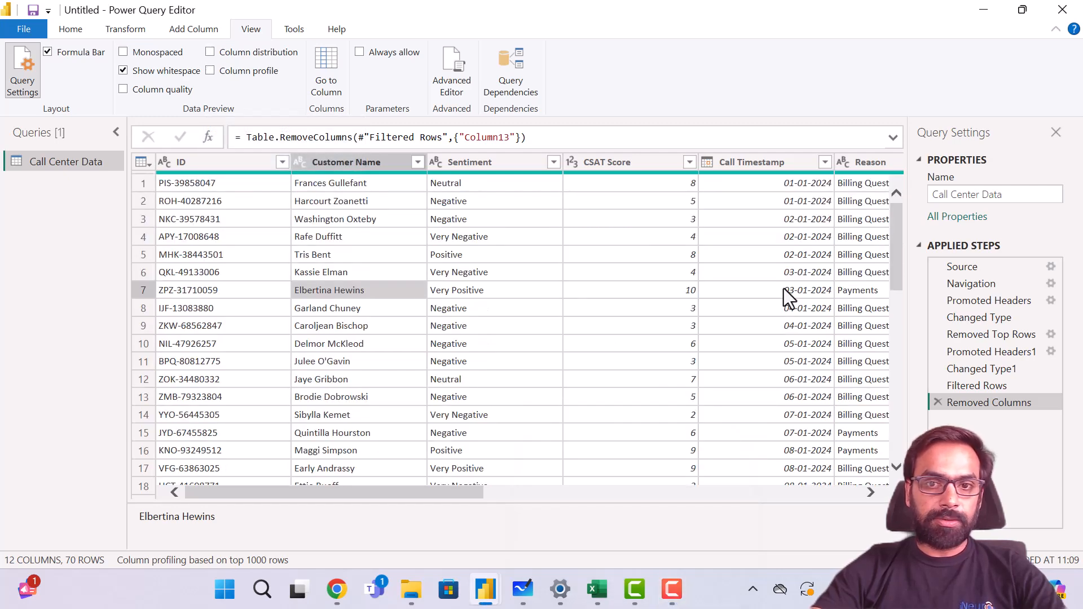
left_click(210, 71)
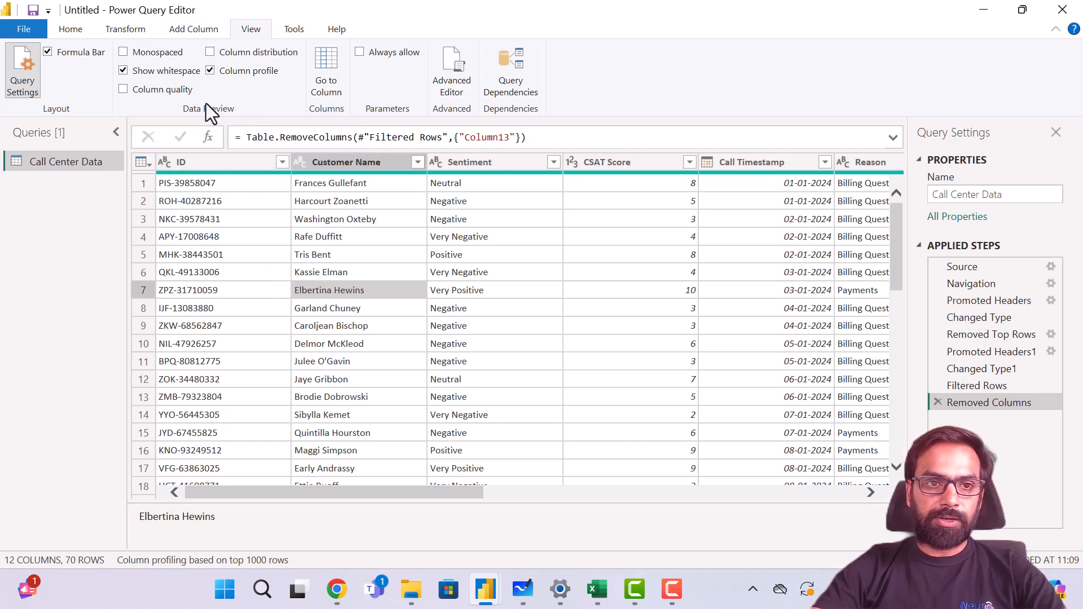
left_click(239, 174)
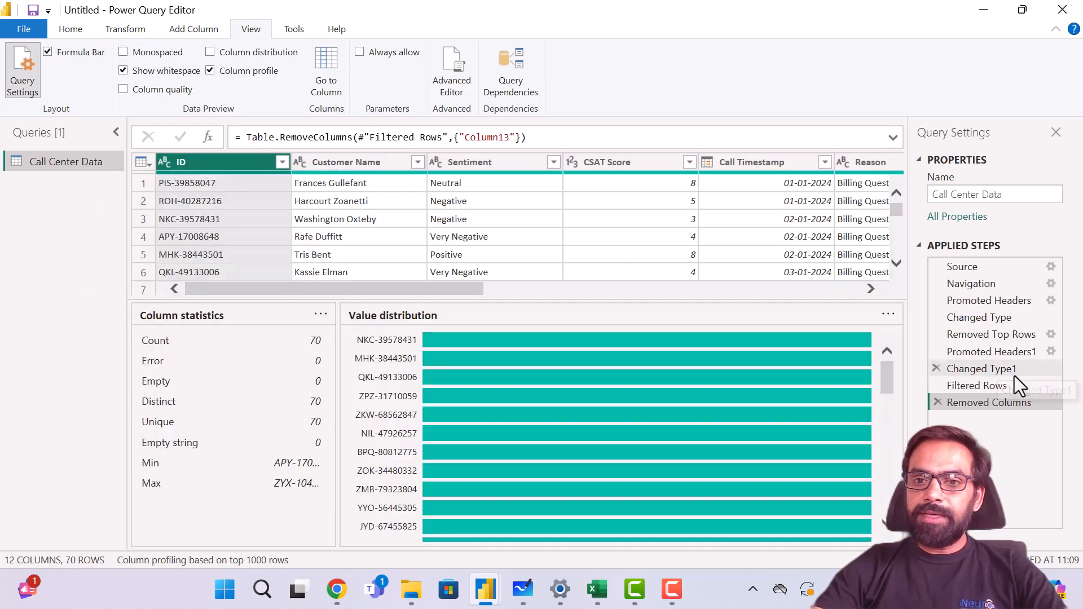
- Check the options of the ID column's value distribution and review its statistics and listed values
left_click(887, 313)
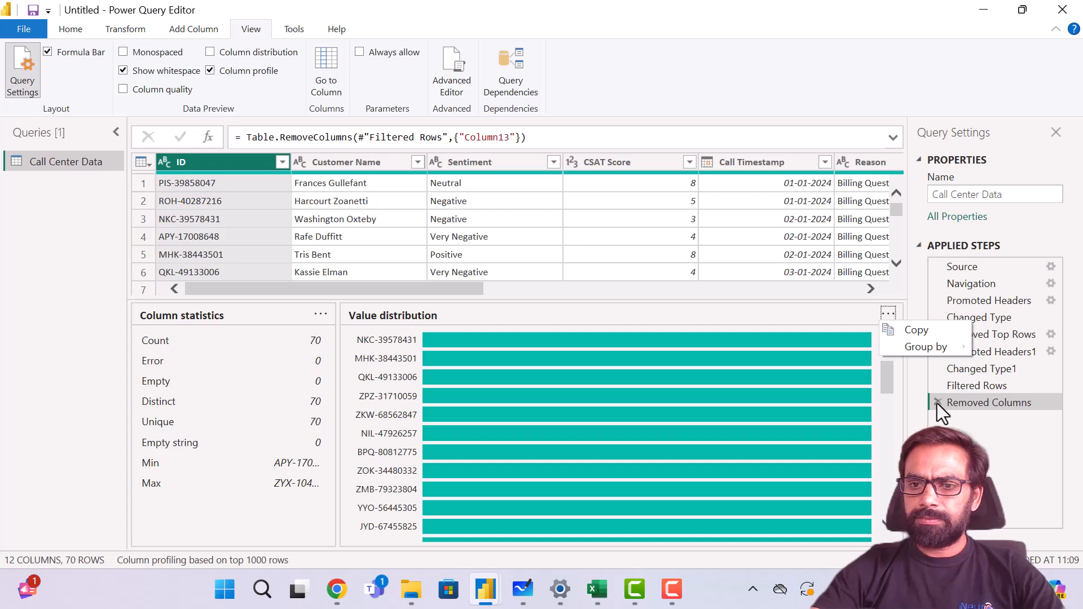
left_click(699, 202)
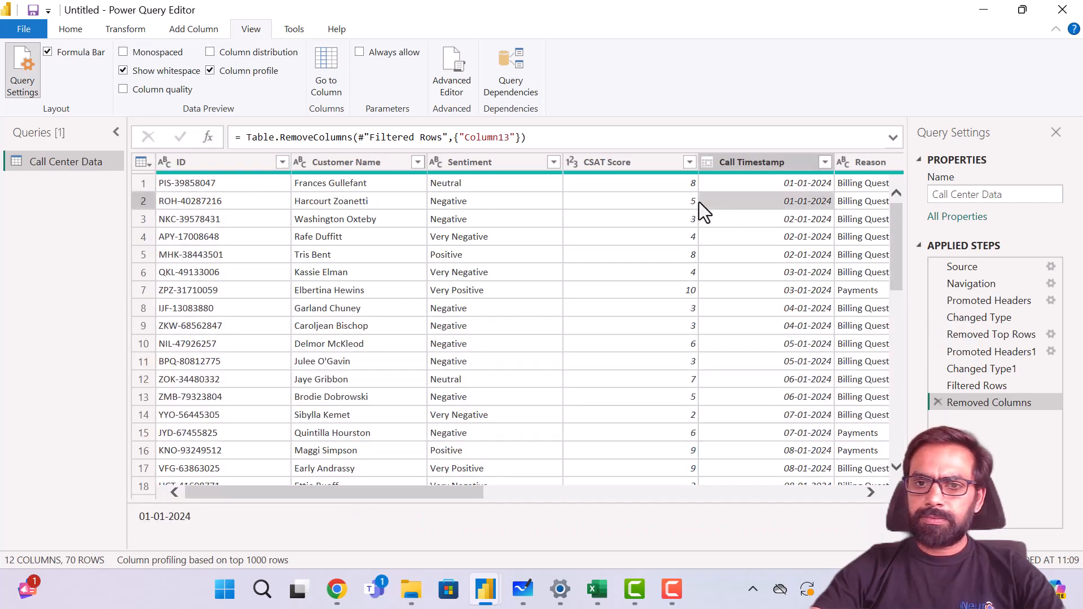
left_click(229, 162)
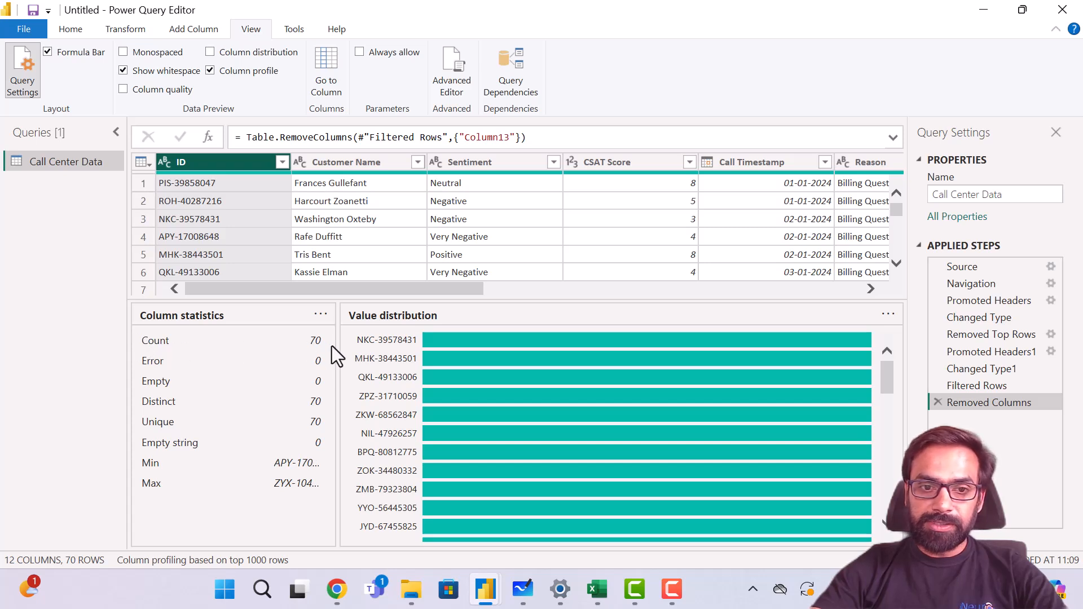
scroll(394, 486, "down", 3)
scroll(394, 486, "down", 3)
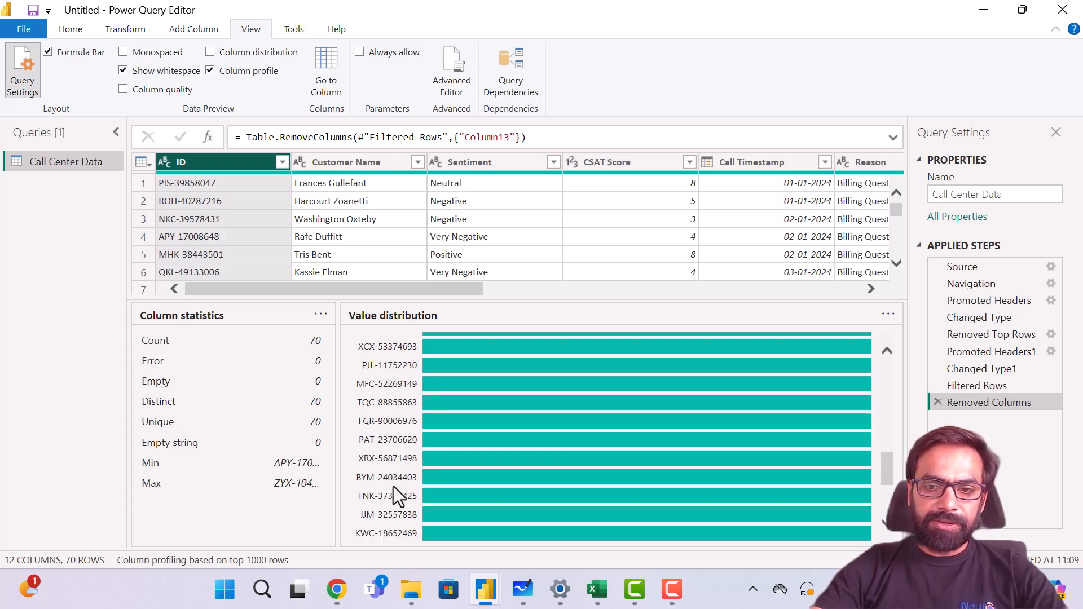
- Review the column statistics and value distribution of the Customer Name column
left_click(497, 234)
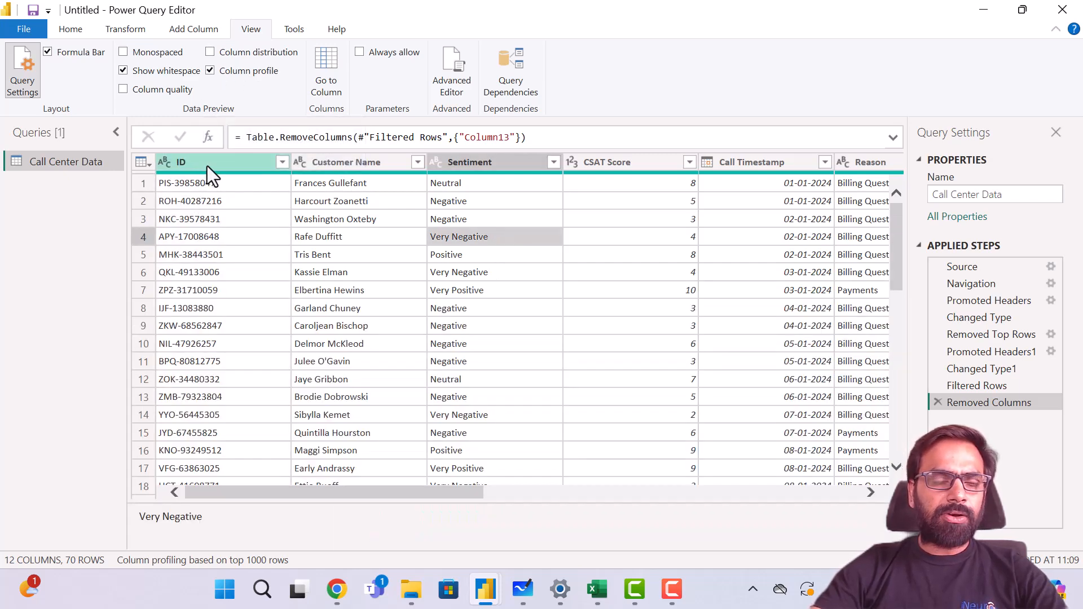
left_click(346, 164)
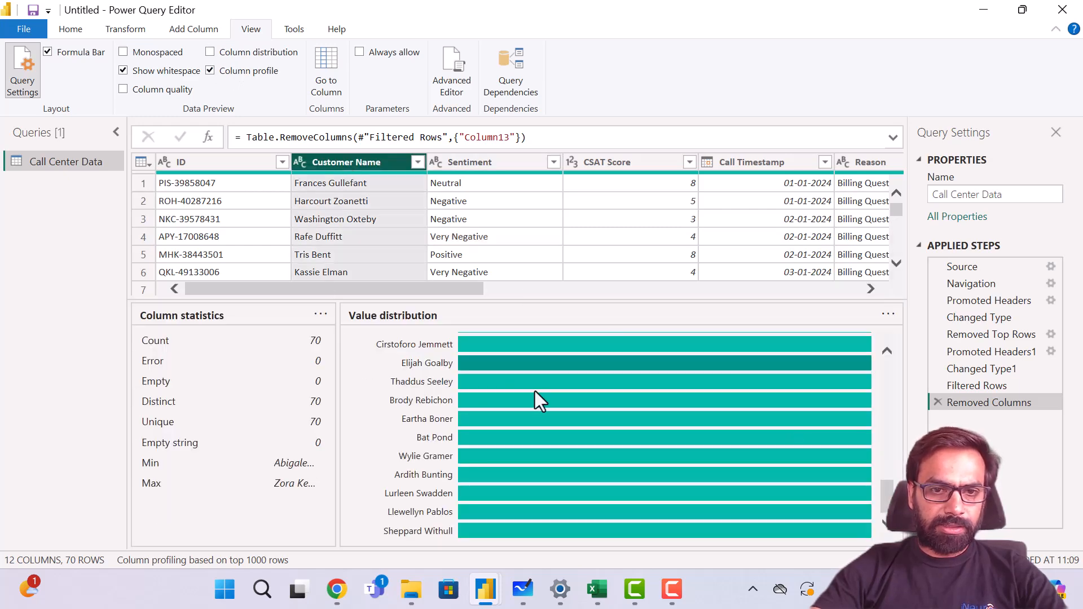
left_click(519, 232)
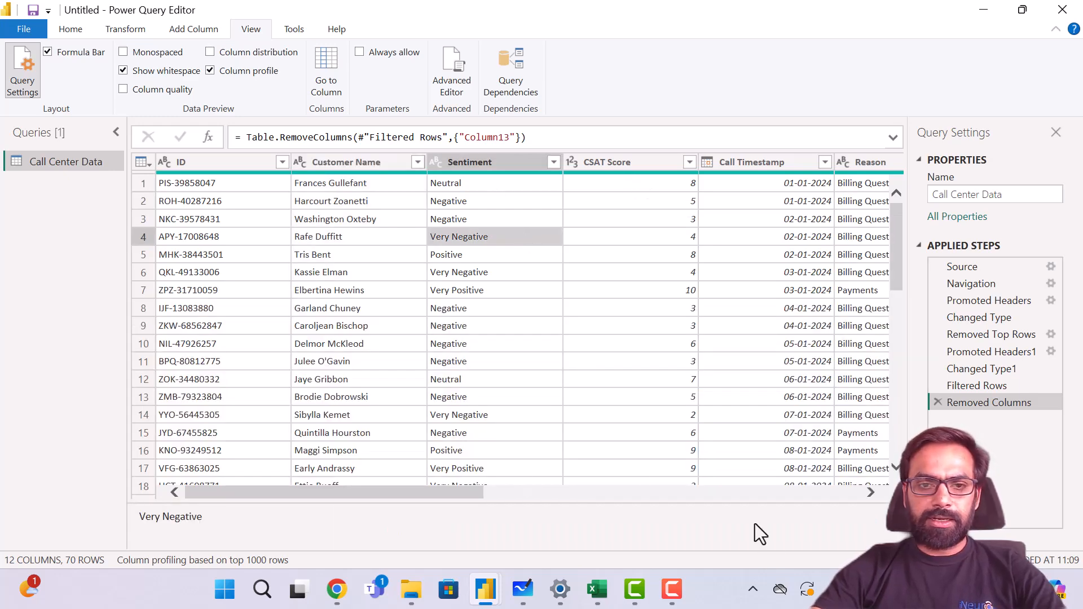
- Review the column statistics and value distributions of the Sentiment and CSAT Score columns
left_click(480, 160)
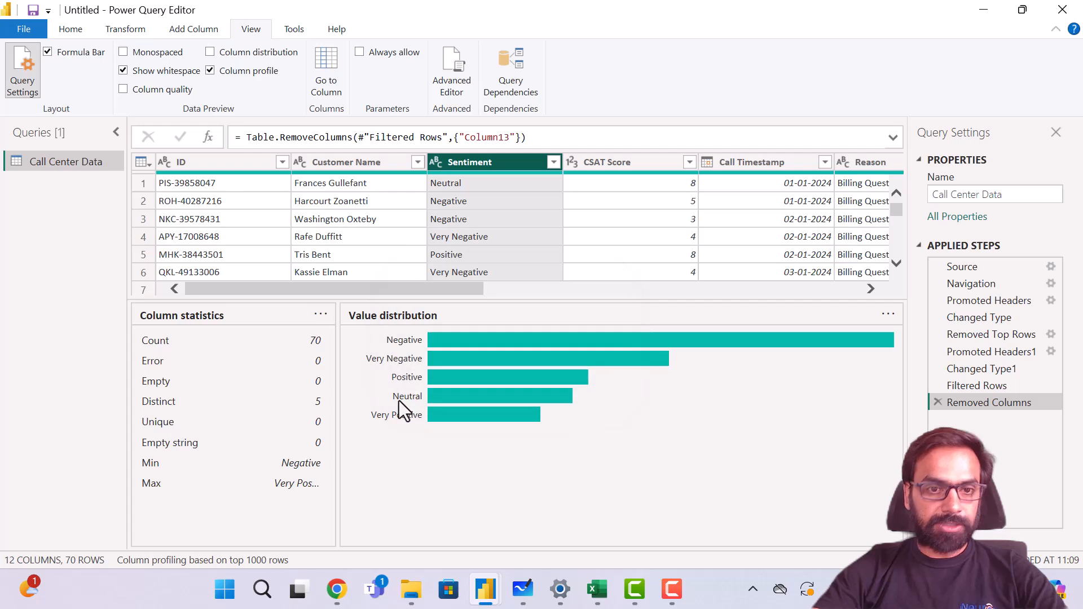
left_click(520, 215)
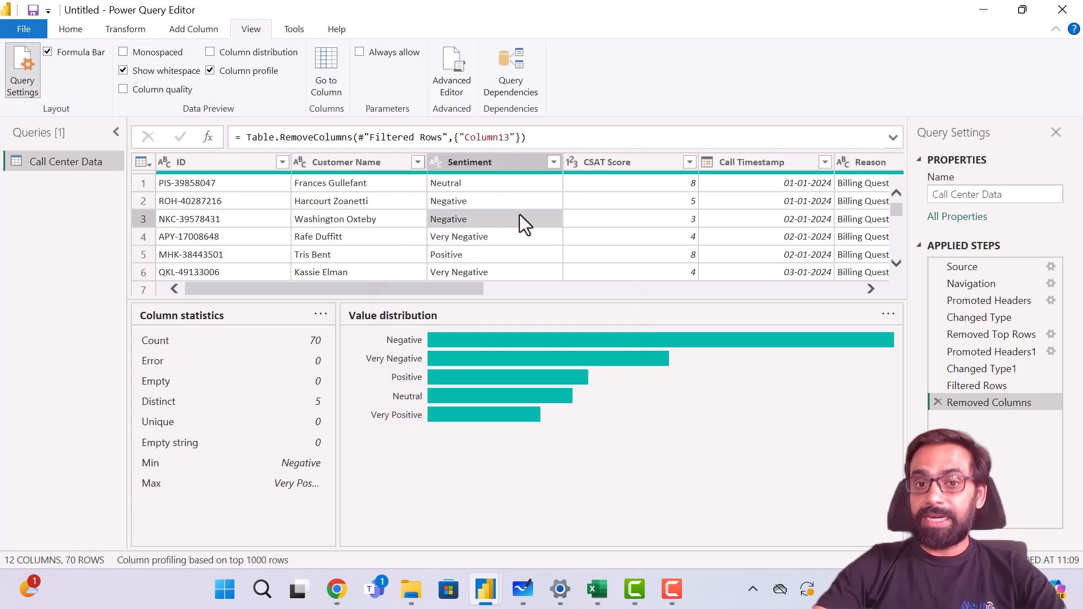
left_click(625, 168)
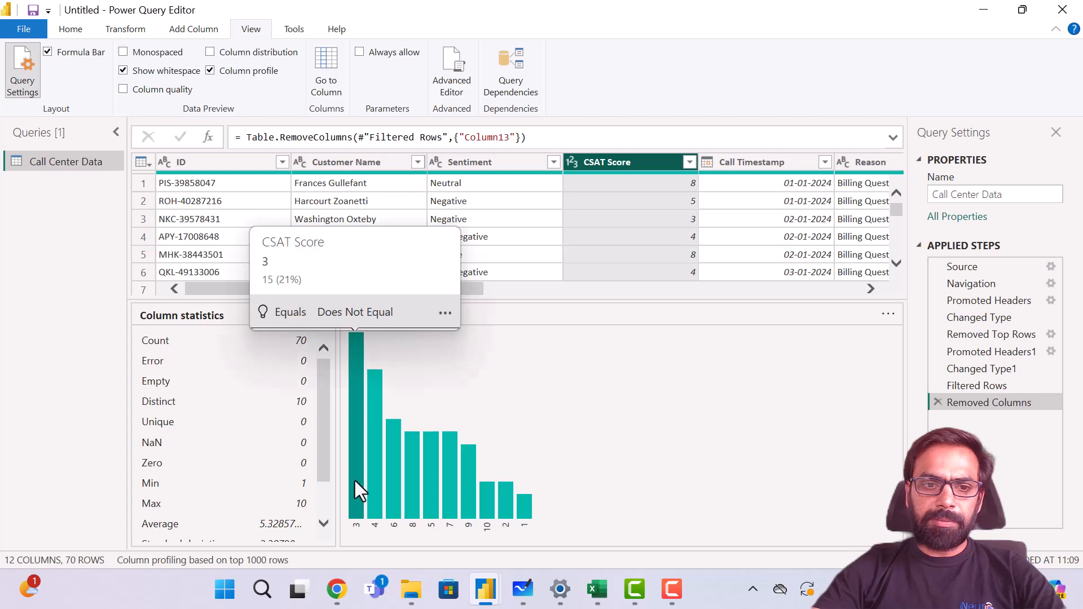
mouse_move(349, 436)
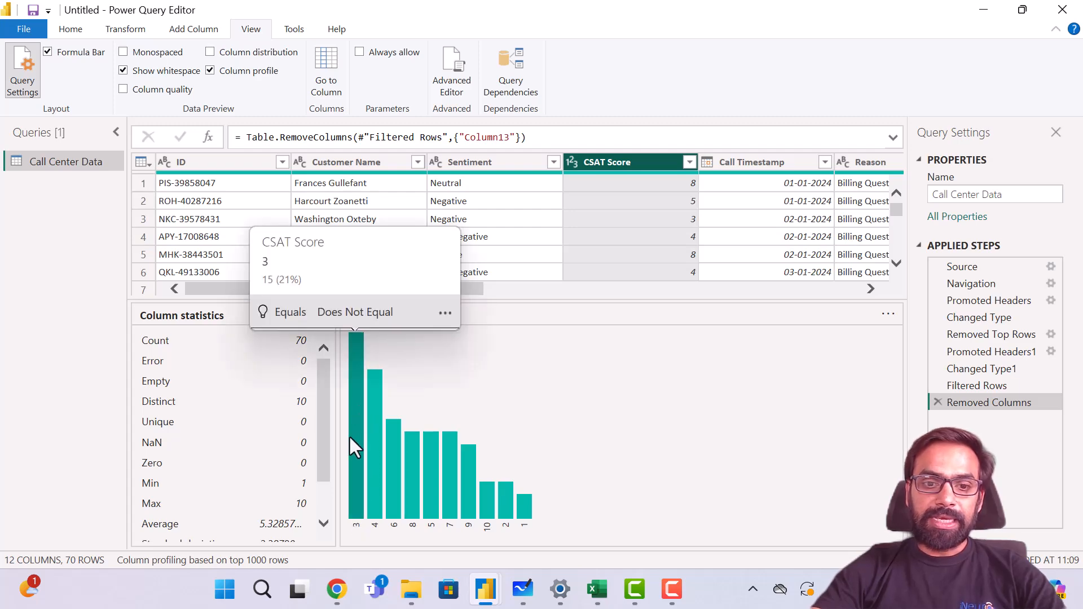
left_click(594, 219)
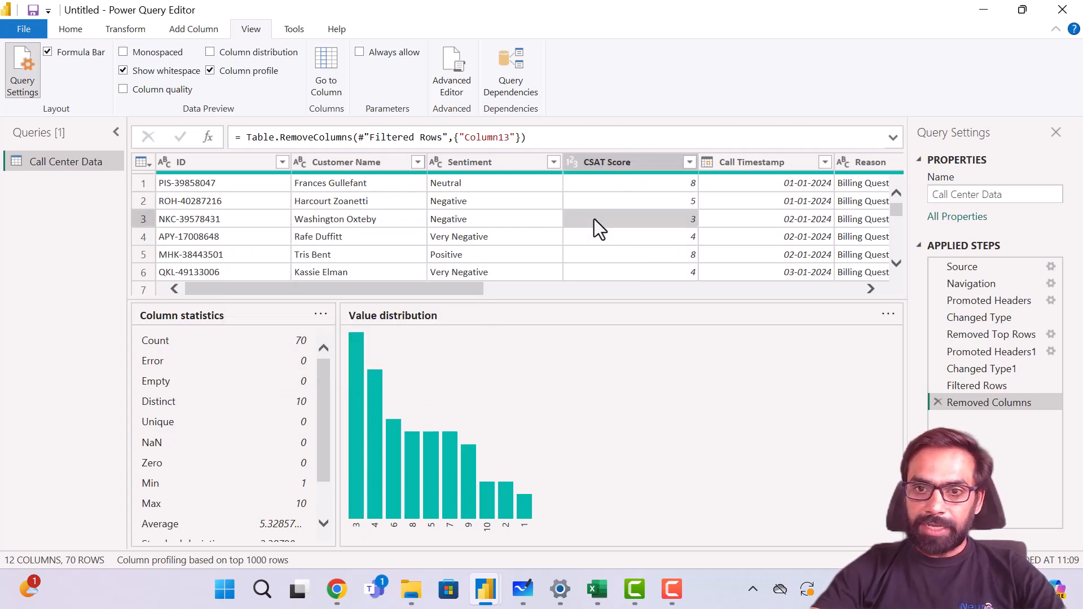
- Review the column statistics and value distributions of the Call Timestamp and Reason columns, and glance over the remaining columns
left_click(747, 162)
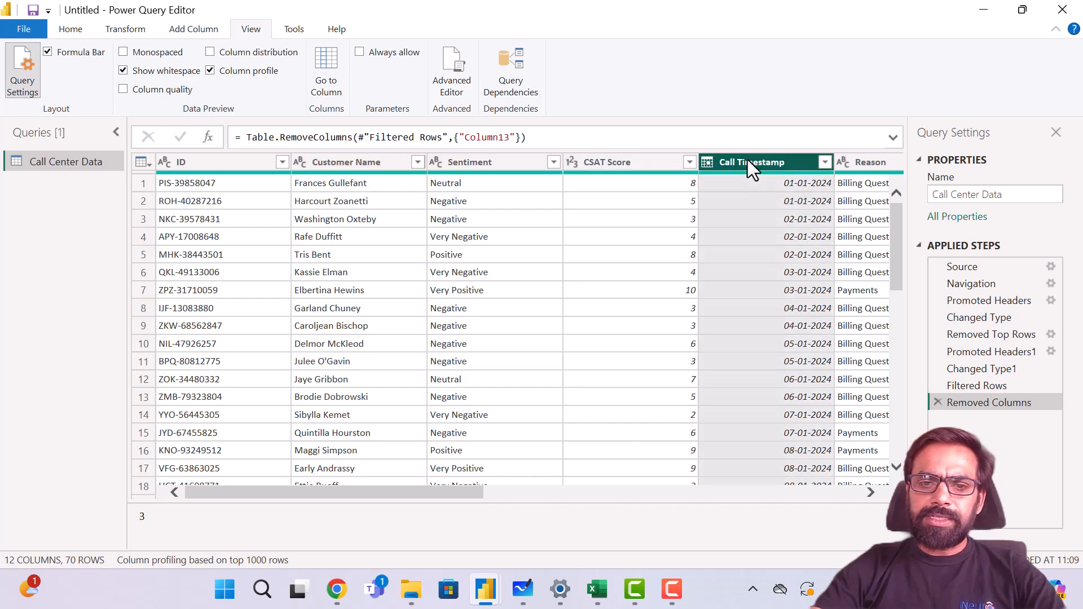
mouse_move(641, 432)
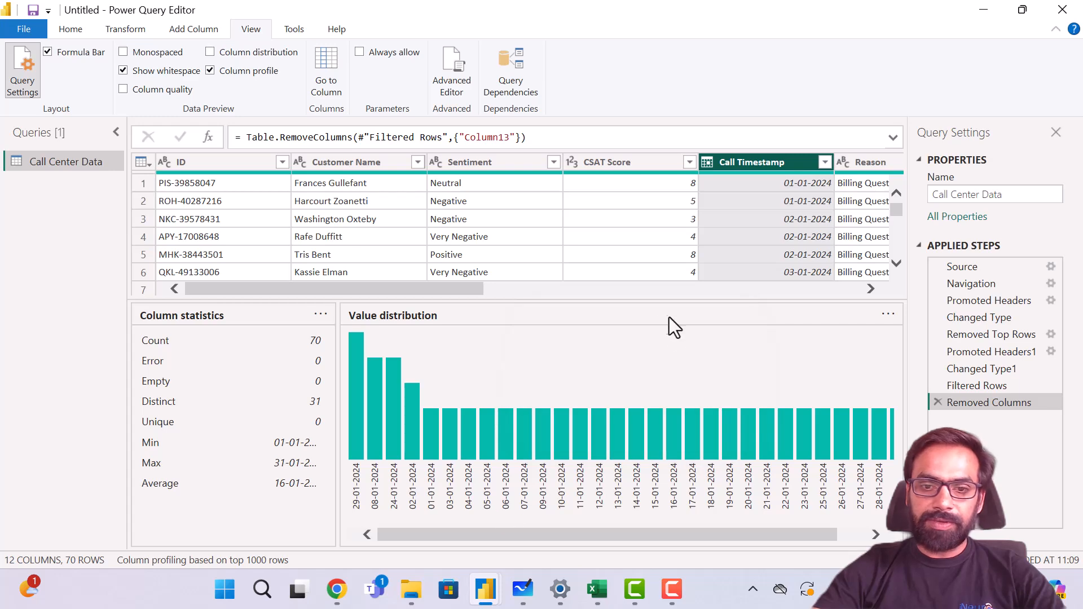
left_click(750, 246)
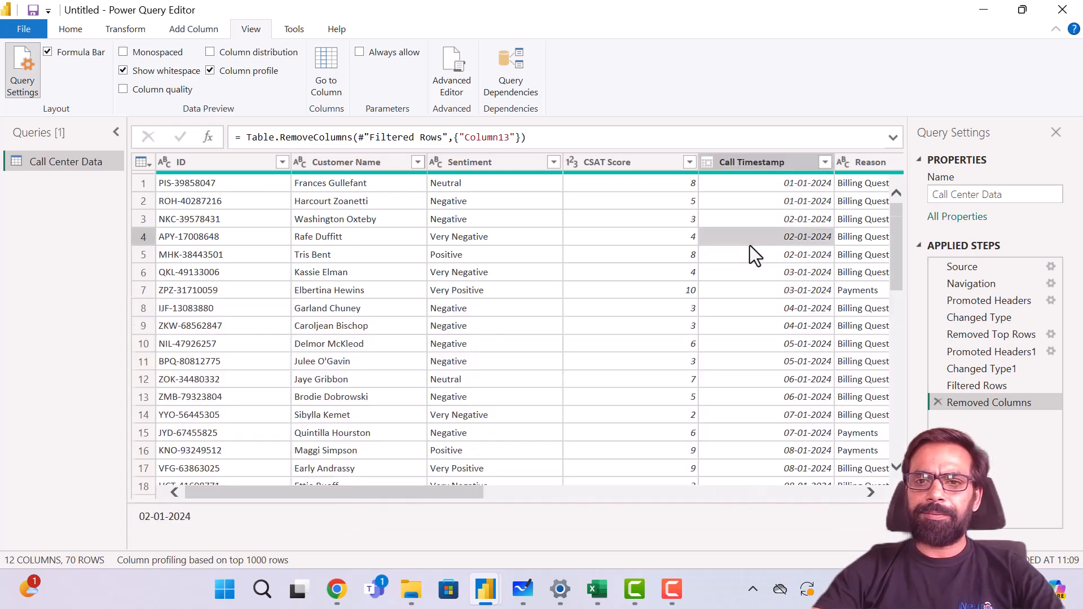
scroll(749, 245, "right", 5)
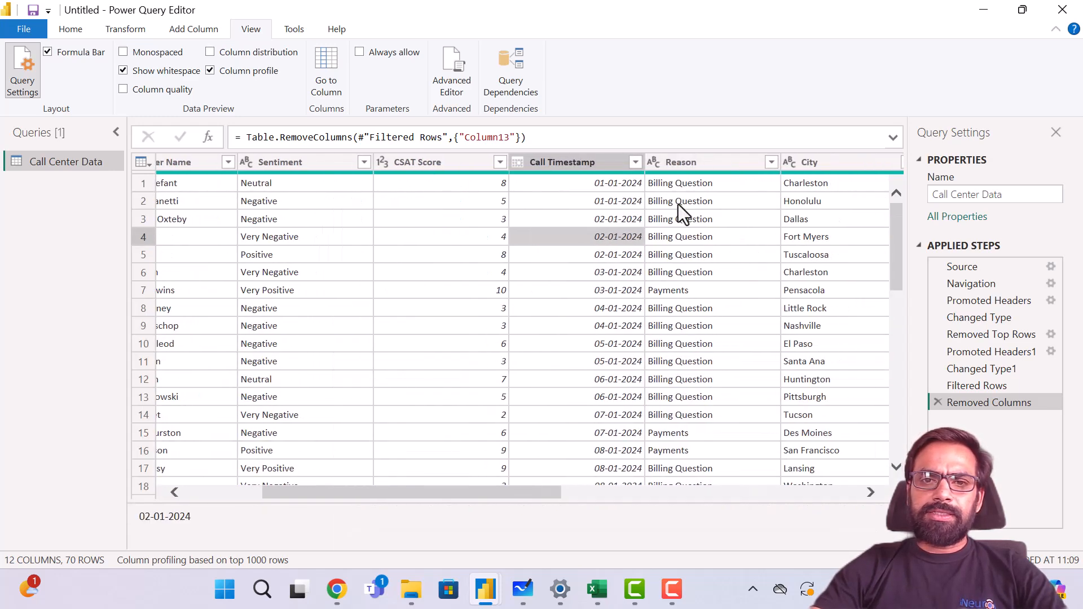
left_click(677, 162)
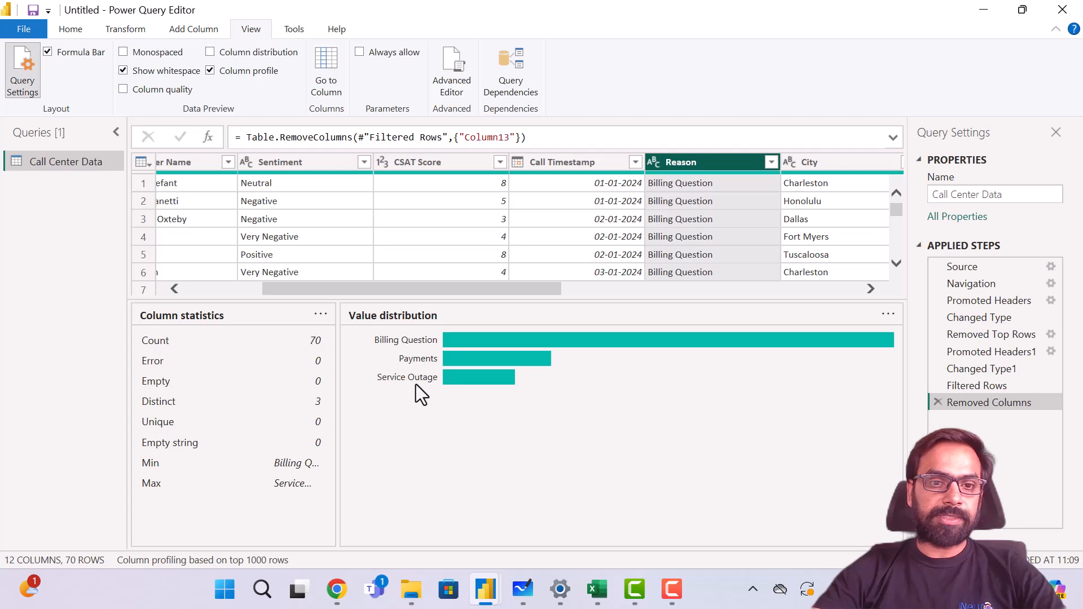
left_click(743, 209)
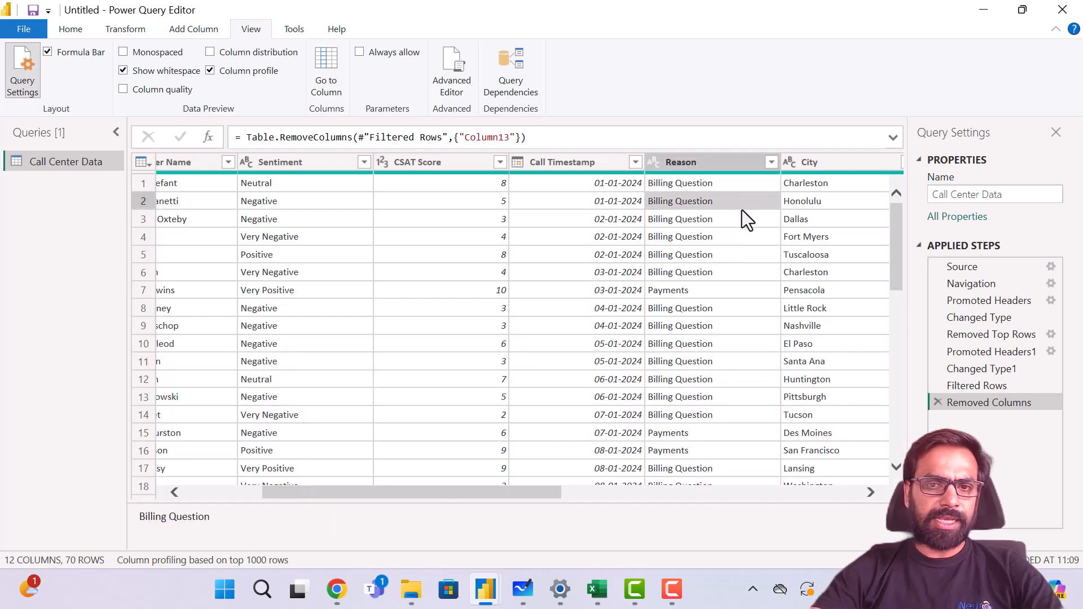
scroll(748, 226, "right", 5)
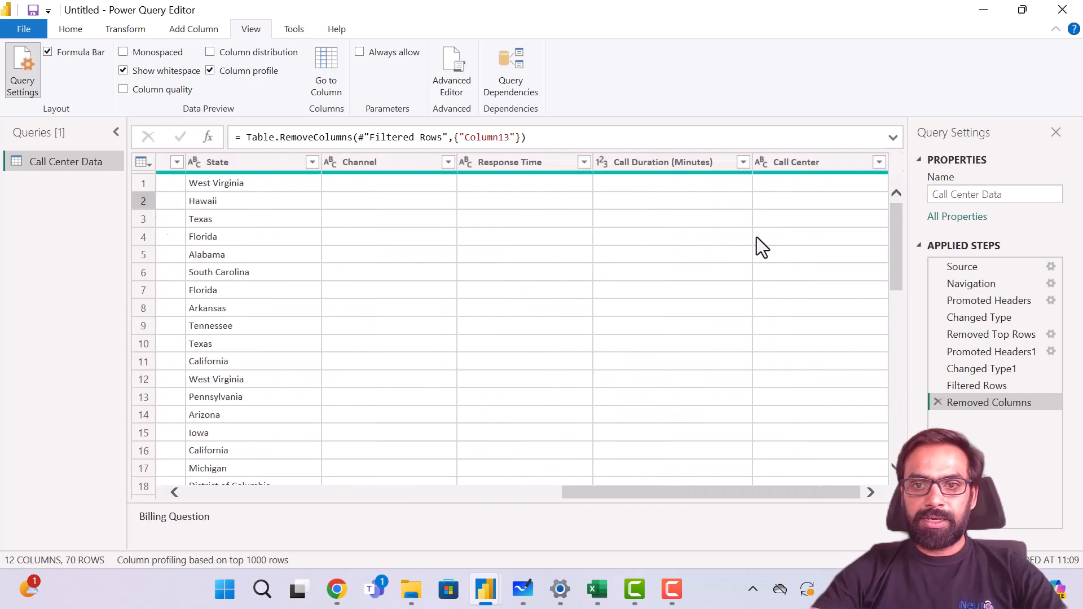
scroll(756, 236, "left", 8)
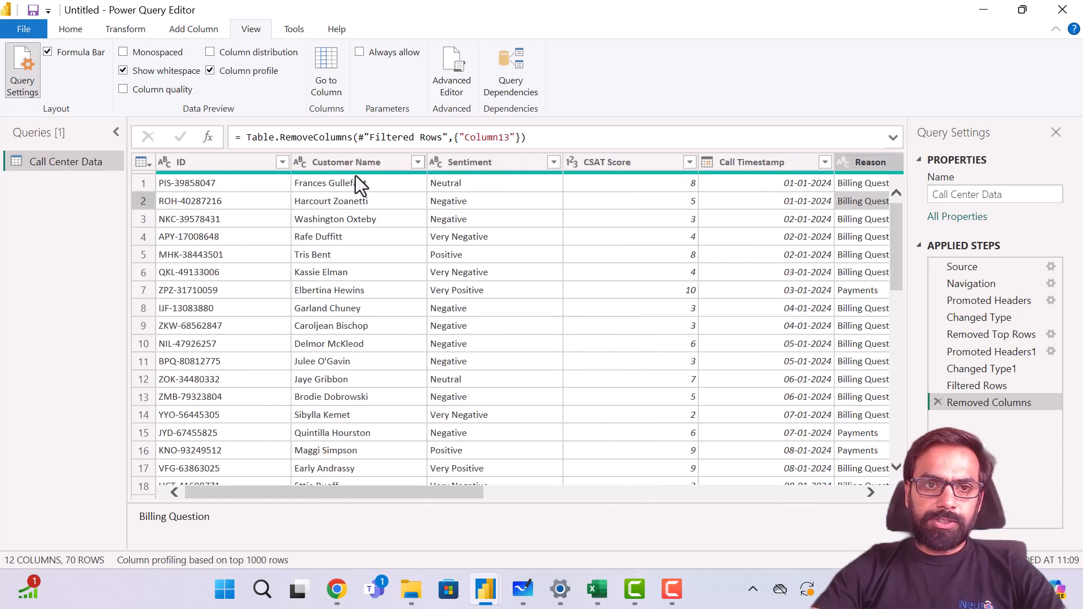
- Check the commands available for the whole table, such as Remove Duplicates, without applying any
mouse_move(358, 174)
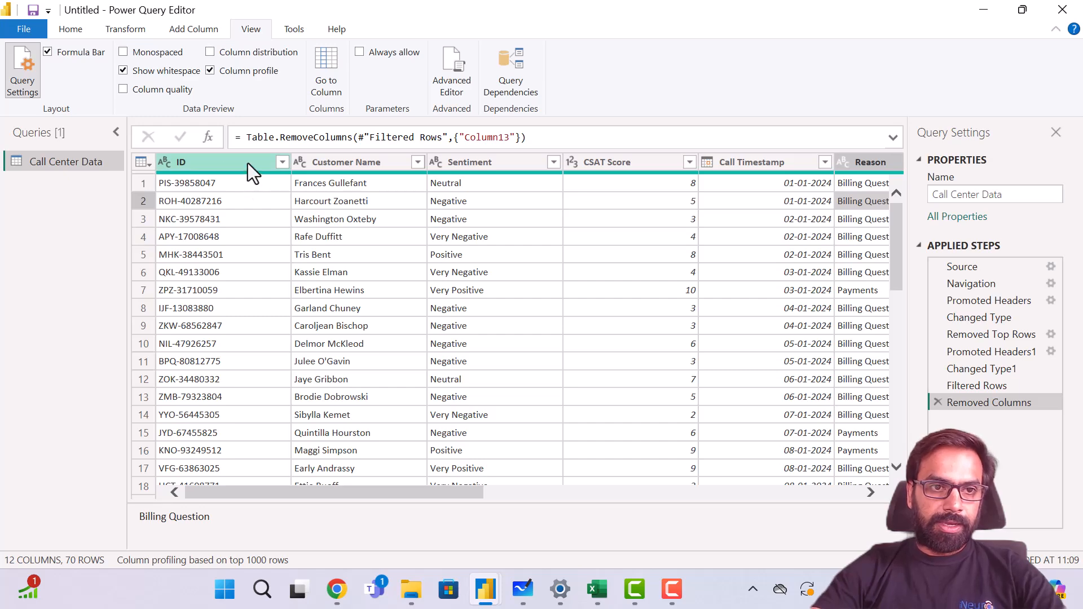
left_click(148, 164)
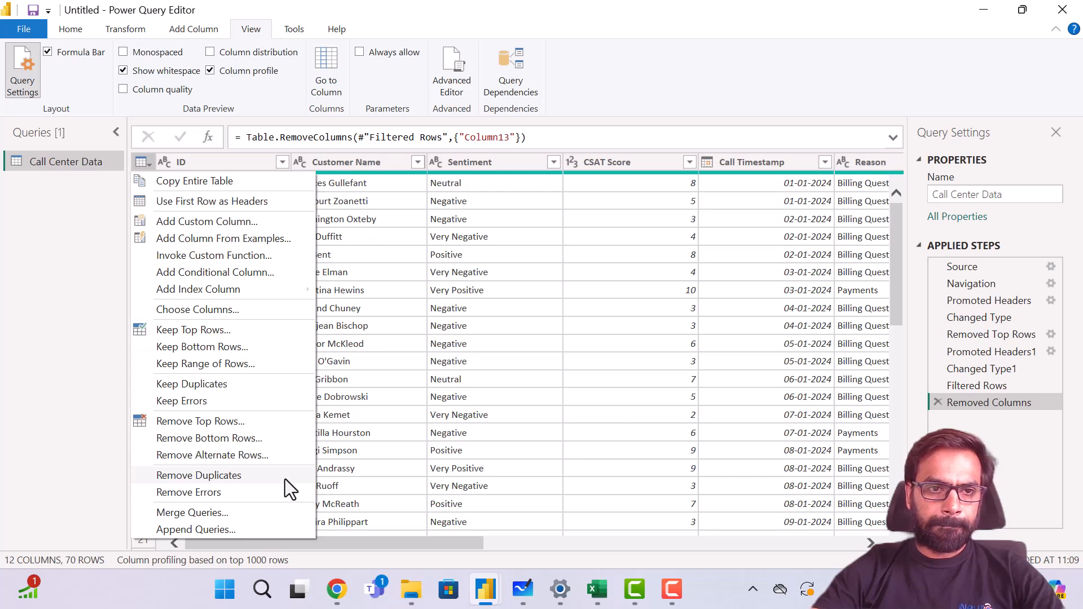
left_click(444, 273)
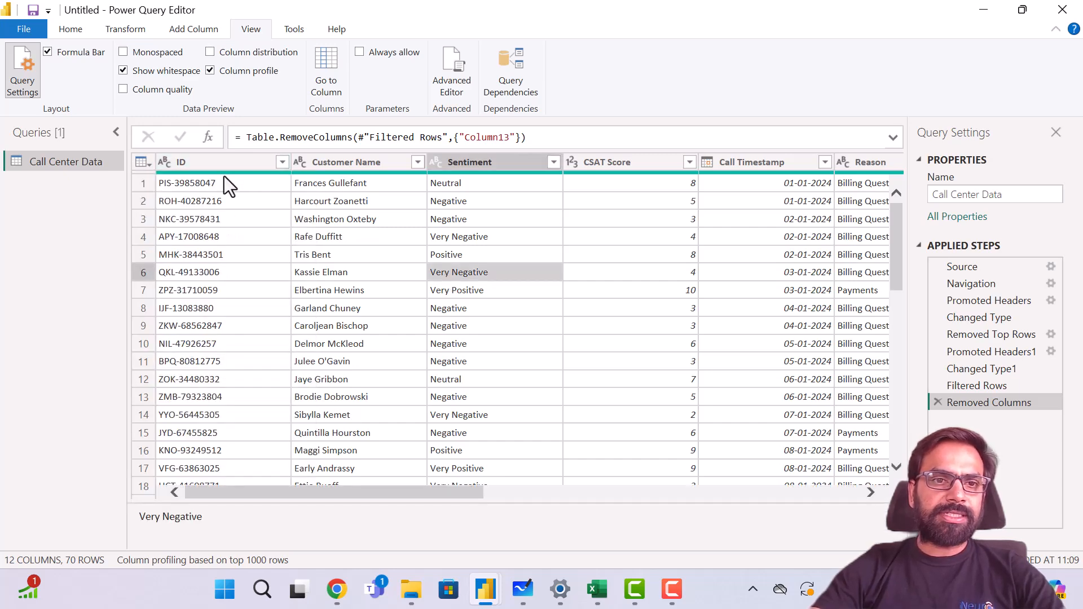
- Recheck the CSAT Score column's profile, including the average, standard deviation, even and odd statistics
mouse_move(235, 174)
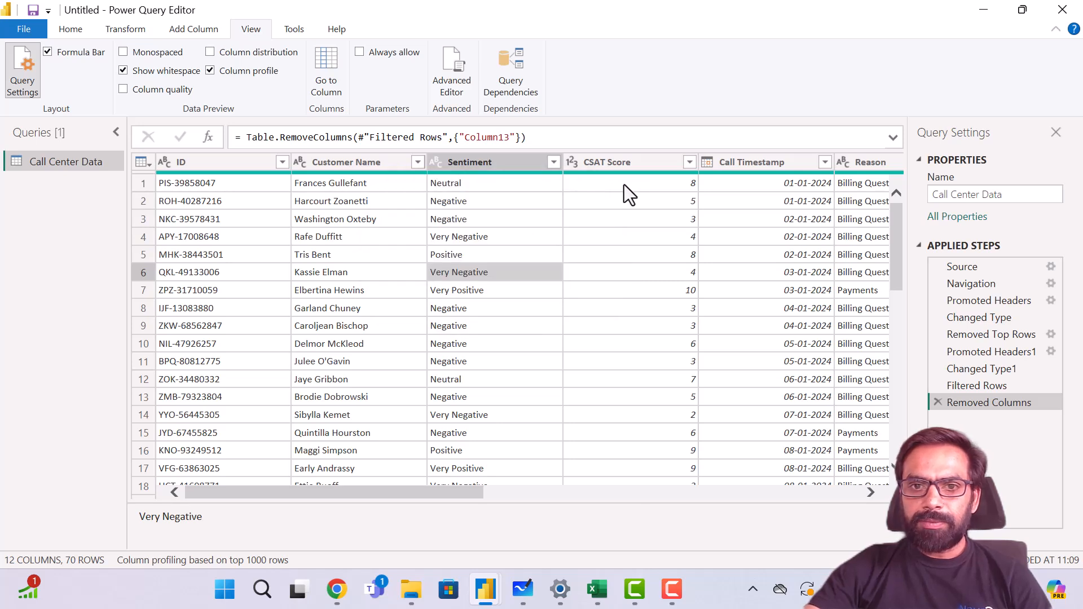
left_click(666, 175)
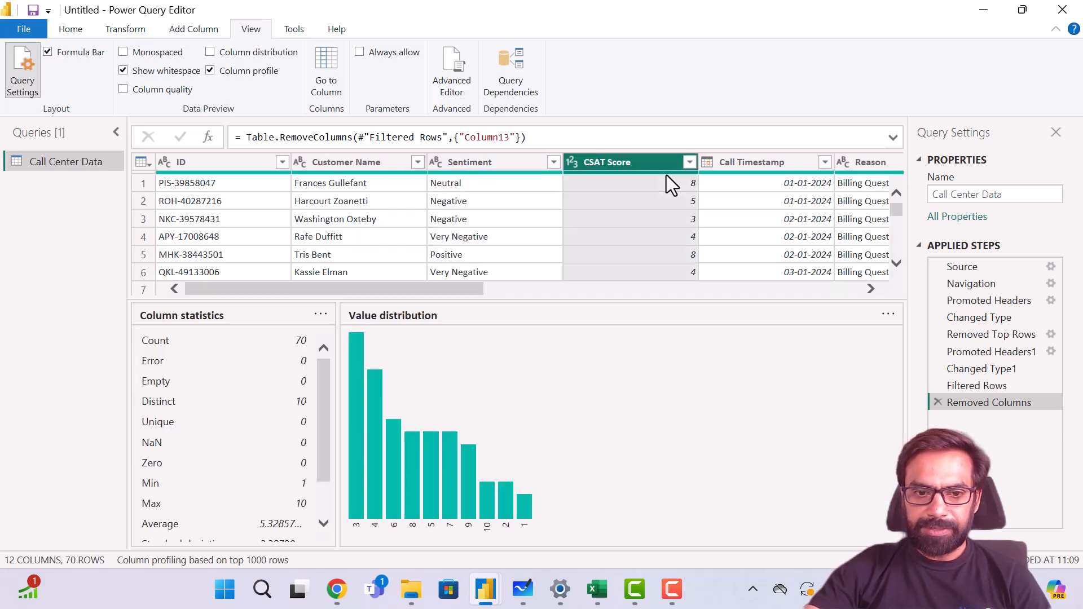
scroll(208, 465, "down", 3)
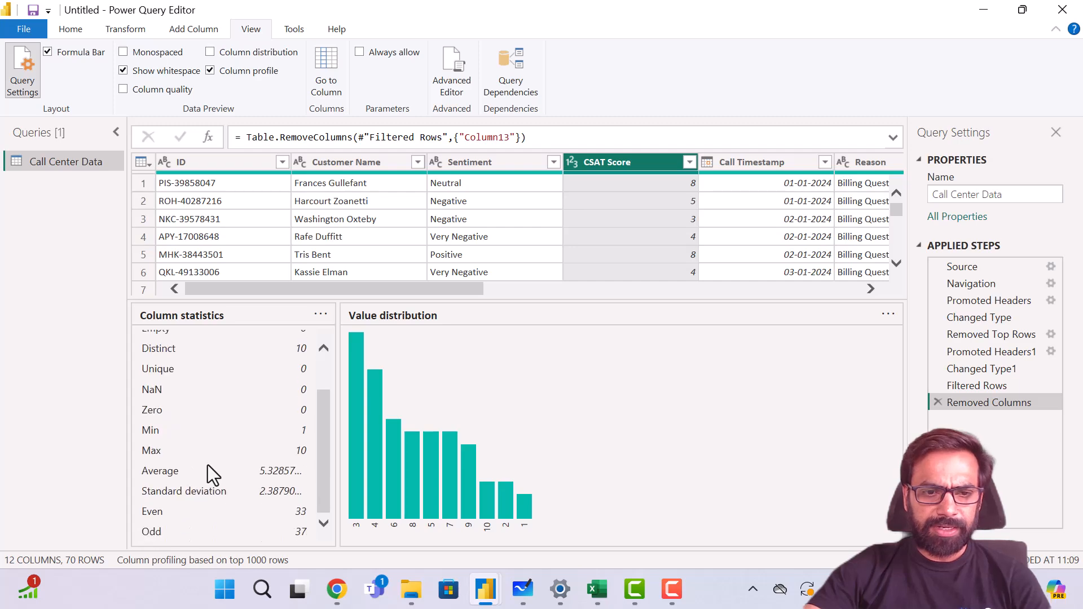
left_click(746, 220)
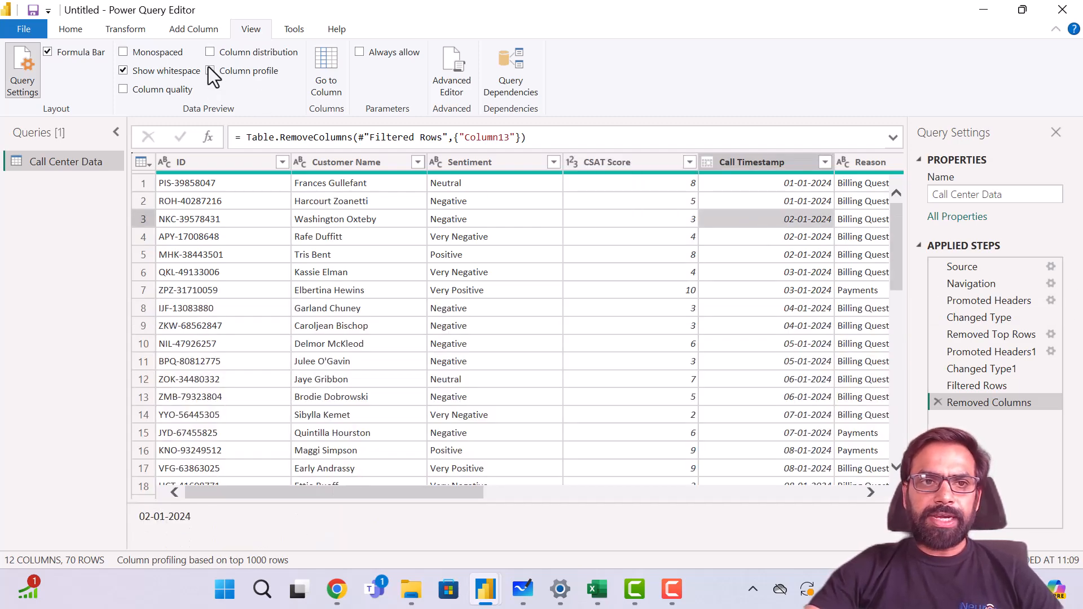
- Turn off the column profile, turn on column quality, and examine the valid, error and empty percentages across all columns
left_click(124, 90)
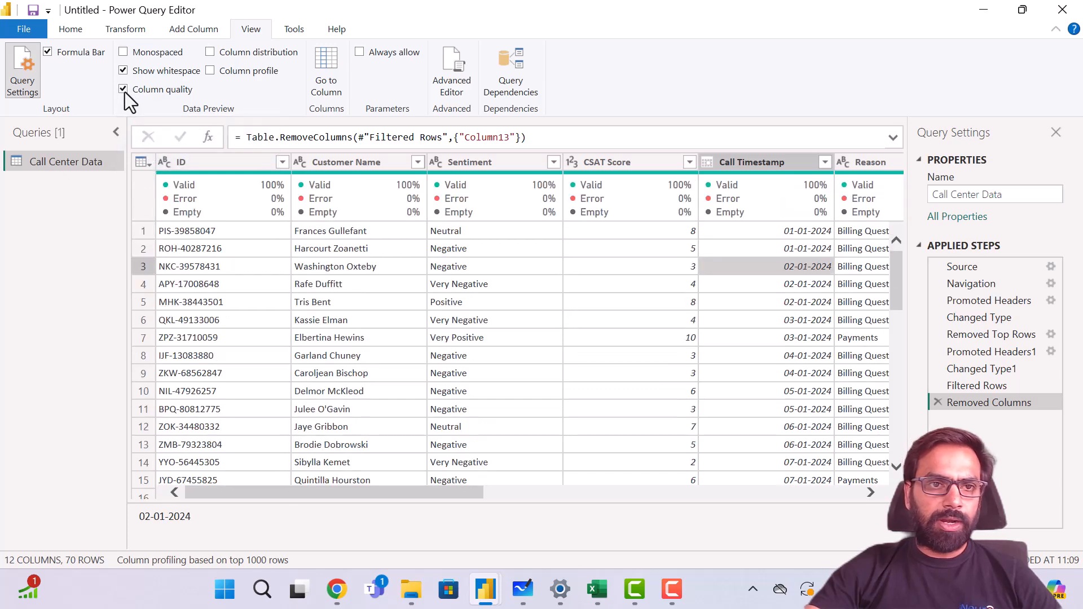
mouse_move(547, 192)
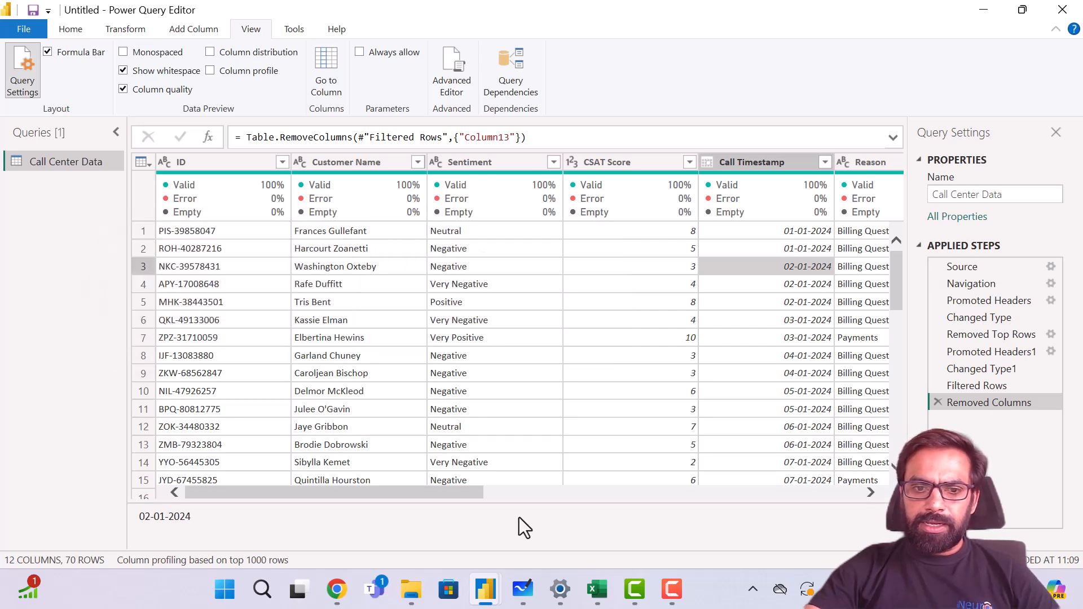
left_click_drag(445, 490, 348, 472)
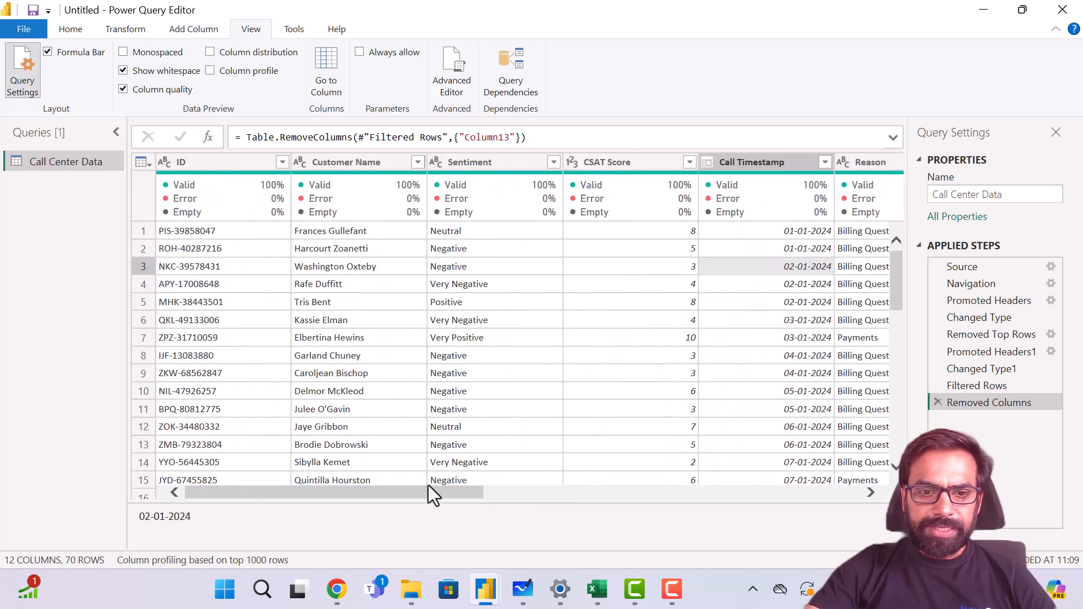
left_click_drag(425, 489, 851, 492)
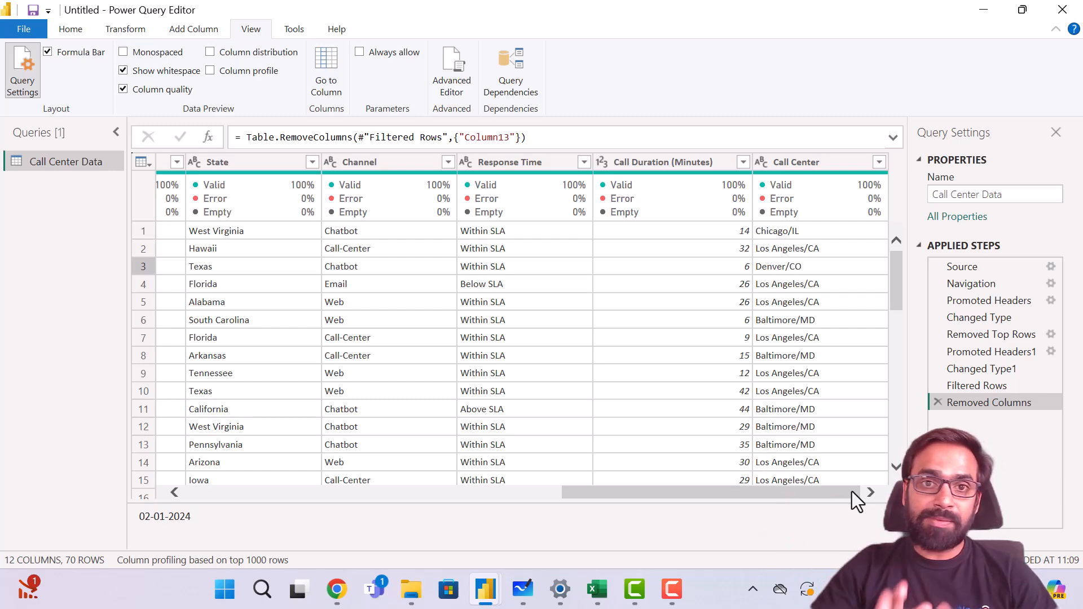
left_click_drag(853, 492, 370, 511)
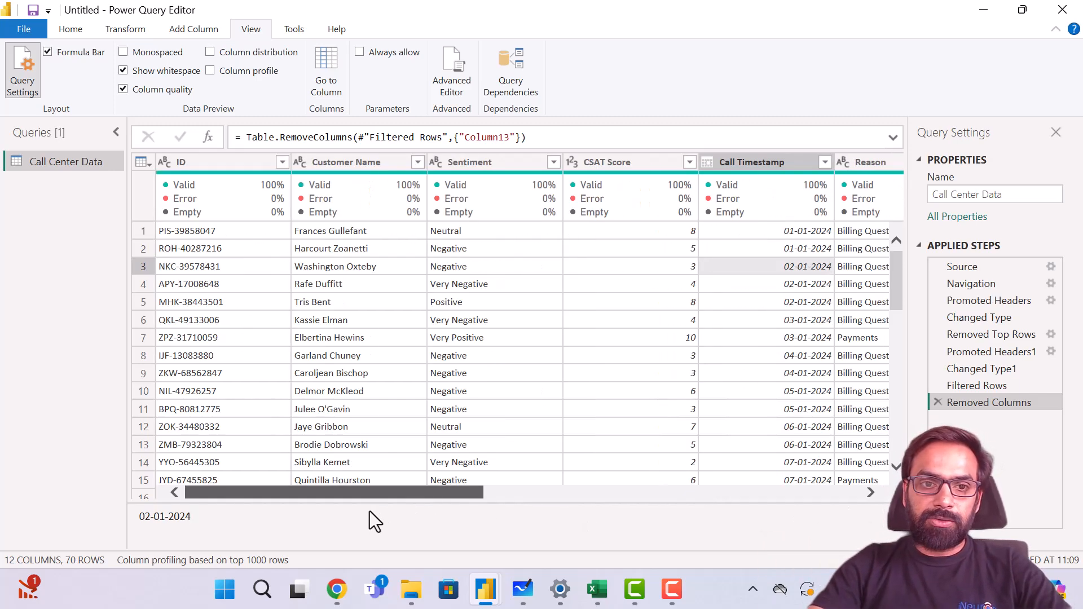
left_click(573, 319)
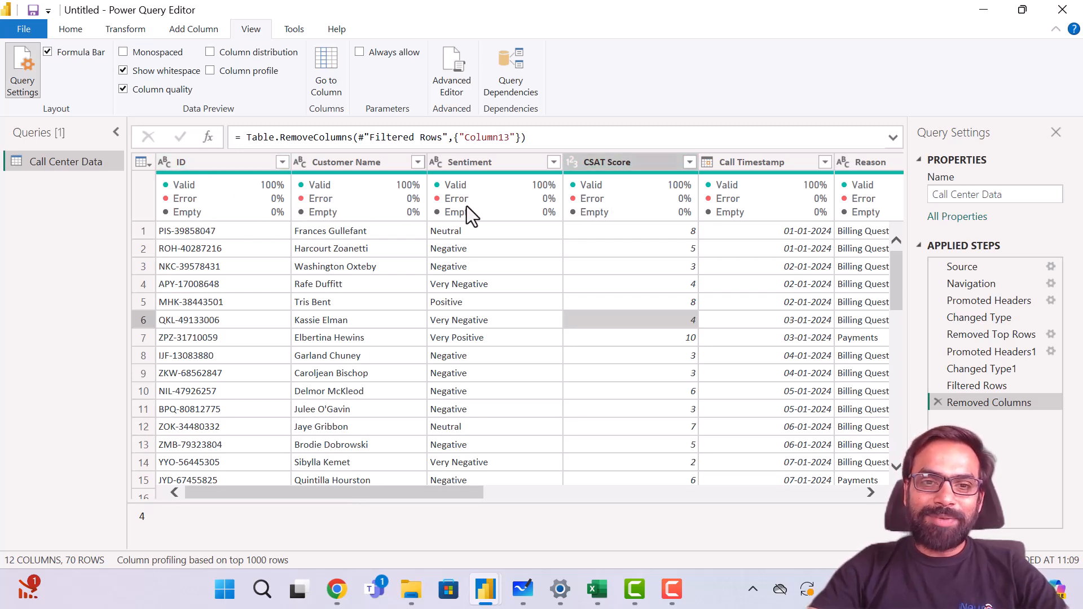
mouse_move(466, 205)
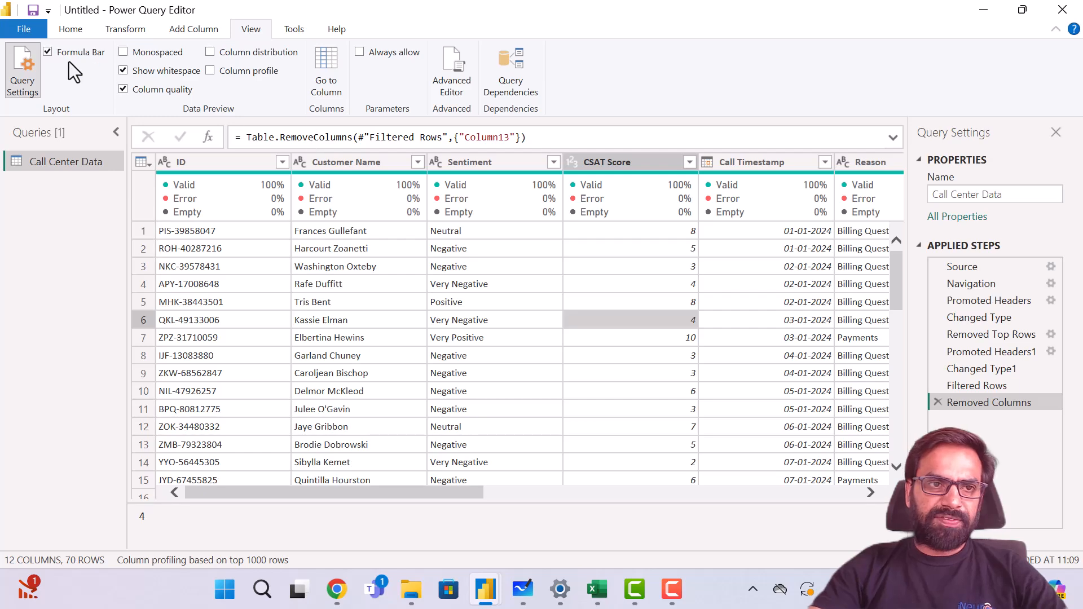
- Hide and restore the formula bar, and turn off column quality
left_click(46, 53)
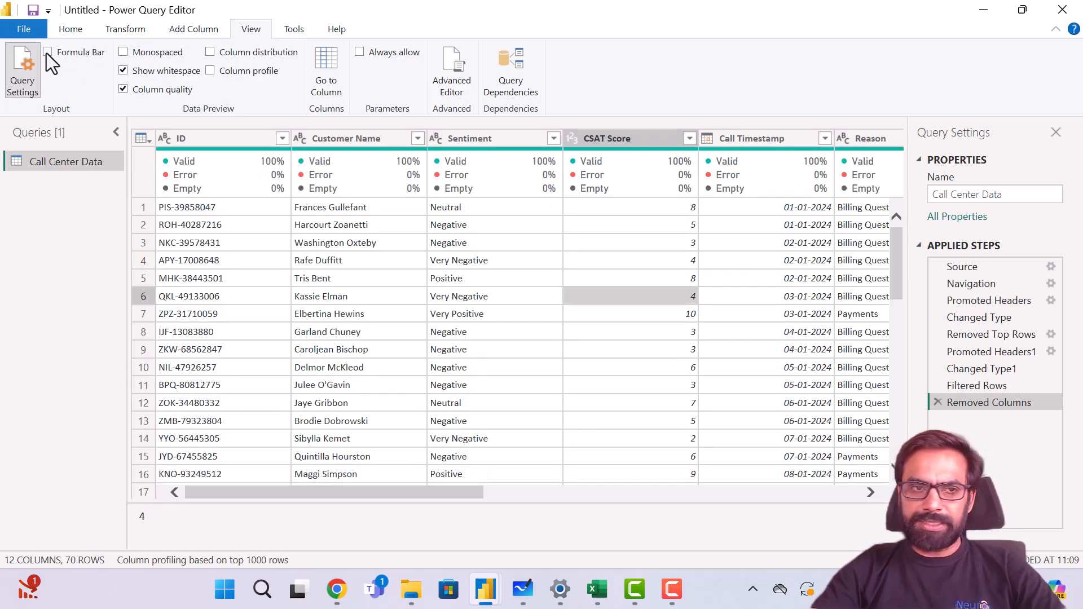
left_click(46, 53)
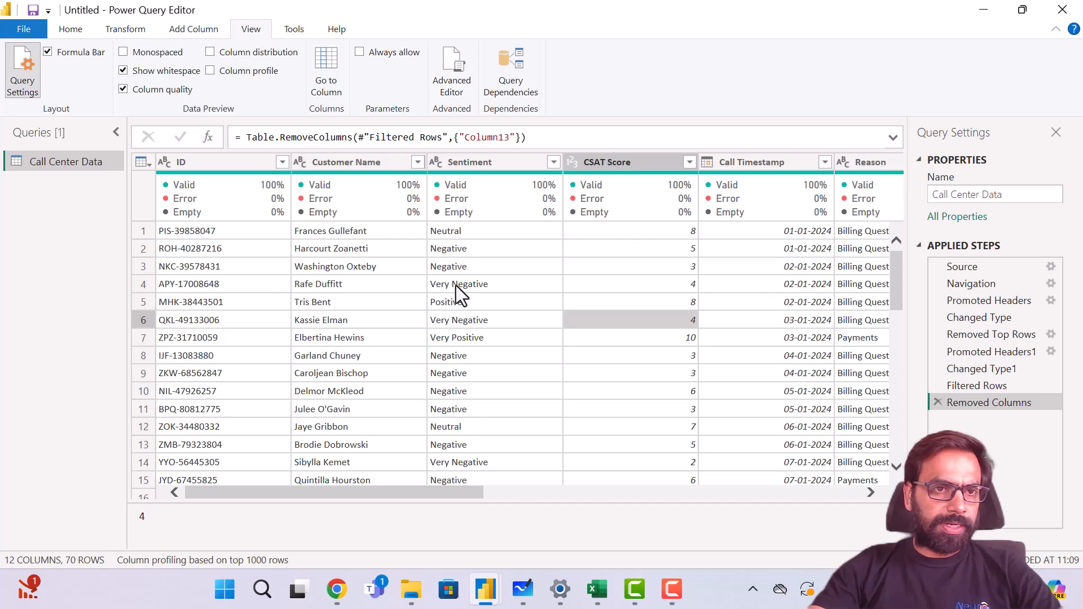
left_click(123, 89)
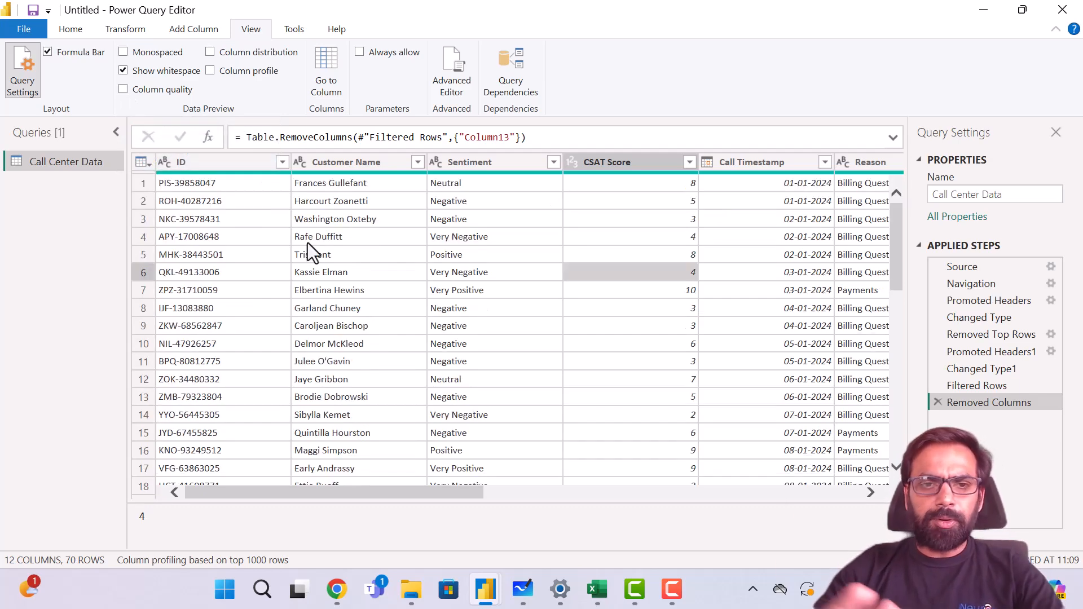
- Jump directly to the Response Time column with Go to Column
left_click(376, 249)
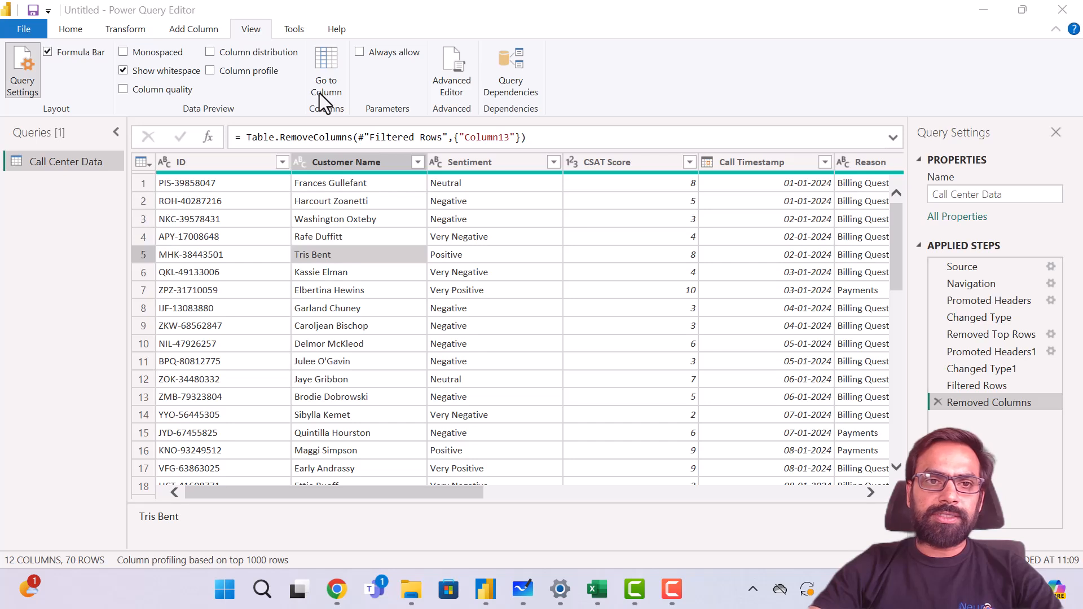
left_click(329, 62)
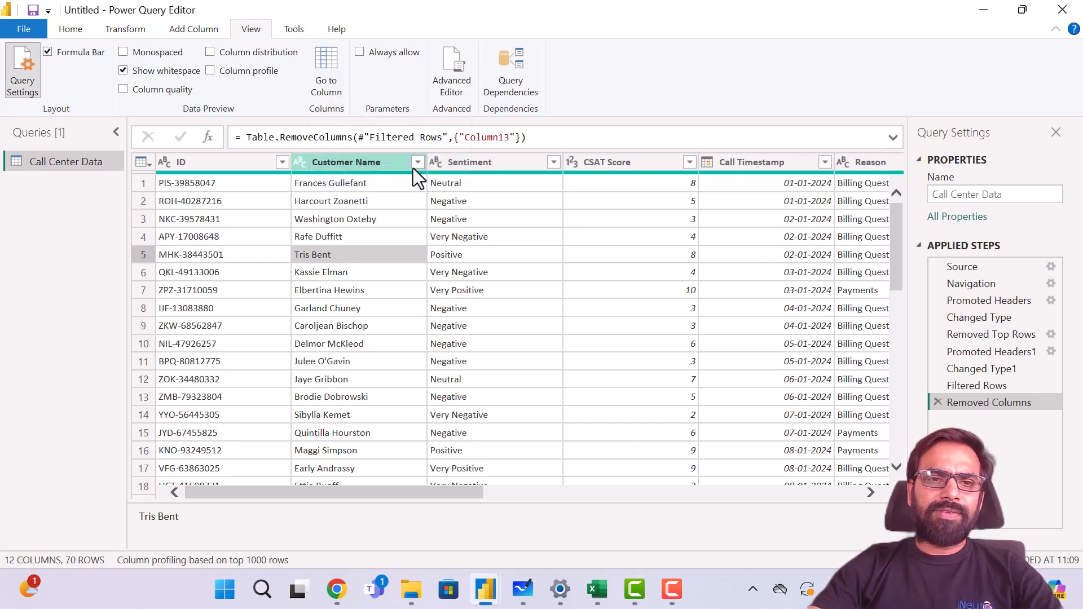
left_click(330, 68)
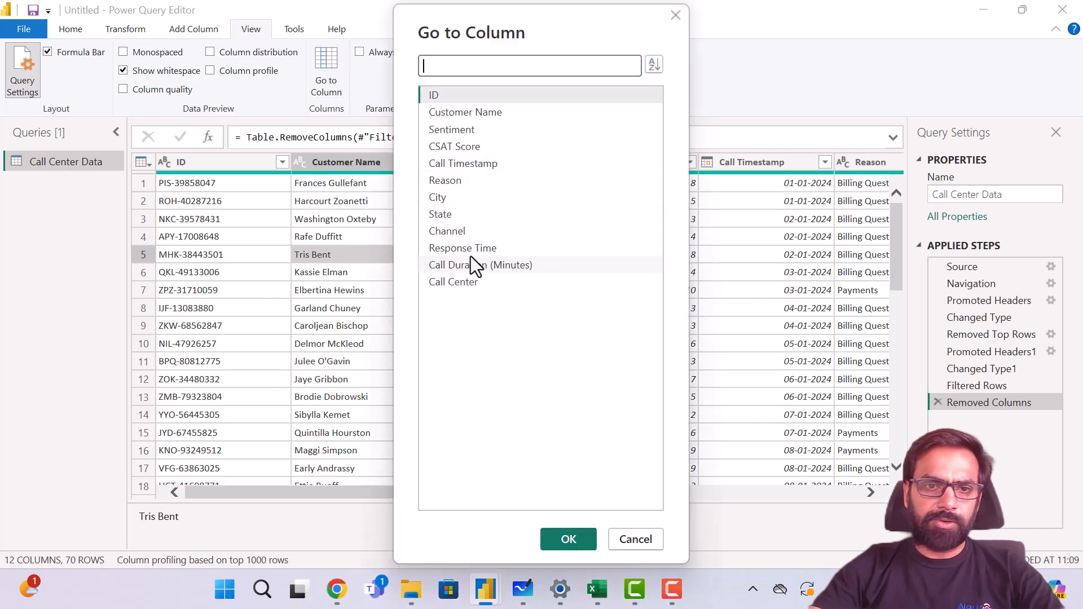
left_click(484, 252)
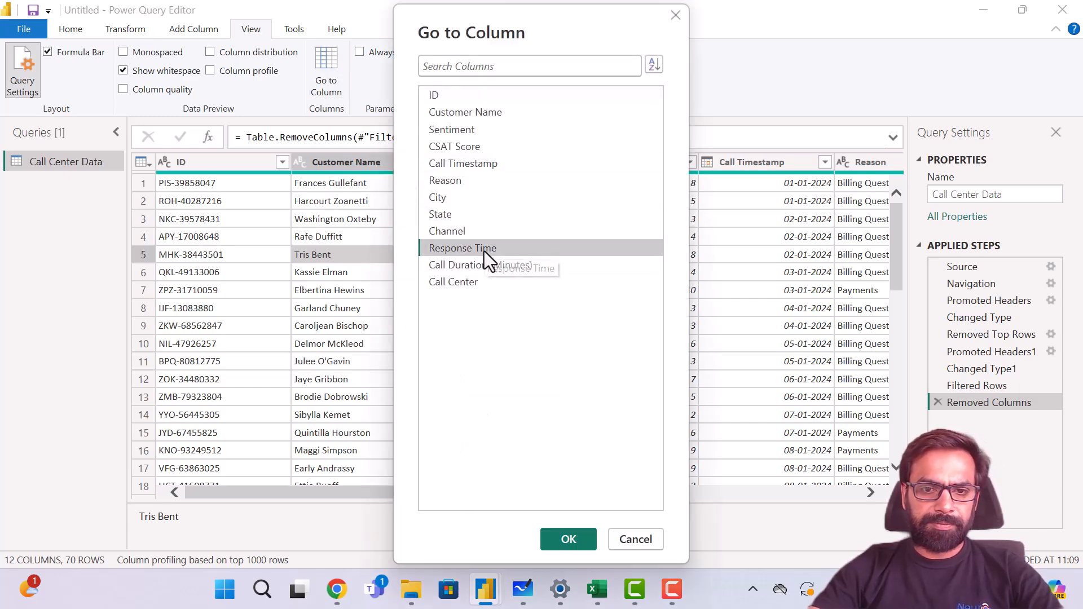
left_click(566, 539)
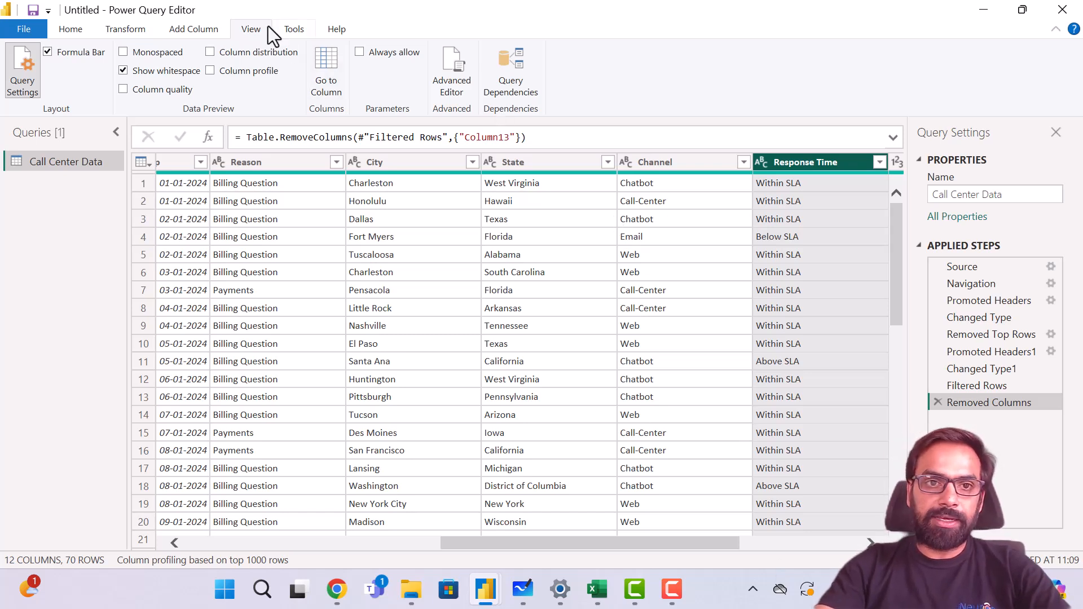
- Set parameters to always be allowed, and refresh the preview of the Call Center Data query
left_click(359, 52)
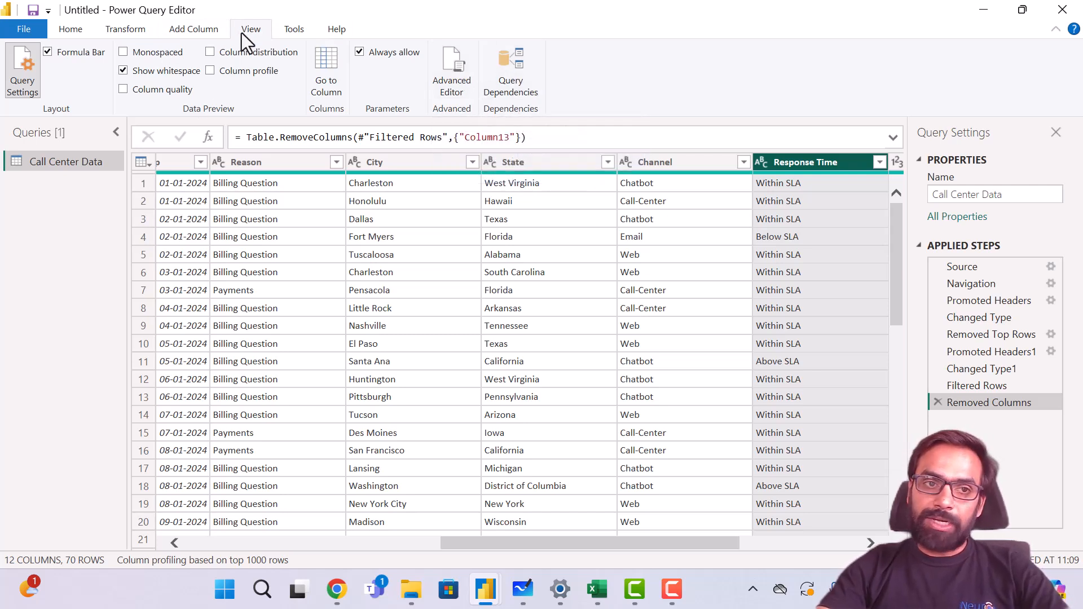
left_click(79, 29)
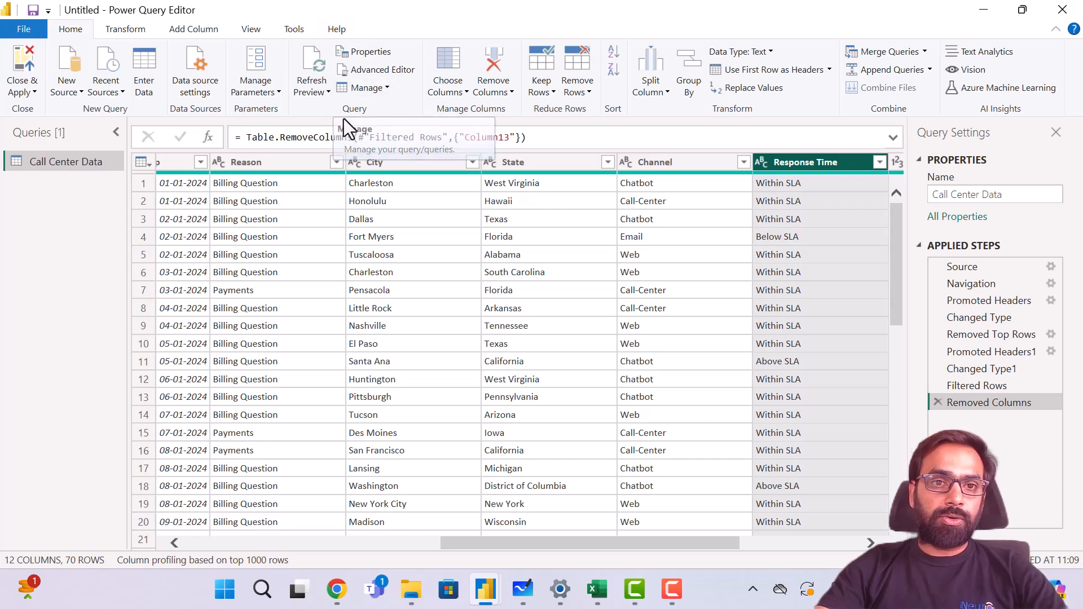
left_click(314, 65)
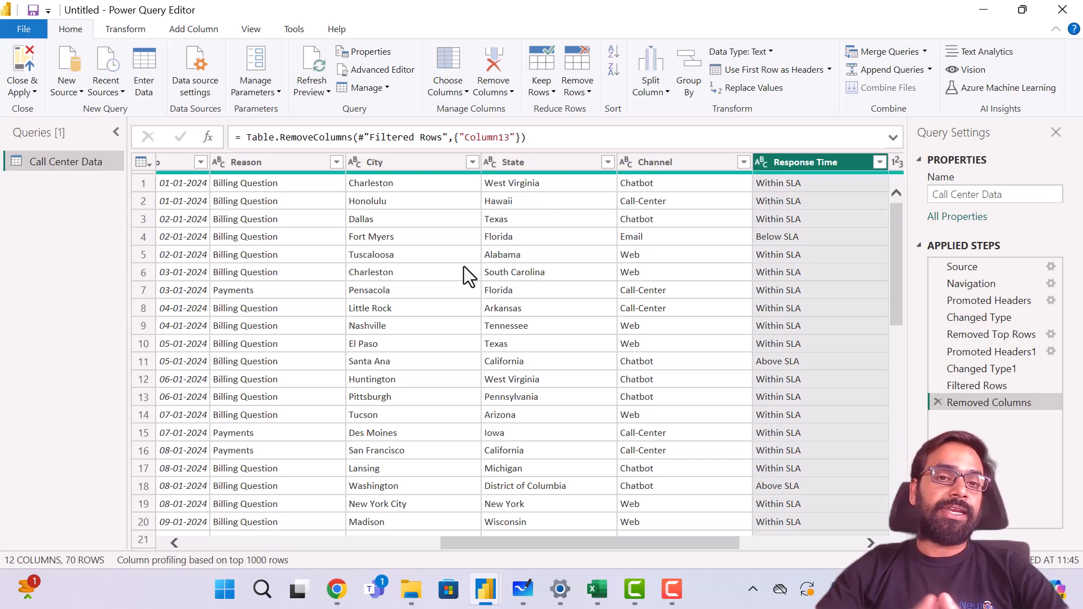
- Enter the placeholder description "asb mzn xmsndzx" in the Call Center Data query's properties, and discard the change
left_click(371, 57)
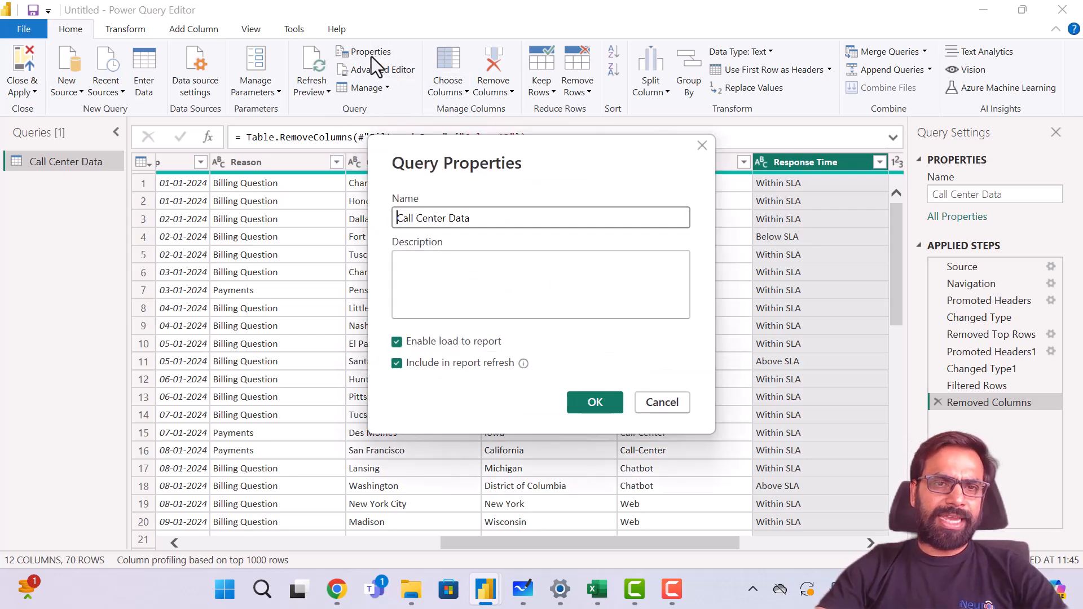
left_click(459, 291)
type("asb mzn xmsndzx")
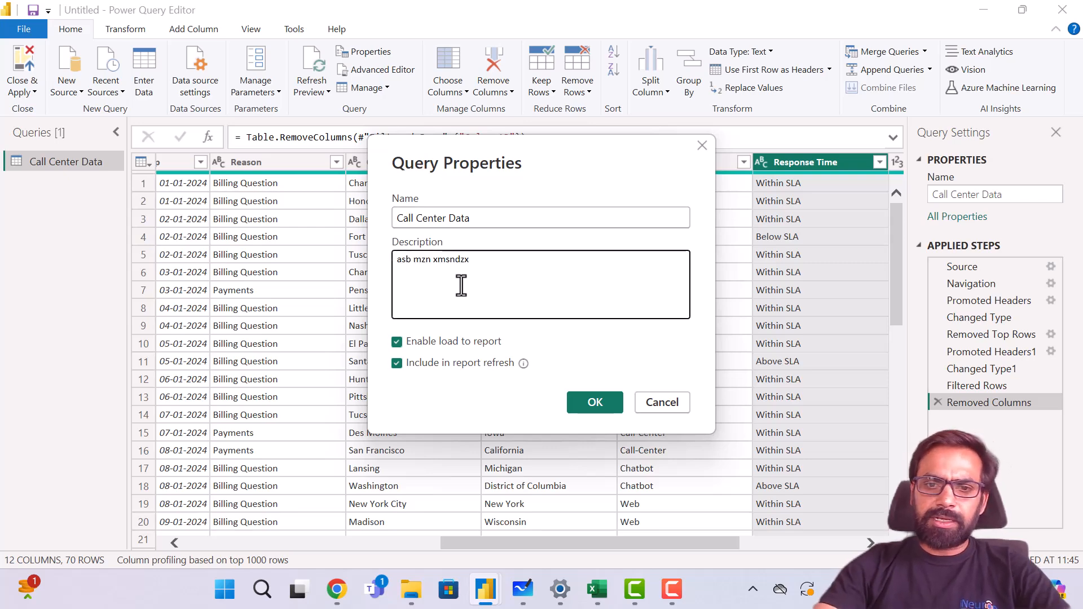
left_click(662, 405)
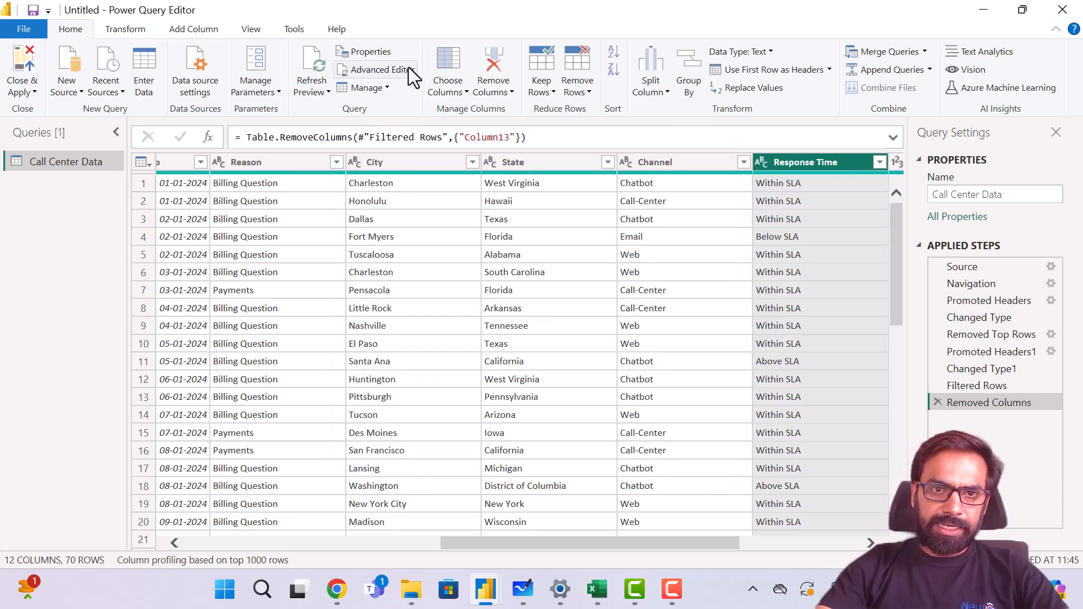
- Open the Call Center Data query in the Advanced Editor and examine the M code behind its applied steps
left_click(246, 28)
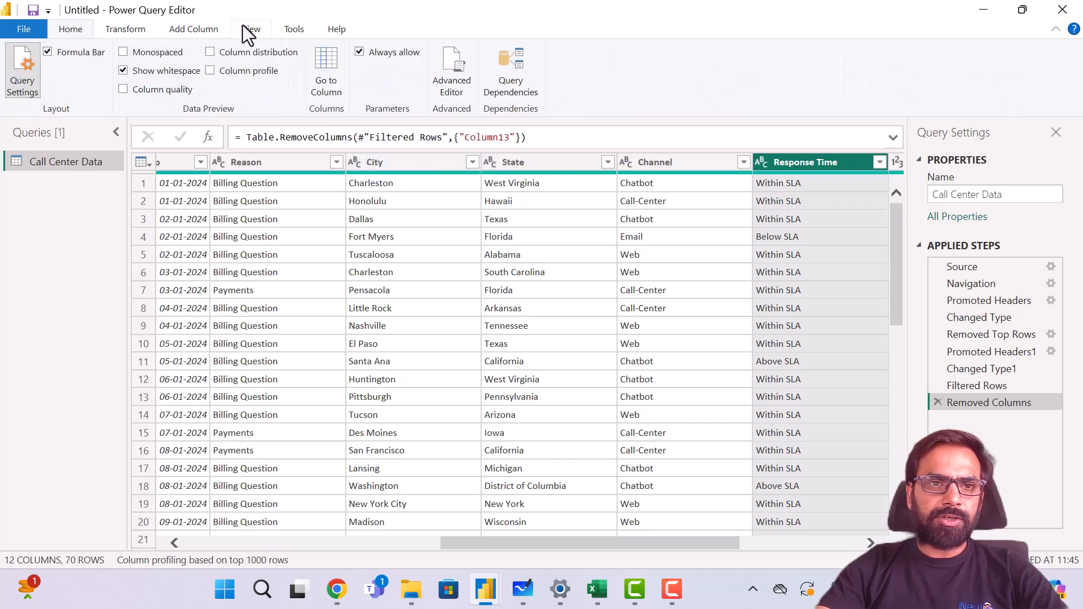
left_click(128, 31)
left_click(69, 34)
left_click(391, 70)
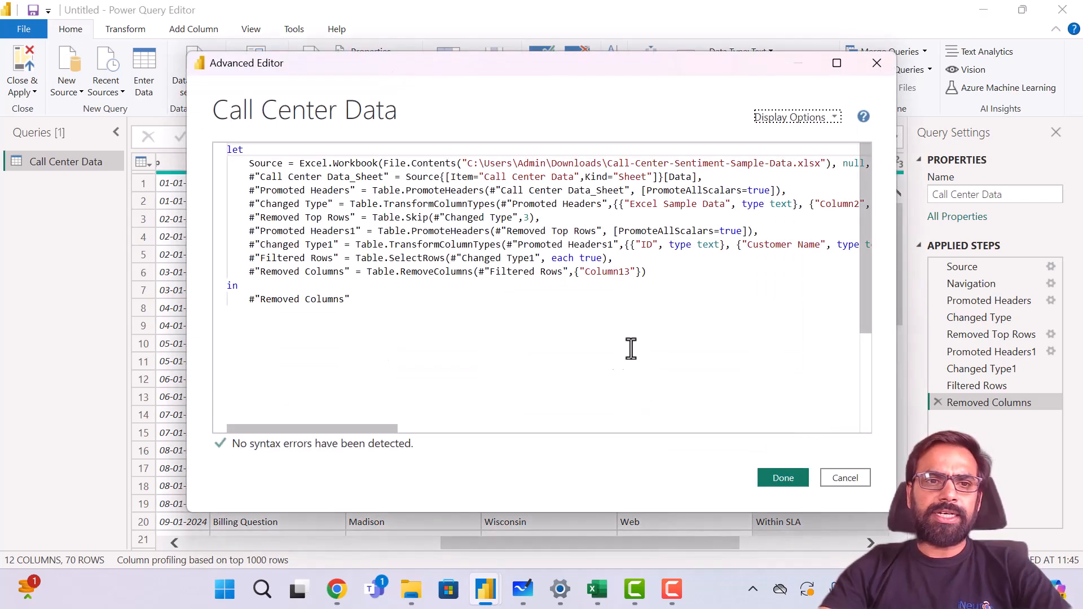
scroll(627, 283, "down", 3)
scroll(626, 283, "up", 3)
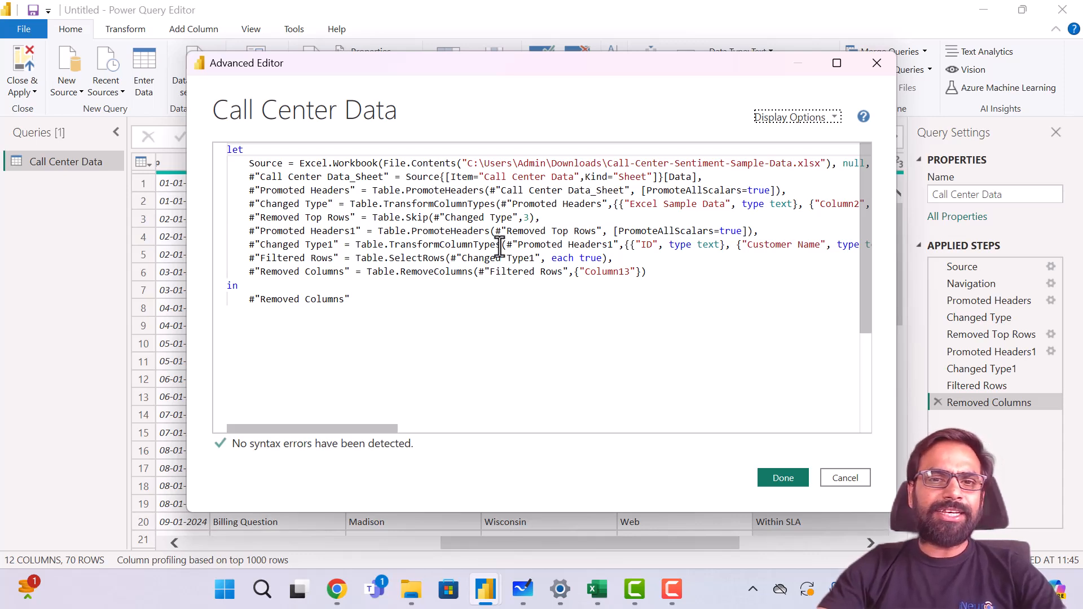
- Close the Advanced Editor and look over the options for managing the query
left_click(783, 478)
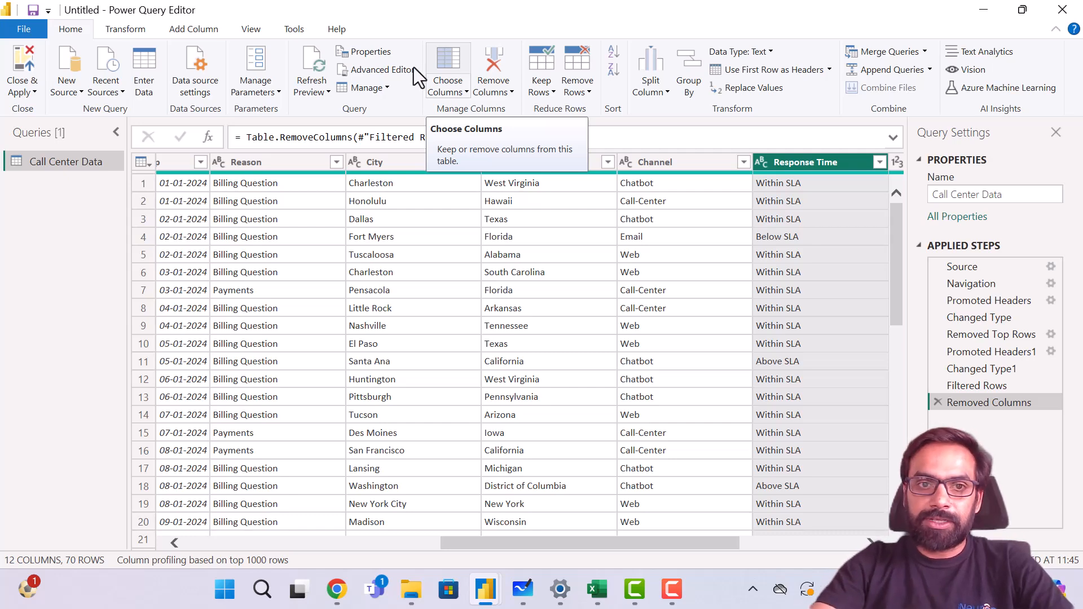
left_click(384, 86)
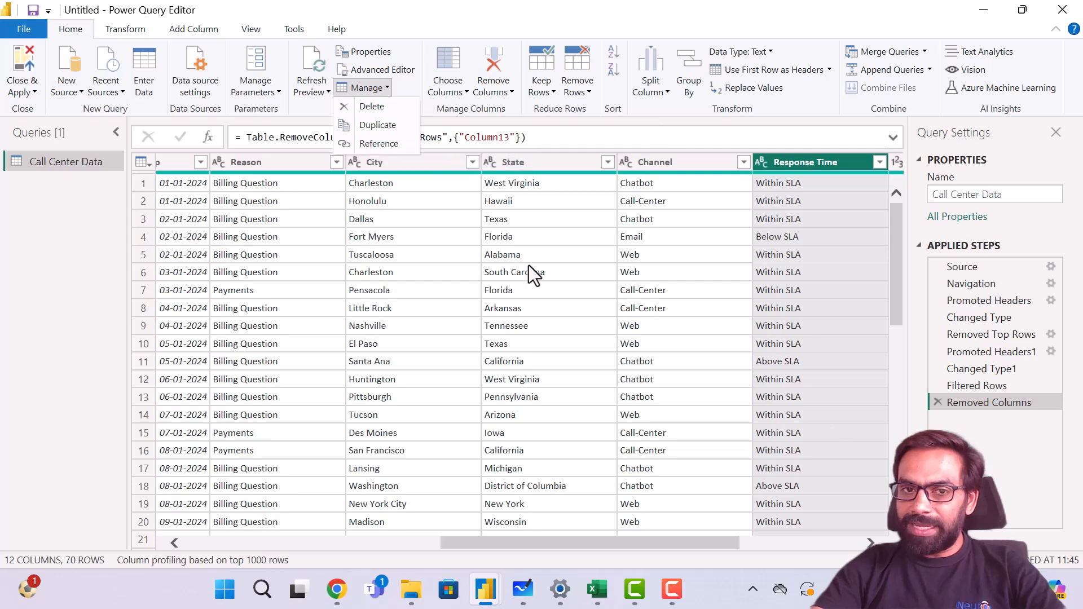
key("Escape")
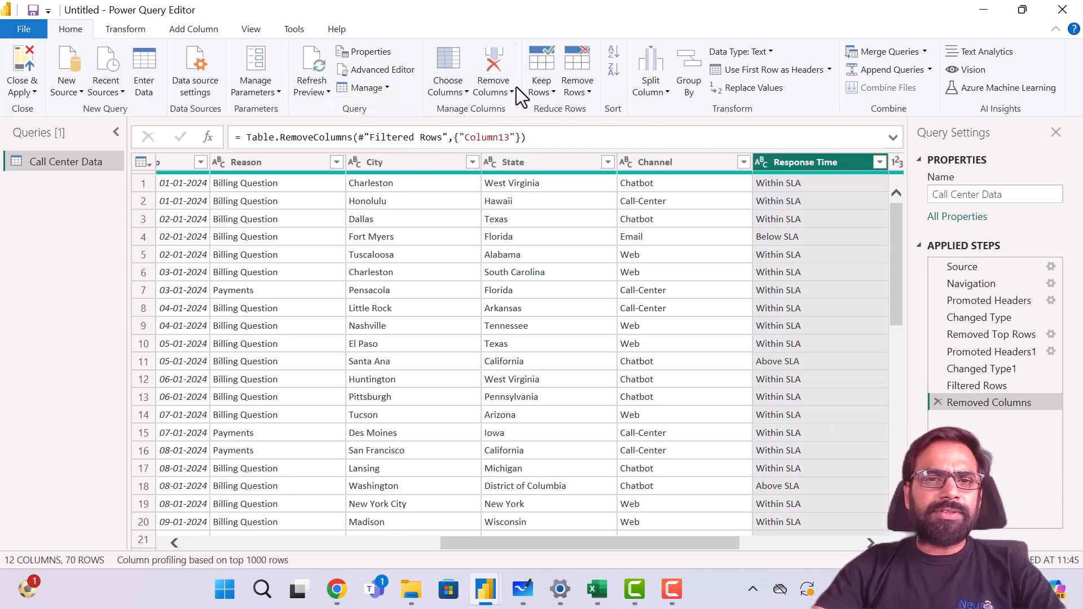
- Jump to the Reason column of the Call Center Data query using Go to Column
left_click(458, 88)
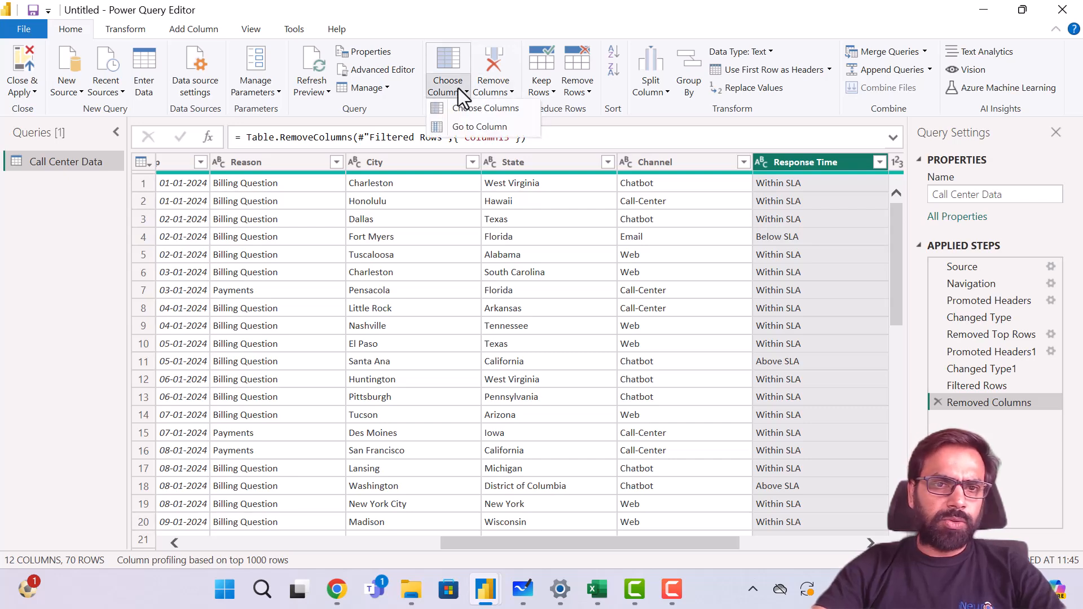
left_click(480, 130)
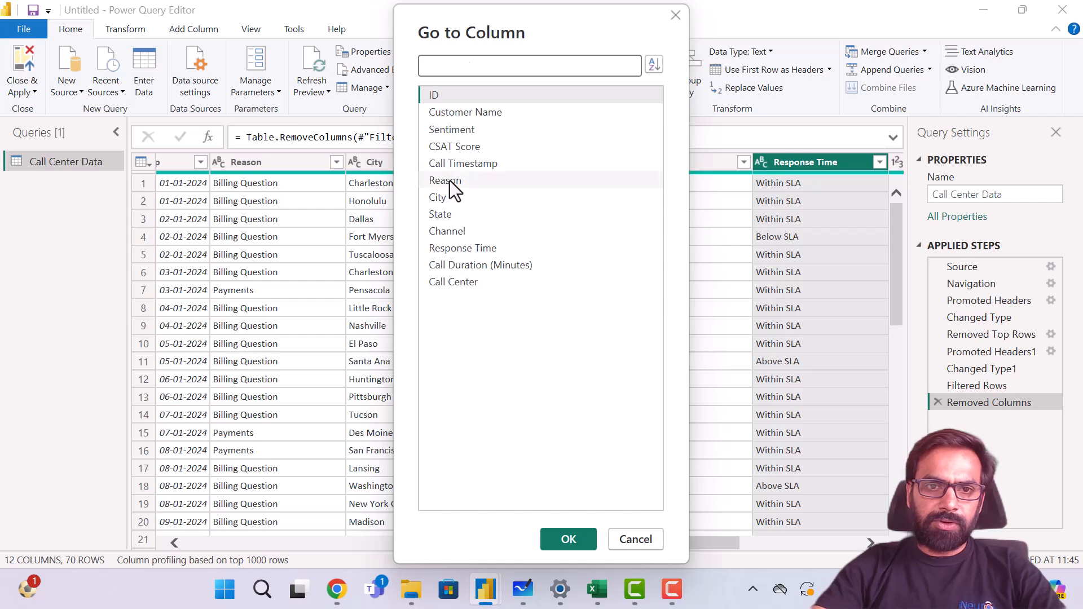
left_click(449, 181)
left_click(574, 542)
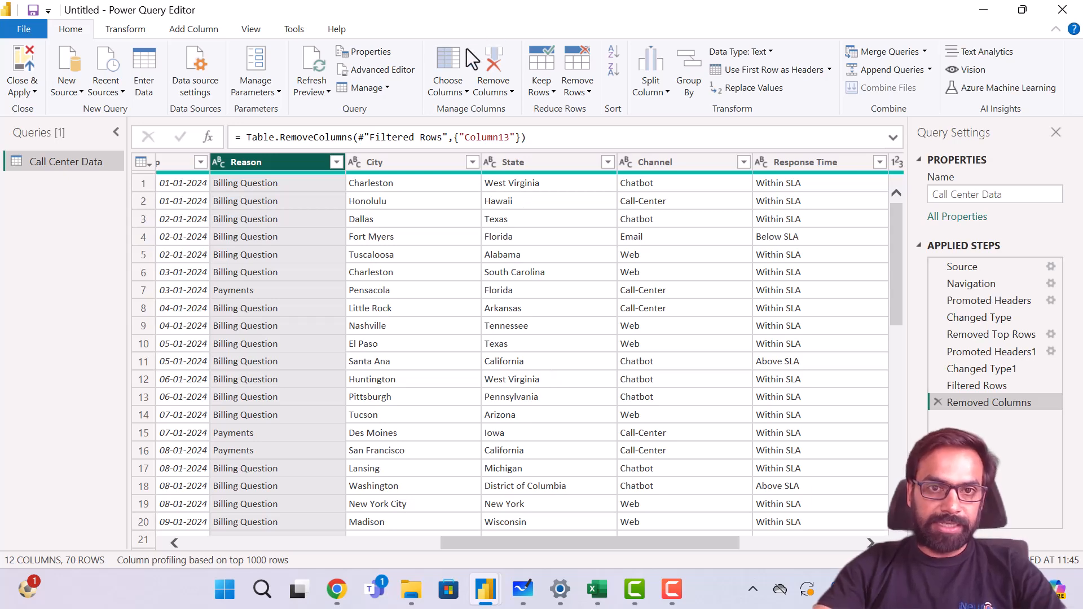
- Choose the columns to keep in Call Center Data, leaving out ID and Channel
left_click(452, 83)
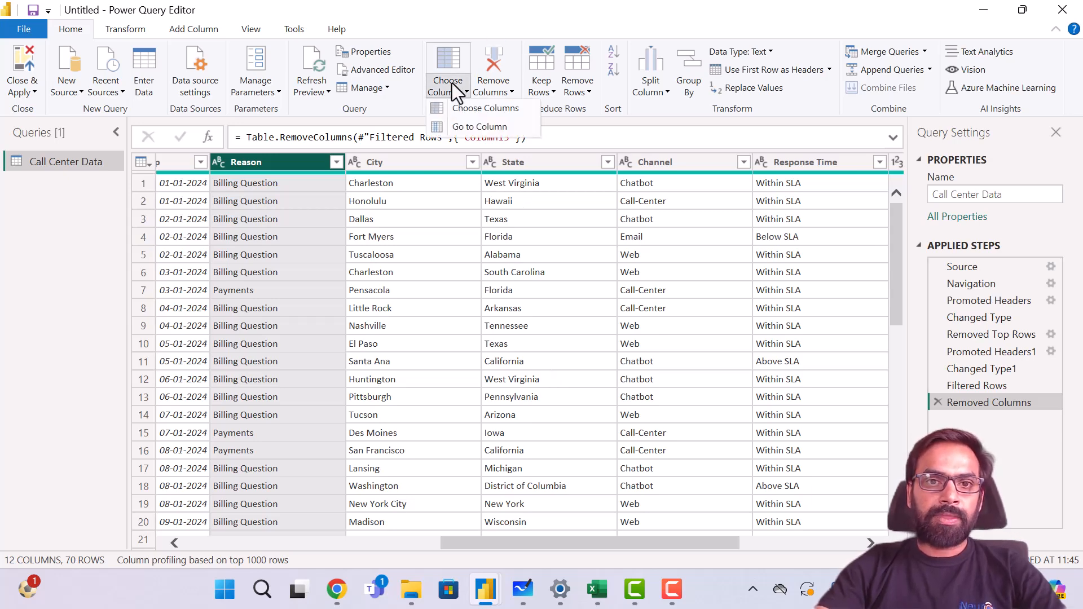
left_click(492, 116)
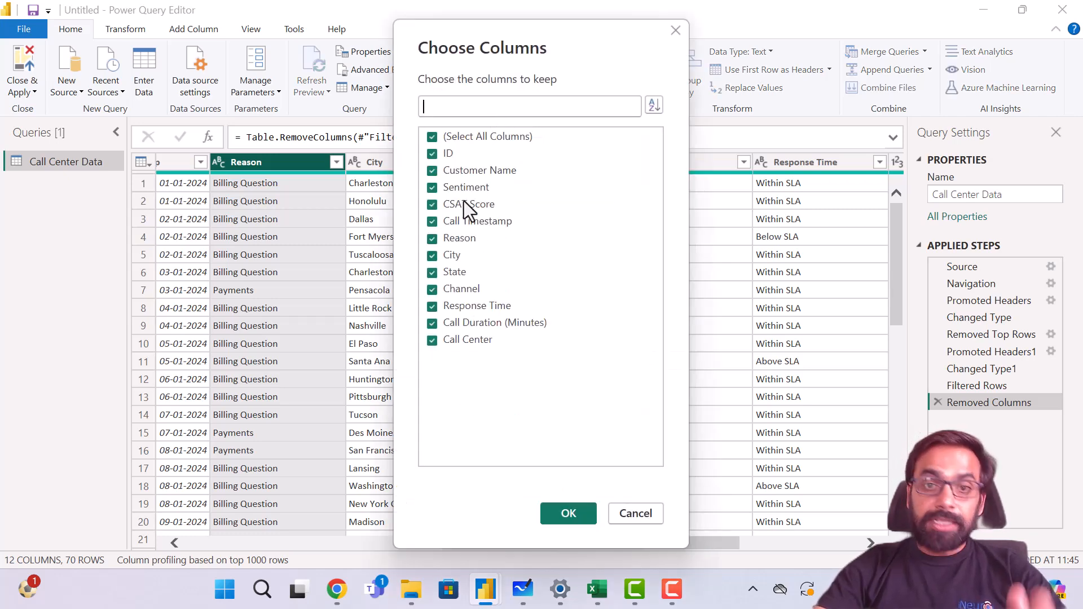
left_click(432, 155)
left_click(433, 290)
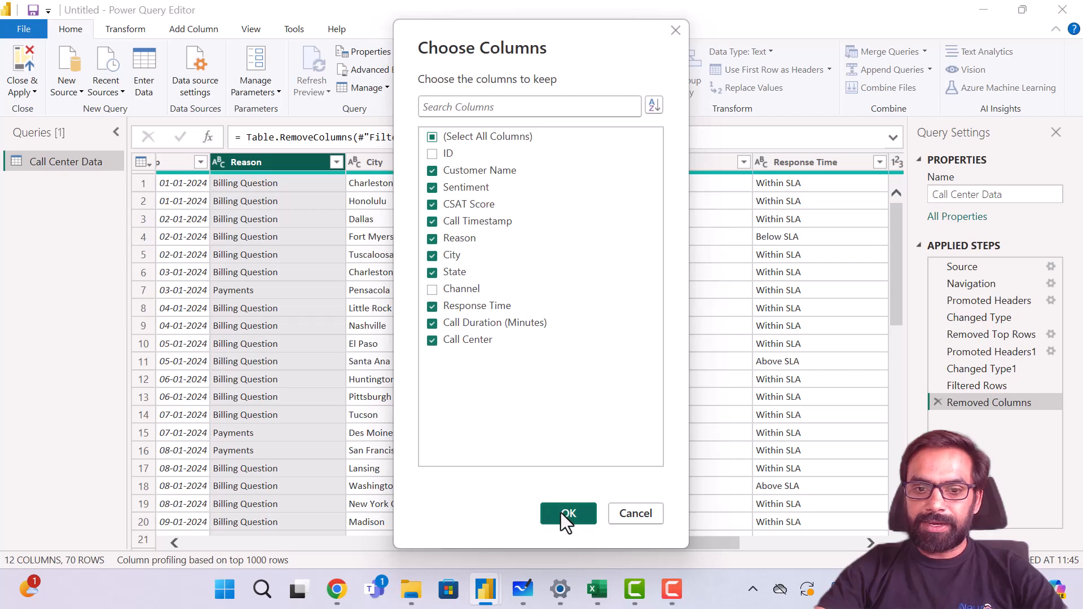
left_click(561, 513)
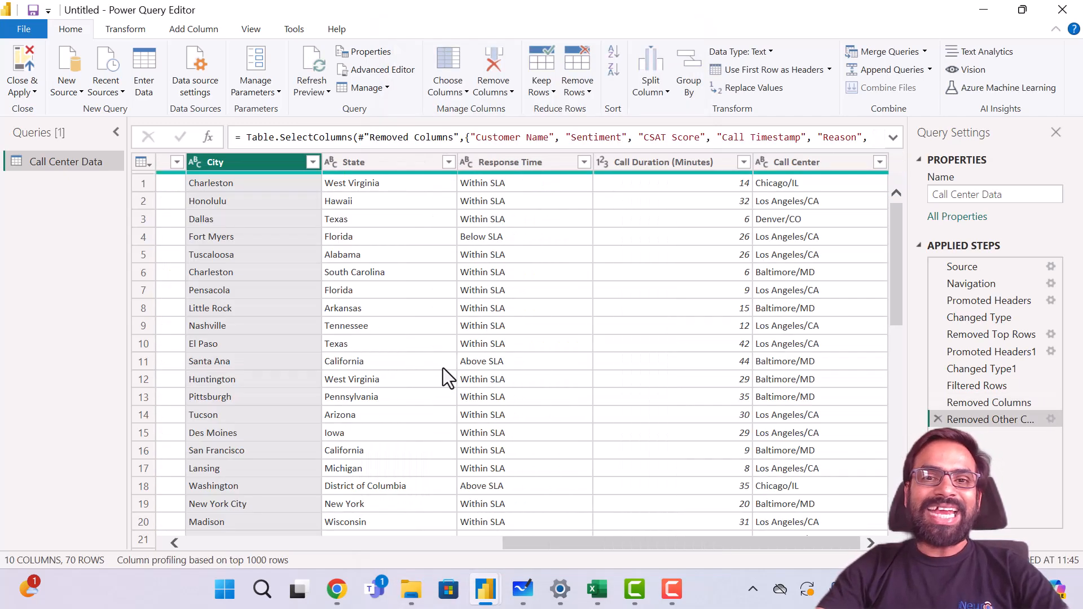
- Compare the last two applied steps, and delete both Removed Other Columns and Removed Columns from the query
left_click(992, 406)
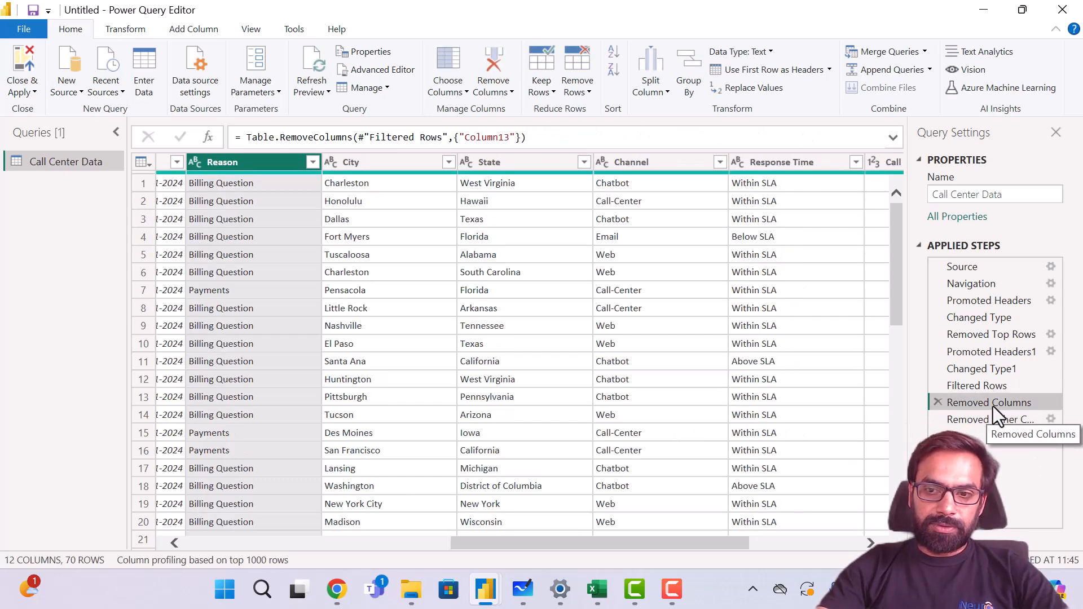
left_click(966, 420)
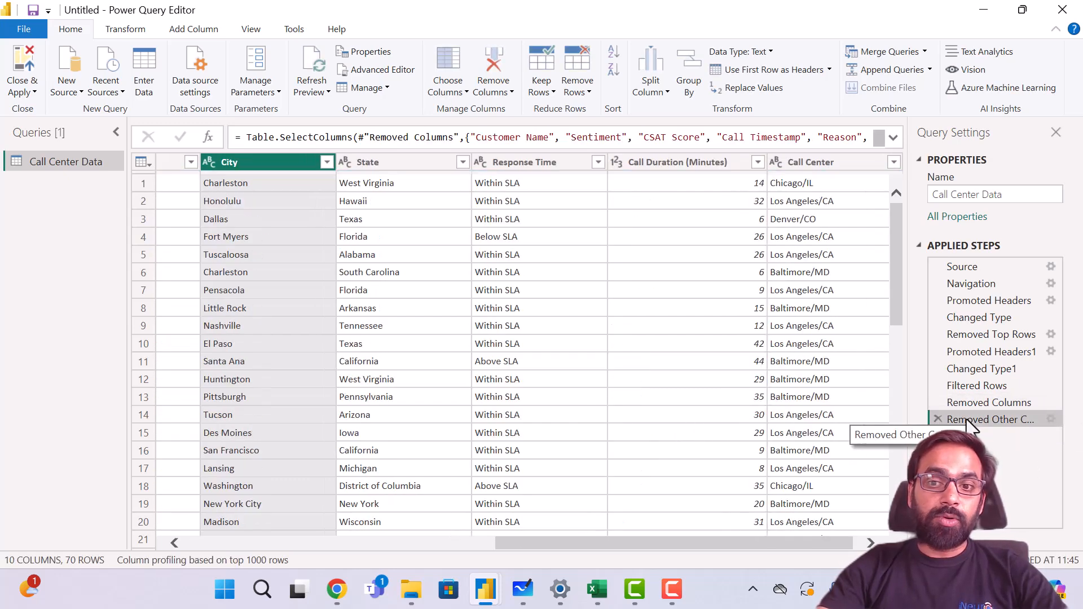
left_click(936, 420)
left_click(937, 400)
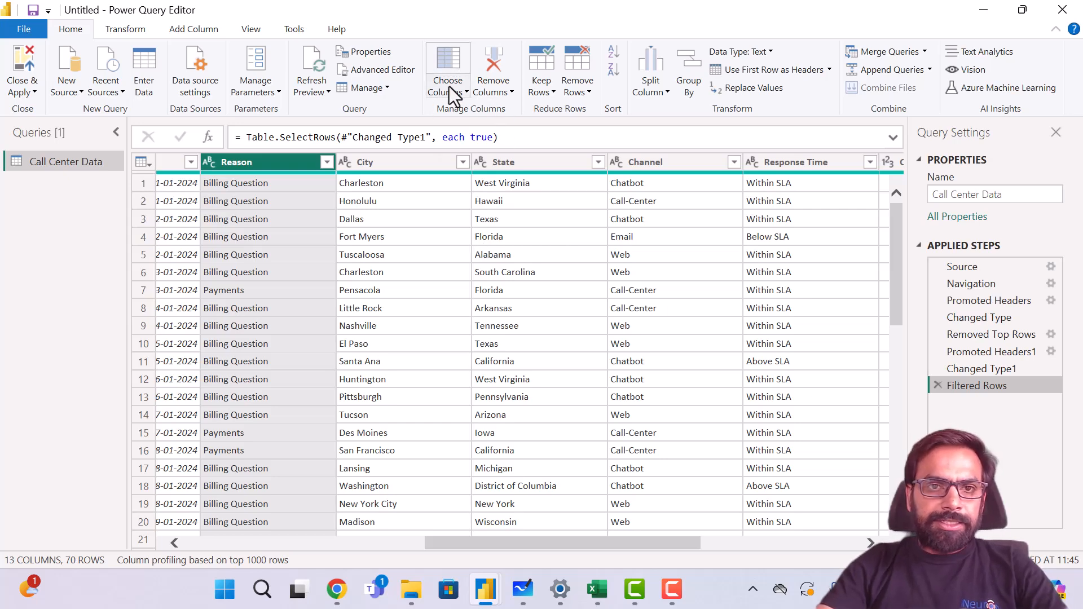
- Look at the Remove Columns options and the Remove Bottom Rows dialog without applying anything
left_click(506, 91)
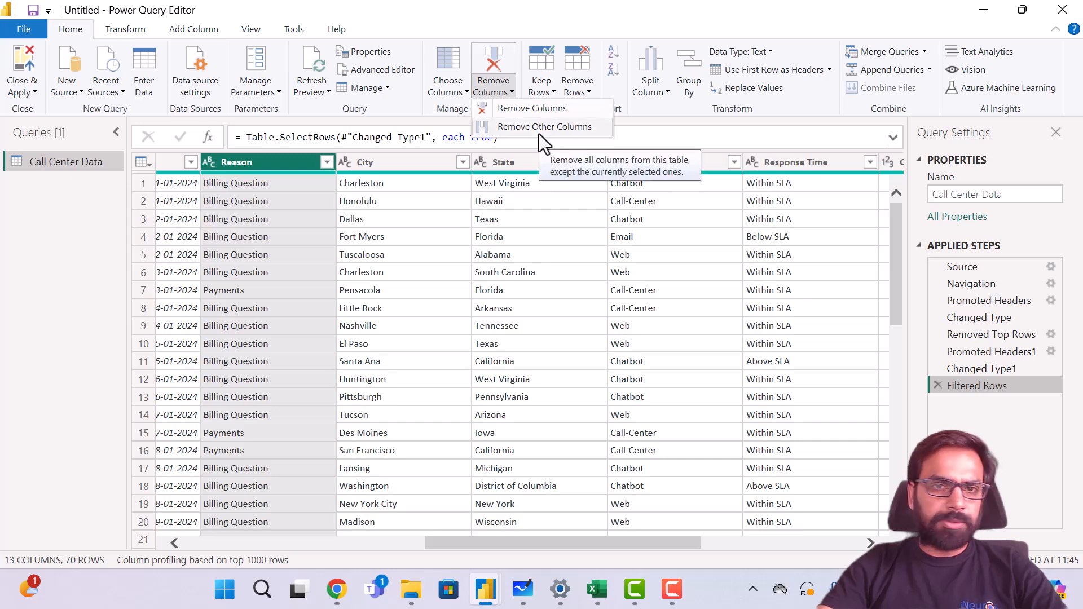
left_click(562, 231)
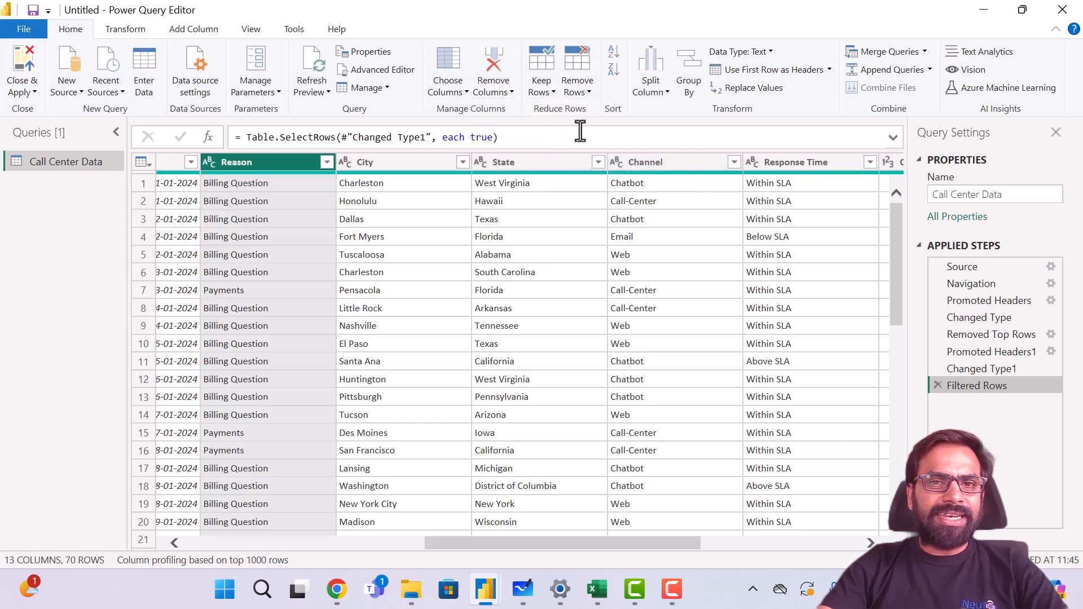
left_click(588, 93)
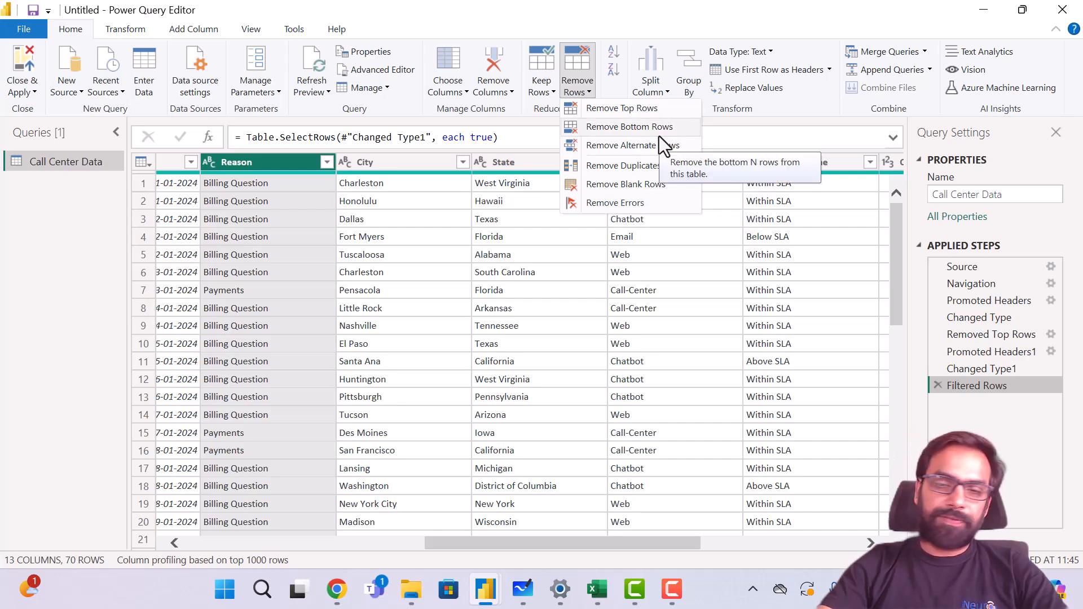
left_click(659, 136)
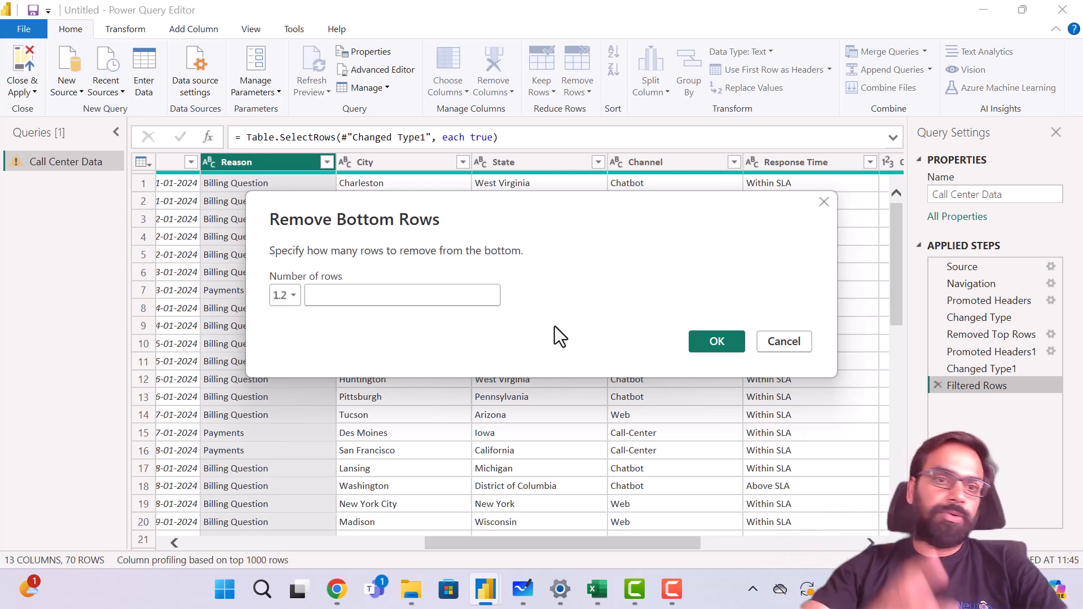
left_click(783, 341)
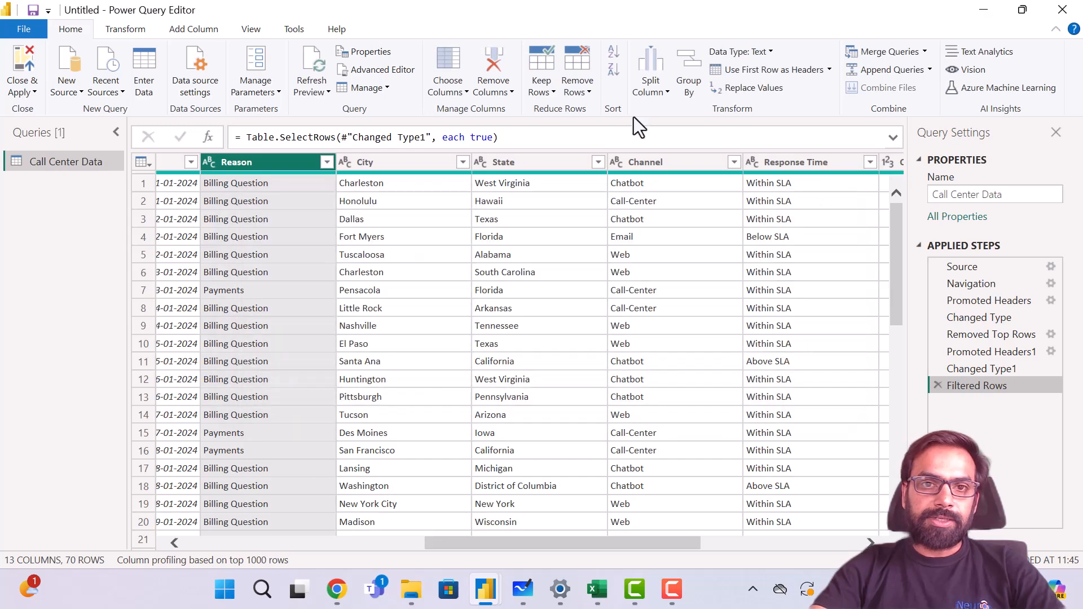
- Compare the available options for keeping rows with those for removing rows
left_click(583, 84)
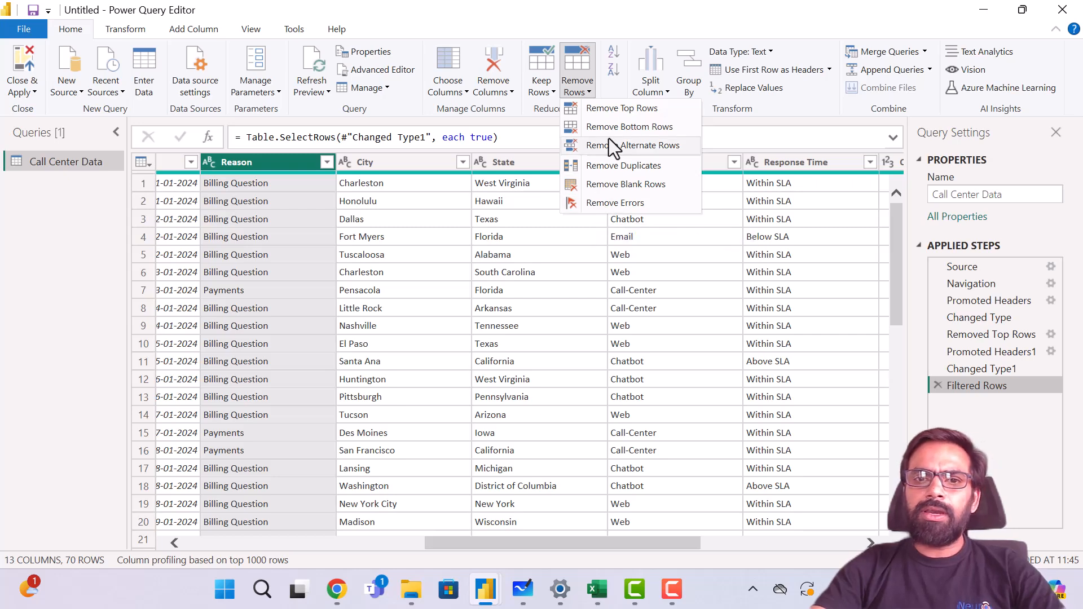
left_click(533, 121)
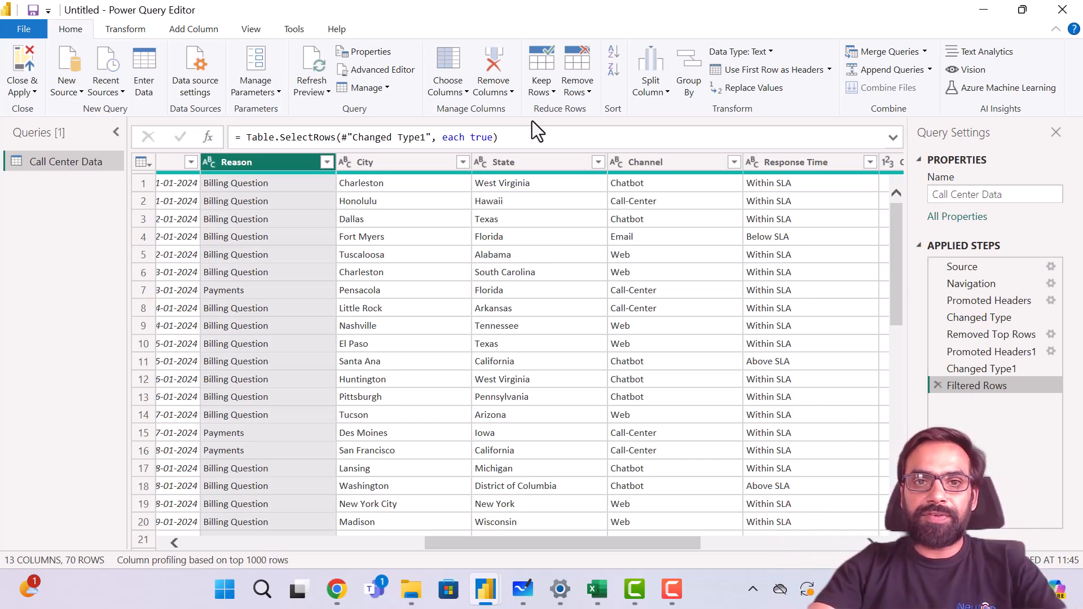
left_click(541, 84)
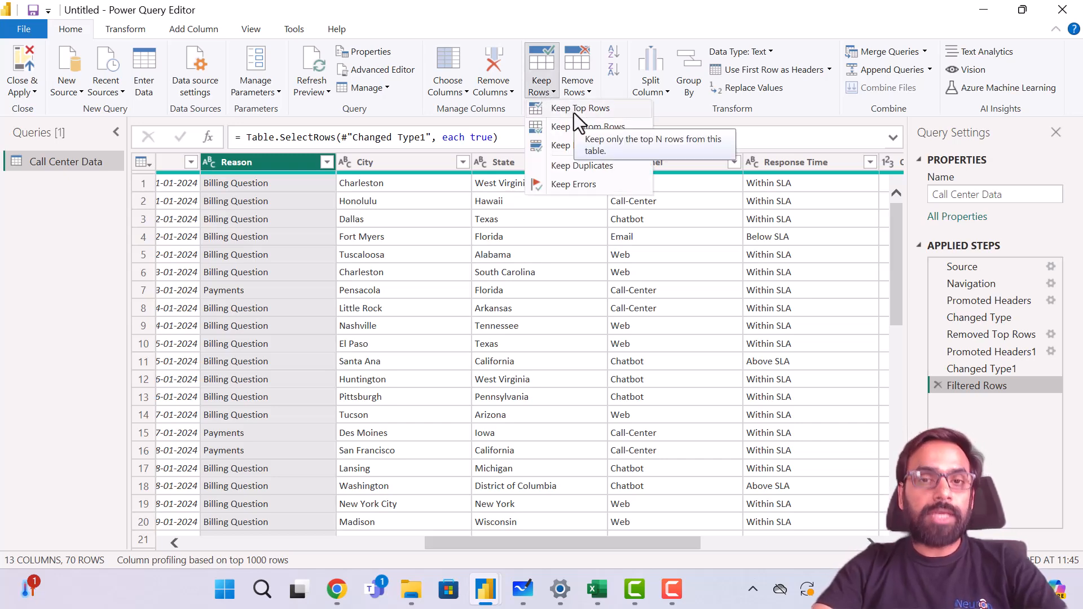
left_click(592, 87)
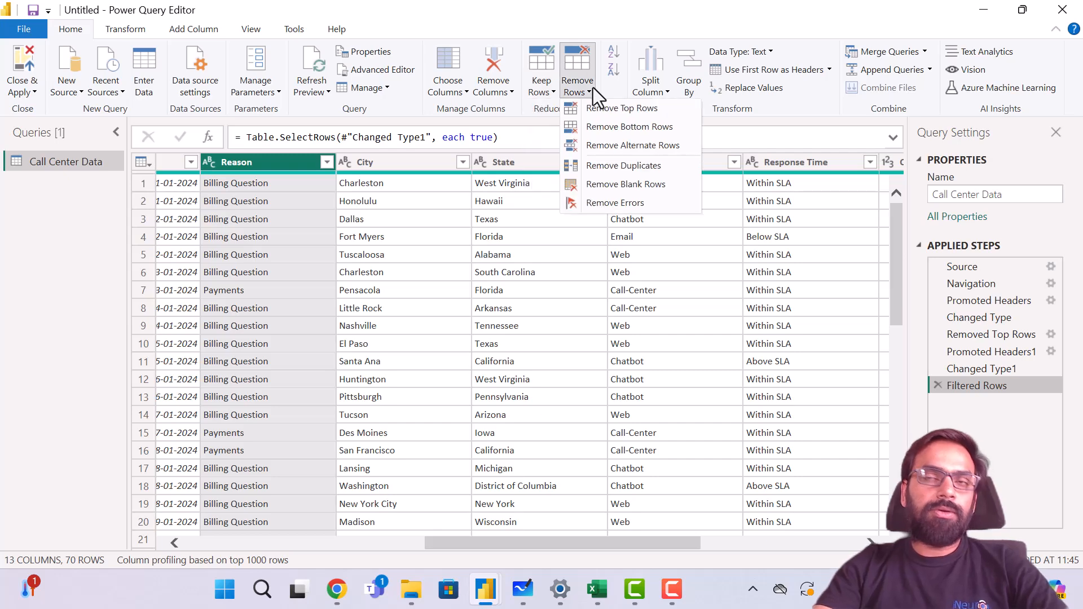
left_click(595, 303)
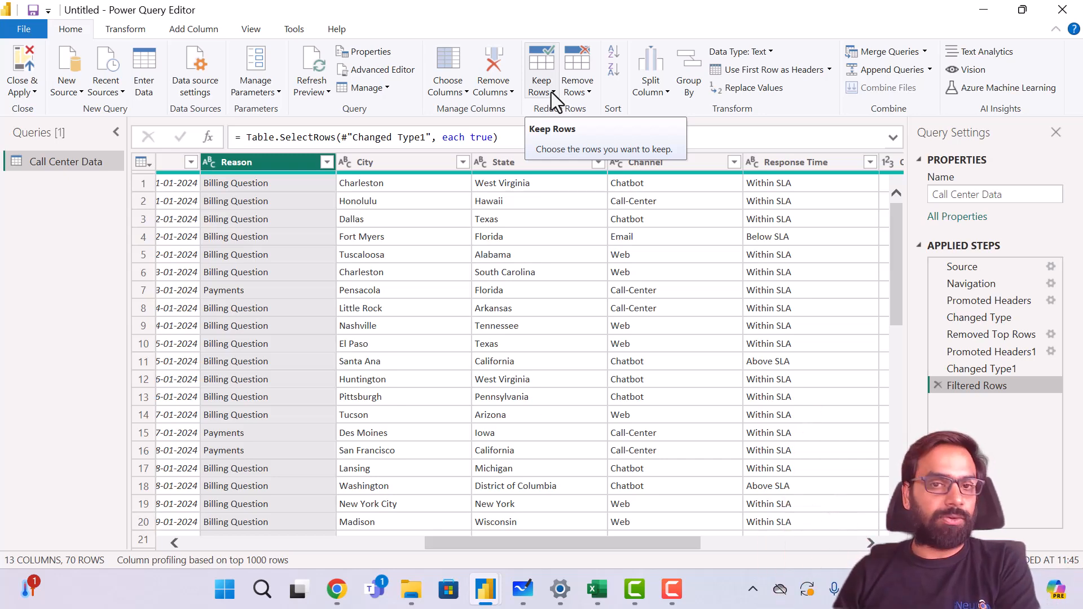
left_click(551, 92)
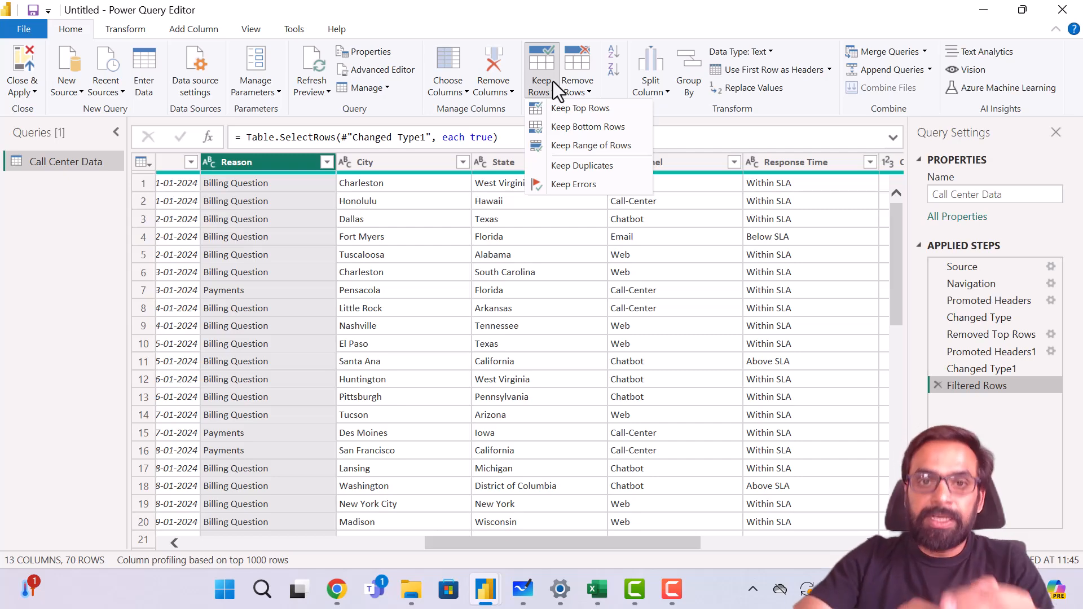
left_click(582, 91)
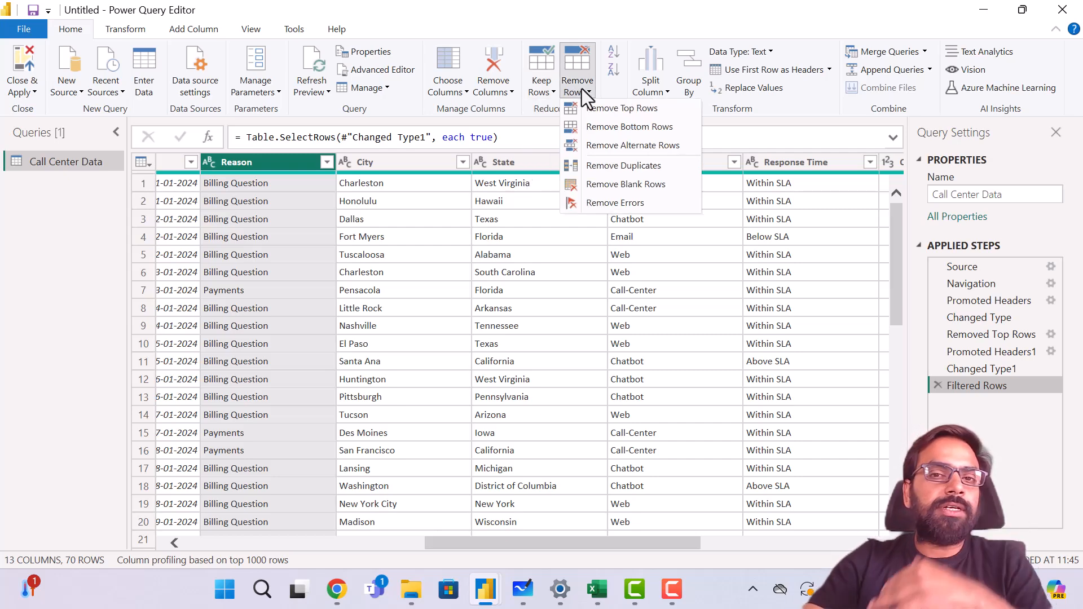
left_click(661, 316)
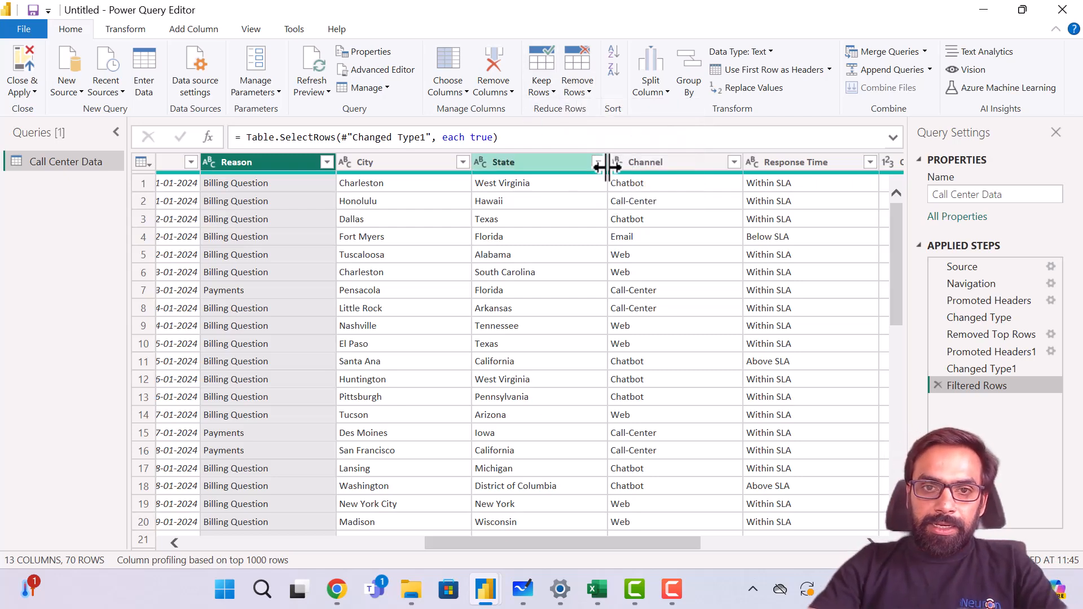
- Sort the table by the Reason column in ascending order and check the order of the rows
left_click(616, 53)
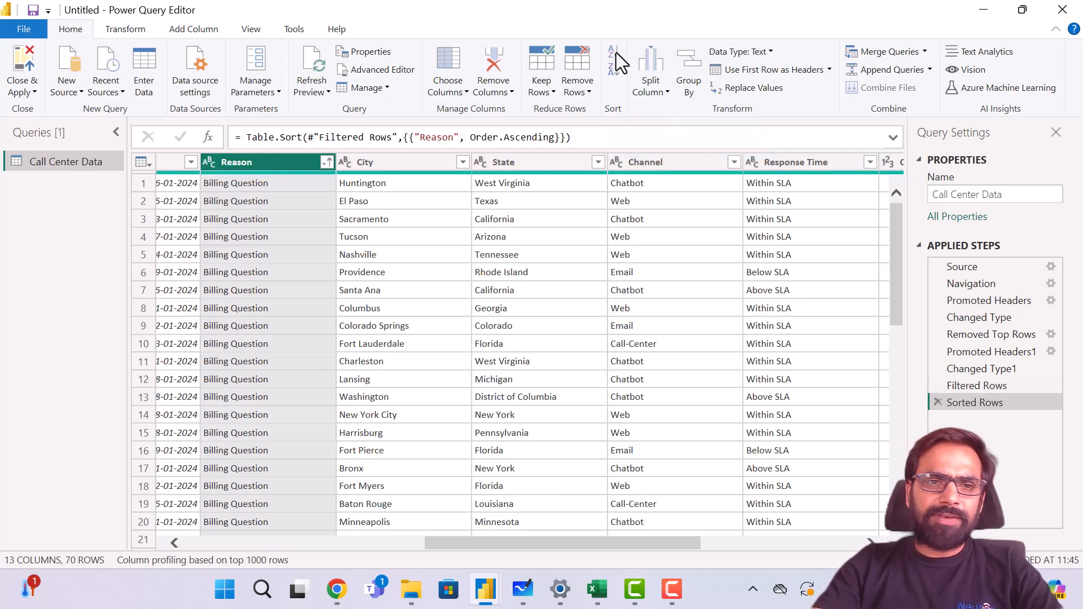
scroll(248, 475, "down", 12)
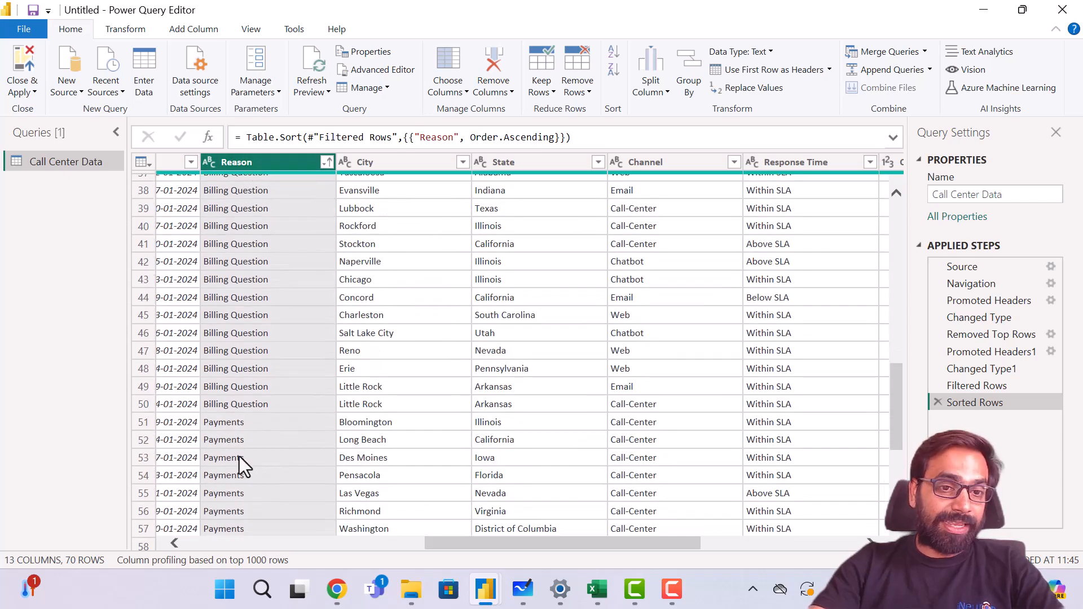
scroll(262, 316, "down", 5)
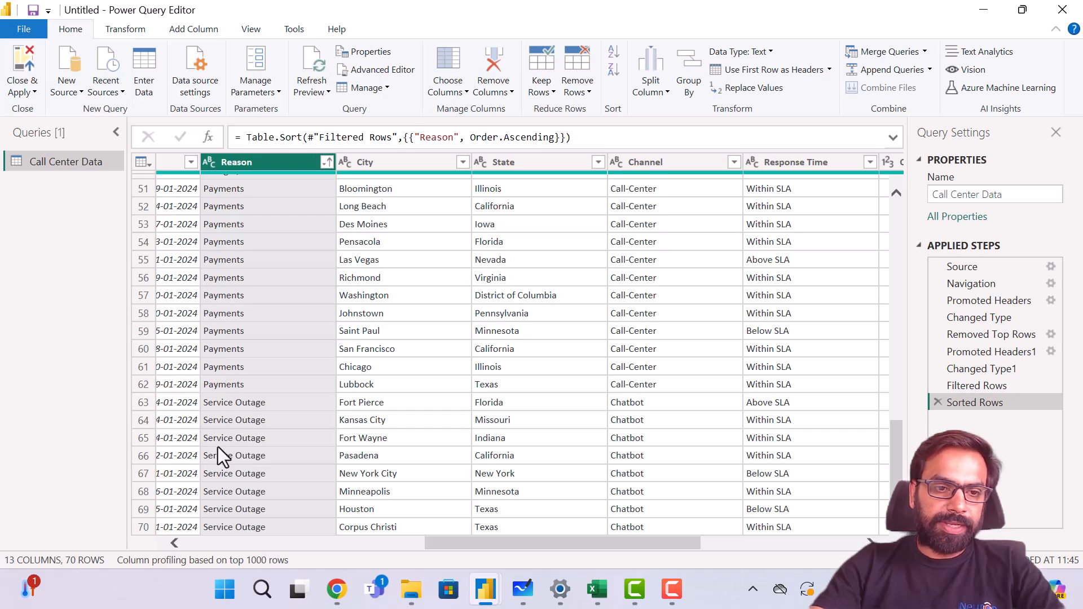
scroll(254, 404, "up", 15)
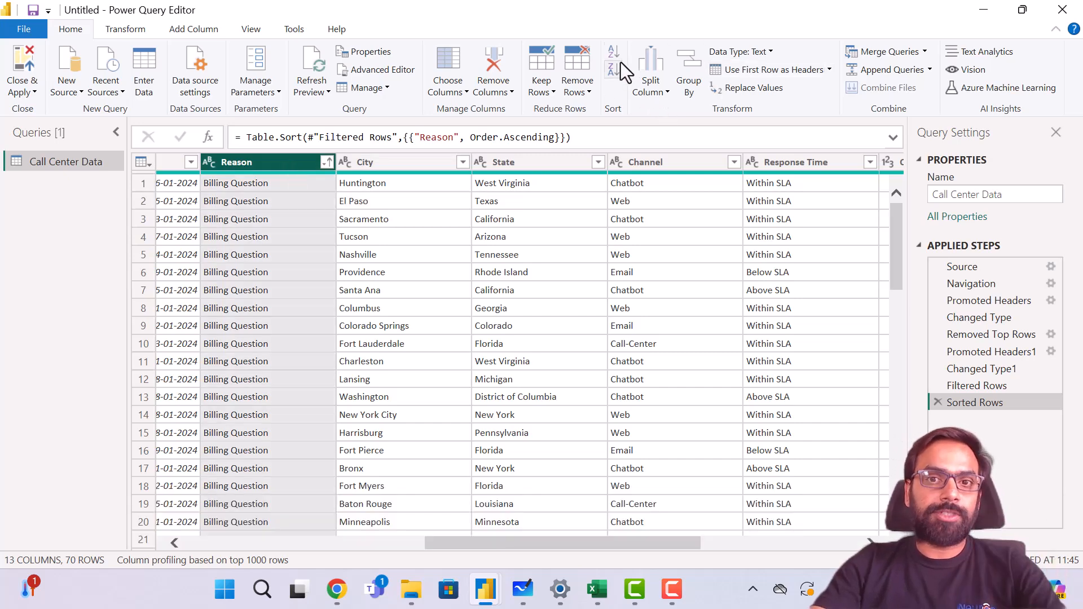
- Add a descending sort on the State column and check the order within each Reason group
left_click(532, 163)
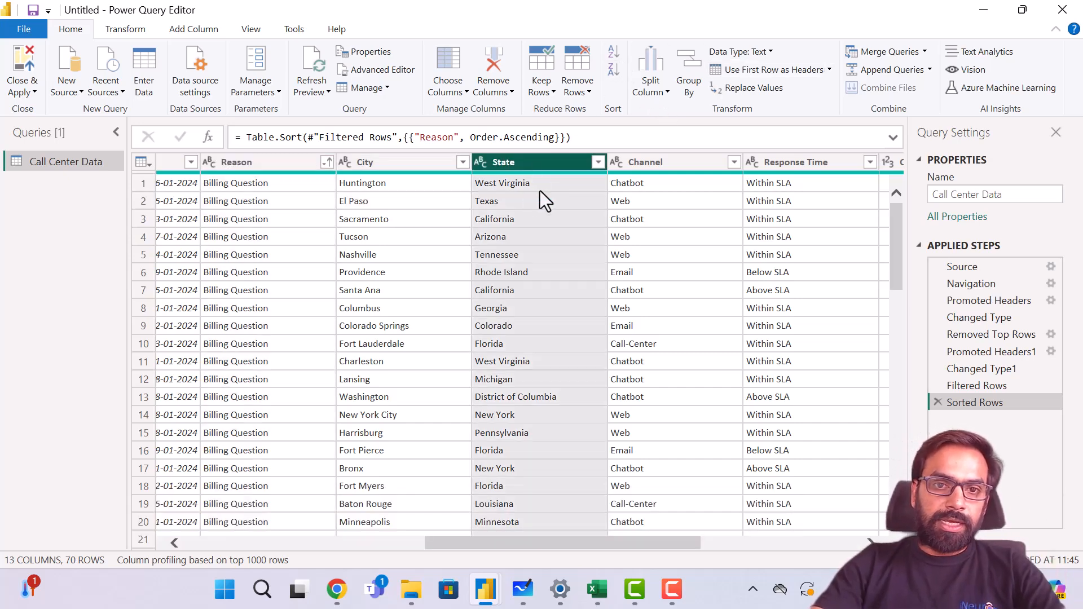
left_click(613, 73)
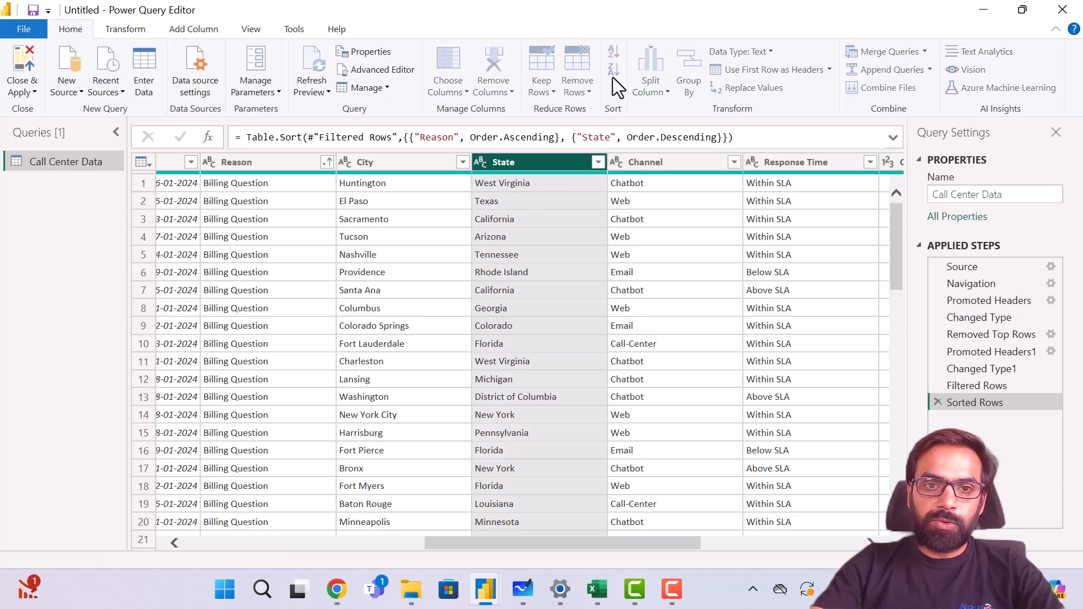
scroll(543, 412, "down", 10)
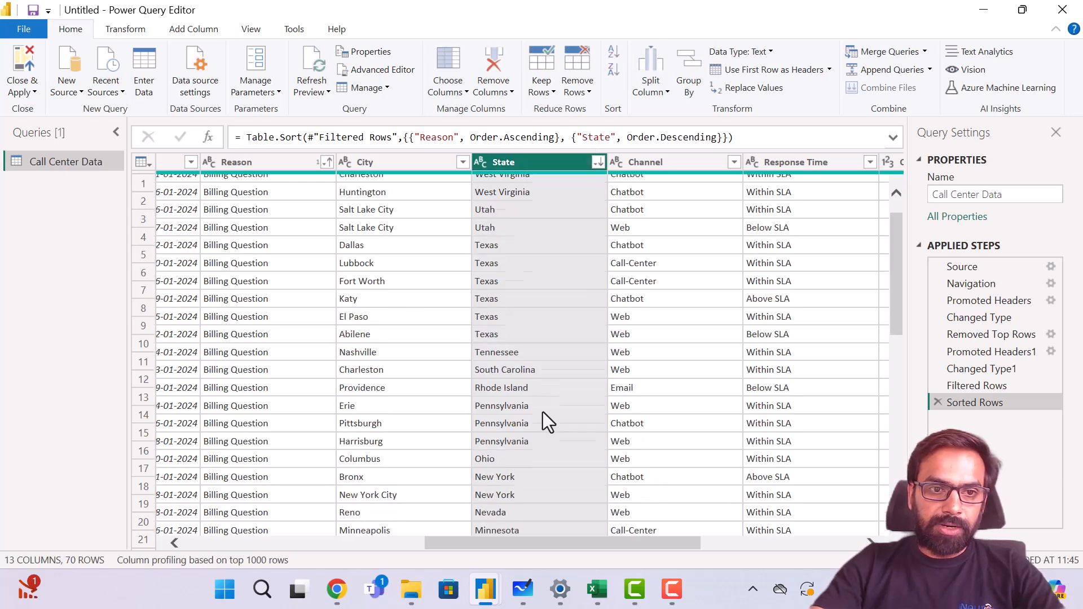
scroll(543, 419, "down", 5)
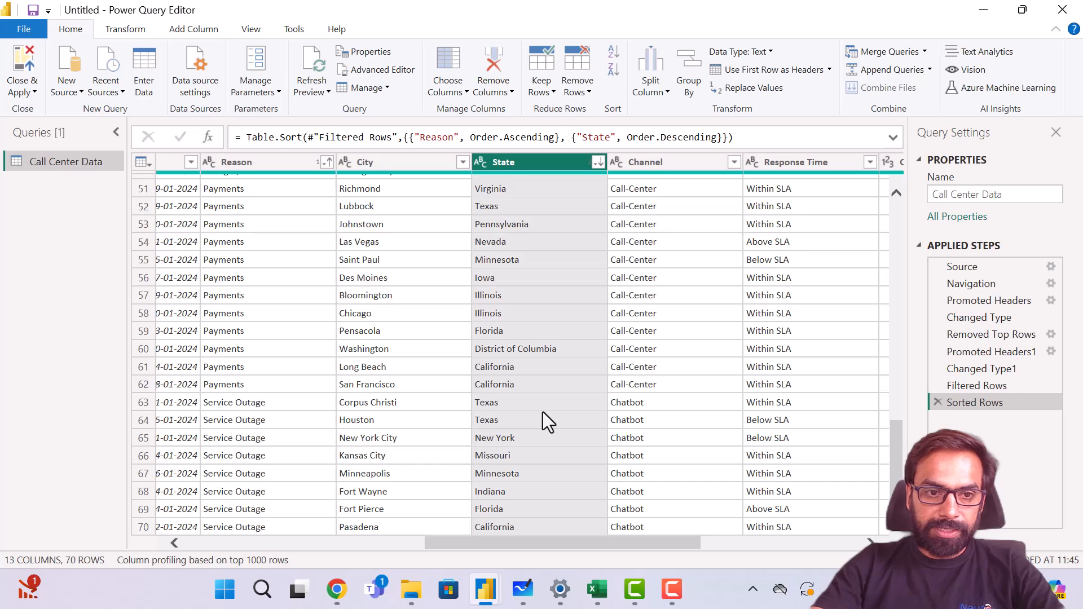
scroll(543, 412, "up", 15)
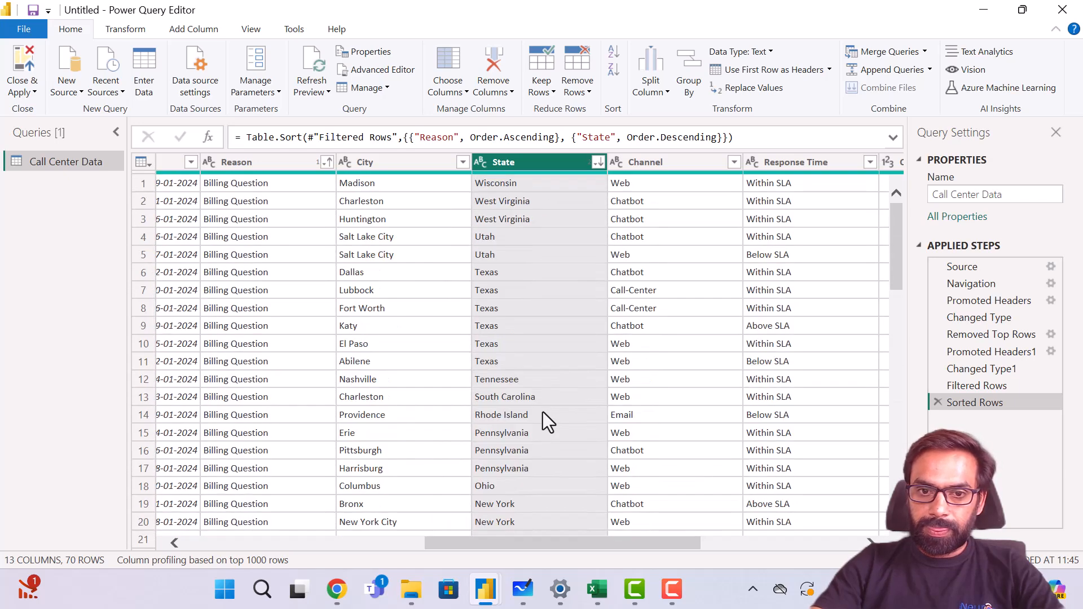
- Delete the Sorted Rows and Filtered Rows steps from the query's applied steps
left_click(938, 403)
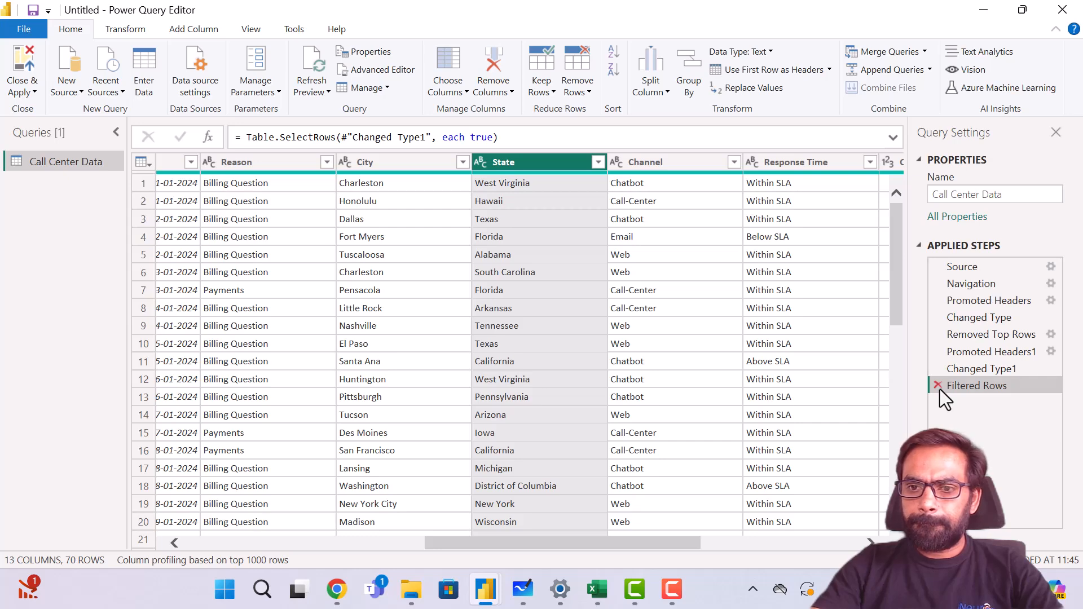
left_click(940, 389)
left_click(706, 242)
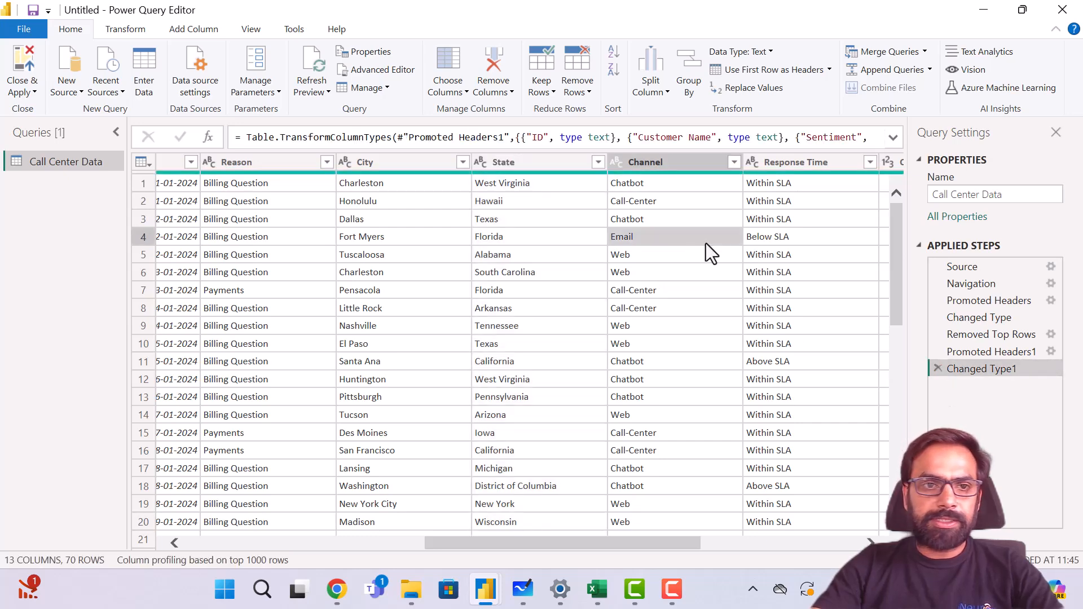
- Check the data types of the Call Duration (Minutes) and Call Center columns
scroll(706, 242, "left", 5)
scroll(706, 242, "right", 10)
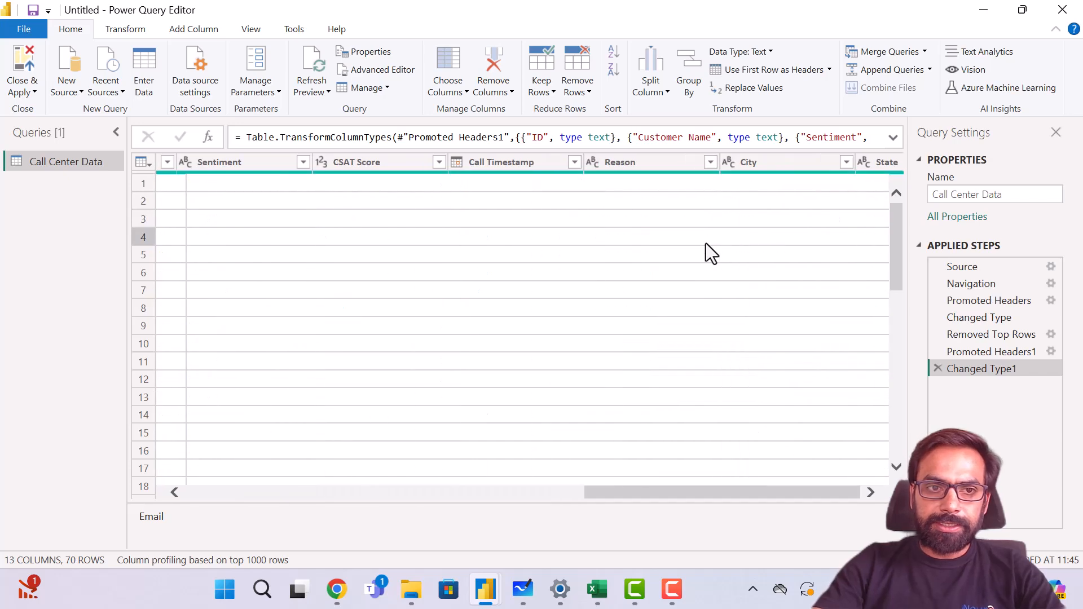
left_click(615, 201)
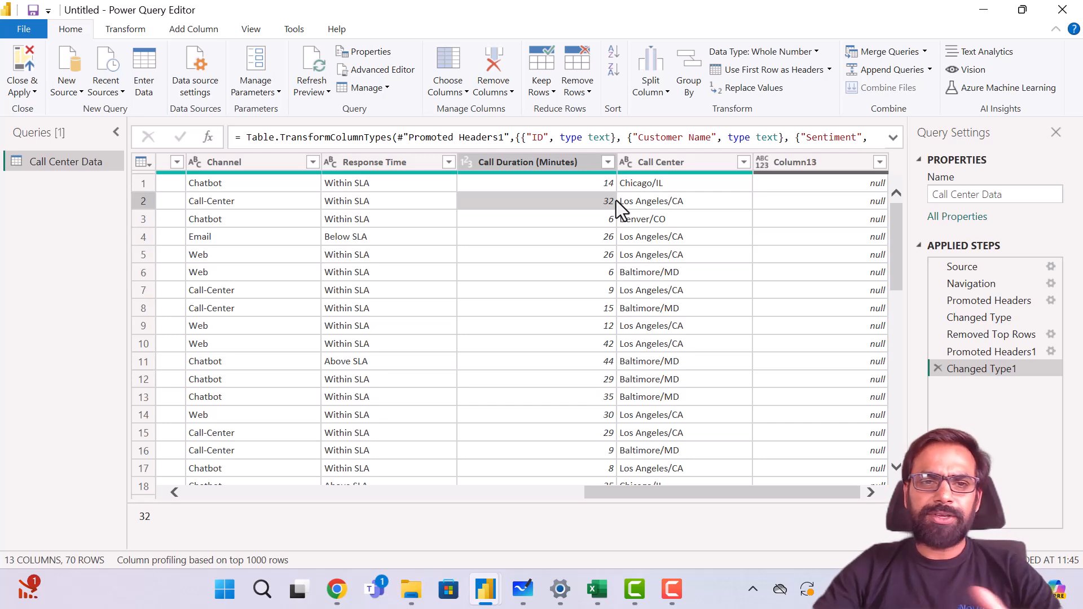
left_click(691, 215)
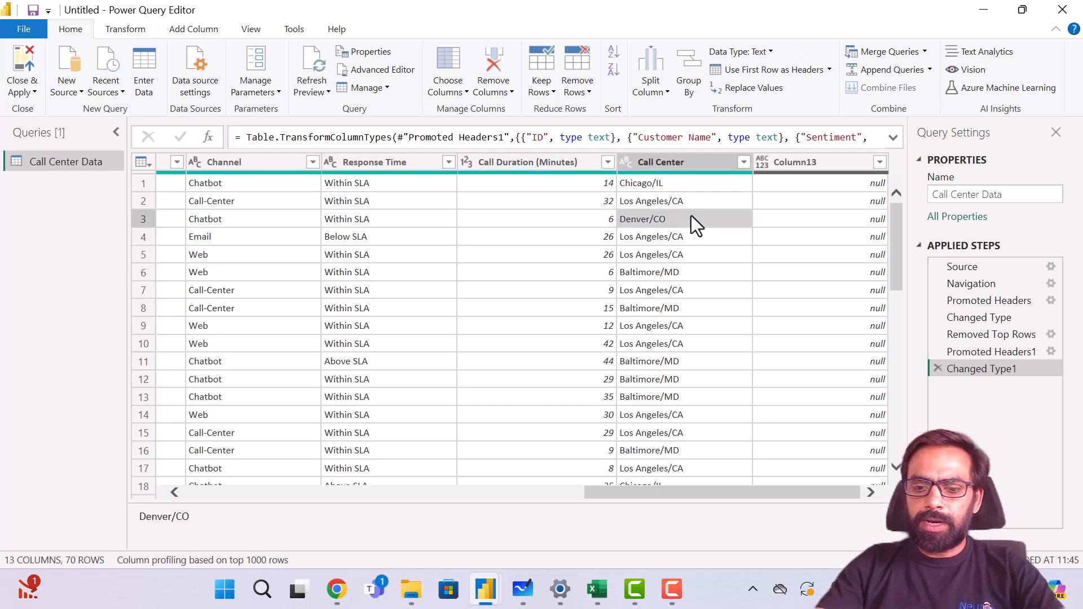
key("ctrl+space")
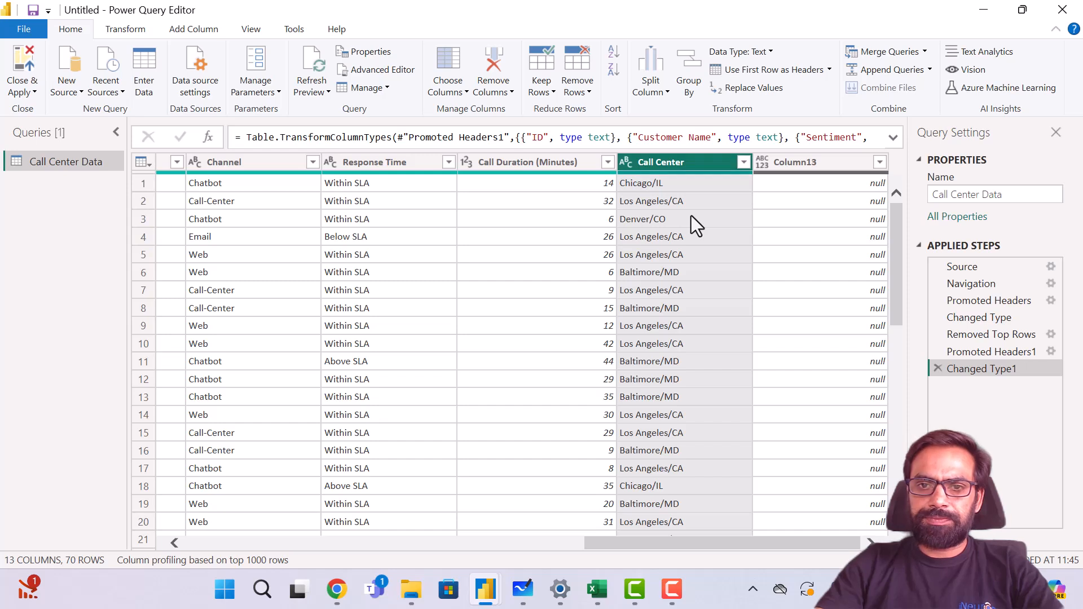
key("Down")
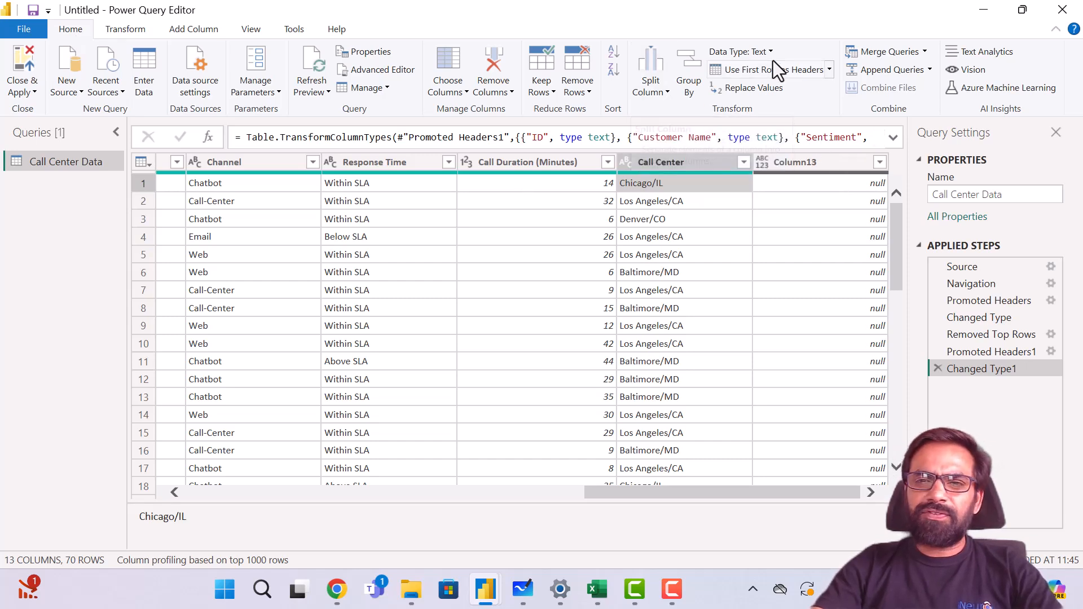
- Go back to the ID column and review the data types available for it without changing the type
left_click(446, 257)
key("Left")
key("Left")
key("Left")
key("Left")
key("Left")
key("Left")
key("Left")
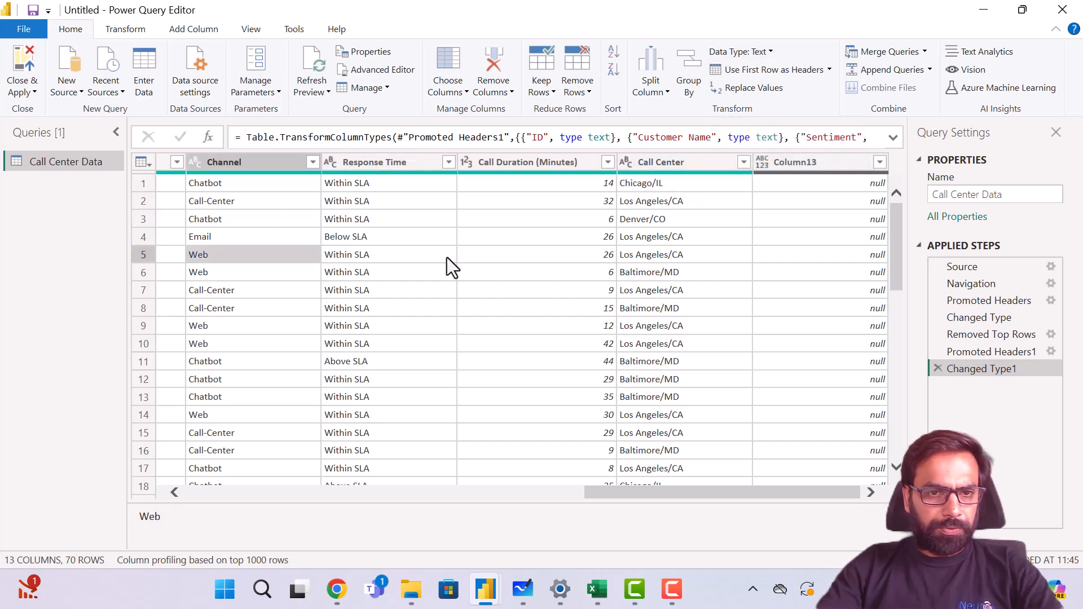
key("Left")
key("Left")
key("Left")
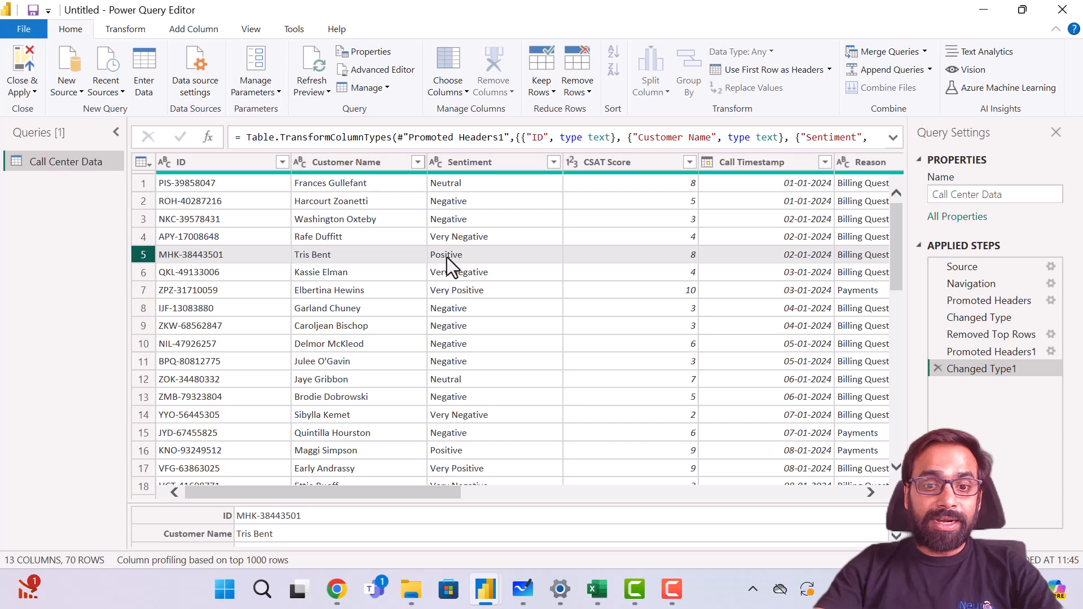
left_click(219, 165)
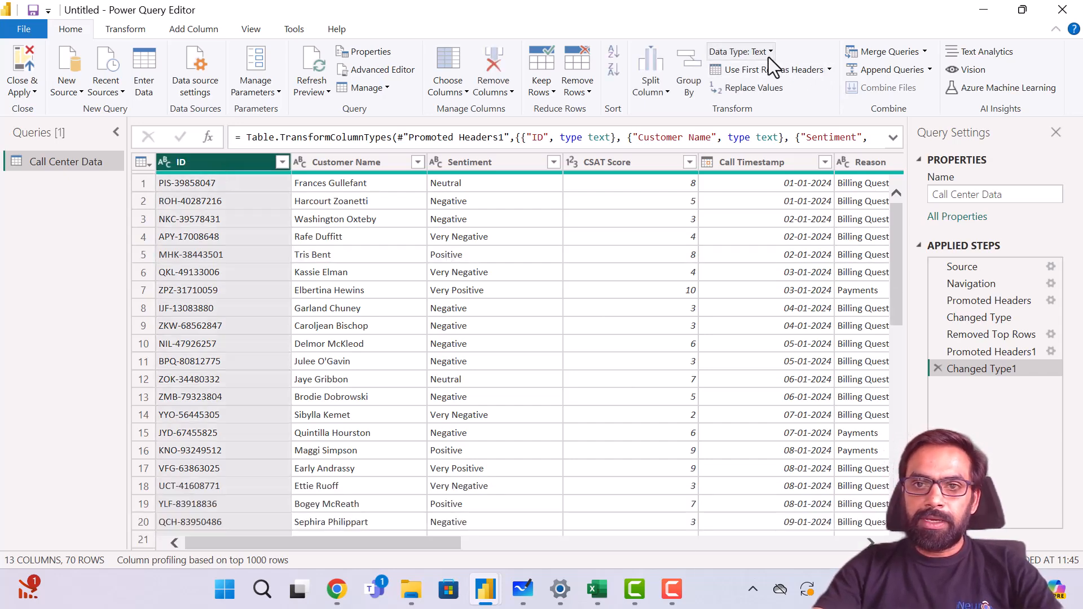
left_click(768, 56)
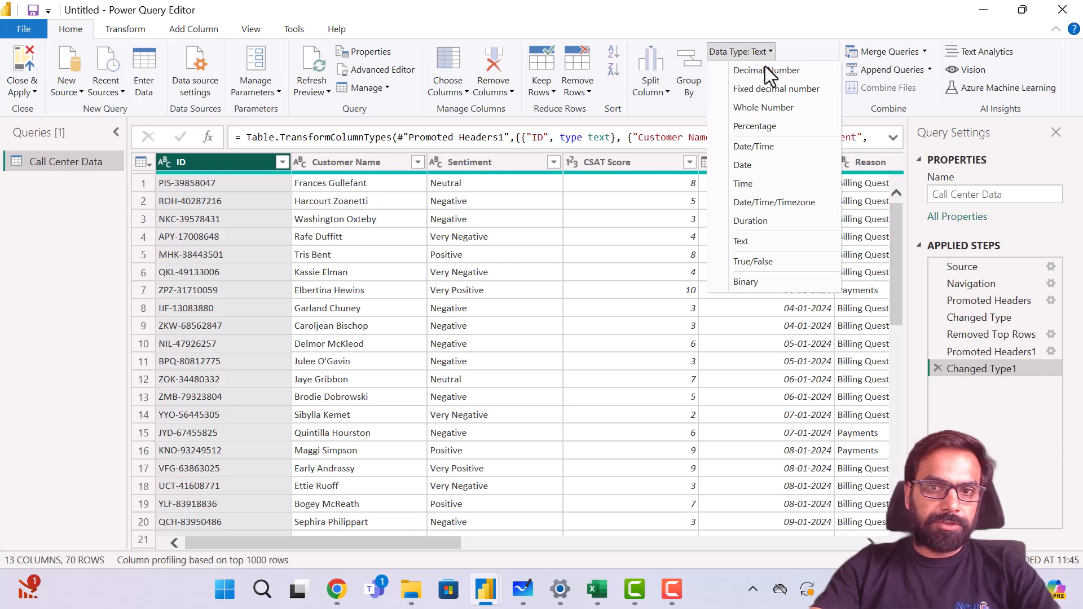
left_click(568, 225)
- Change the CSAT Score column's data type to Decimal Number, replacing the existing type conversion
left_click(649, 169)
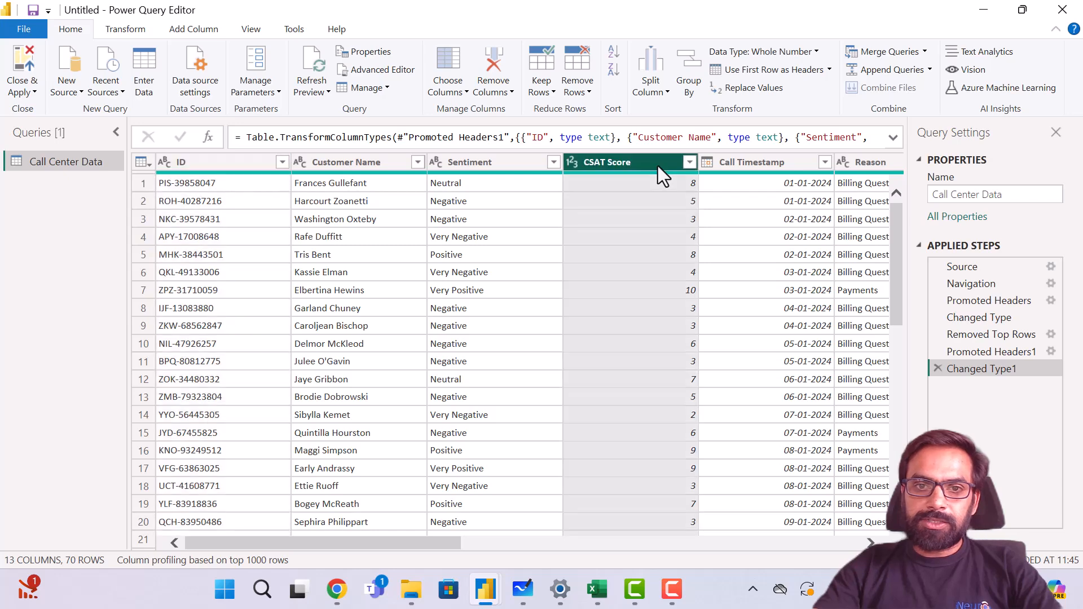
left_click(808, 51)
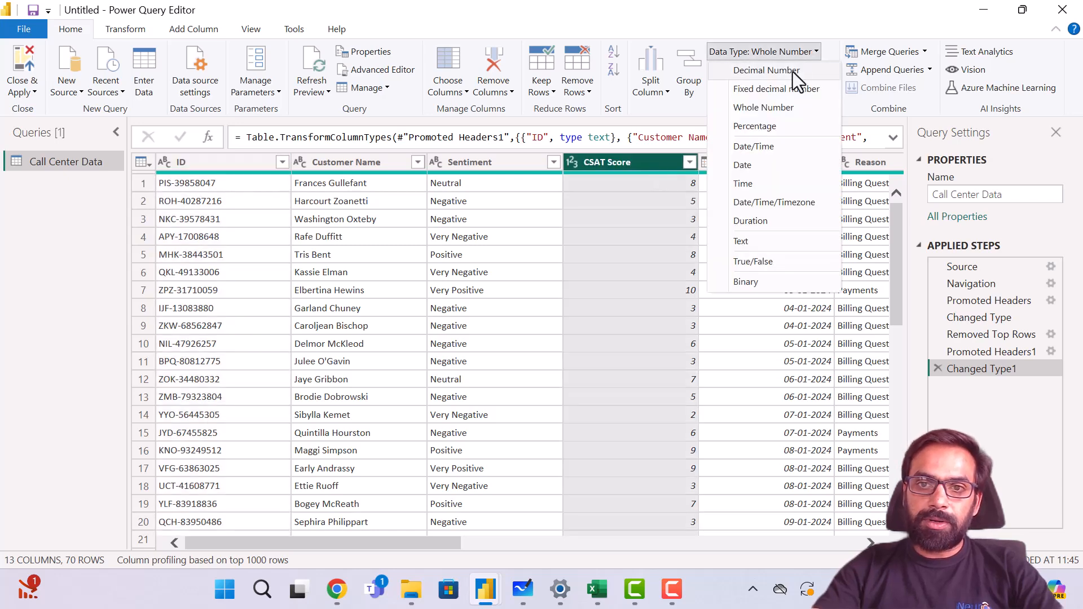
left_click(793, 72)
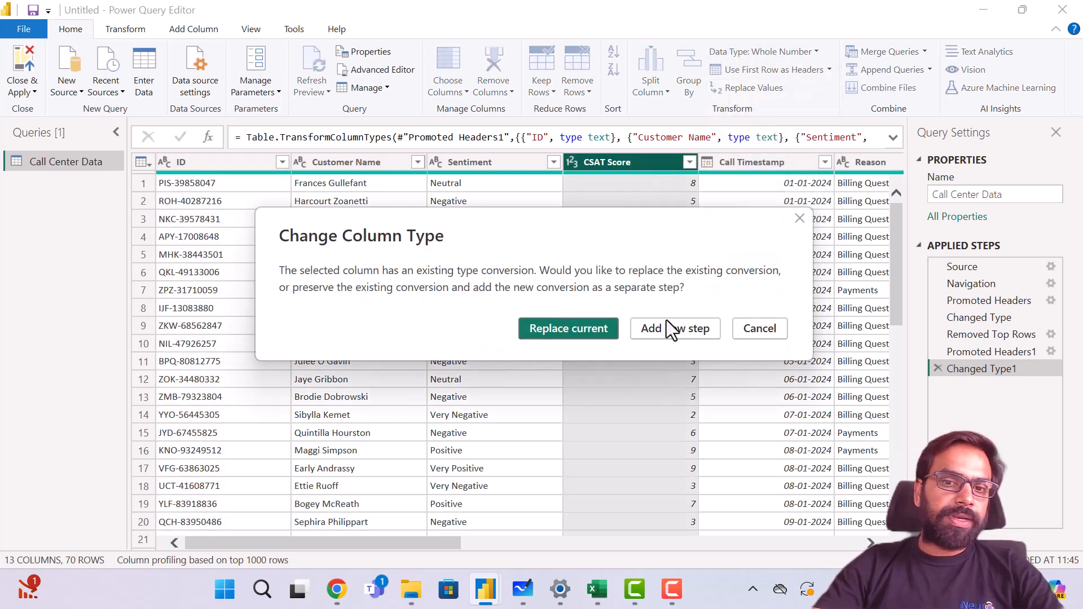
left_click(577, 328)
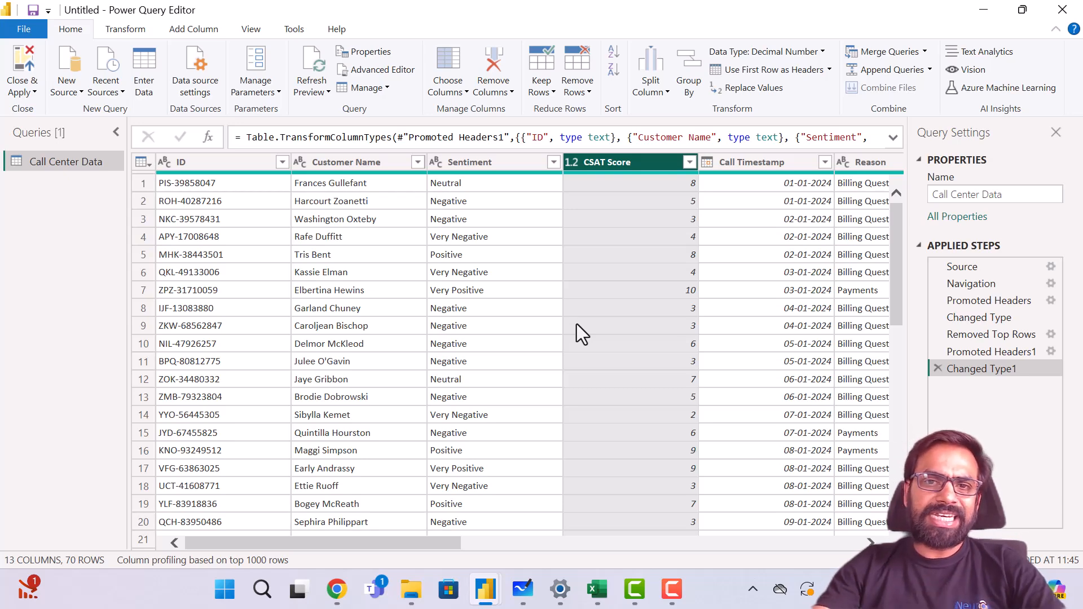
- Delete the Changed Type1 step and look at the options for promoting the first row or demoting the headers
left_click(937, 369)
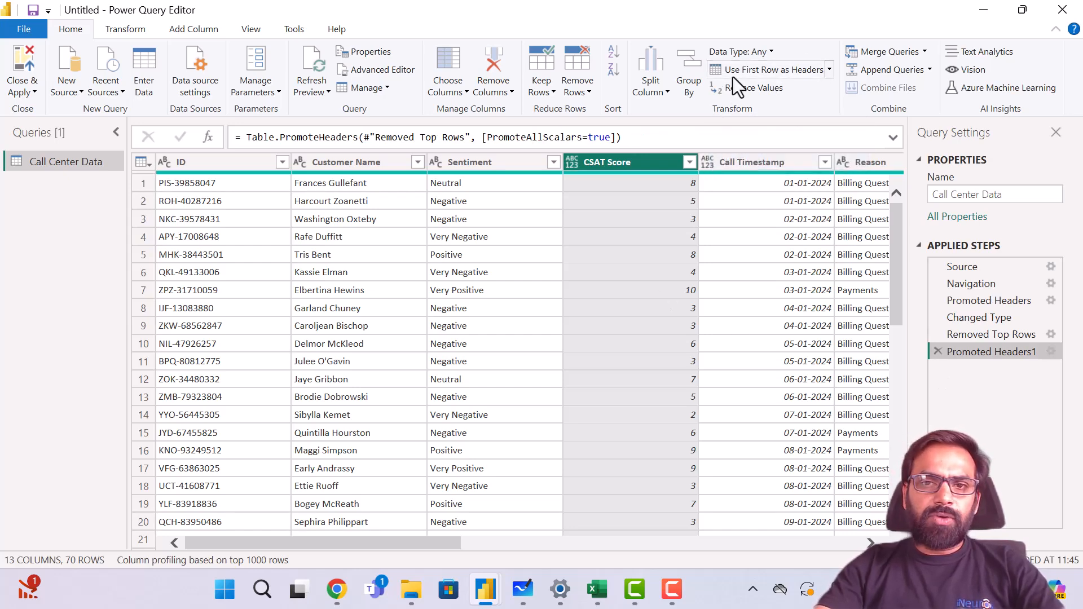
left_click(828, 71)
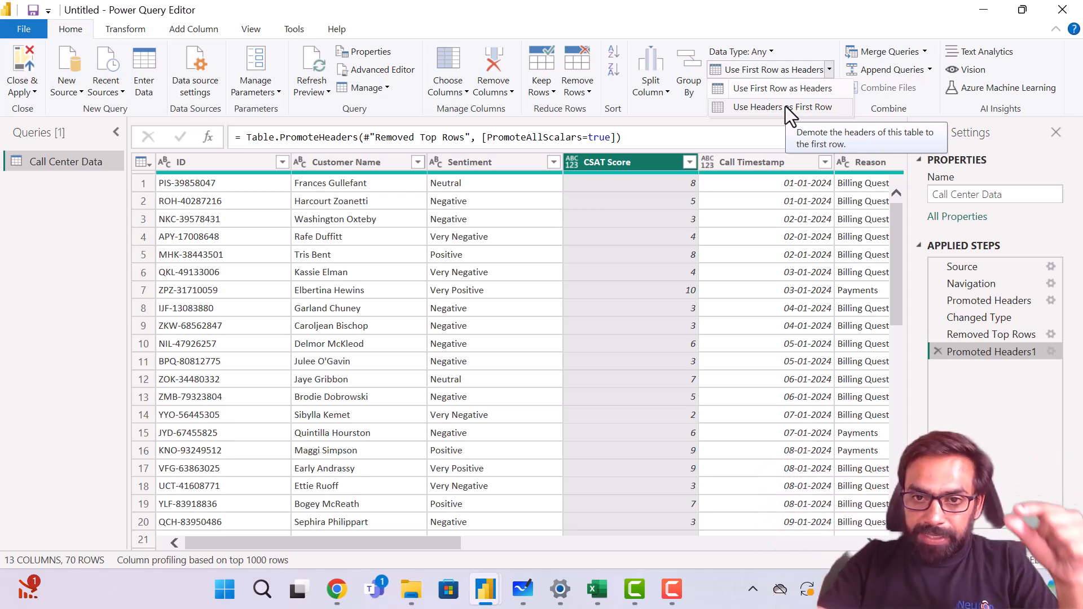
left_click(688, 118)
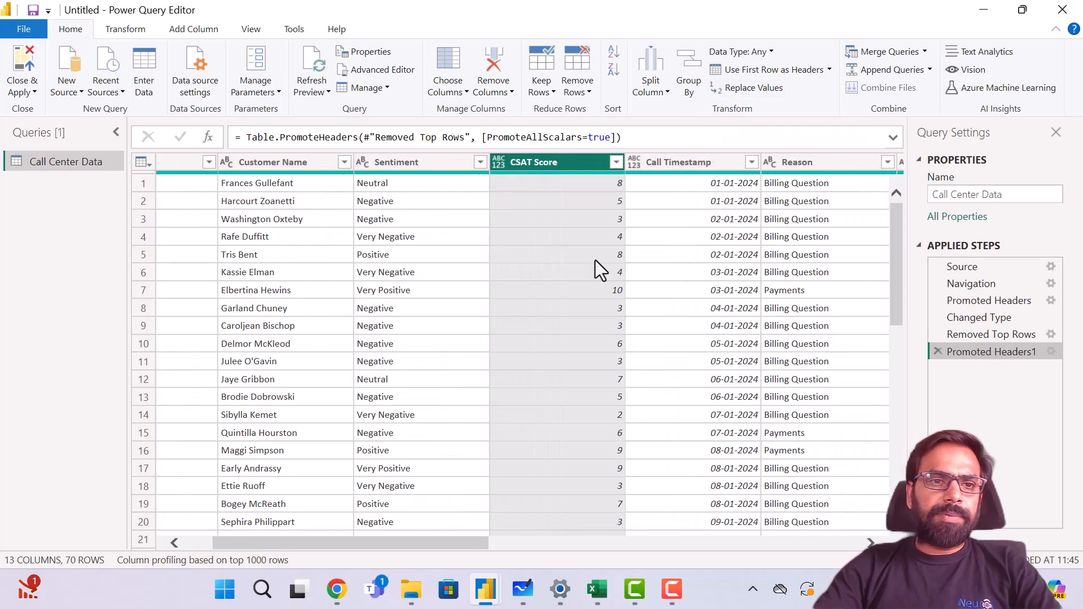
- Review the Split Column options for the ID column and open the split by delimiter settings
left_click(245, 205)
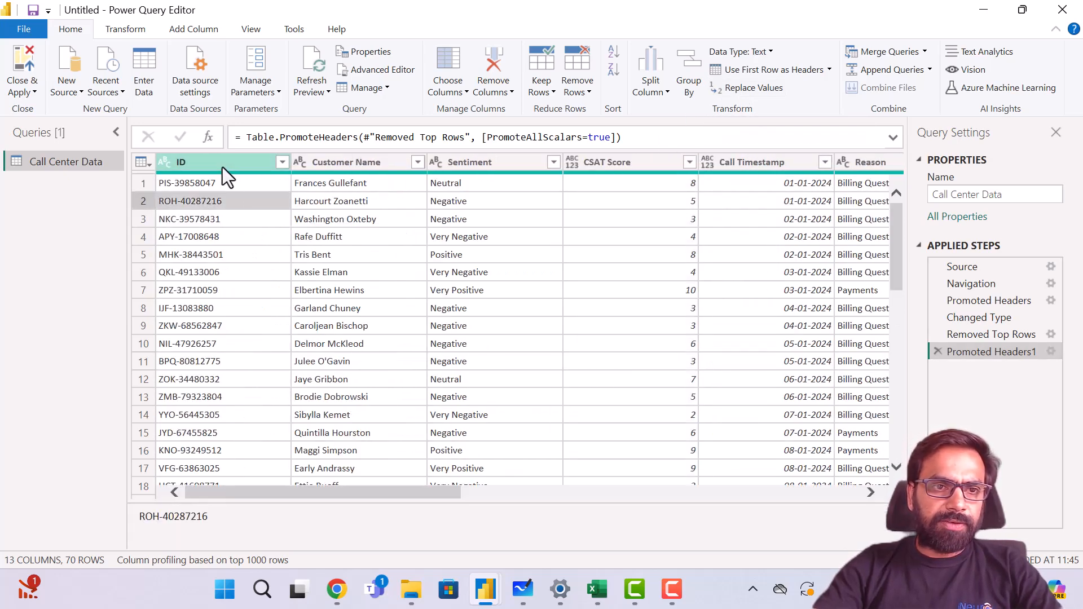
left_click(232, 164)
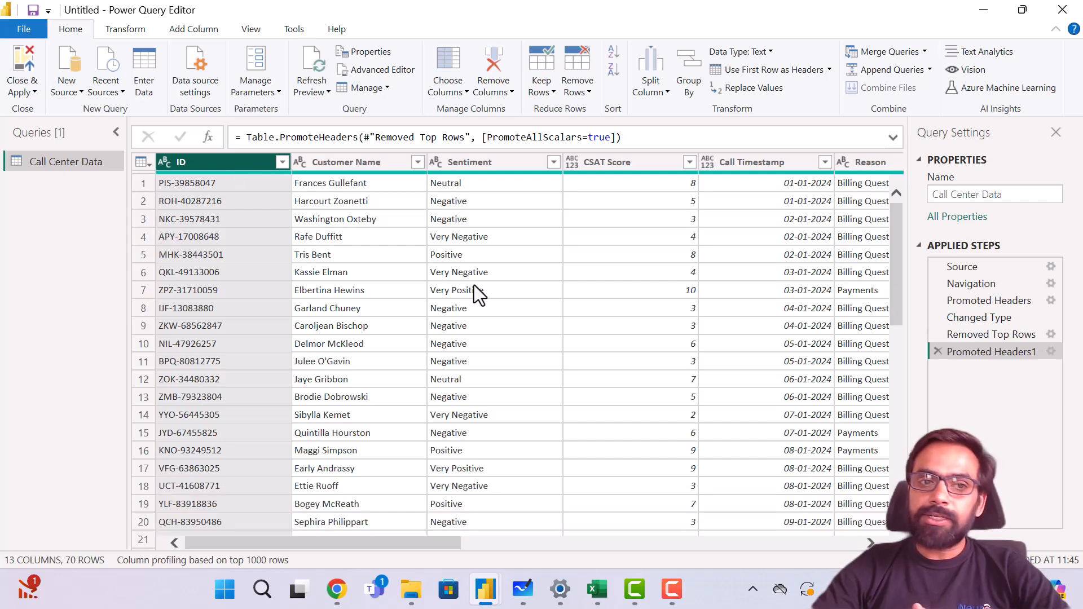
left_click(657, 98)
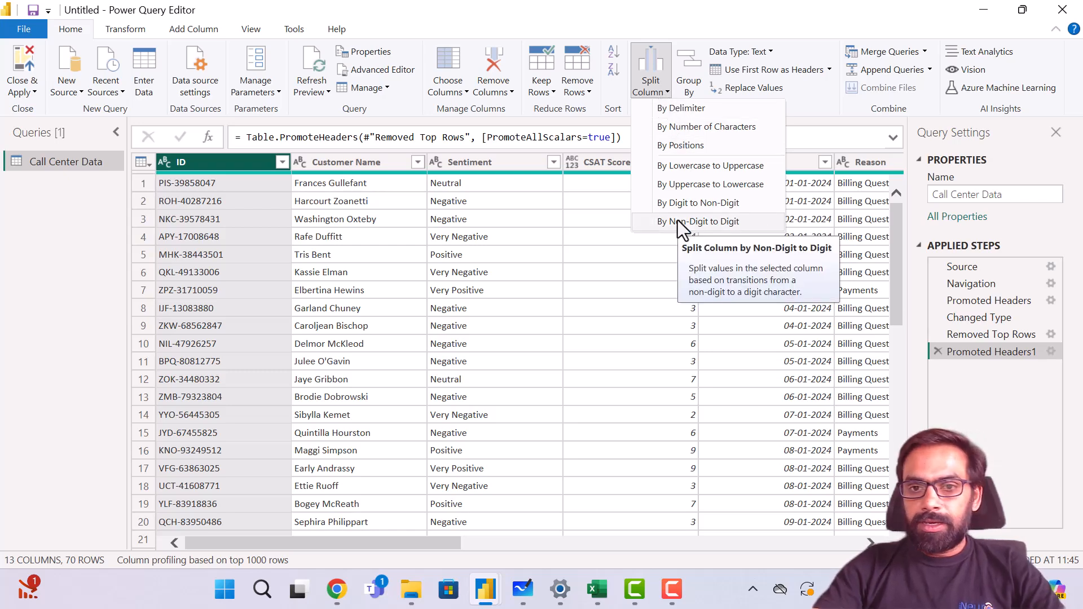
left_click(703, 107)
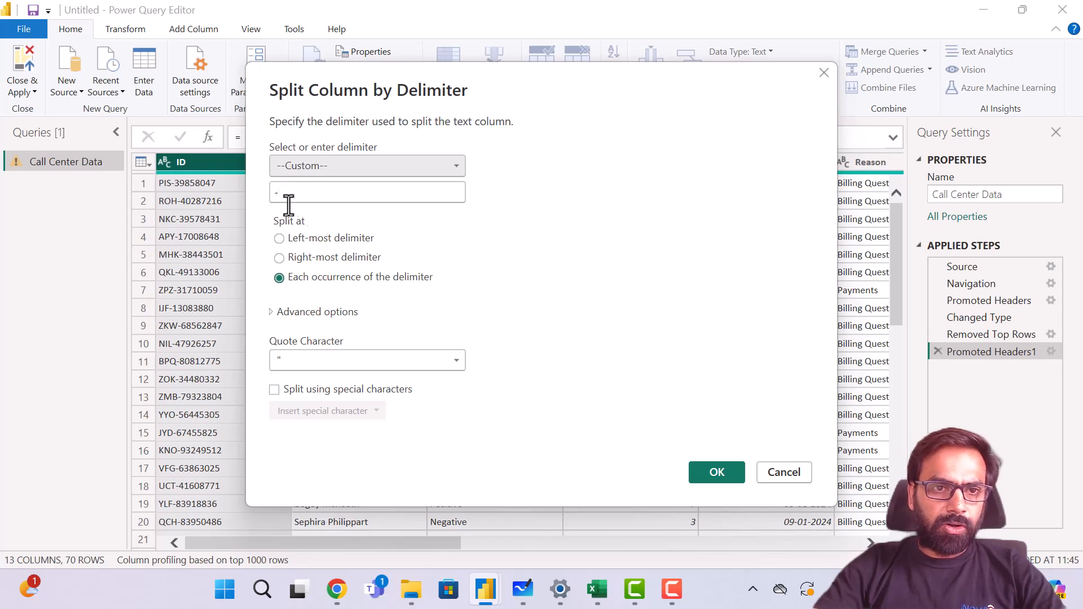
- Compare the delimiter choices, keep the custom delimiter "-", and set the split to the left-most delimiter
left_click(364, 166)
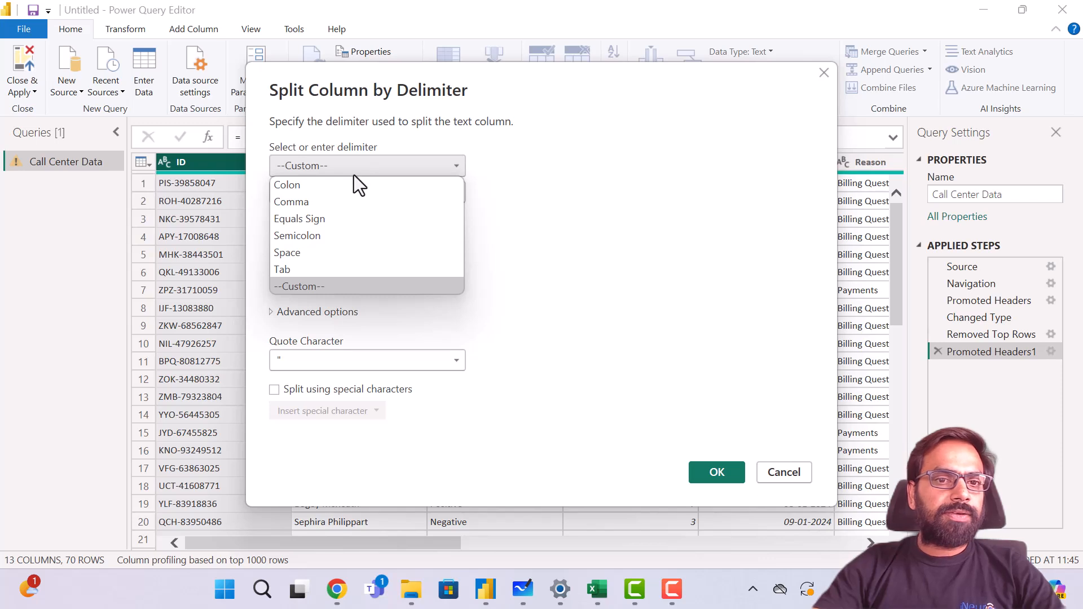
left_click(344, 188)
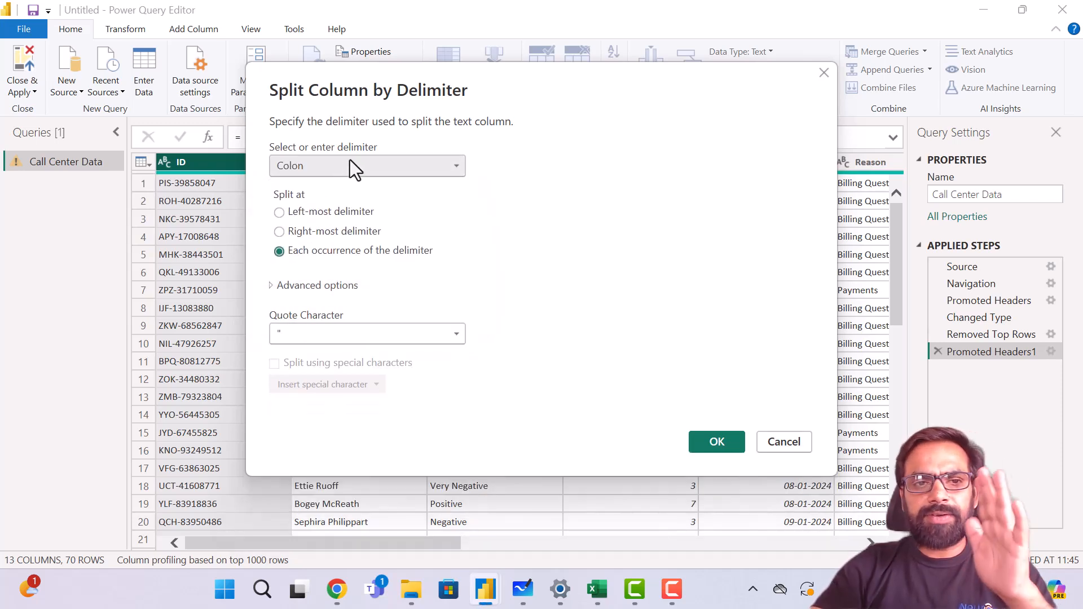
left_click(354, 167)
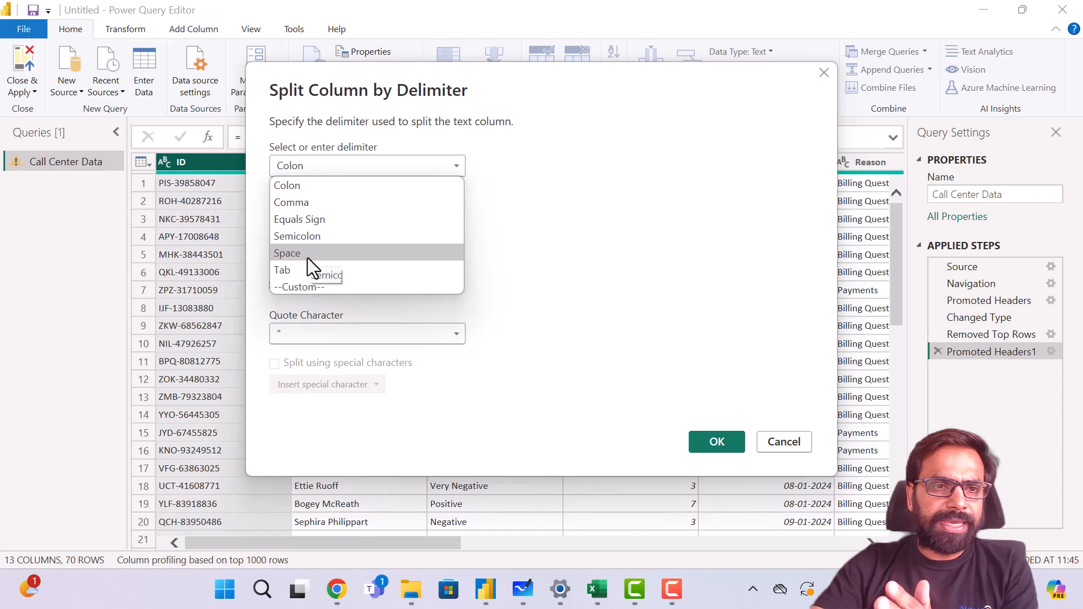
left_click(305, 291)
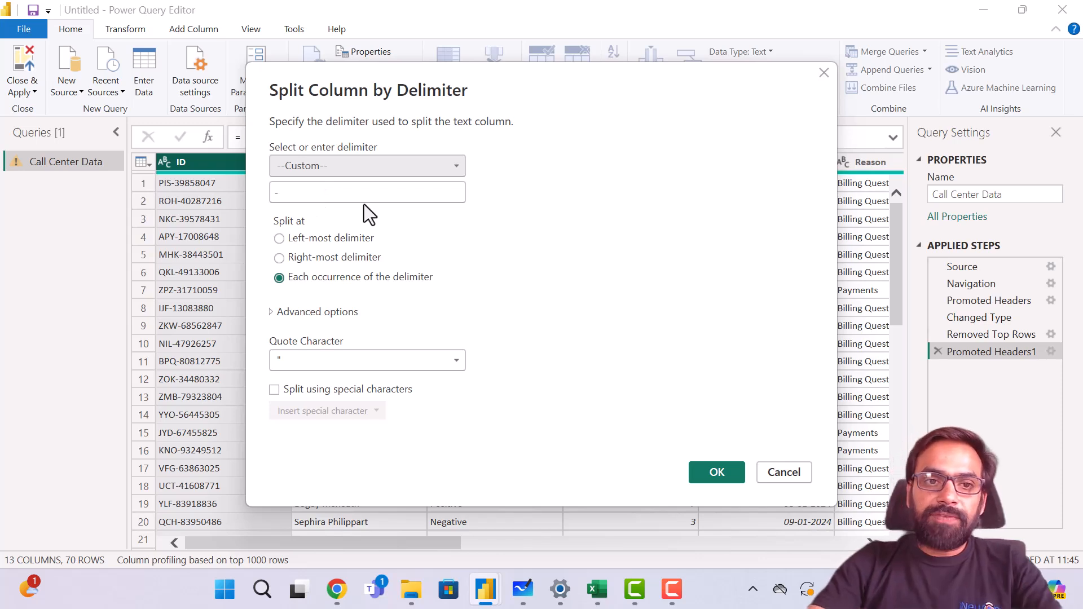
left_click(280, 238)
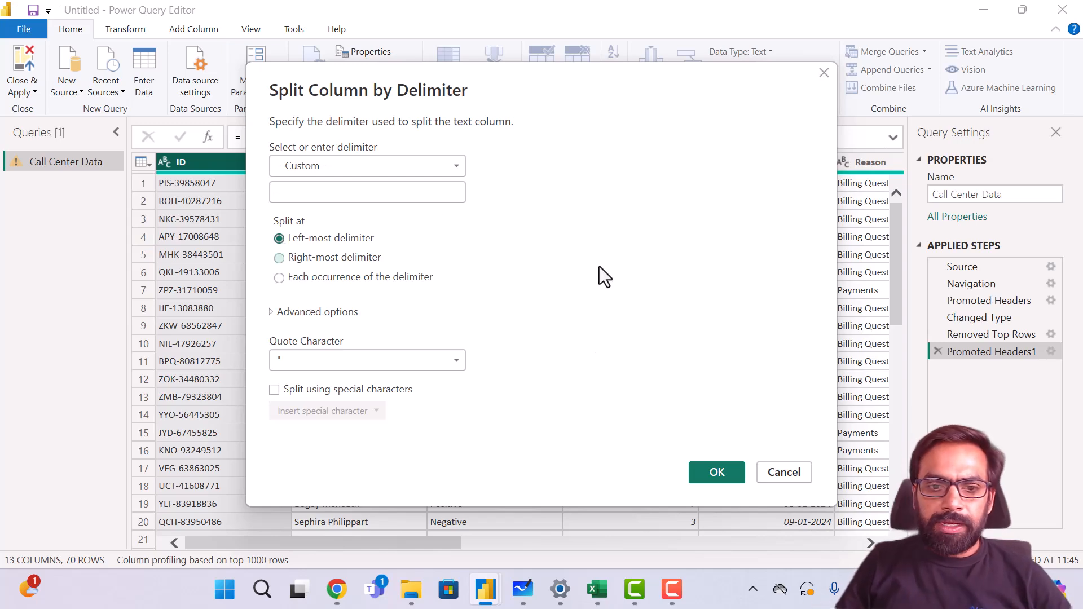
- Switch to Microsoft Whiteboard and handwrite "PIS-1269 AIS" below the existing diagram, circling the hyphen and the gap after 1269
left_click(523, 589)
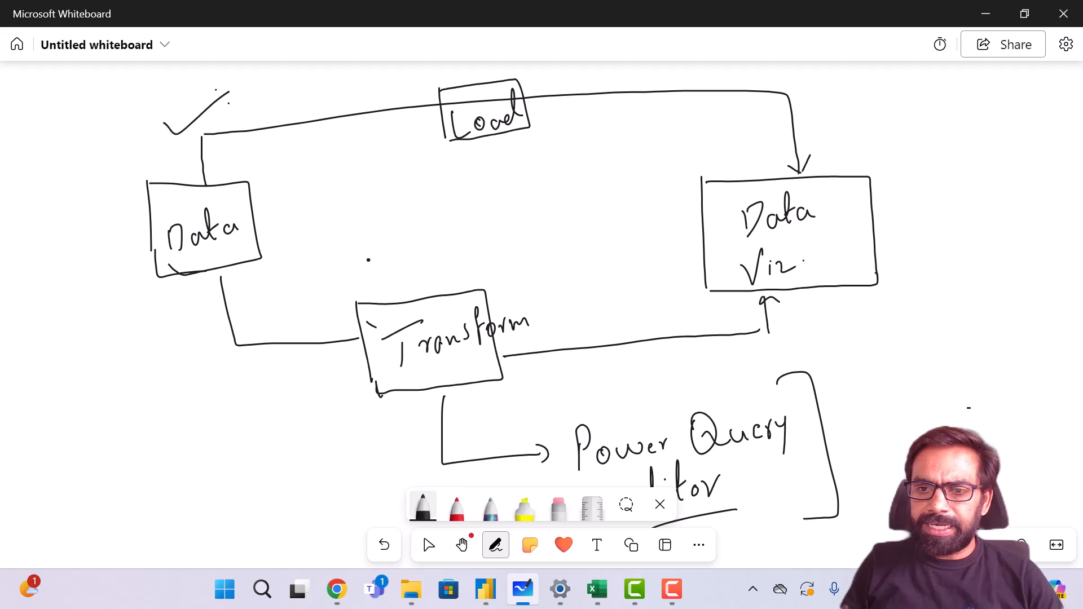
left_click_drag(904, 395, 923, 438)
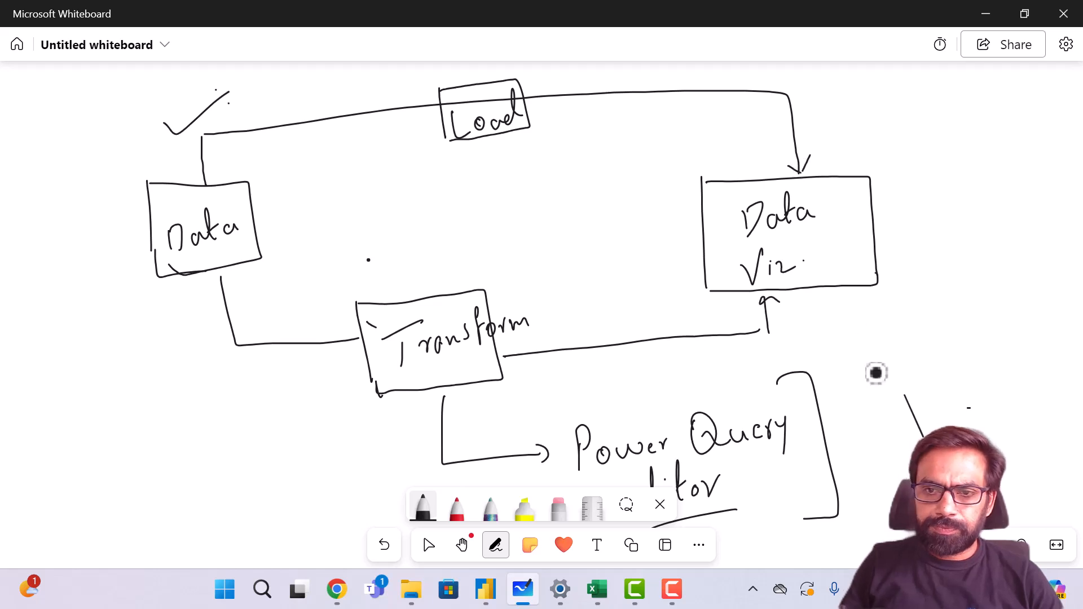
left_click(461, 544)
left_click_drag(938, 382, 912, 205)
left_click_drag(956, 399, 915, 194)
left_click(515, 491)
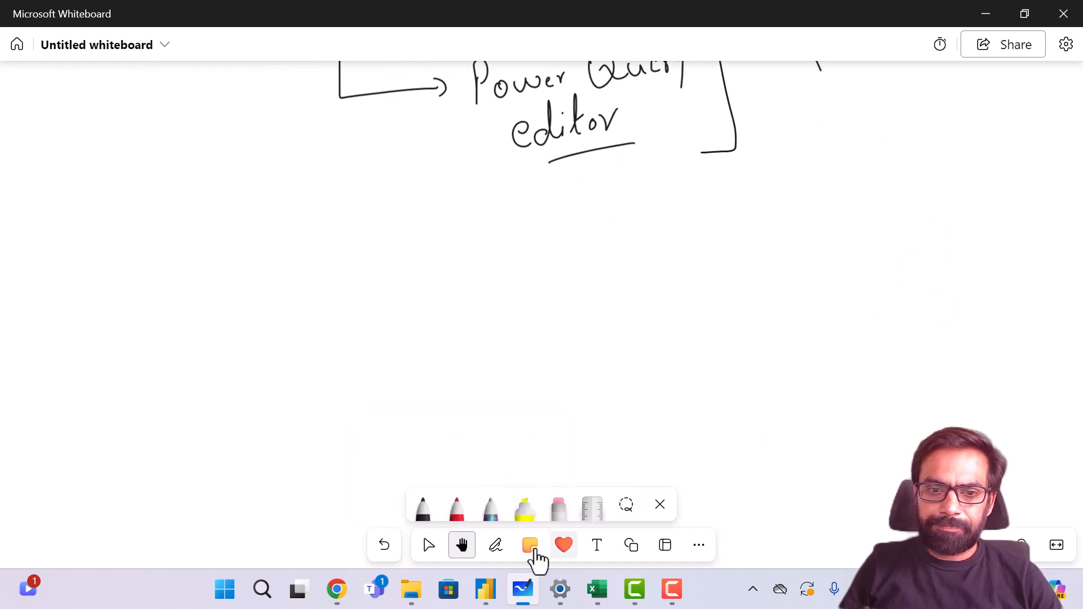
left_click(422, 511)
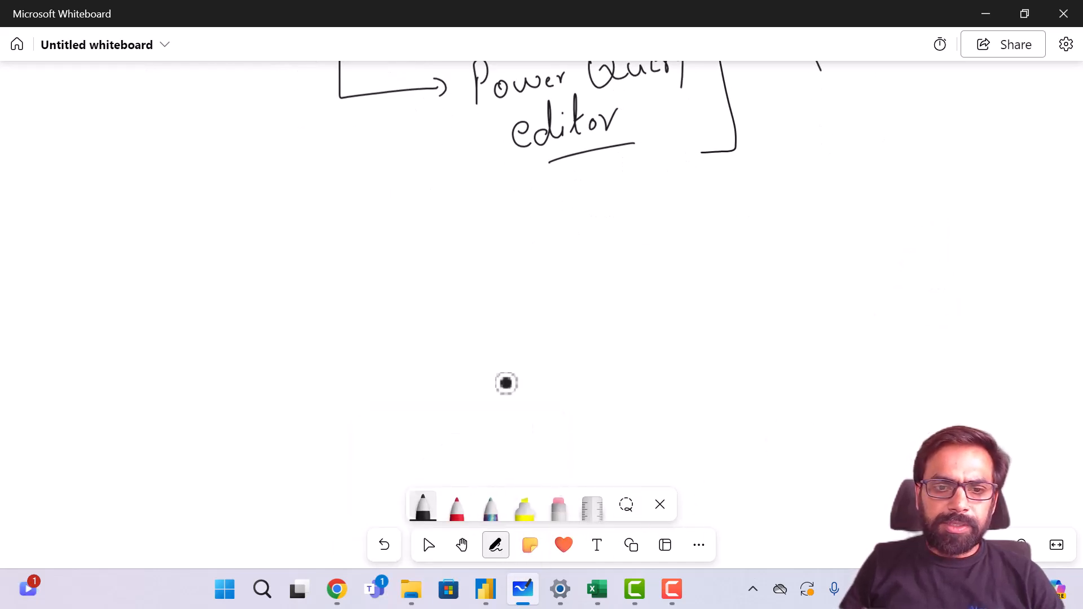
left_click_drag(432, 222, 433, 249)
mouse_move(429, 213)
left_mouse_down()
mouse_move(476, 234)
mouse_move(573, 220)
mouse_move(638, 229)
mouse_move(670, 213)
mouse_move(699, 245)
mouse_move(718, 240)
left_mouse_up()
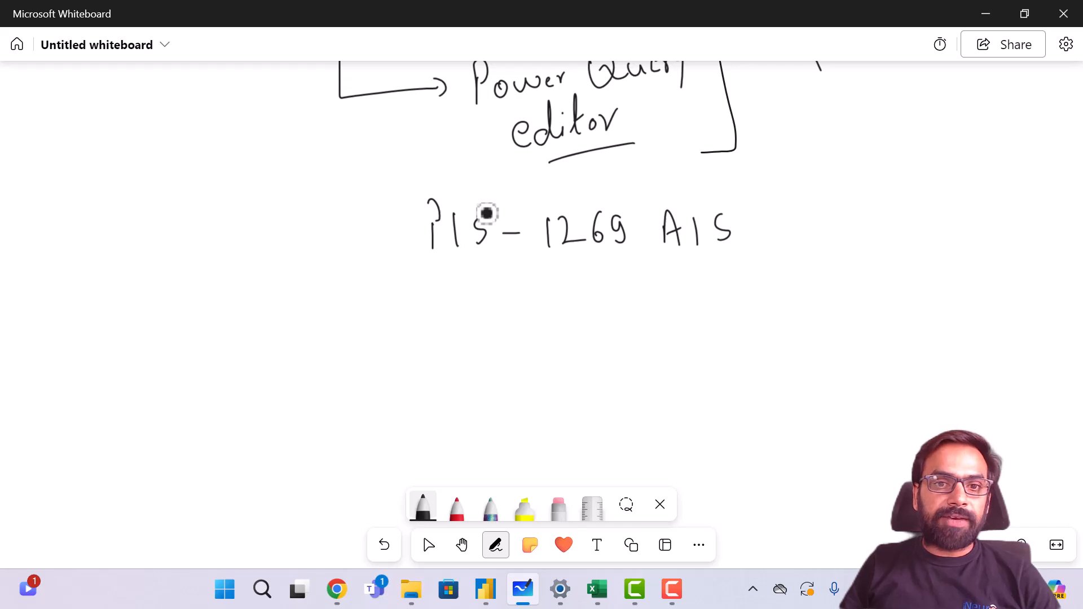
left_click_drag(510, 216, 505, 226)
mouse_move(631, 215)
left_mouse_down()
mouse_move(656, 223)
mouse_move(642, 231)
left_mouse_up()
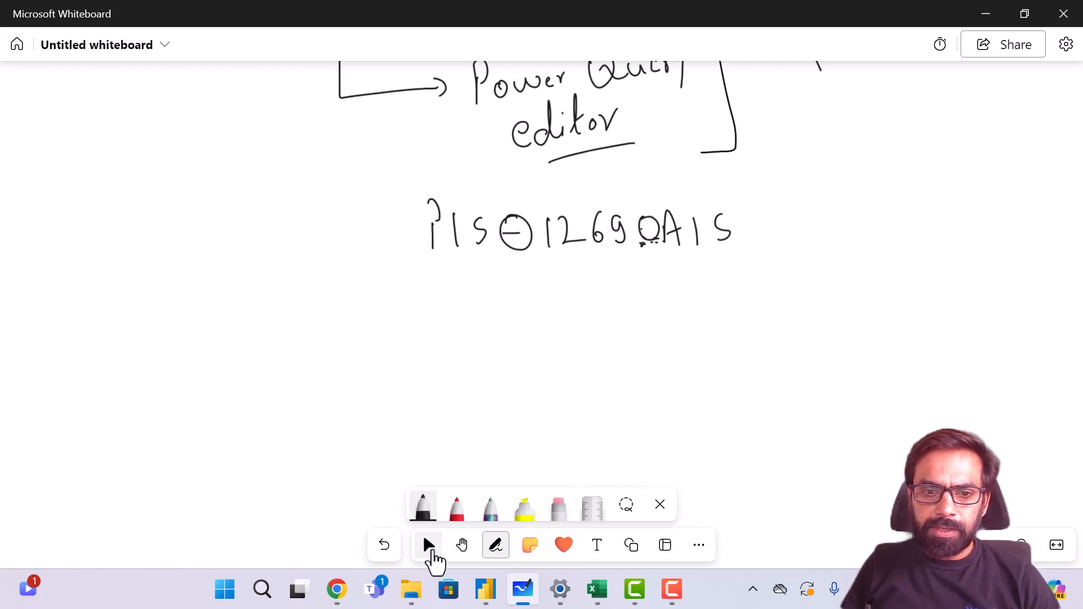
- Erase the marks after 1269 along with the A, and redraw them as a circled hyphen followed by A
left_click(558, 507)
mouse_move(634, 227)
left_mouse_down()
mouse_move(652, 240)
mouse_move(619, 354)
left_mouse_up()
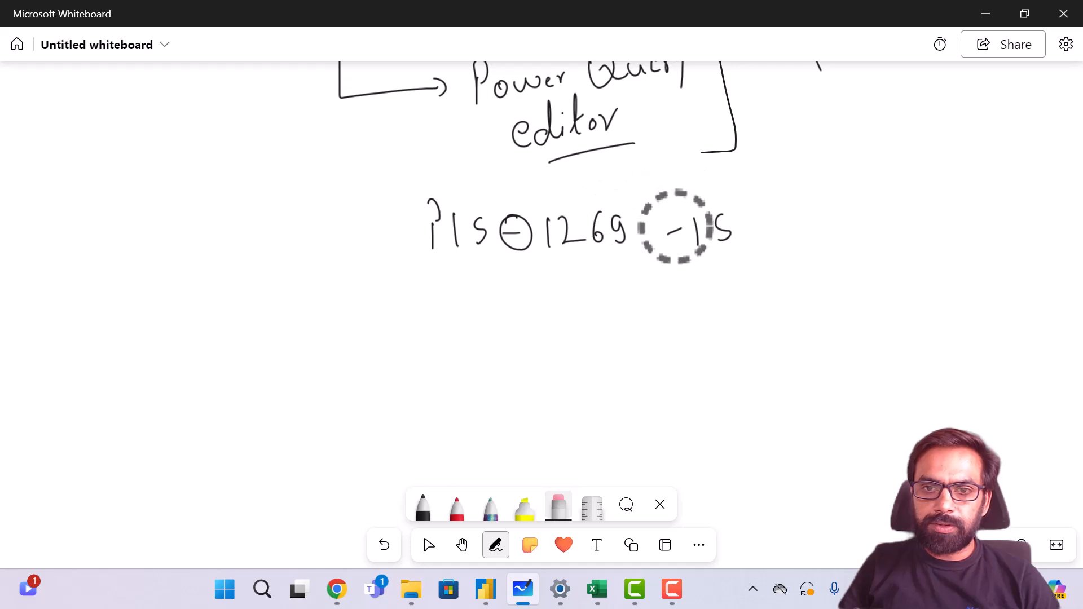
left_click(424, 511)
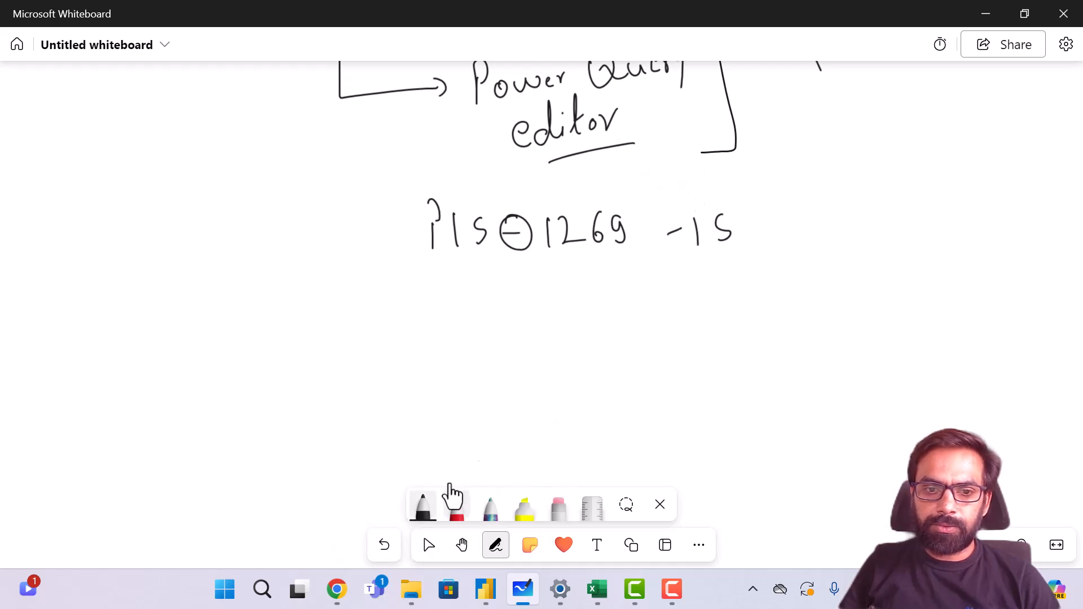
mouse_move(668, 246)
left_mouse_down()
mouse_move(677, 212)
mouse_move(688, 241)
mouse_move(649, 228)
mouse_move(641, 239)
mouse_move(641, 229)
left_mouse_up()
- Handwrite "Left" beside the sample ID and draw a dashed dividing line down through the first hyphen
mouse_move(855, 134)
left_mouse_down()
mouse_move(866, 155)
mouse_move(889, 135)
mouse_move(909, 145)
mouse_move(913, 130)
left_mouse_up()
left_click(509, 162)
left_click_drag(512, 179, 513, 187)
left_click(517, 201)
left_click(520, 217)
left_click_drag(527, 230, 529, 236)
left_click_drag(531, 248, 543, 344)
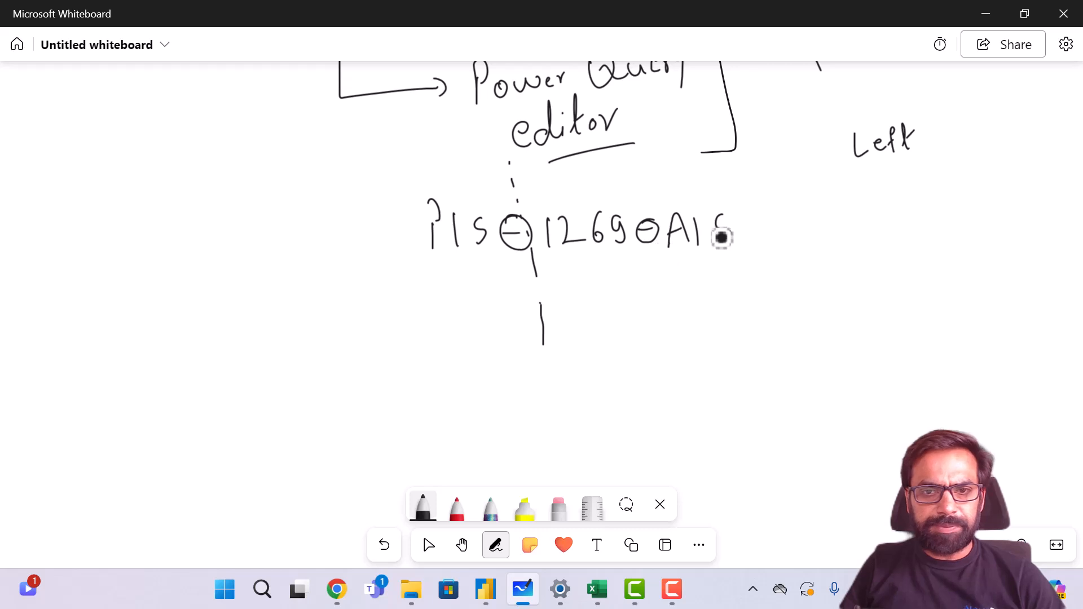
- Handwrite "Right" under "Left" and draw a wavy line through the second hyphen with an arrow linking it to "Right"
mouse_move(886, 193)
left_mouse_down()
mouse_move(887, 212)
mouse_move(918, 197)
mouse_move(928, 222)
mouse_move(955, 177)
left_mouse_up()
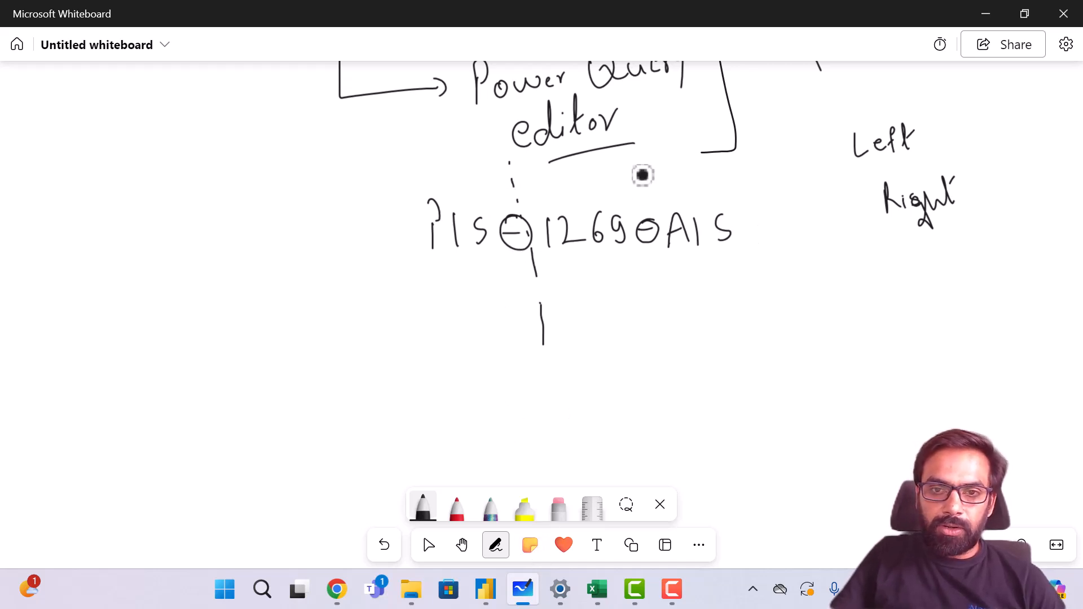
mouse_move(641, 175)
left_mouse_down()
mouse_move(658, 292)
mouse_move(682, 324)
mouse_move(681, 369)
left_mouse_up()
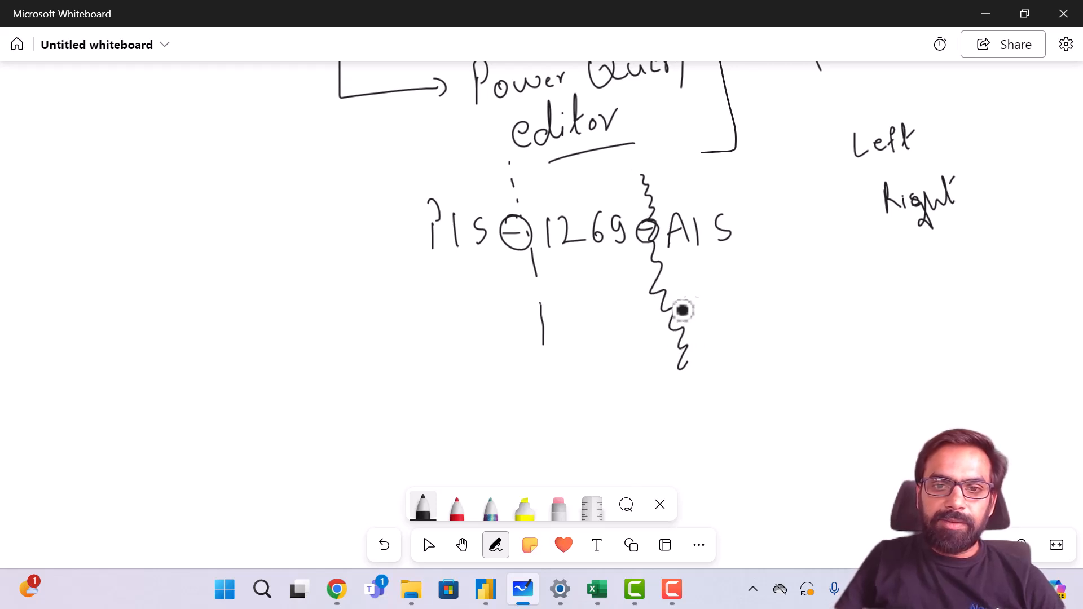
left_click_drag(721, 331, 866, 198)
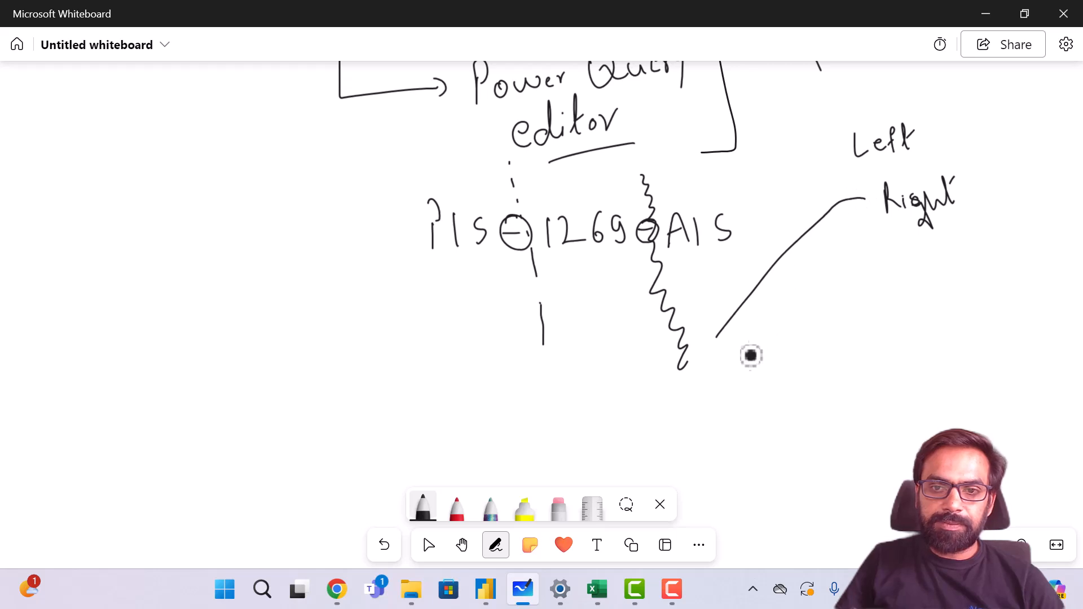
left_click_drag(713, 331, 727, 344)
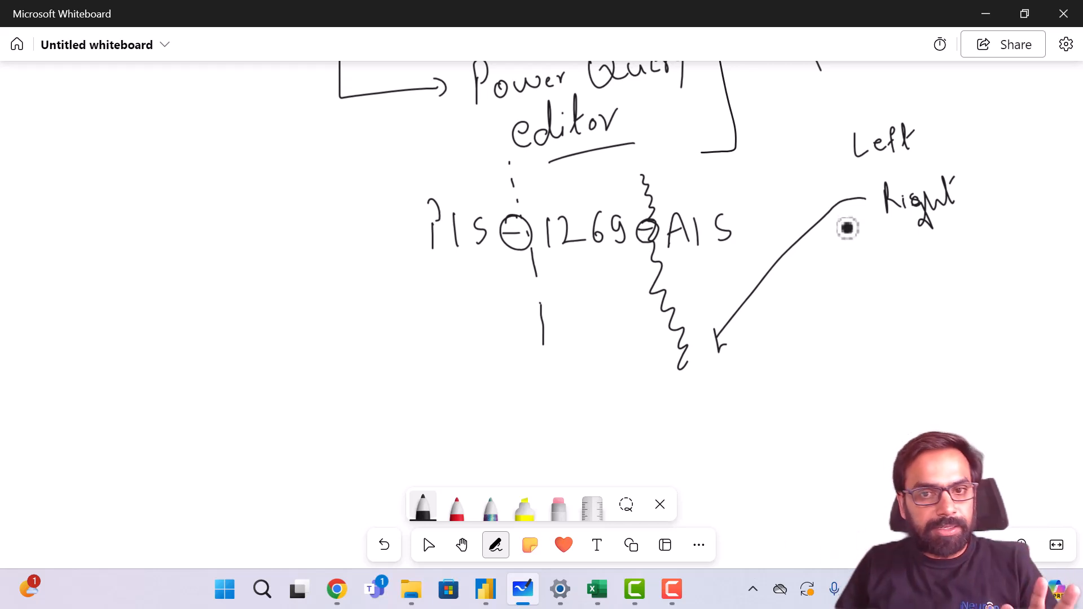
- Handwrite "Each" under "Right" and retrace the dividing line through the first hyphen
mouse_move(891, 253)
left_mouse_down()
mouse_move(887, 280)
mouse_move(933, 271)
mouse_move(944, 285)
left_mouse_up()
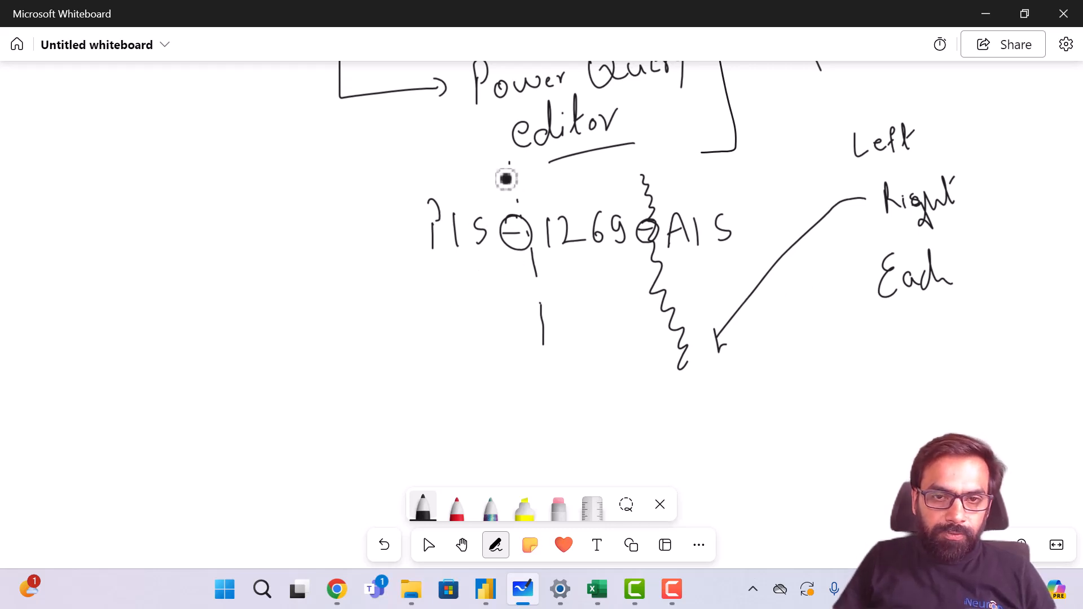
mouse_move(506, 178)
left_mouse_down()
mouse_move(522, 186)
mouse_move(510, 184)
mouse_move(551, 377)
left_mouse_up()
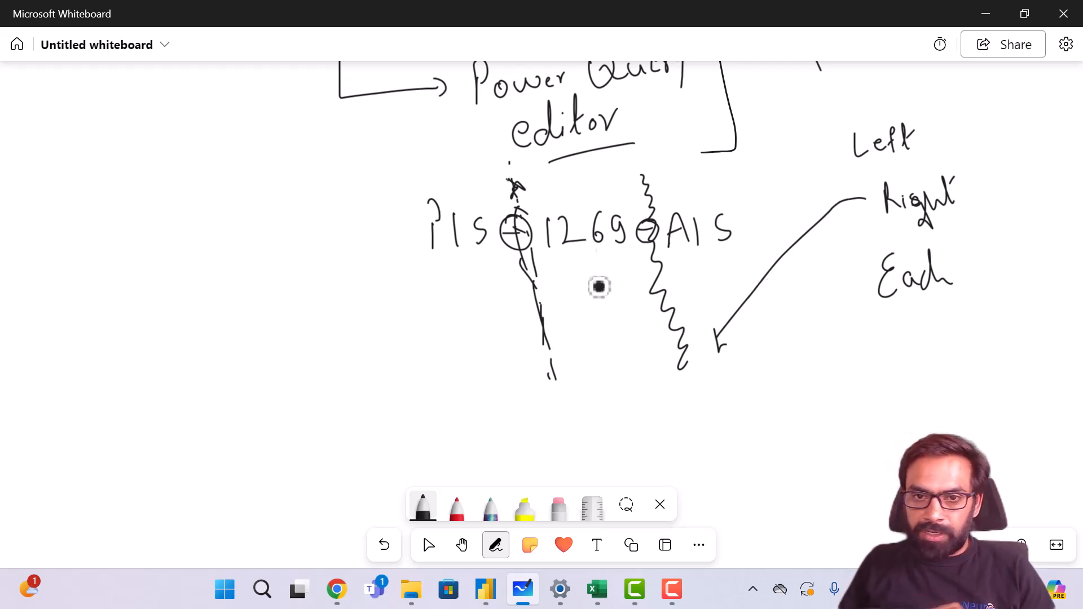
- Return to Power Query Editor, split the ID column at the left-most "-" delimiter, and select the ID.2 column
left_click(986, 17)
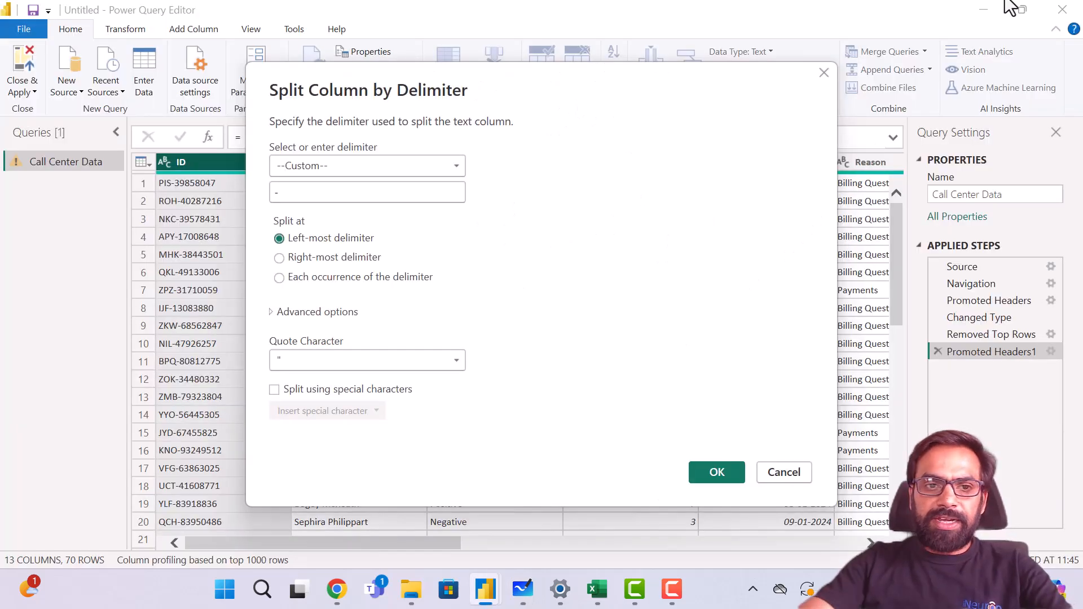
left_click(321, 276)
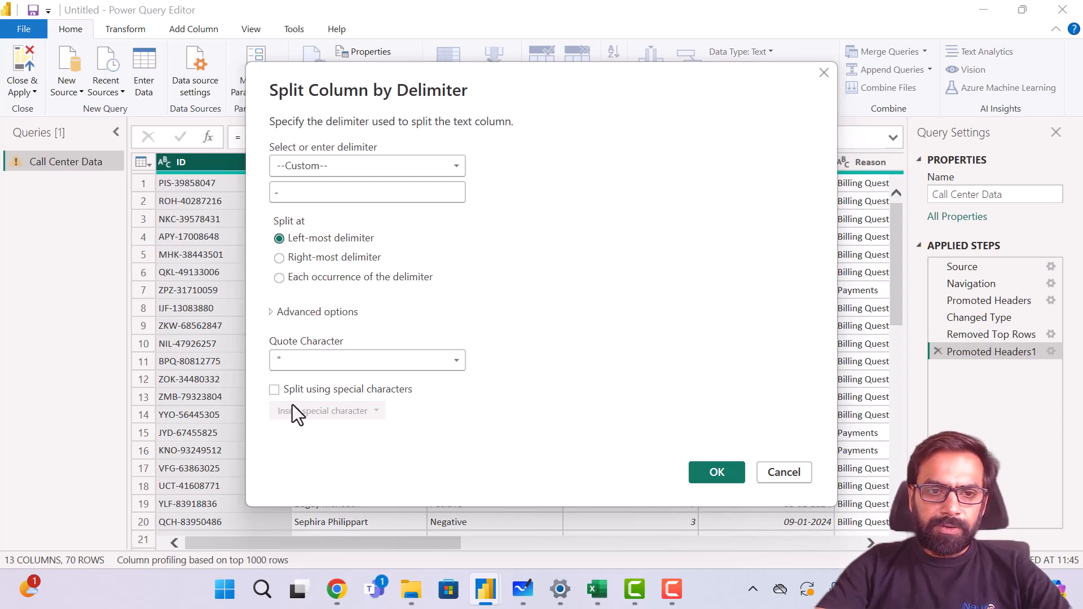
left_click(717, 472)
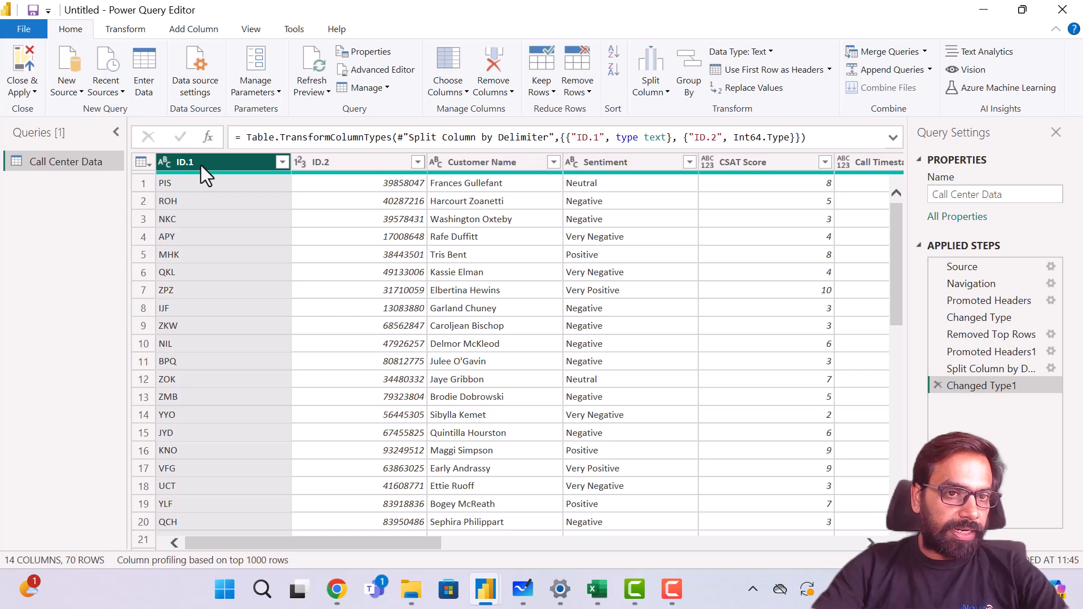
left_click(343, 161)
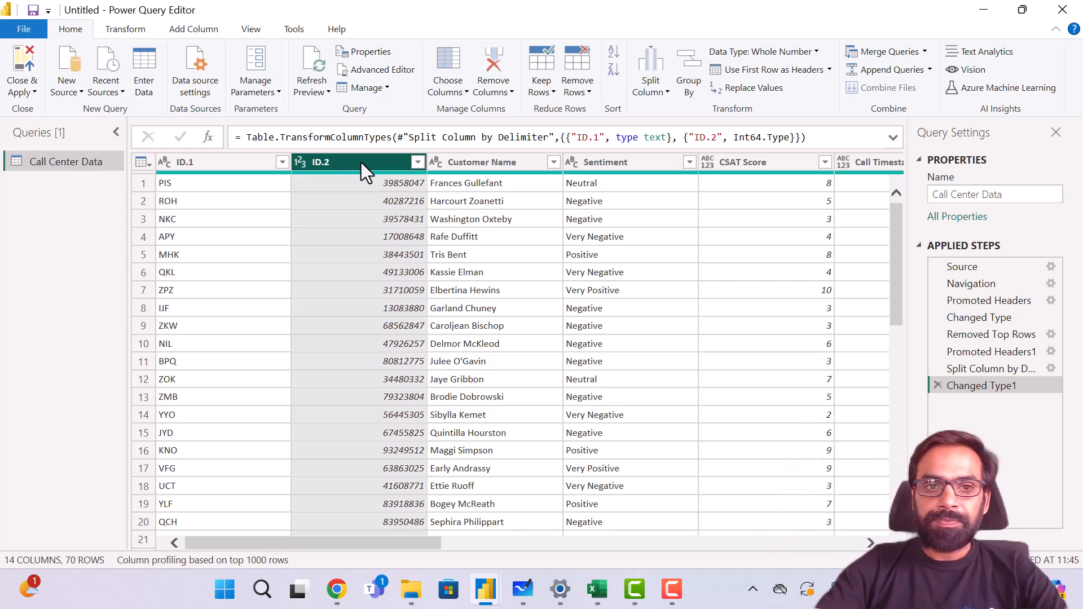
- Delete the Changed Type1 and Split Column by Delimiter steps from the query's applied steps
left_click(937, 385)
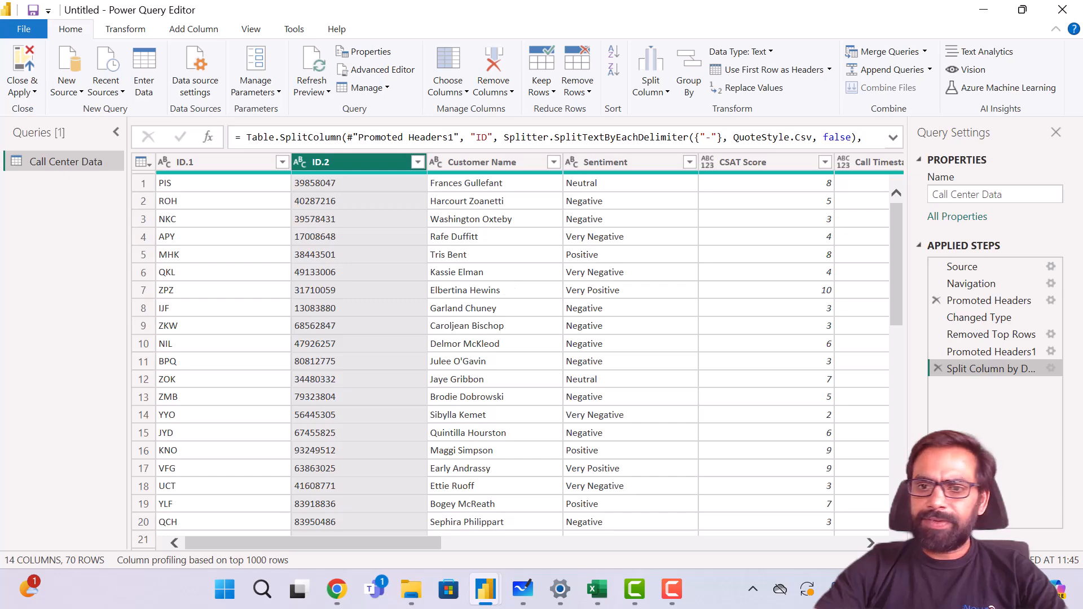
left_click(938, 369)
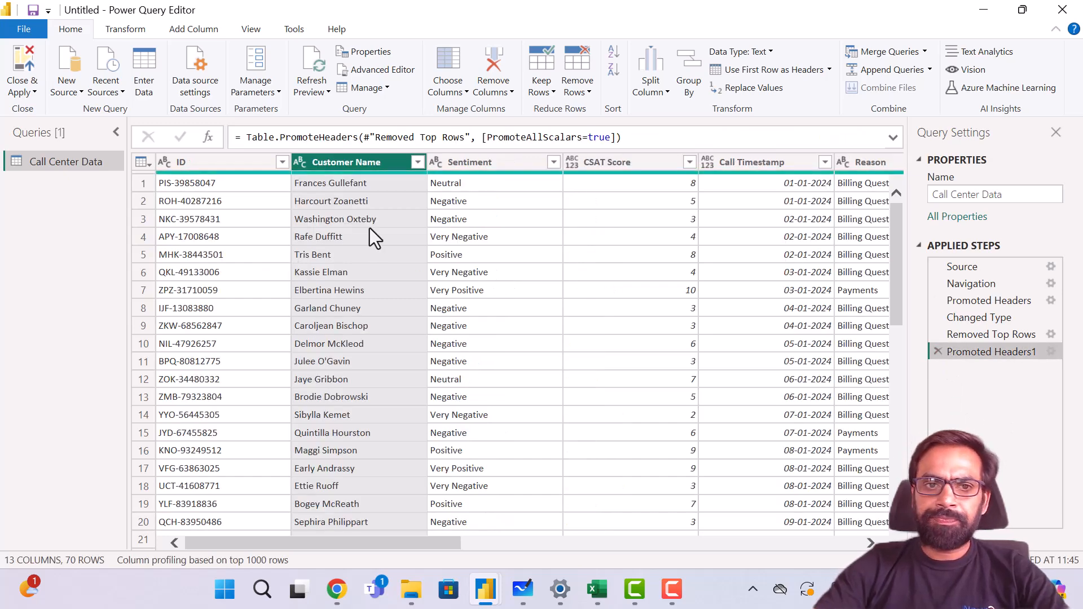
left_click(490, 223)
left_click(371, 164)
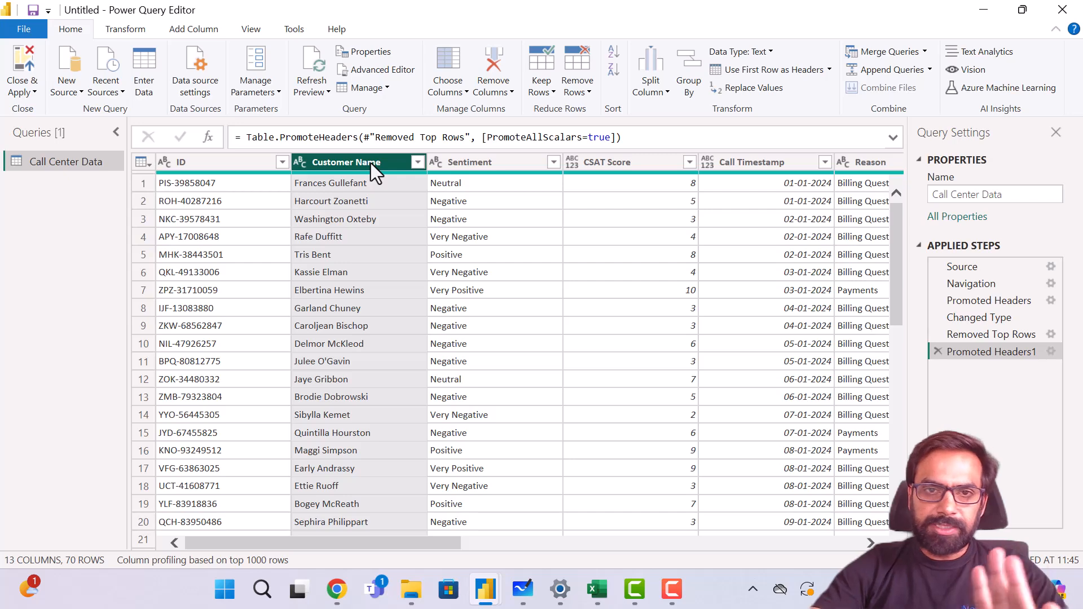
left_click(658, 89)
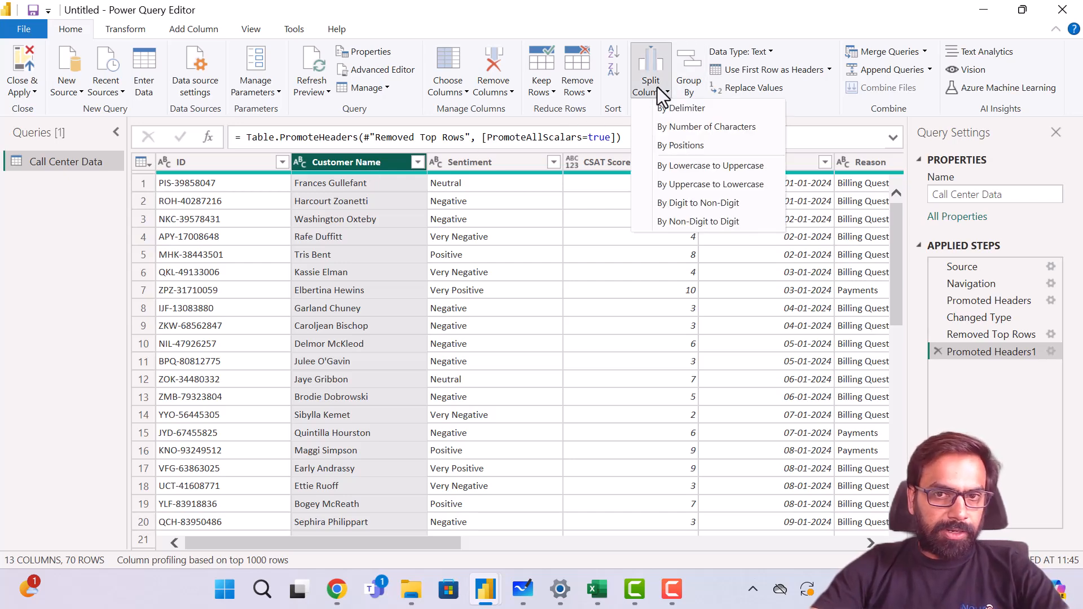
left_click(675, 110)
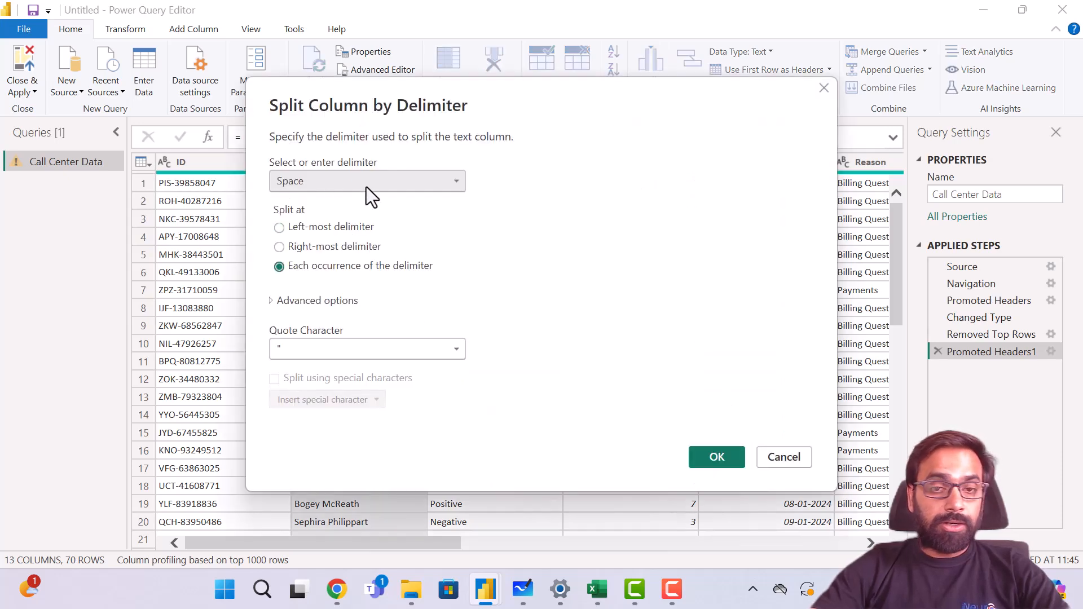
left_click(788, 458)
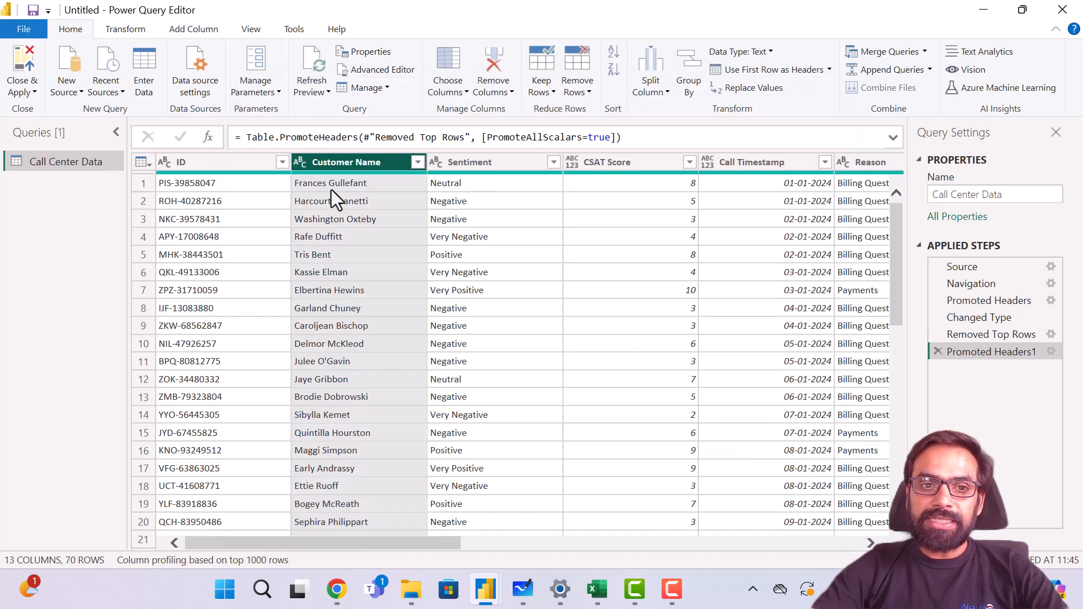
- Split the Customer Name column by the Space delimiter at the left-most delimiter
left_click(649, 91)
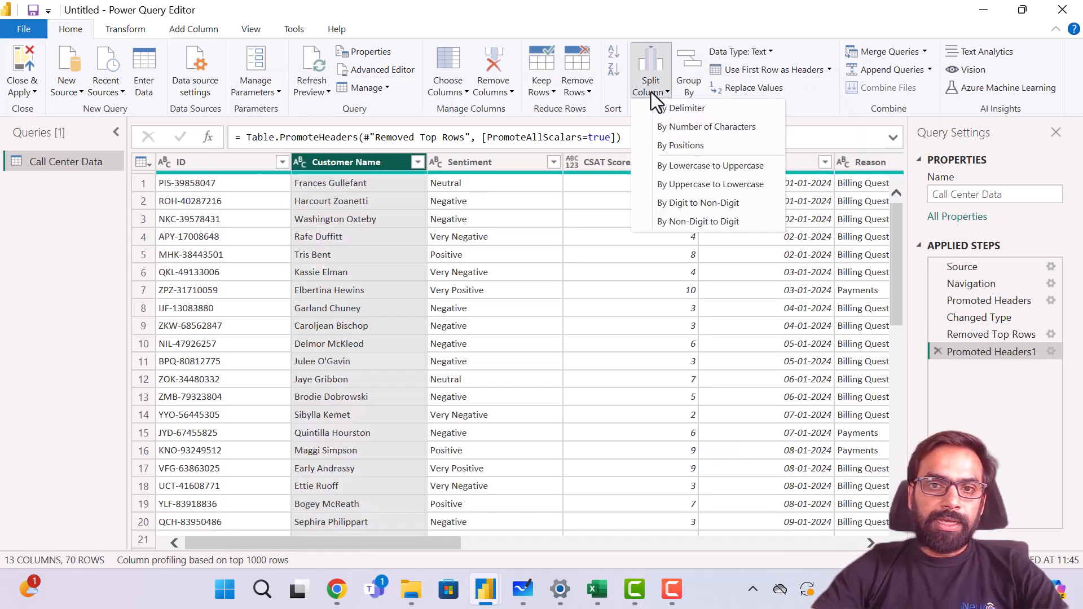
left_click(681, 108)
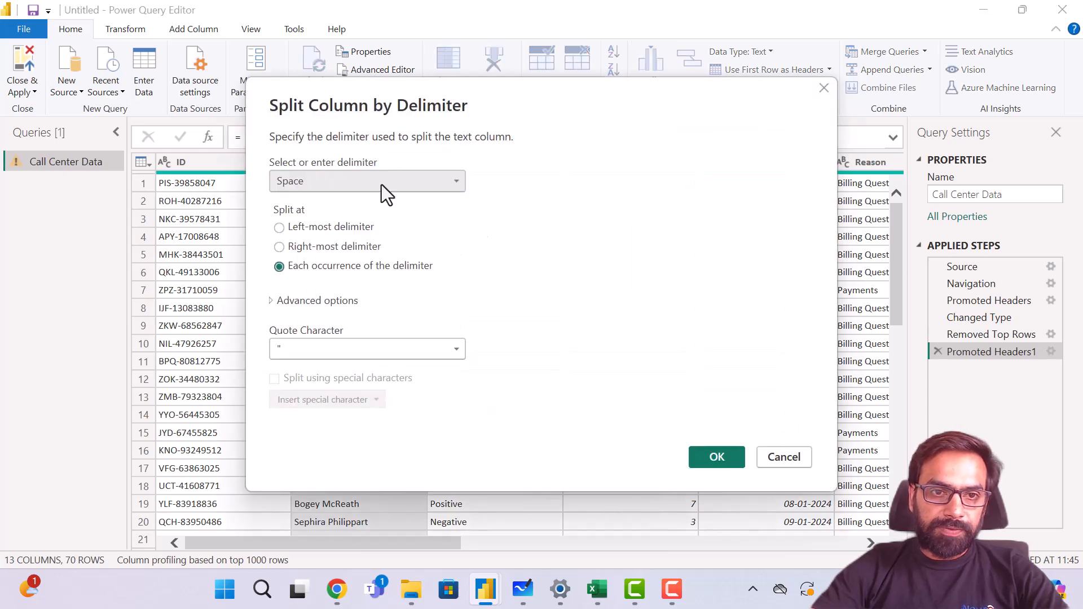
left_click_drag(584, 87, 846, 16)
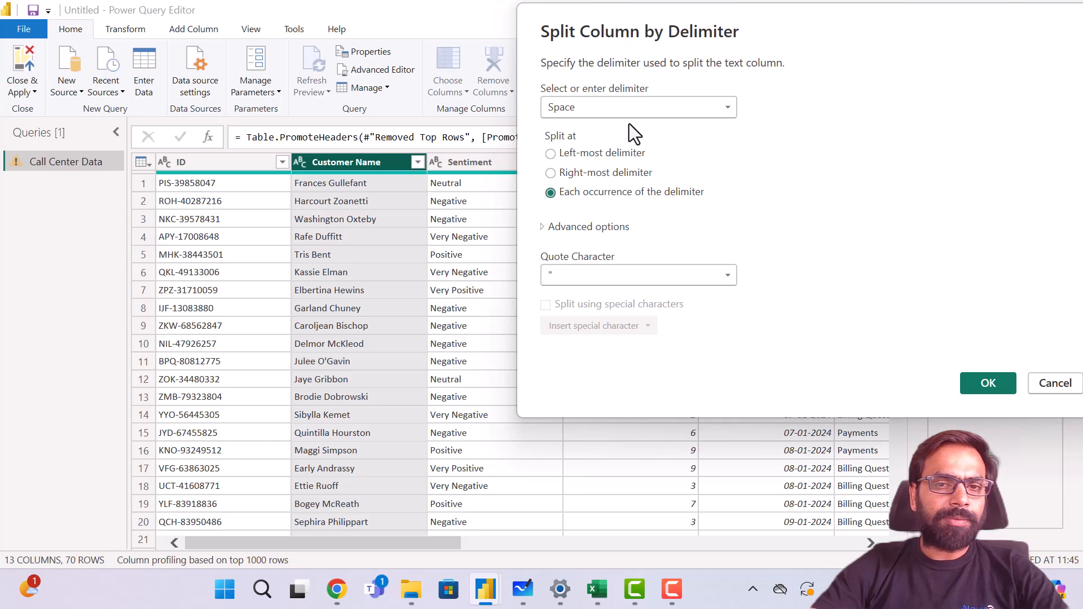
left_click(551, 153)
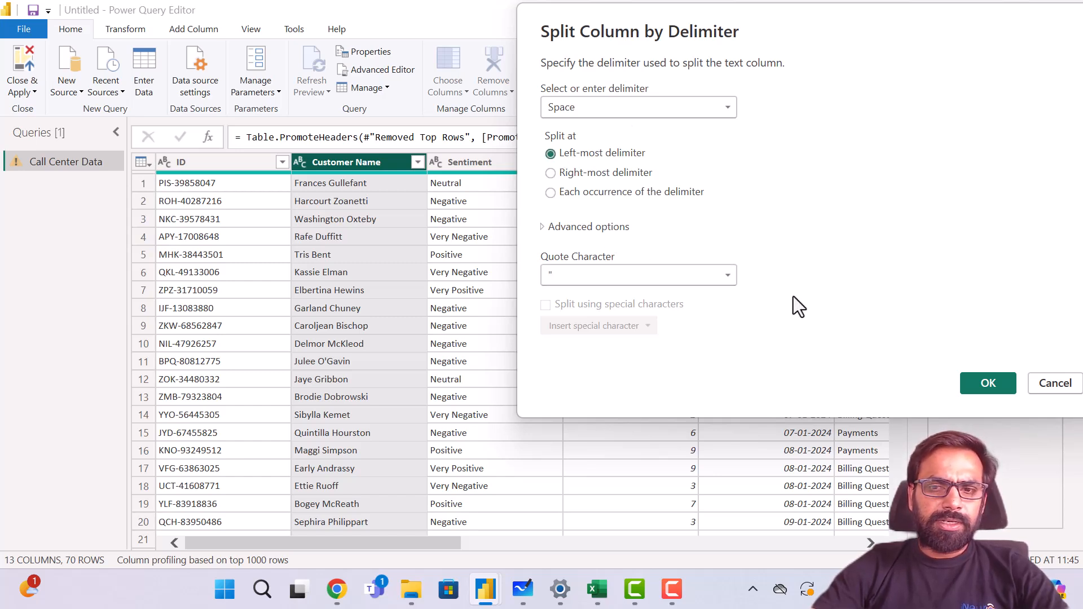
left_click(987, 383)
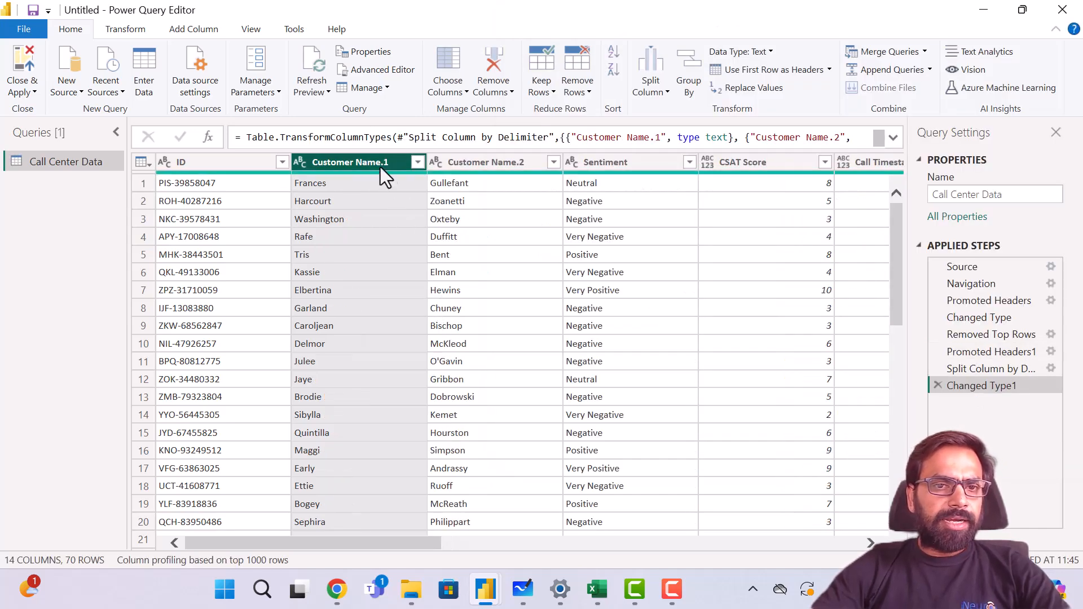
- Rename the Customer Name.1 column as "Customer First Name"
mouse_move(373, 173)
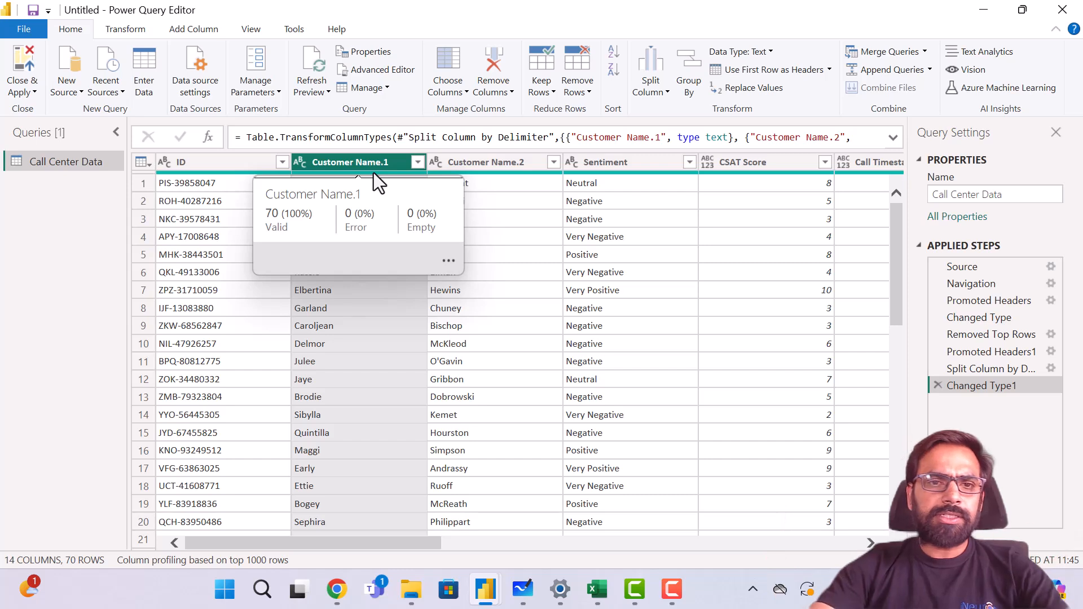
double_click(388, 162)
left_click(388, 162)
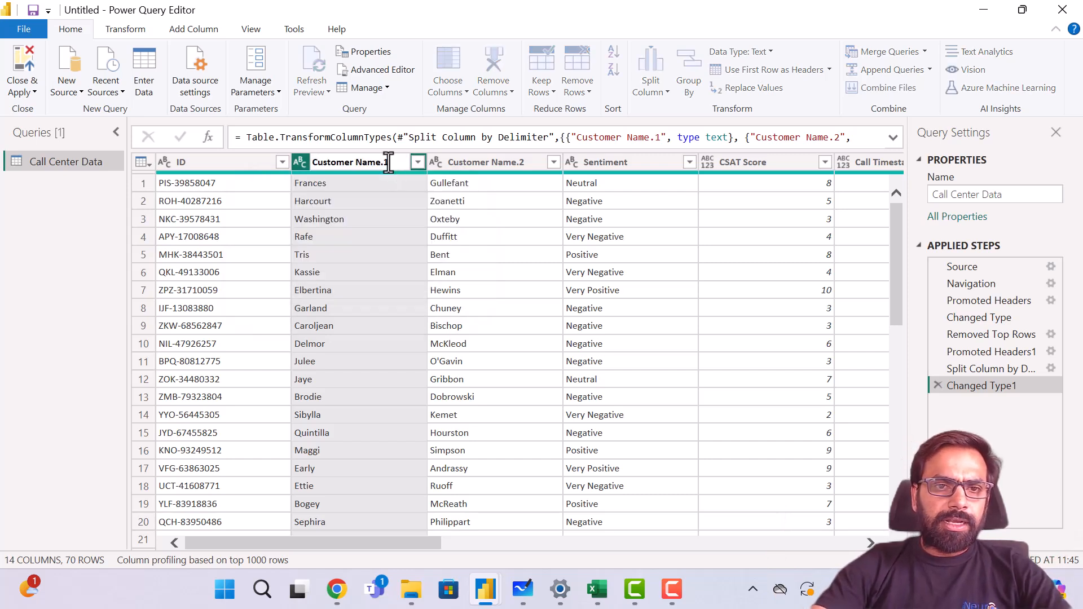
key("BackSpace")
key("BackSpace")
key("BackSpace")
key("BackSpace")
key("BackSpace")
key("BackSpace")
key("BackSpace")
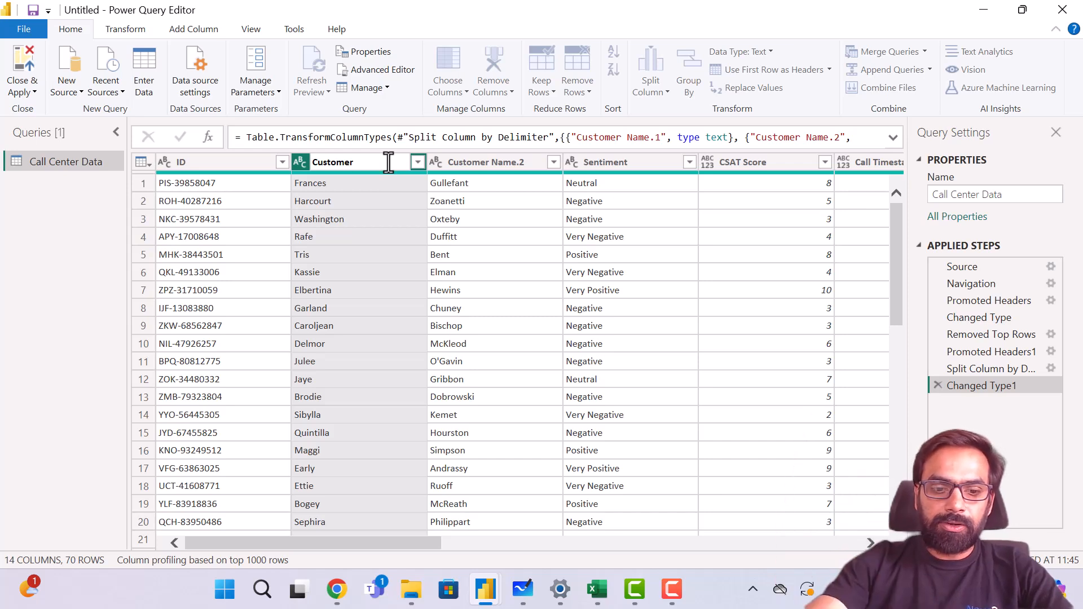
type("First")
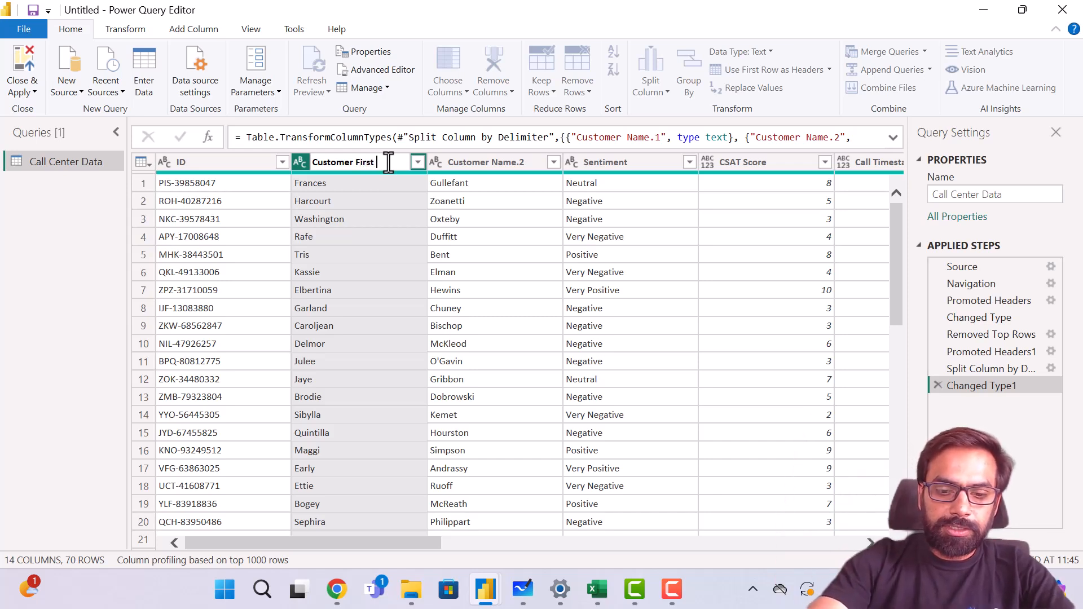
key("Caps_Lock")
type("B")
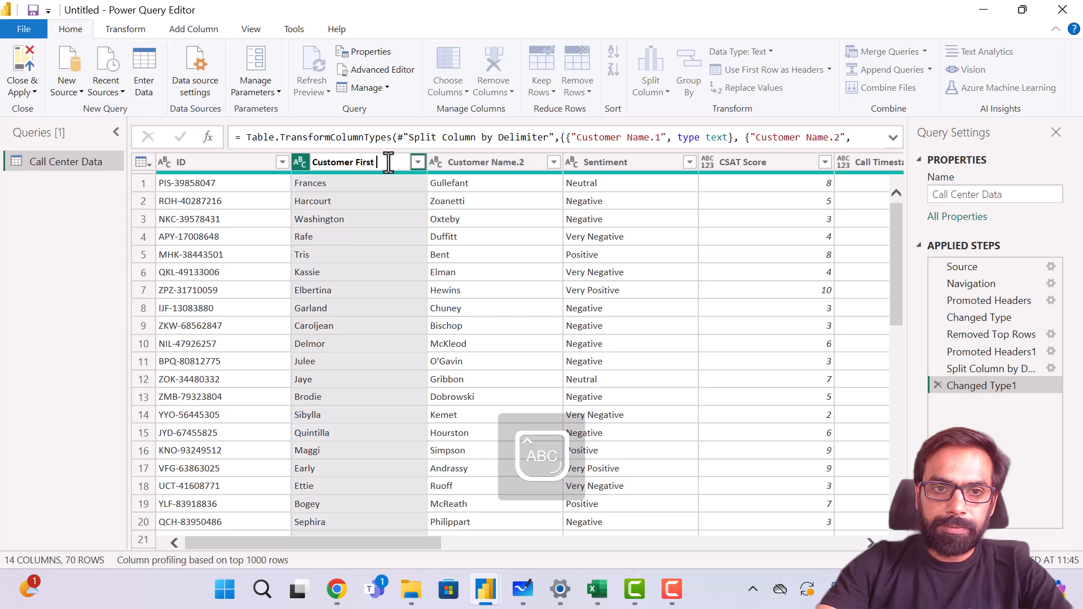
key("Caps_Lock")
type("N")
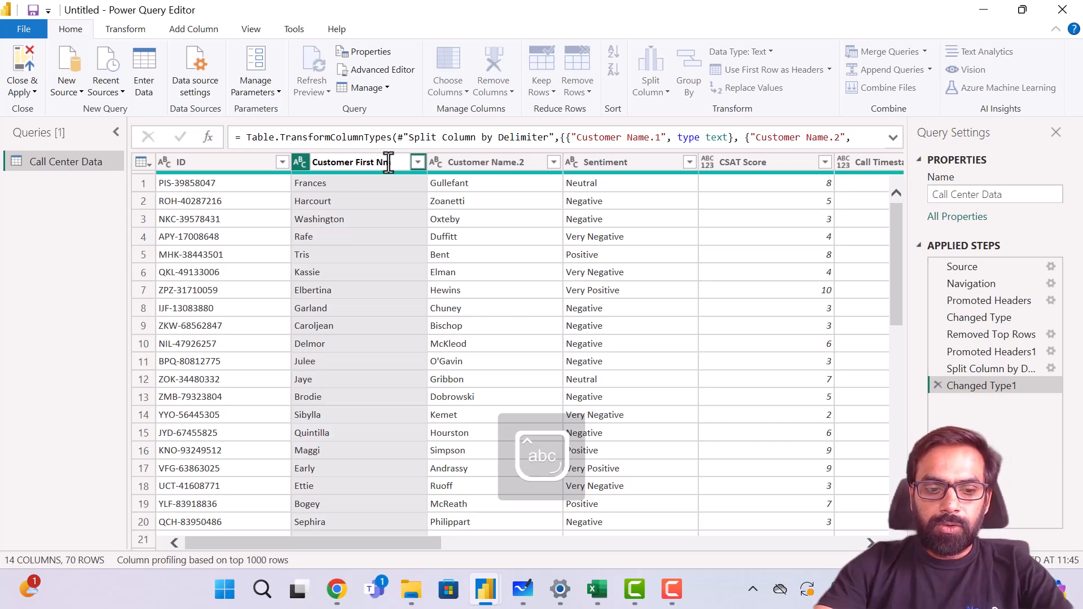
type("ame")
key("Return")
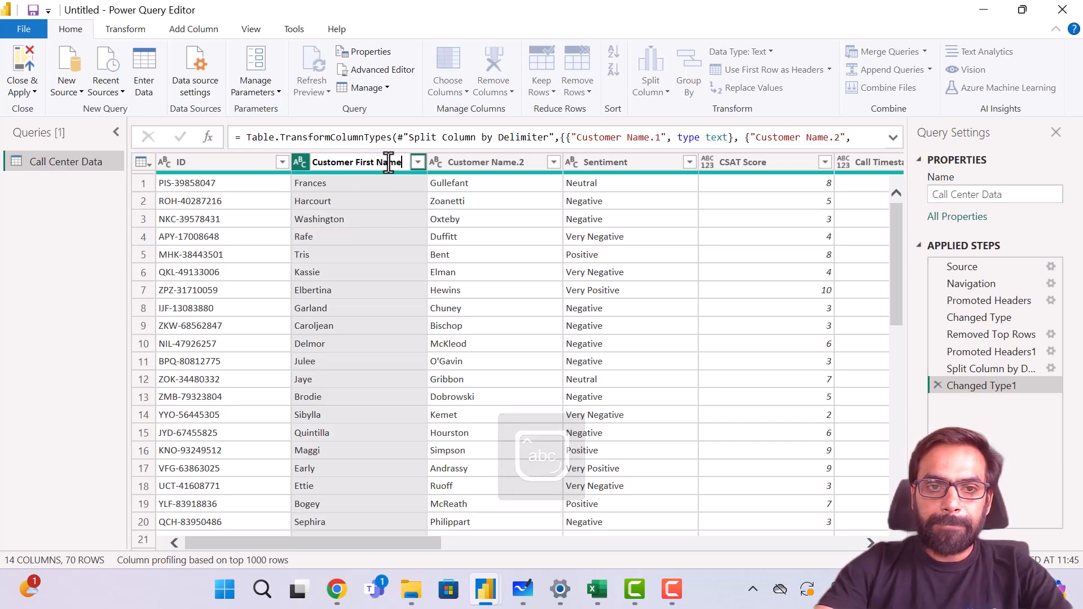
- Rename the Customer Name.2 column as "Customer Last Name" and select the Customer First Name column
double_click(516, 164)
key("End")
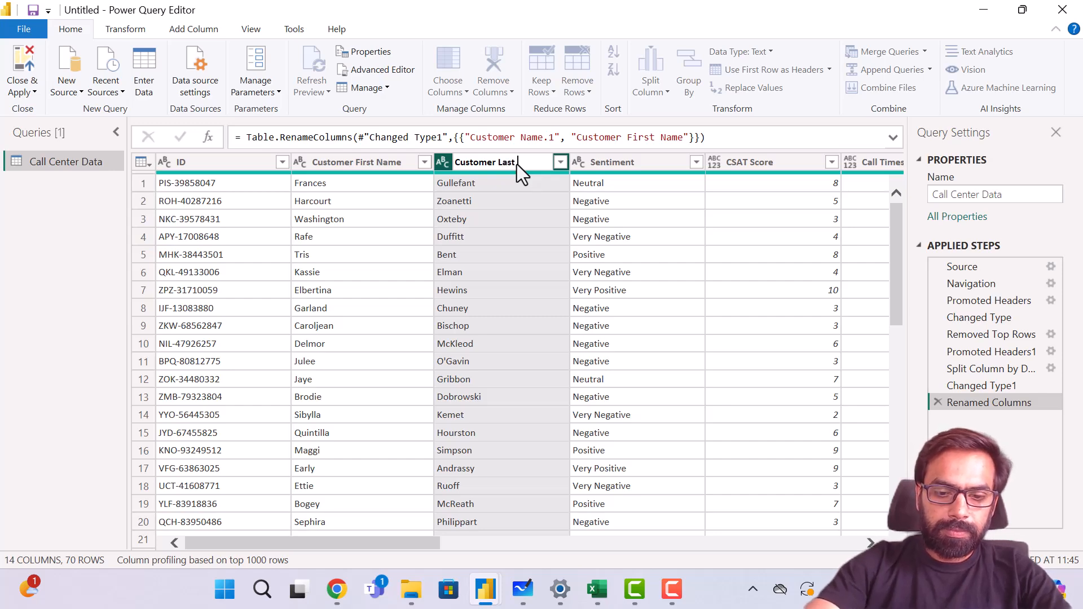
key("Return")
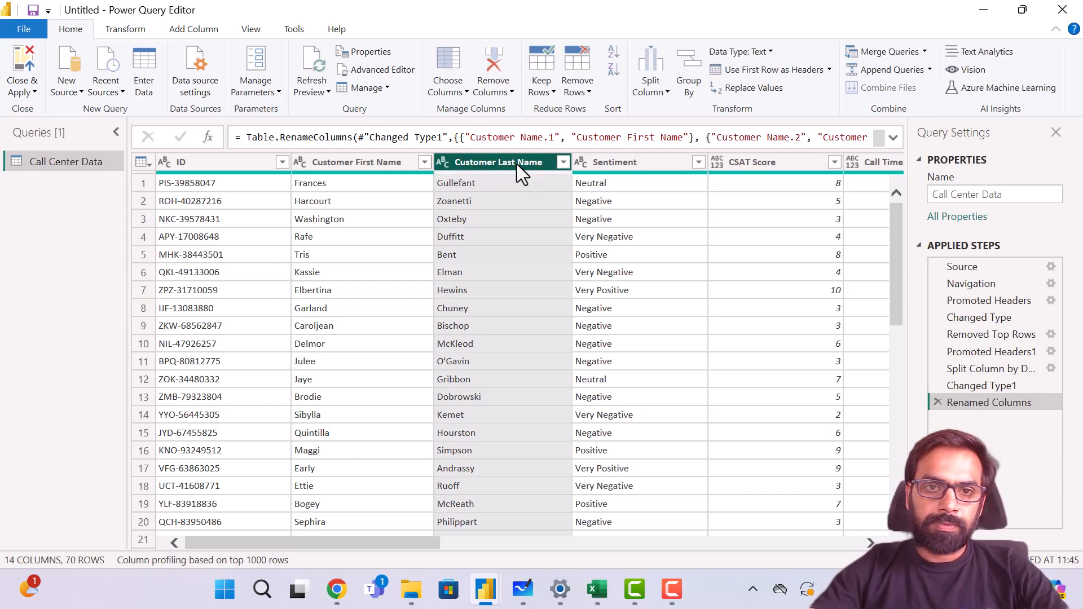
left_click(552, 235)
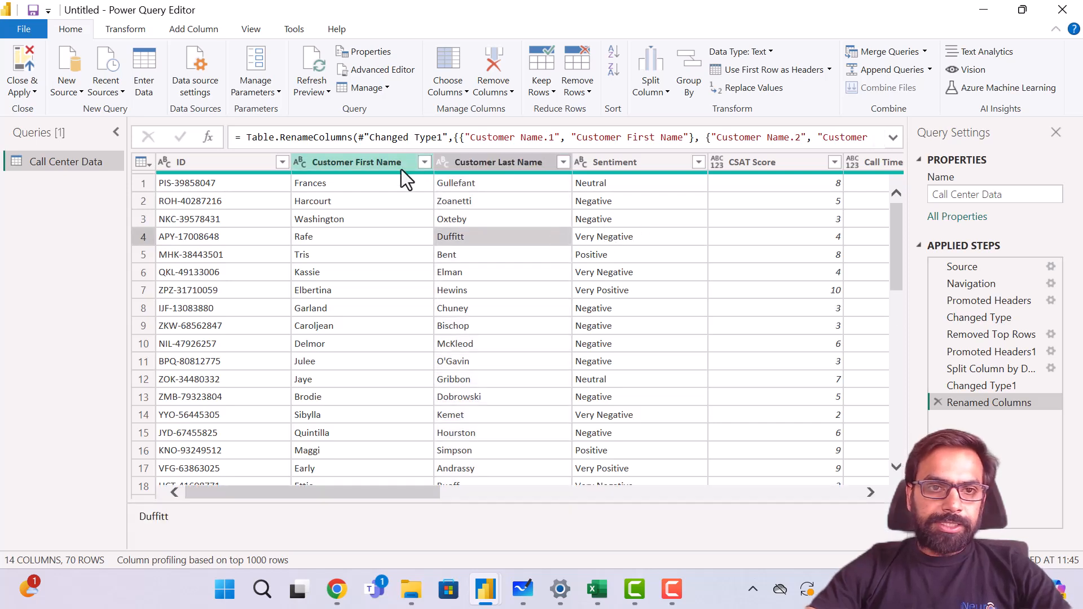
left_click(370, 163)
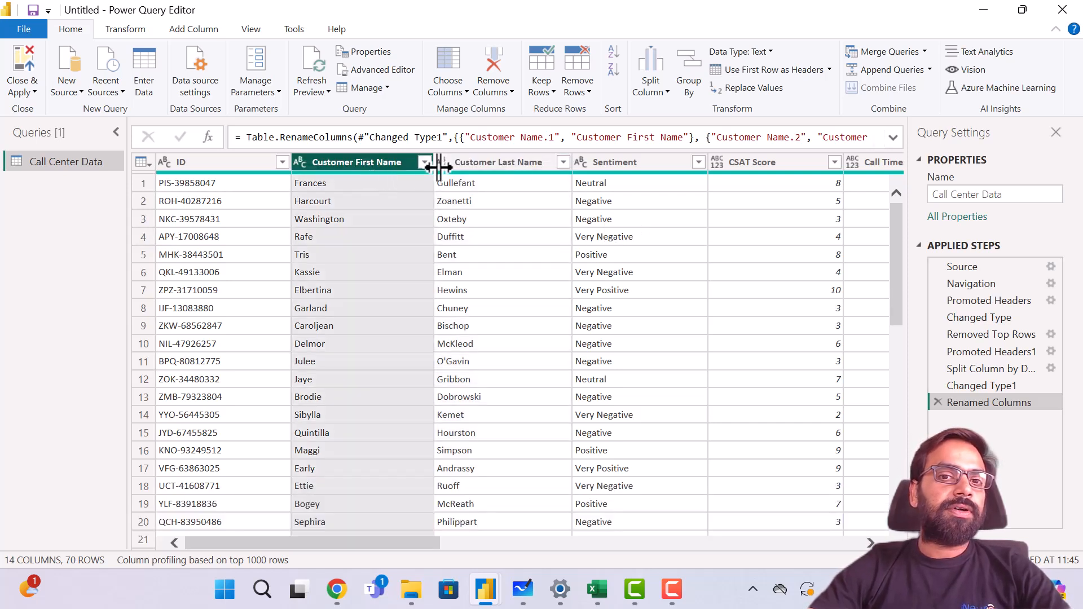
- Examine the ID column's distinct values in its filter list, and close the list without filtering
left_click(512, 164)
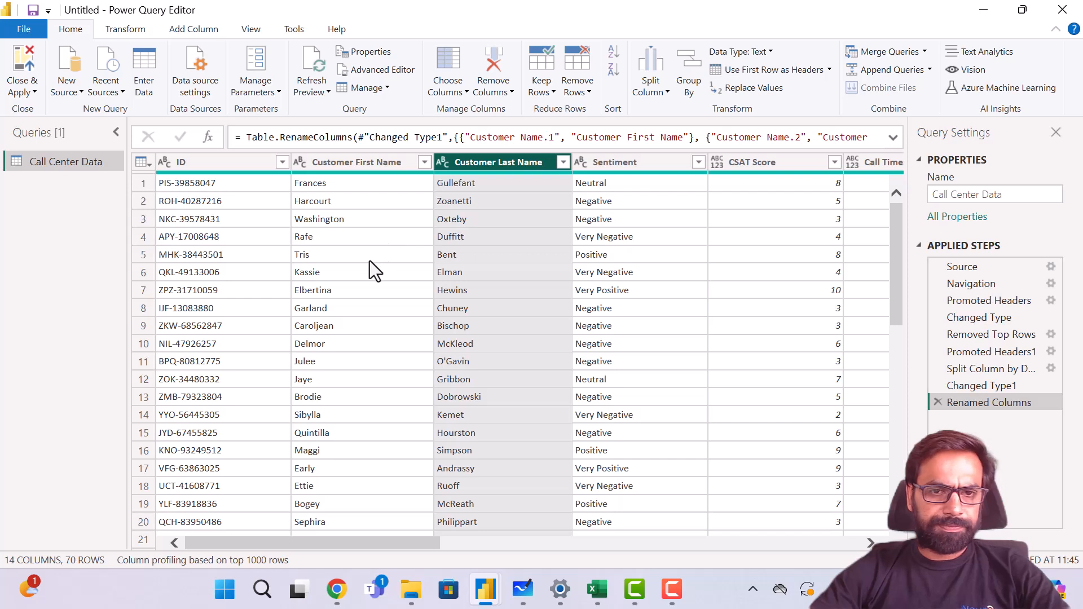
left_click(212, 161)
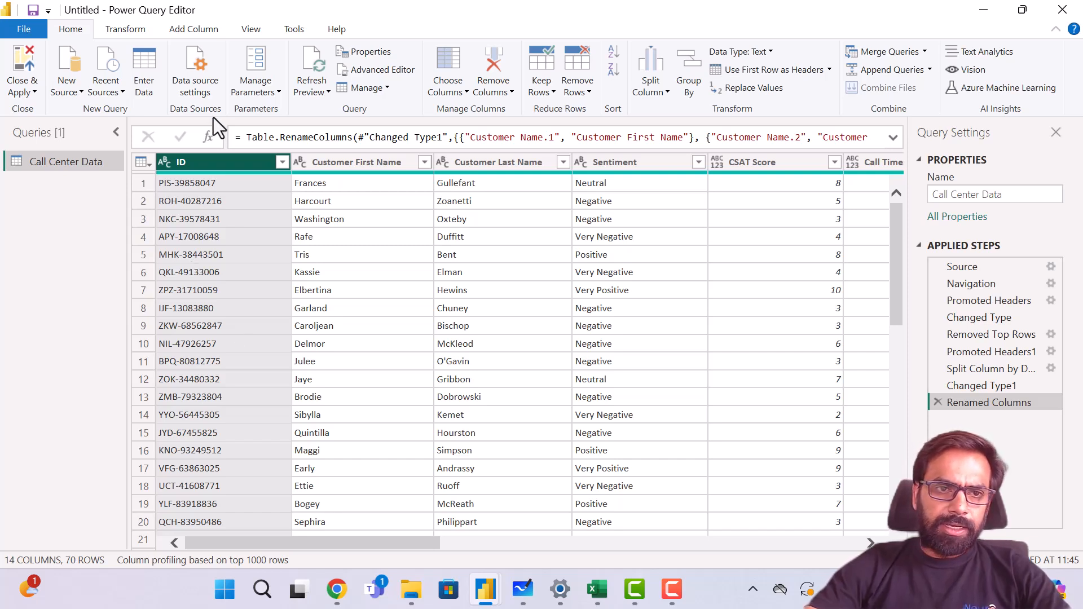
left_click(668, 93)
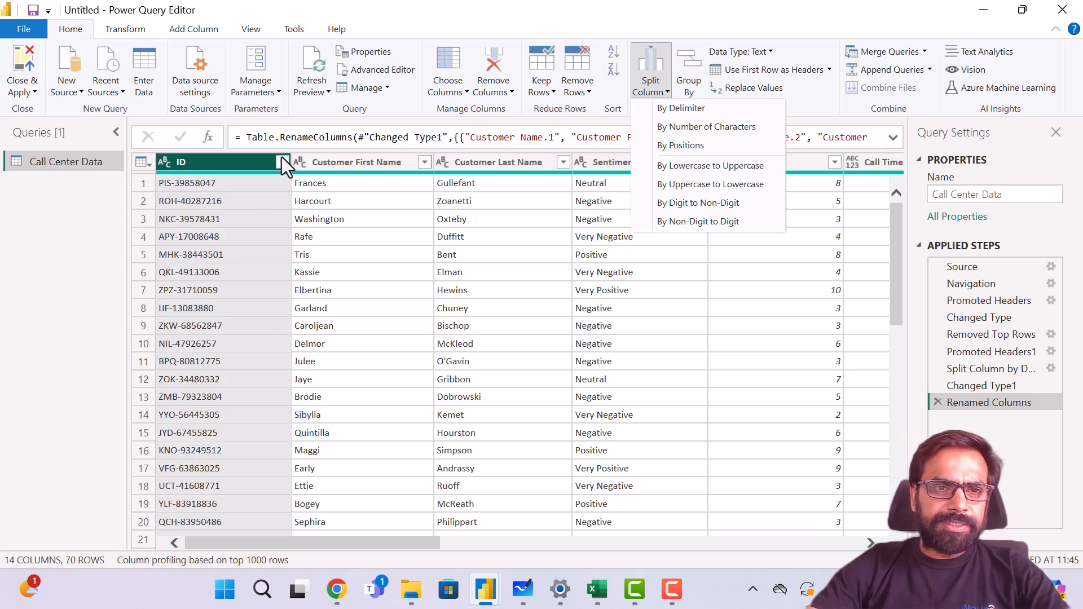
key("Escape")
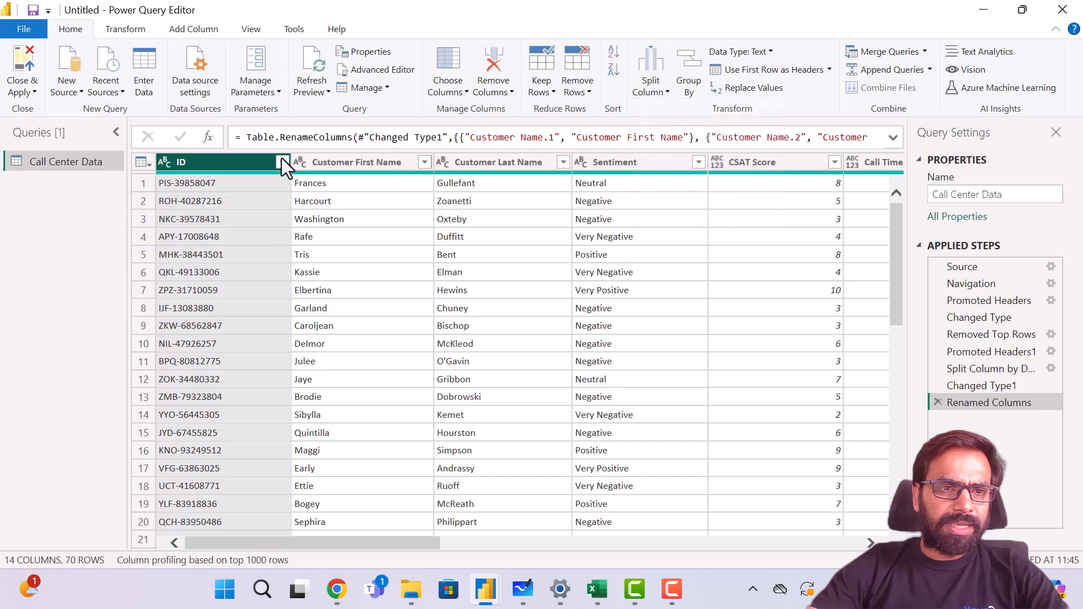
left_click(282, 161)
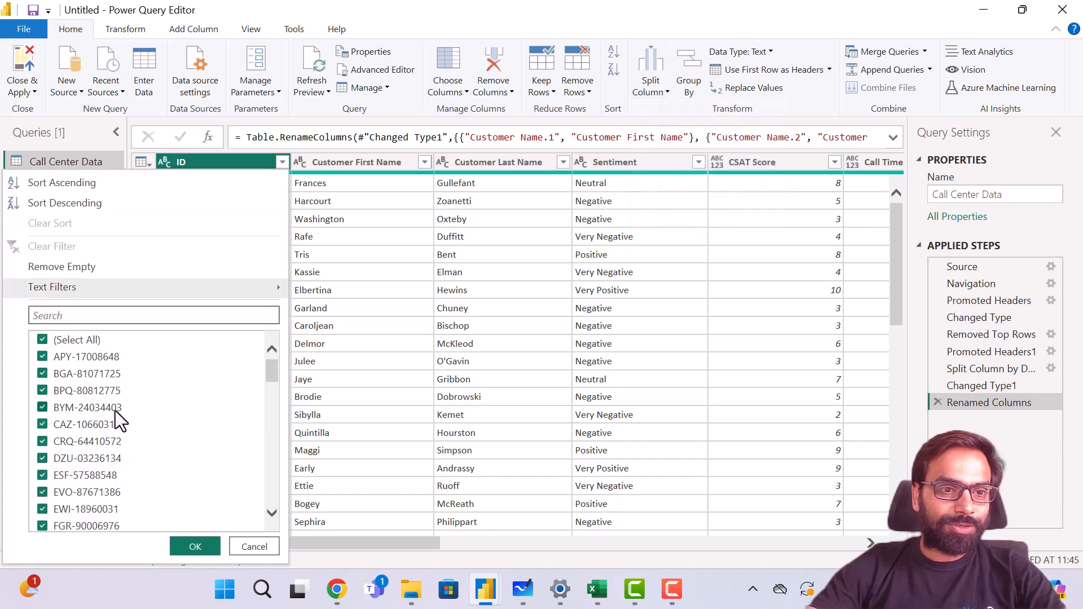
scroll(121, 432, "down", 3)
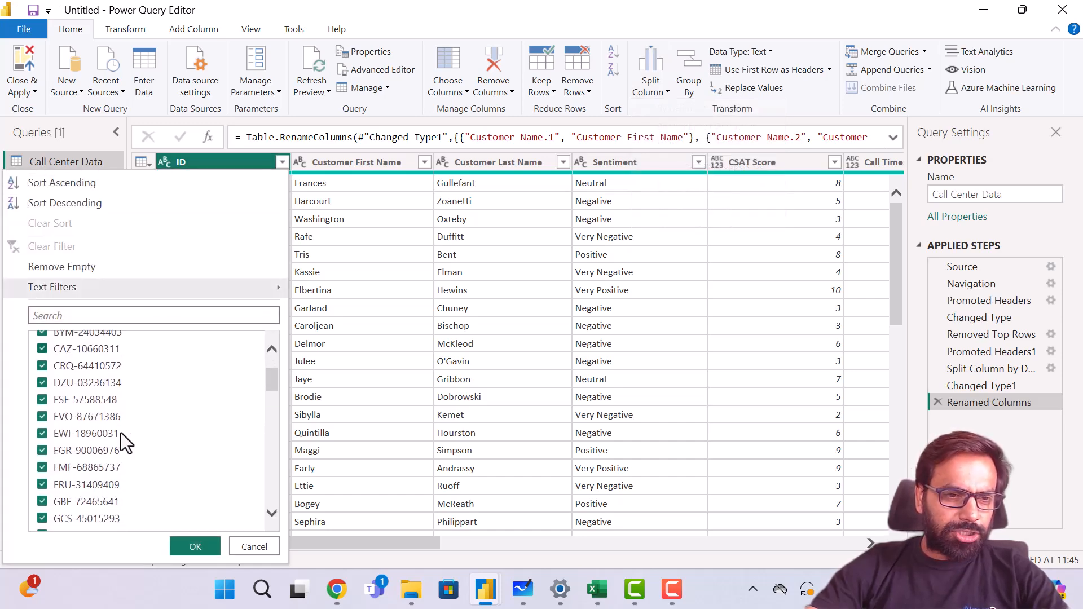
scroll(121, 435, "down", 8)
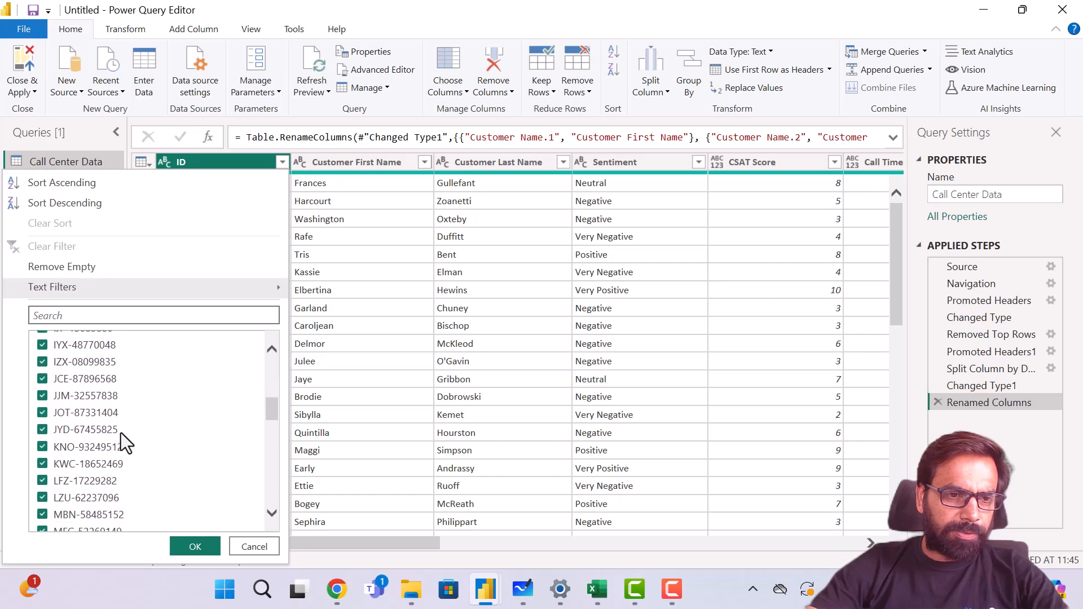
scroll(121, 432, "down", 2)
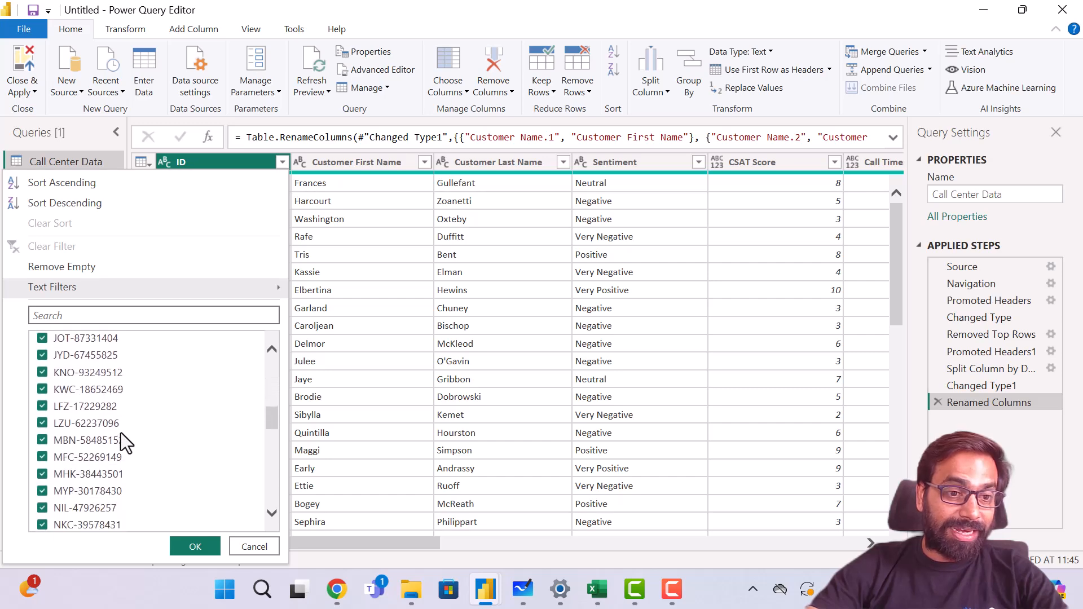
left_click(274, 550)
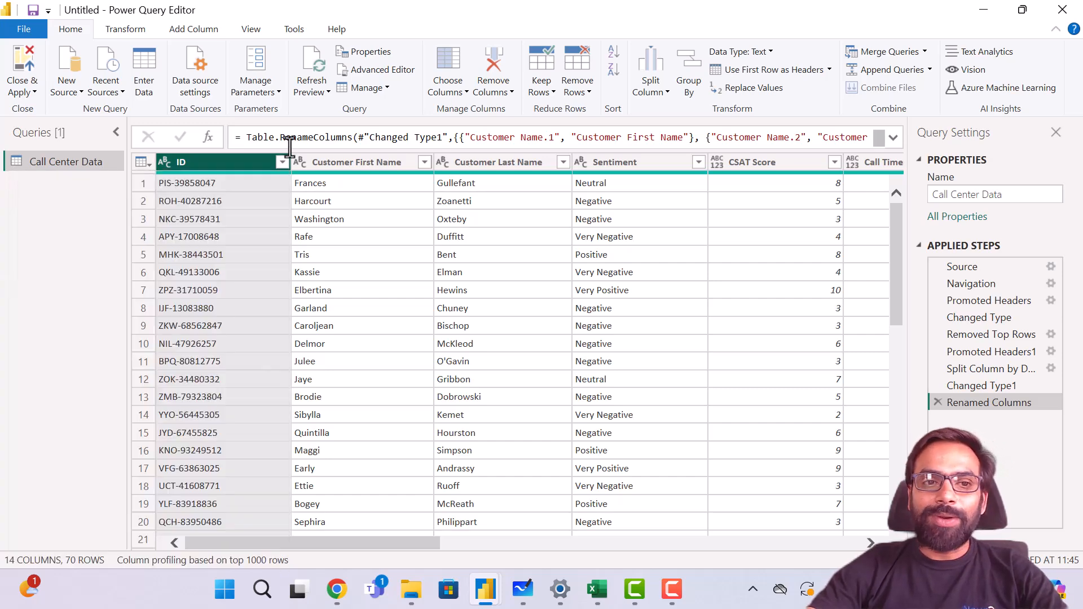
- Split the ID column by number of characters, using 3 characters once, as far left as possible
left_click(665, 83)
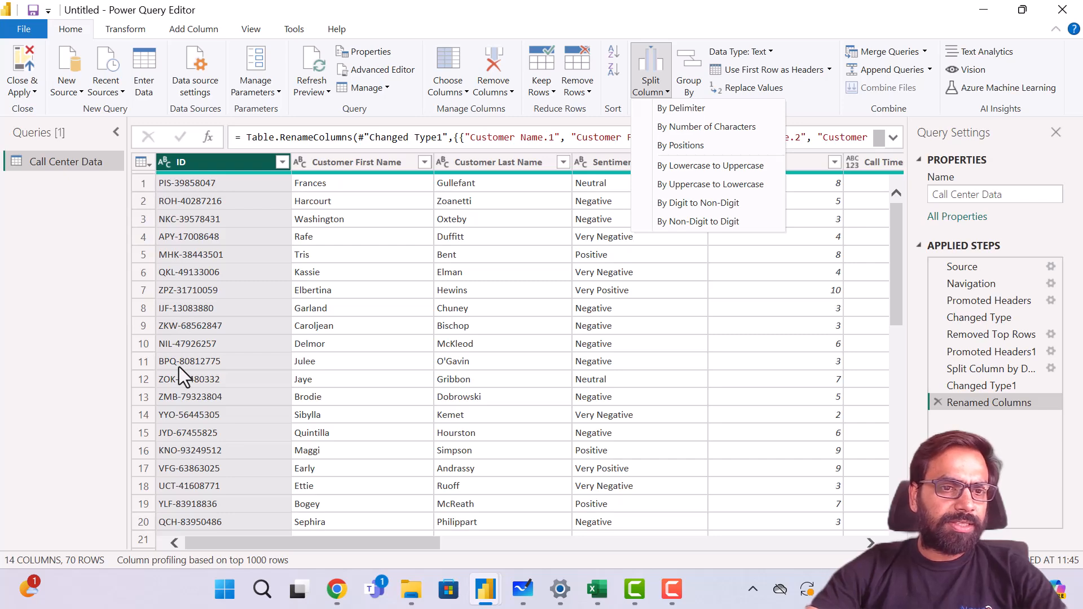
scroll(178, 367, "down", 15)
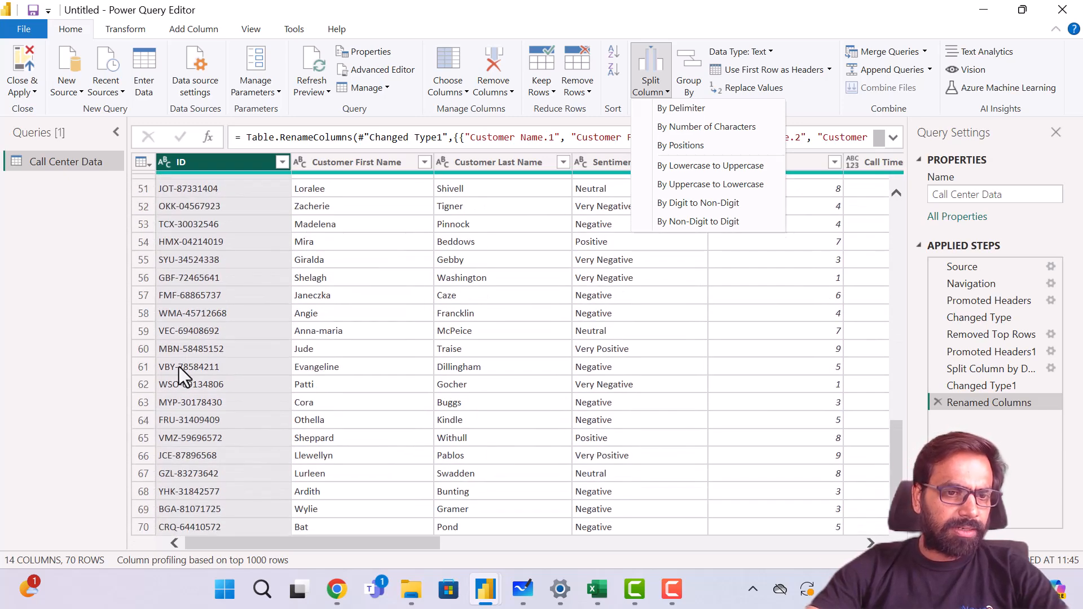
scroll(178, 367, "up", 15)
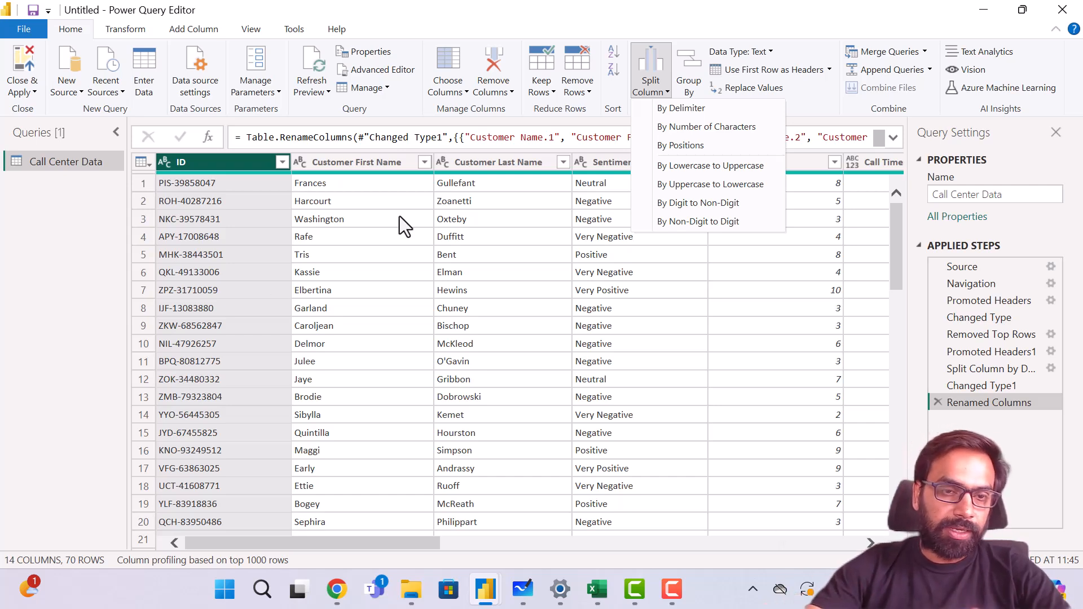
left_click(691, 133)
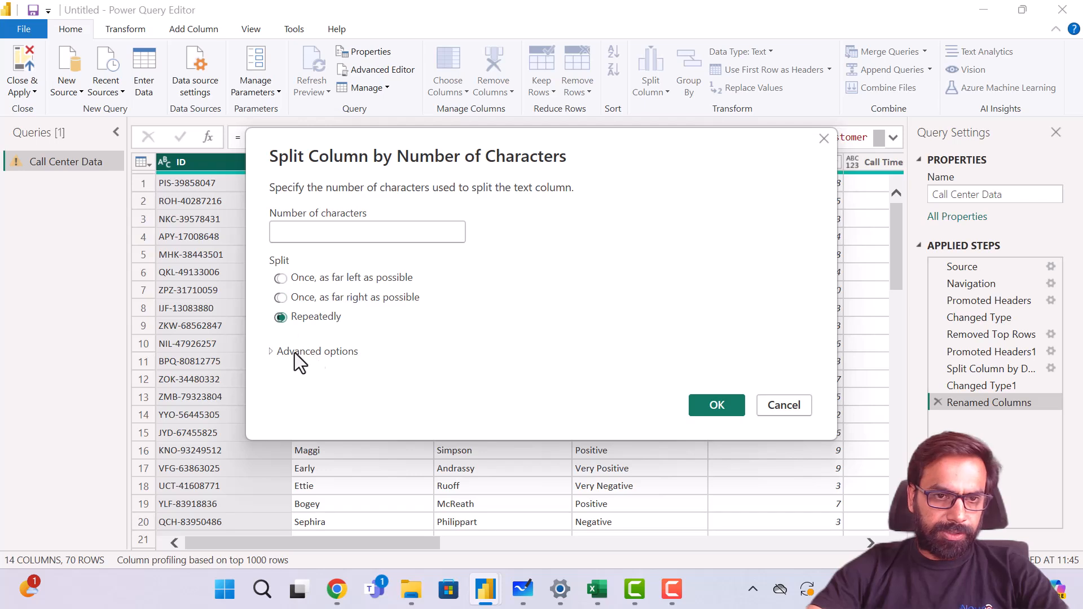
left_click(280, 280)
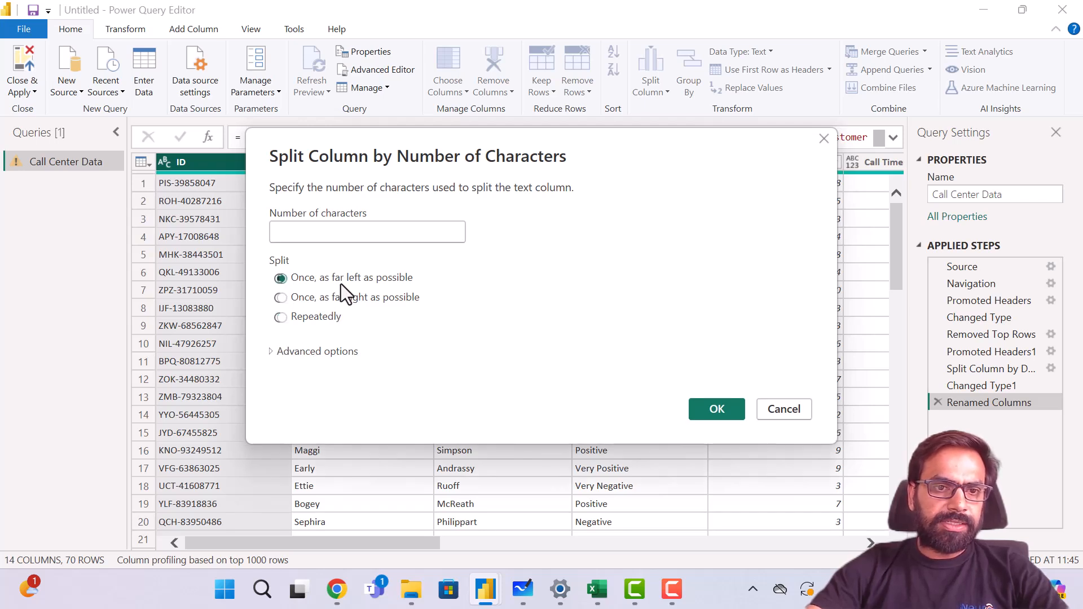
left_click(337, 233)
type("3")
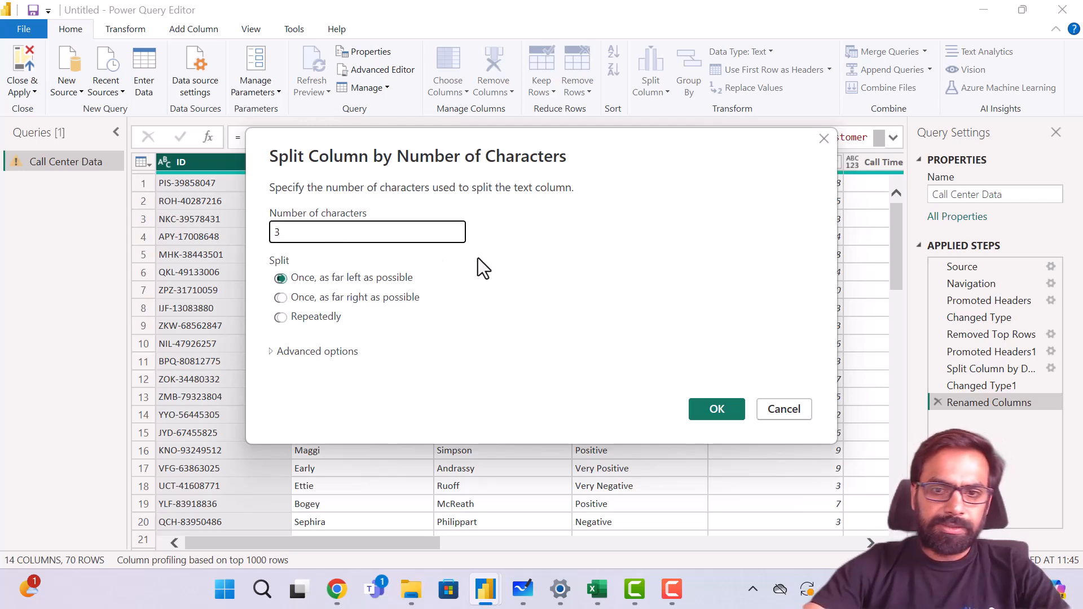
left_click(714, 409)
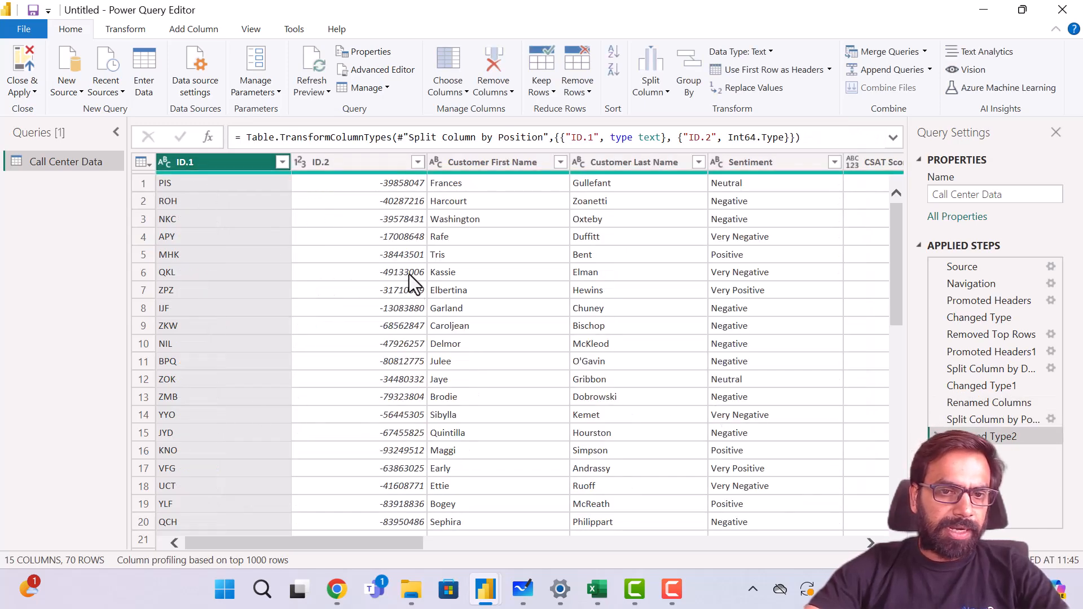
- Turn on the Column quality preview and check the split ID.1 and ID.2 columns for errors and empty values
left_click(388, 167)
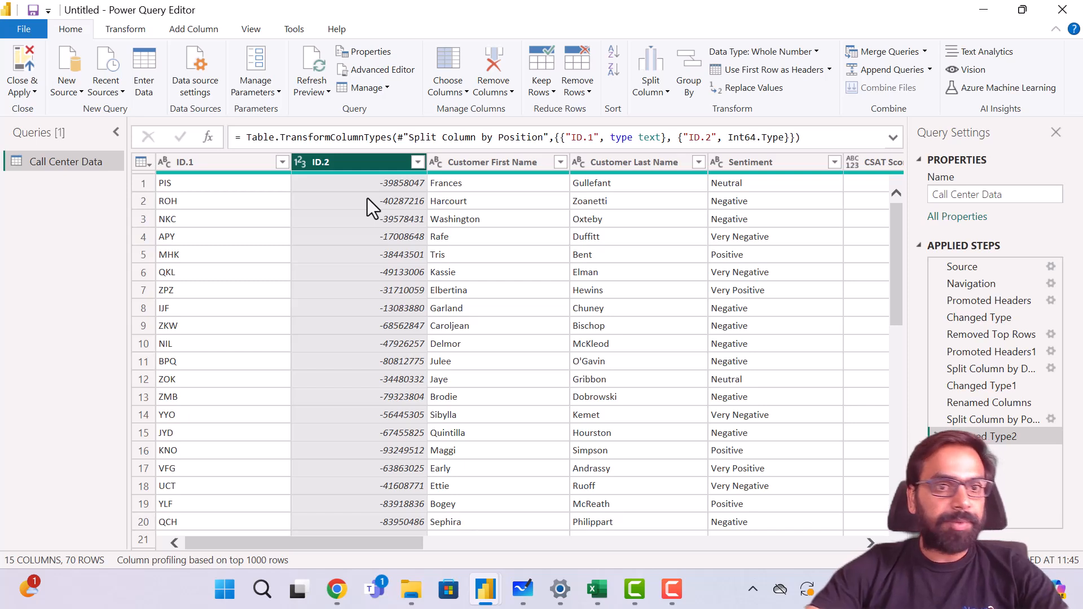
left_click(208, 164)
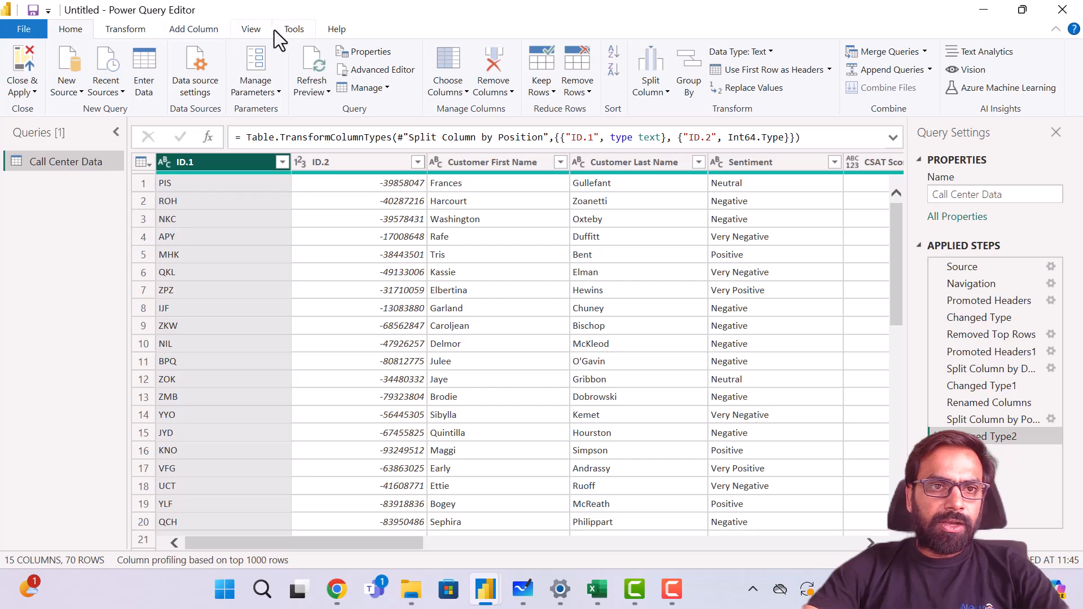
left_click(251, 29)
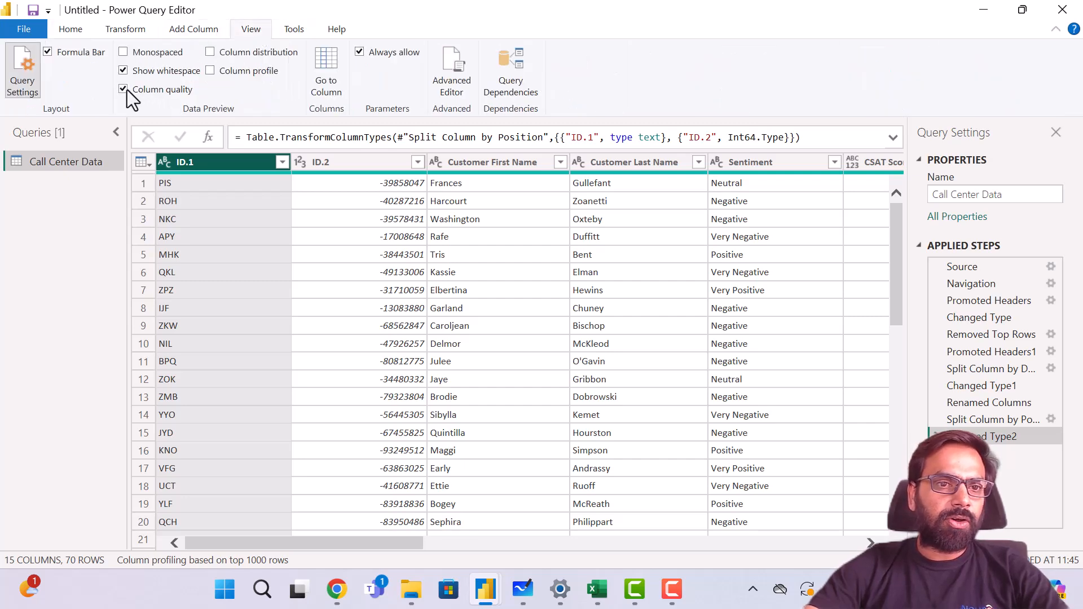
left_click(123, 89)
mouse_move(225, 201)
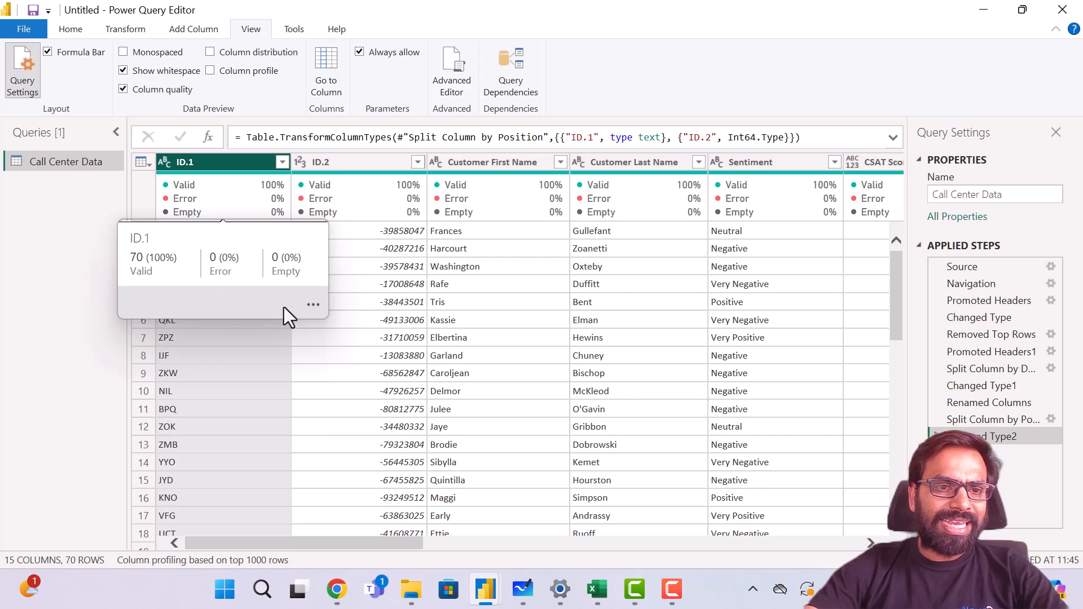
left_click(392, 299)
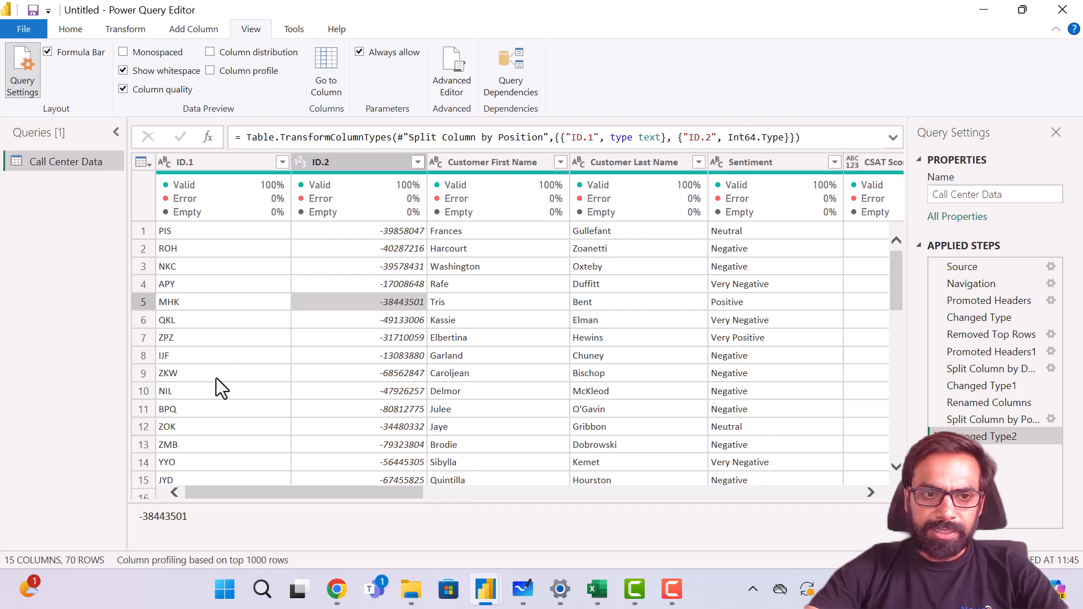
scroll(216, 378, "down", 3)
scroll(216, 378, "up", 5)
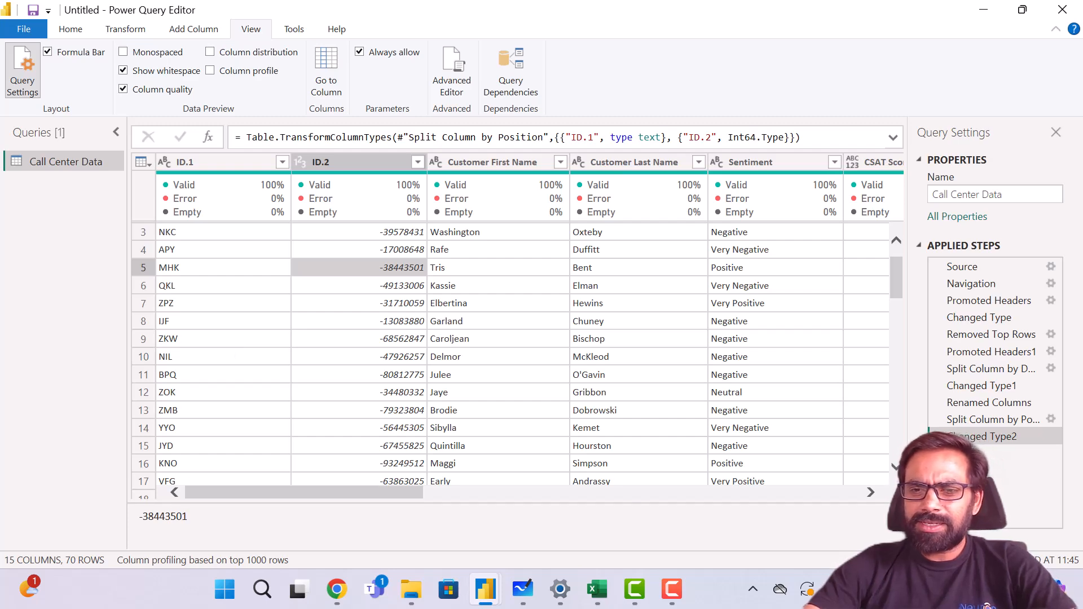
- Delete the Changed Type2 and Split Column by Position applied steps and turn off the Column quality preview
left_click(936, 420)
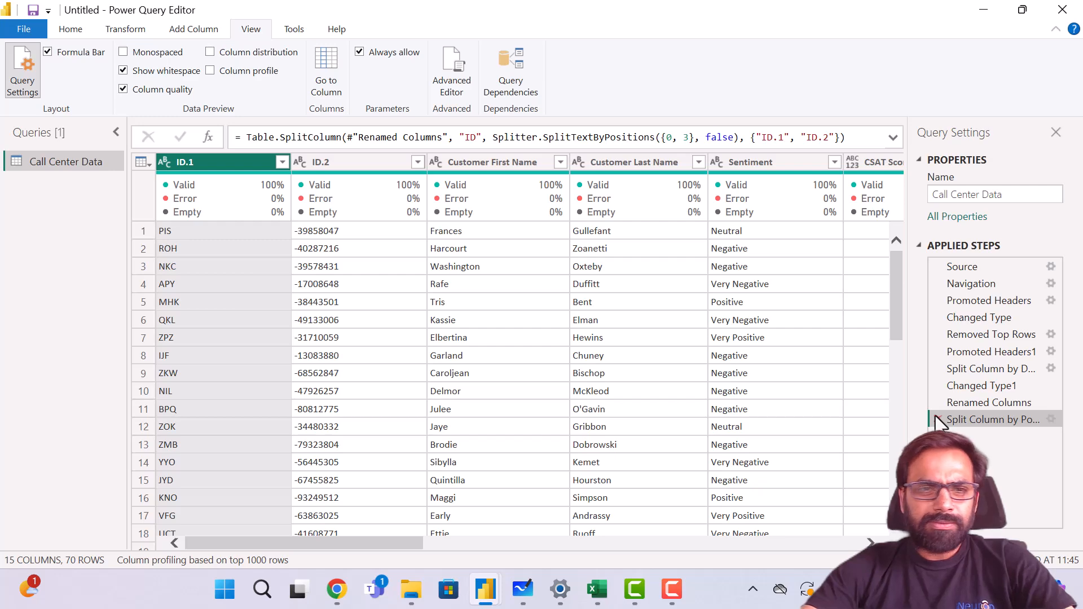
left_click(937, 417)
left_click(233, 273)
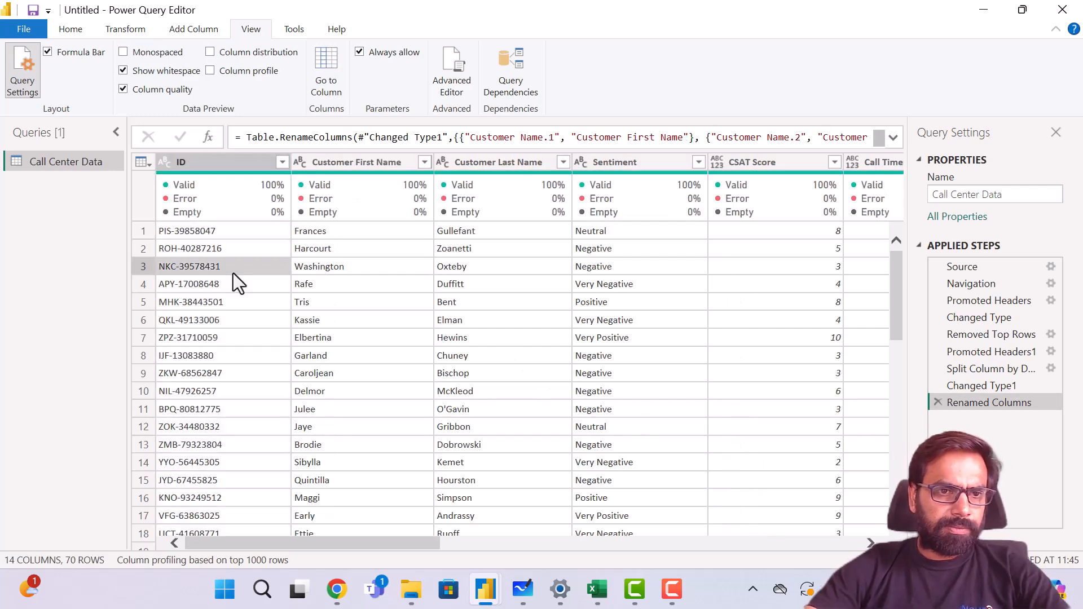
left_click(124, 89)
left_click(251, 322)
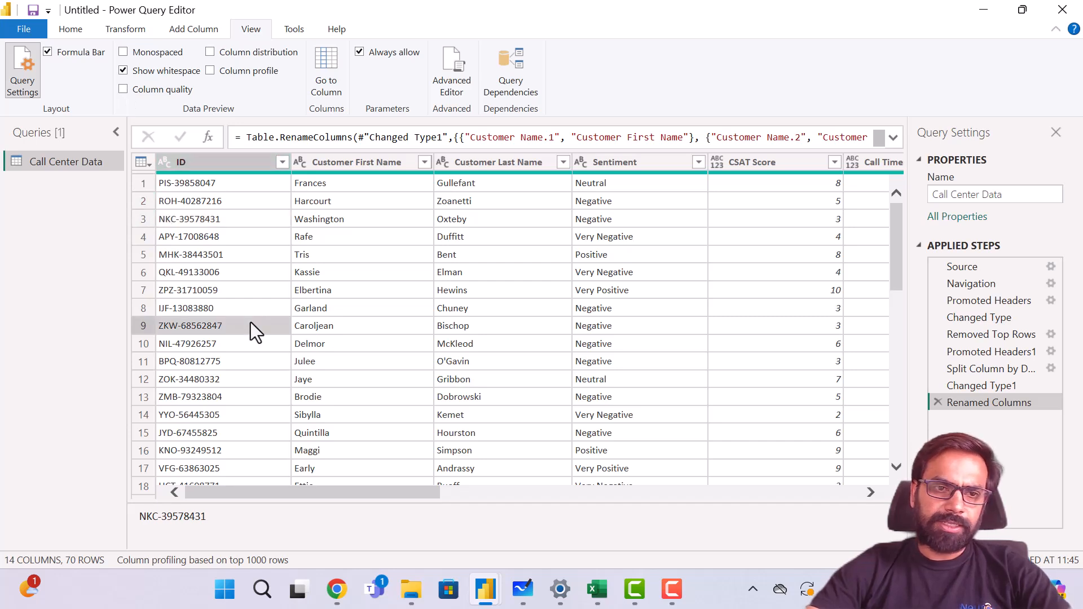
key("Up")
key("Up")
key("Up")
key("Up")
key("Up")
key("Up")
key("Up")
key("Up")
key("Up")
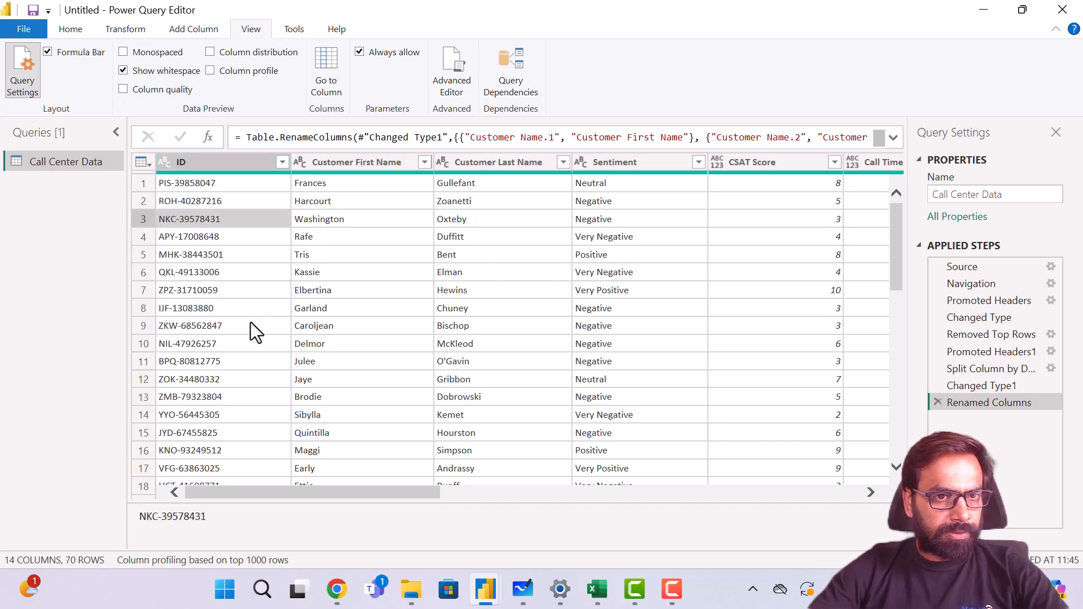
key("Down")
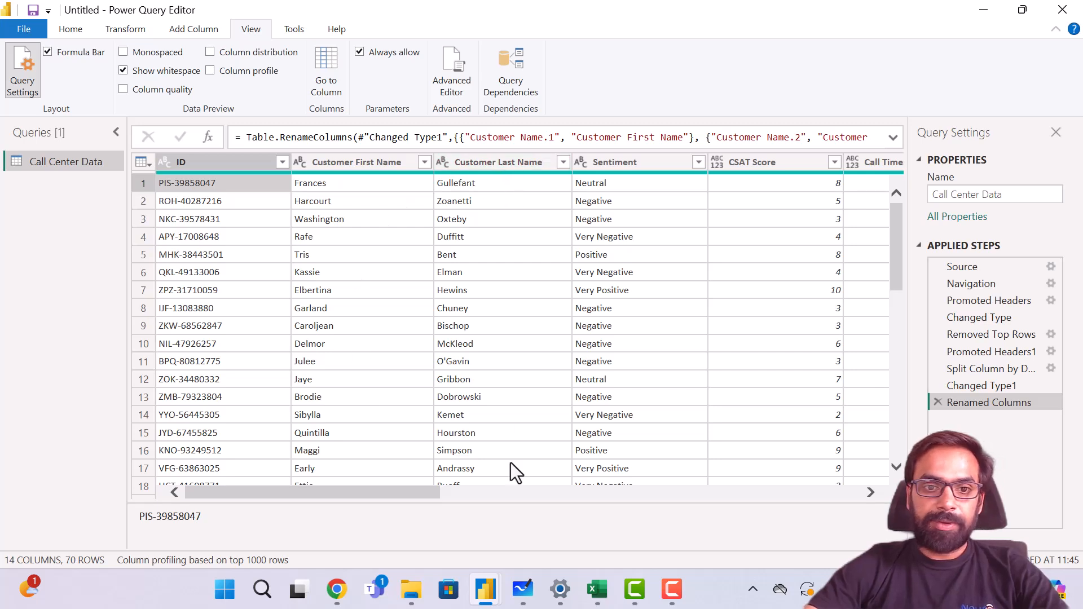
- Split the Sentiment column by positions, using position 4
scroll(530, 310, "right", 3)
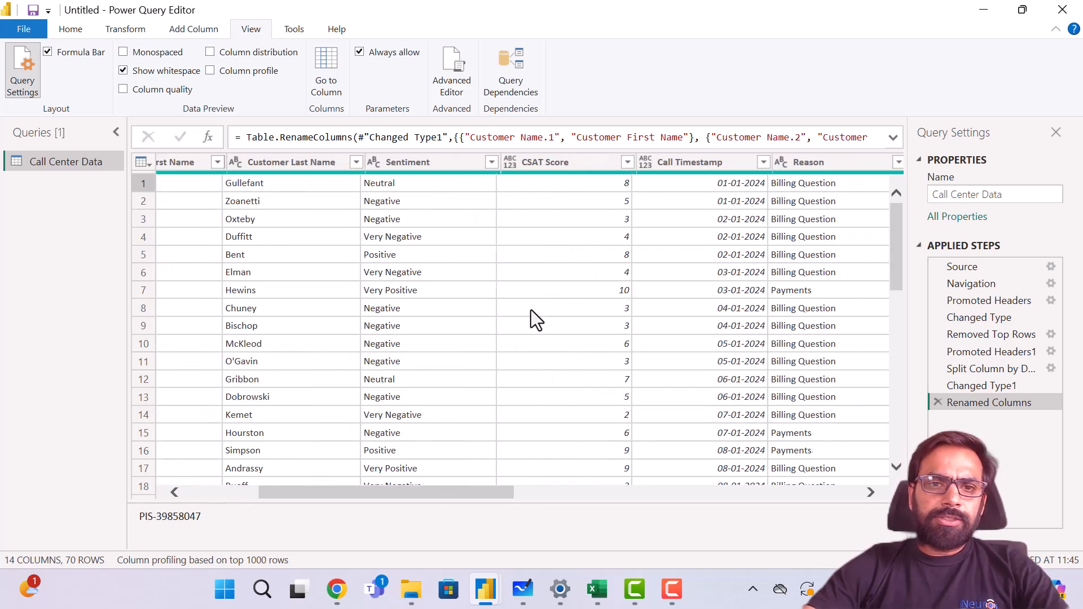
left_click(404, 160)
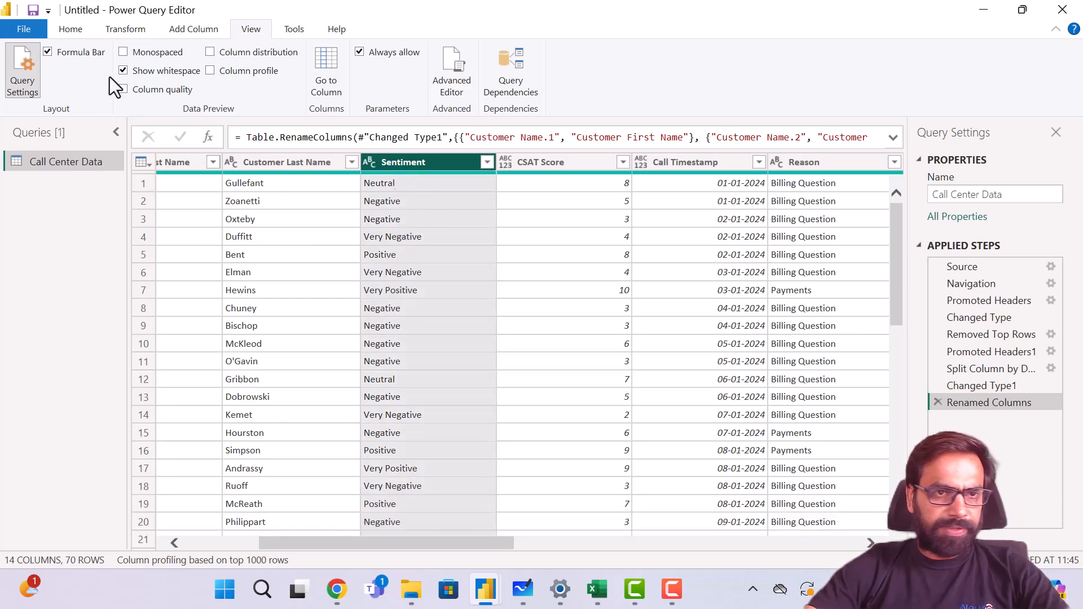
left_click(70, 30)
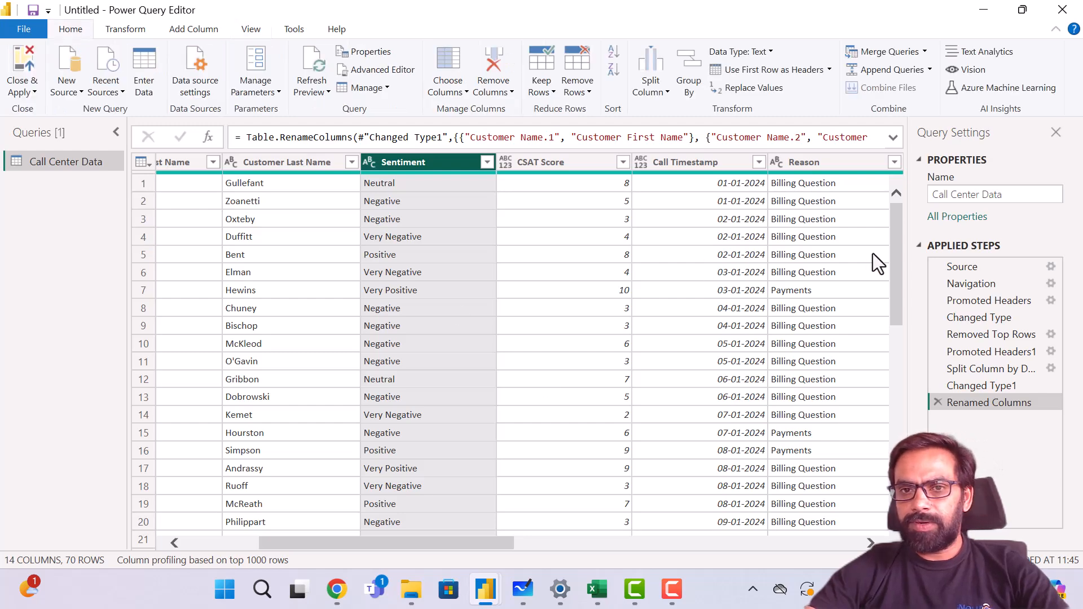
left_click(661, 93)
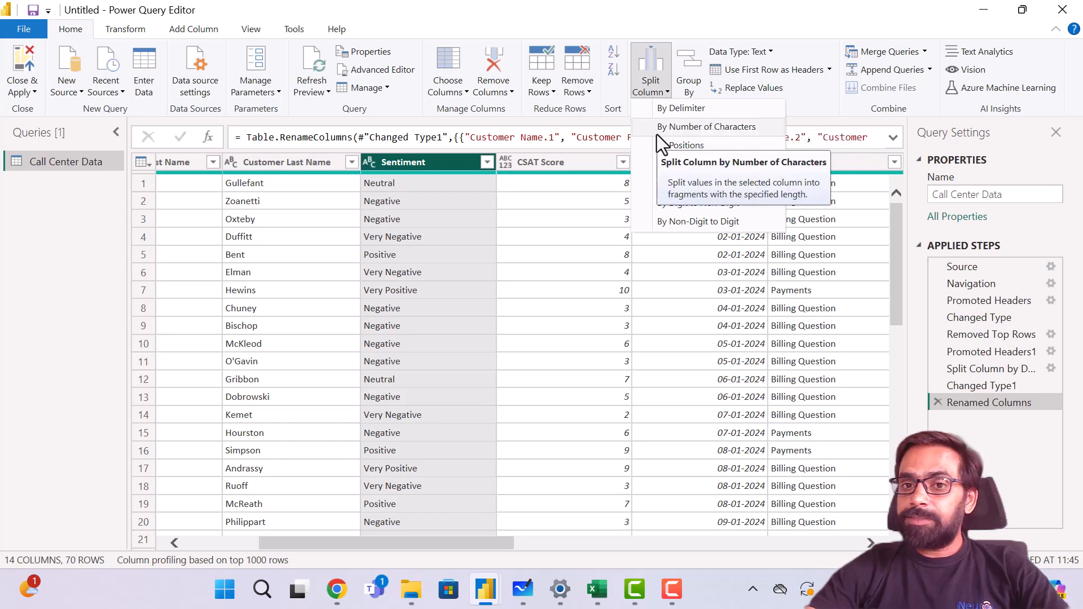
left_click(705, 147)
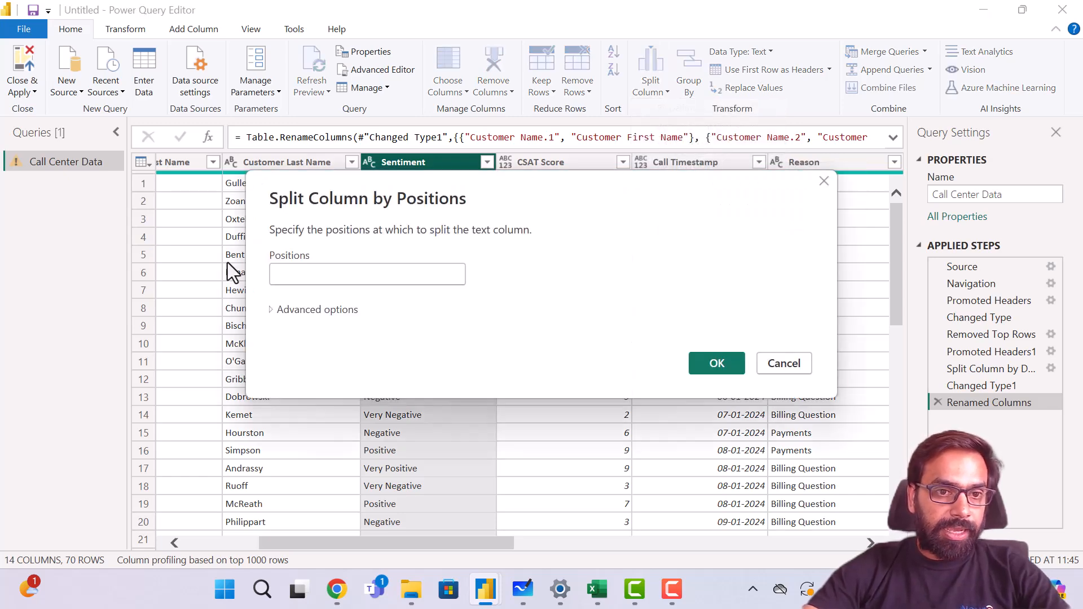
type("4")
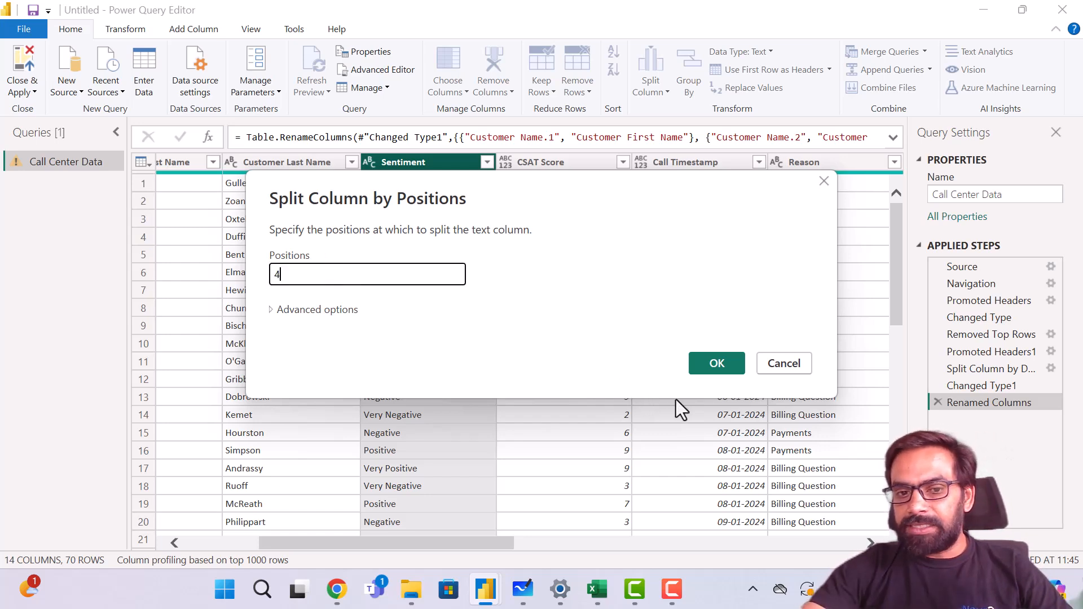
left_click(712, 367)
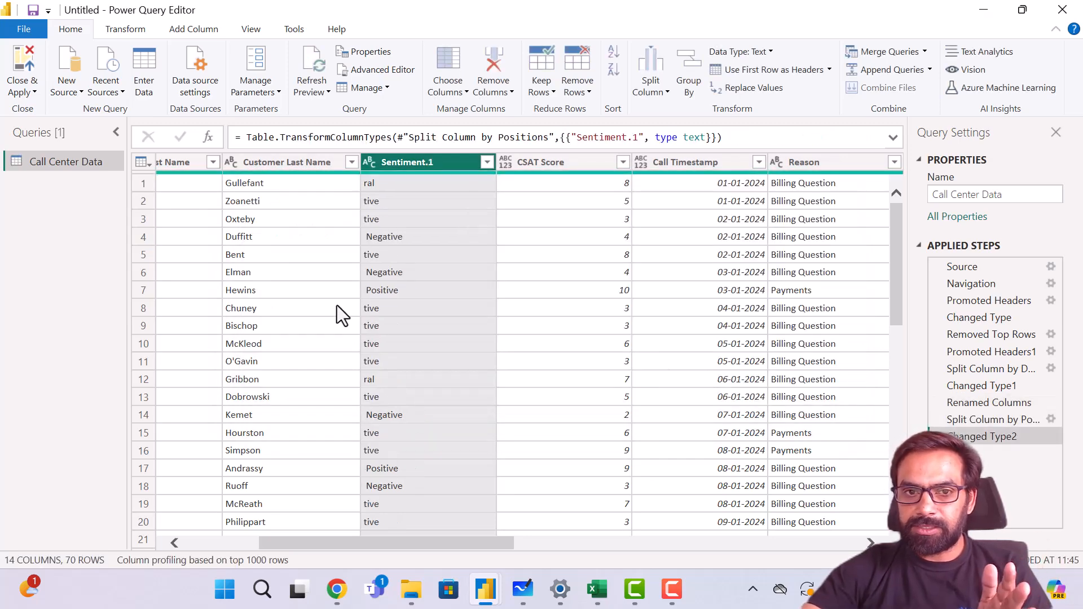
scroll(337, 305, "left", 5)
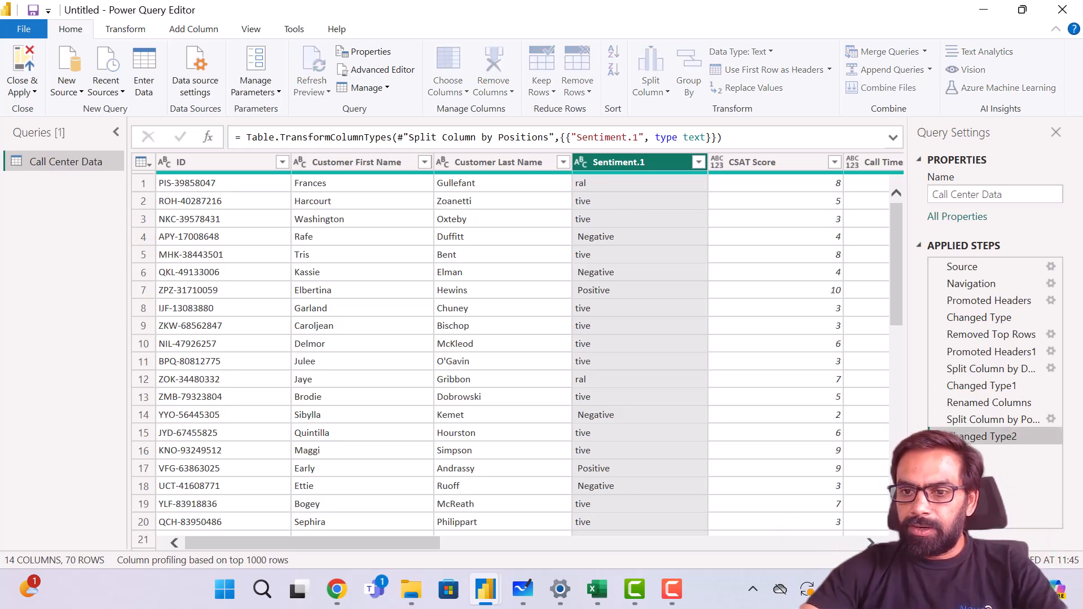
- Delete the Changed Type2 and Split Column by Positions applied steps and bring up the Split Column options
left_click(938, 436)
left_click(938, 420)
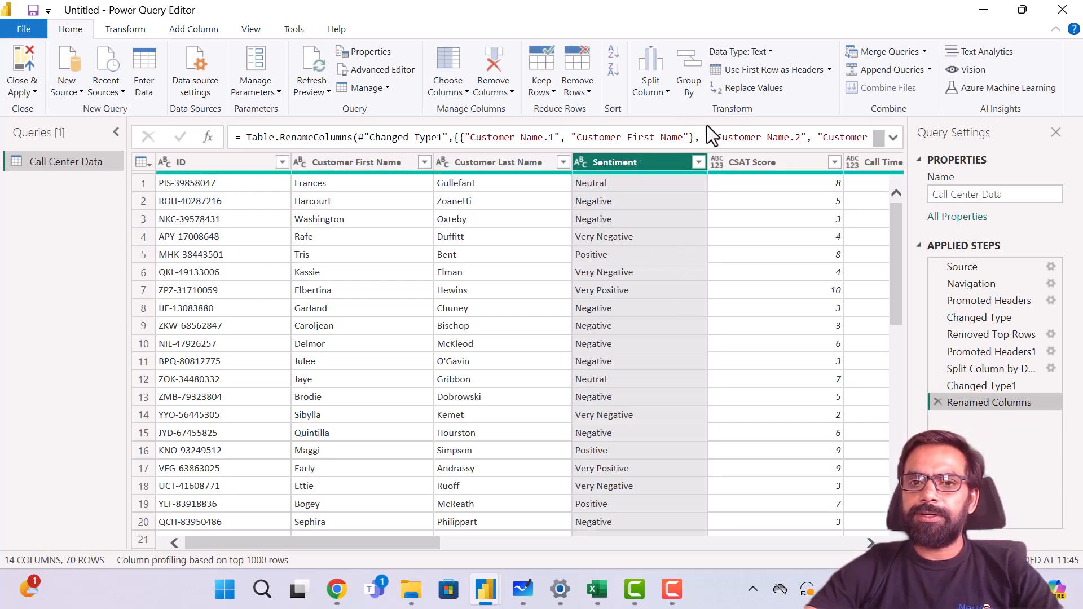
left_click(667, 93)
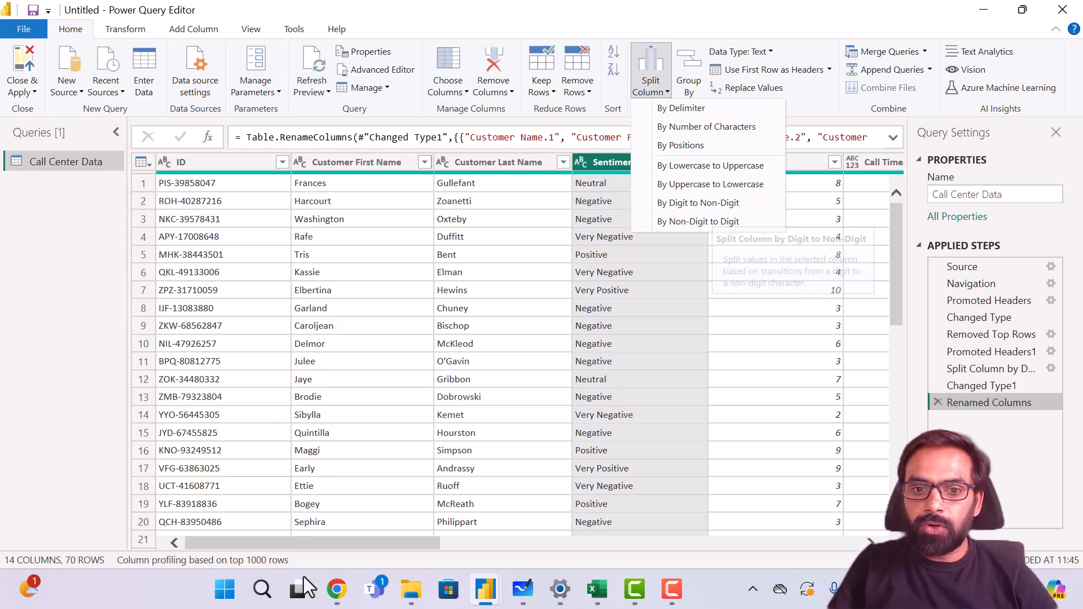
- Switch to Microsoft Whiteboard, write the sample code 169AU36, draw a dividing line after 169 and underline both parts
left_click(522, 589)
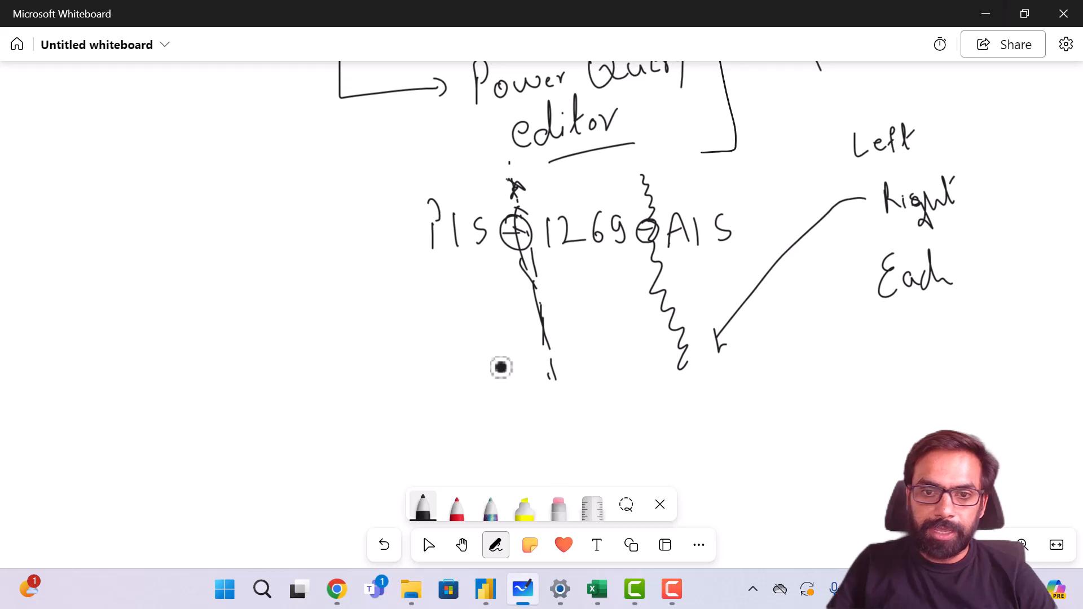
mouse_move(73, 275)
left_mouse_down()
mouse_move(73, 302)
mouse_move(96, 292)
mouse_move(131, 306)
mouse_move(158, 280)
mouse_move(172, 302)
left_mouse_up()
left_click_drag(184, 281, 217, 300)
left_click_drag(263, 270, 252, 289)
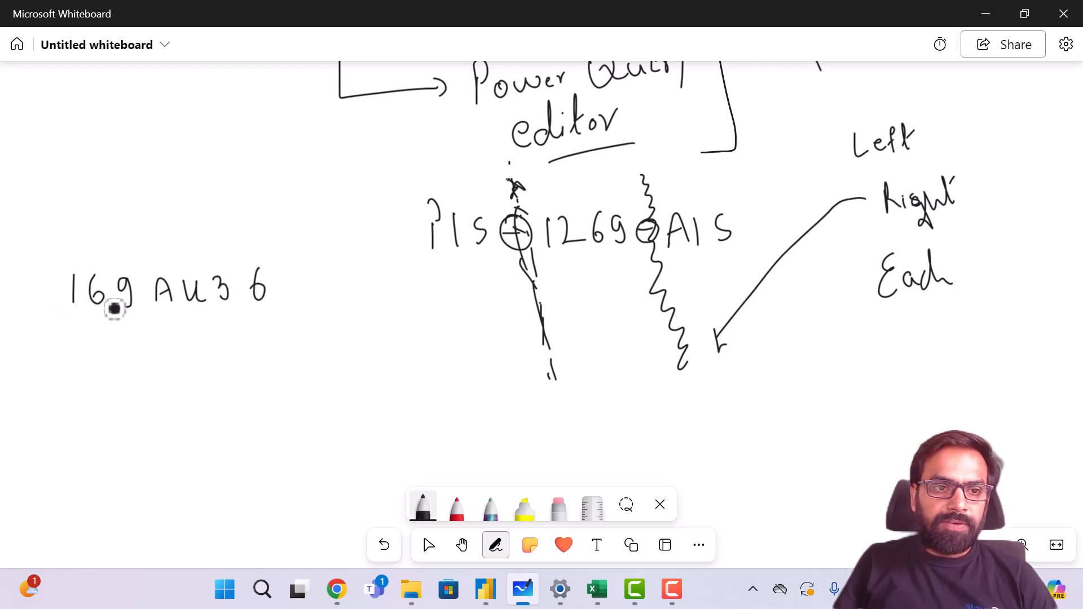
left_click_drag(150, 246, 162, 372)
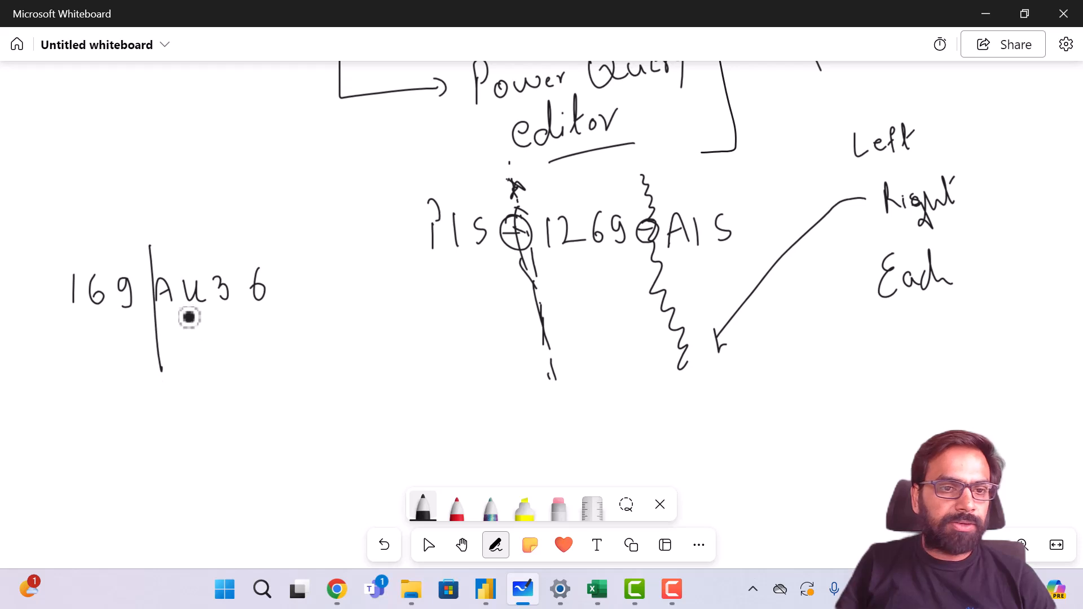
left_click_drag(79, 327, 261, 312)
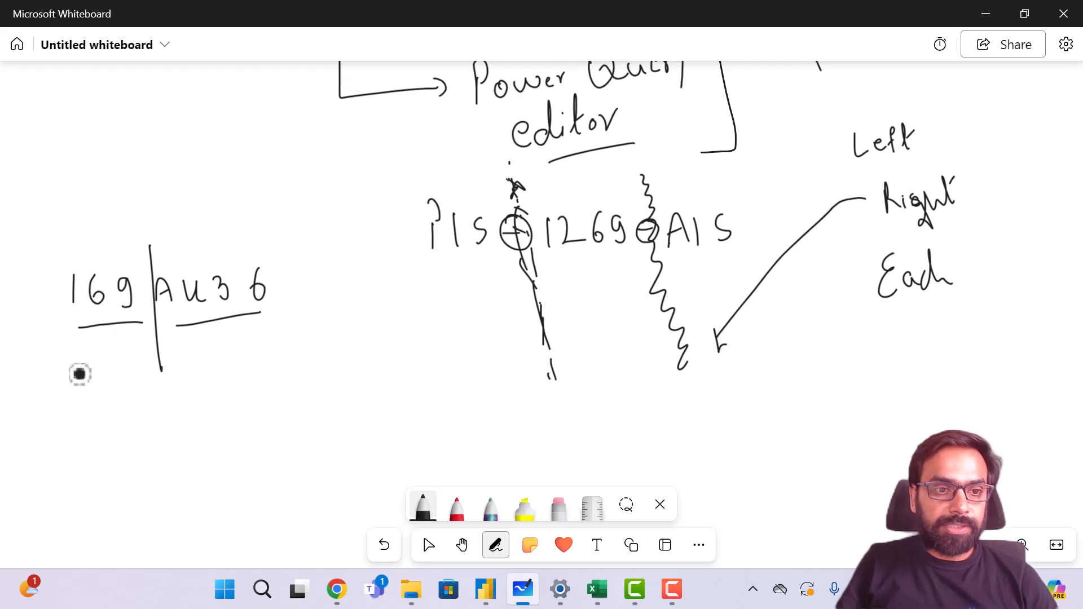
- Write a second sample code, 18U39AB8, below the first and draw a dividing line between 39 and AB8
mouse_move(79, 377)
left_mouse_down()
mouse_move(82, 407)
mouse_move(106, 382)
mouse_move(141, 380)
mouse_move(148, 397)
mouse_move(164, 382)
mouse_move(162, 397)
mouse_move(187, 377)
mouse_move(194, 393)
mouse_move(257, 368)
mouse_move(252, 387)
left_mouse_up()
mouse_move(292, 353)
left_mouse_down()
mouse_move(286, 364)
mouse_move(291, 353)
left_mouse_up()
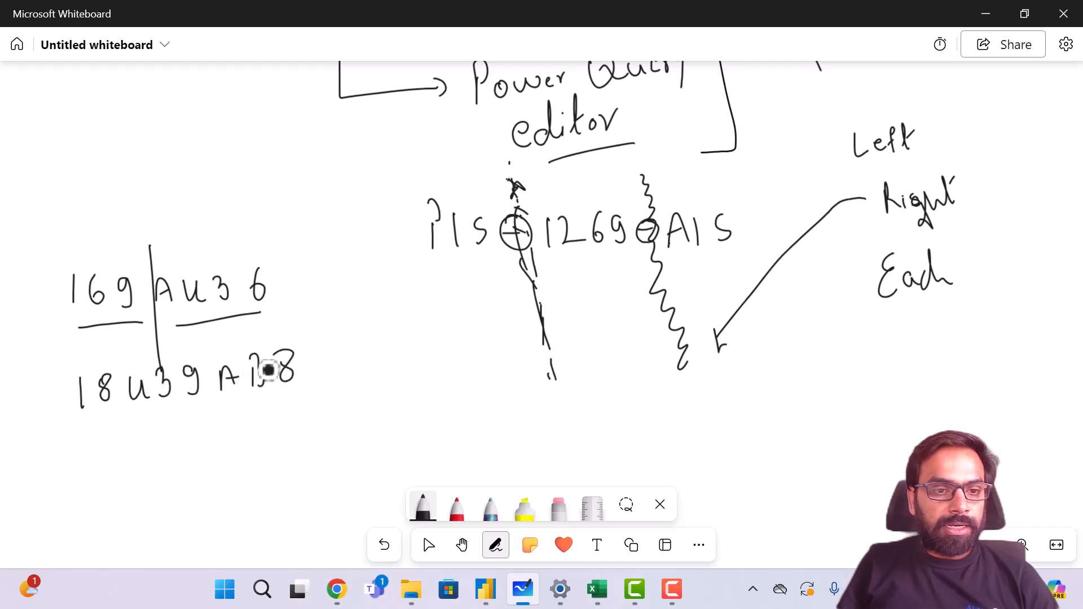
left_click_drag(202, 326, 212, 426)
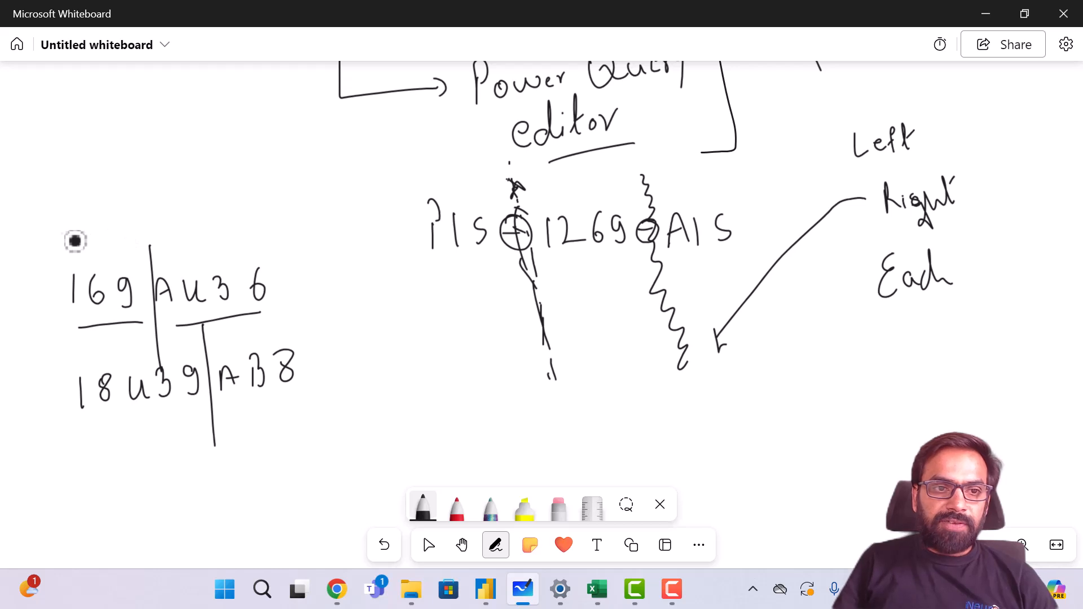
- Add dashes and curved arrows above both sample codes to mark the digit to non-digit transition at each dividing line
left_click(60, 249)
left_click_drag(70, 247, 75, 247)
left_click_drag(83, 246, 162, 239)
left_click(109, 244)
left_click_drag(131, 345, 216, 347)
left_click(179, 340)
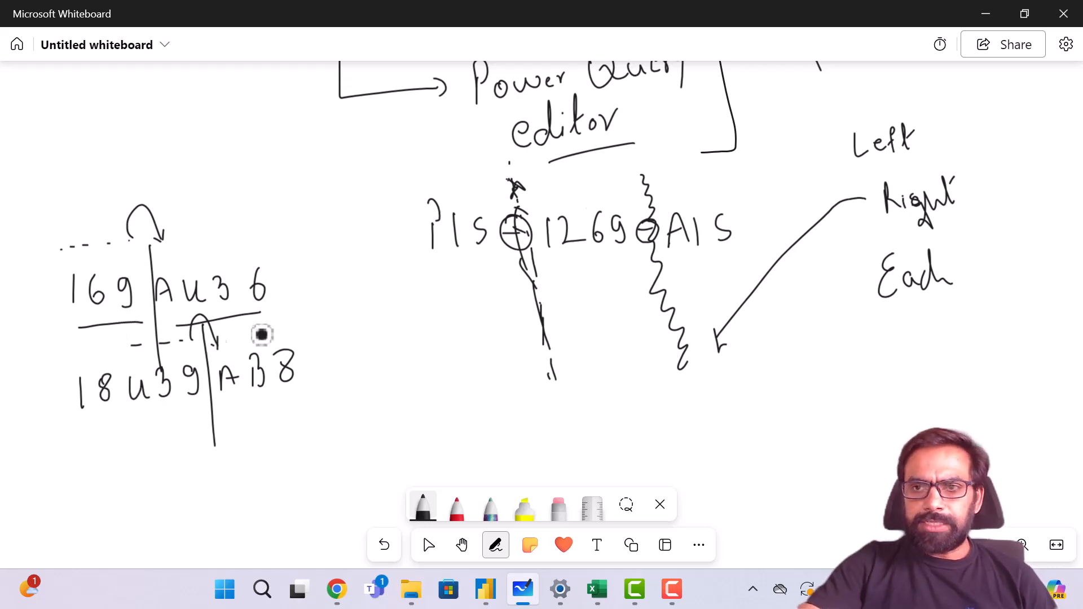
- Minimize the whiteboard, return to Power Query Editor and review the Split Column by Digit to Non-Digit option
left_click(986, 13)
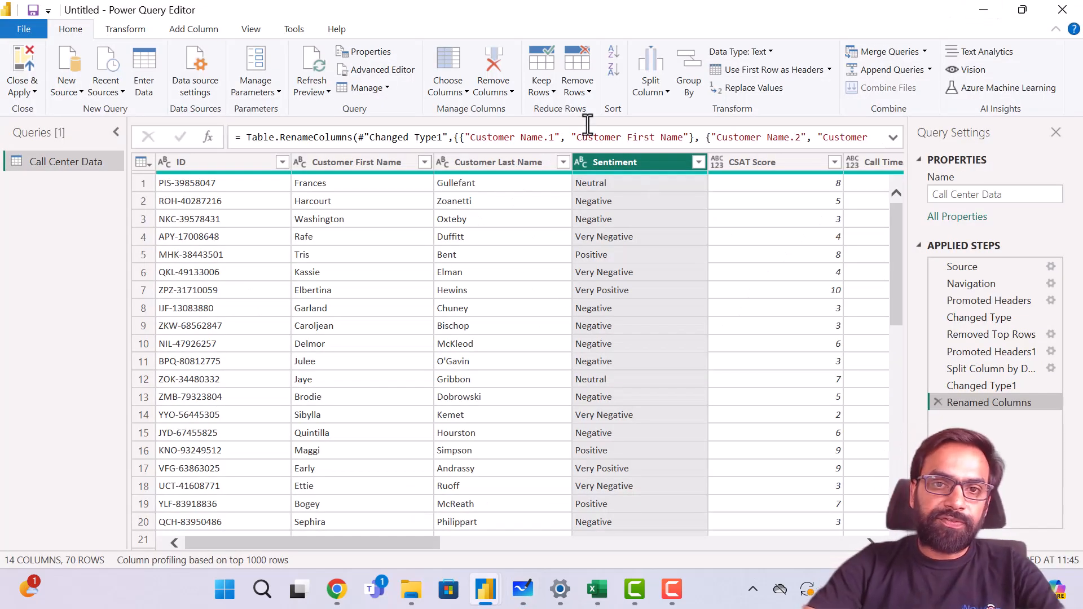
left_click(662, 80)
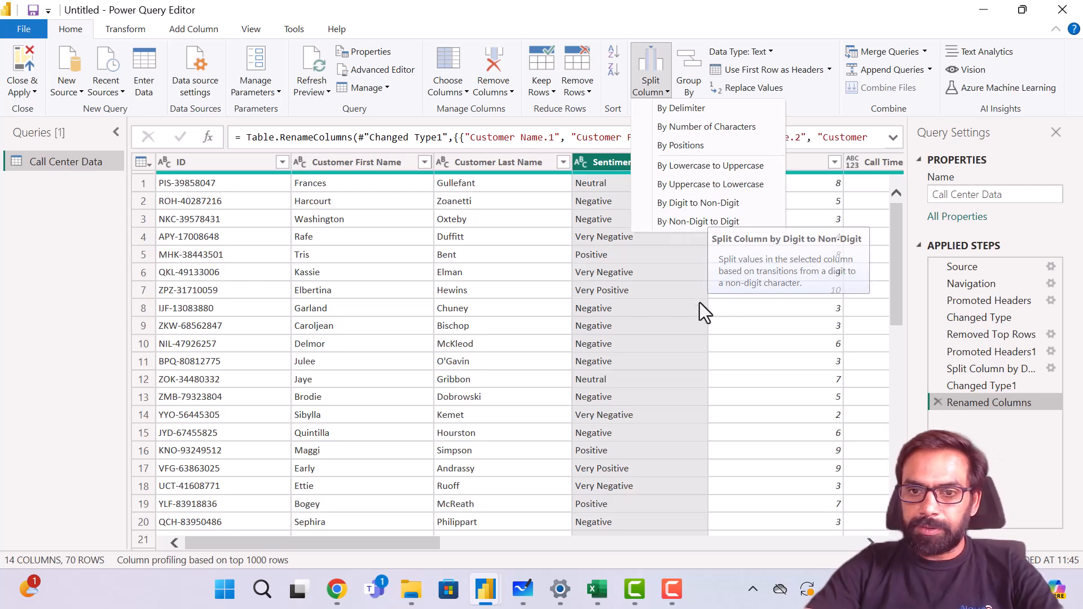
left_click(651, 302)
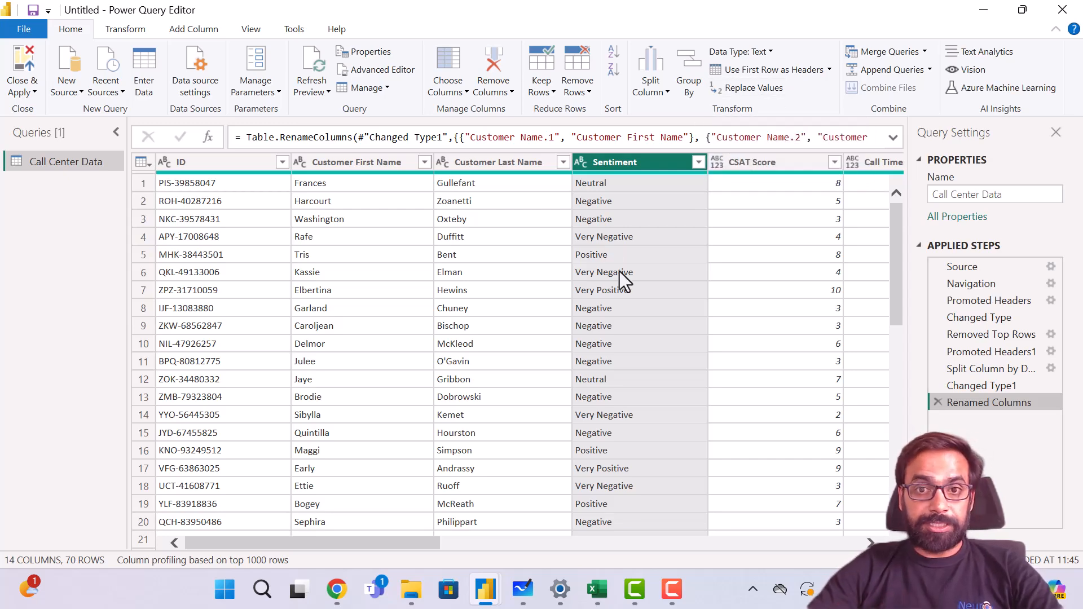
- Remove the empty Column13 at the end of the Call Center Data table
scroll(619, 272, "right", 3)
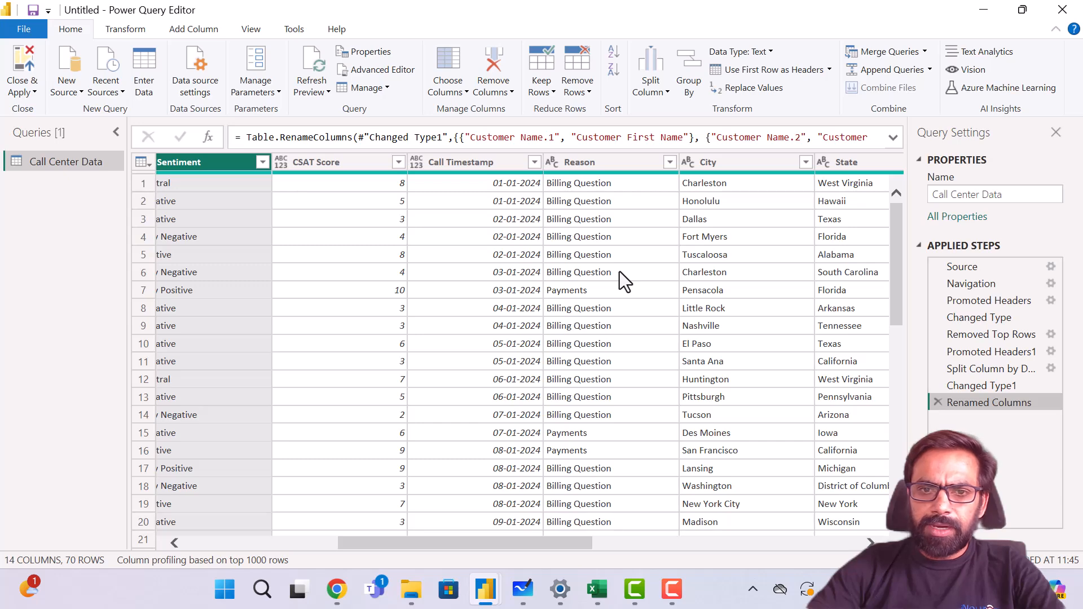
scroll(619, 272, "right", 5)
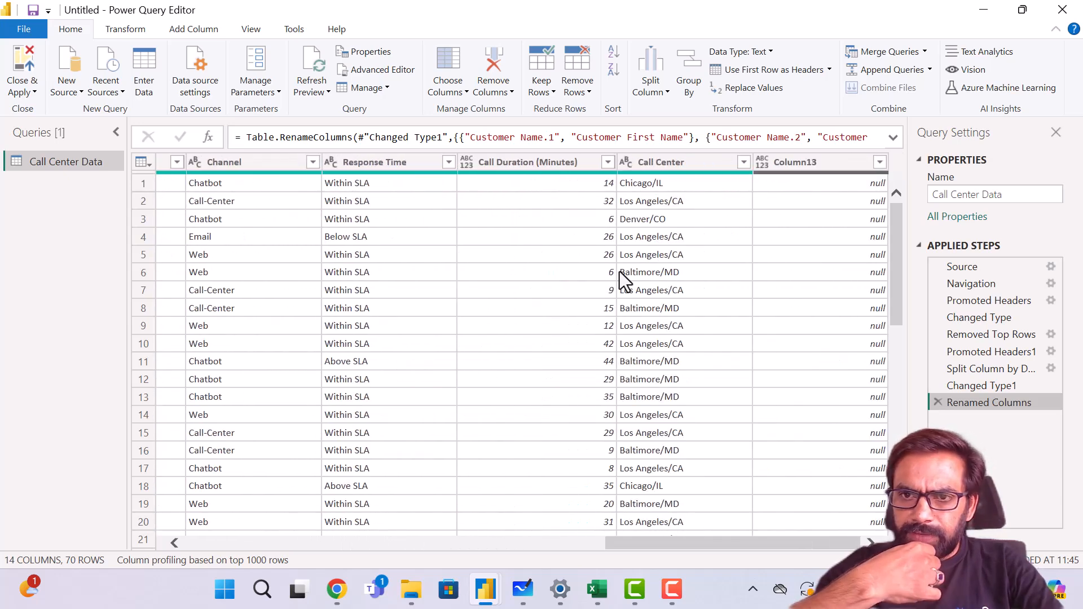
left_click(802, 161)
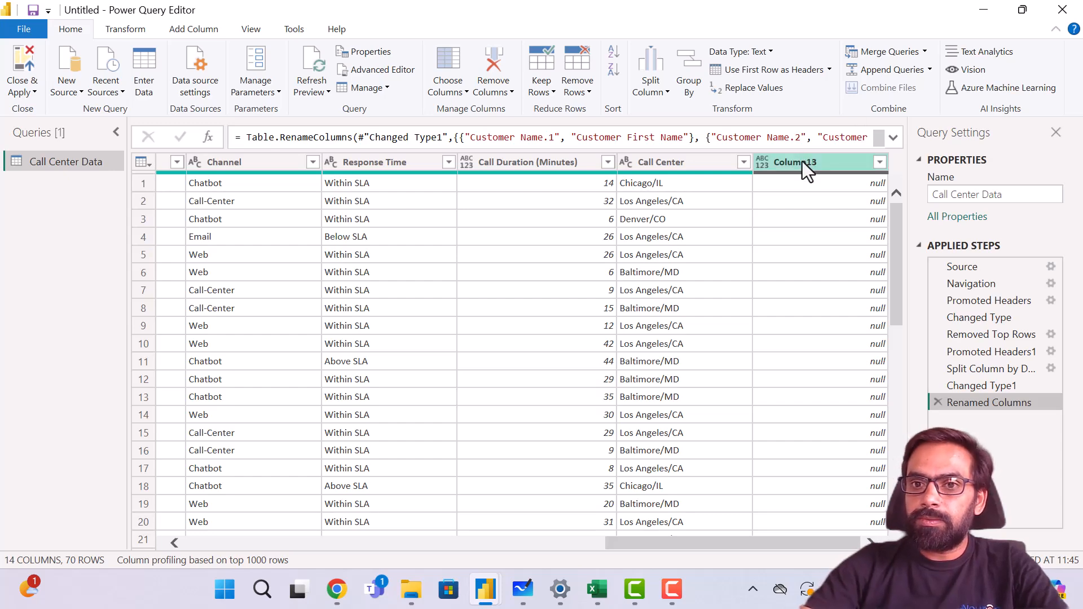
right_click(802, 162)
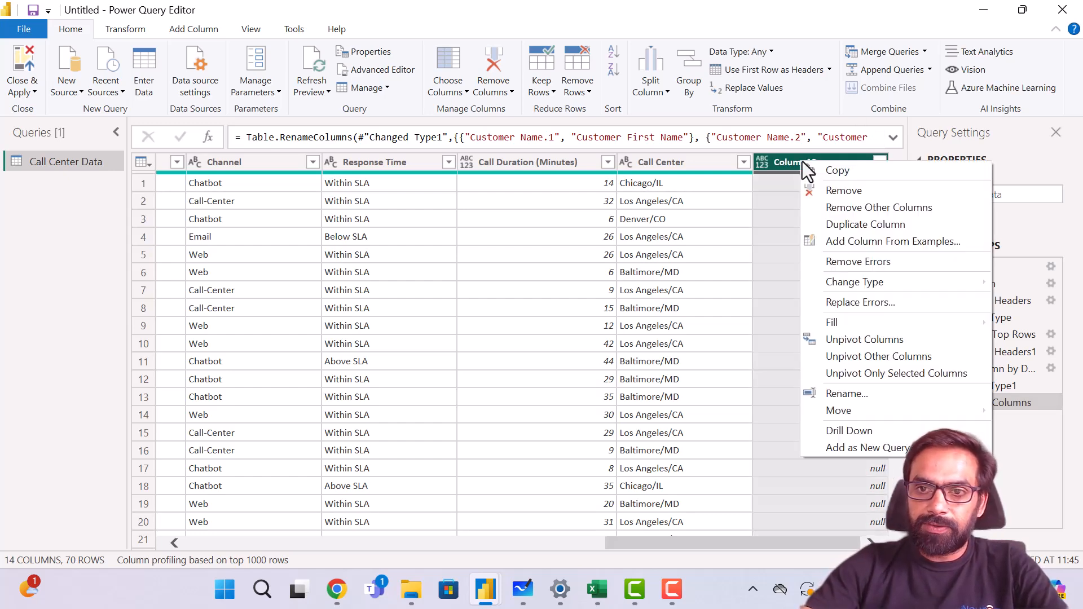
left_click(837, 191)
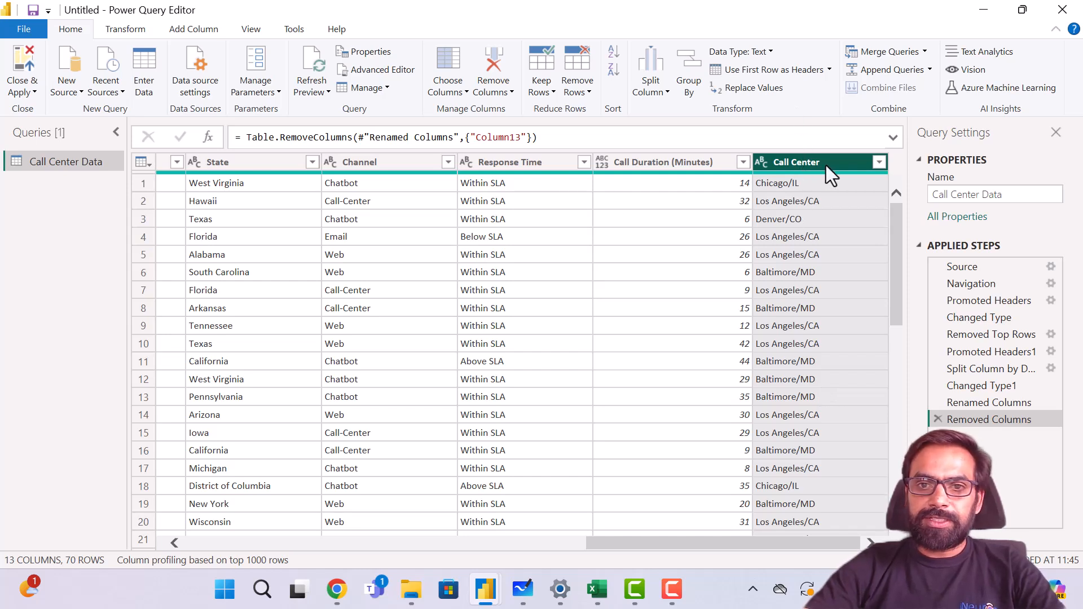
- Split the Call Center column by the custom delimiter "/" at the left-most delimiter
left_click(662, 96)
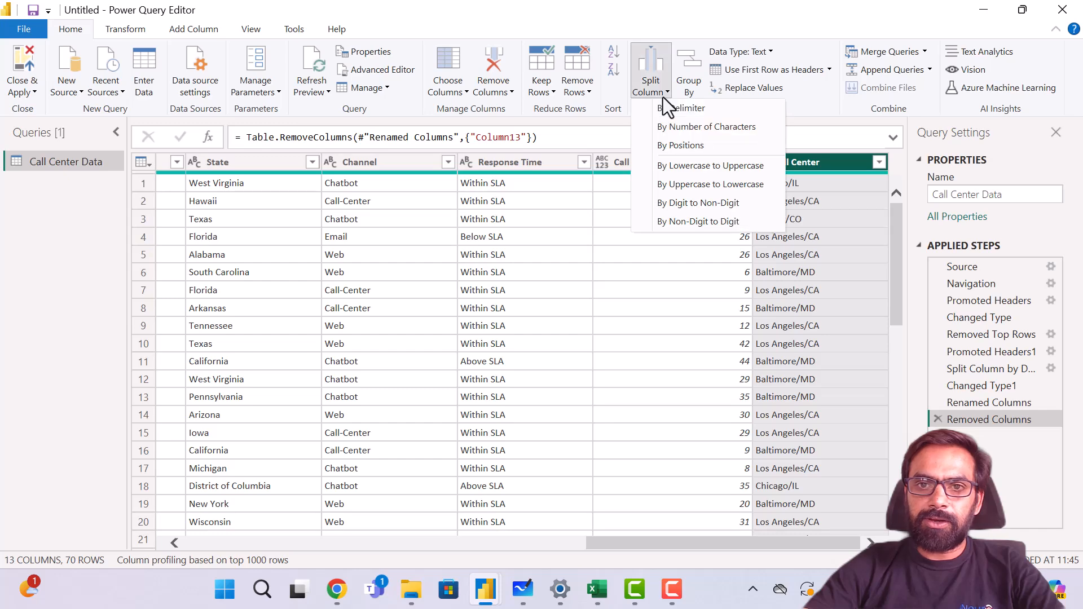
left_click(698, 112)
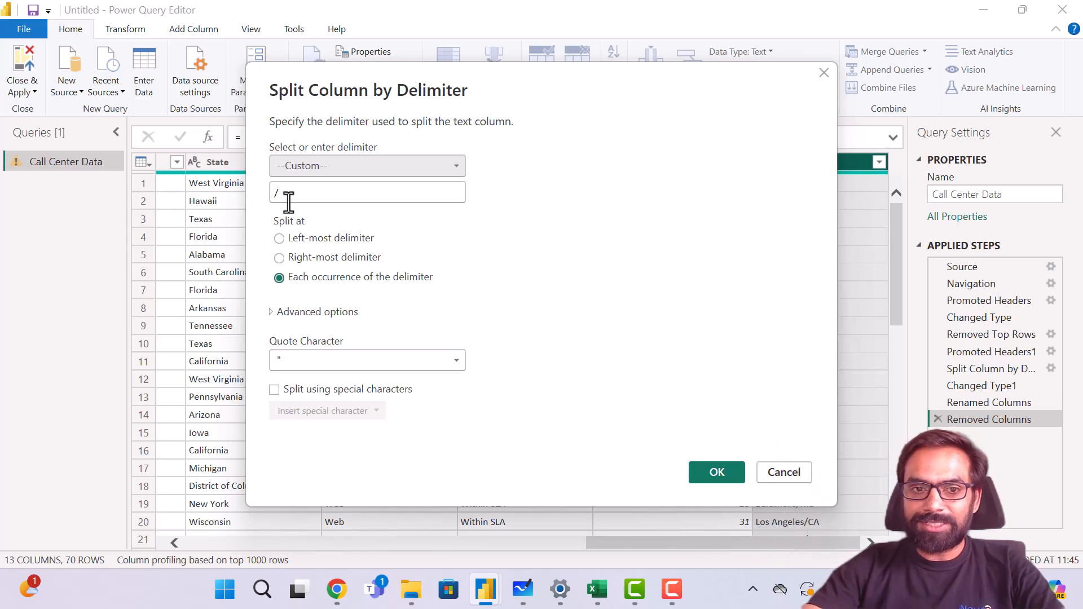
left_click(306, 239)
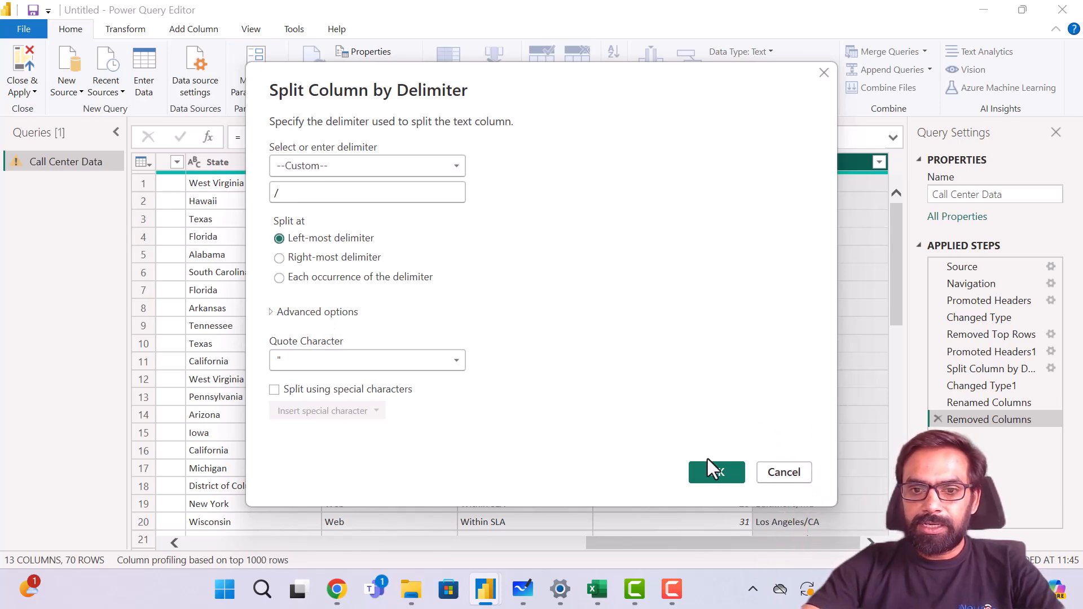
left_click(716, 471)
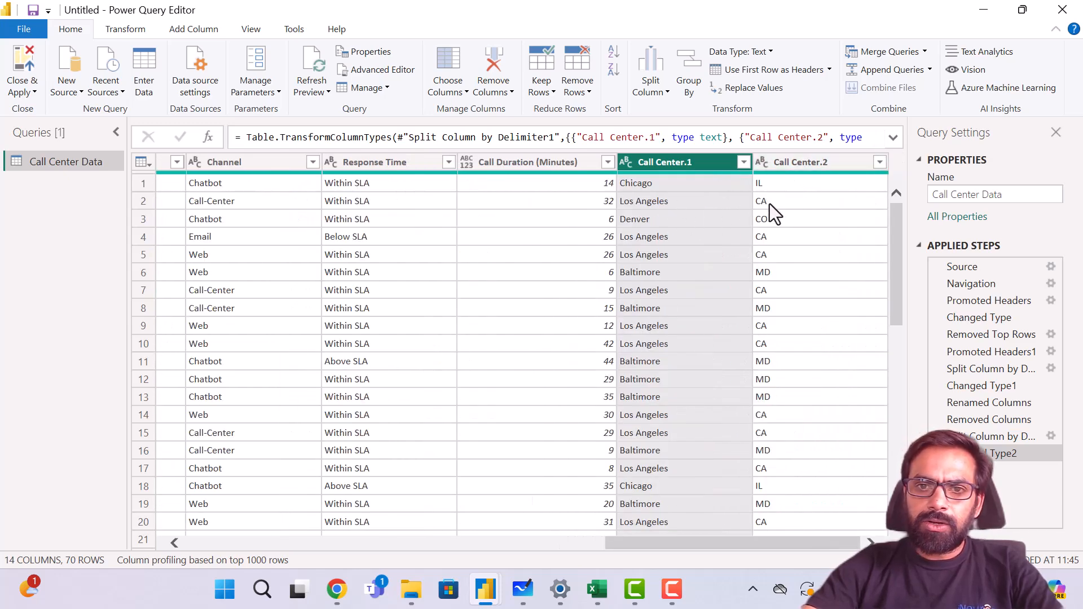
- Rename the Call Center.2 column to Location 2
left_click(834, 163)
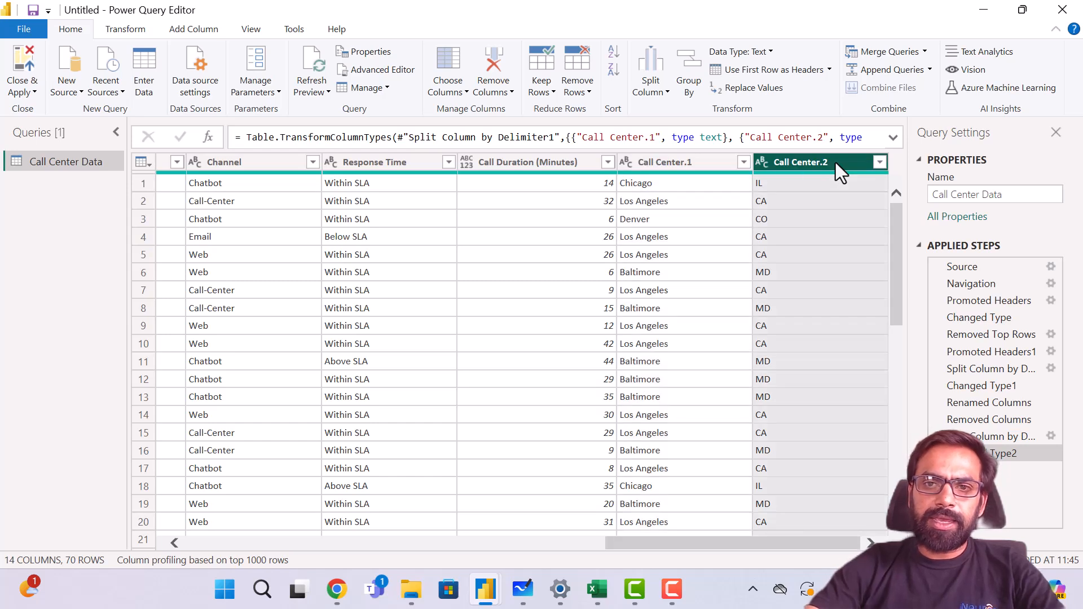
double_click(796, 161)
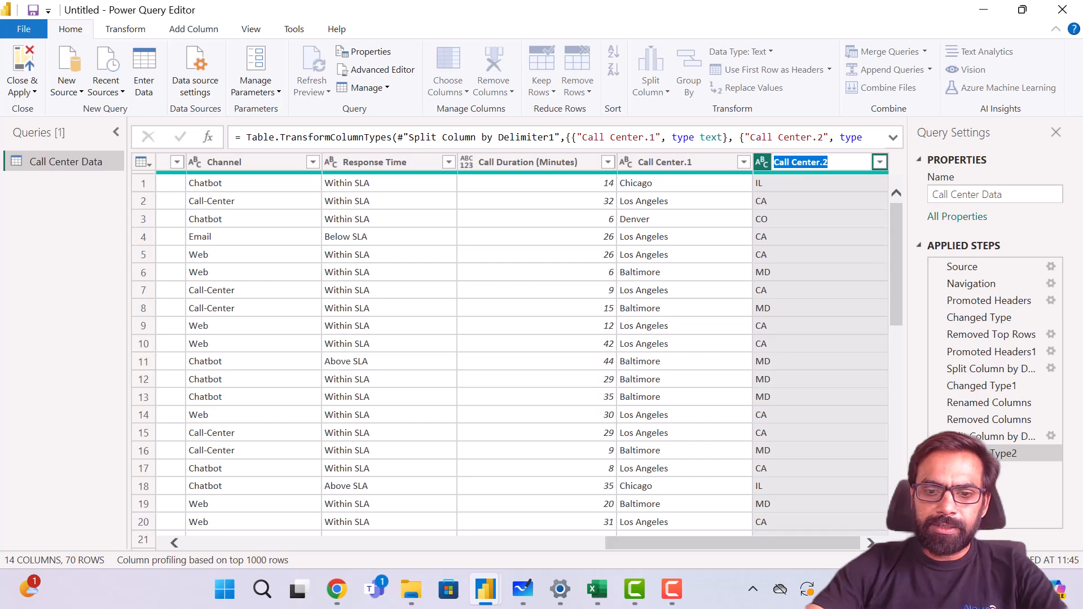
type("Loc")
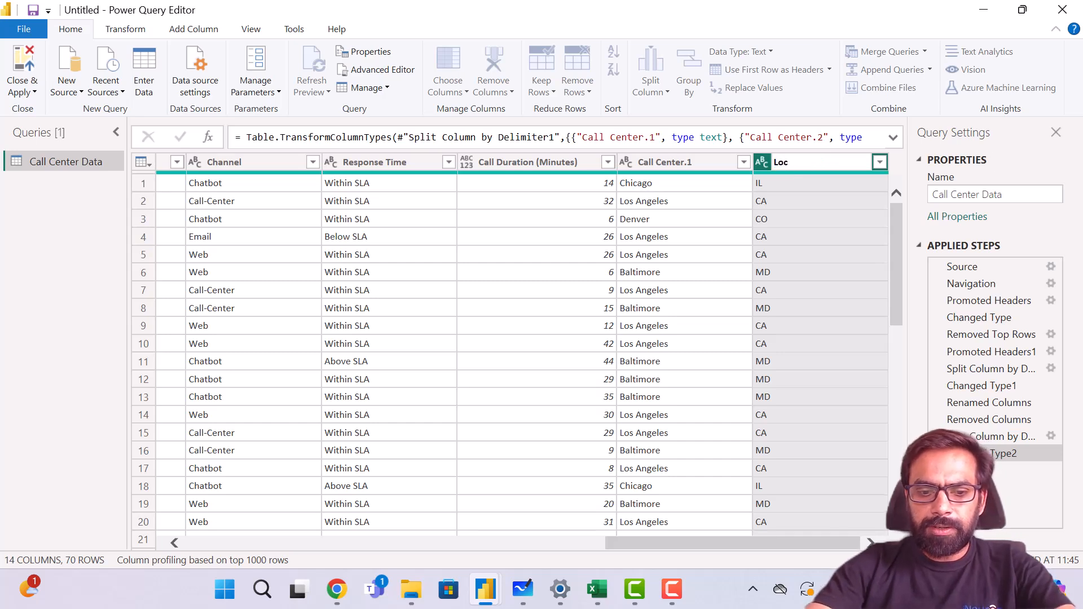
type("ation 2")
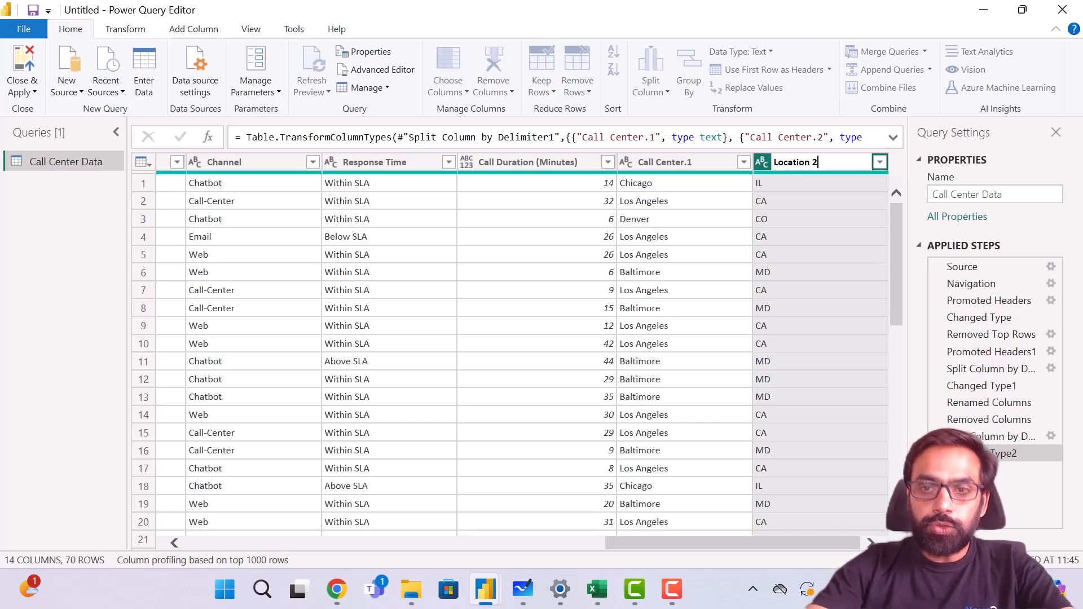
key("Return")
- Rename the Call Center.1 column to CC Location
double_click(699, 165)
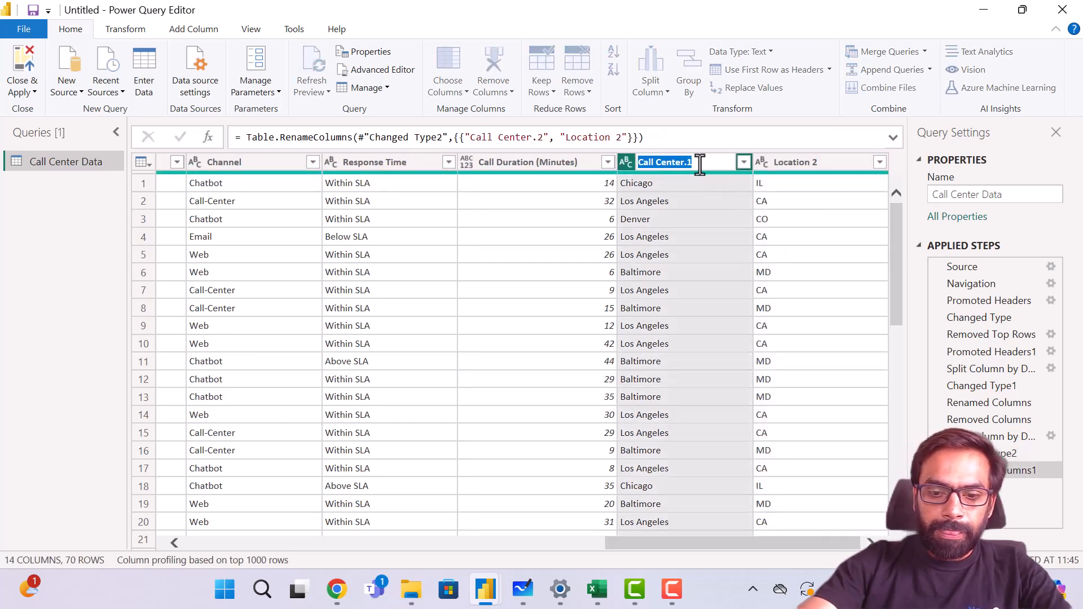
type("CC L")
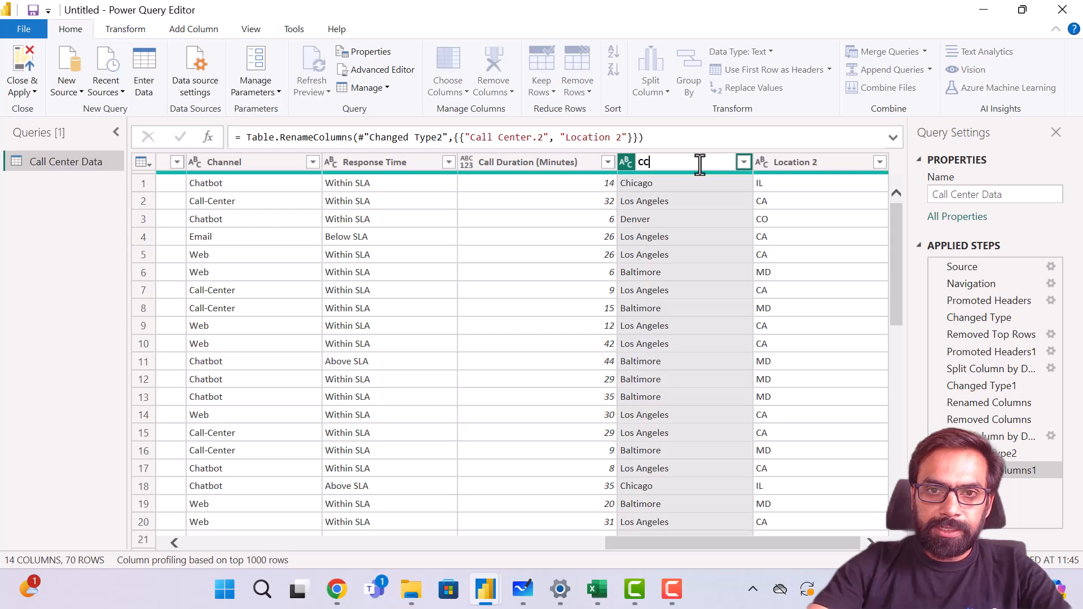
type("oc")
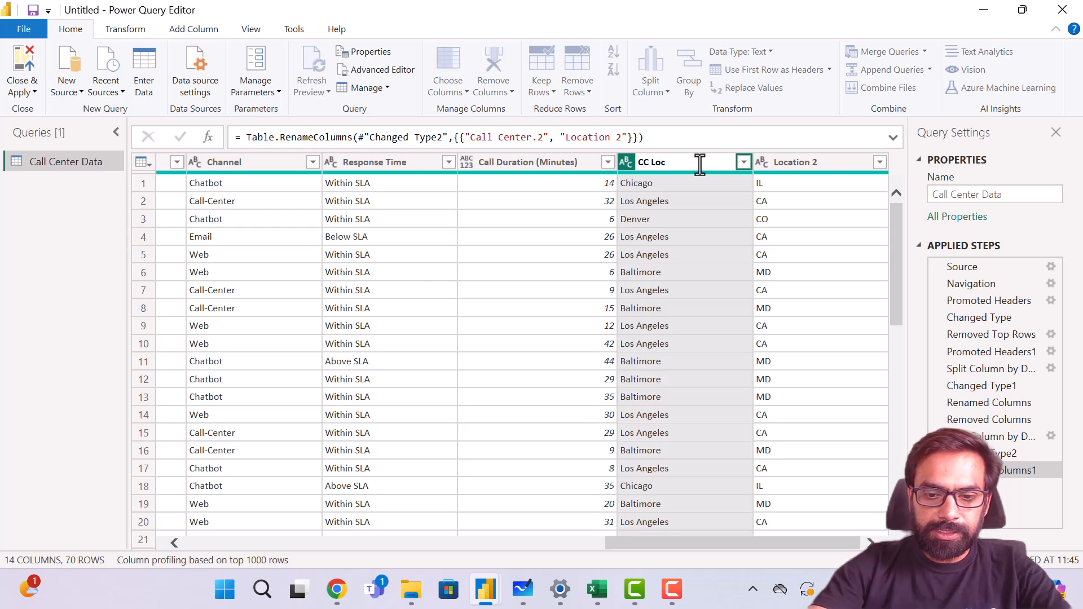
type("ation")
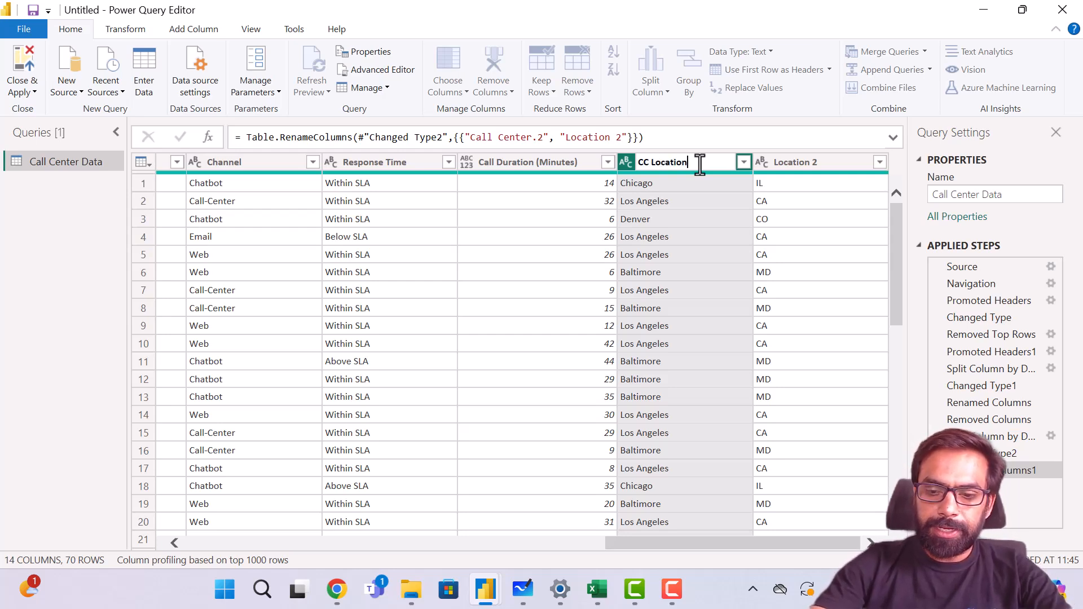
key("Return")
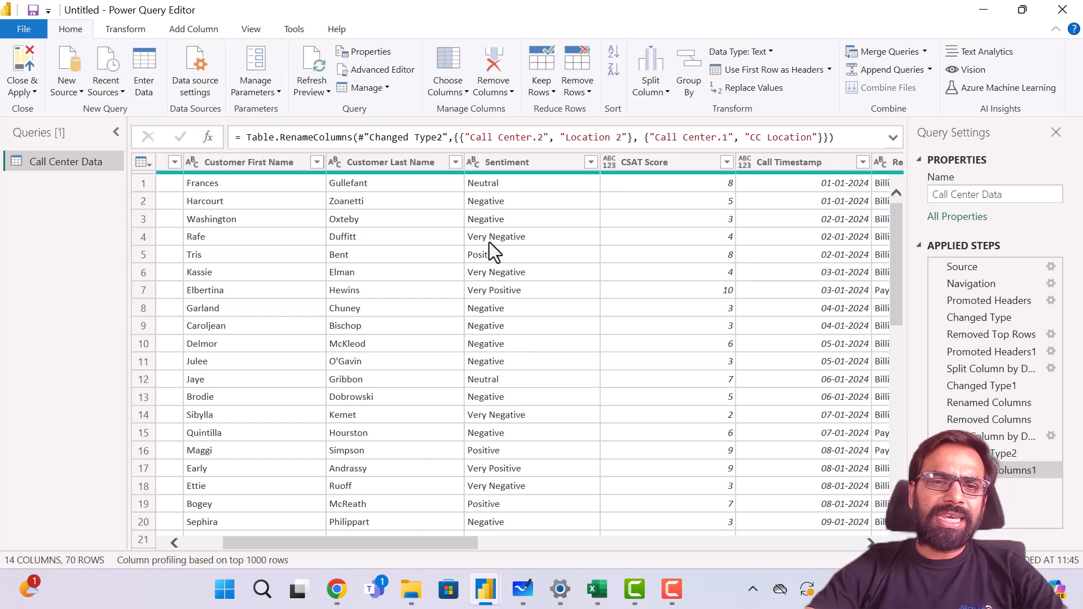
- Examine the filter and sort options of the Reason column and close them without applying a filter
scroll(438, 280, "left", 3)
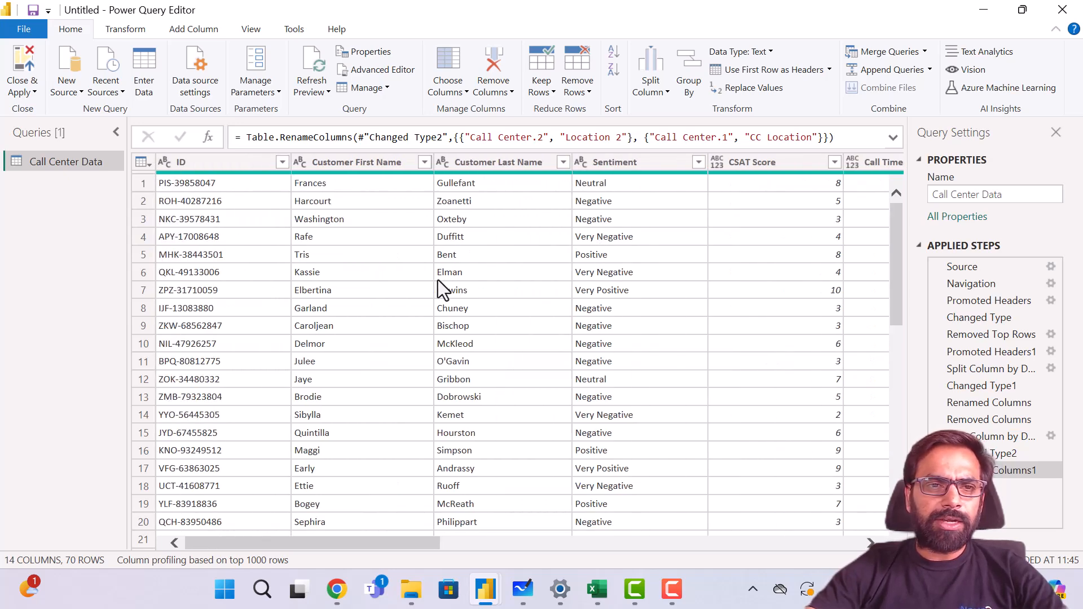
scroll(437, 280, "right", 5)
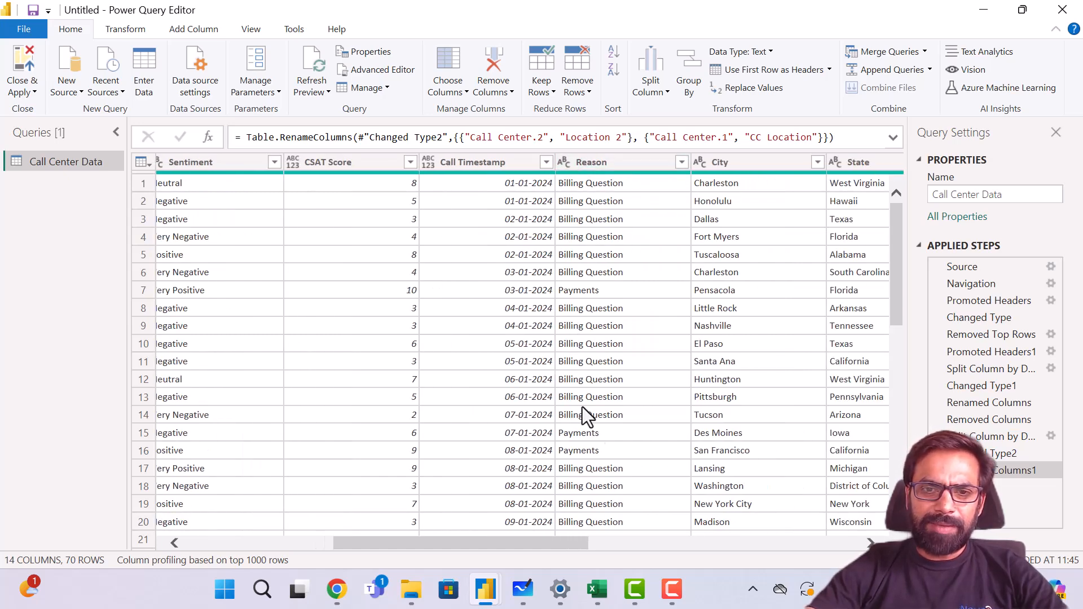
left_click(681, 161)
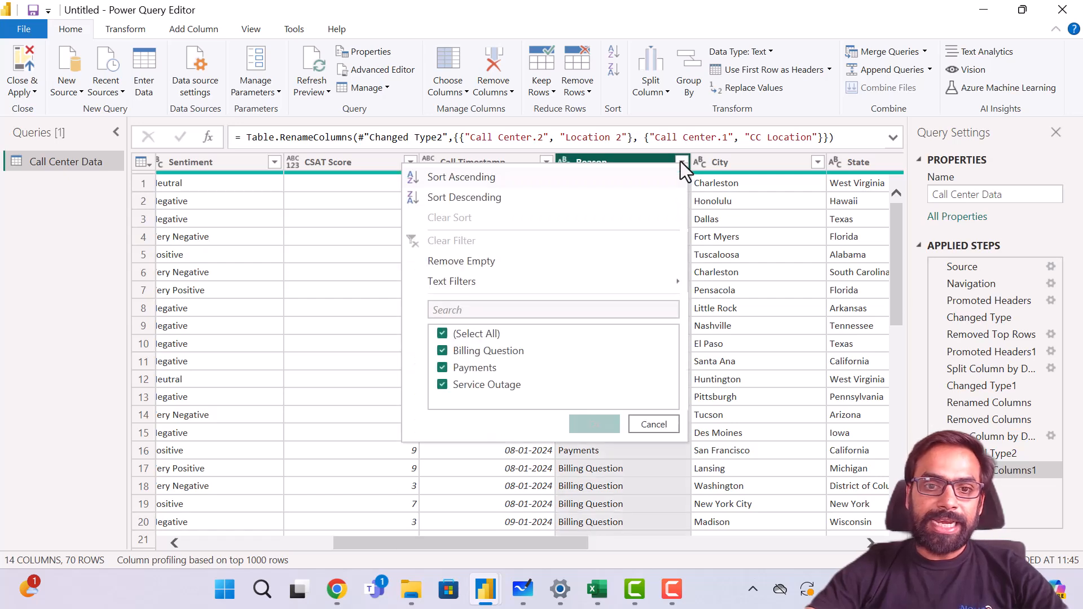
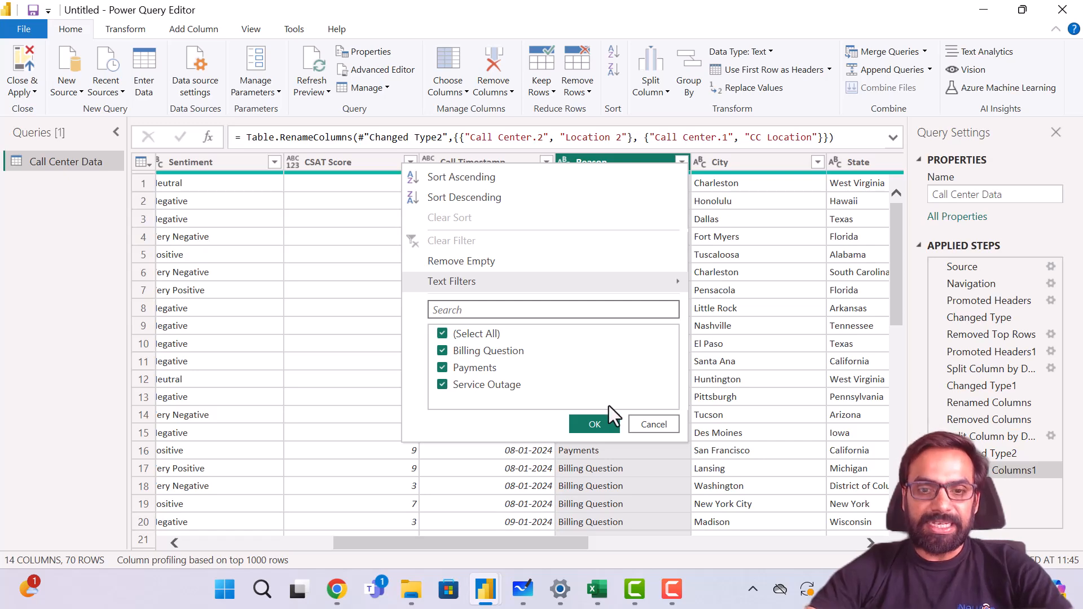
left_click(665, 432)
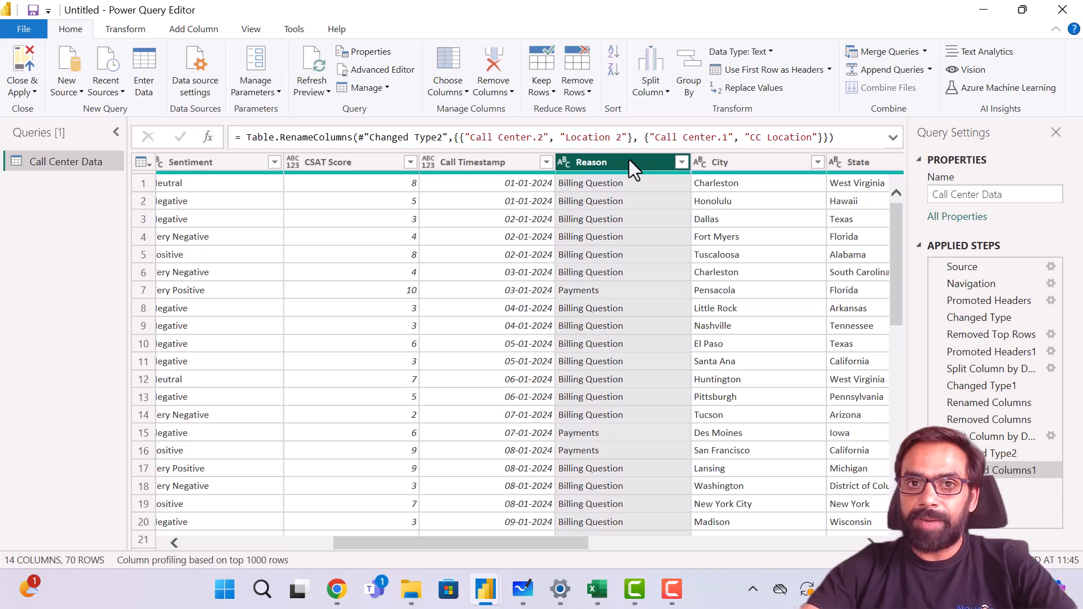
left_click(674, 593)
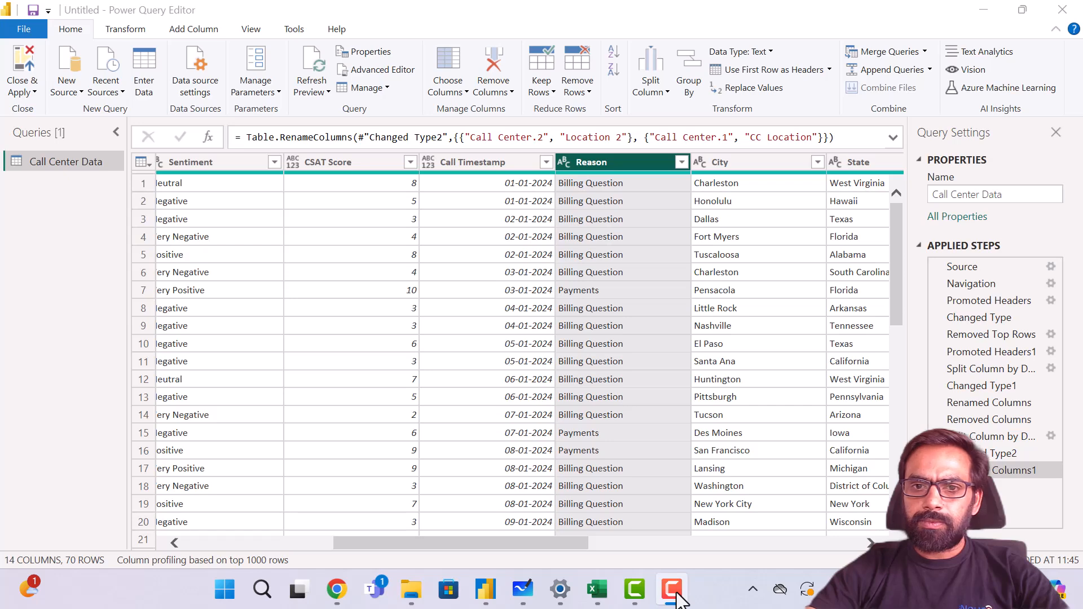
left_click(863, 255)
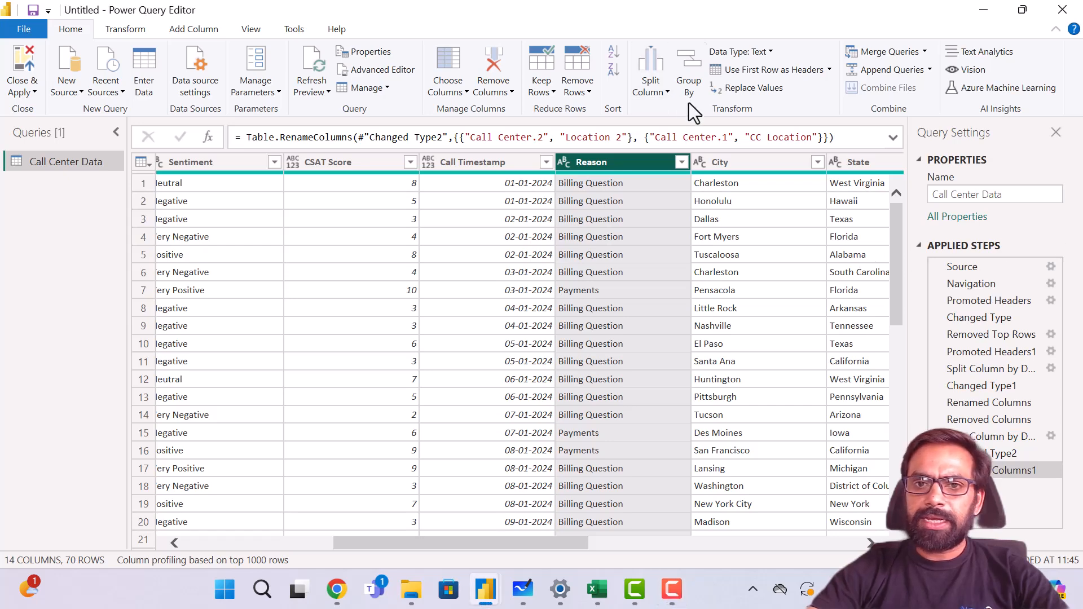
- Try to replace the value "Billing Questions" with "BQ" in the Reason column and check its rows
left_click(782, 86)
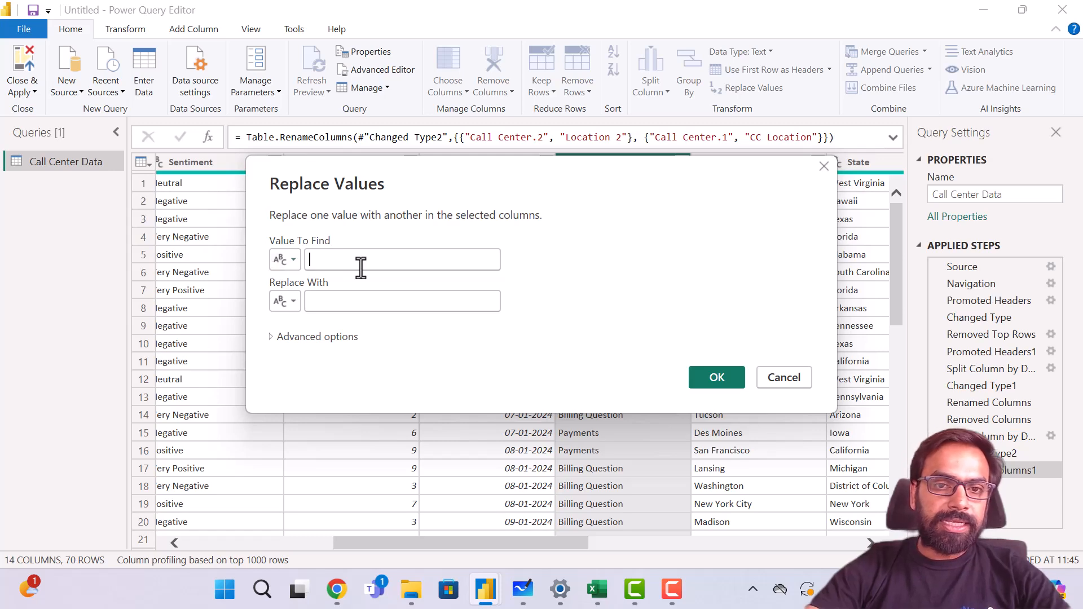
left_click_drag(523, 166, 556, 66)
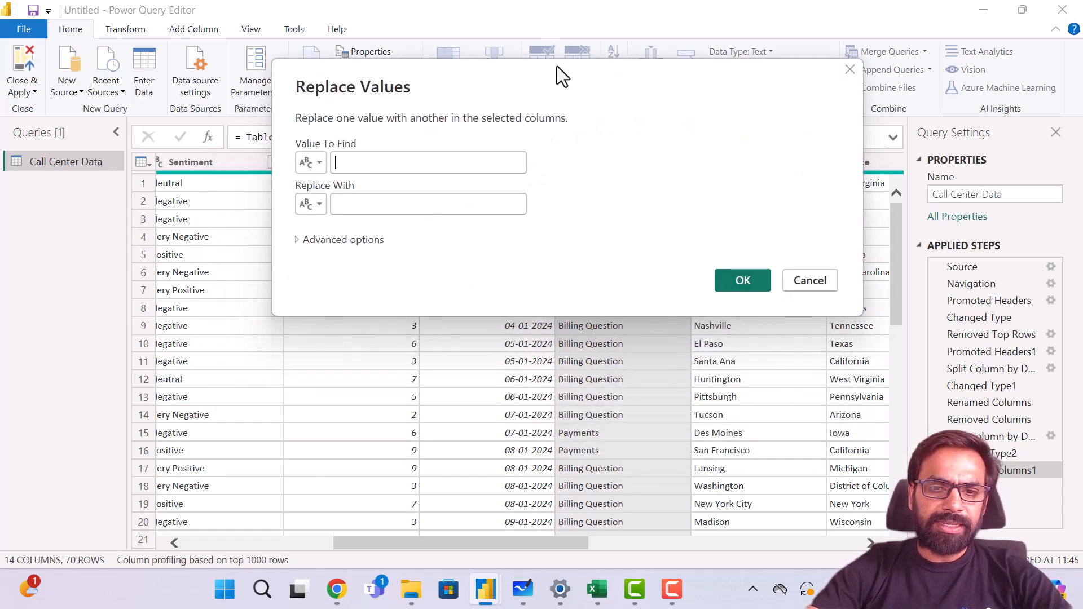
left_click(407, 160)
type("Bi")
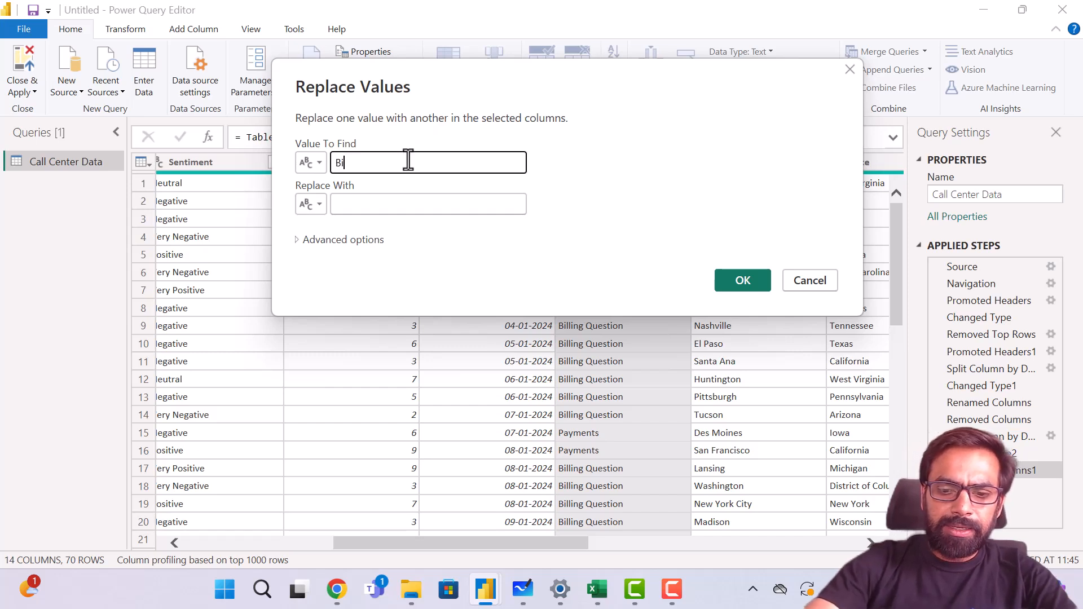
type("lling Question")
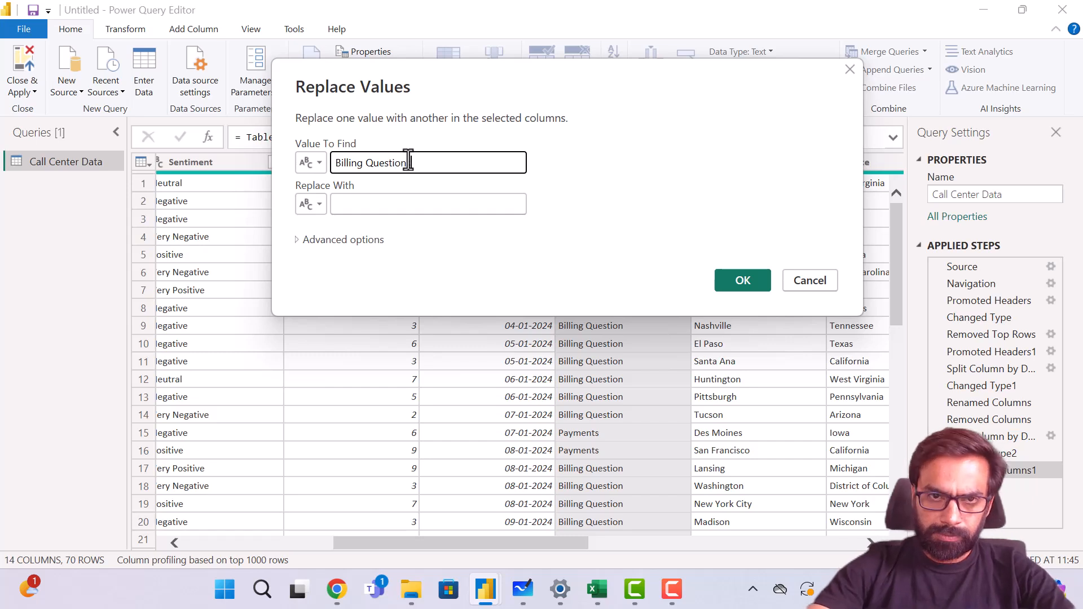
type("s")
left_click(442, 200)
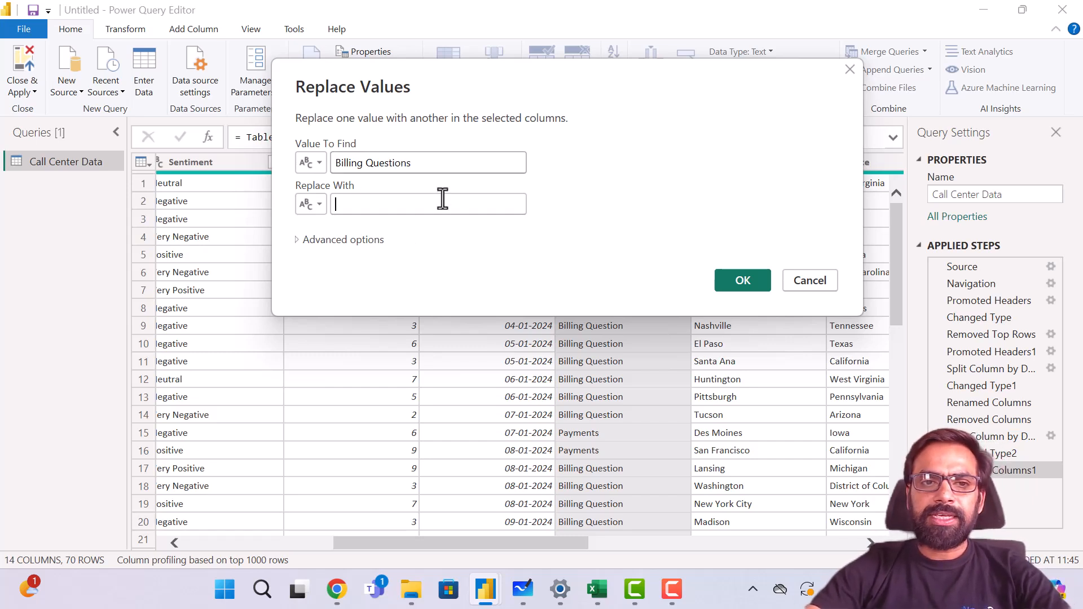
type("BQ")
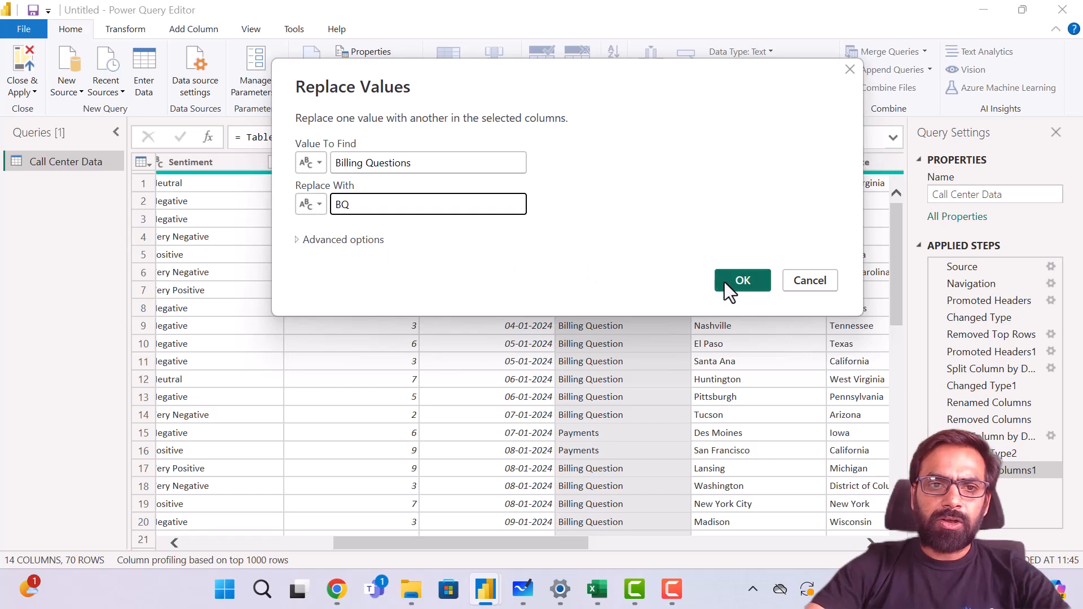
left_click(306, 242)
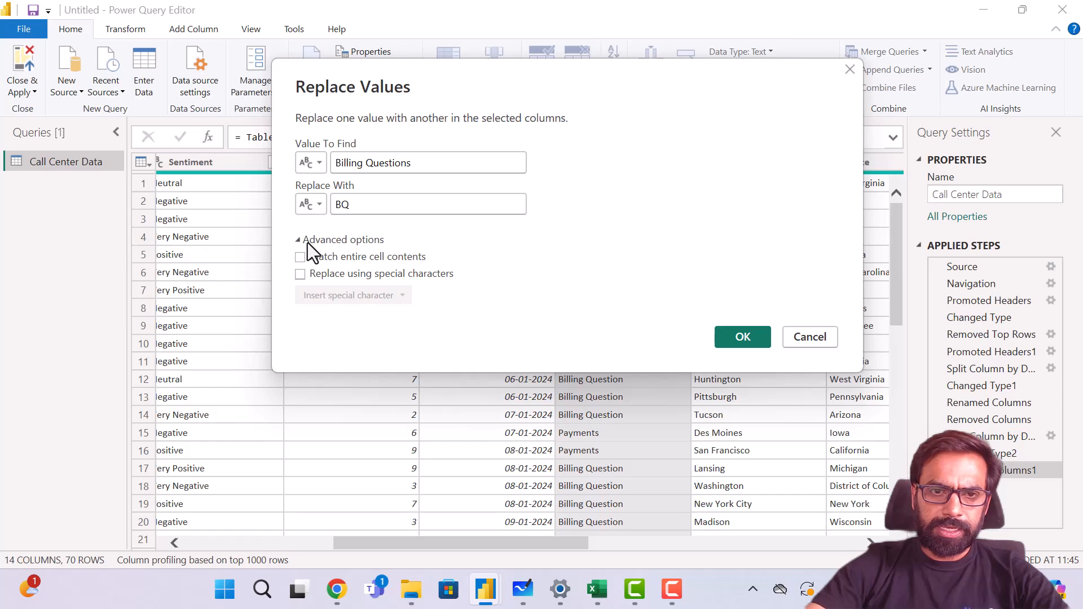
left_click(307, 243)
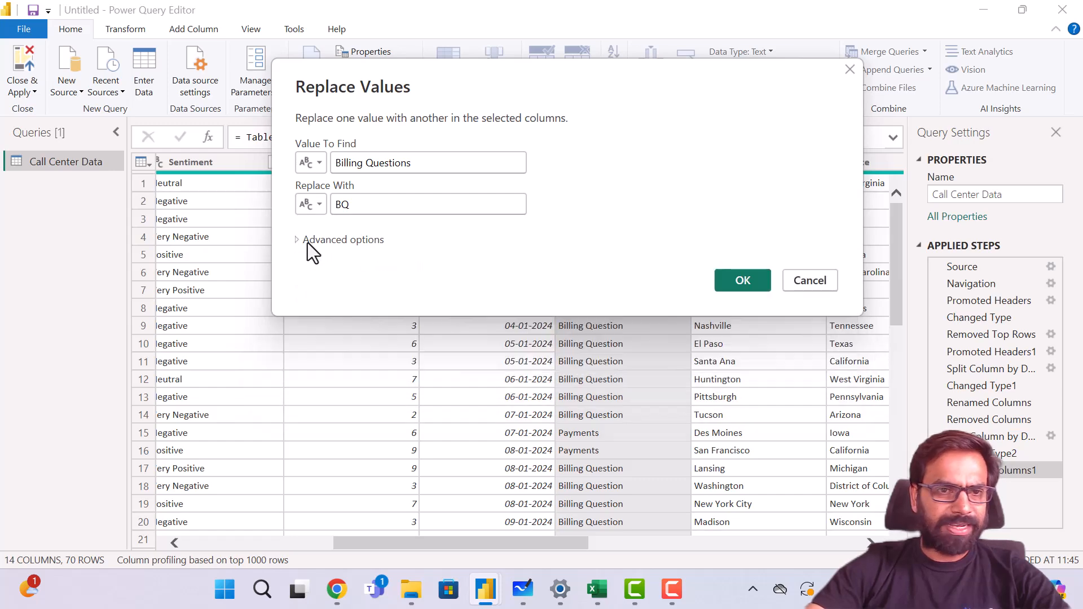
left_click(752, 281)
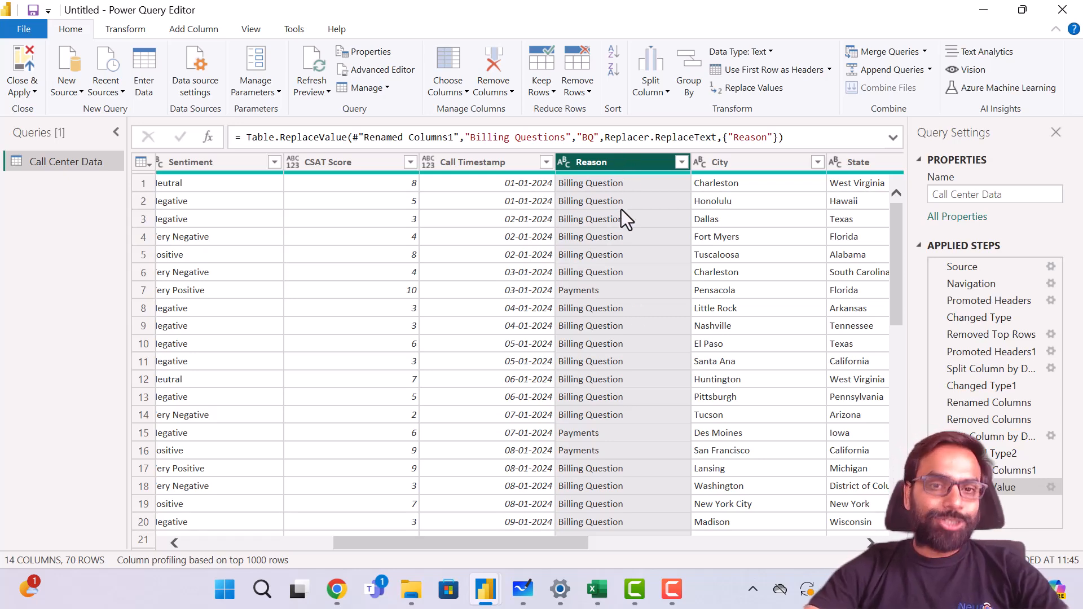
scroll(621, 210, "down", 17)
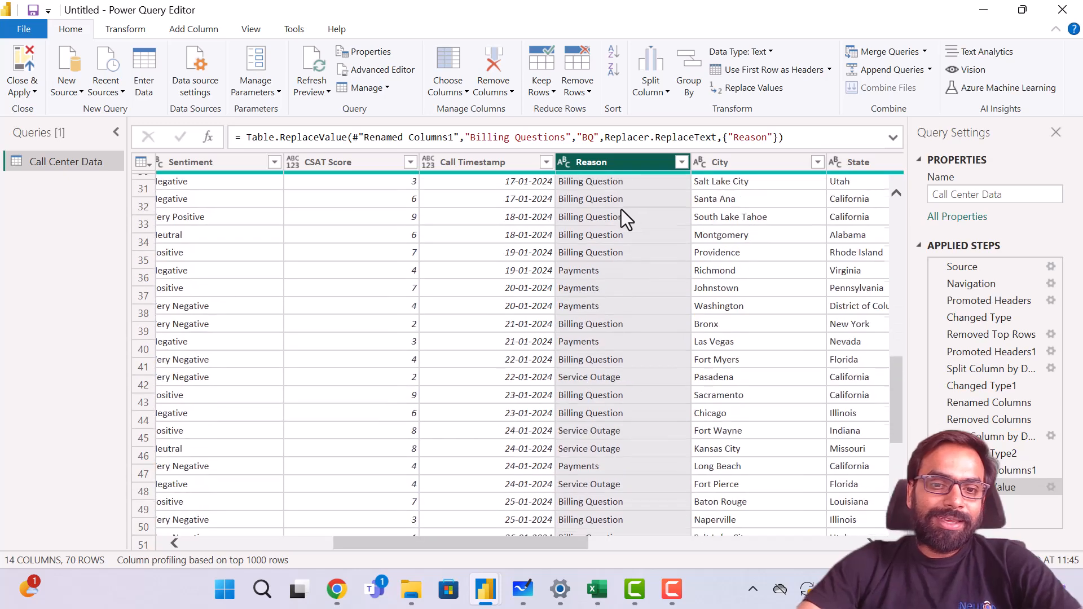
scroll(621, 209, "up", 17)
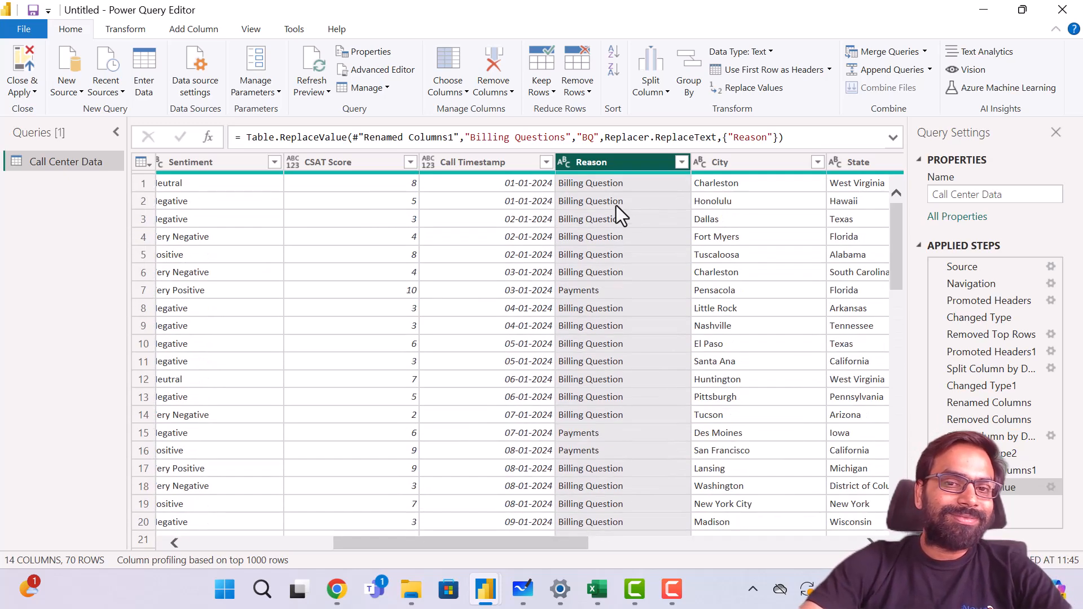
- Try the Reason column replacement again, finding " Billing Questions" with a leading space and replacing it with "BQ"
left_click(750, 90)
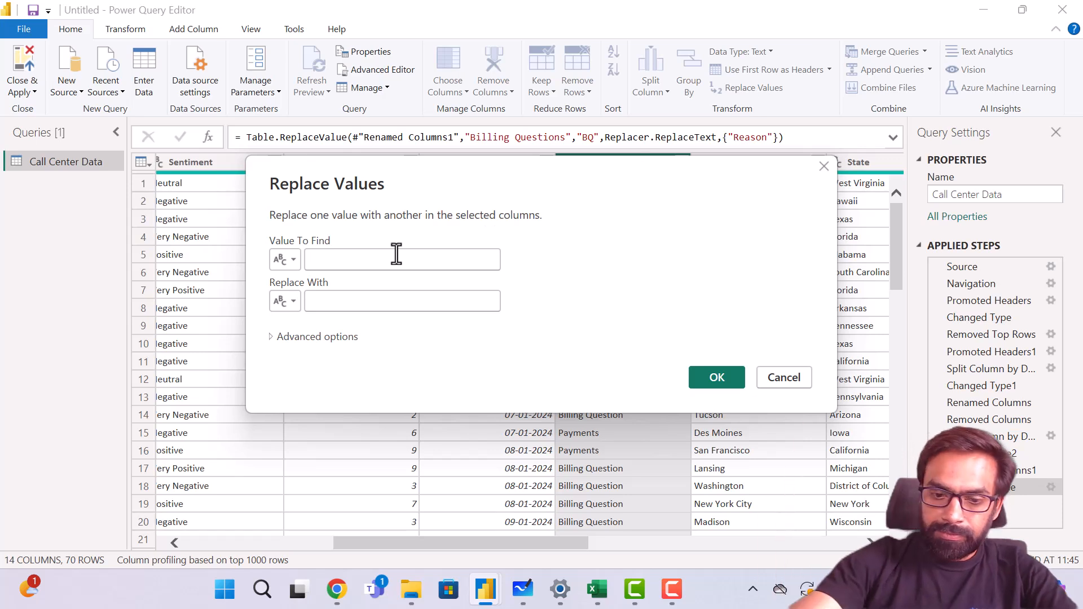
left_click(396, 254)
type("B")
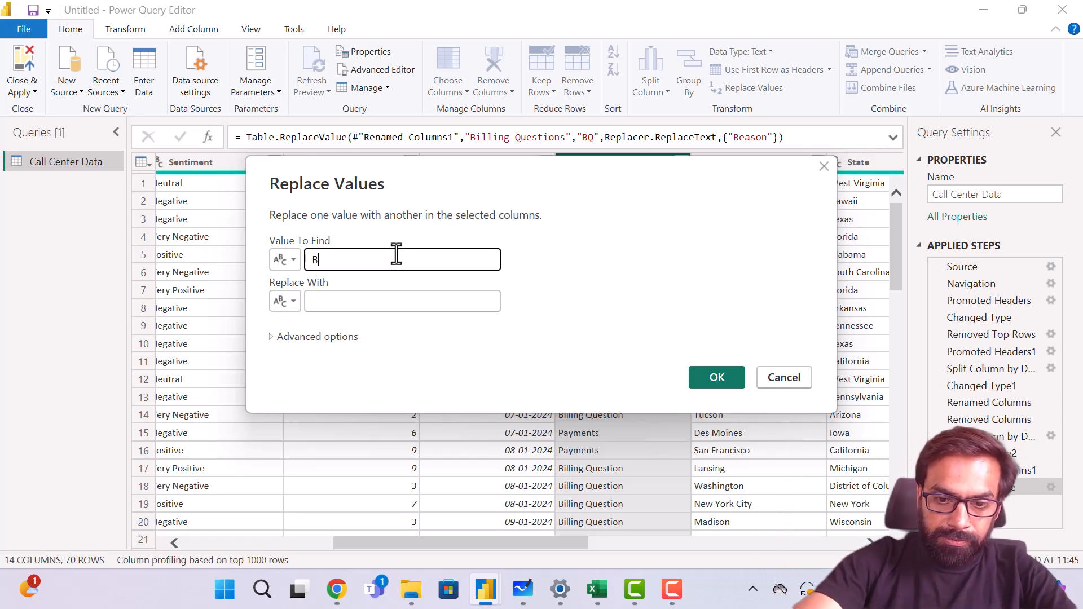
type("illing")
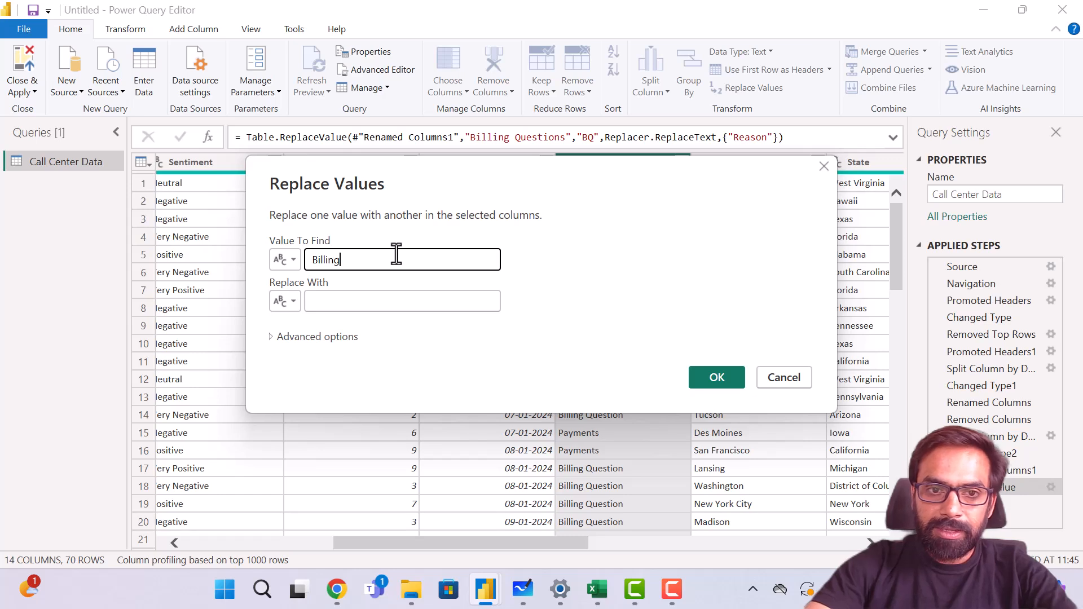
type(" Questions")
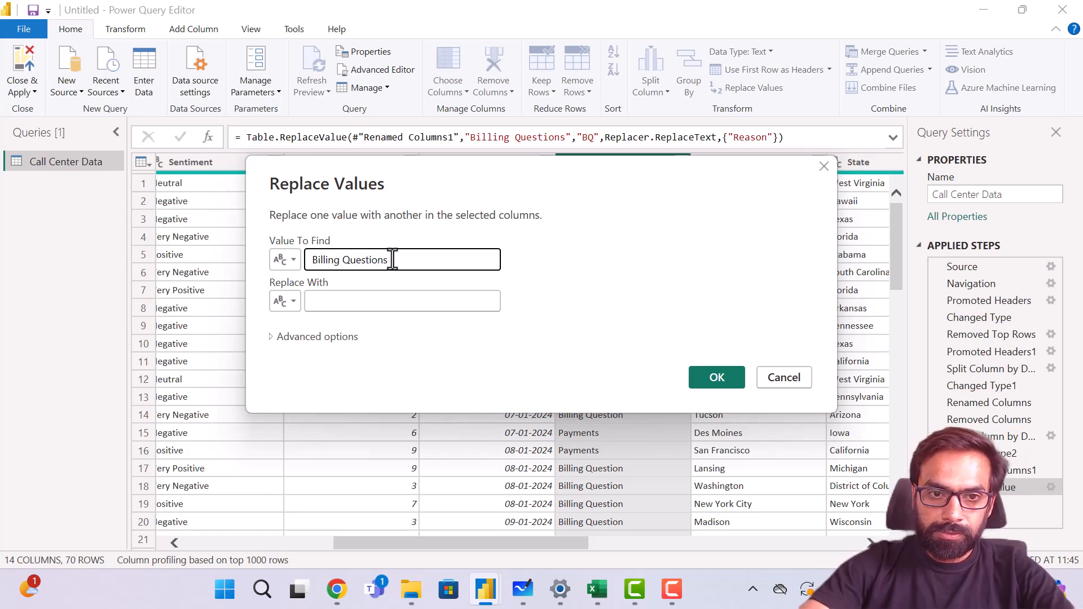
left_click(383, 300)
type("BQ")
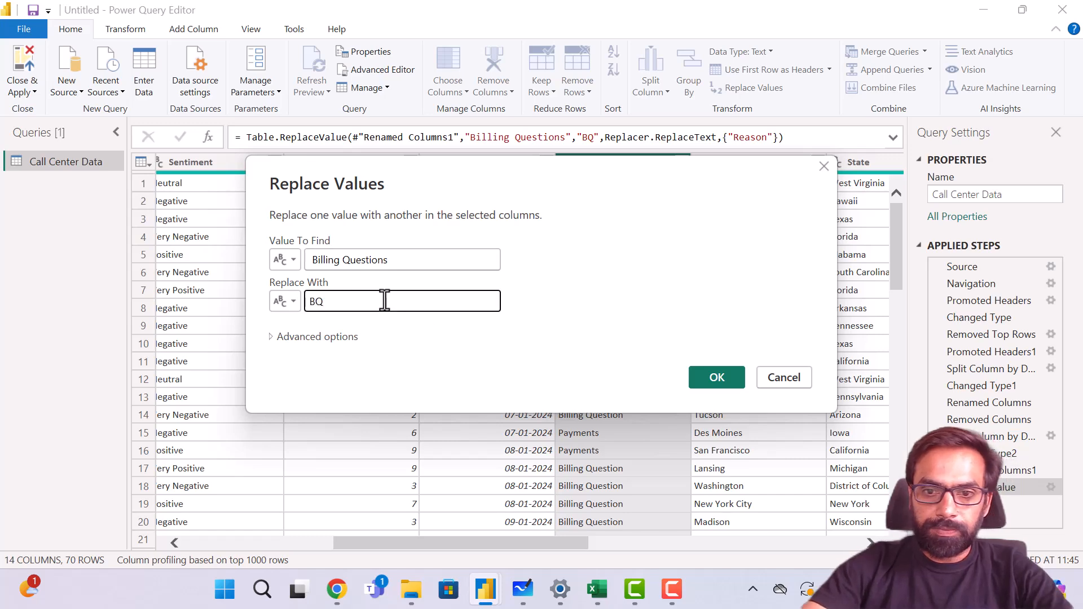
left_click(720, 375)
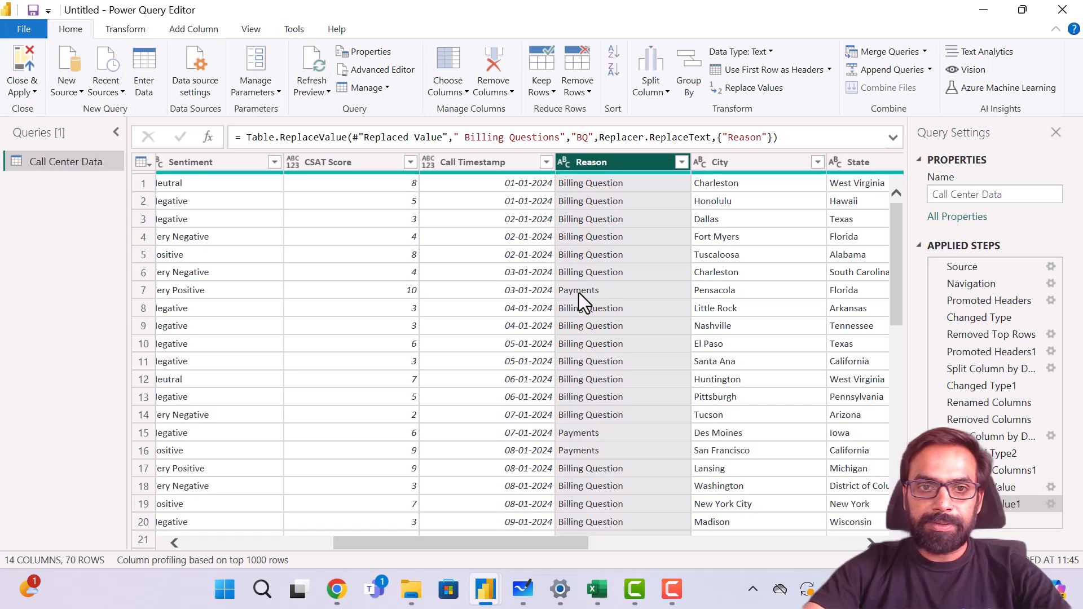
left_click(607, 231)
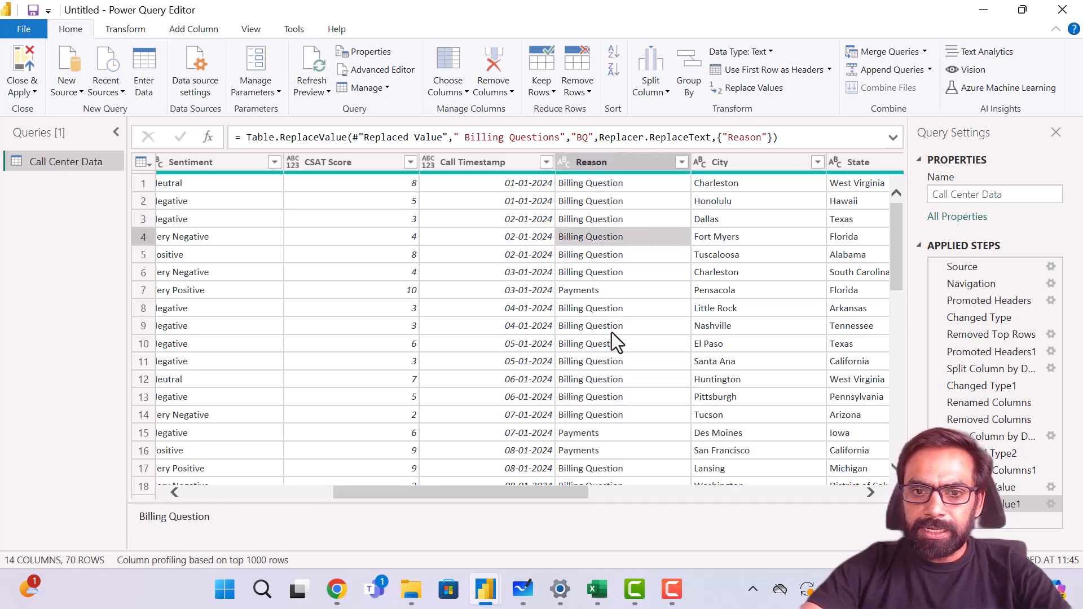
- Replace the singular value "Billing Question" with "BQ" throughout the Reason column
left_click(619, 162)
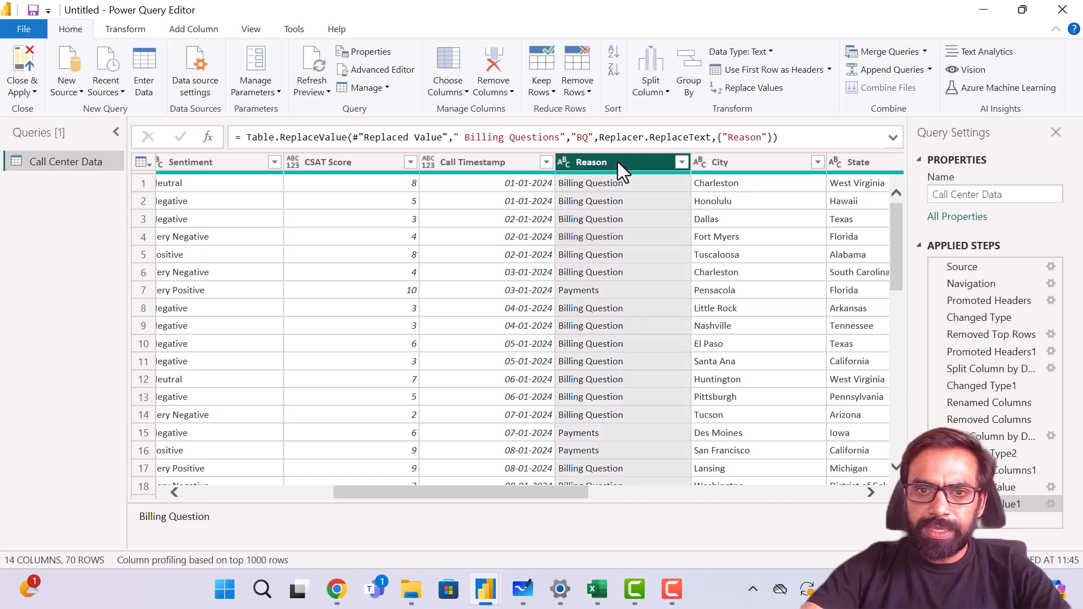
left_click(750, 87)
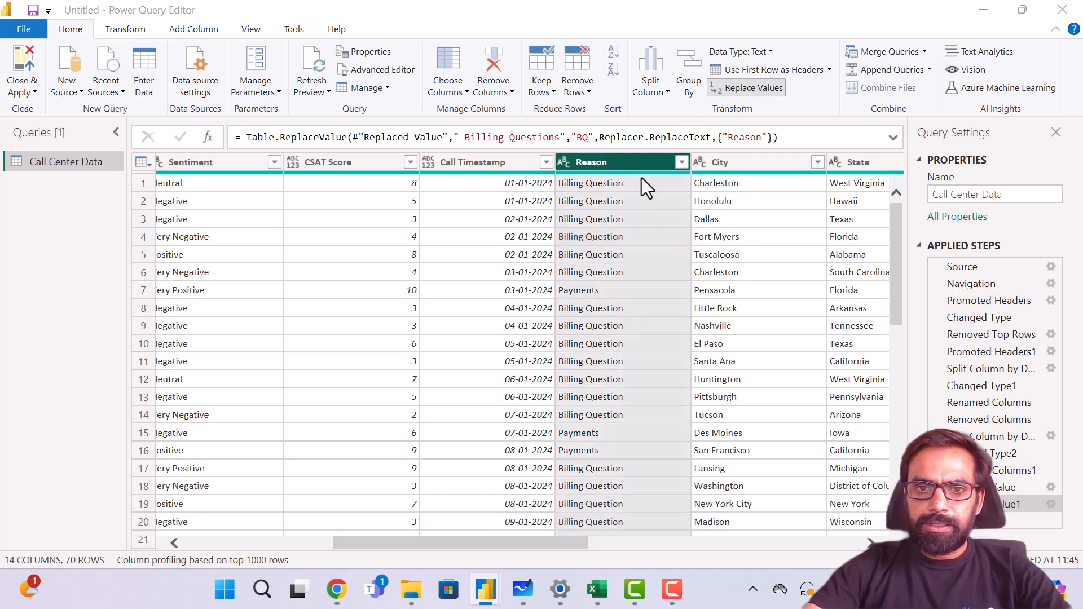
left_click(470, 264)
type("Bi")
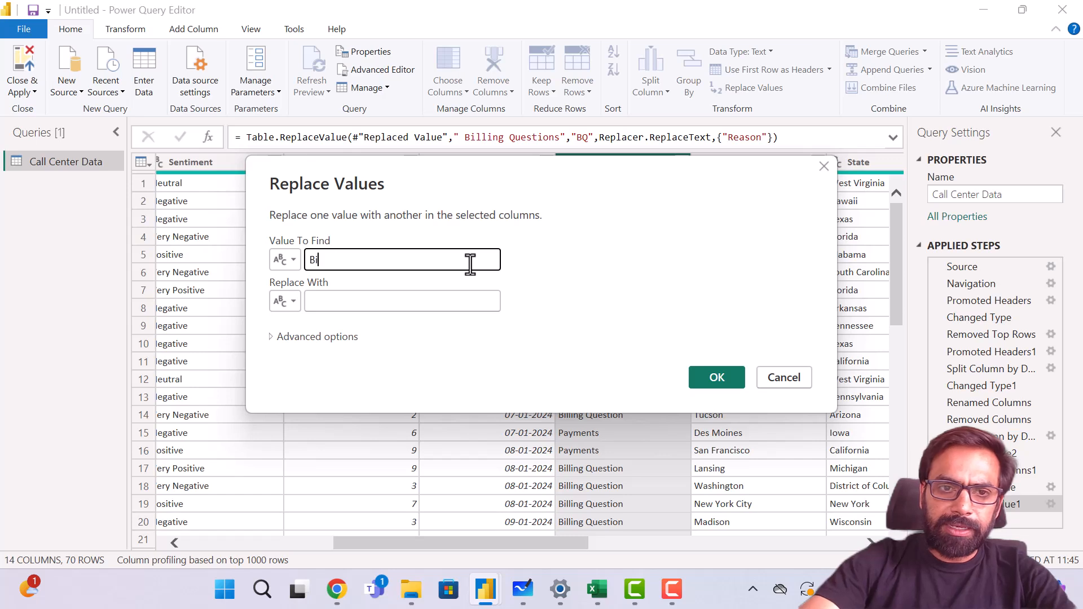
type("lling")
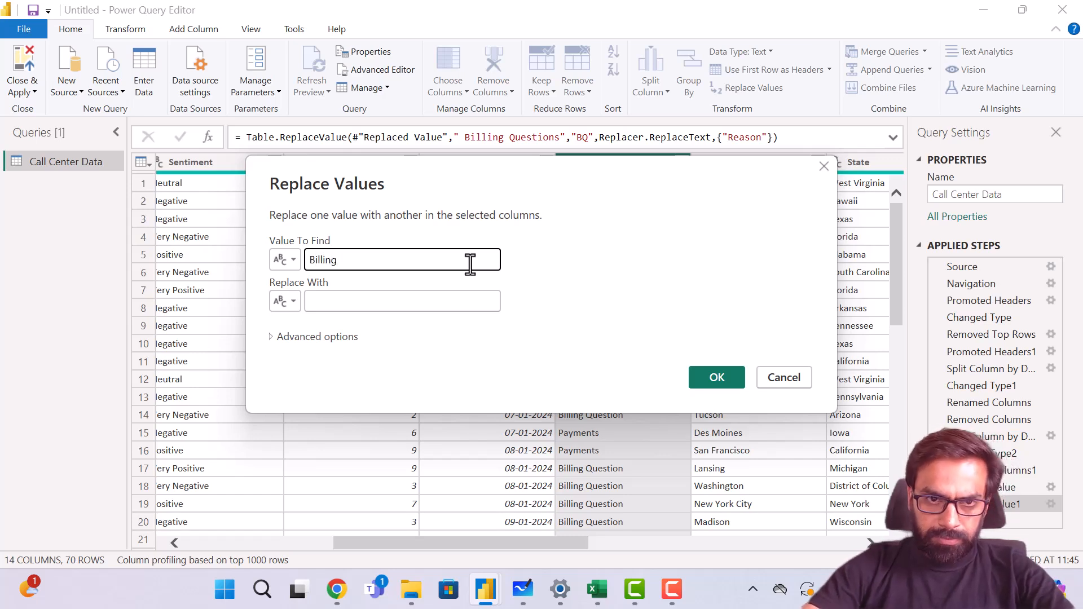
left_click_drag(541, 168, 532, 167)
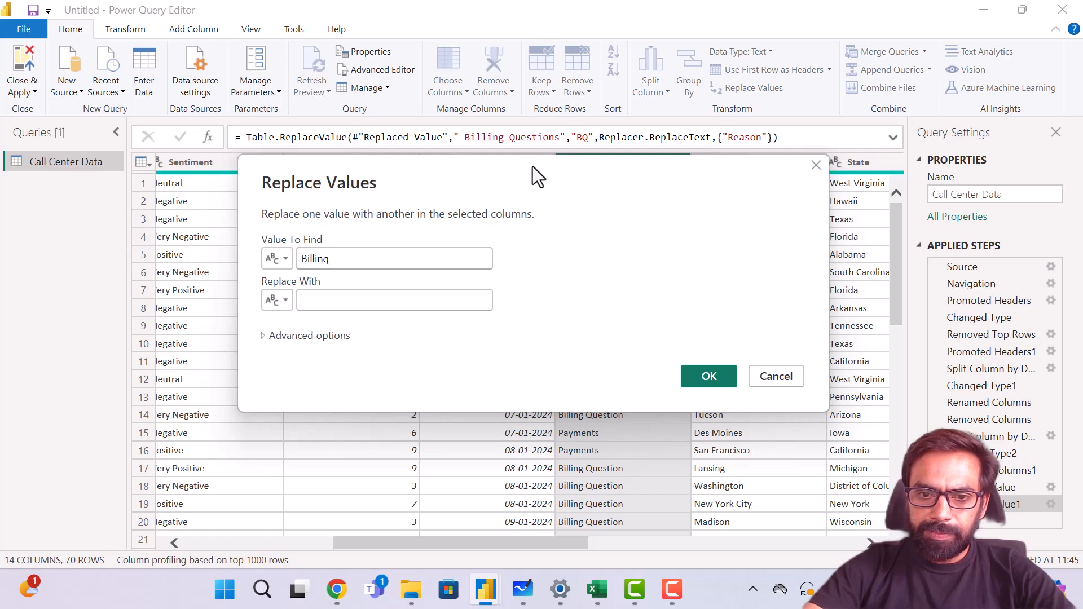
left_click(397, 261)
type("Q")
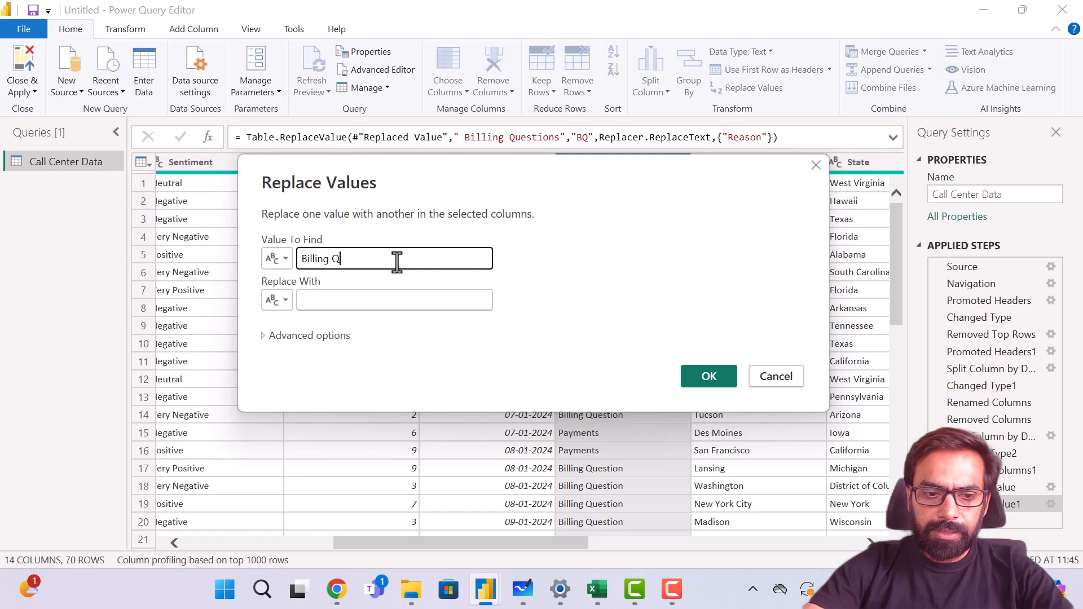
type("uestion")
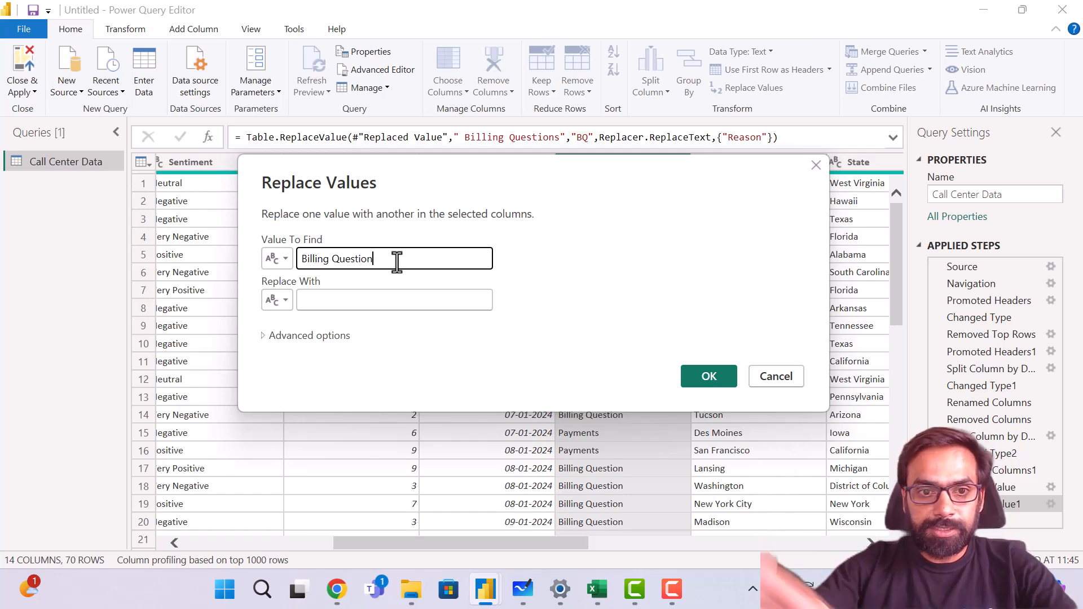
left_click(376, 300)
type("BQ")
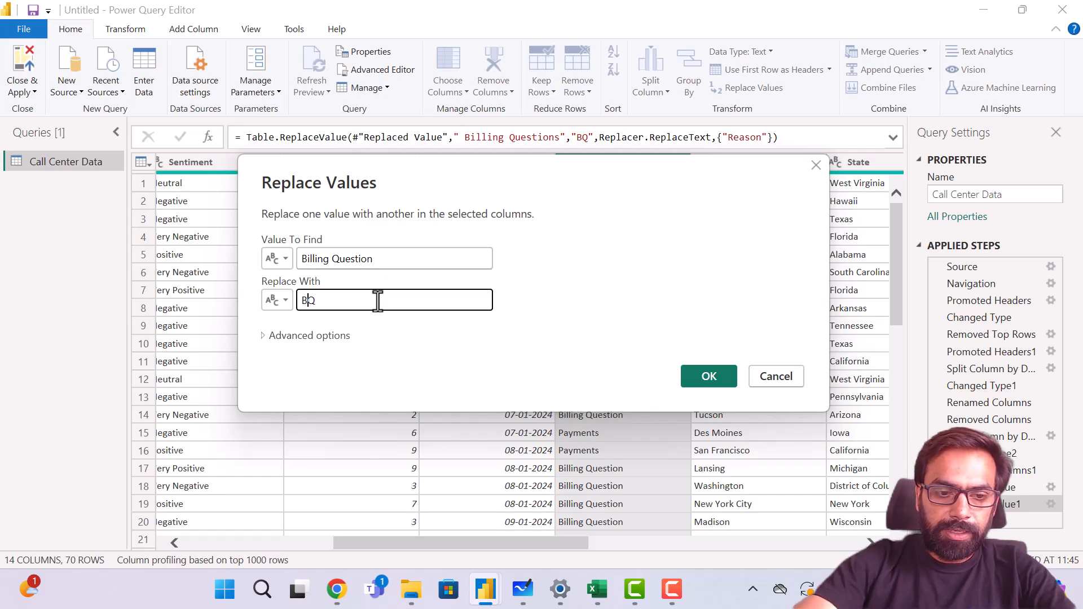
left_click(705, 374)
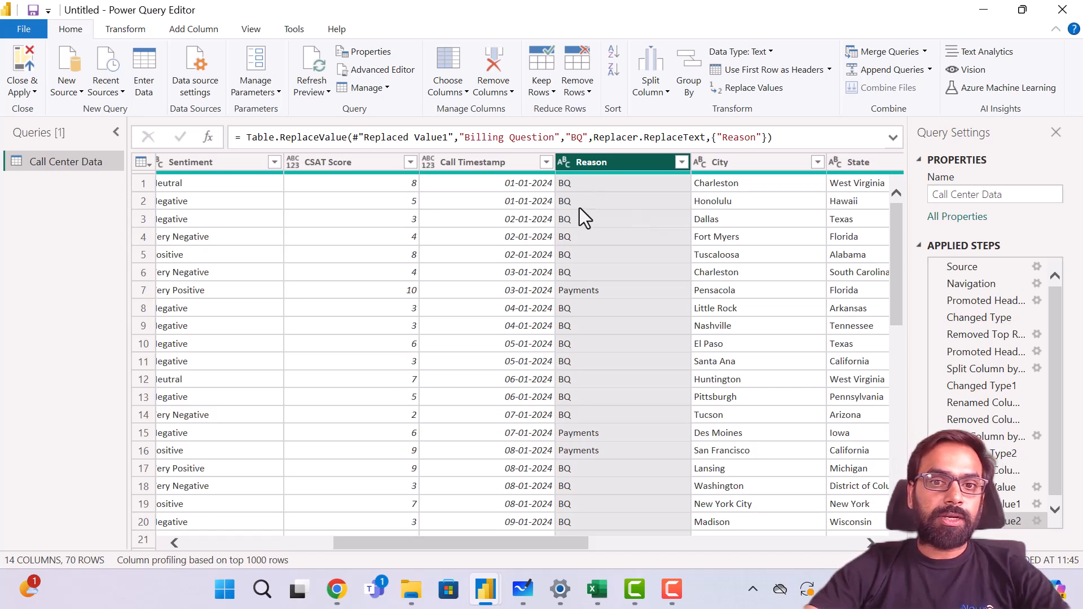
- Replace the value "Payments" with "P" in the Reason column and check the replaced rows
left_click(767, 90)
left_click(463, 261)
type("Payne")
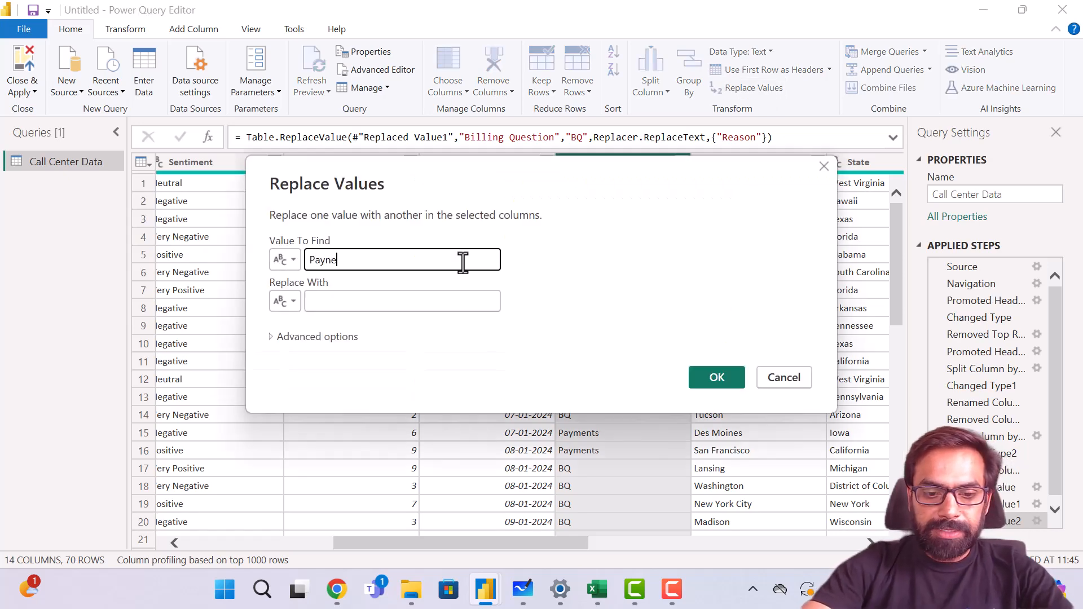
key("BackSpace")
key("BackSpace")
type("ments")
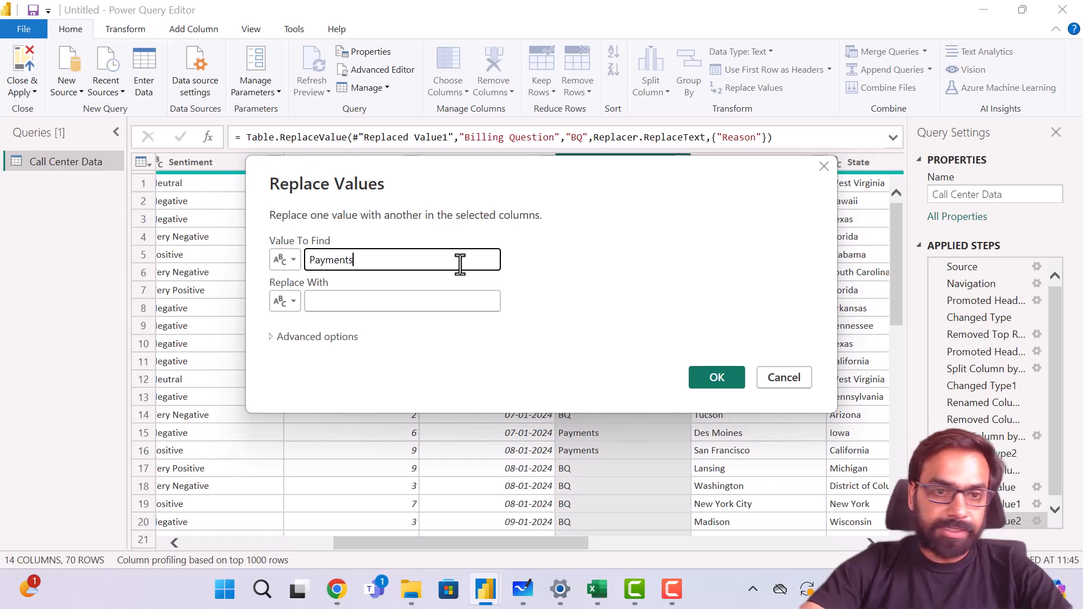
left_click(432, 302)
type("P")
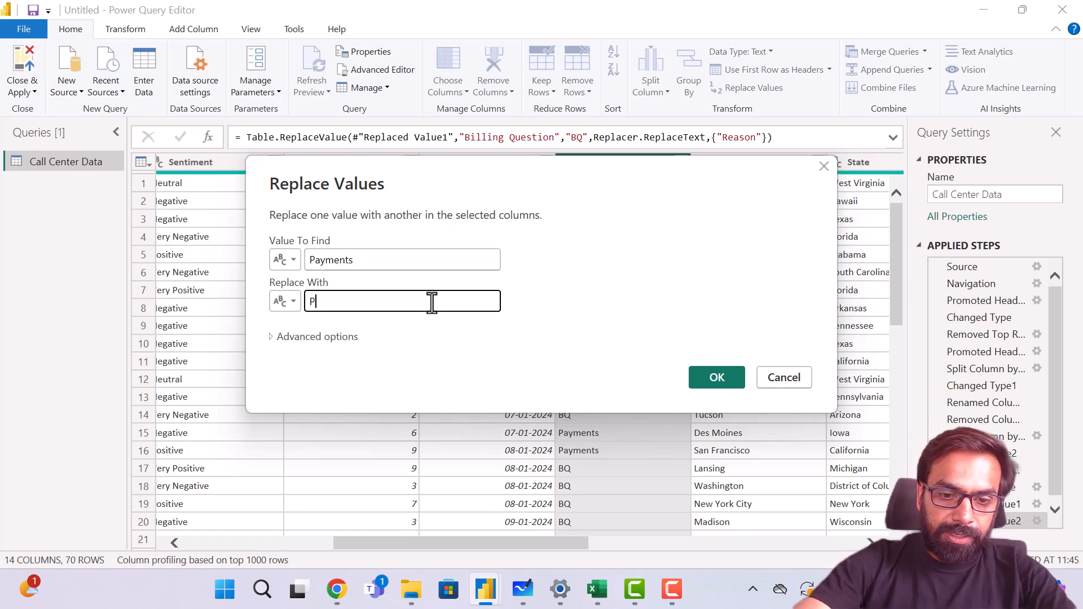
left_click(715, 372)
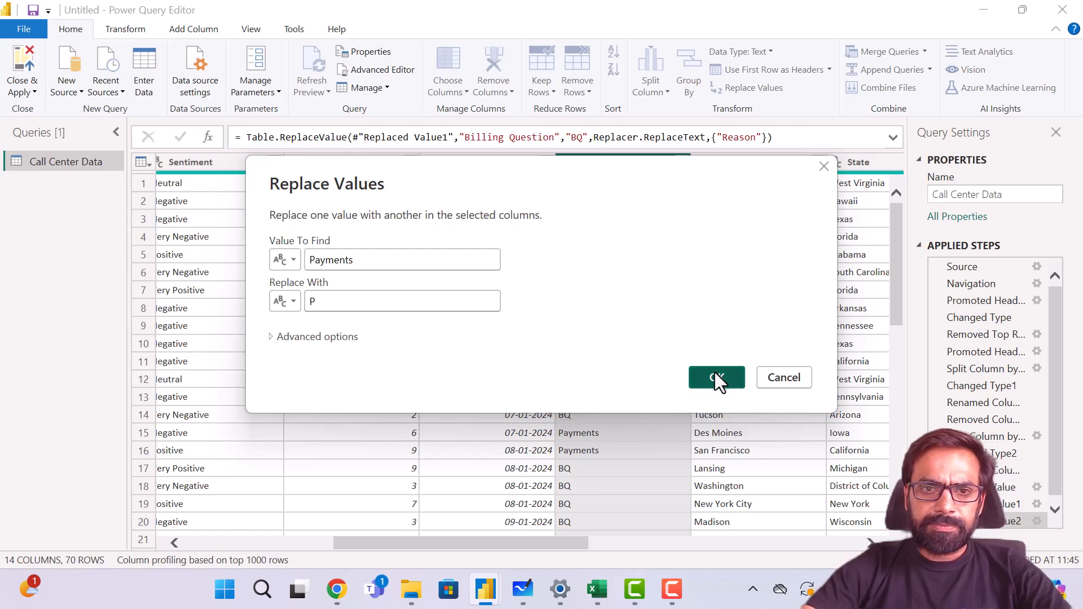
scroll(610, 426, "down", 10)
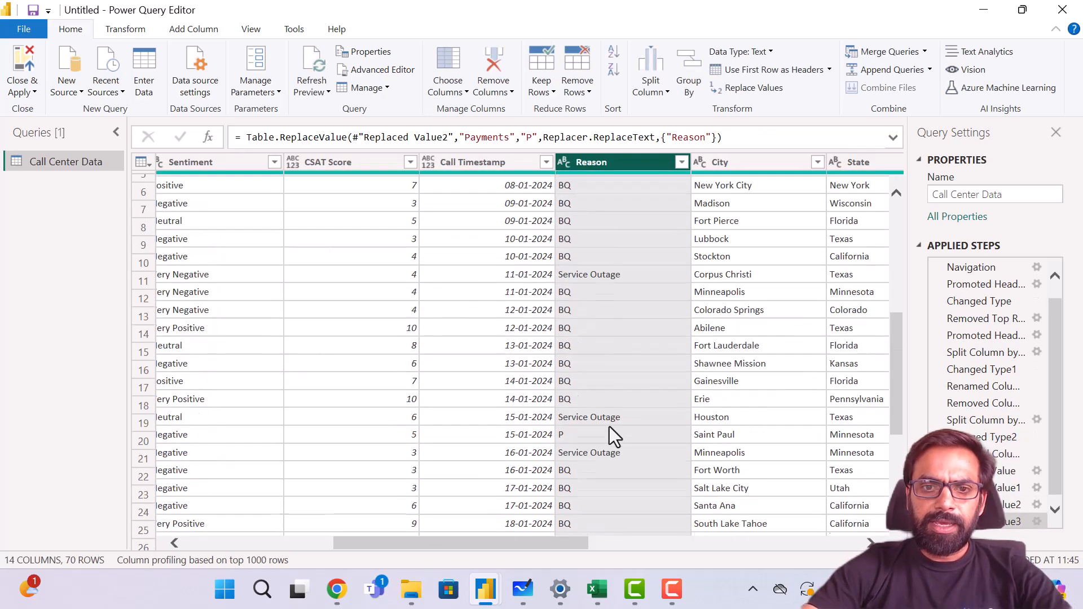
scroll(609, 426, "up", 1)
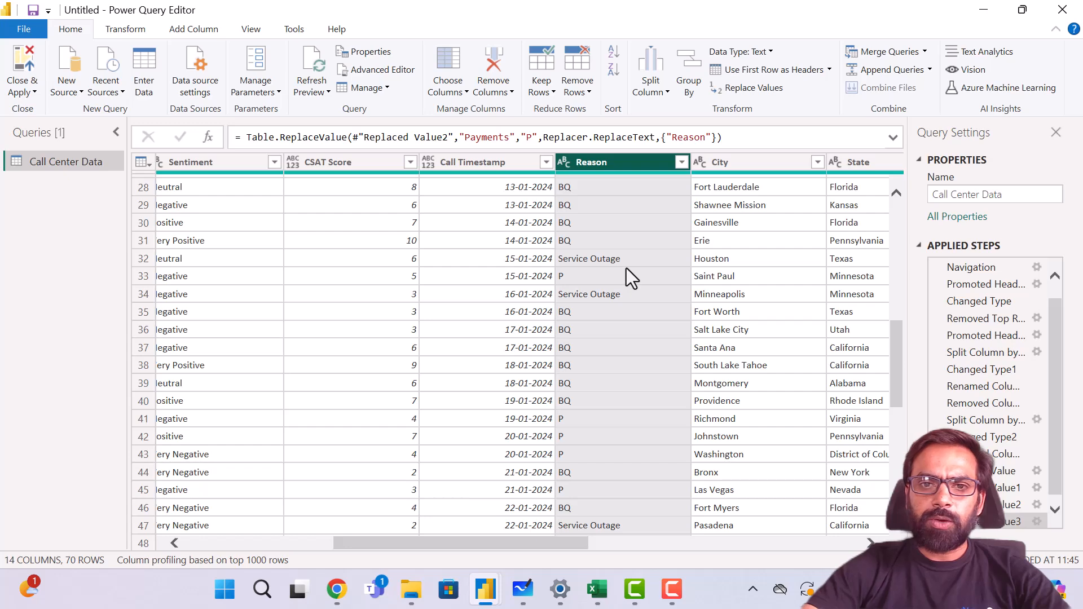
- Replace the value "Service Outage" with "SO" in the Reason column and check the replaced rows
left_click(742, 89)
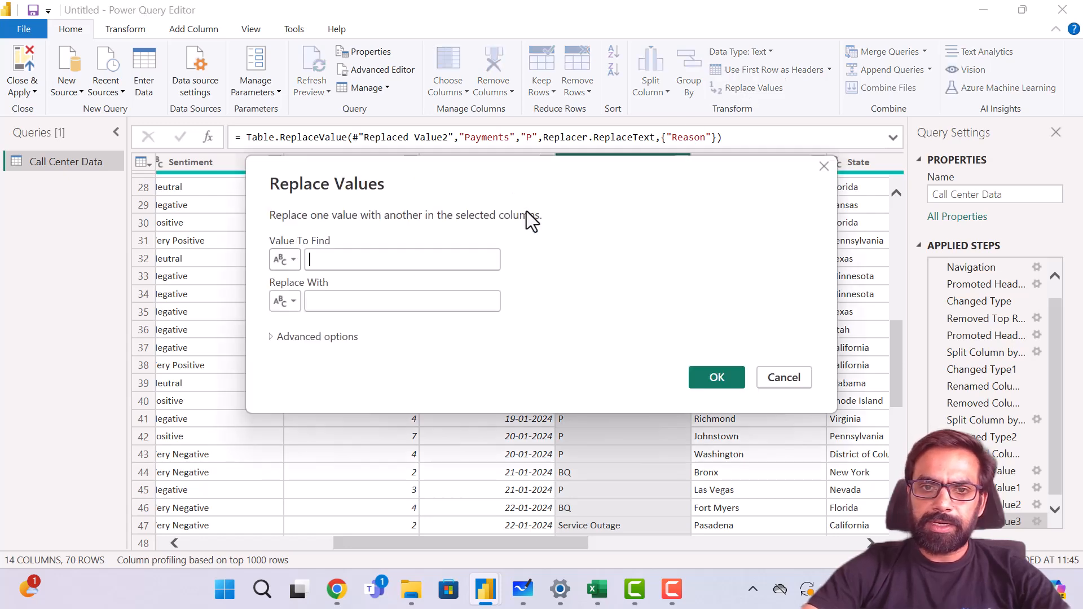
type("Serv")
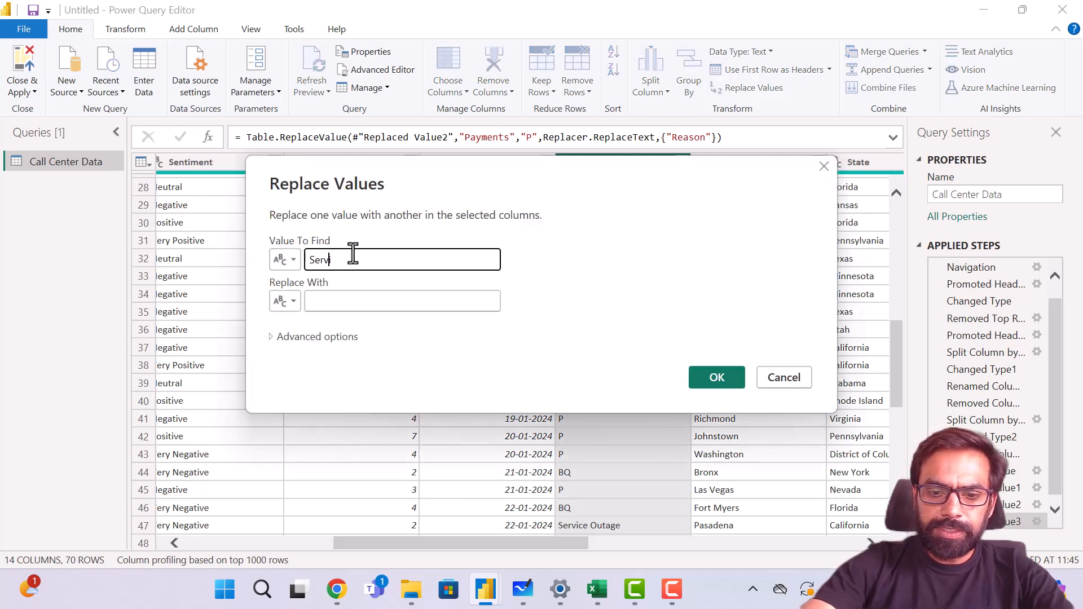
type("ice Outage")
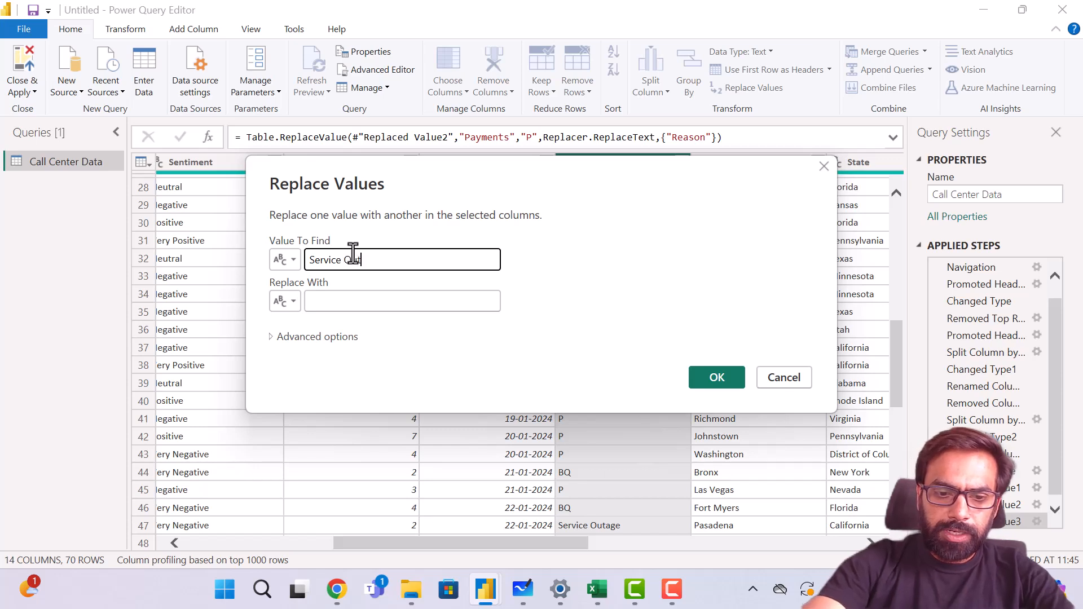
left_click(365, 303)
type("SO")
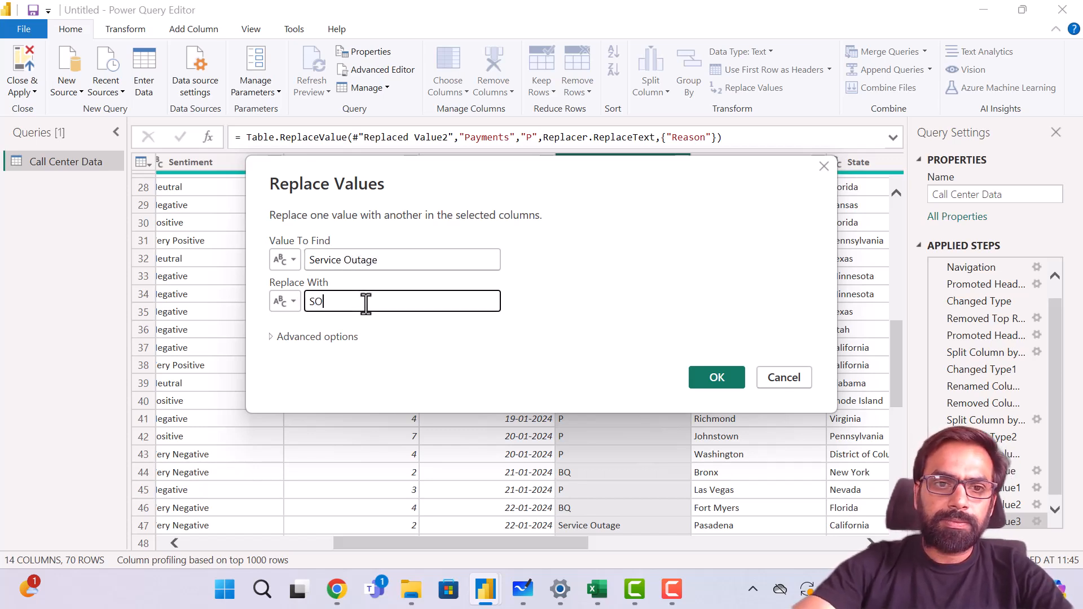
left_click(714, 377)
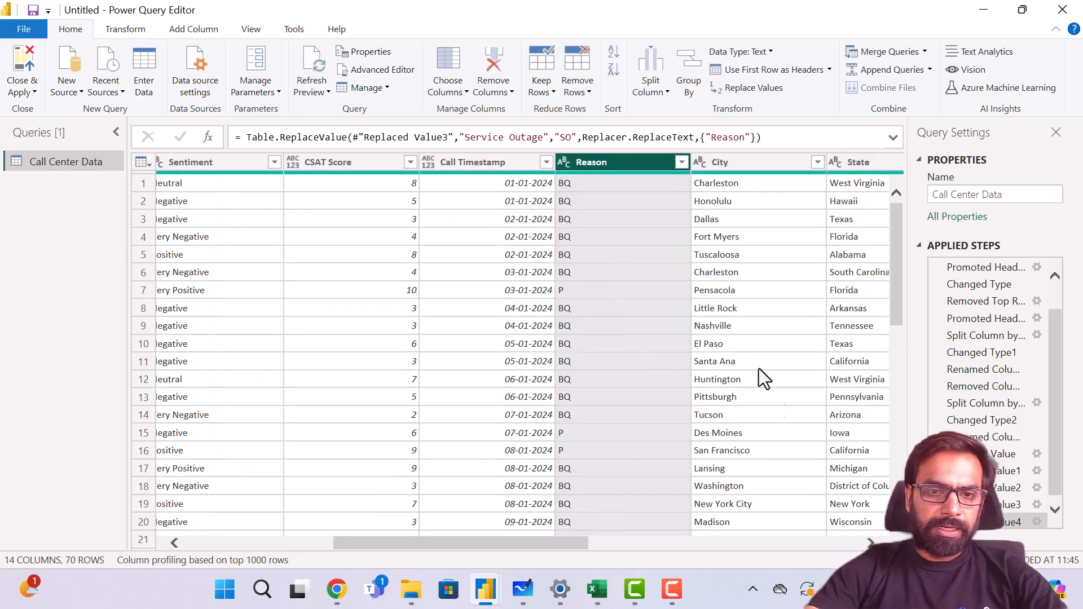
scroll(669, 411, "down", 10)
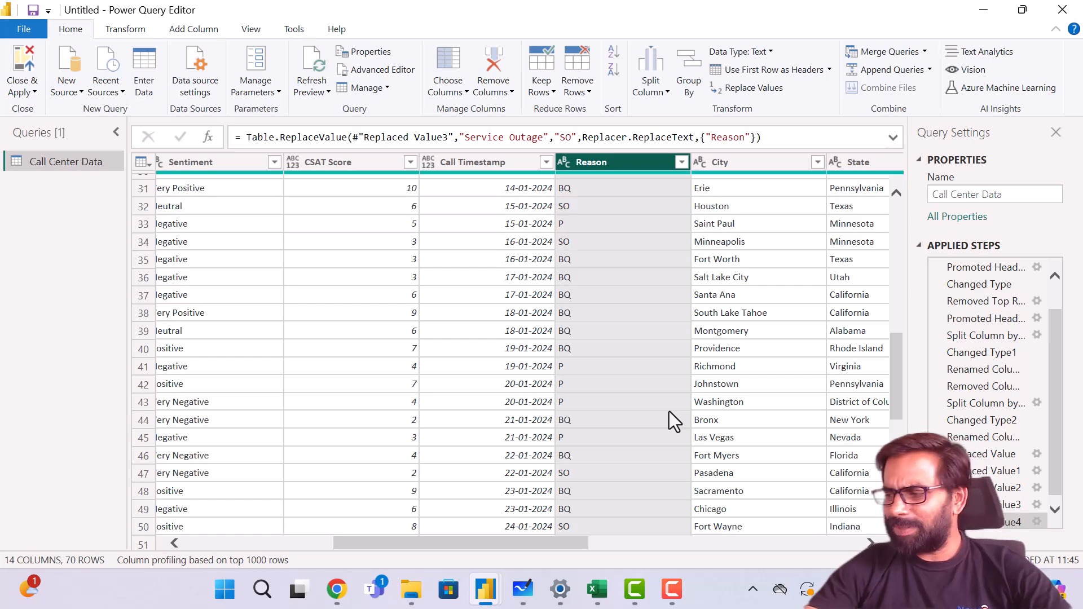
scroll(605, 350, "up", 10)
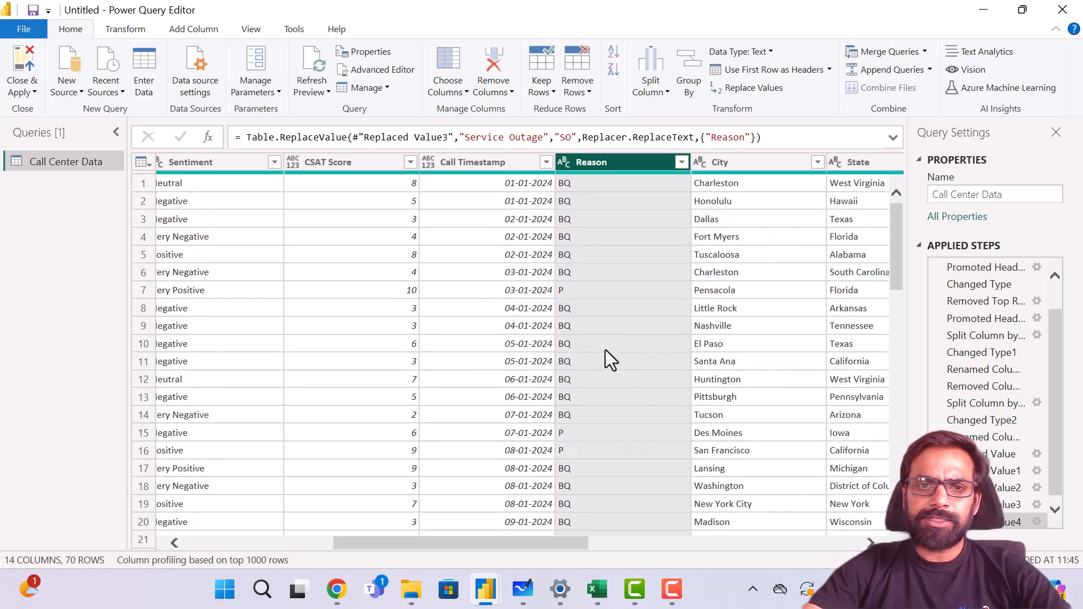
- Display the column profile for the Channel column to examine its value distribution, and turn the profile off again
scroll(716, 230, "right", 6)
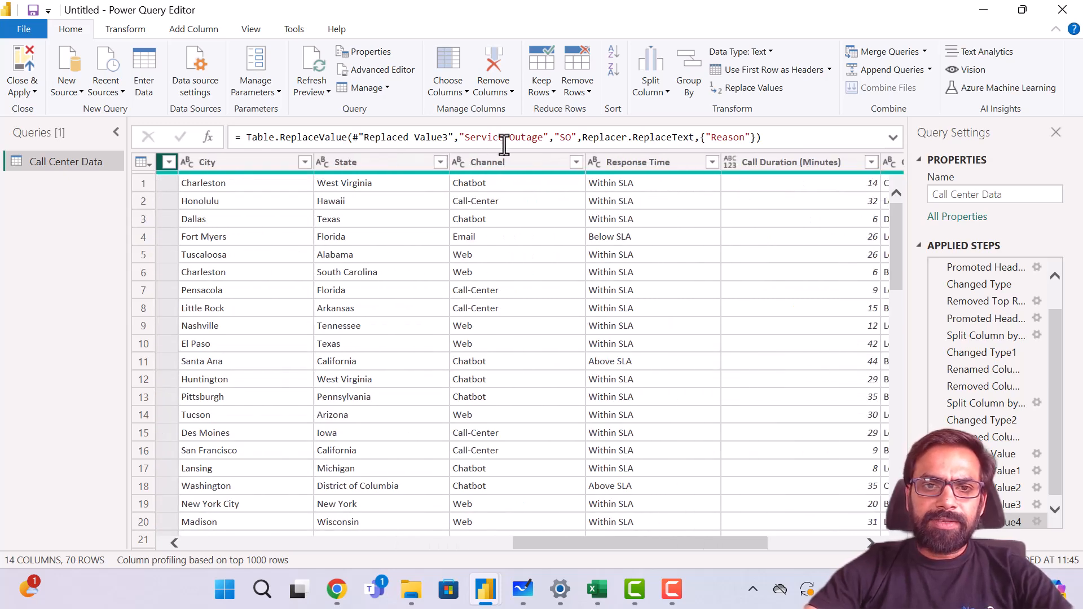
left_click(509, 162)
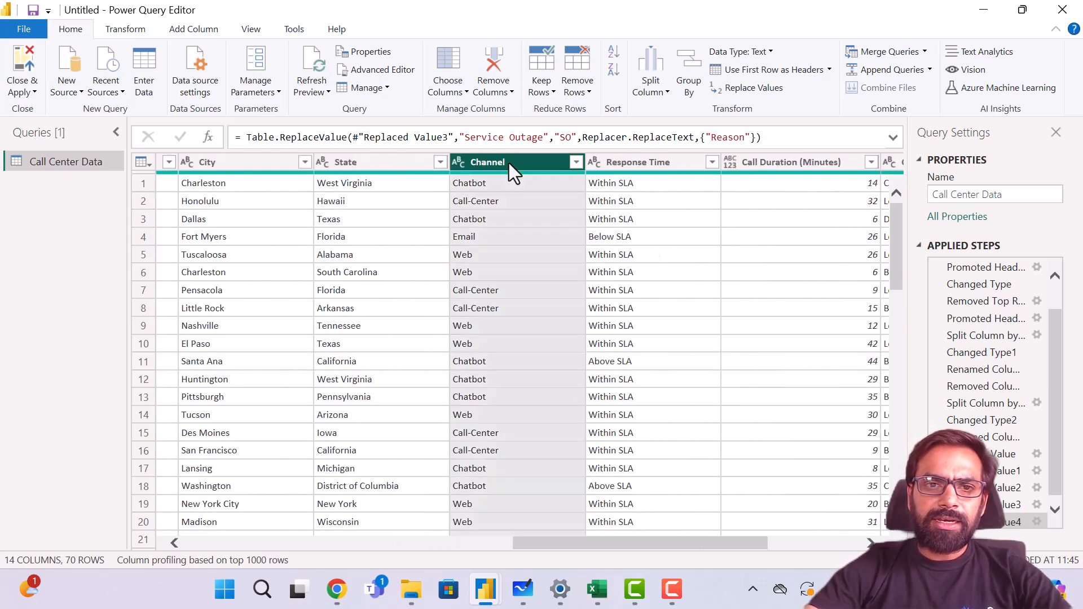
left_click(249, 30)
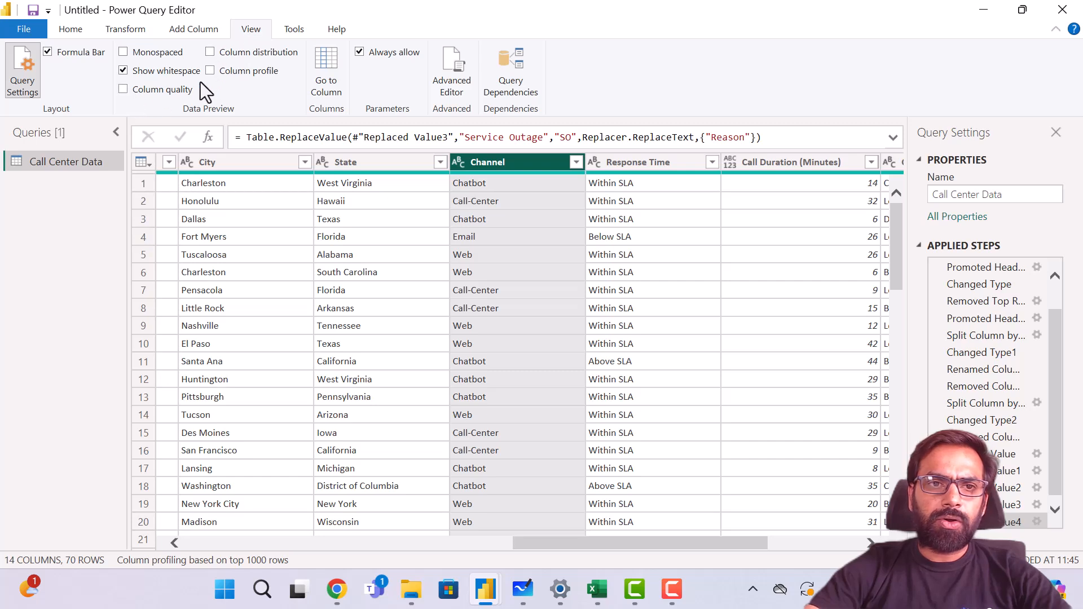
left_click(211, 70)
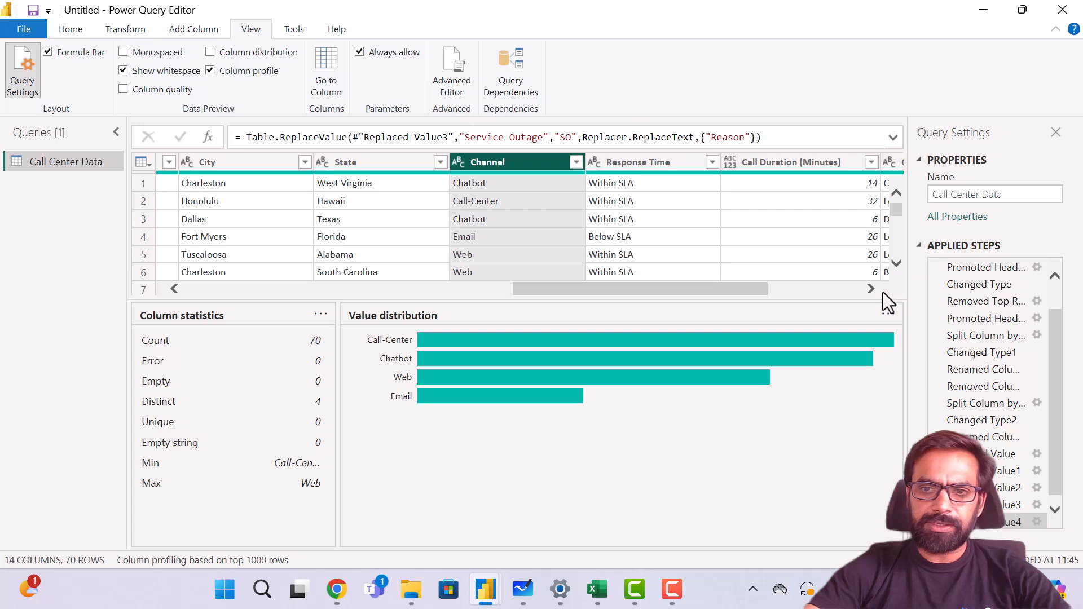
left_click(796, 240)
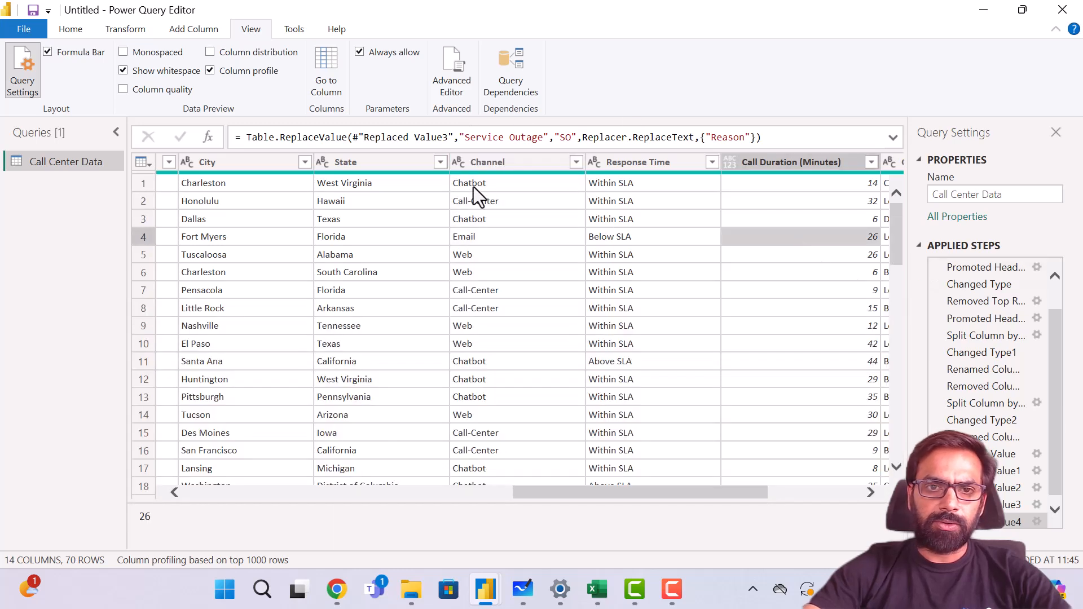
left_click(210, 70)
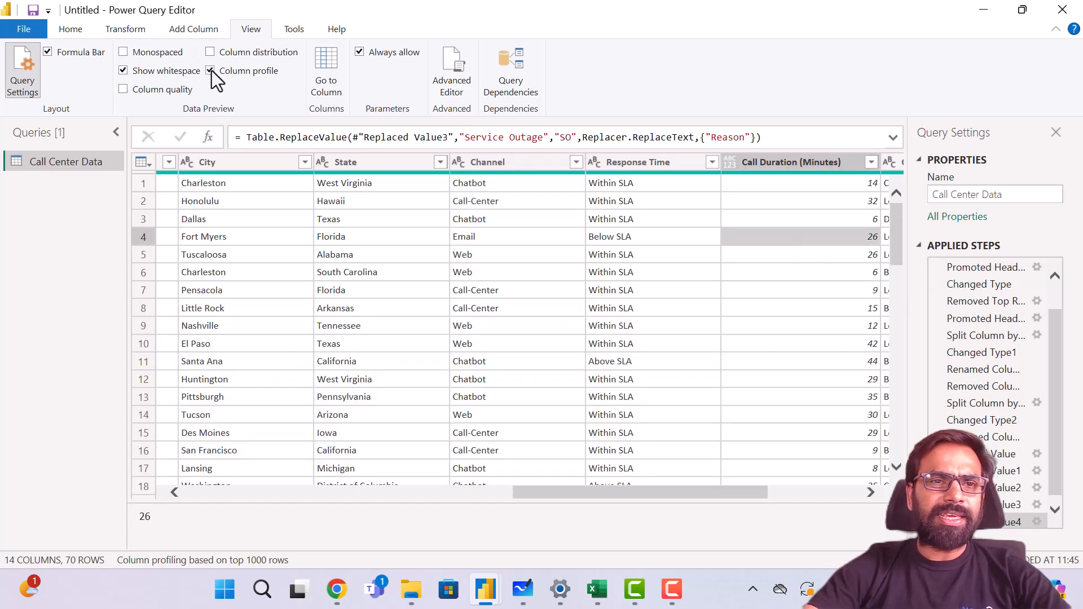
left_click(75, 32)
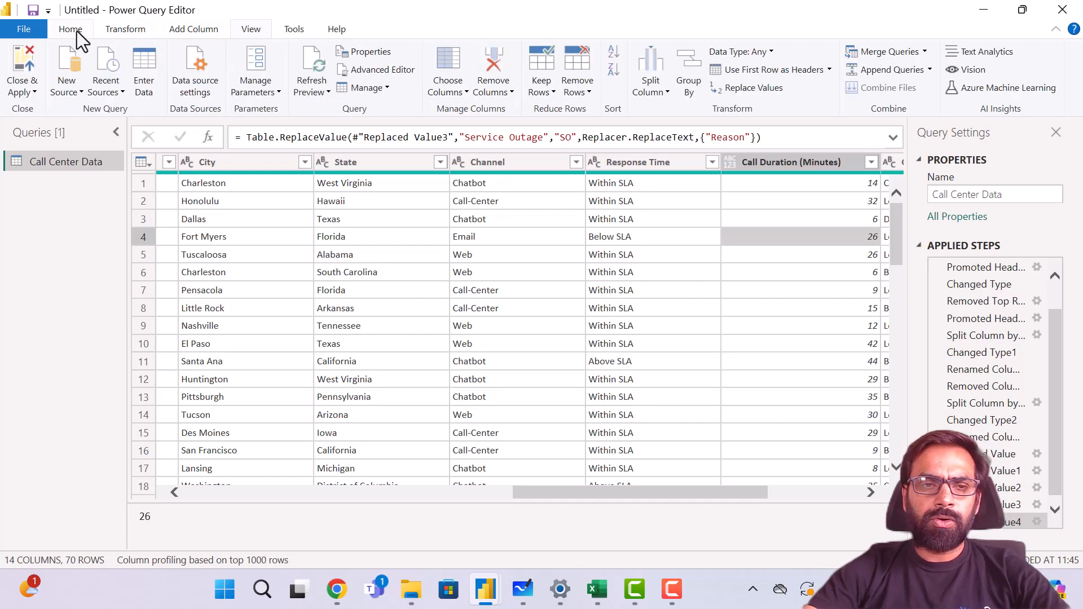
left_click(512, 163)
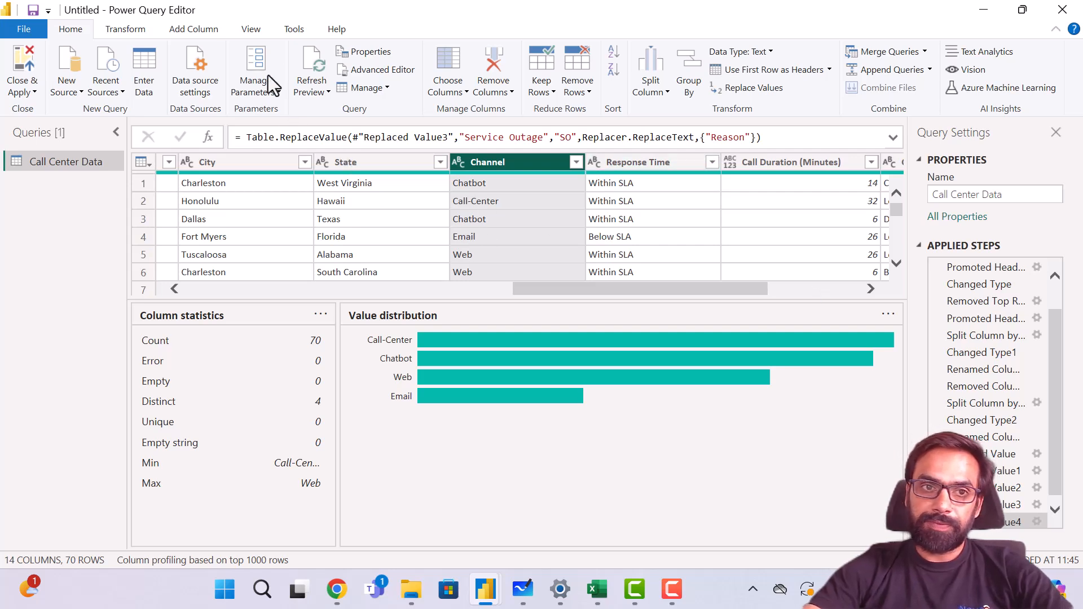
left_click(251, 29)
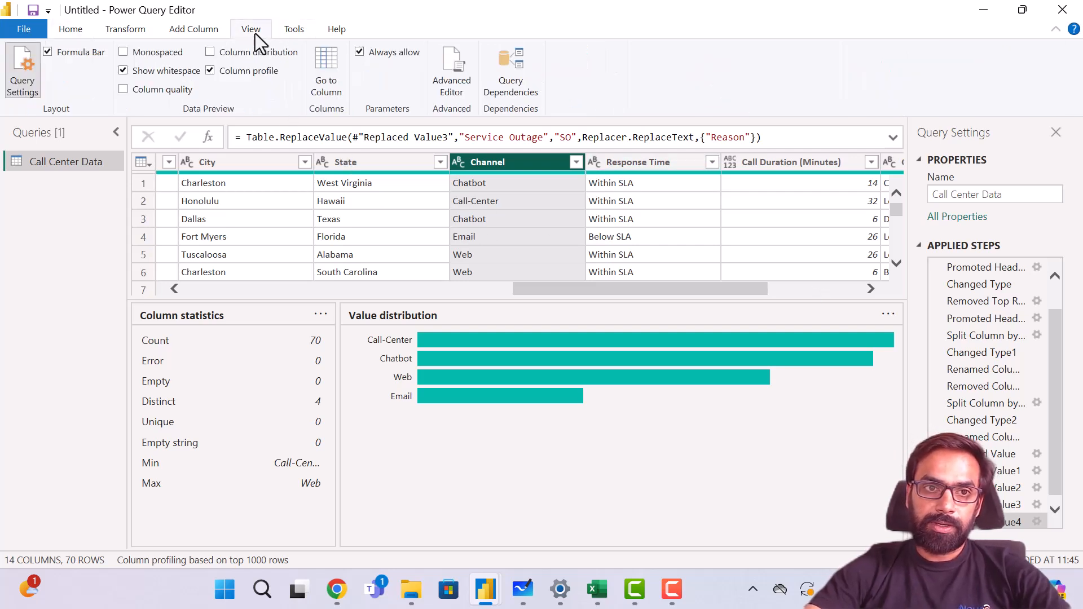
left_click(209, 71)
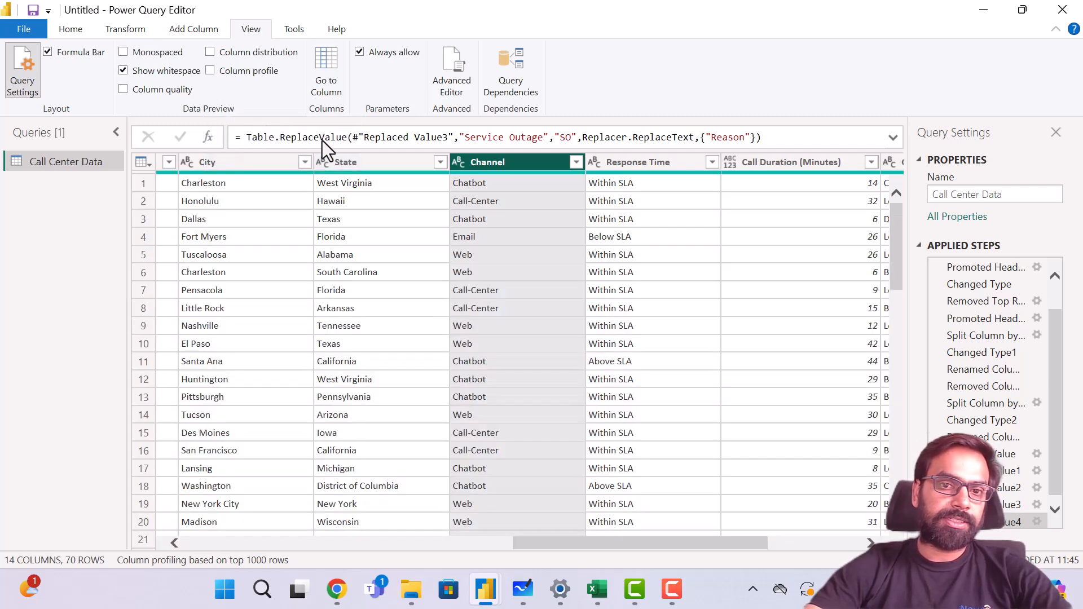
- Examine the Response Time column's entries and its list of distinct filter values without applying a filter
left_click(526, 305)
left_click(672, 287)
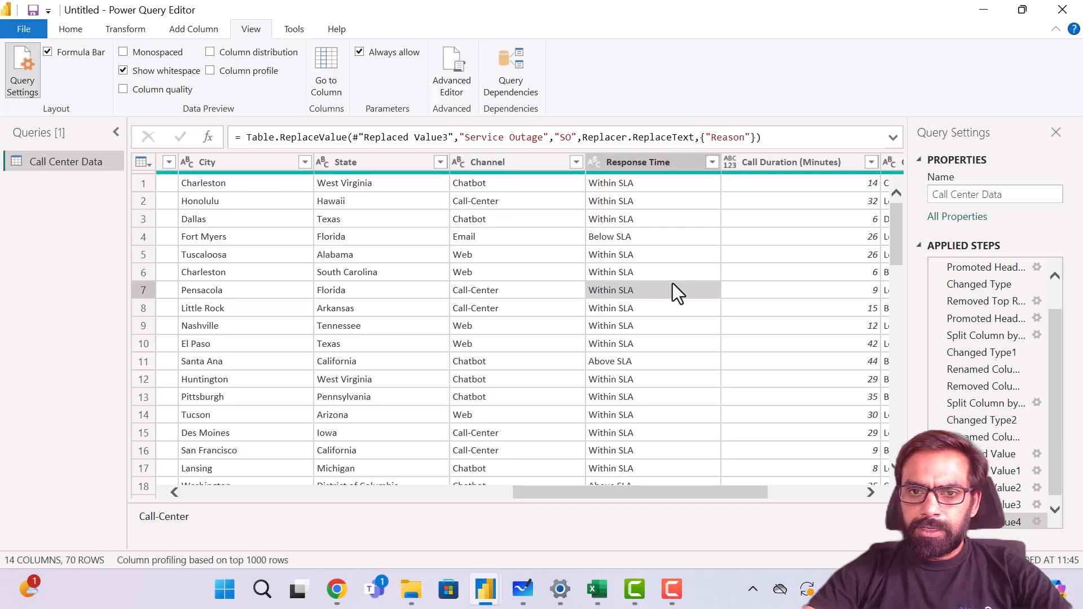
key("Down")
key("Down")
key("Down")
key("Down")
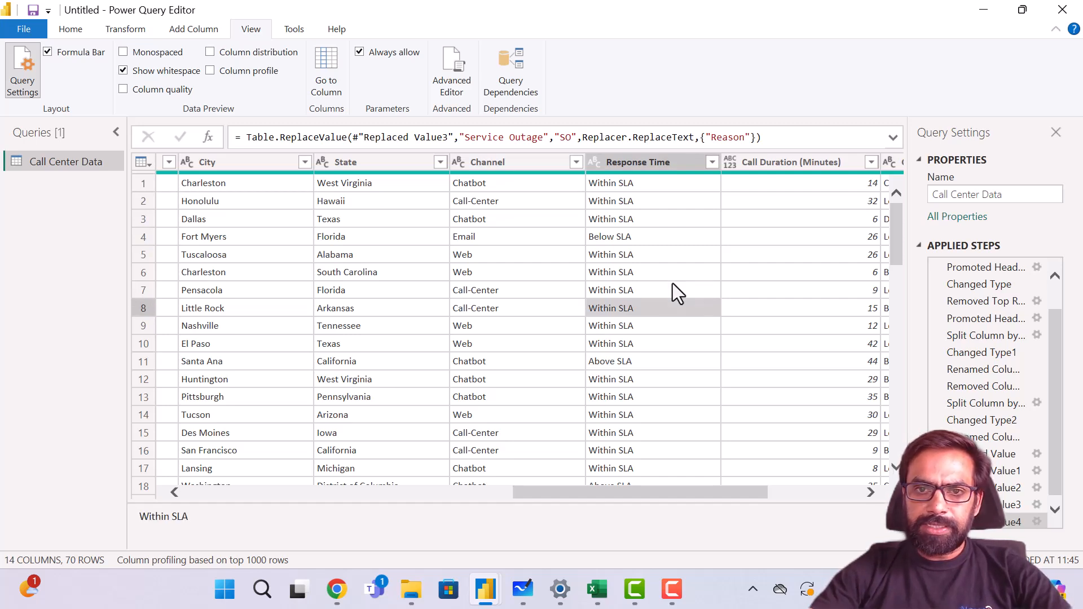
left_click(713, 162)
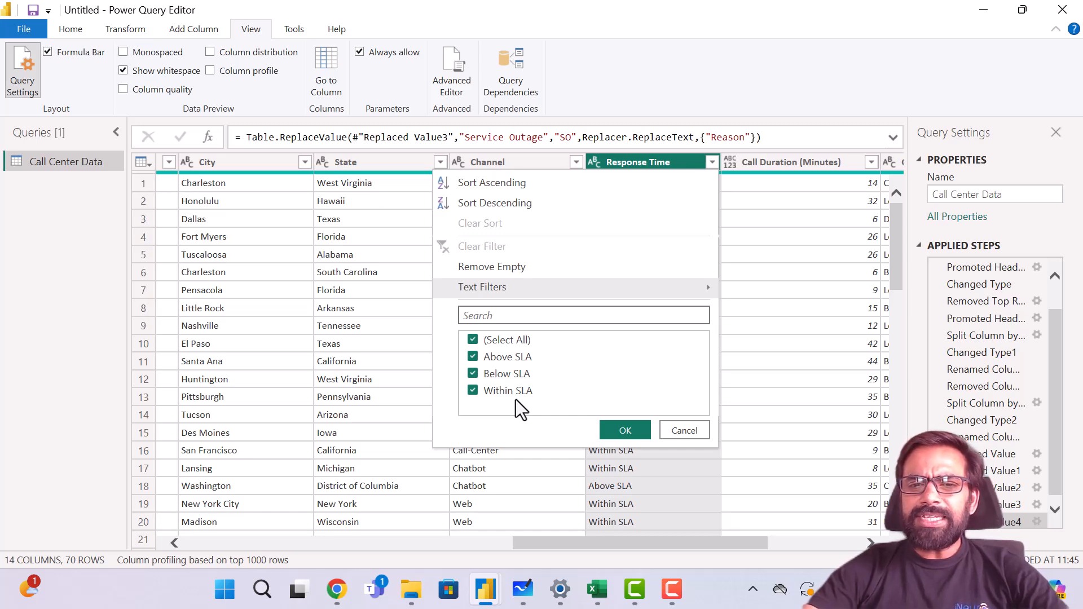
left_click(687, 432)
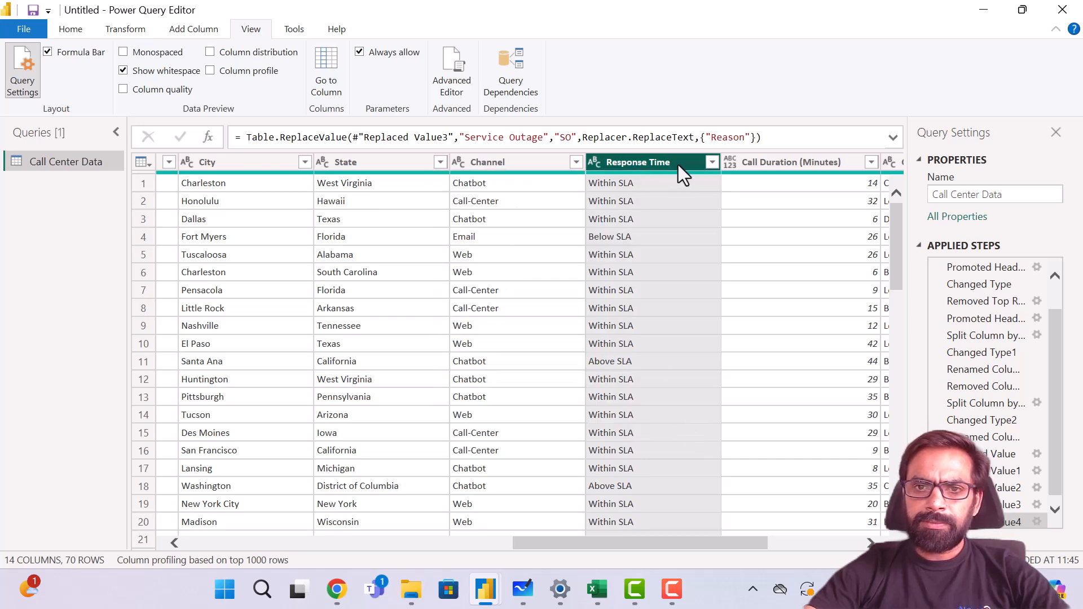
- Rename the Response Time column as "Response Time (SLA Wise)"
double_click(678, 165)
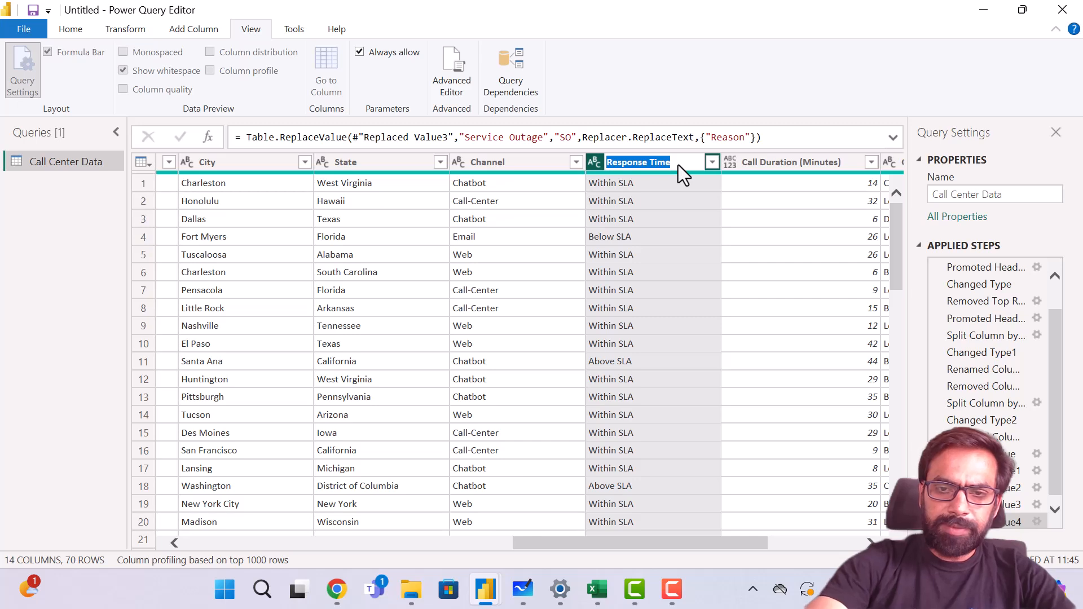
left_click(678, 165)
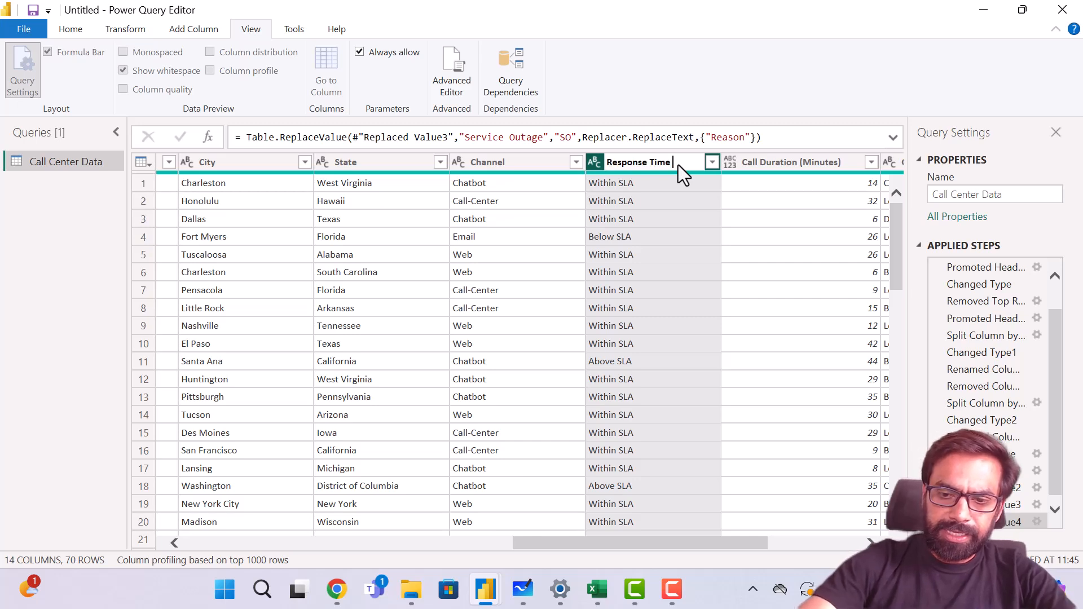
type("(SLA ")
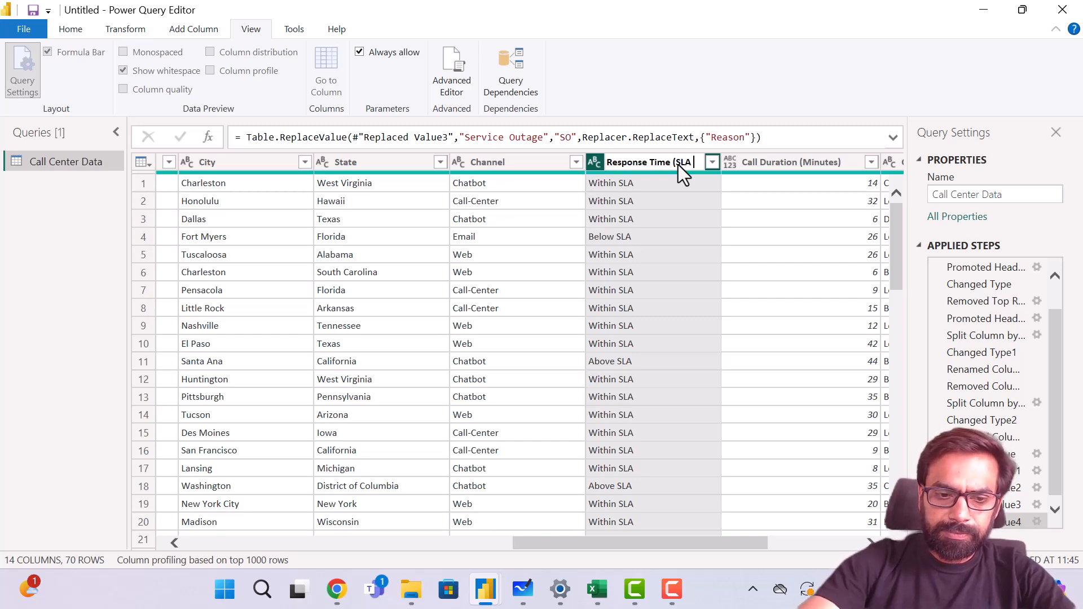
type("Wise)")
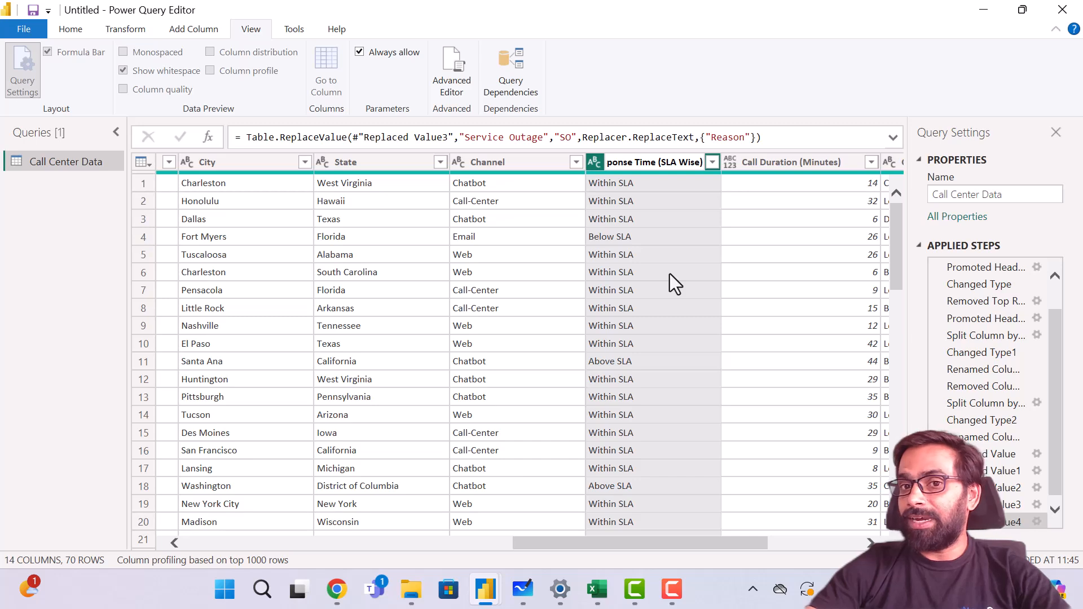
key("Return")
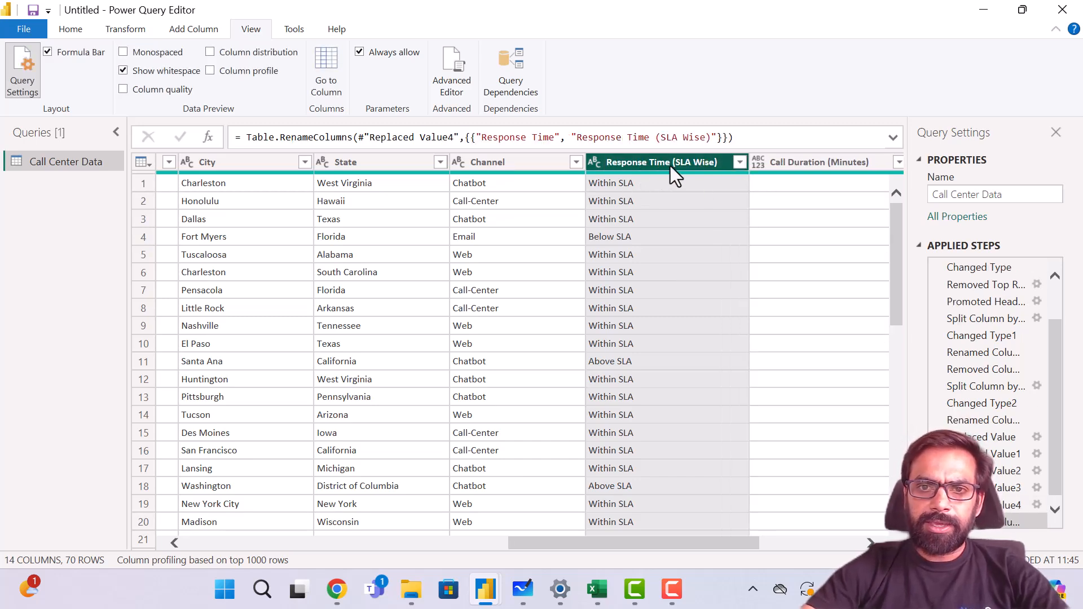
- Replace the text "SLA" with an empty value in the Response Time (SLA Wise) column and check the resulting rows
left_click(73, 29)
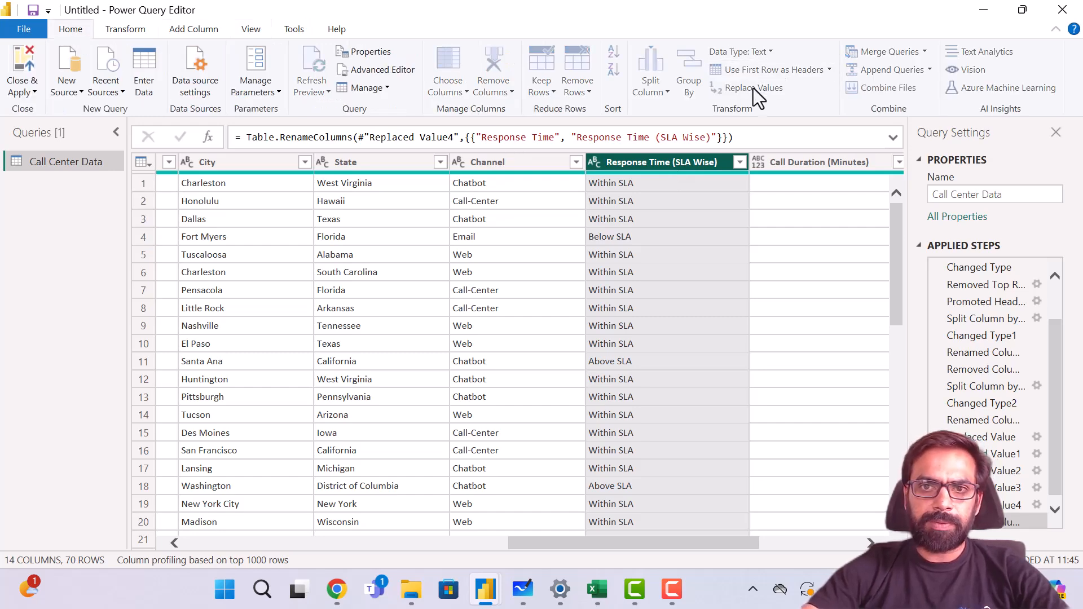
left_click(753, 88)
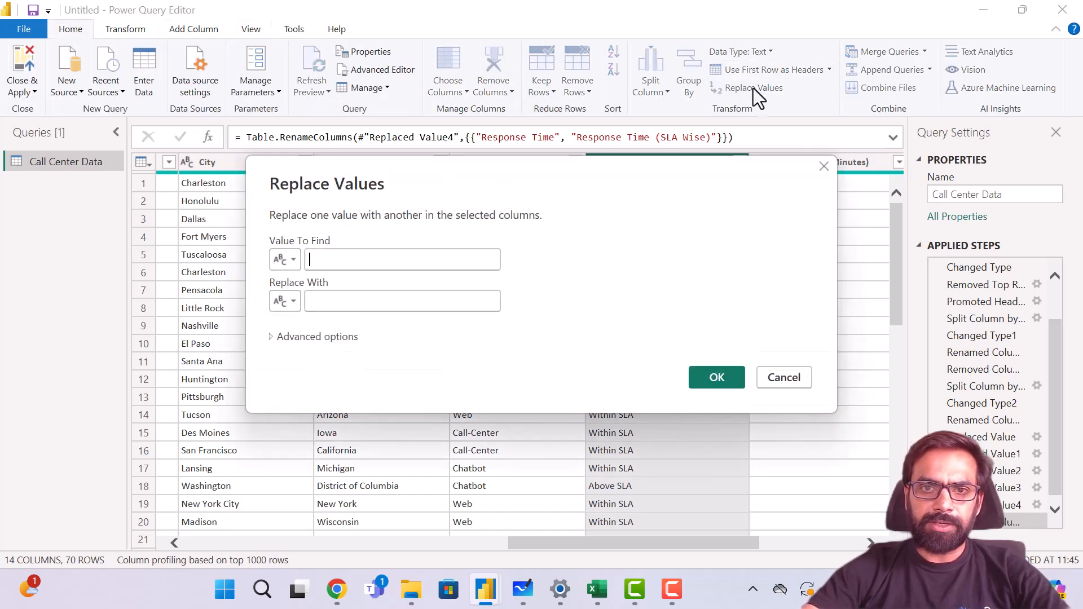
left_click(388, 259)
type("SLA")
left_click(353, 301)
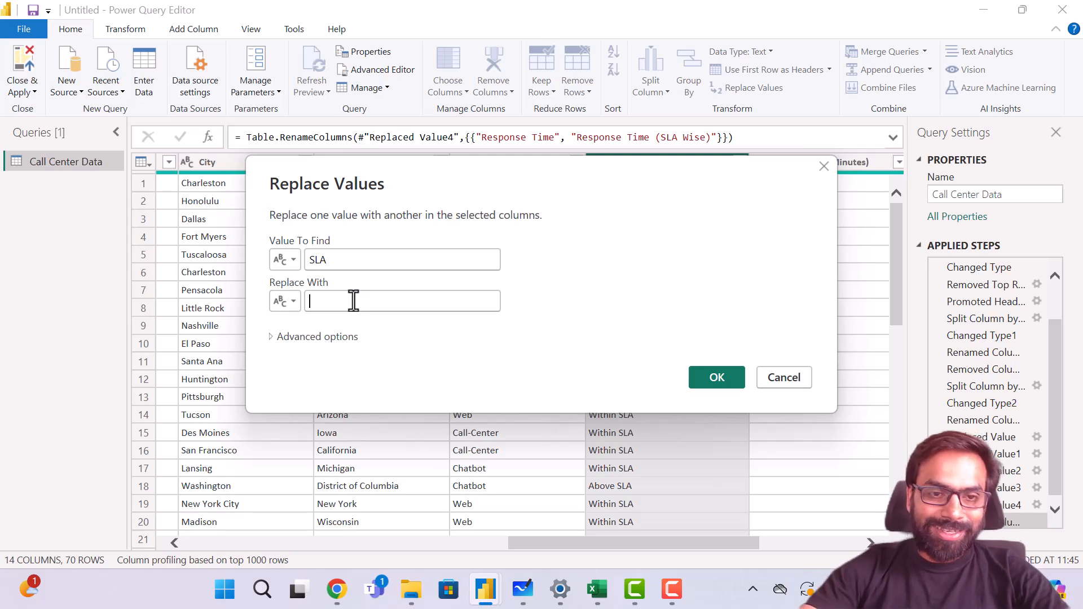
left_click(717, 377)
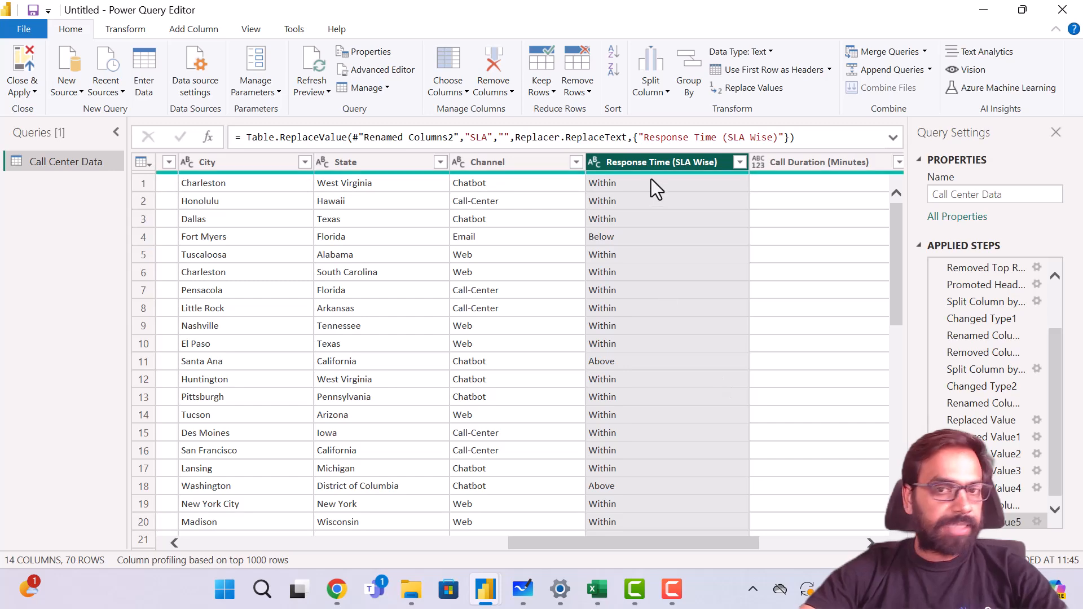
left_click(615, 199)
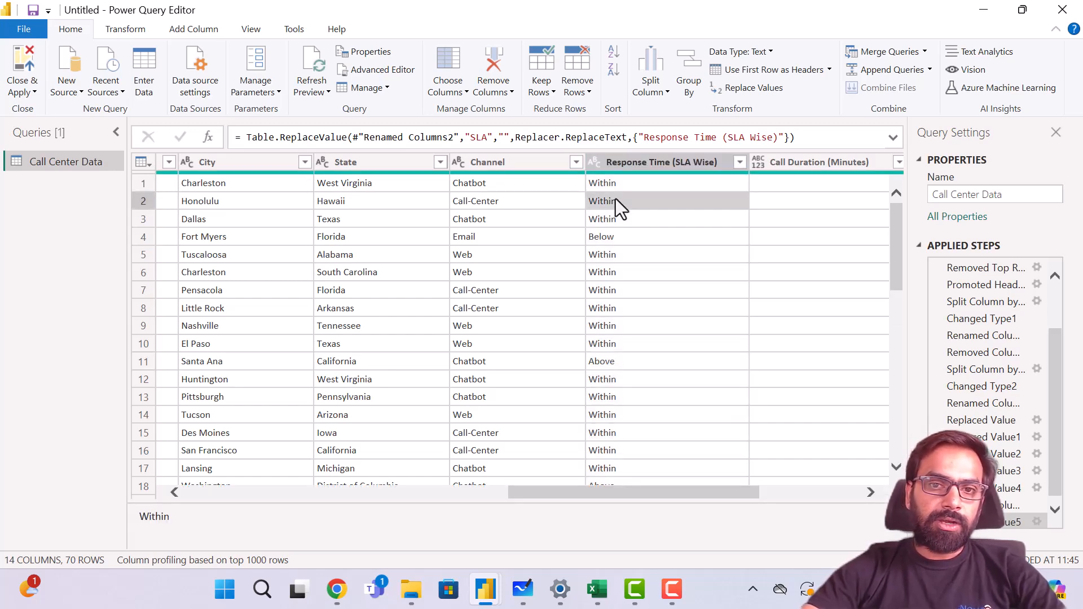
left_click(621, 243)
scroll(621, 243, "down", 4)
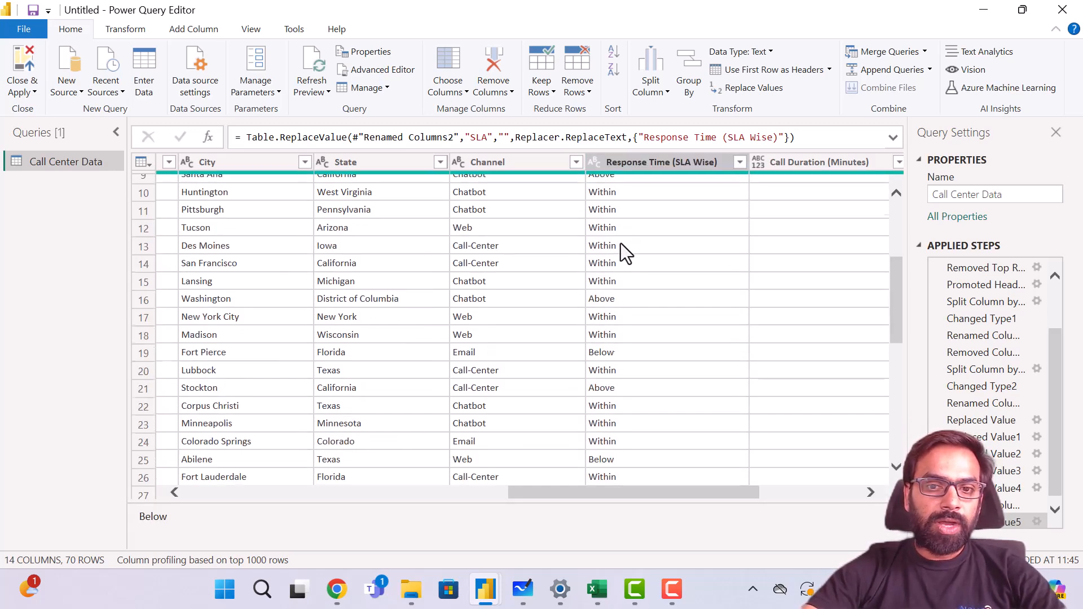
scroll(621, 243, "up", 4)
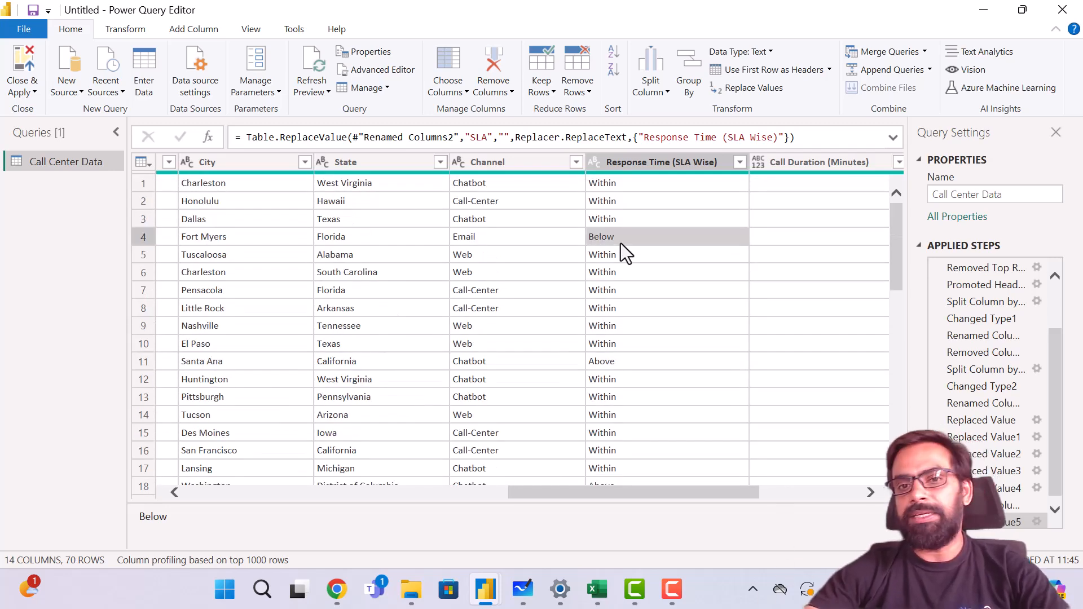
- Look over the remaining columns from Call Duration (Minutes) to Location 2, and compare the Home and Transform command sets
scroll(621, 243, "right", 5)
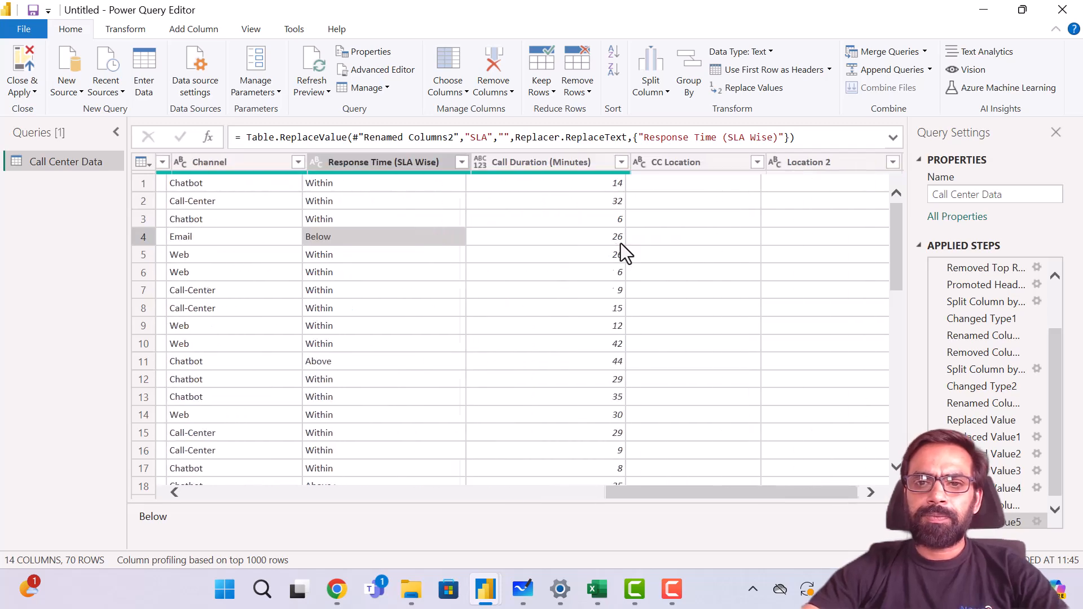
left_click(669, 162)
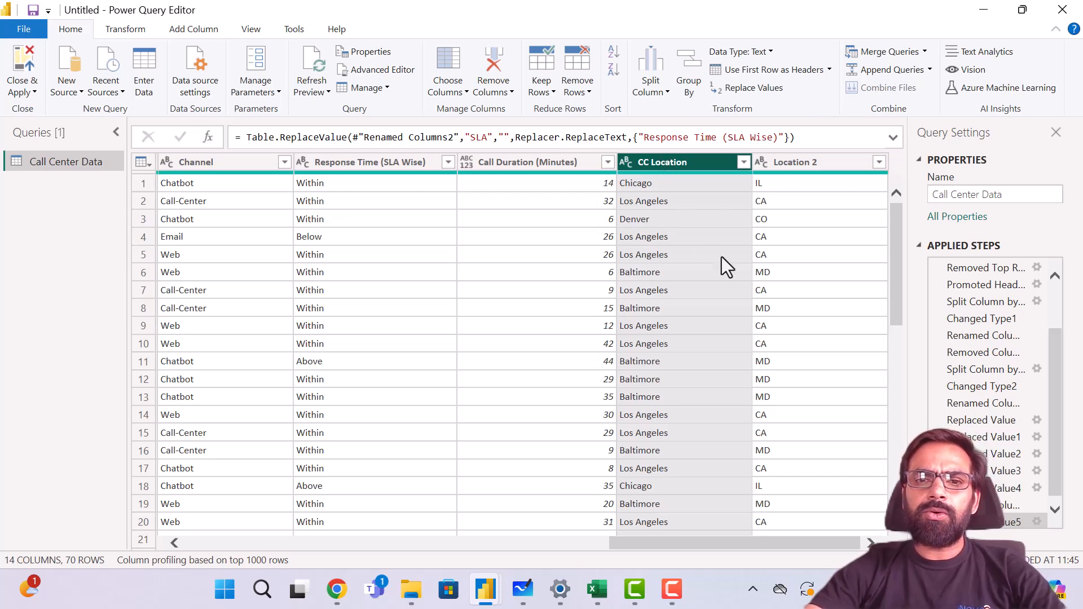
scroll(762, 258, "left", 10)
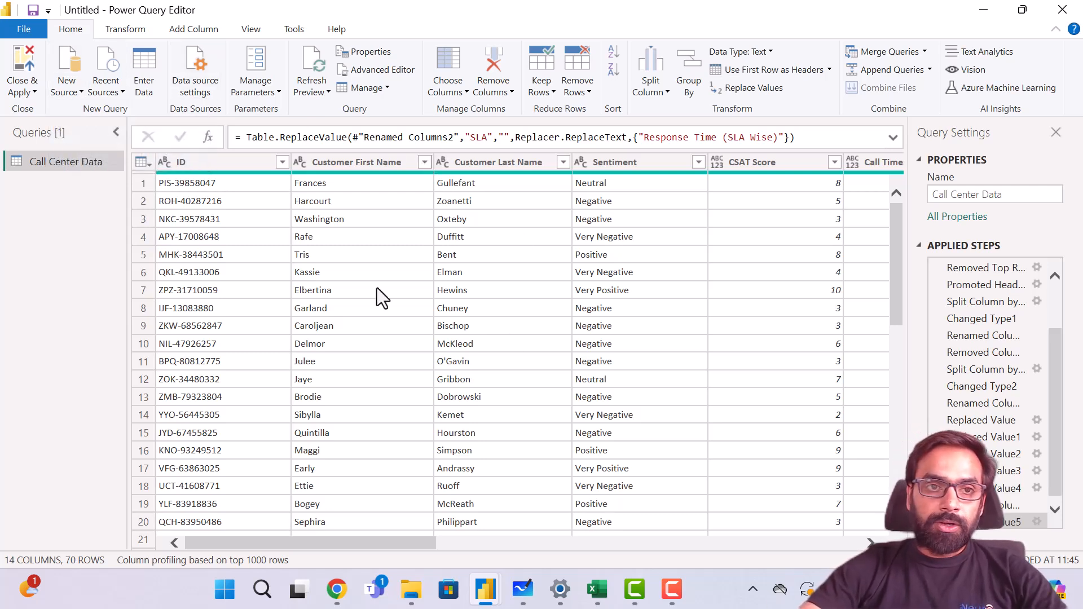
left_click(111, 24)
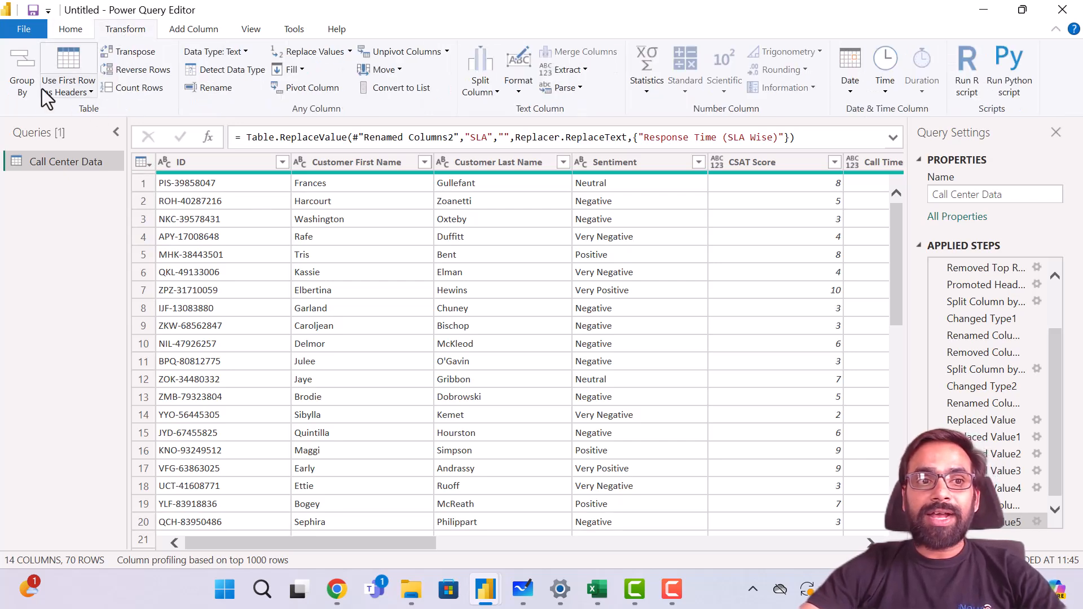
left_click(63, 30)
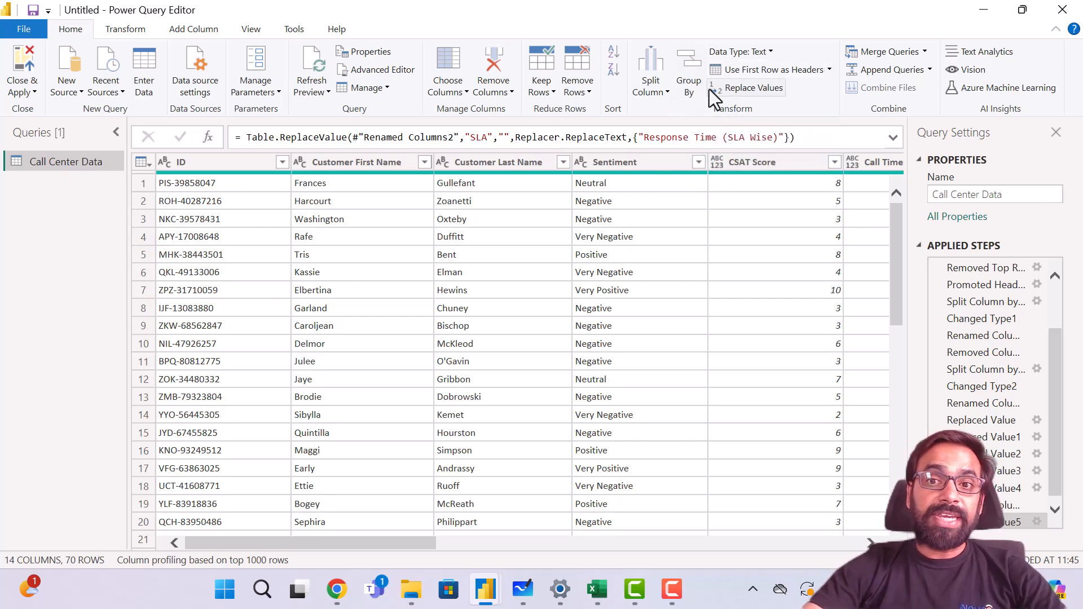
left_click(127, 30)
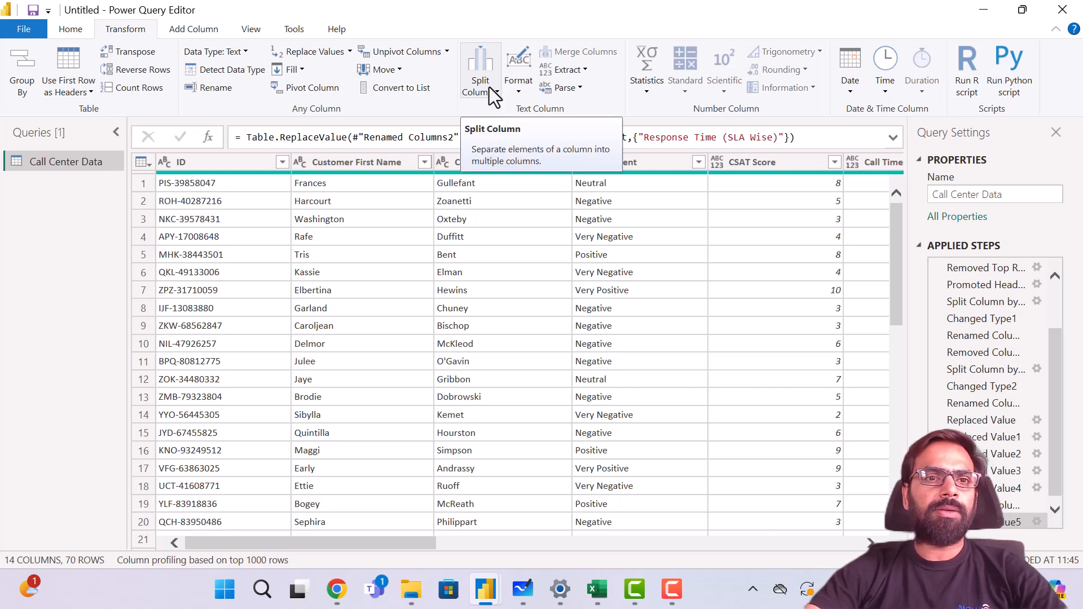
- Show the Quick Access Toolbar below the ribbon, and move it back above the ribbon
right_click(227, 25)
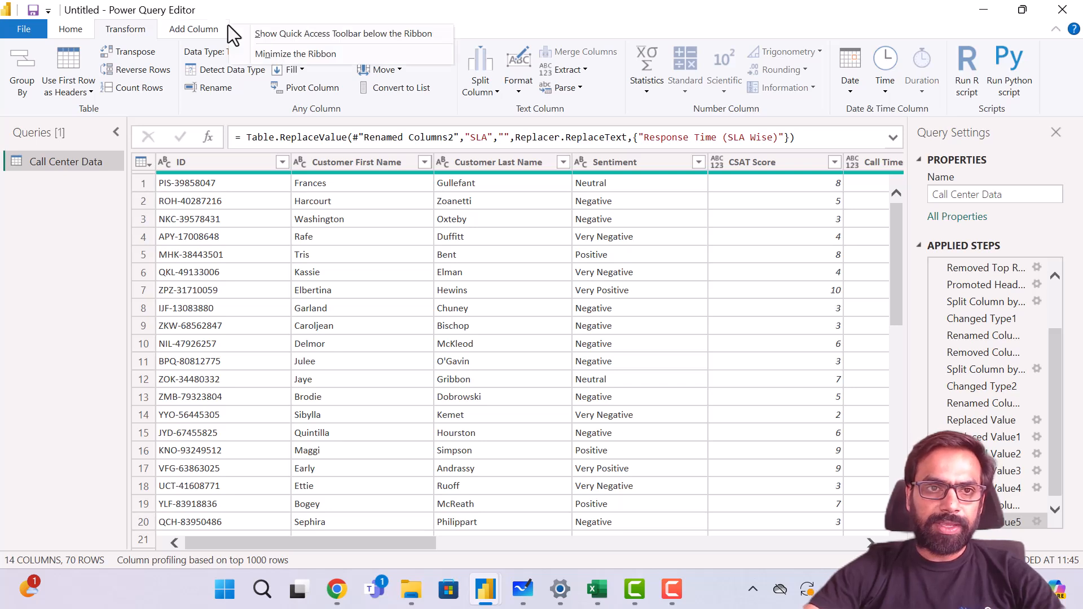
left_click(292, 35)
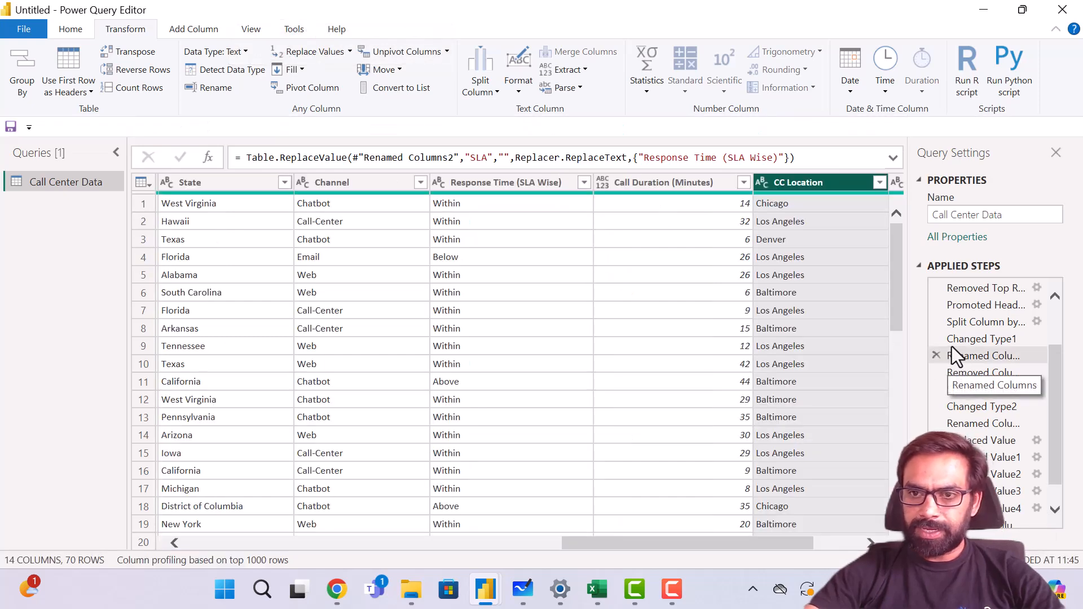
scroll(970, 434, "down", 1)
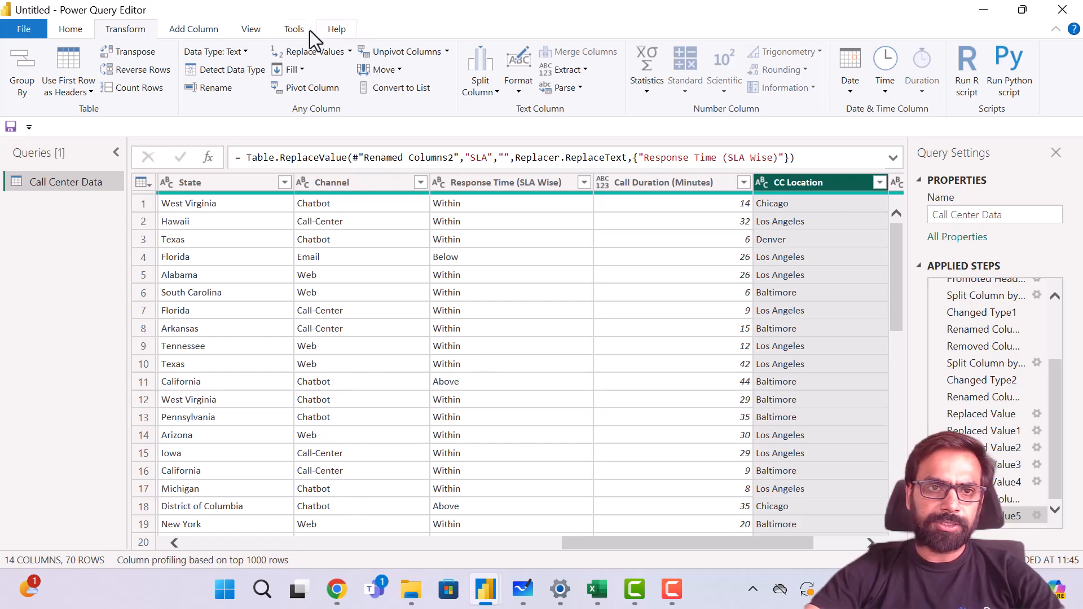
right_click(284, 33)
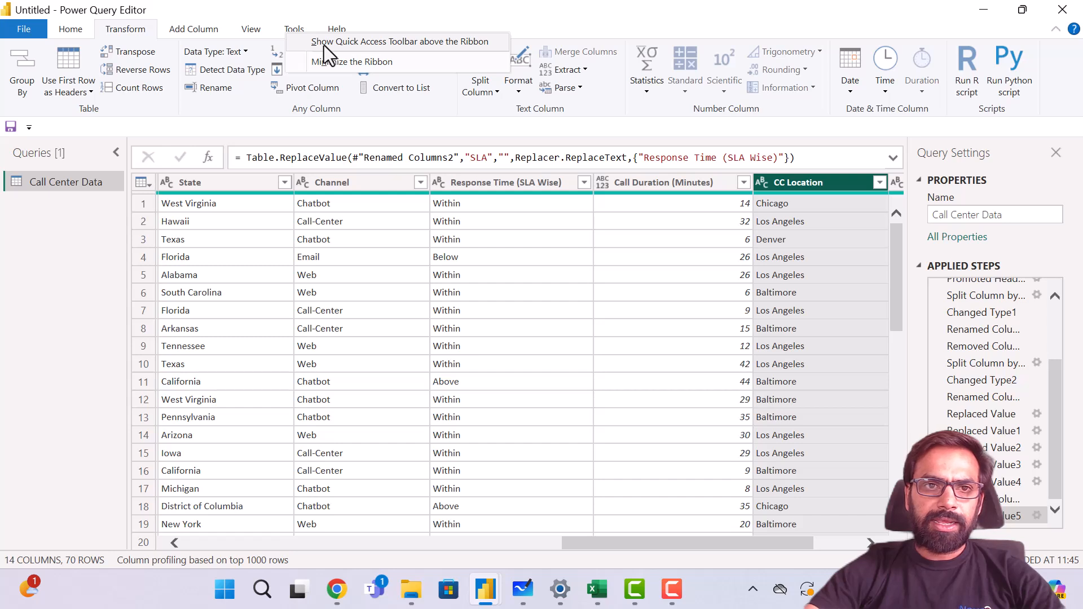
left_click(306, 42)
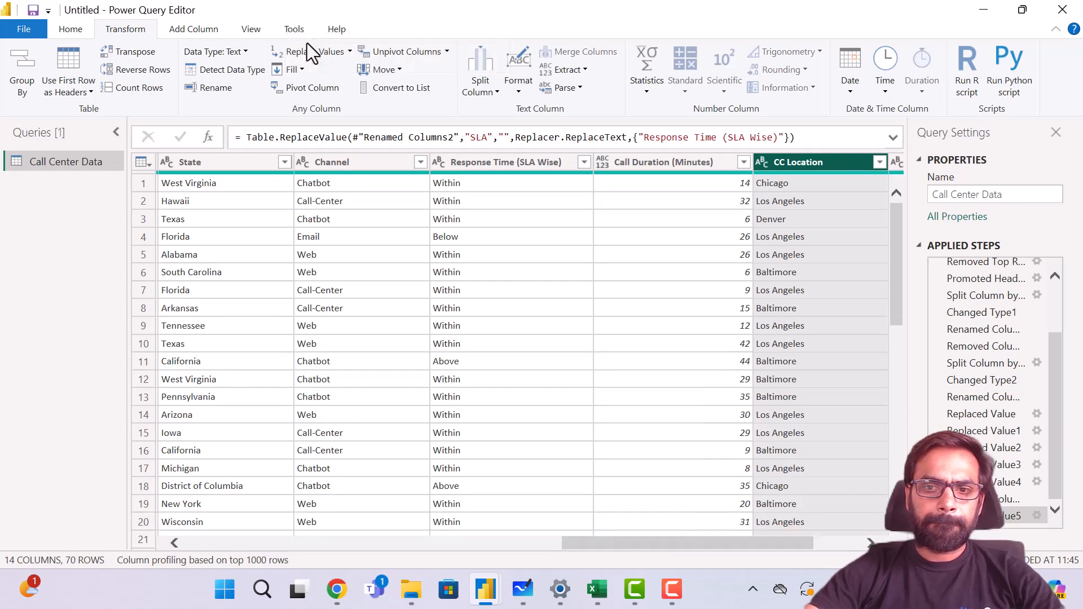
- Transpose the Call Center Data table, examine the swapped rows and columns, and delete the transpose step
left_click(403, 279)
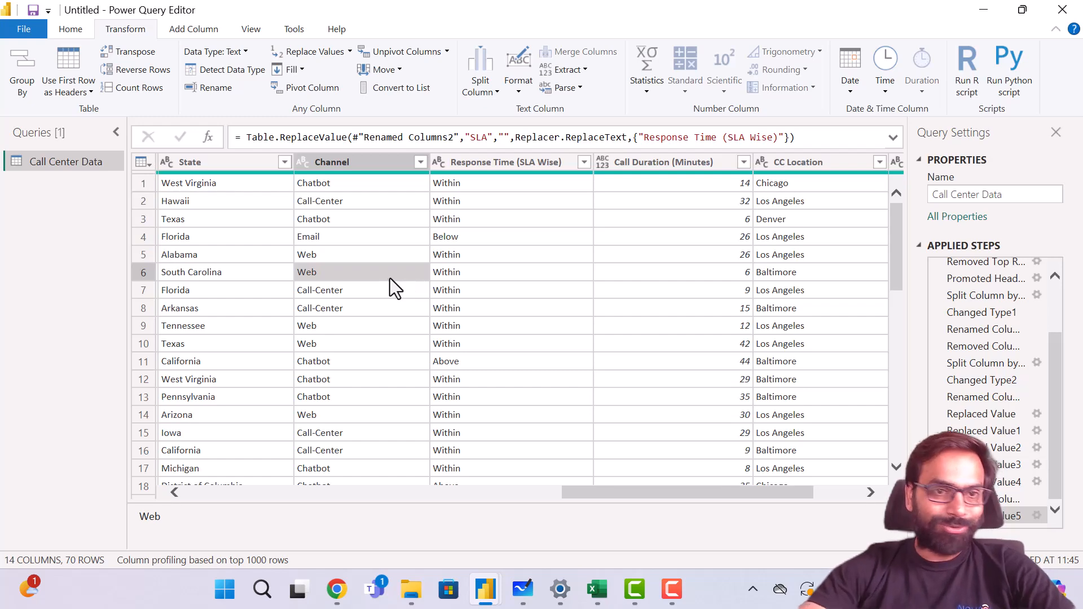
scroll(388, 278, "left", 10)
left_click(347, 236)
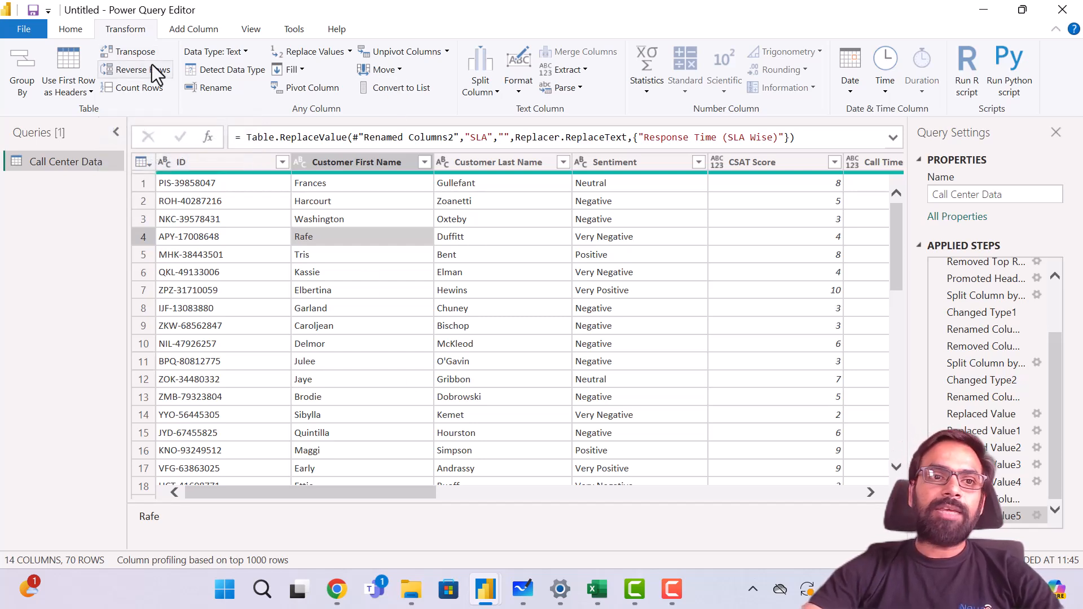
left_click(141, 52)
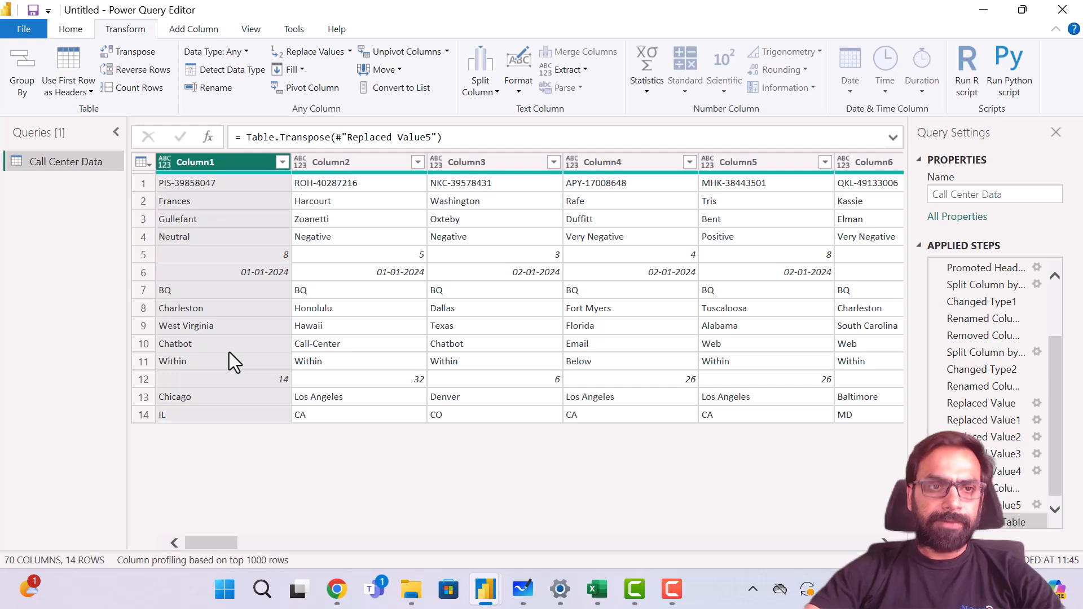
scroll(689, 270, "right", 10)
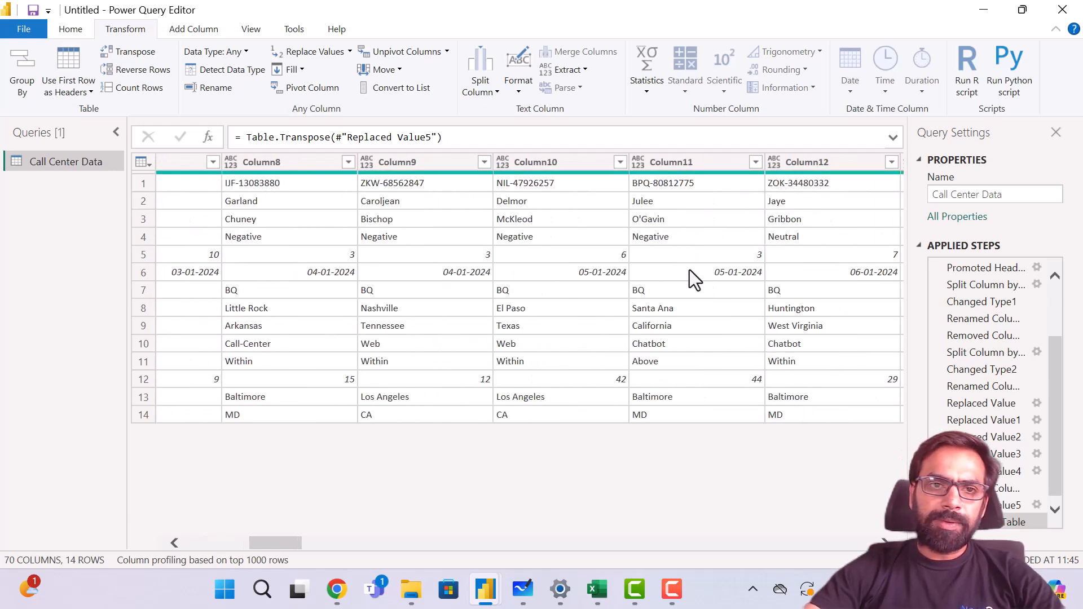
scroll(689, 270, "left", 10)
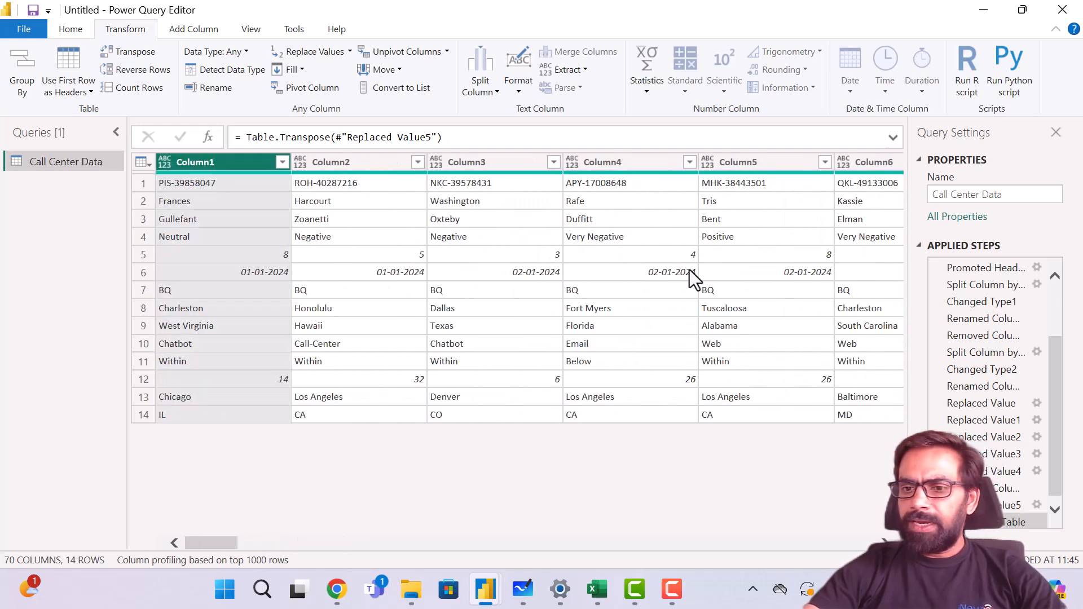
left_click(937, 522)
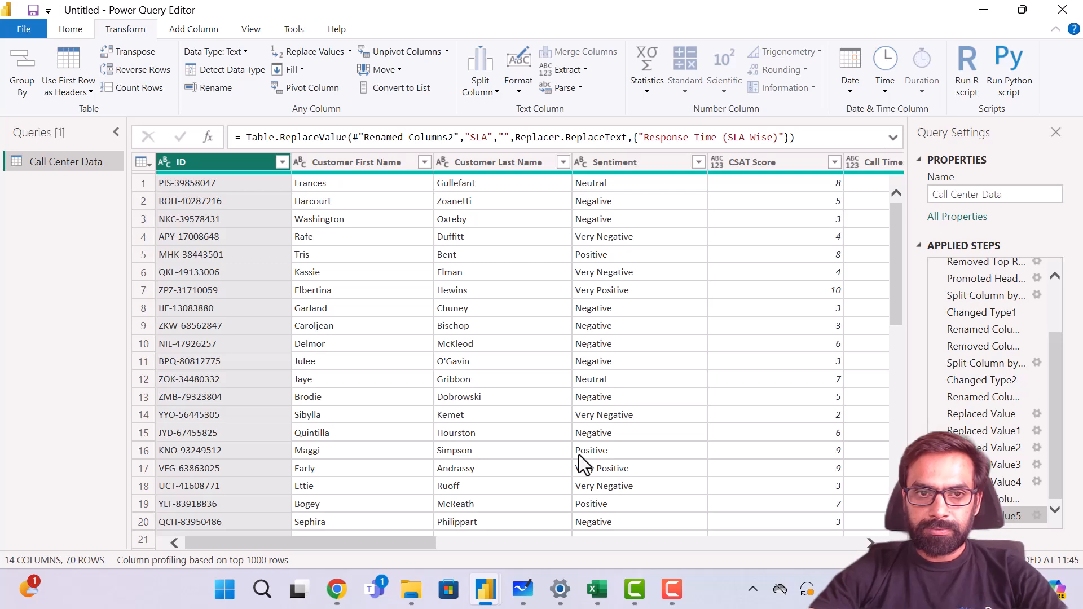
- Select the columns from ID through Channel together, and clear the selection
left_click(471, 428)
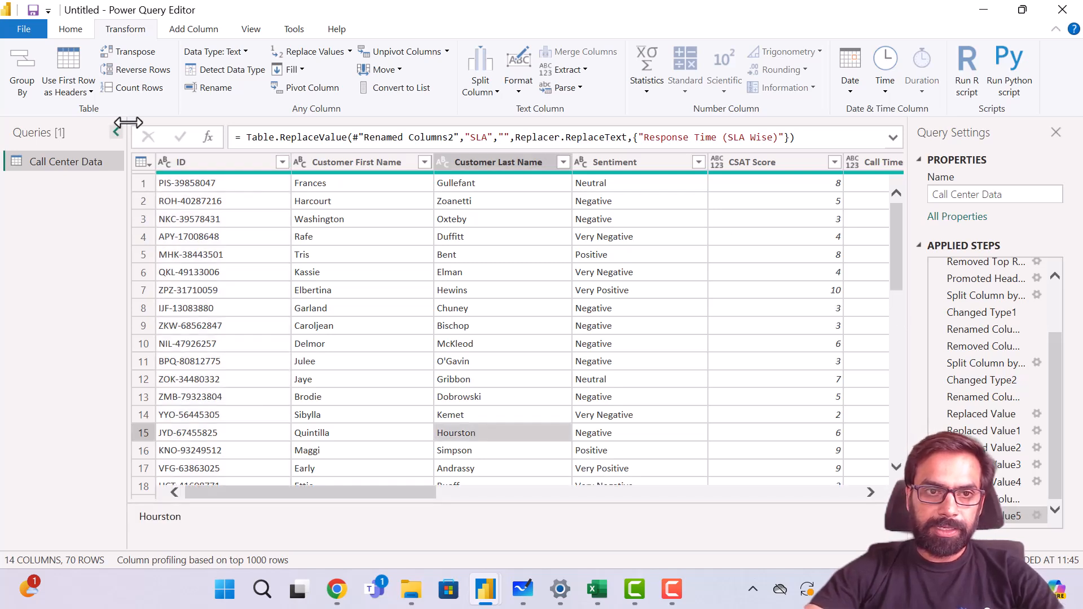
left_click(195, 162)
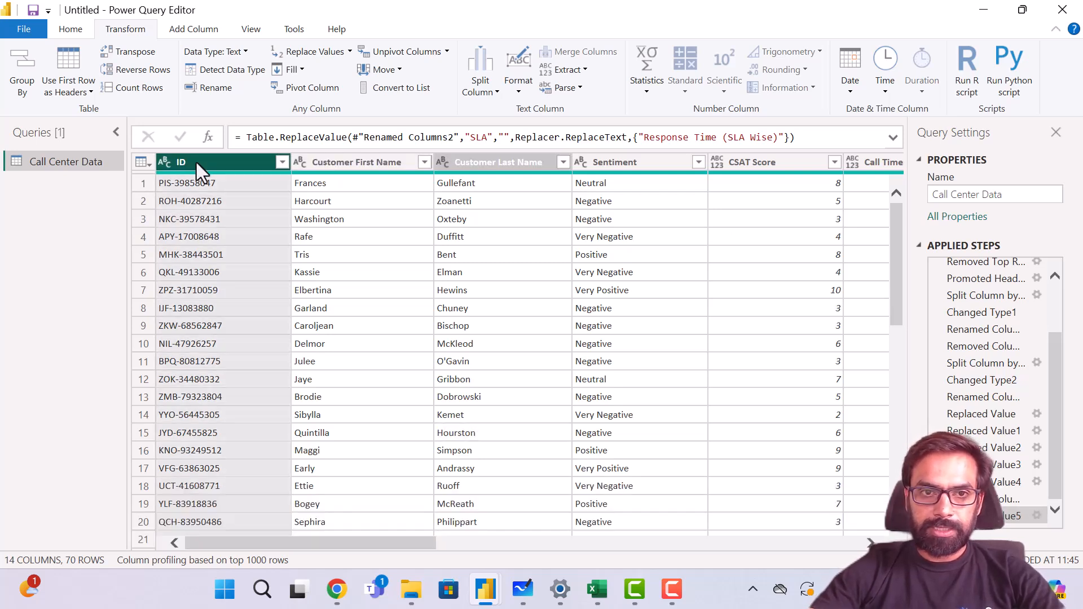
scroll(196, 162, "right", 5)
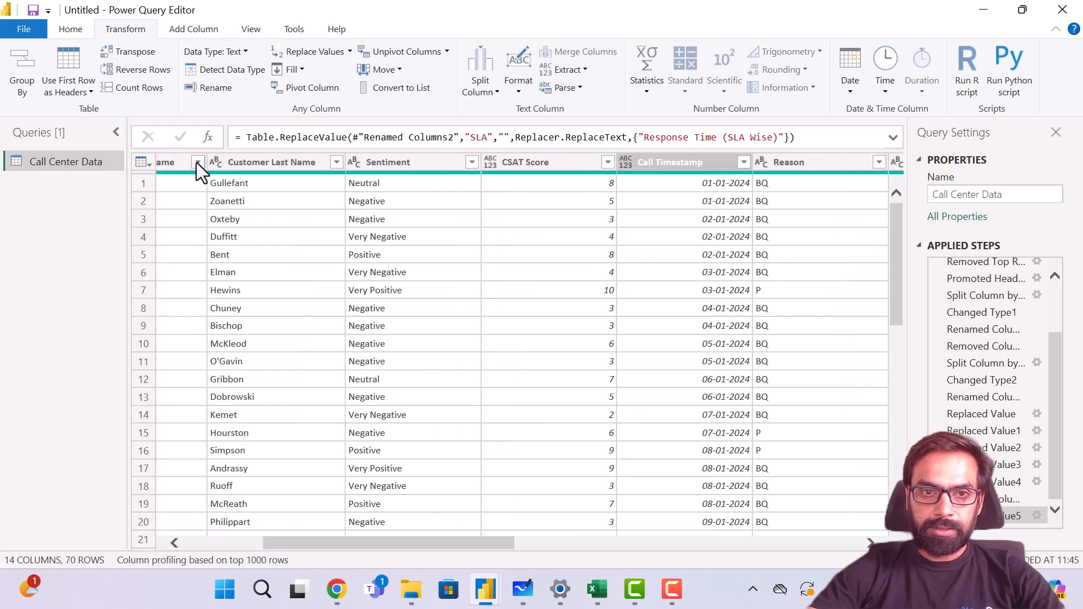
scroll(196, 163, "left", 5)
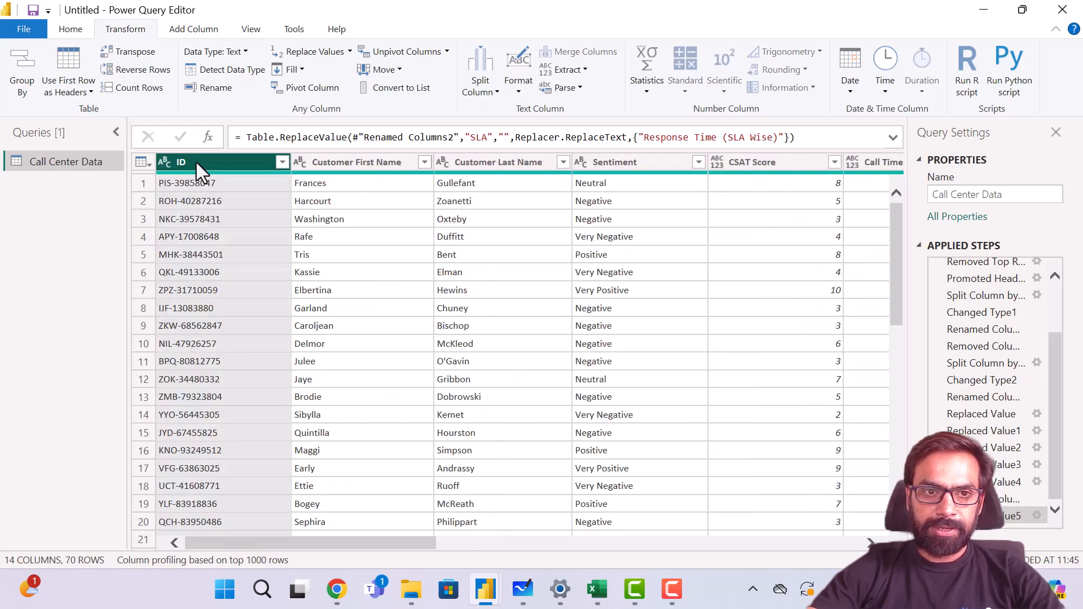
left_click(346, 159, "ctrl")
key("ctrl+Right")
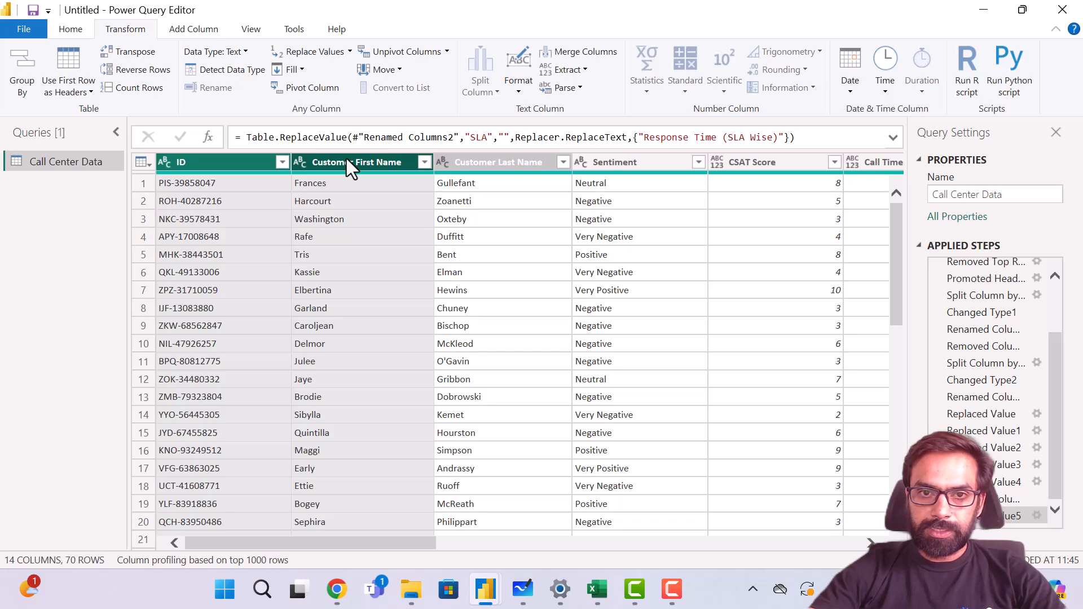
left_click(479, 162, "ctrl")
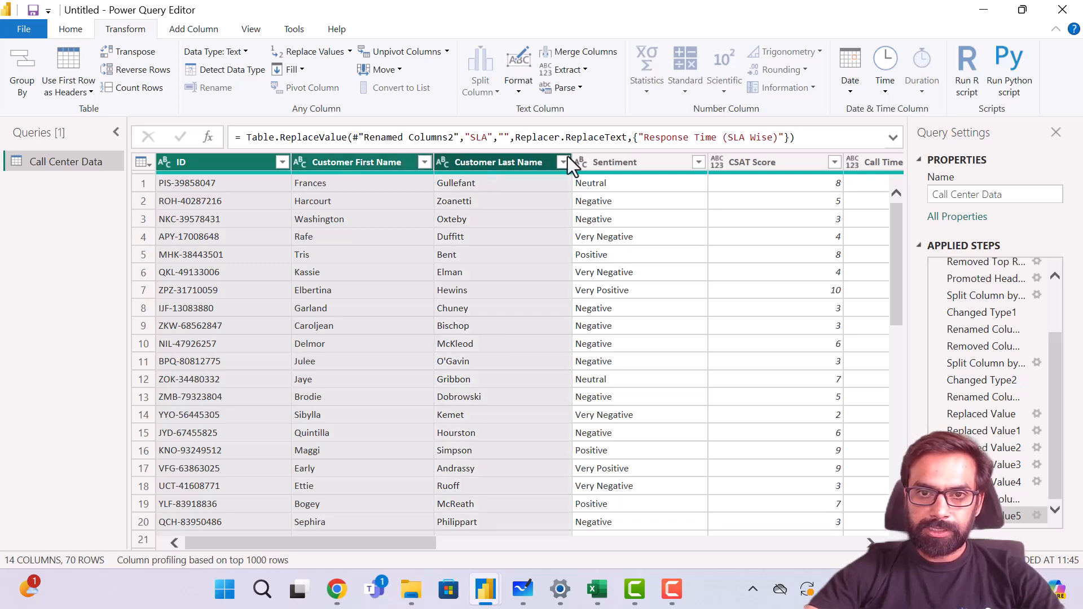
left_click(602, 164, "ctrl")
left_click(745, 160, "ctrl")
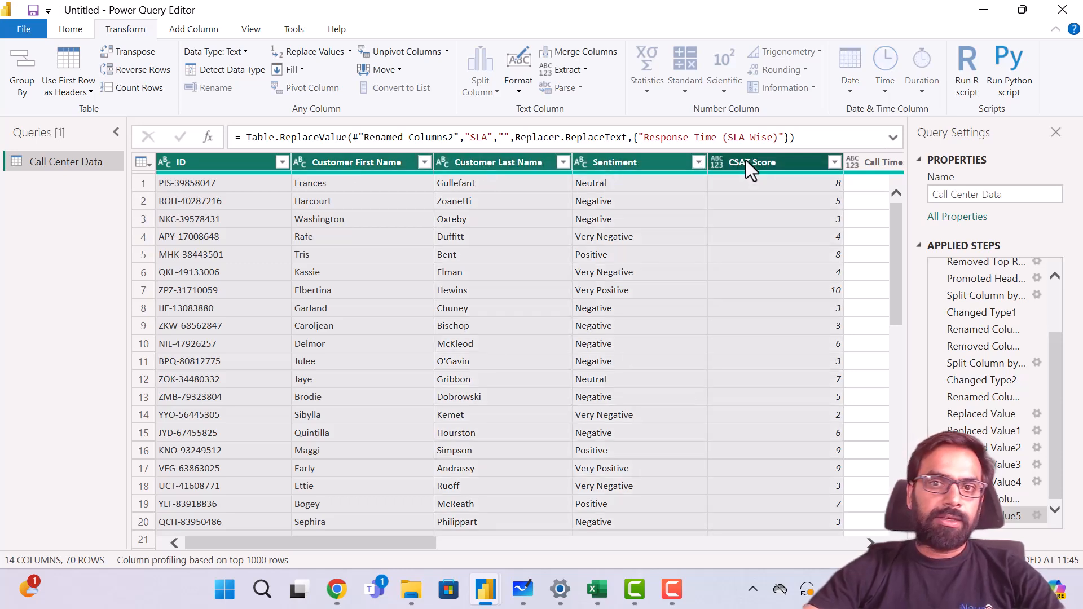
scroll(685, 283, "right", 5)
left_click(687, 167, "ctrl")
left_click(806, 164, "ctrl")
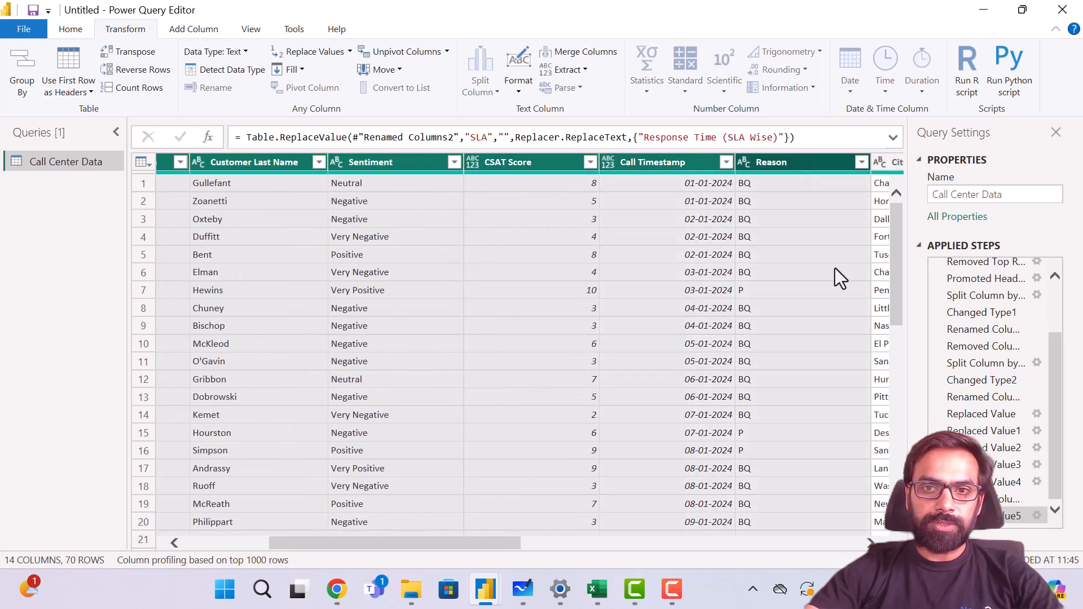
scroll(835, 268, "right", 5)
left_click(539, 164, "ctrl")
left_click(625, 159, "ctrl")
left_click(780, 165, "ctrl")
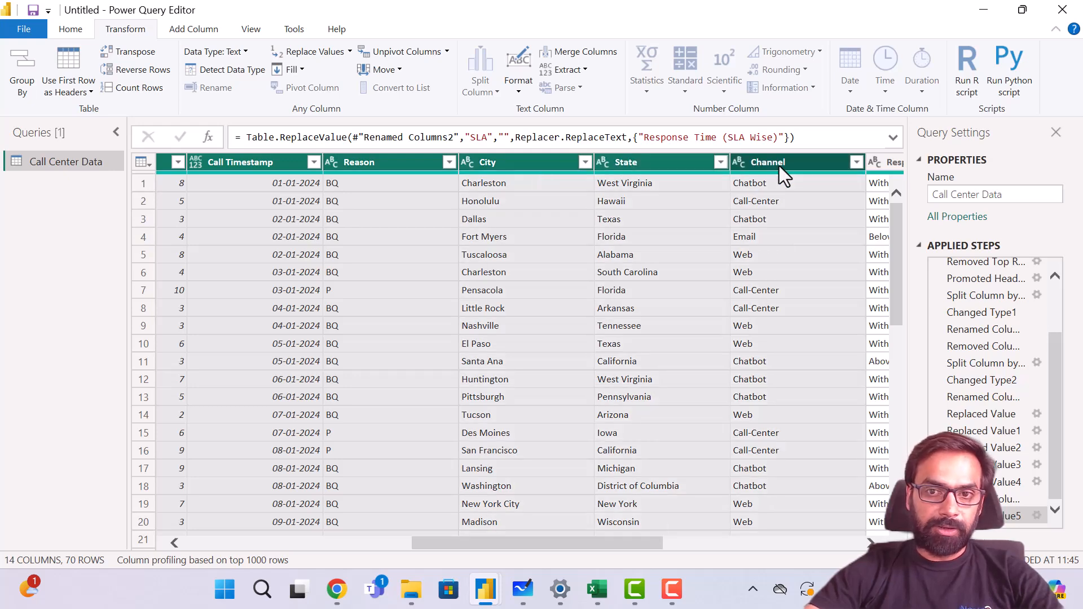
scroll(428, 326, "left", 8)
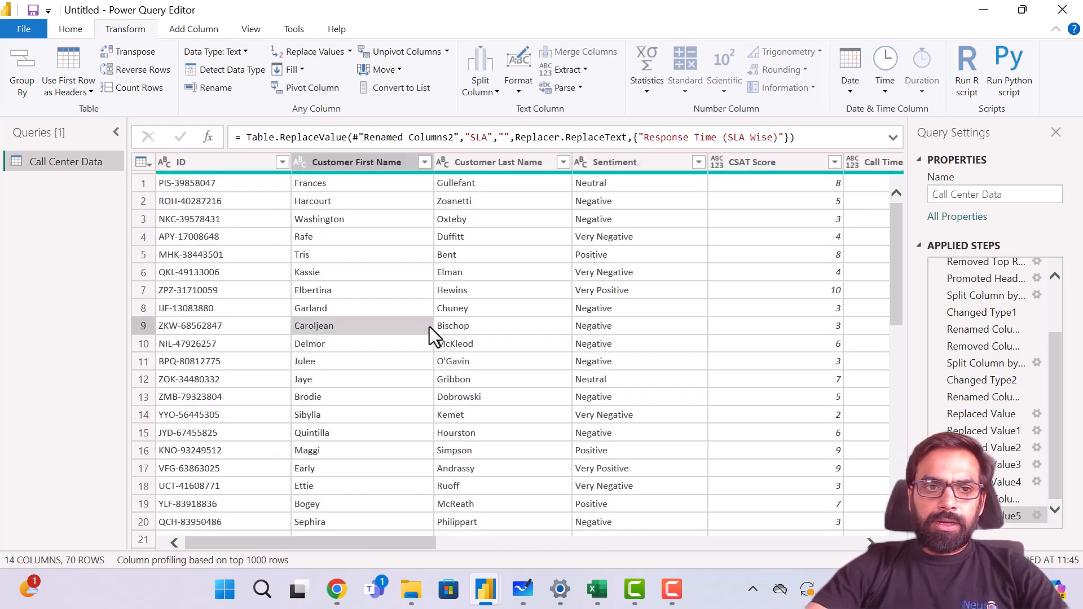
left_click(429, 327)
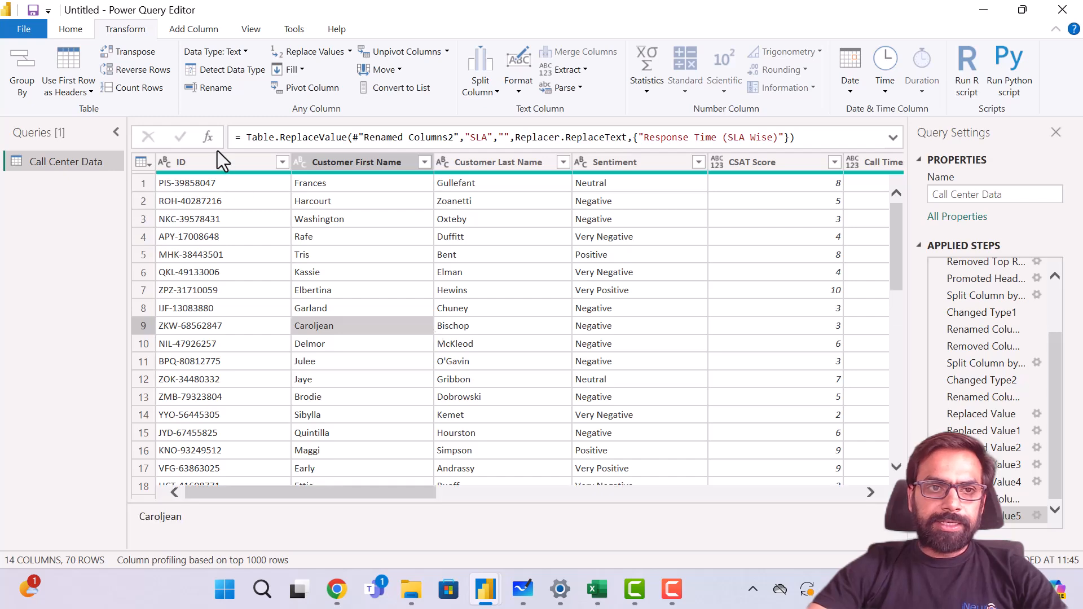
- Open the whole table's command menu to examine its options, and close it without choosing a command
left_click(178, 163)
left_click(146, 158)
left_click(145, 158)
left_click(146, 158)
left_click(414, 241)
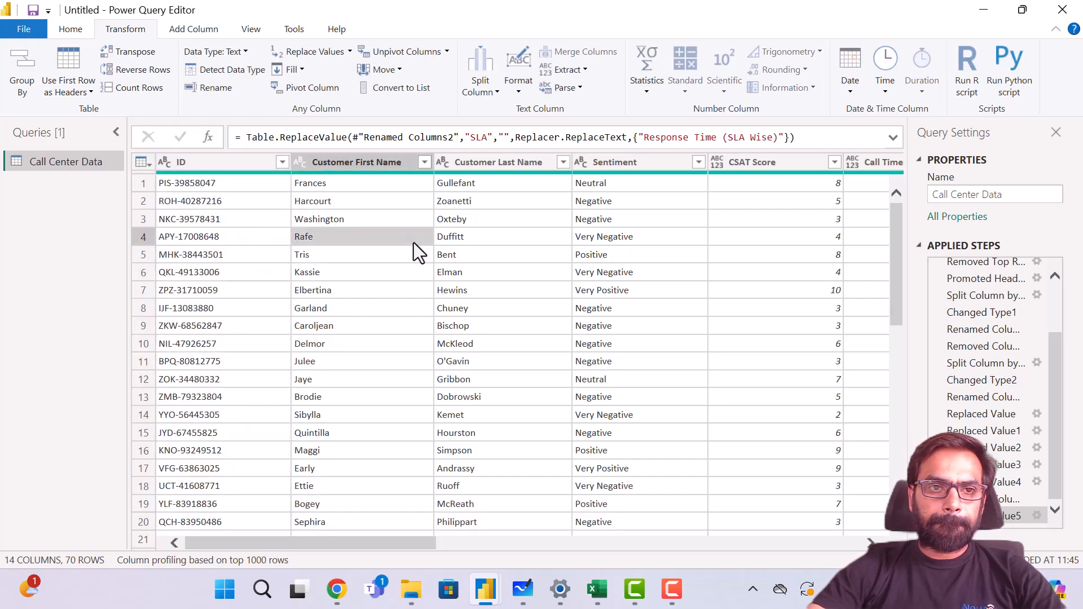
left_click(141, 166)
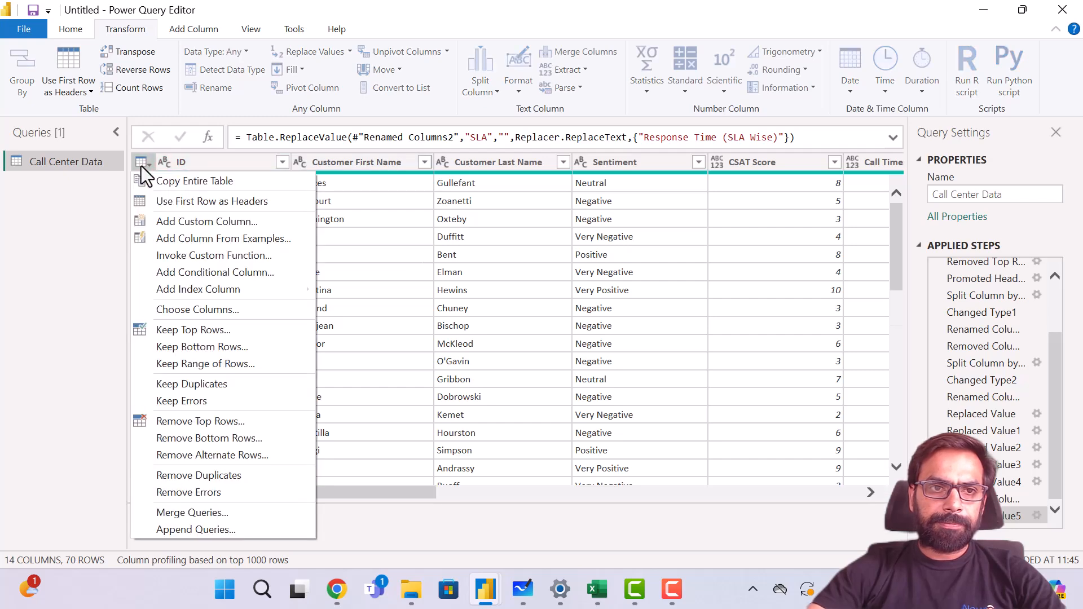
left_click(407, 256)
left_click(212, 186)
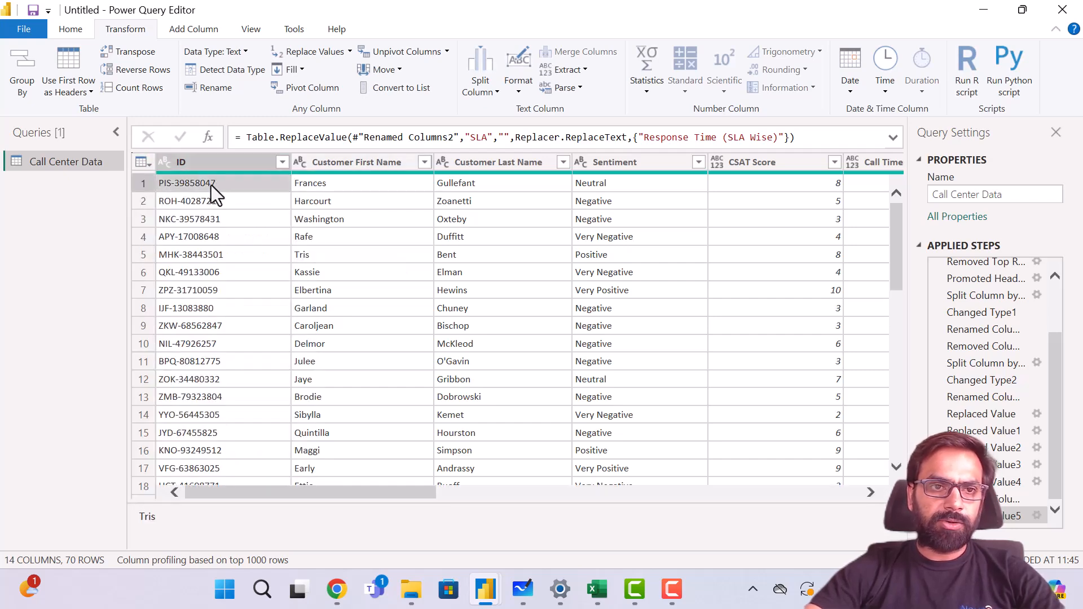
- Transpose the Call Center Data table again and move along row 5 to examine the resulting columns
left_click(135, 57)
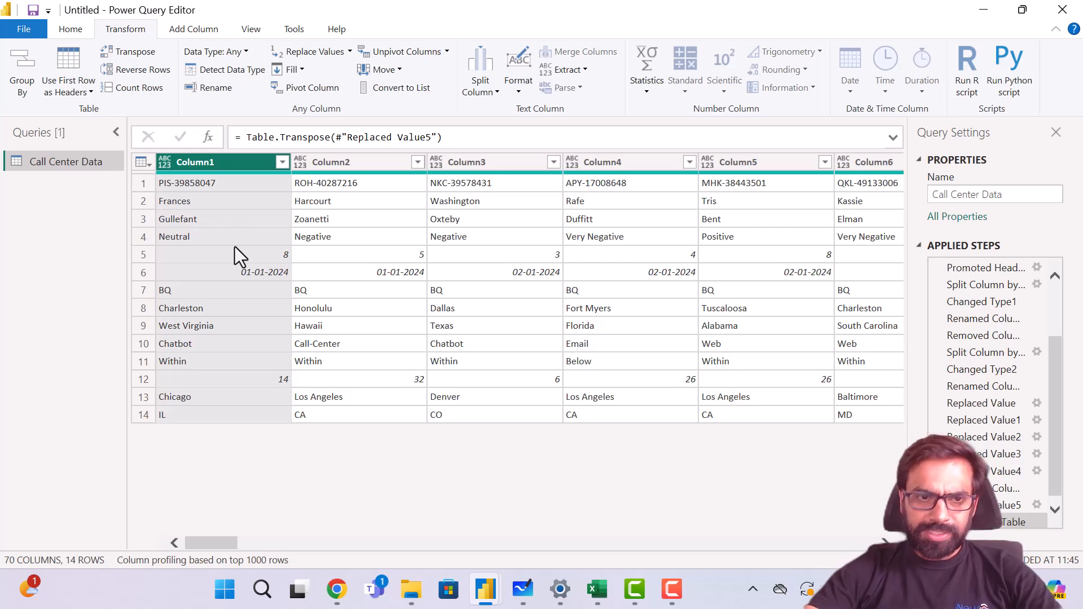
left_click(211, 248)
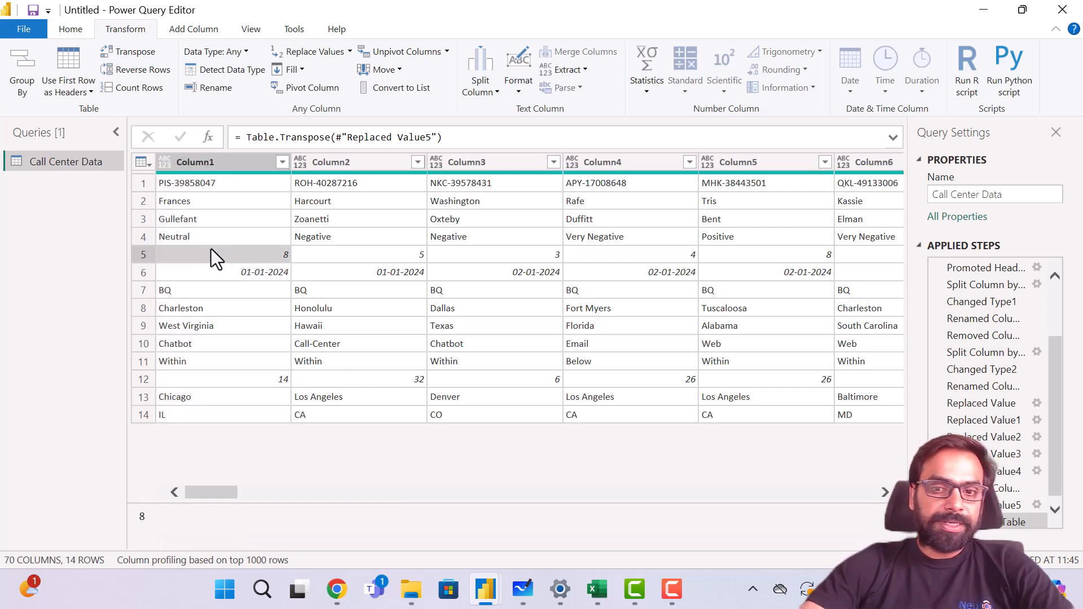
key("Right")
key("Right")
key("Right")
key("Right")
key("Right")
key("Right")
key("Right")
key("Right")
key("Right")
key("Right")
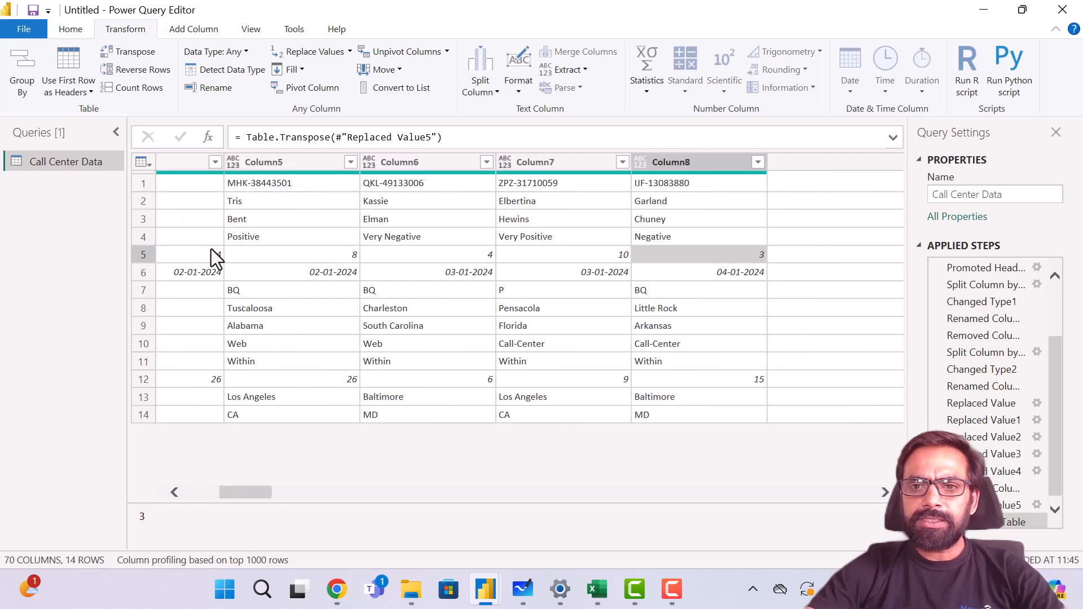
key("Right")
key("Right")
key("Right")
key("Right")
key("Right")
key("Right")
key("Right")
key("Right")
key("Right")
key("Right")
key("Right")
key("Right")
key("Right")
key("Right")
key("Right")
key("Right")
key("Right")
key("Right")
key("Right")
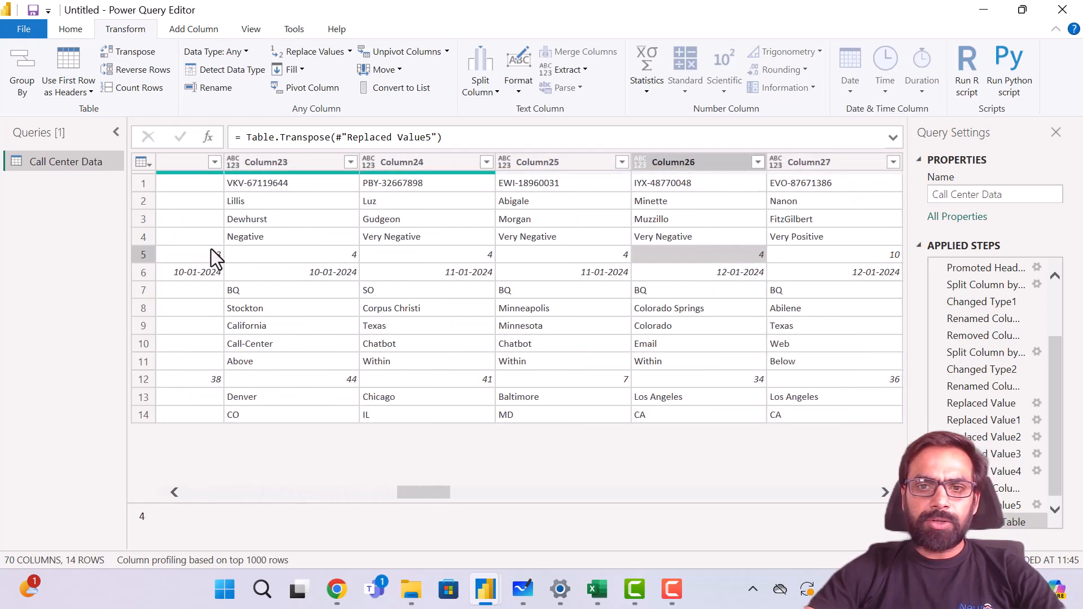
- Examine the transposed table along row 5 as far as Column43, and return to Column1
key("Right")
key("Right")
key("Right")
key("Right")
key("Right")
key("Right")
key("Right")
key("Right")
key("Right")
key("Right")
key("Right")
key("Right")
key("Right")
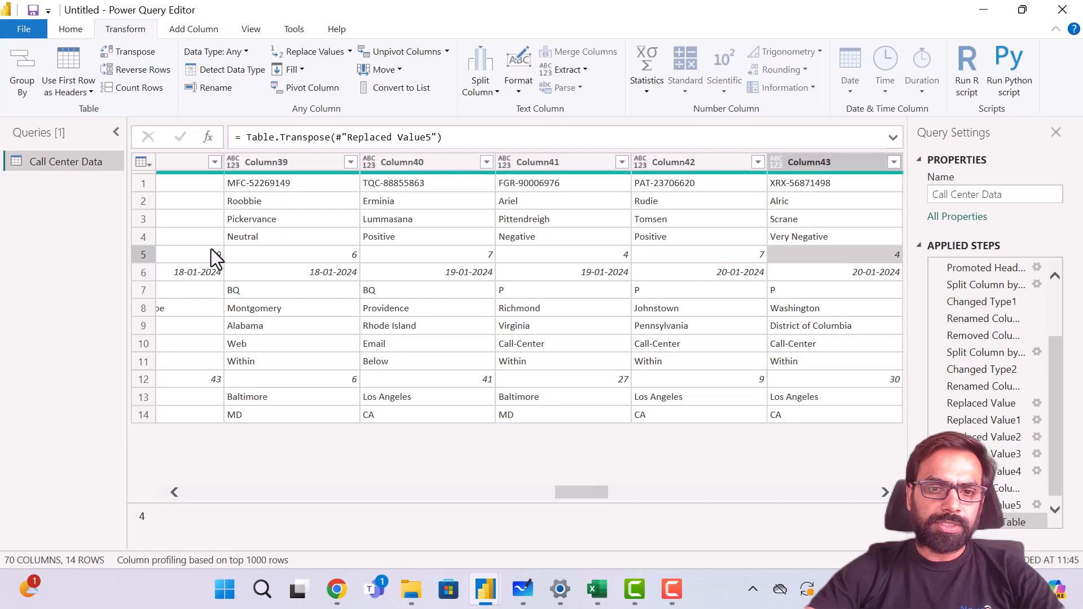
key("Left")
key("Left")
key("Left")
key("Left")
key("Left")
key("Left")
key("Left")
key("Left")
key("Left")
key("Left")
key("Left")
key("Left")
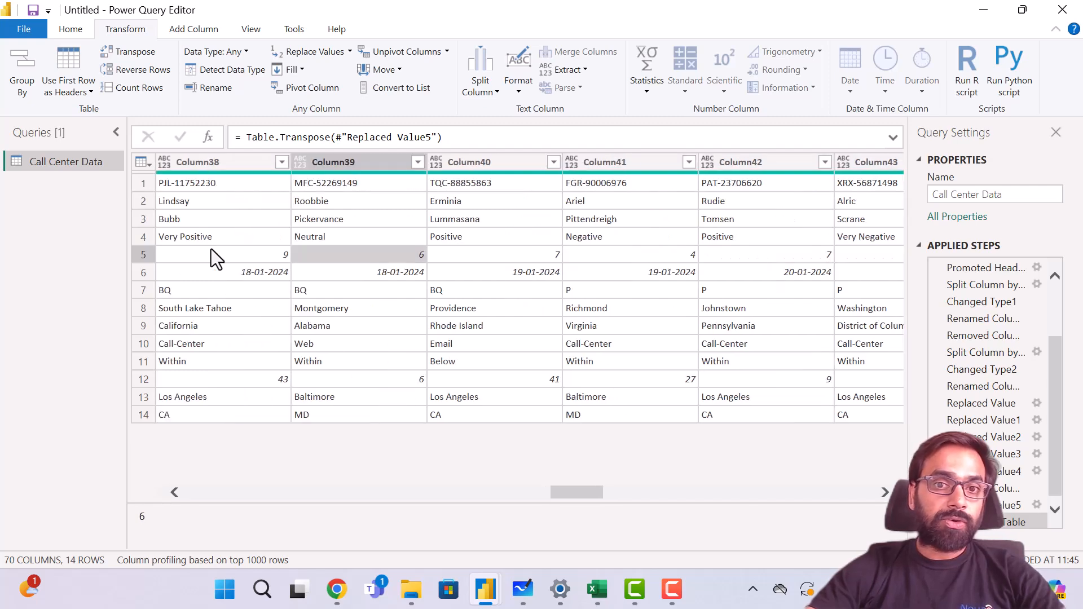
key("Left")
key("Left")
key("Left")
key("Left")
key("Left")
key("Left")
key("Left")
key("Left")
key("Left")
key("Left")
key("Left")
key("Left")
key("Left")
key("Left")
key("Left")
key("Left")
key("Left")
key("Left")
key("Left")
key("Left")
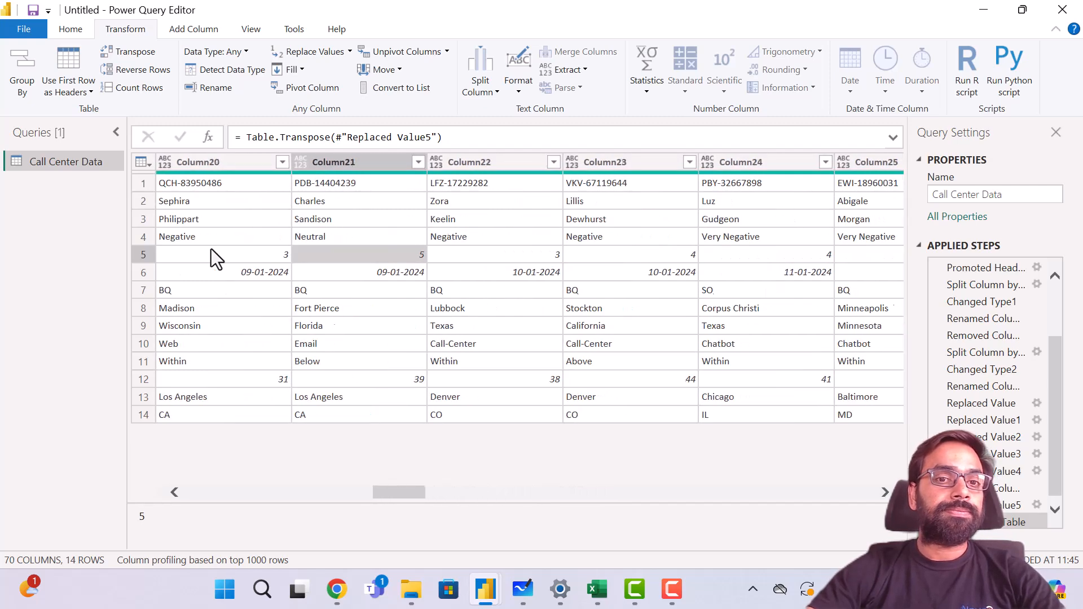
key("Left")
key("Left")
key("Left")
key("Left")
key("Left")
key("Left")
key("Left")
key("Left")
key("Left")
key("Left")
key("Left")
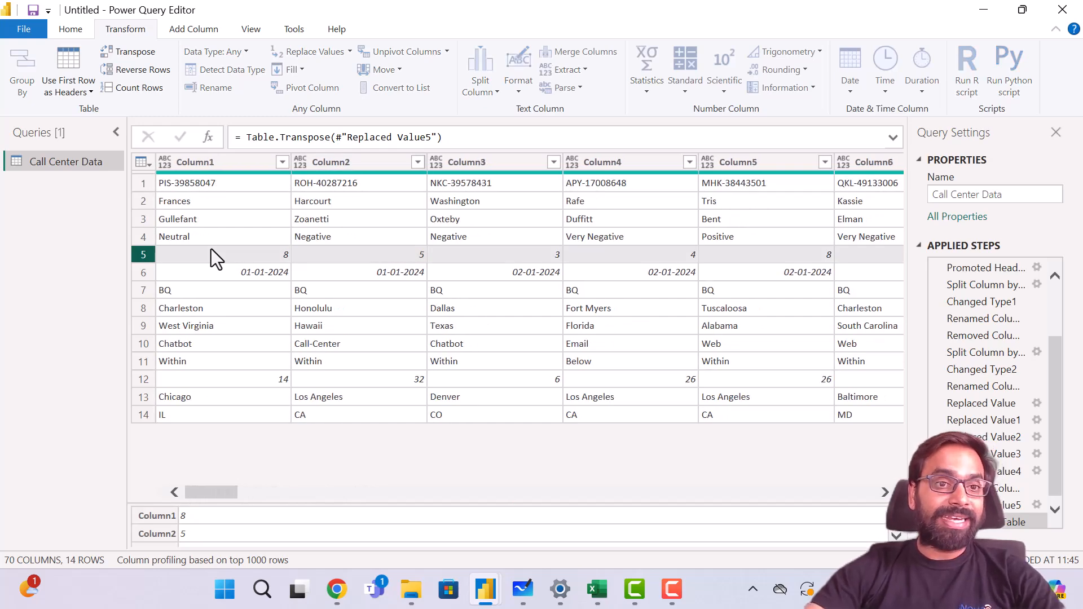
- Transpose the Call Center Data table back so its records run in rows, and reverse the row order twice
left_click(131, 52)
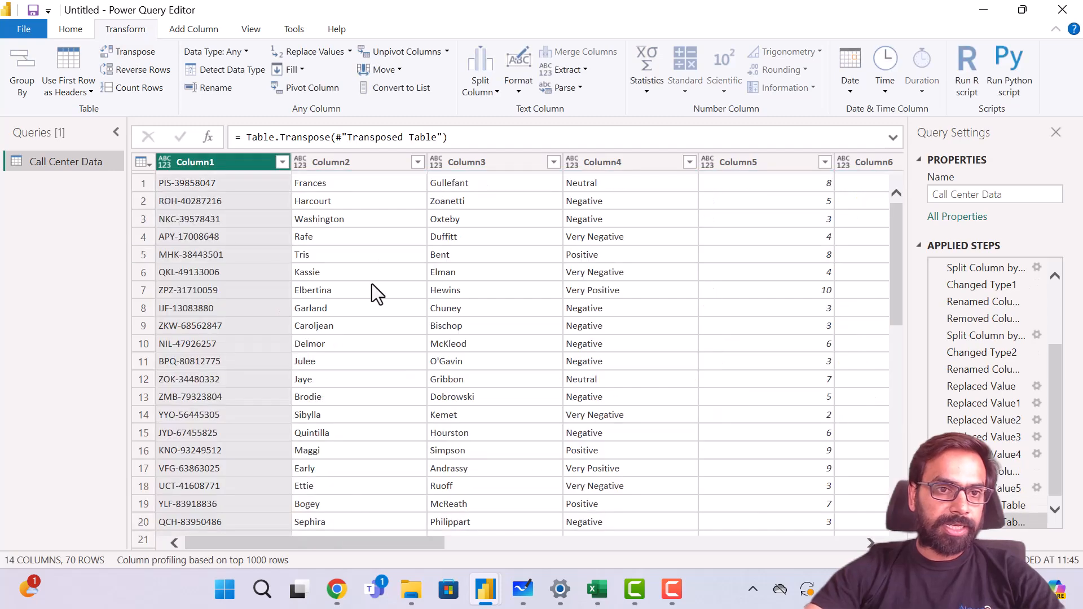
left_click(236, 236)
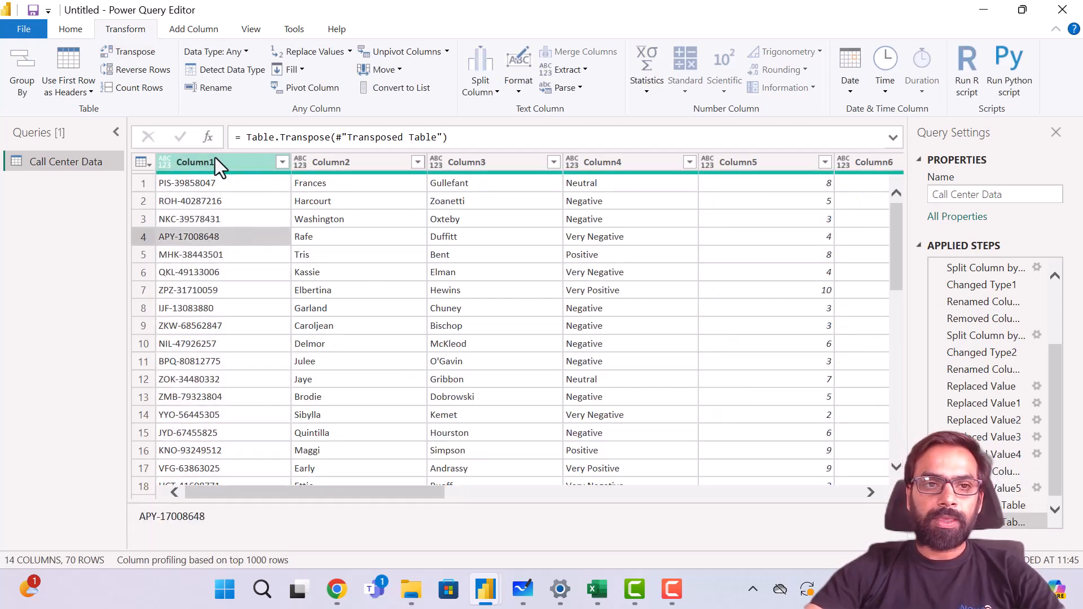
left_click(154, 75)
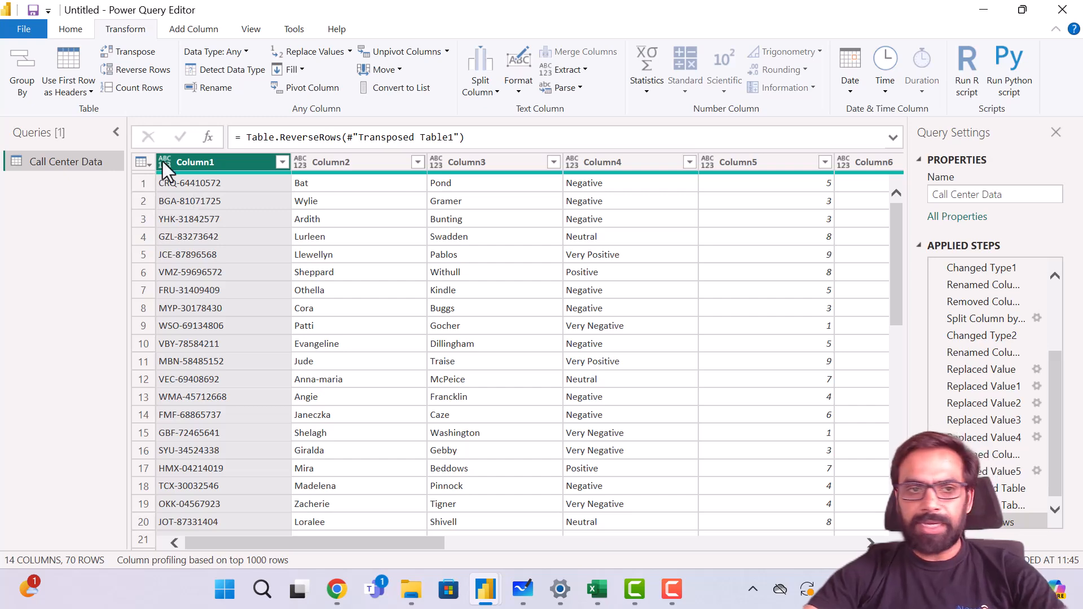
left_click(125, 67)
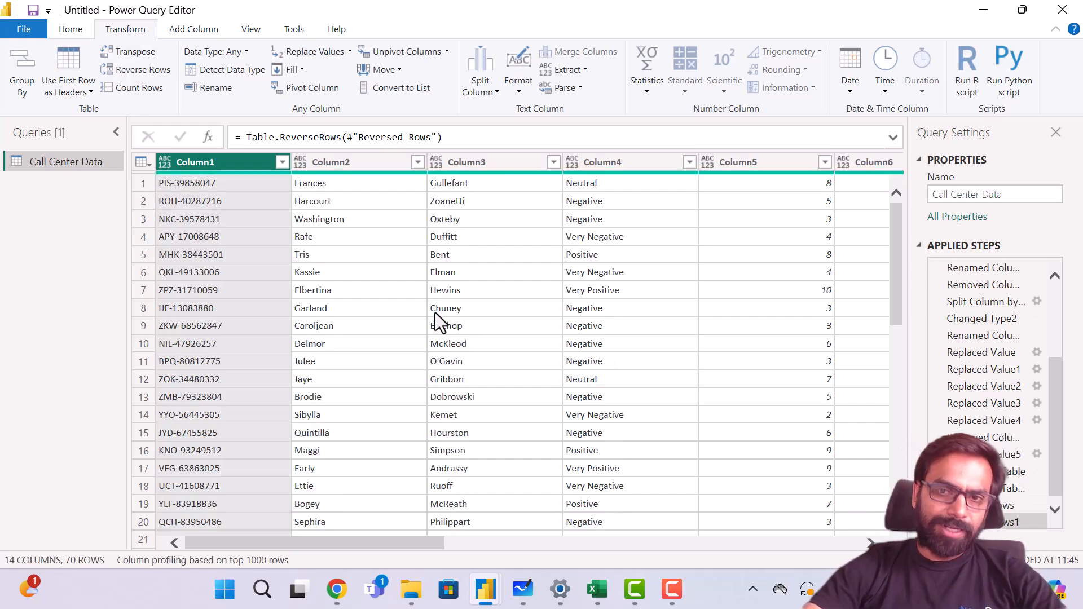
left_click(273, 244)
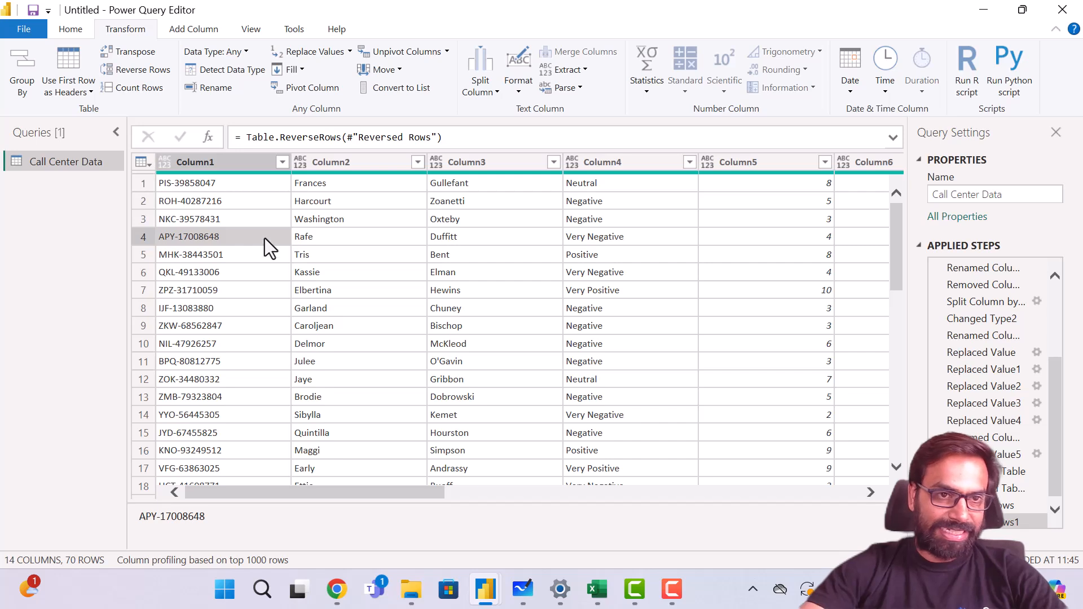
- Count the table's rows, and return to the table at the Reversed Rows1 step
left_click(146, 96)
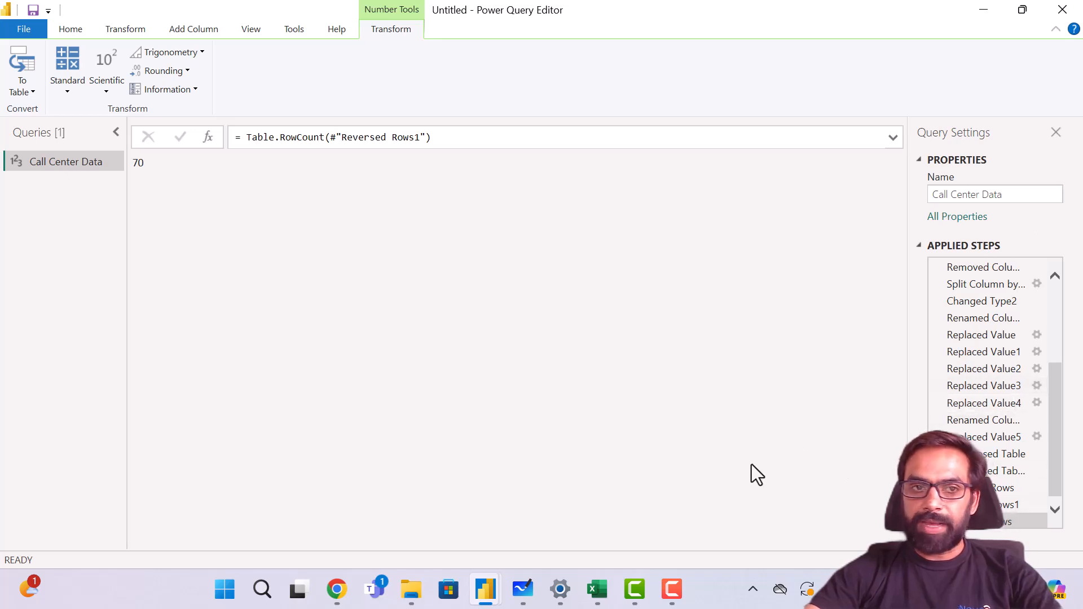
left_click(125, 30)
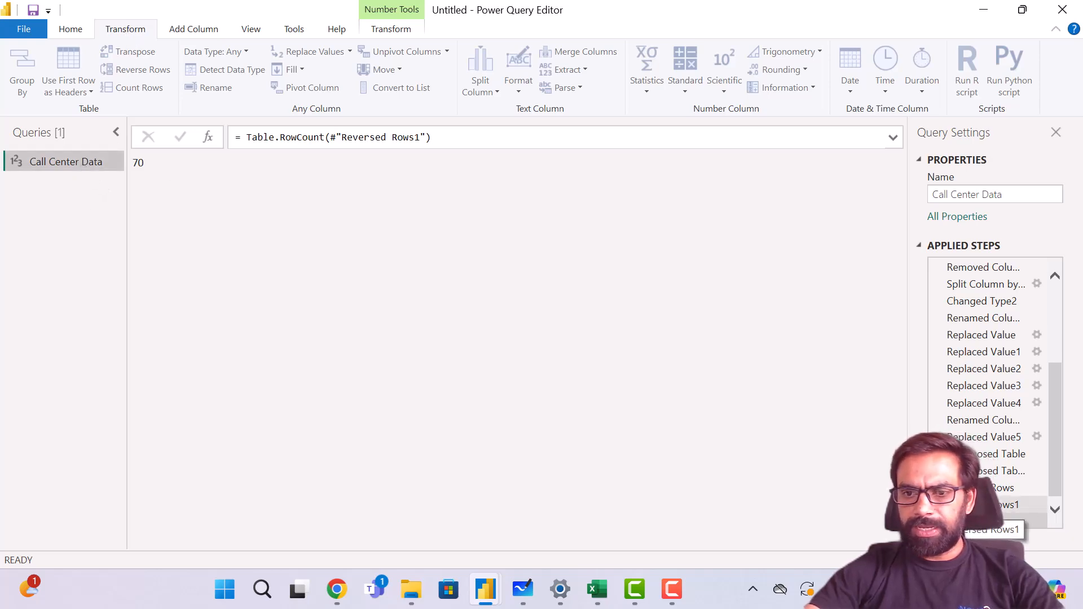
left_click(1022, 506)
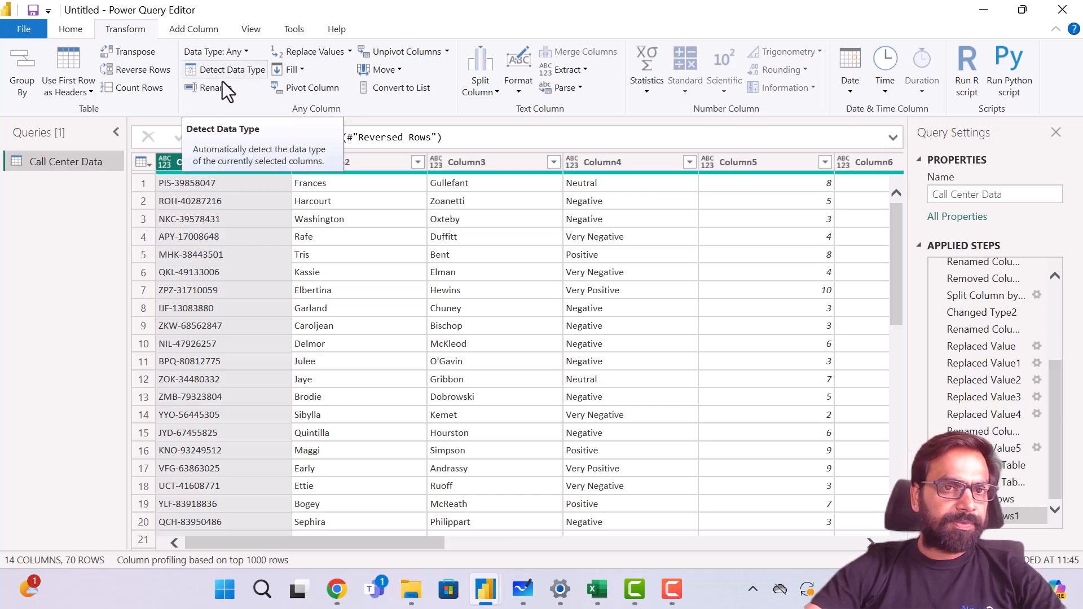
- Examine the Replace Values and Fill options for Column1, and close them without choosing a command
left_click(350, 50)
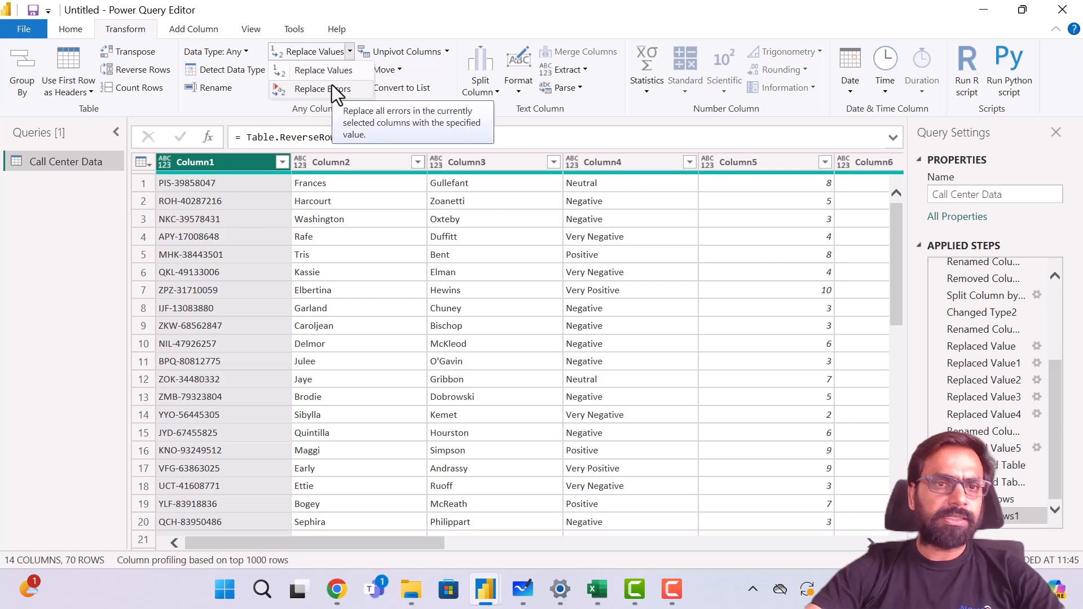
left_click(71, 30)
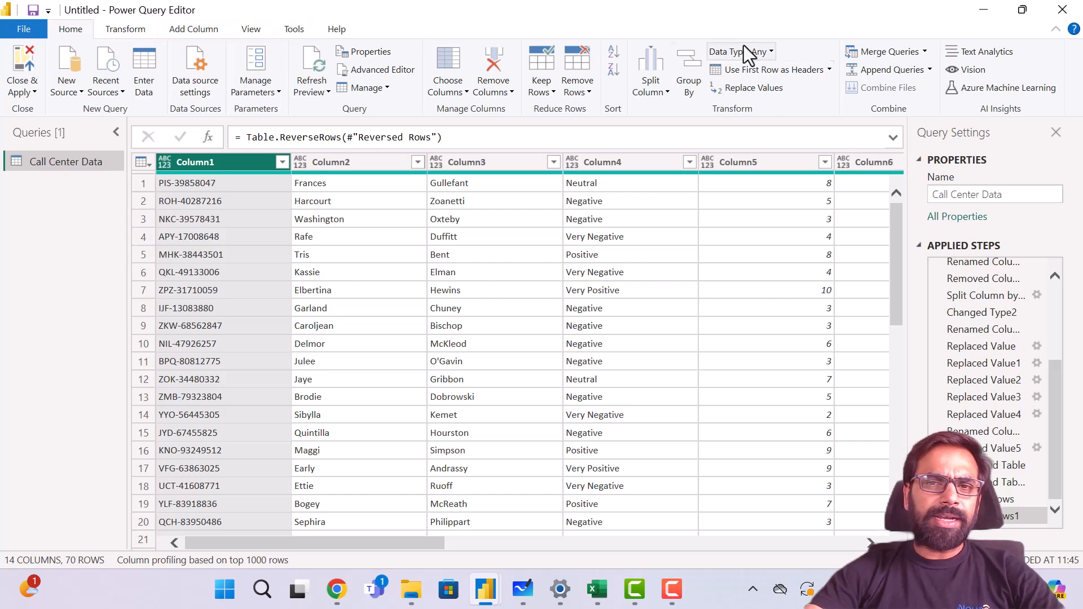
left_click(121, 29)
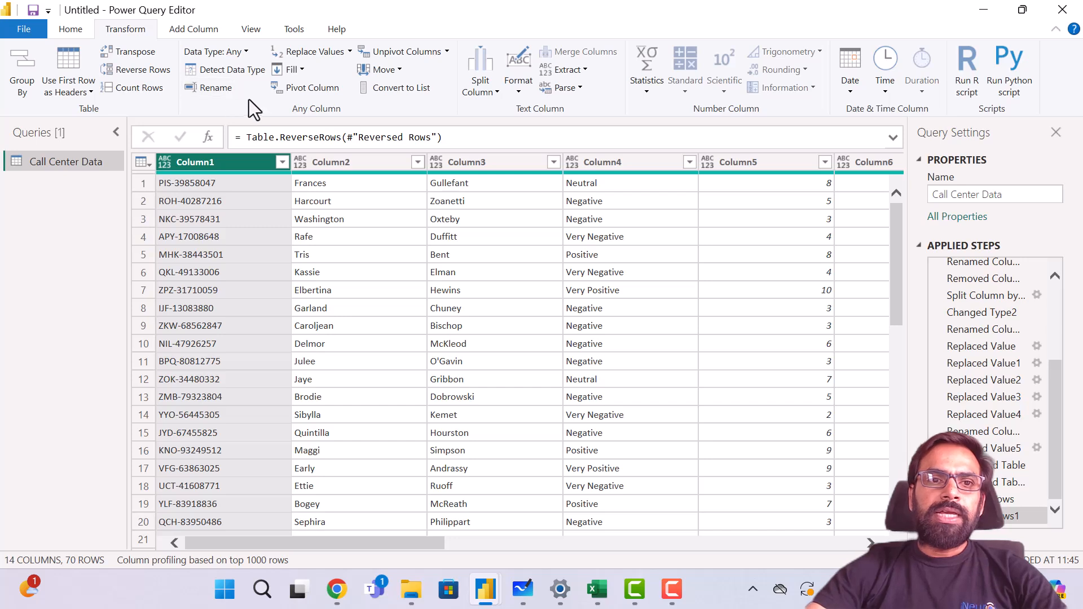
left_click(300, 72)
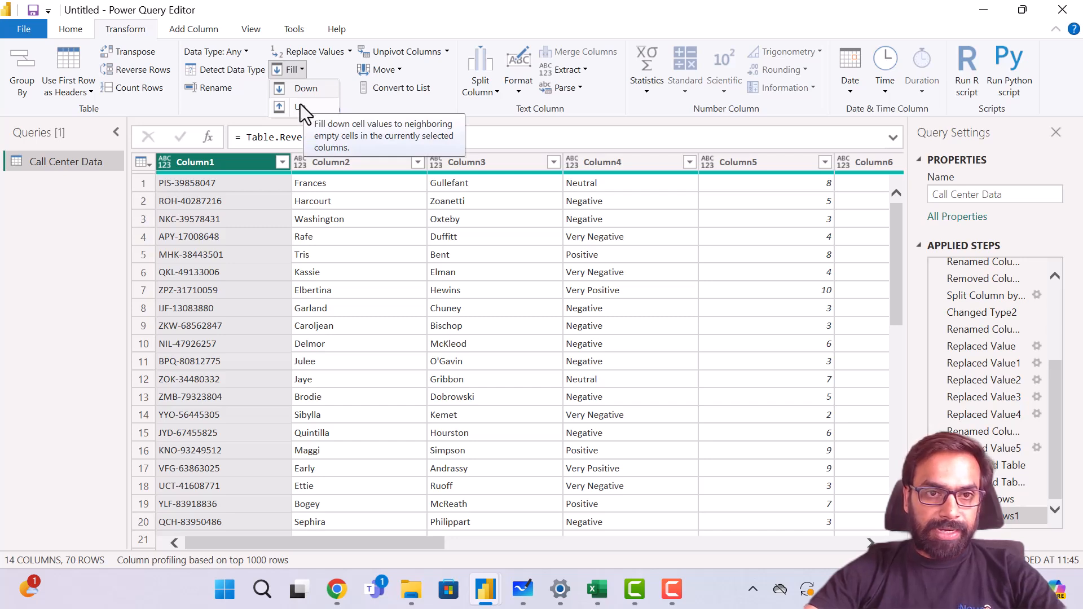
left_click(446, 305)
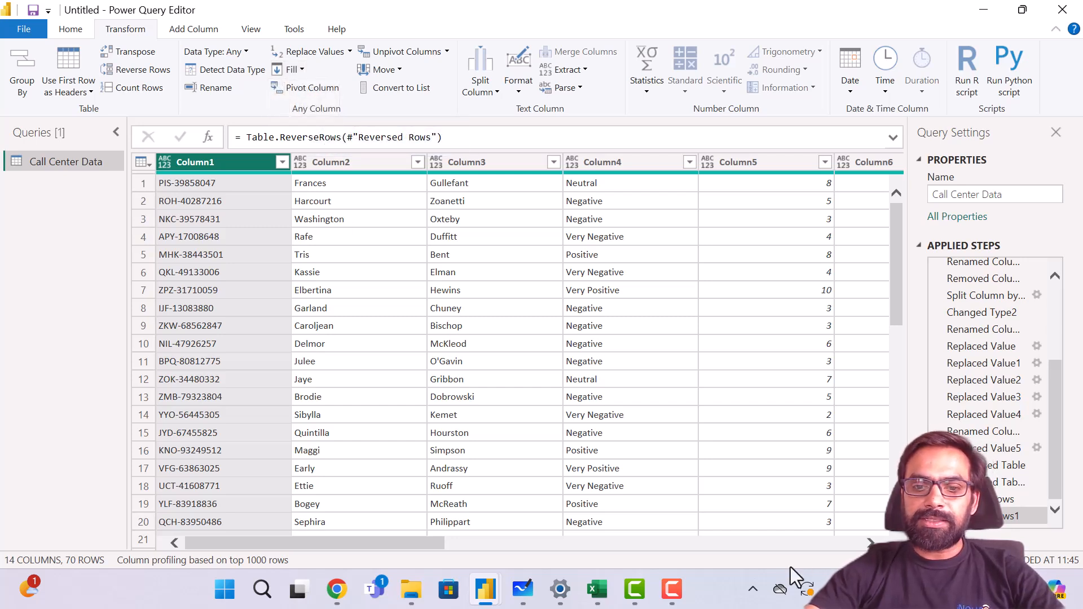
left_click(669, 594)
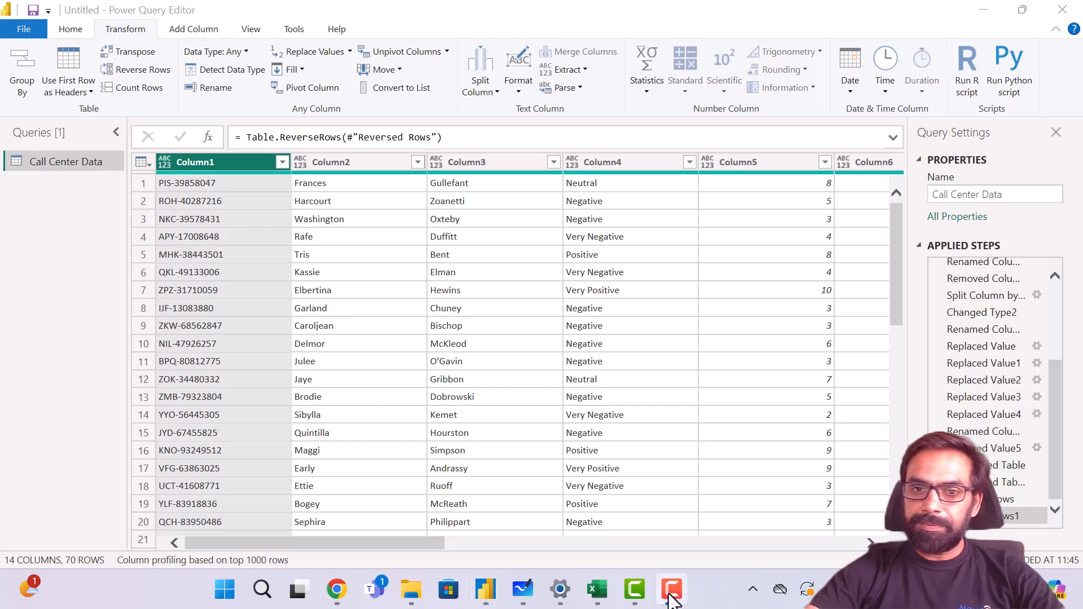
left_click(838, 257)
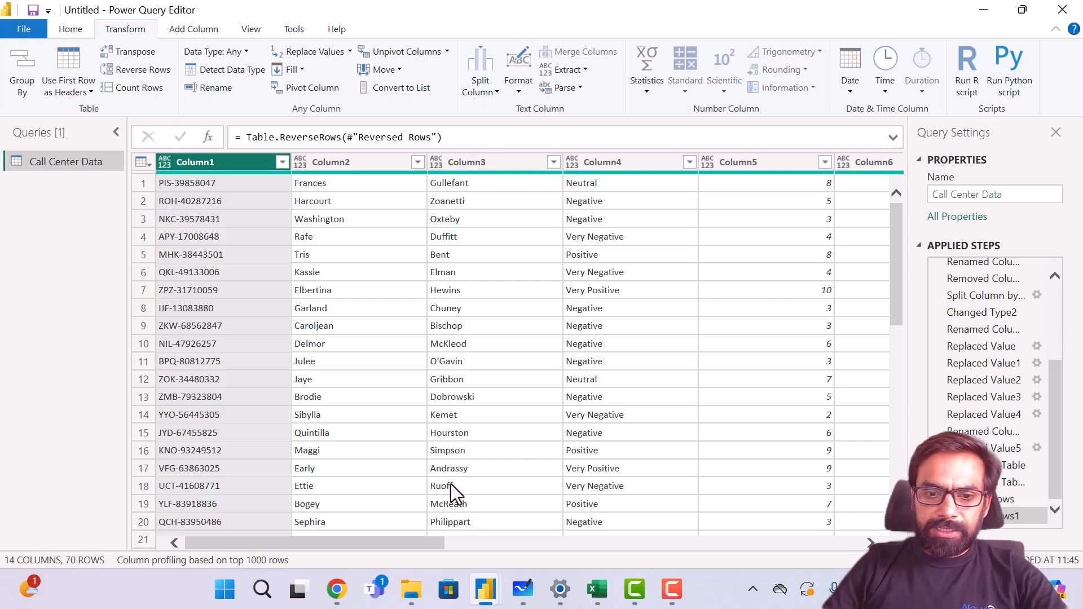
- Switch to Microsoft Whiteboard and handwrite 23, 36 and 43 beneath one another on a blank area with the black pen
left_click(523, 600)
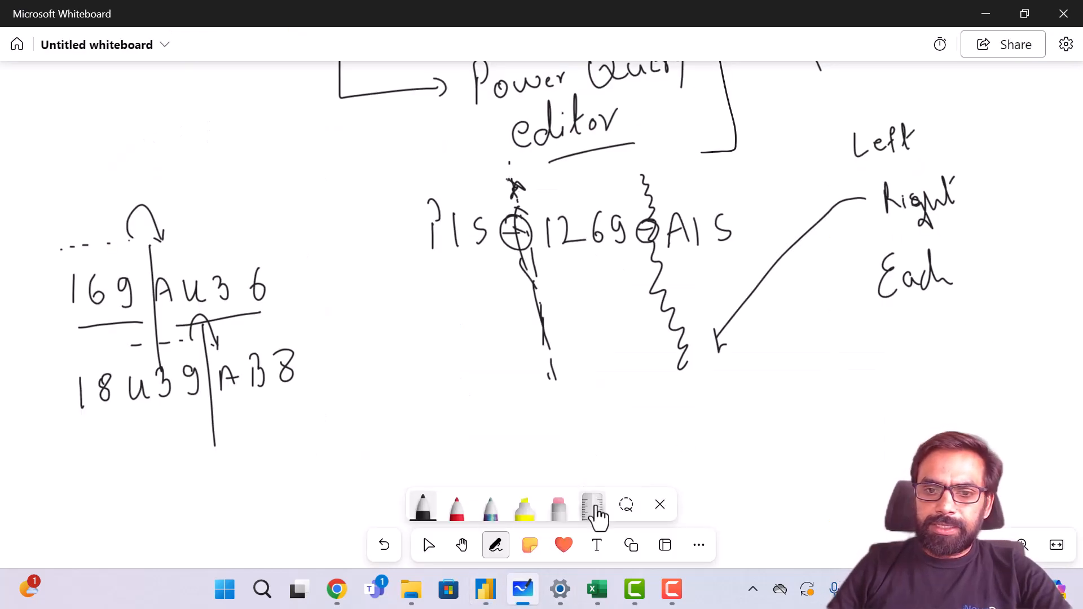
left_click(660, 504)
left_click_drag(818, 455, 817, 388)
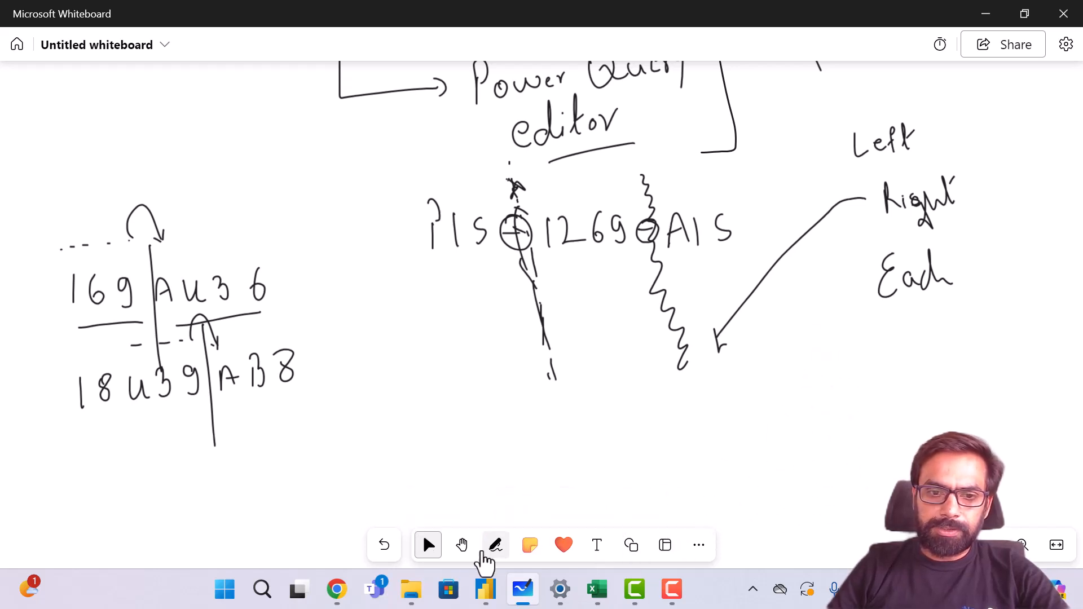
left_click(461, 545)
left_click_drag(915, 461, 887, 278)
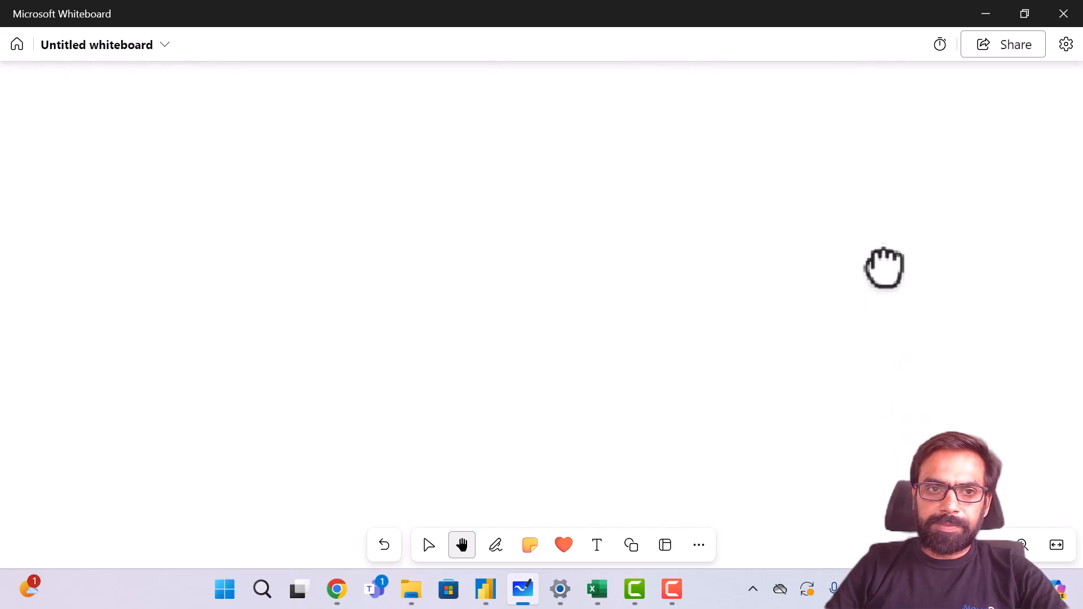
left_click(496, 545)
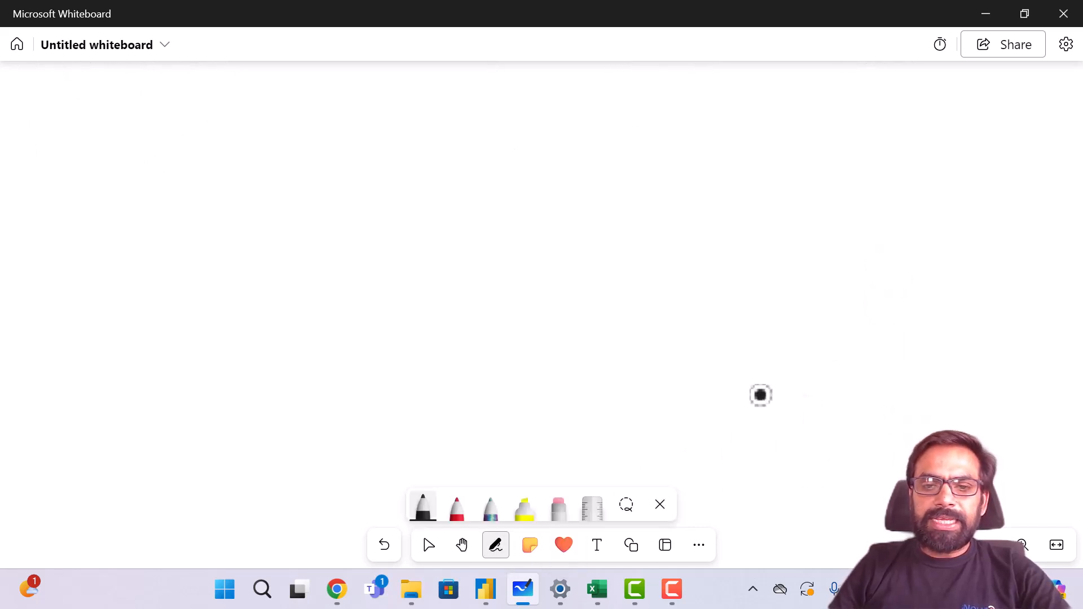
mouse_move(756, 92)
left_mouse_down()
mouse_move(746, 116)
mouse_move(769, 114)
mouse_move(749, 168)
mouse_move(776, 163)
mouse_move(763, 198)
mouse_move(767, 217)
mouse_move(780, 217)
left_mouse_up()
left_click(769, 149)
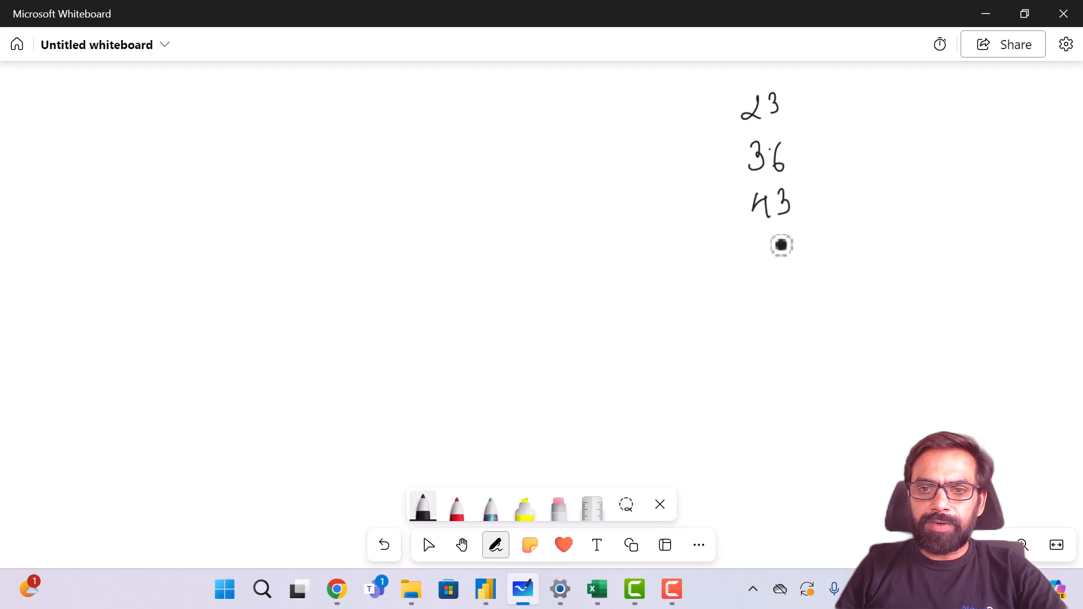
- Continue the handwritten column below a gap with 48, 69 and 34, and write 42 after a second gap
left_click_drag(766, 276, 777, 287)
mouse_move(773, 280)
left_mouse_down()
mouse_move(774, 297)
mouse_move(784, 293)
mouse_move(776, 346)
mouse_move(774, 337)
mouse_move(797, 348)
mouse_move(775, 402)
mouse_move(813, 387)
left_mouse_up()
left_click_drag(808, 375, 811, 405)
left_click_drag(785, 458, 793, 469)
mouse_move(792, 460)
left_mouse_down()
mouse_move(794, 479)
mouse_move(831, 468)
left_mouse_up()
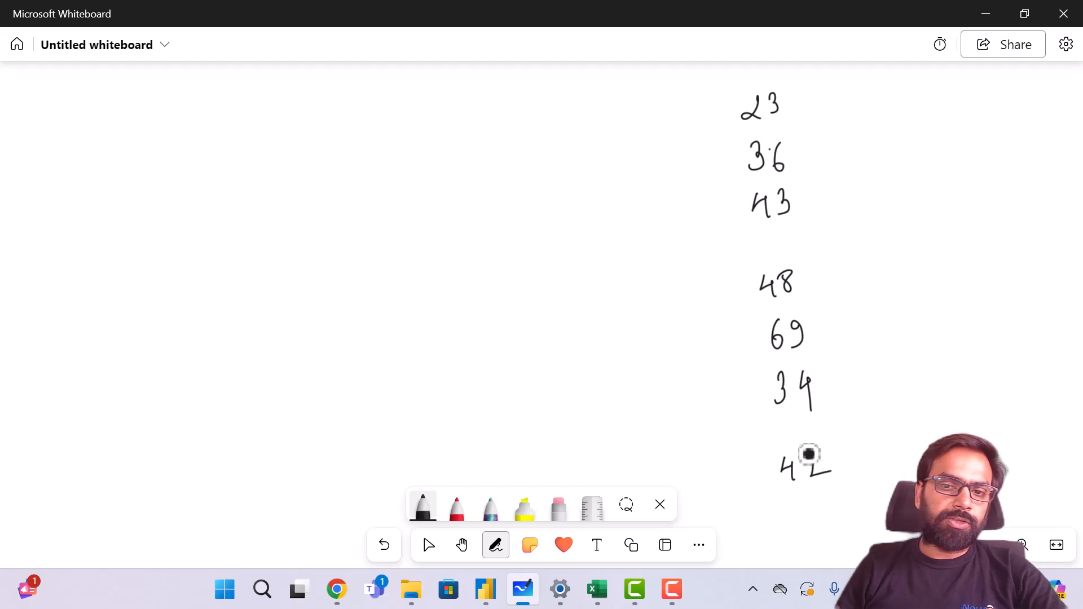
- Outline the two empty gaps in the number column, below 34 and below 43, with dotted ovals
left_click(816, 409)
left_click(802, 412)
left_click(791, 413)
left_click(778, 414)
left_click(769, 422)
left_click(767, 433)
left_click(781, 447)
left_click(789, 447)
left_click(798, 448)
left_click(809, 447)
left_click(820, 441)
left_click(827, 434)
left_click(830, 419)
left_click(823, 412)
left_click(791, 229)
left_click(781, 230)
left_click(760, 232)
left_click(744, 239)
left_click(740, 253)
left_click(747, 263)
left_click(759, 265)
left_click(774, 266)
left_click(787, 263)
left_click(801, 257)
left_click(810, 246)
left_click(805, 233)
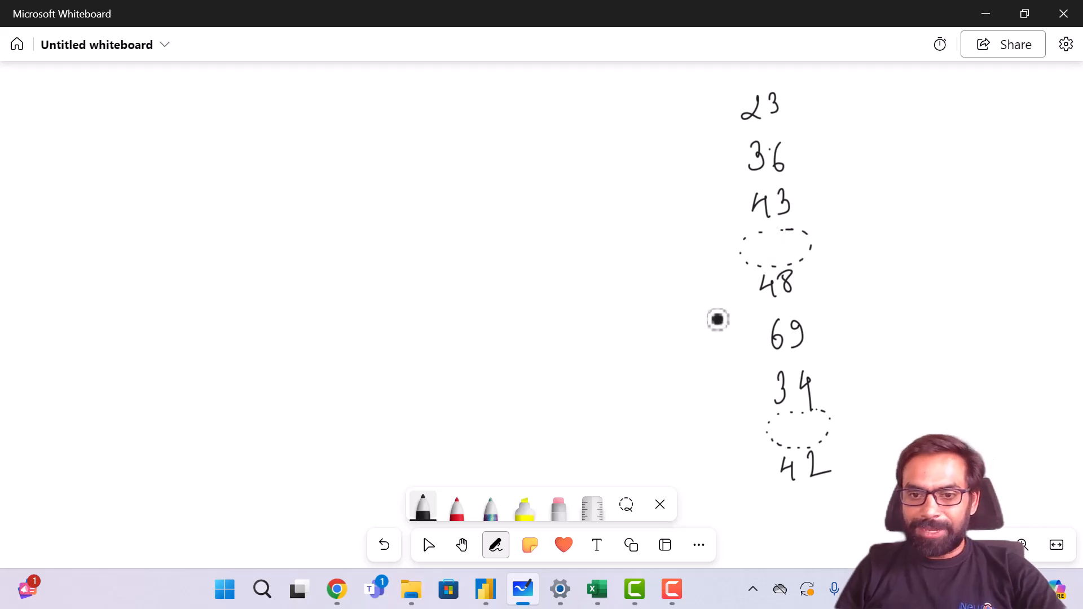
- Handwrite "fill down", draw a downward arrow beside 43, and fill the two outlined gaps with 43 and 34
mouse_move(519, 169)
left_mouse_down()
mouse_move(513, 191)
mouse_move(532, 183)
mouse_move(558, 212)
mouse_move(570, 192)
mouse_move(584, 204)
mouse_move(626, 196)
mouse_move(627, 209)
left_mouse_up()
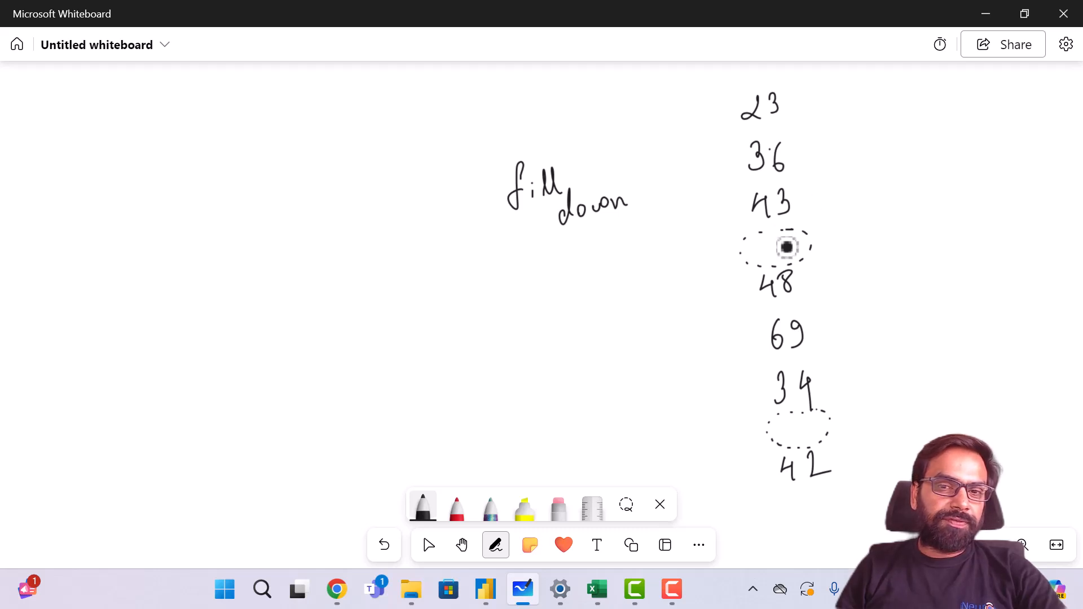
mouse_move(823, 199)
left_mouse_down()
mouse_move(828, 232)
mouse_move(843, 223)
left_mouse_up()
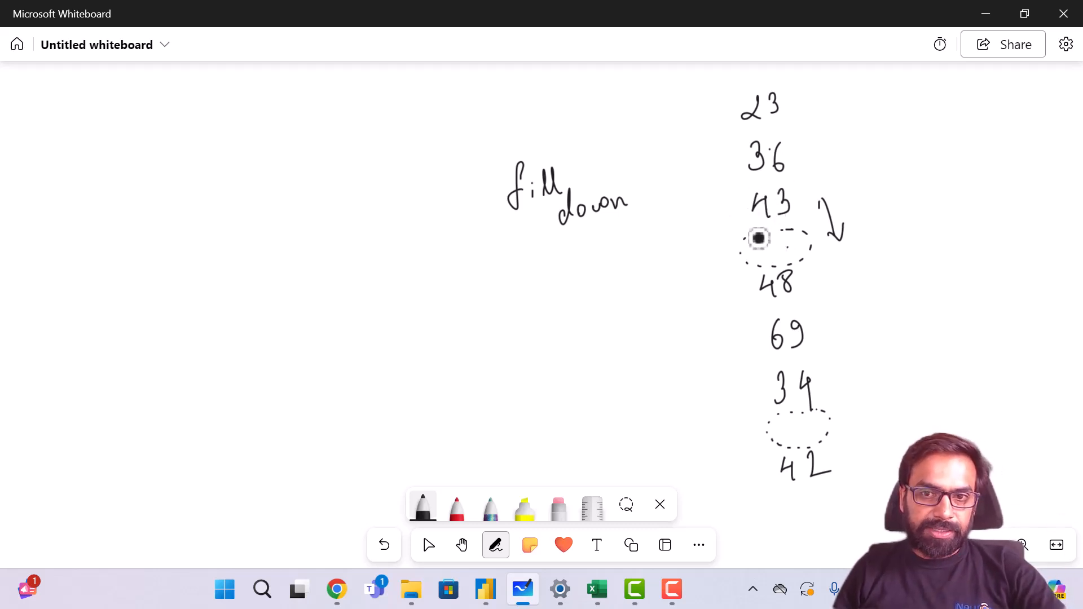
left_click_drag(761, 244, 791, 243)
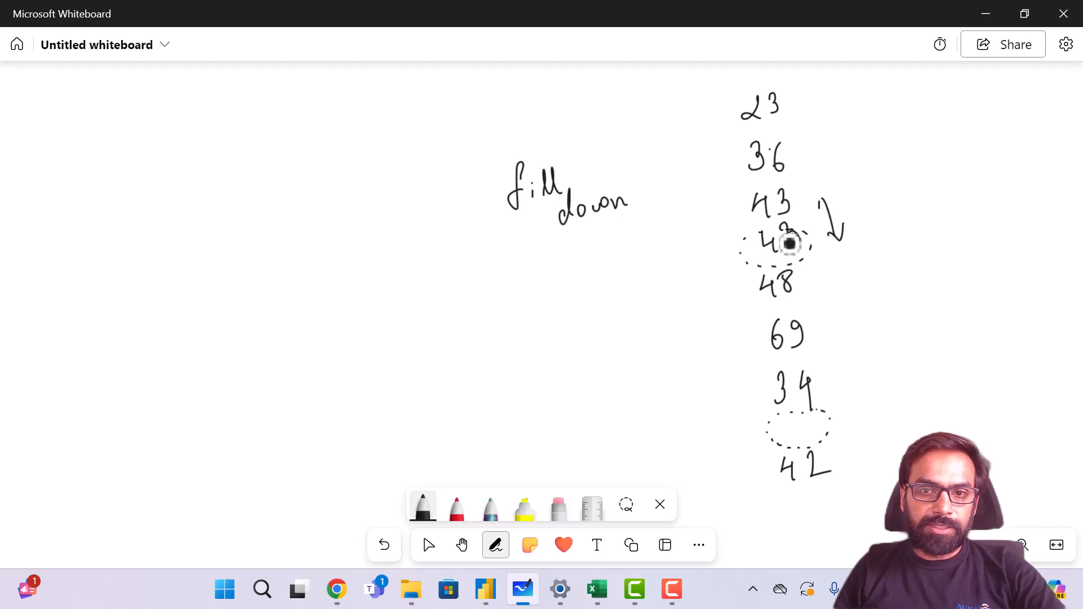
mouse_move(780, 416)
left_mouse_down()
mouse_move(787, 436)
mouse_move(818, 431)
left_mouse_up()
left_click_drag(812, 418, 816, 442)
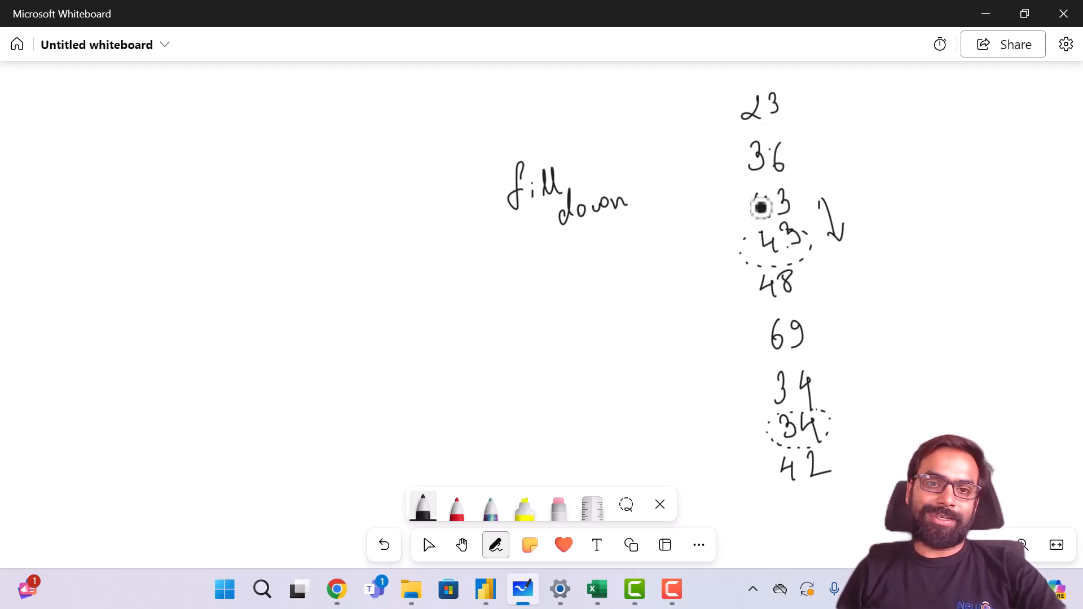
- Handwrite "fill up" beside the fill down note, and write 48 and 42 next to the two outlined gaps
mouse_move(354, 188)
left_mouse_down()
mouse_move(367, 208)
mouse_move(401, 210)
left_mouse_up()
mouse_move(400, 255)
left_mouse_down()
mouse_move(425, 276)
mouse_move(420, 254)
left_mouse_up()
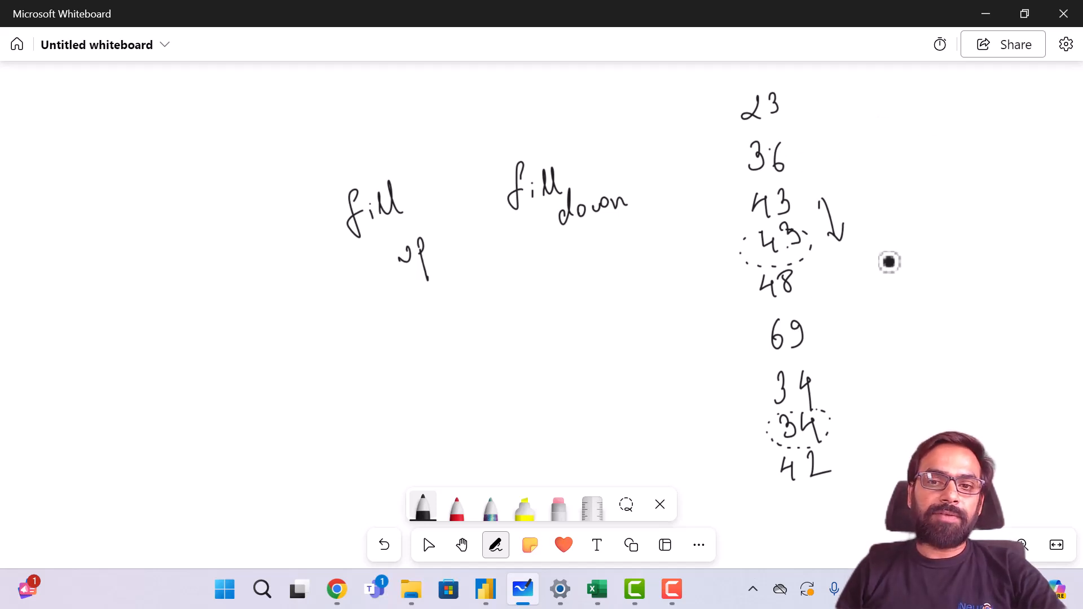
left_click_drag(858, 225, 879, 232)
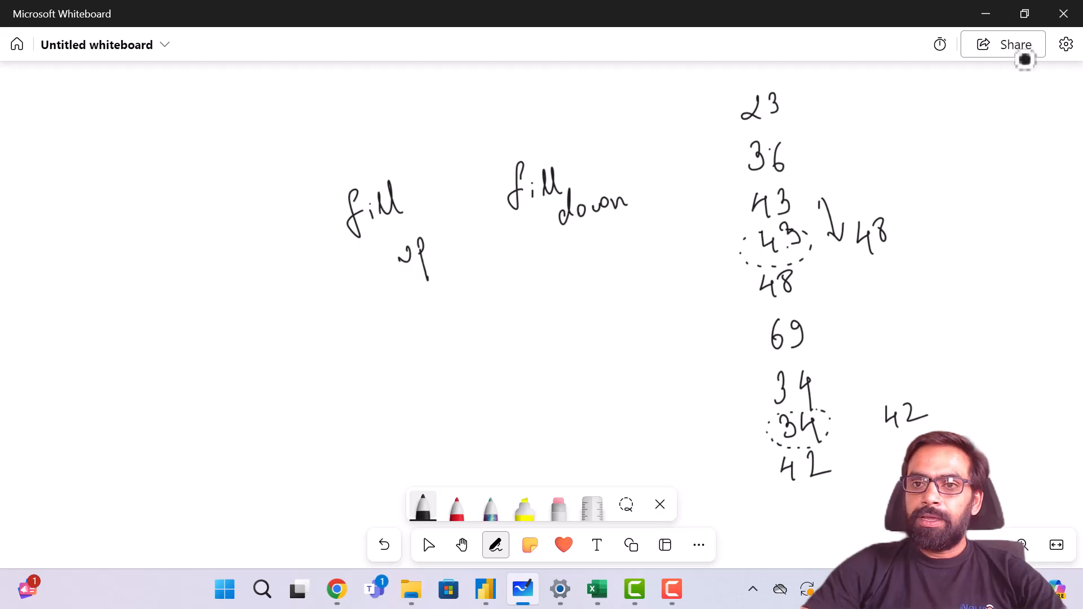
- Switch back to Power Query Editor and look across the Call Center Data columns
left_click(980, 16)
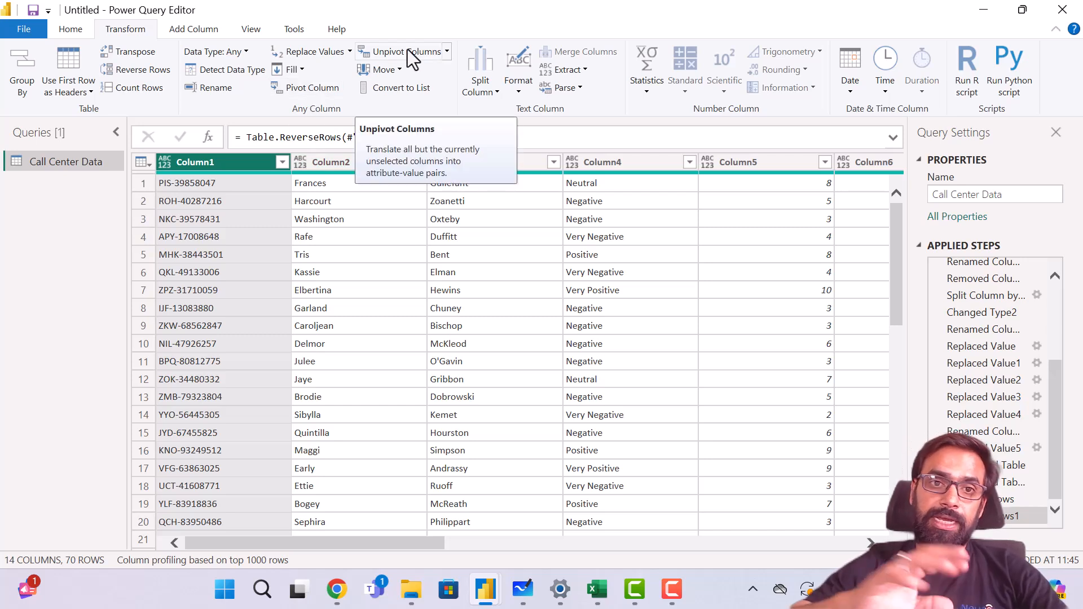
scroll(412, 286, "right", 10)
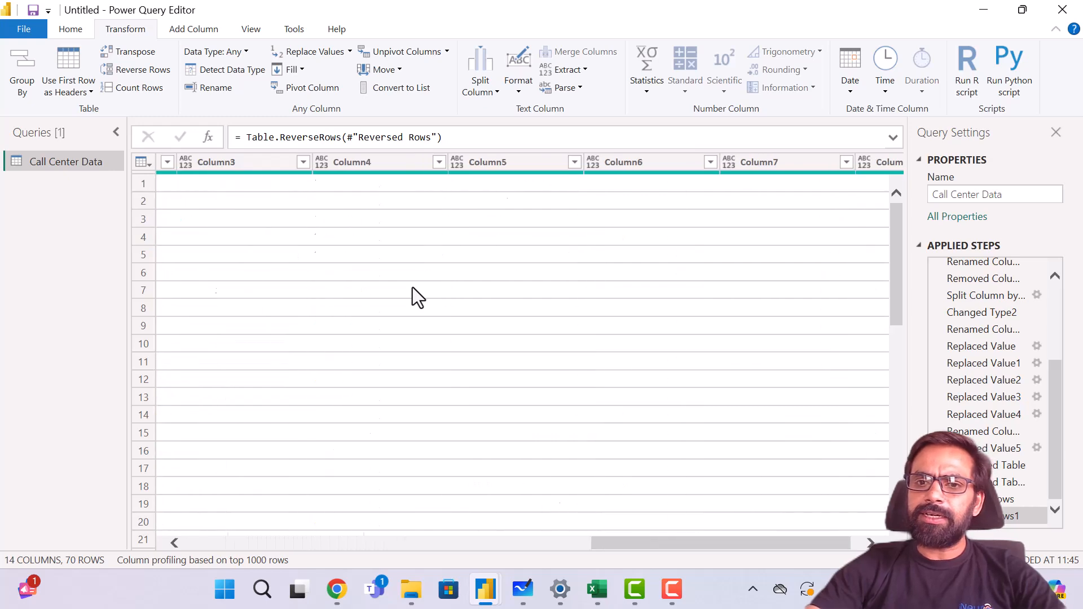
scroll(412, 286, "left", 10)
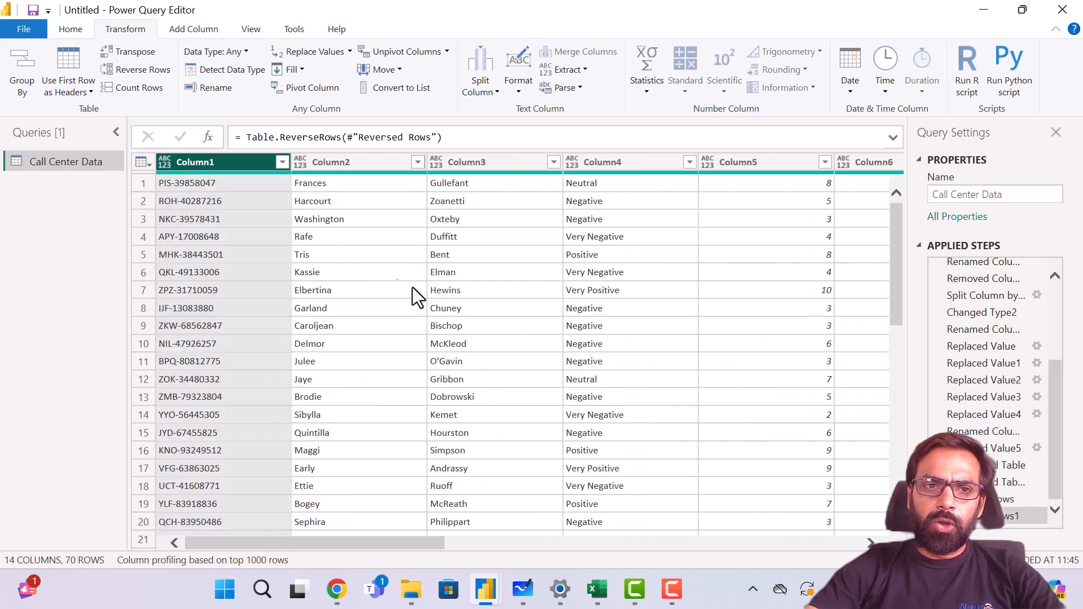
- Pivot Column1 with Column2 as the values column, and delete the resulting pivot step from the query
left_click(316, 87)
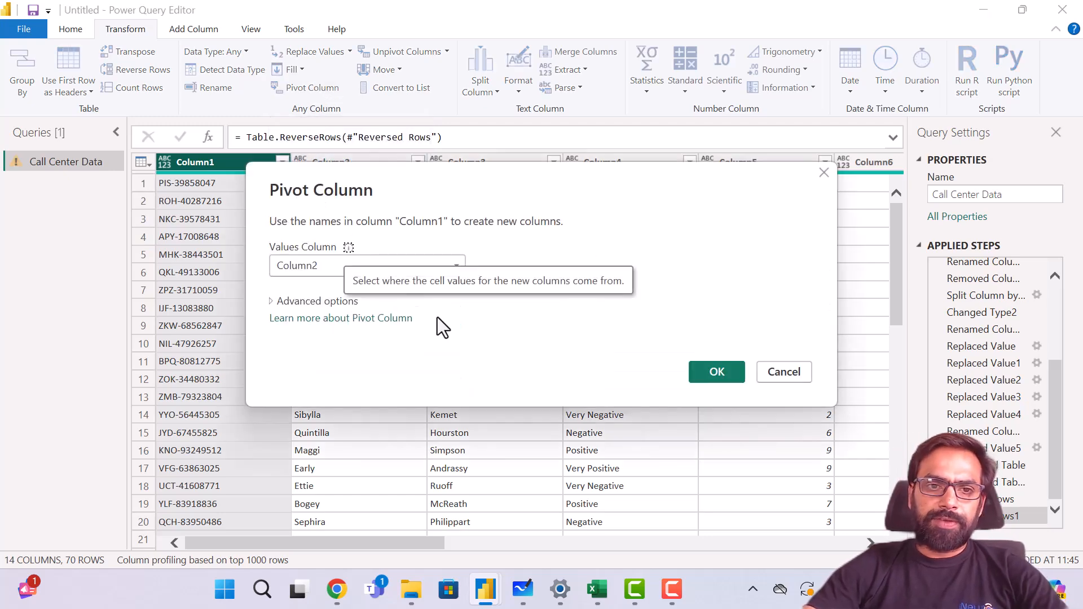
left_click(309, 269)
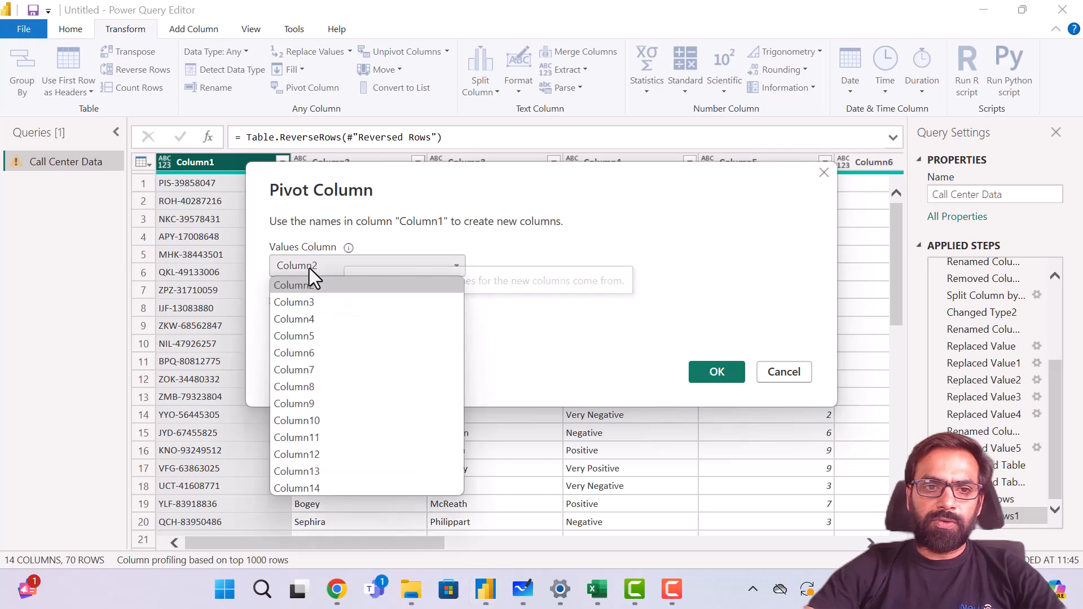
left_click(728, 363)
left_click(719, 364)
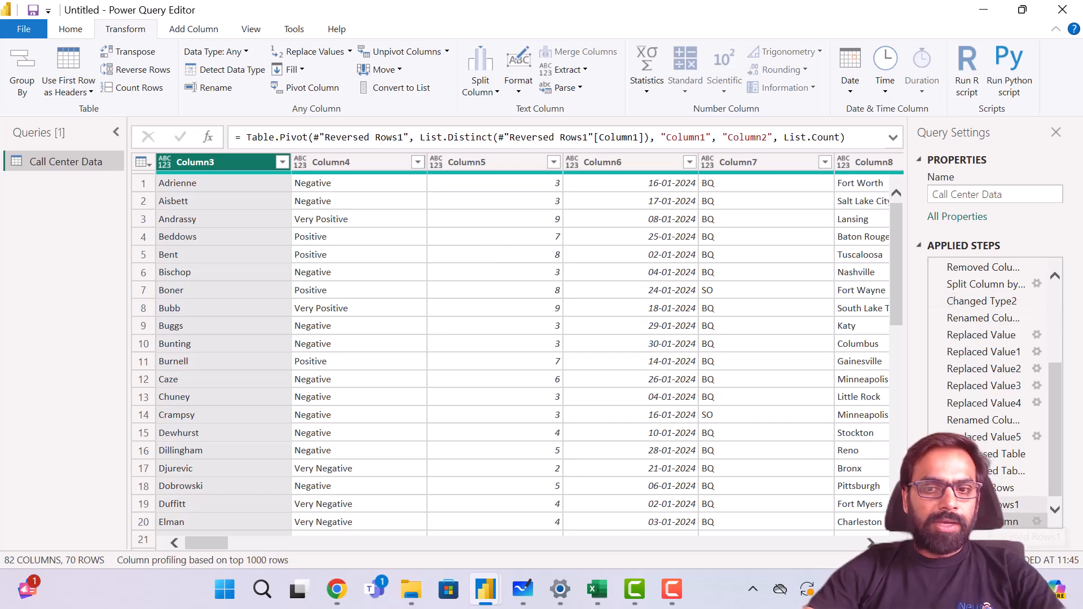
left_click(936, 521)
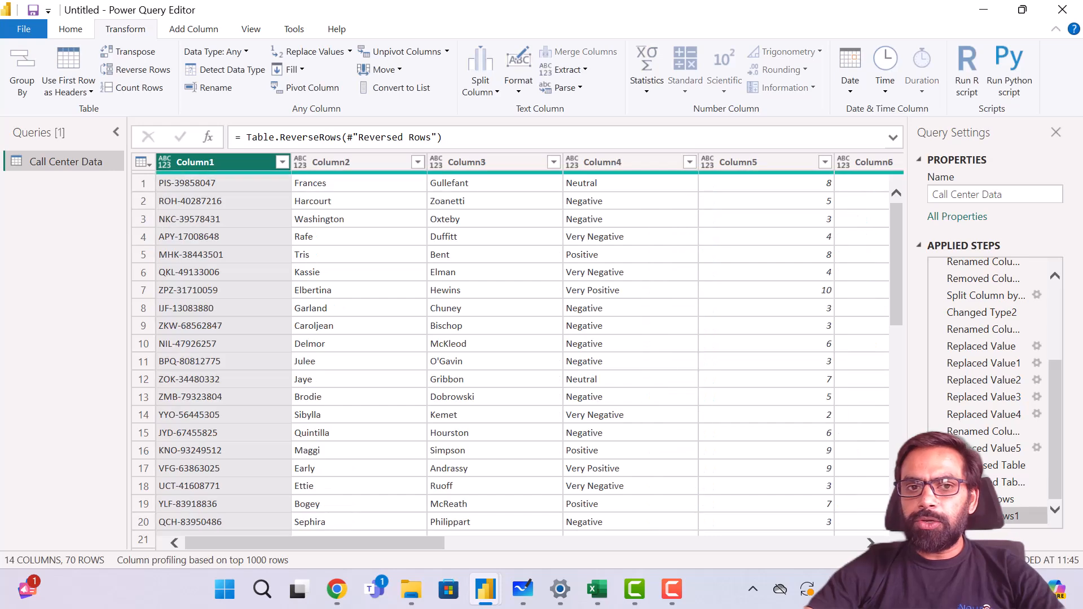
left_click(611, 303)
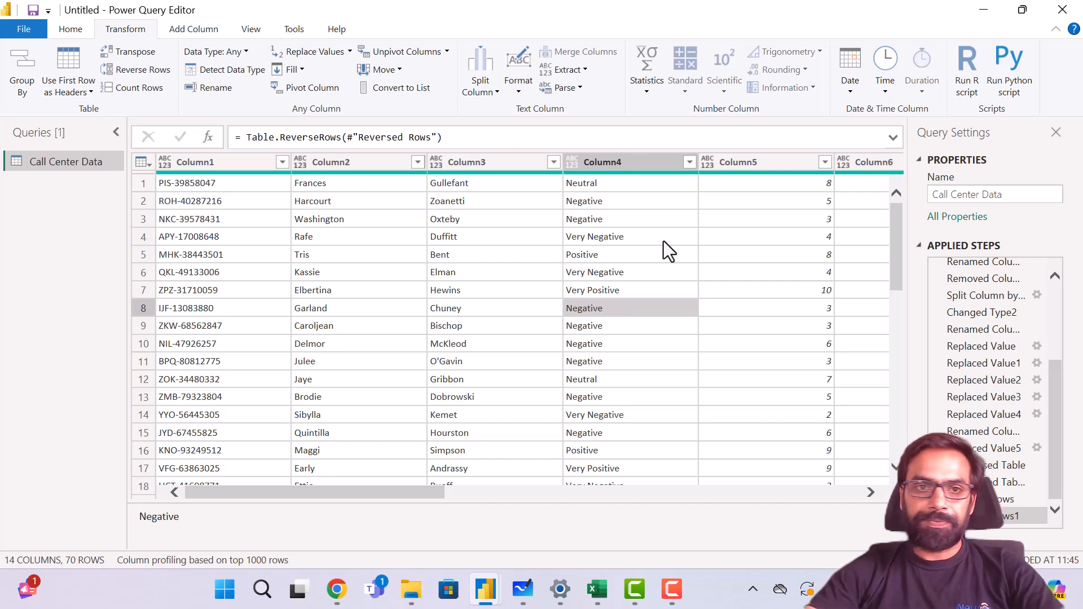
left_click(334, 288)
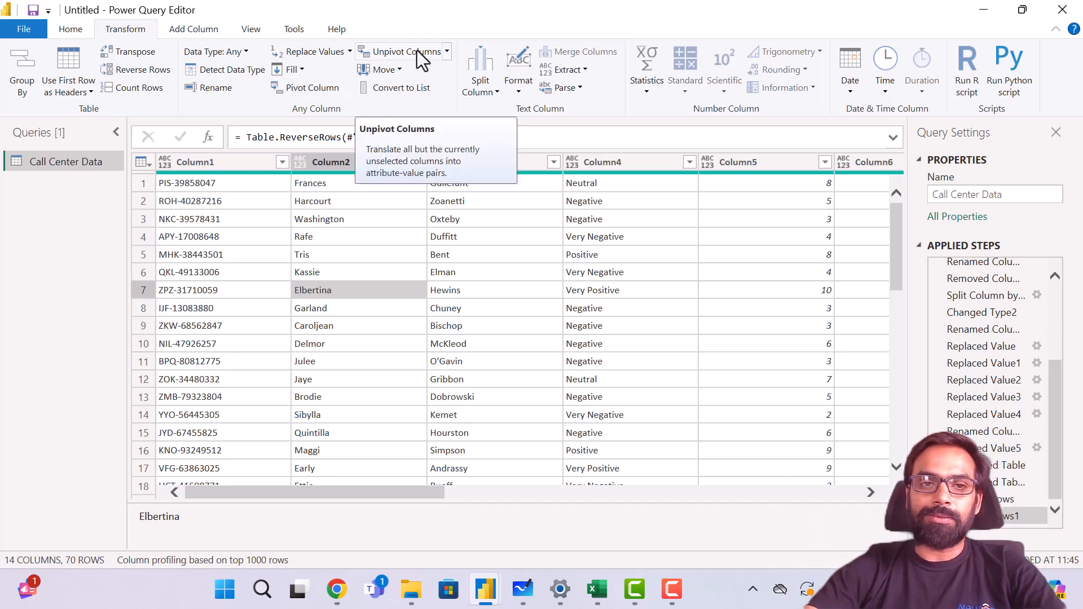
left_click(361, 240)
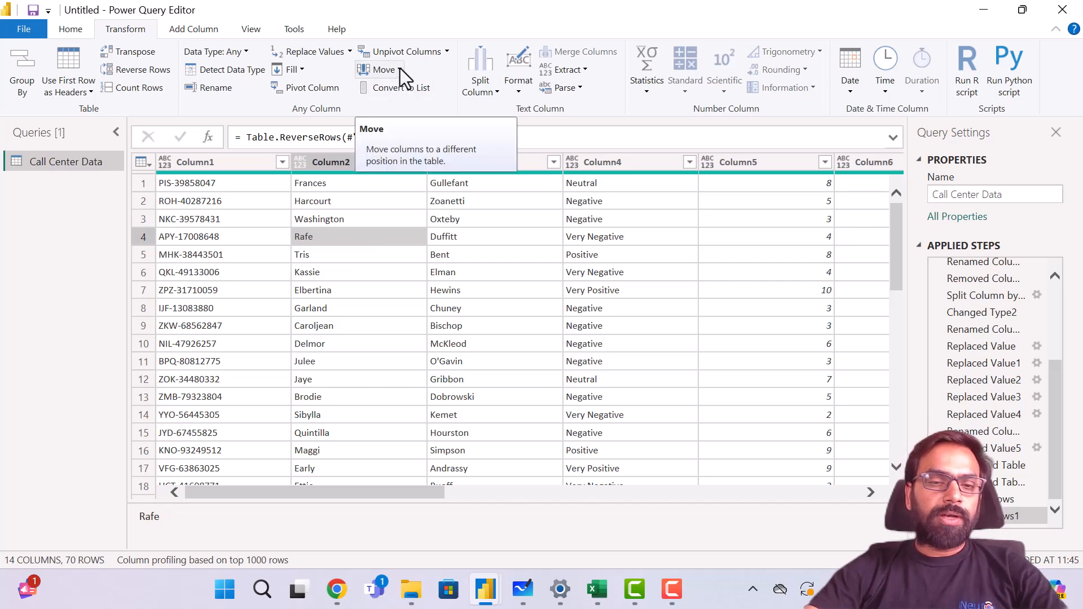
- Delete both row-reversal steps from the Call Center Data query's applied steps
left_click(332, 161)
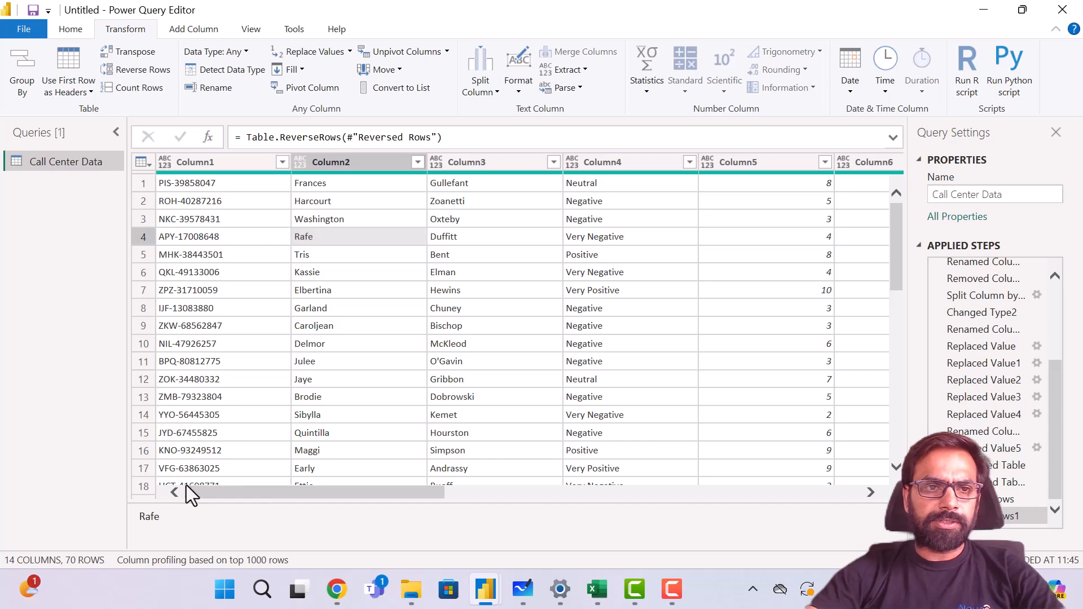
left_click(211, 248)
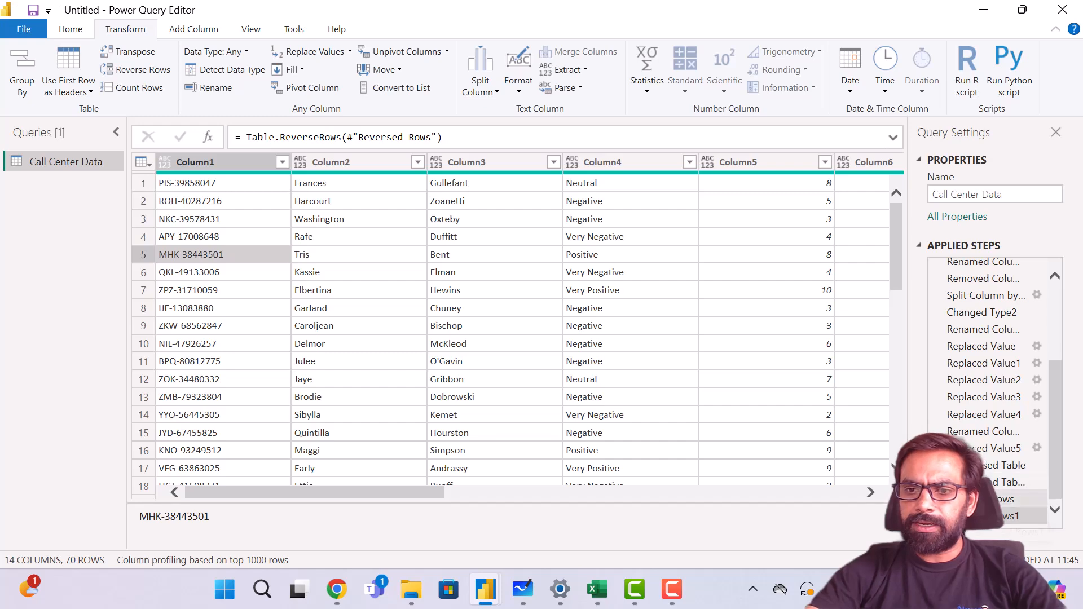
scroll(483, 347, "down", 15)
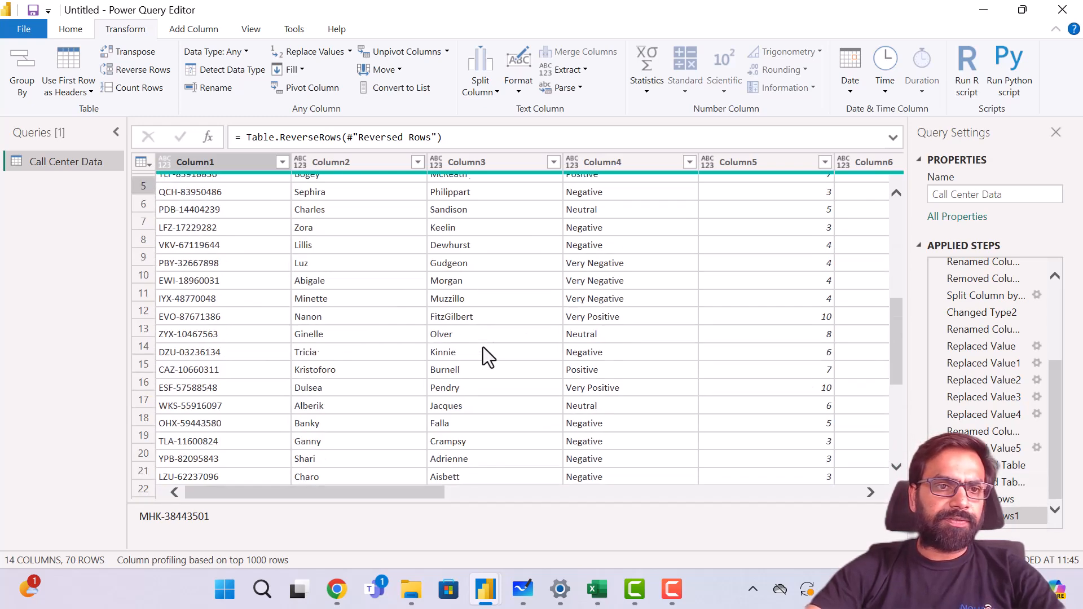
scroll(483, 347, "up", 15)
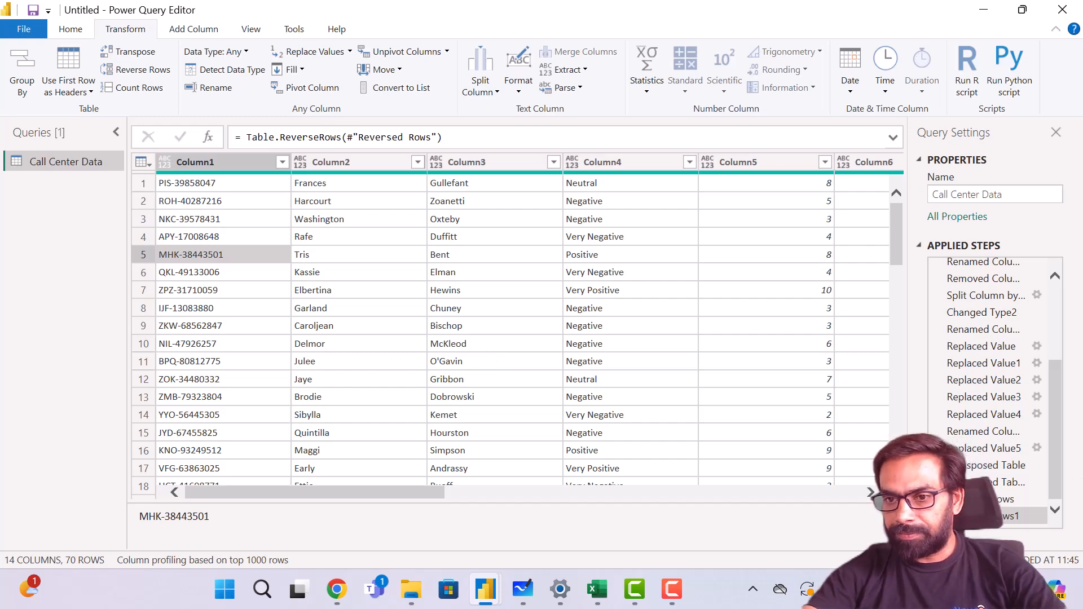
left_click(938, 516)
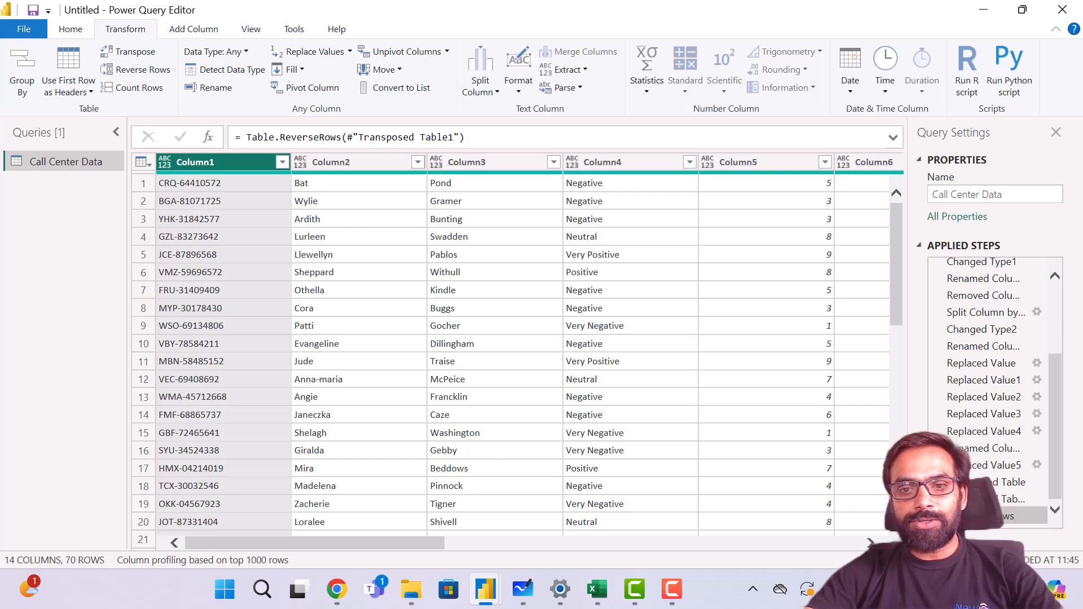
left_click(938, 516)
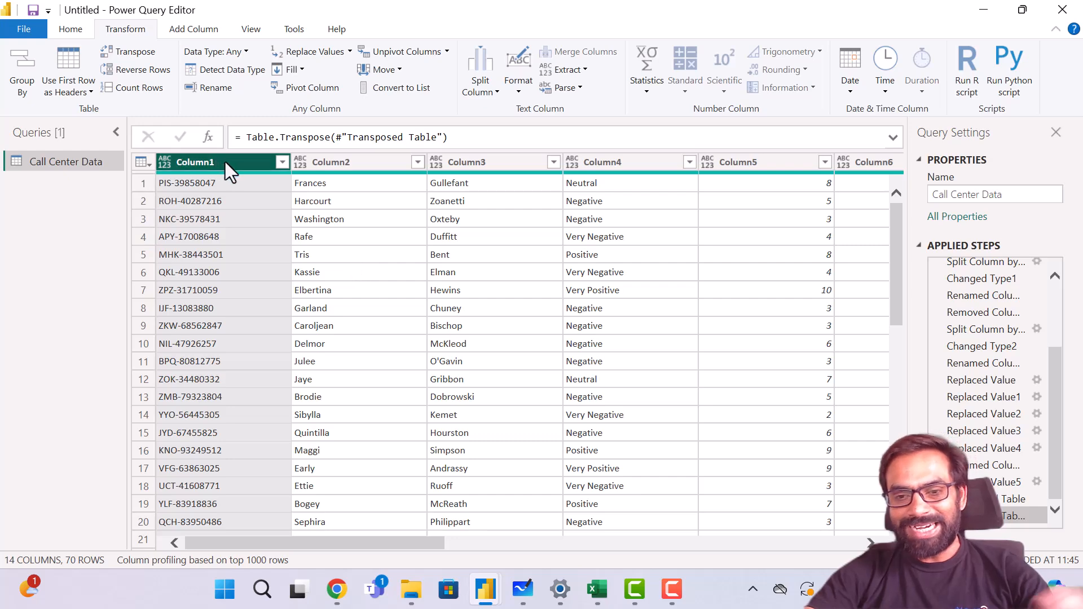
- Delete both table-transpose steps from the applied steps, ending the query at the last replaced-value step
left_click(268, 275)
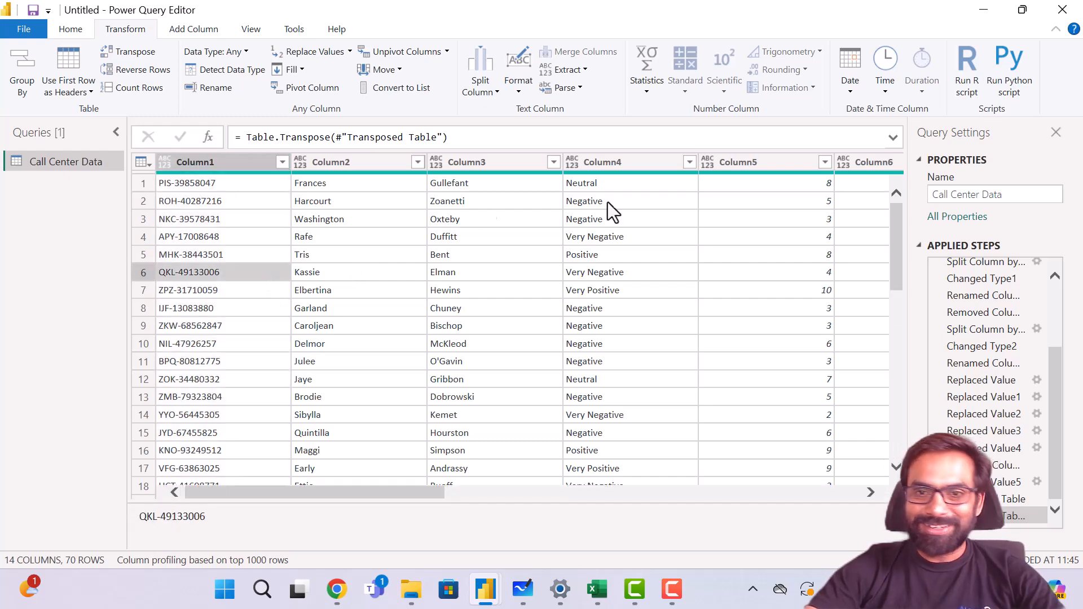
scroll(588, 222, "right", 8)
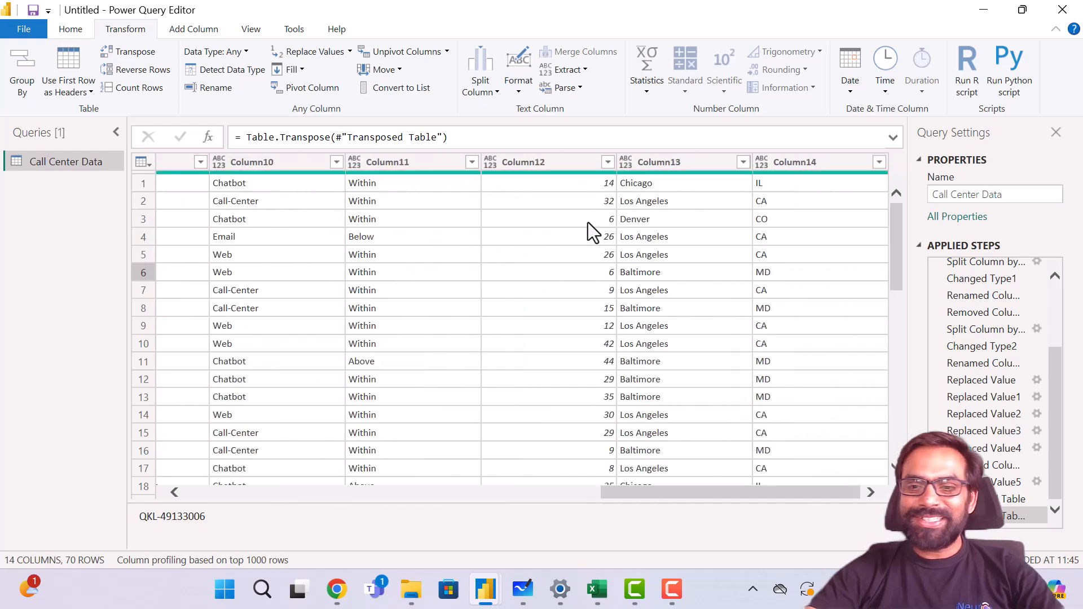
left_click(342, 234)
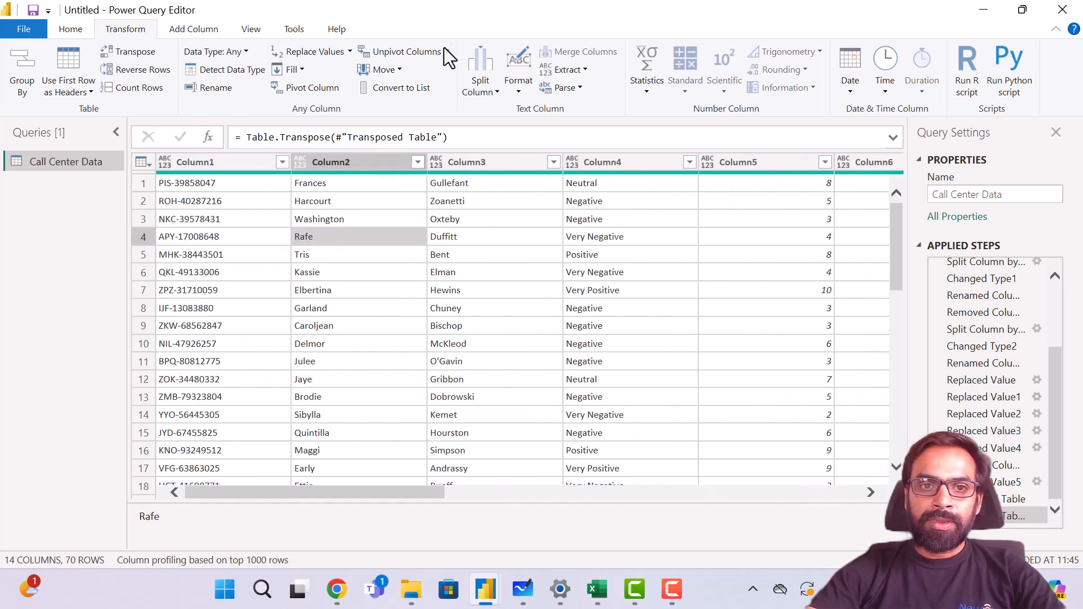
mouse_move(225, 174)
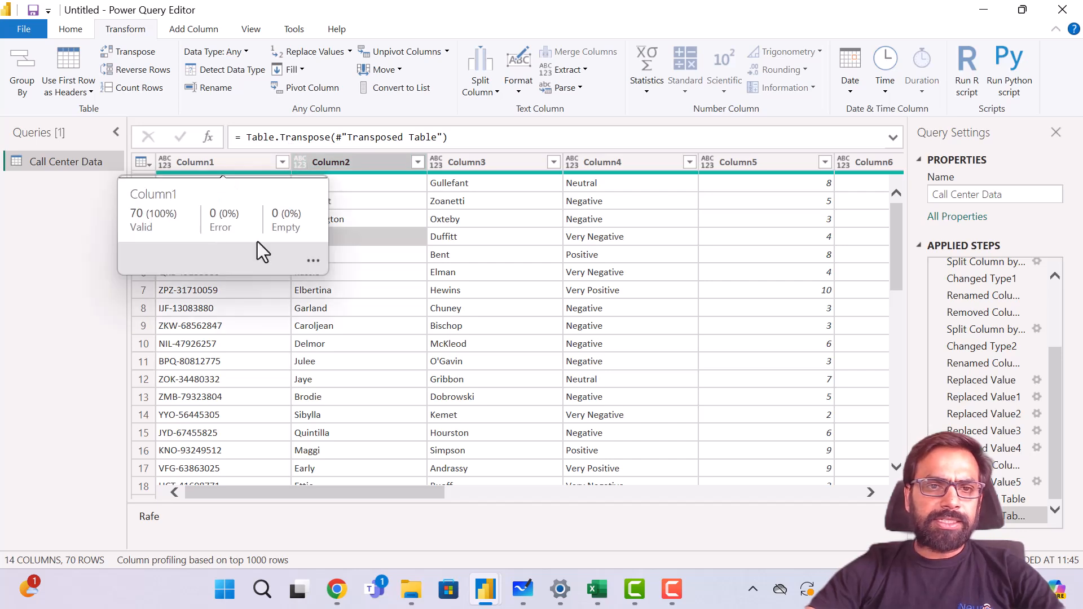
left_click(262, 303)
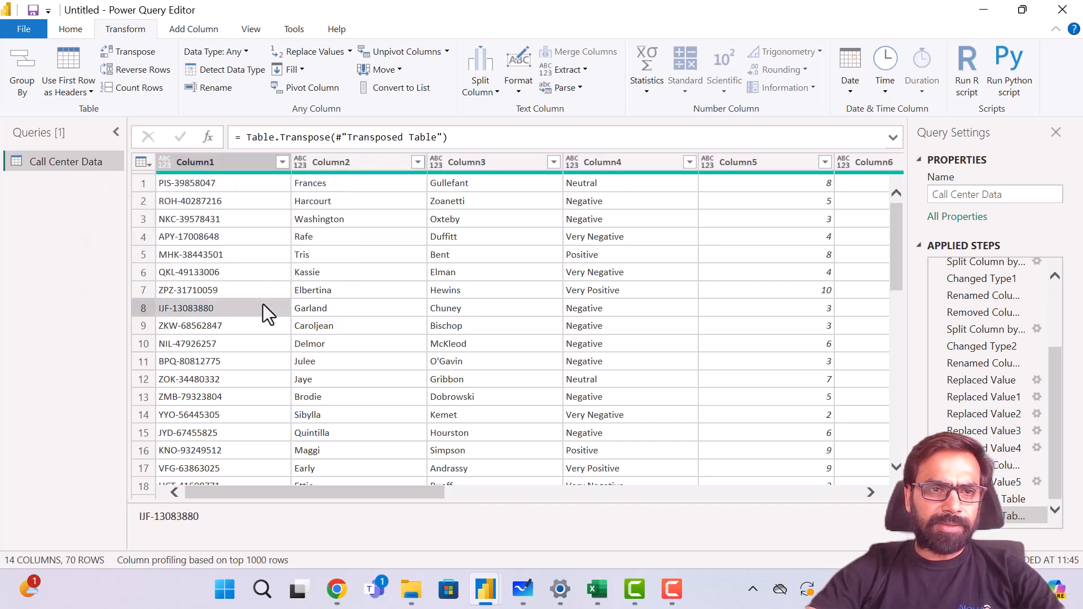
scroll(801, 344, "right", 10)
scroll(801, 343, "left", 10)
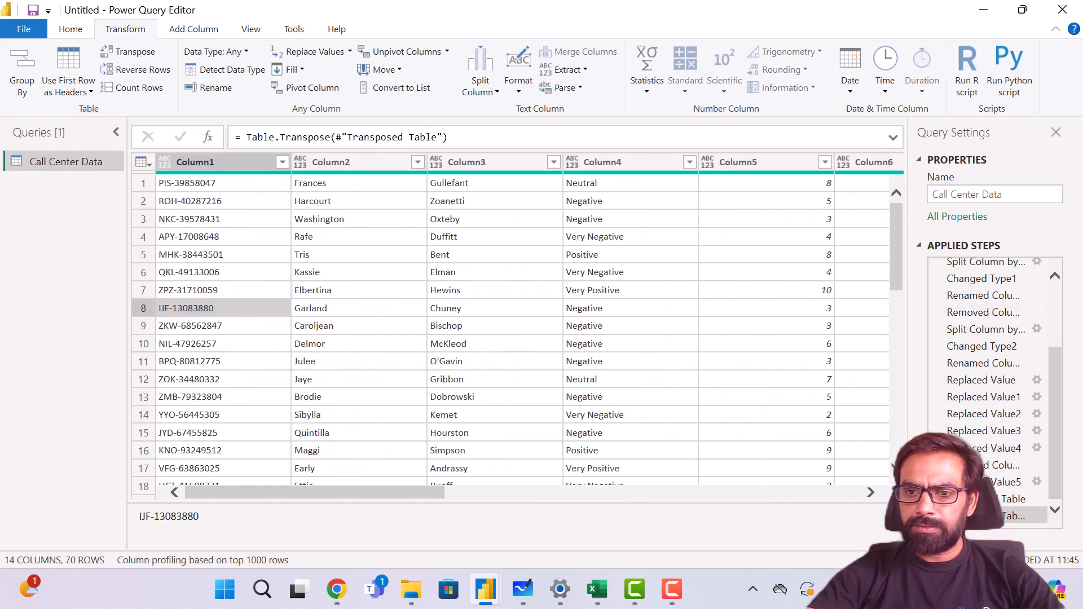
left_click(937, 516)
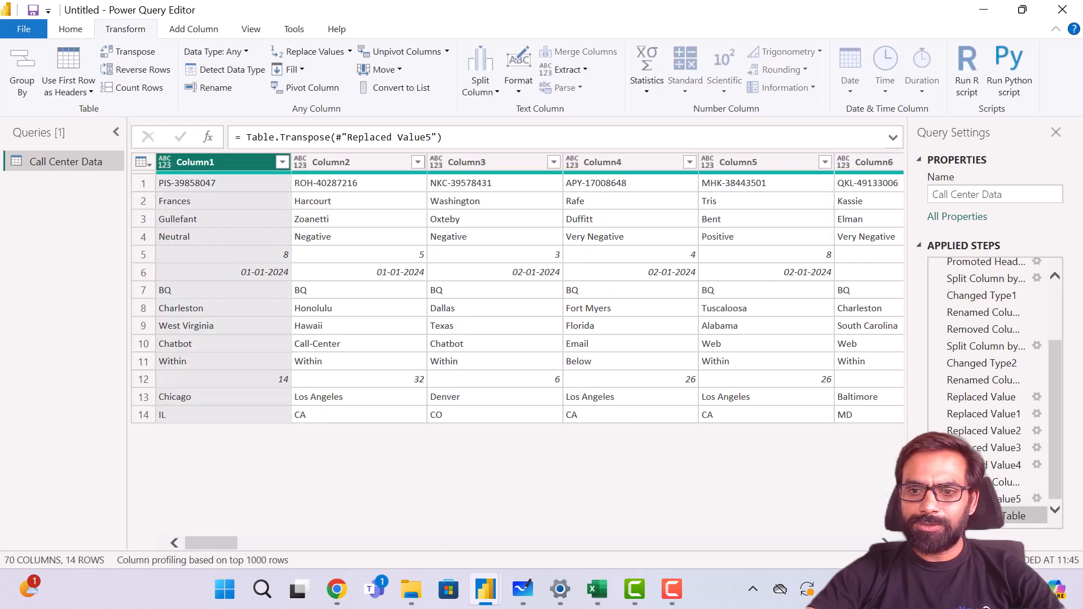
left_click(937, 516)
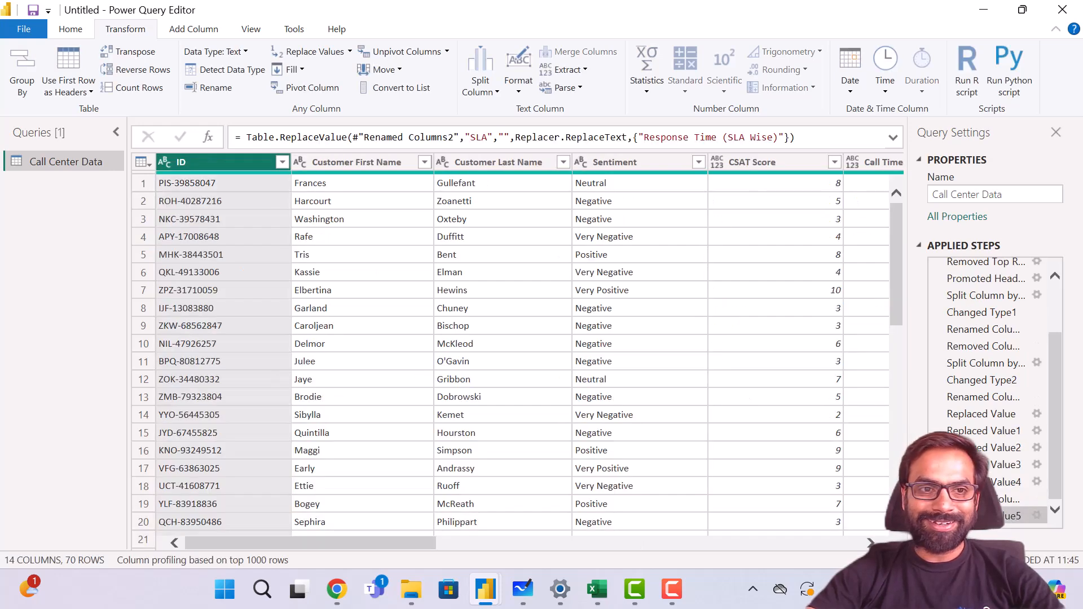
- Examine the column headers and their data types across the whole Call Center Data table
left_click(331, 357)
scroll(330, 358, "right", 5)
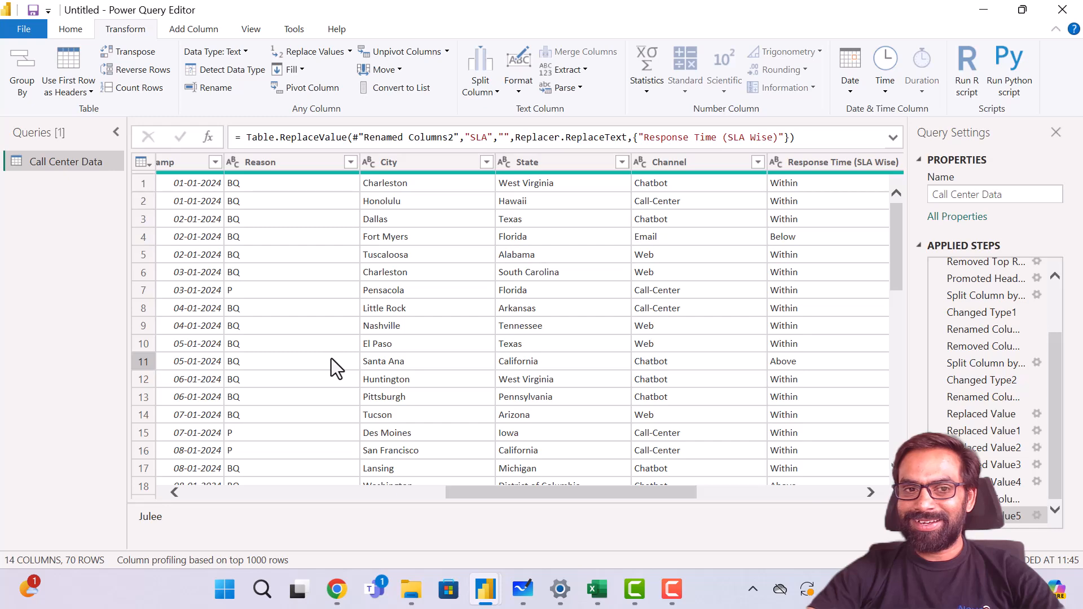
scroll(331, 358, "left", 5)
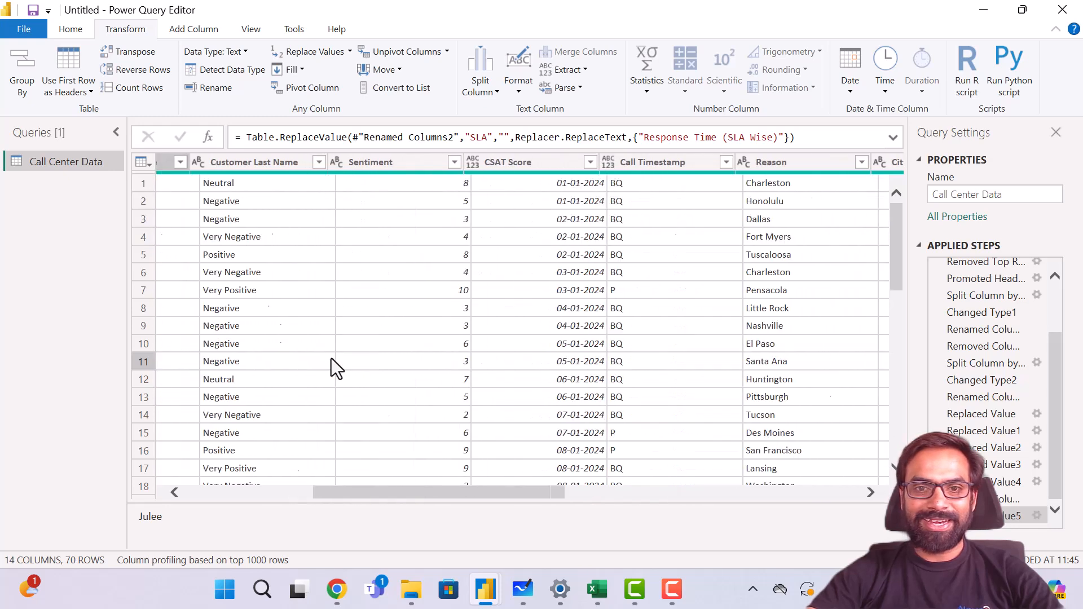
scroll(331, 359, "right", 5)
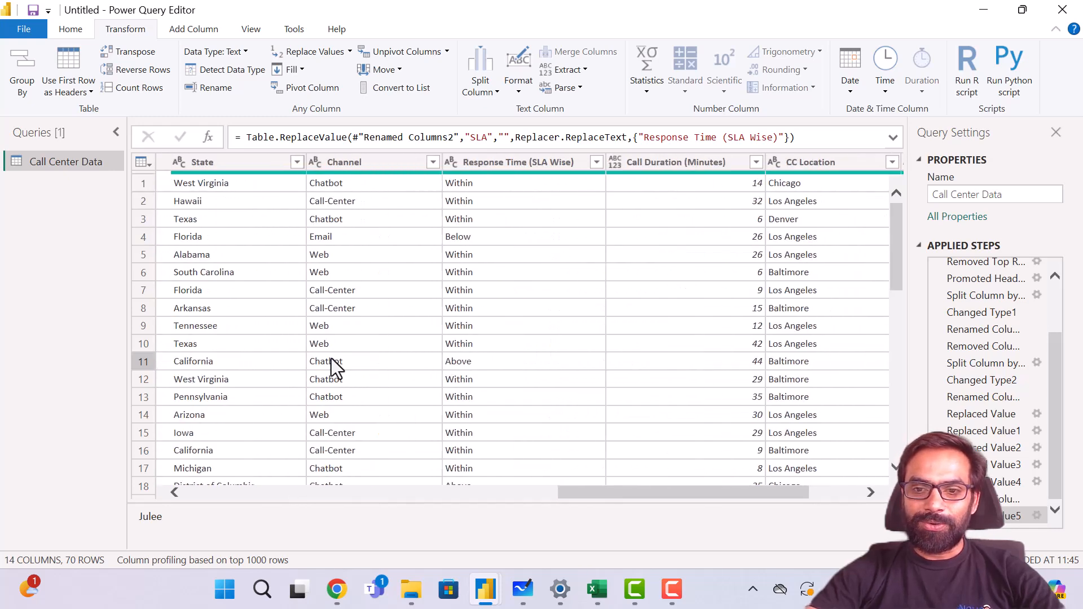
scroll(331, 358, "left", 7)
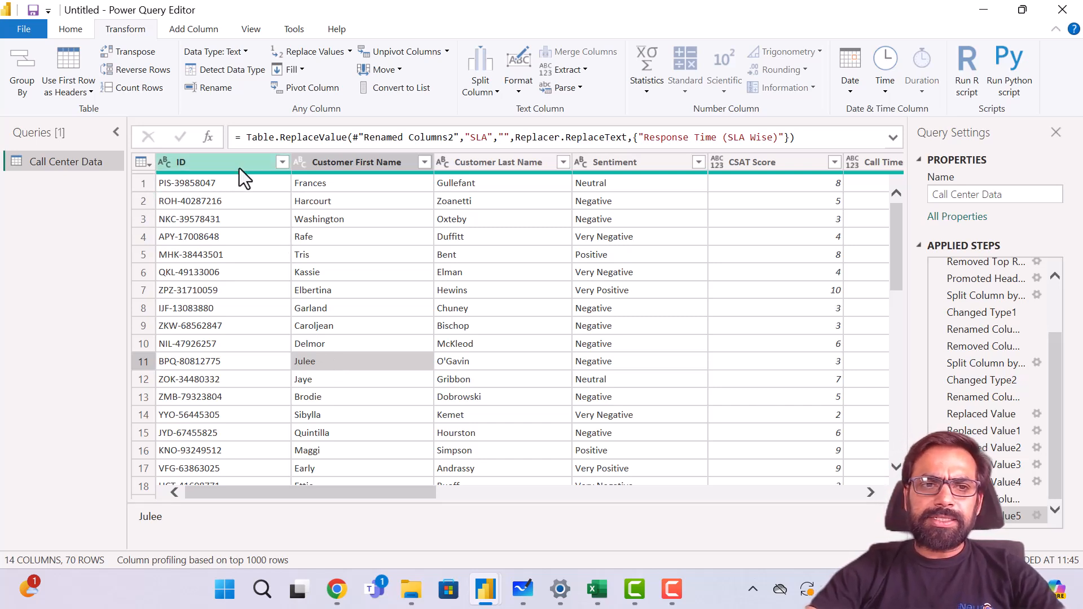
left_click(371, 157)
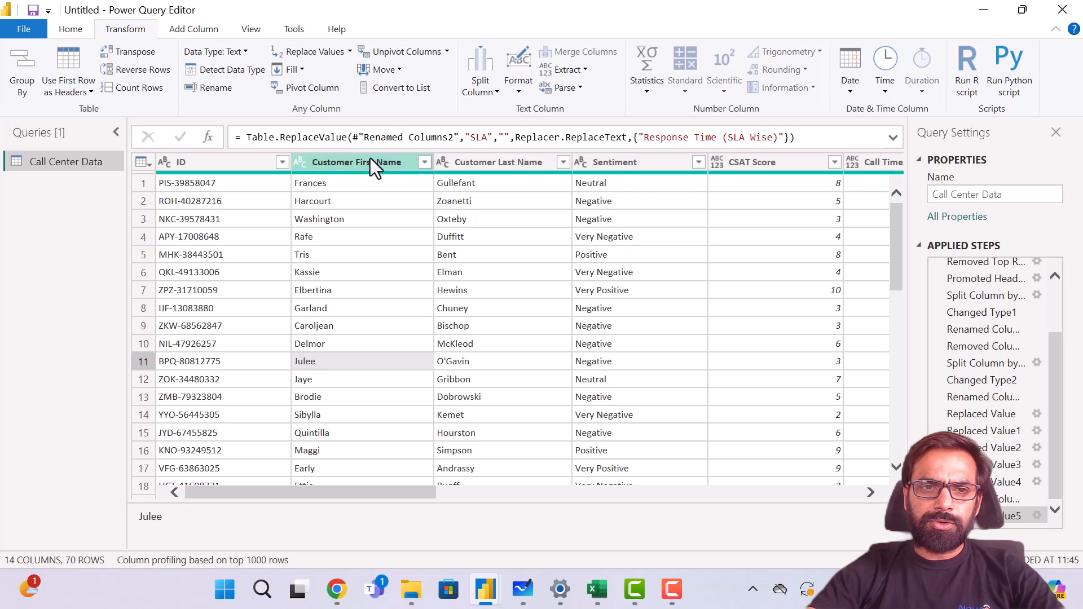
left_click(218, 166)
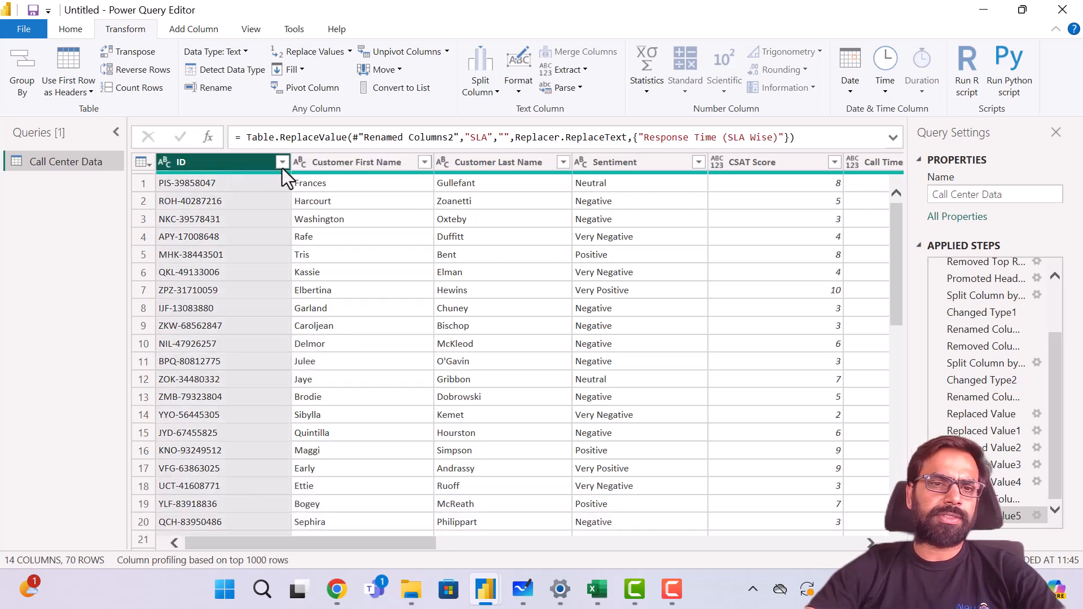
key("Delete")
scroll(689, 306, "right", 15)
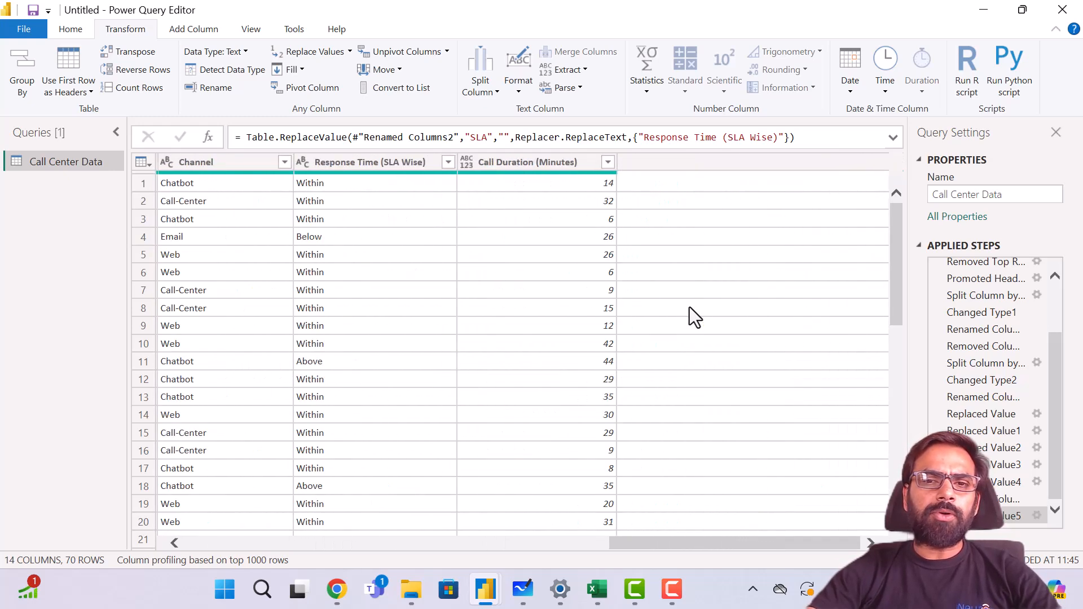
- Change the data type of the CSAT Score column to Whole Number
scroll(690, 307, "left", 5)
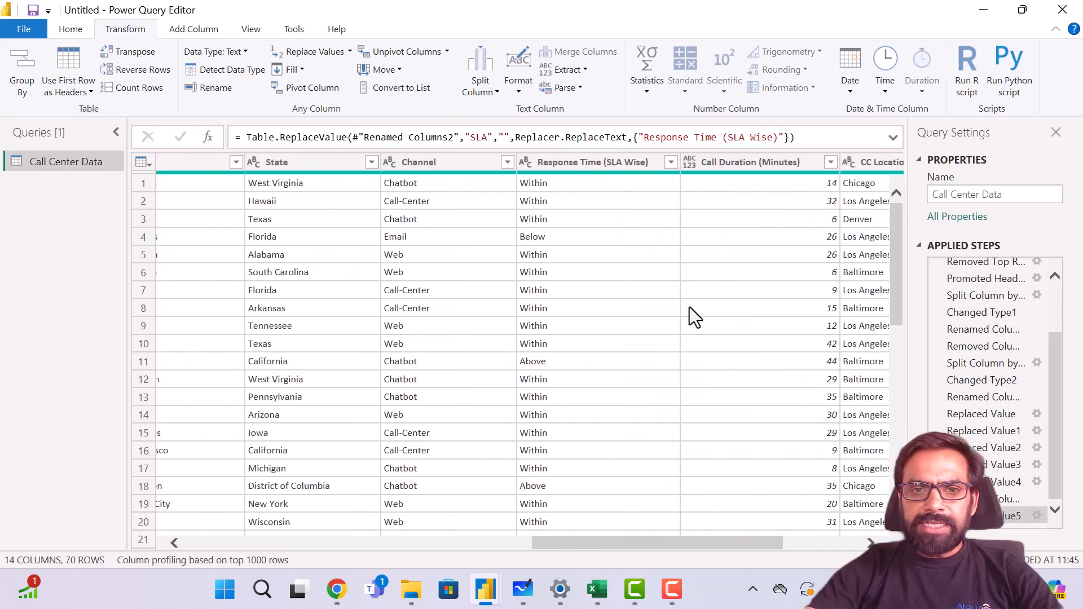
scroll(689, 307, "left", 5)
scroll(689, 307, "left", 5)
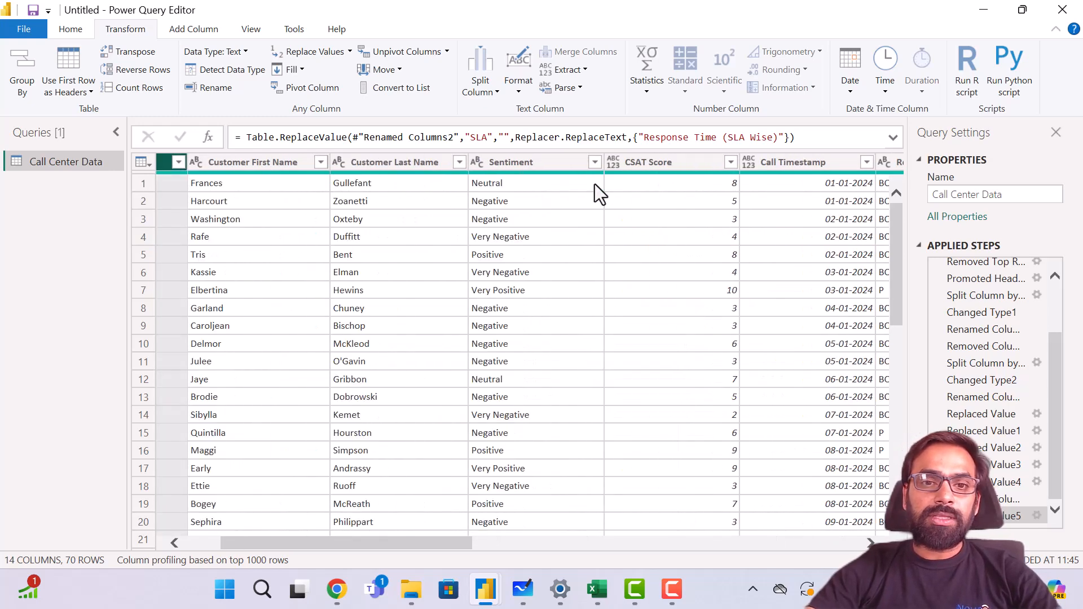
scroll(651, 299, "left", 3)
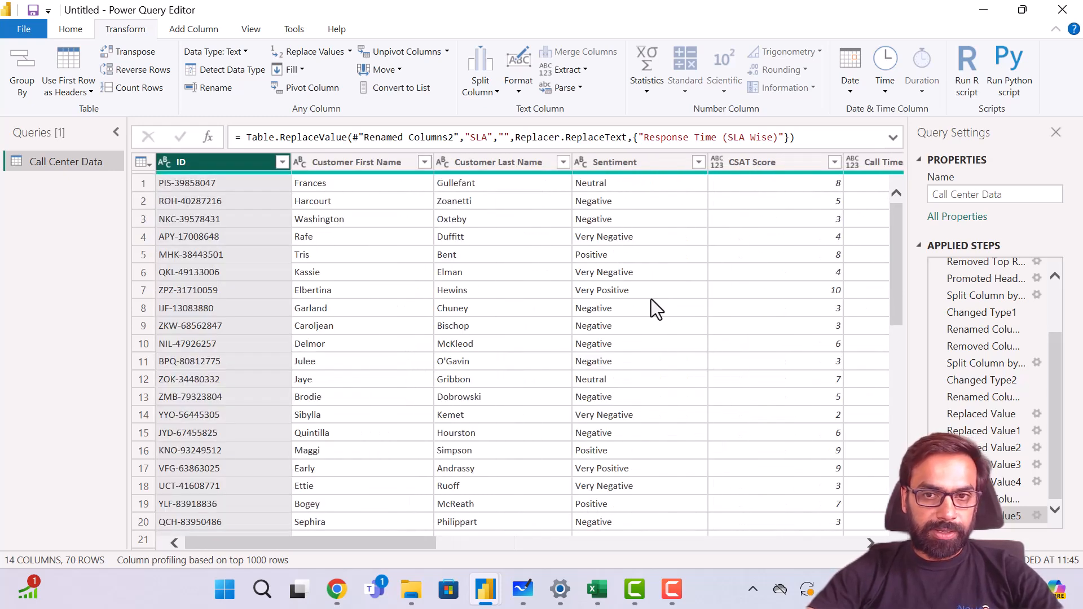
left_click(714, 163)
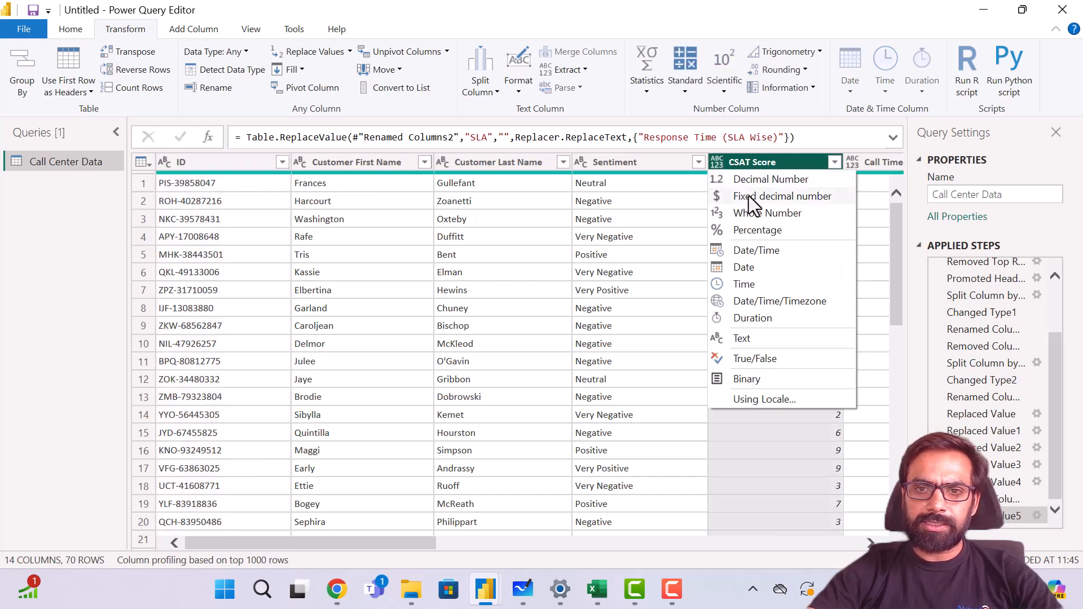
left_click(765, 214)
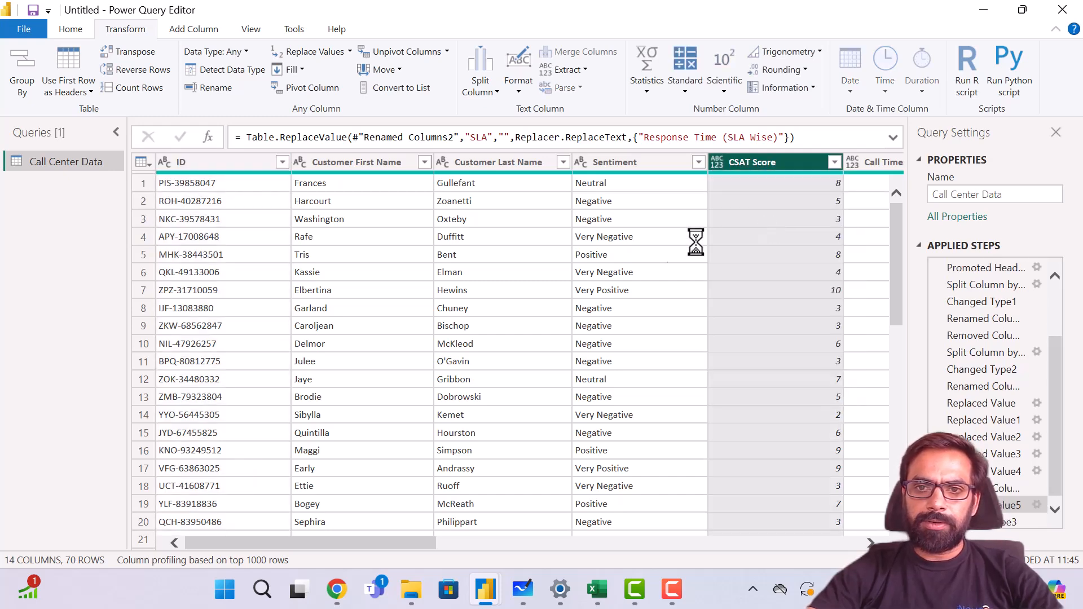
- Change the data type of the Call Duration (Minutes) column to Whole Number
scroll(793, 254, "right", 10)
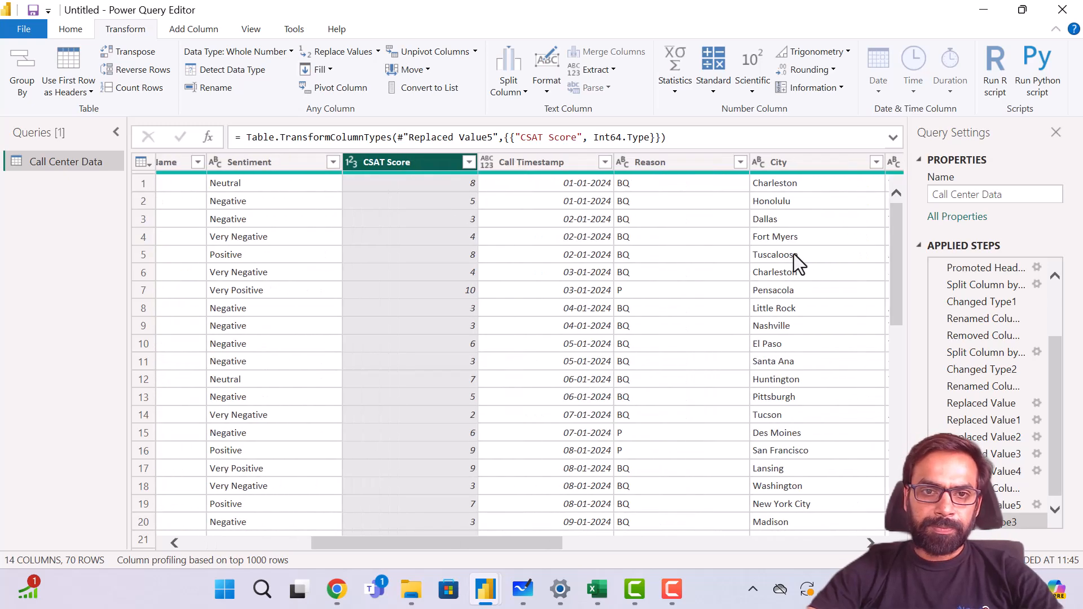
scroll(793, 254, "right", 4)
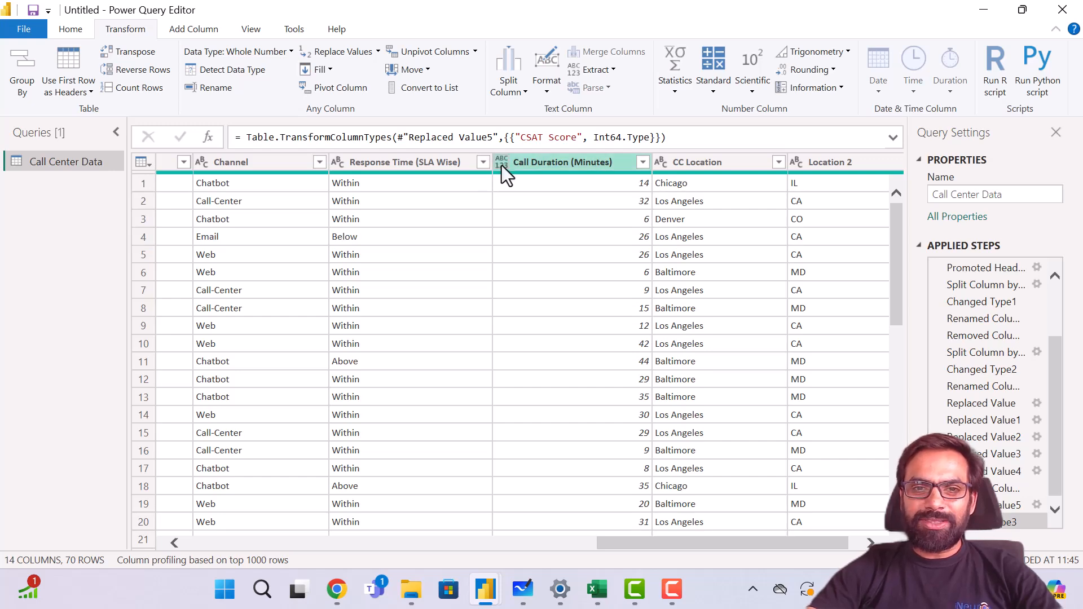
scroll(644, 424, "down", 6)
scroll(644, 432, "up", 6)
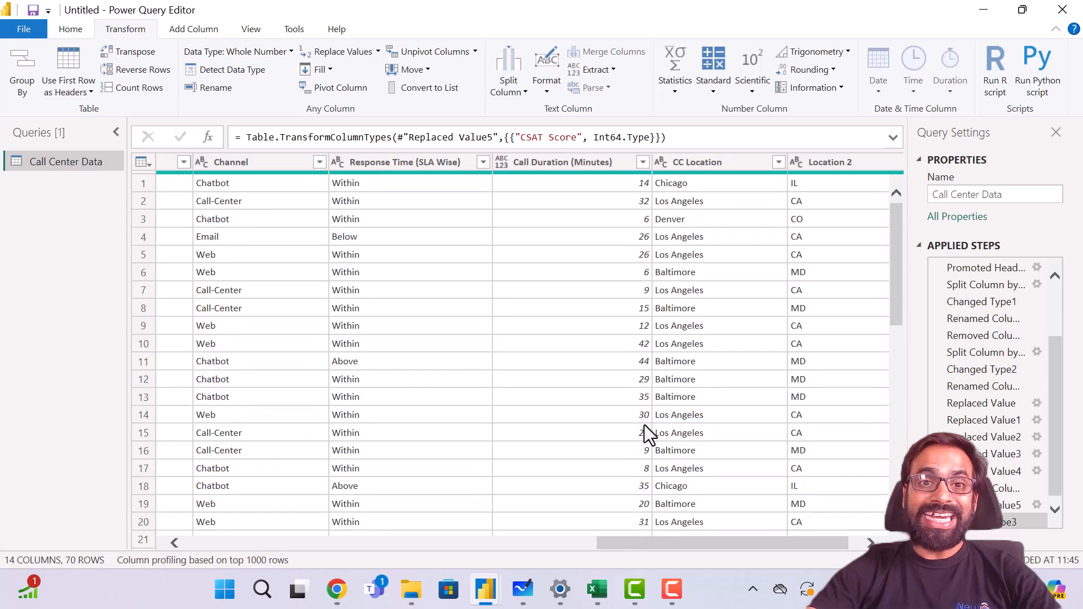
left_click(505, 170)
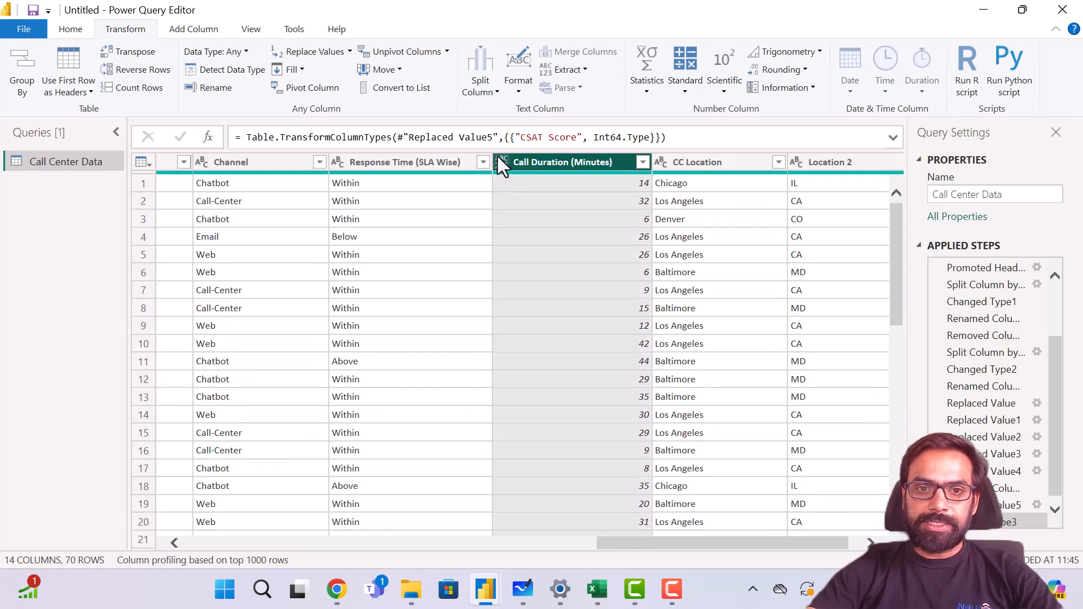
left_click(499, 160)
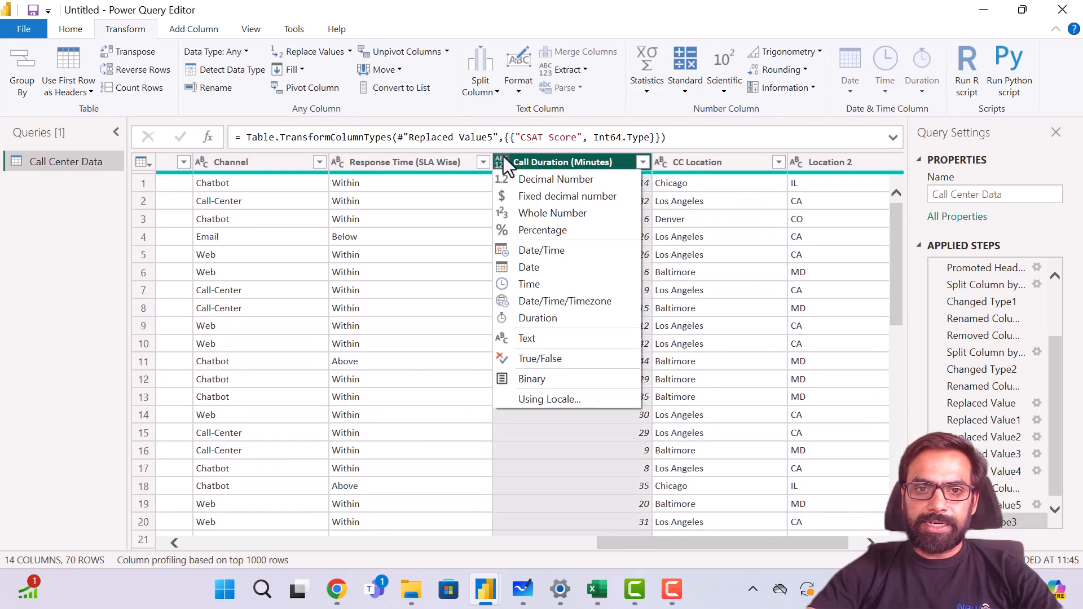
left_click(557, 213)
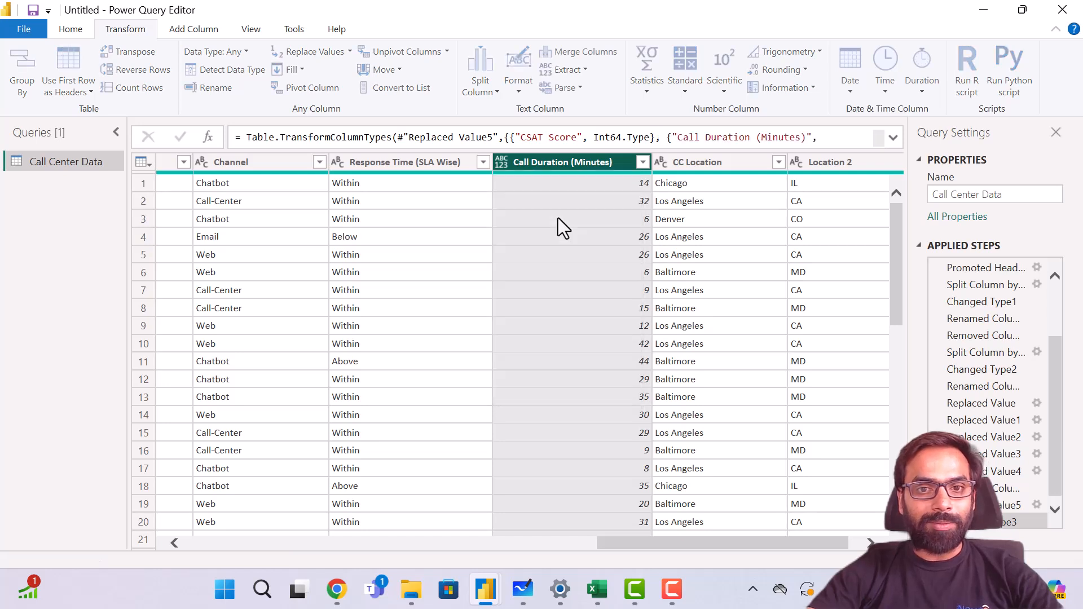
left_click(586, 303)
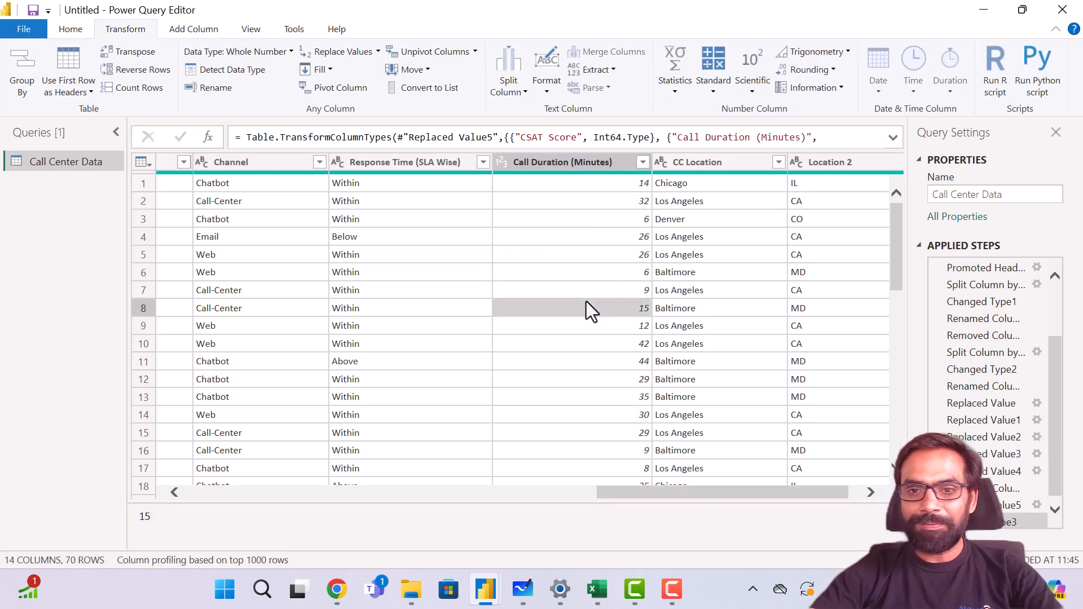
- Move the CSAT Score column one place to the left and back one place to the right
scroll(587, 302, "left", 6)
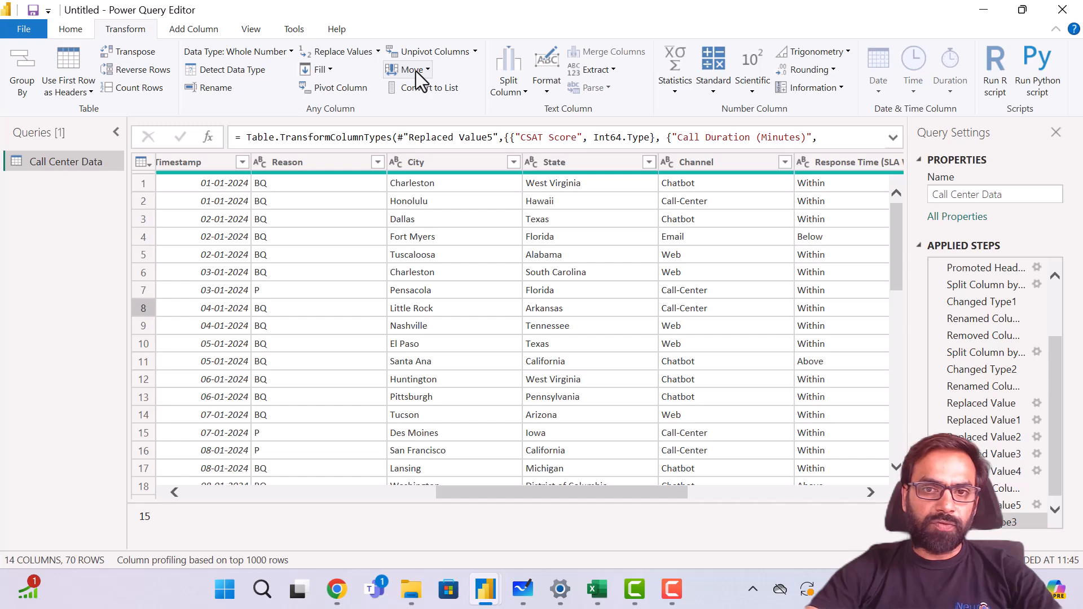
scroll(550, 244, "left", 5)
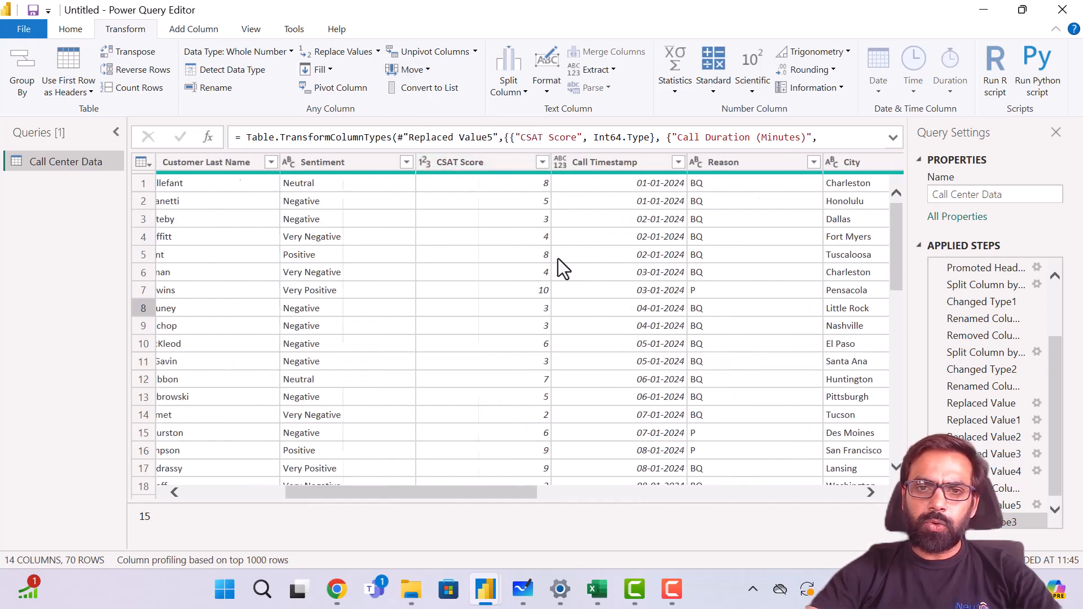
scroll(557, 263, "right", 10)
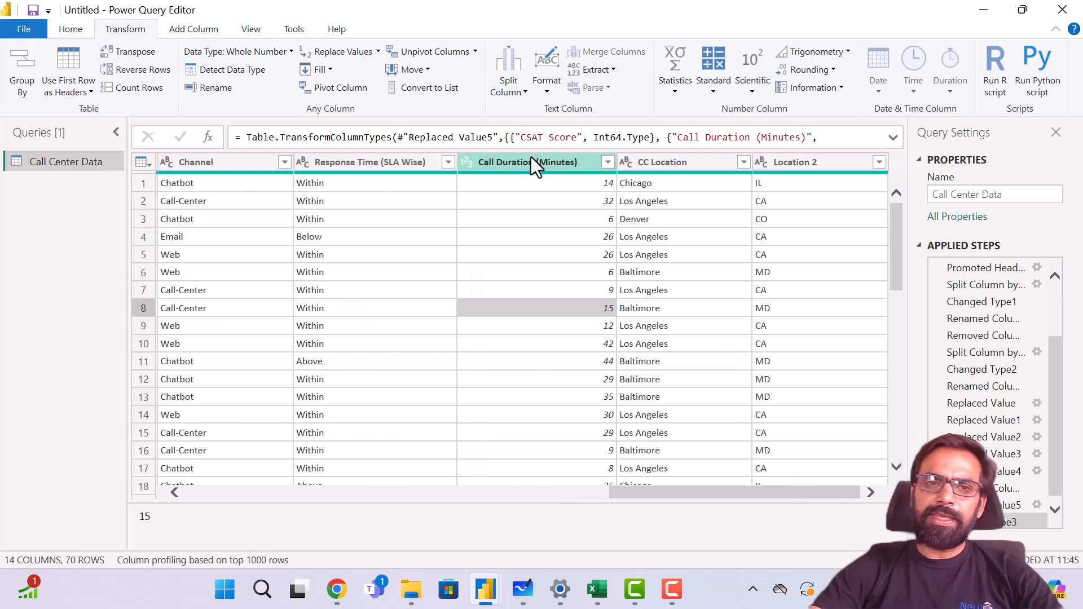
scroll(304, 261, "left", 10)
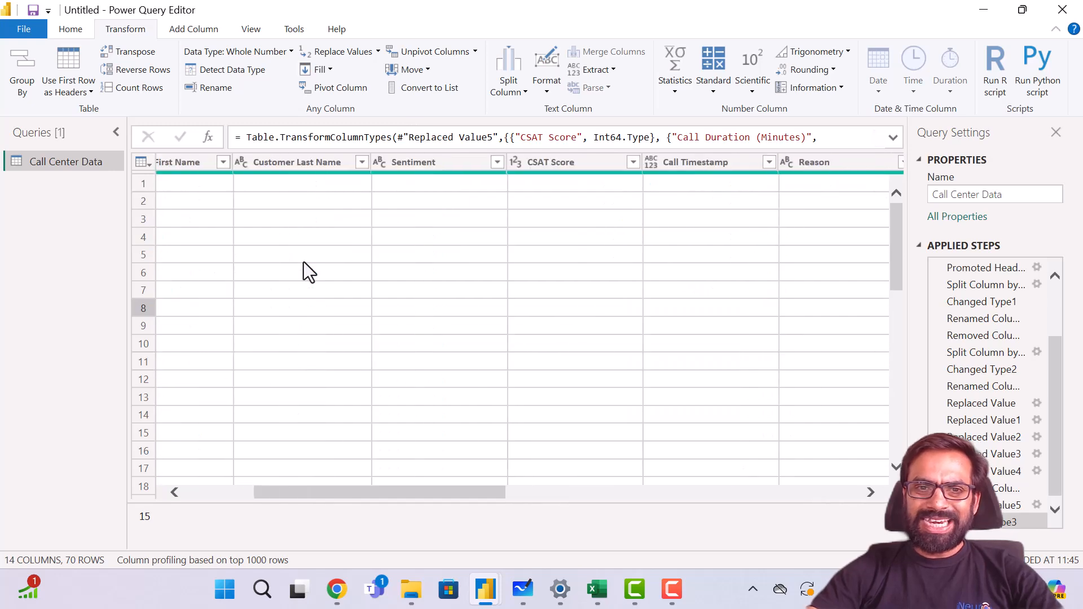
left_click(563, 162)
left_click(424, 69)
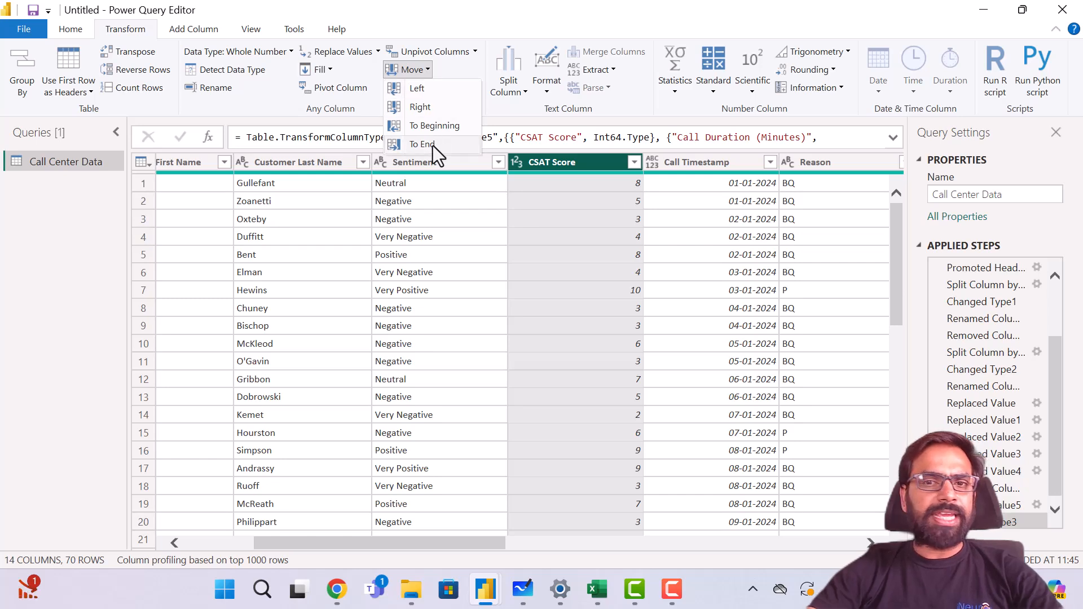
left_click(436, 88)
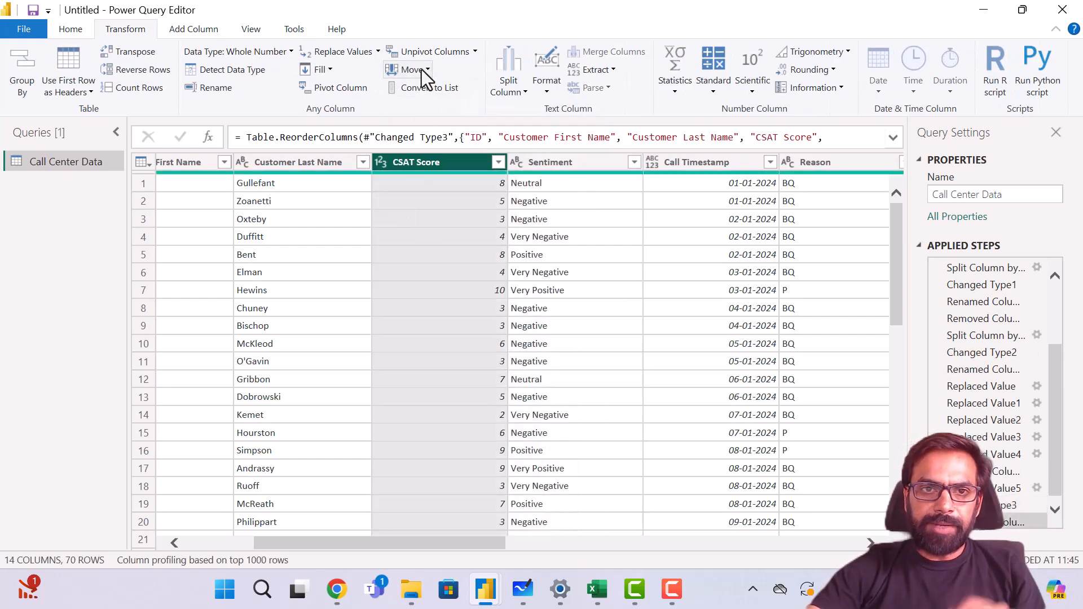
left_click(417, 69)
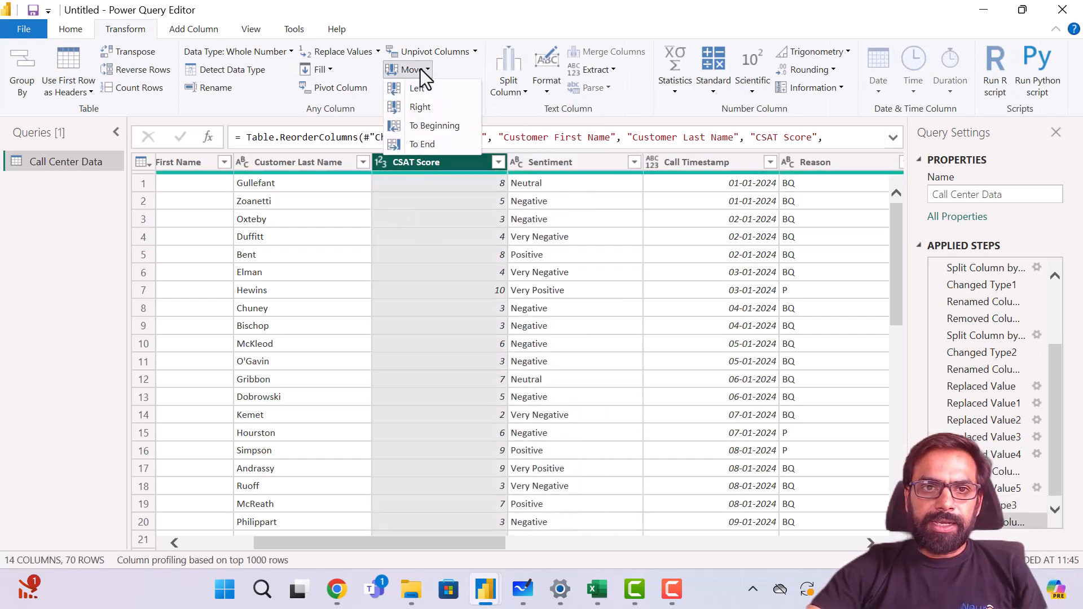
left_click(460, 104)
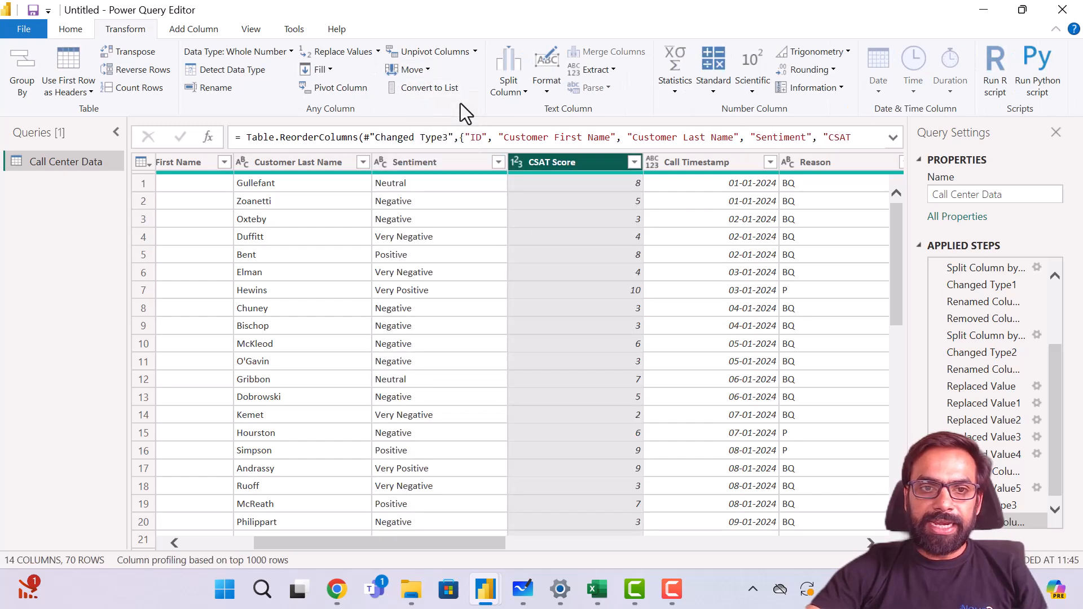
- Move the CSAT Score column one place to the right and on to the end of the table
left_click(418, 71)
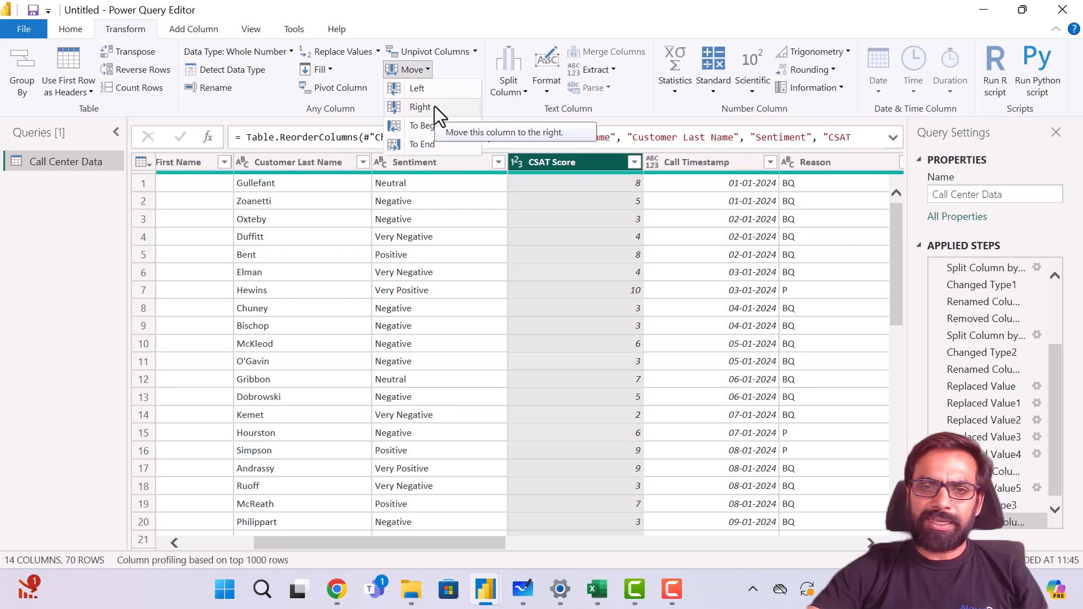
left_click(435, 106)
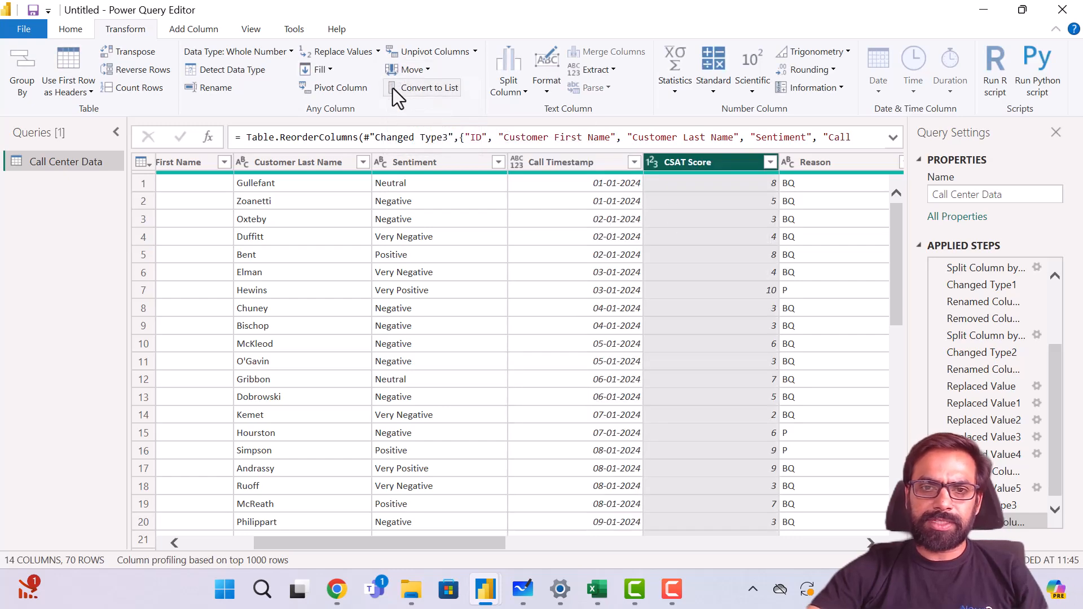
left_click(420, 70)
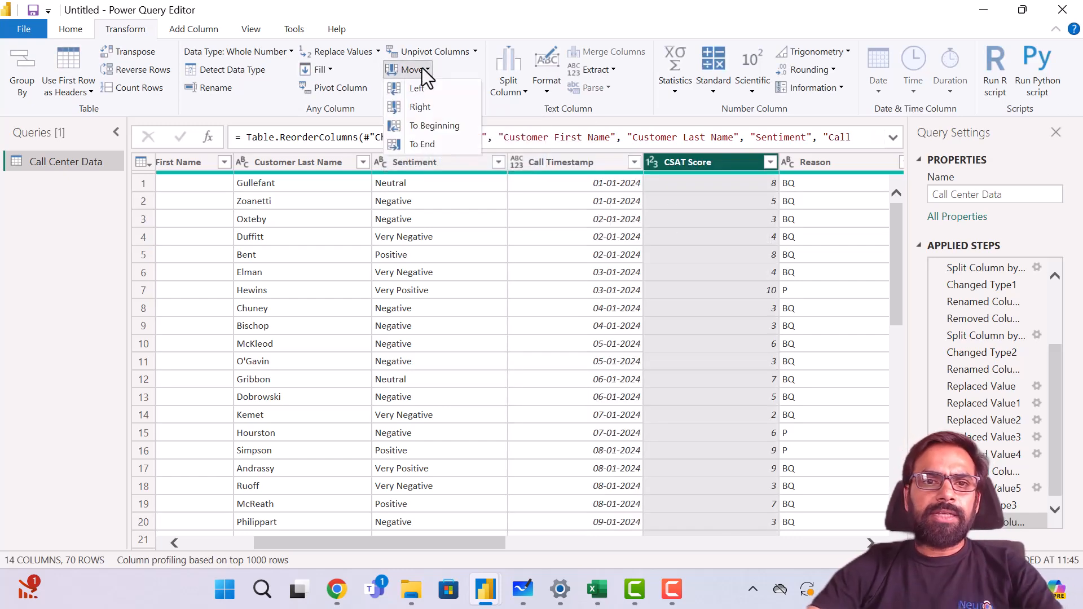
left_click(423, 146)
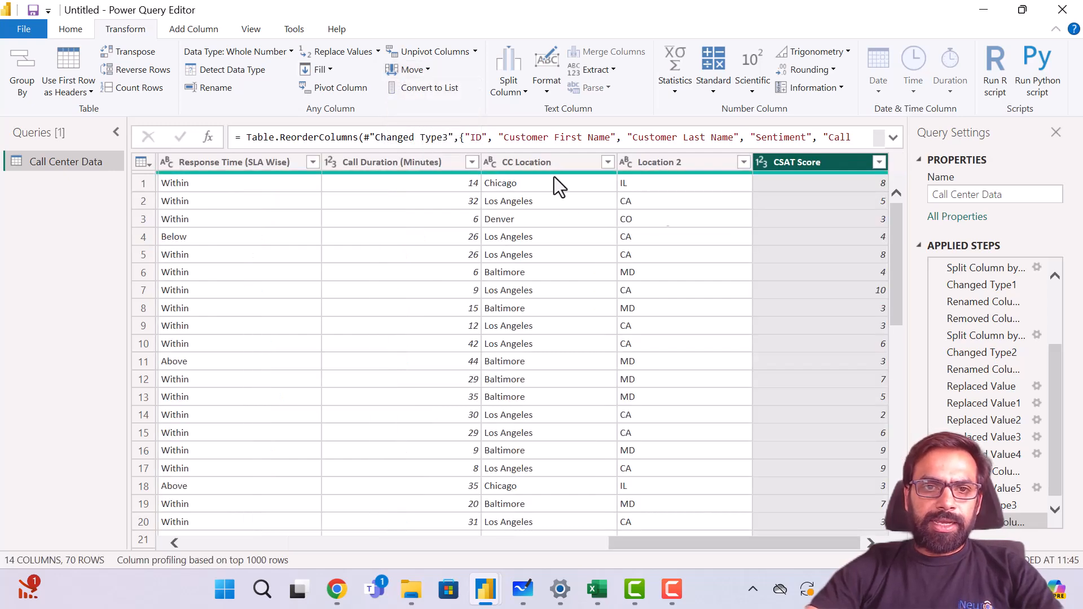
- Move the Call Duration (Minutes) column to the end of the table, after CSAT Score
left_click(433, 162)
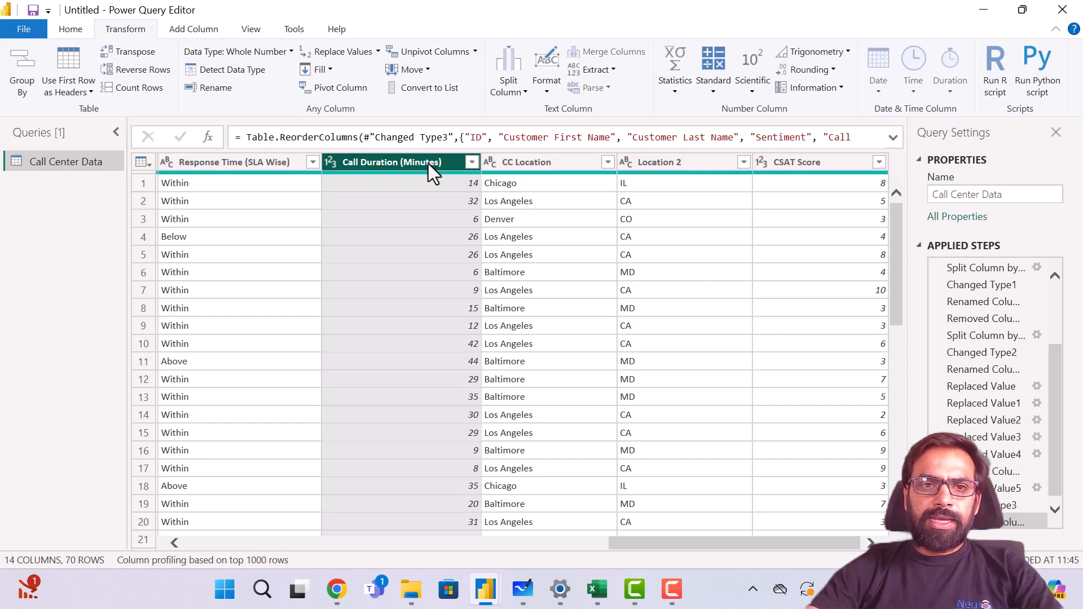
left_click(431, 68)
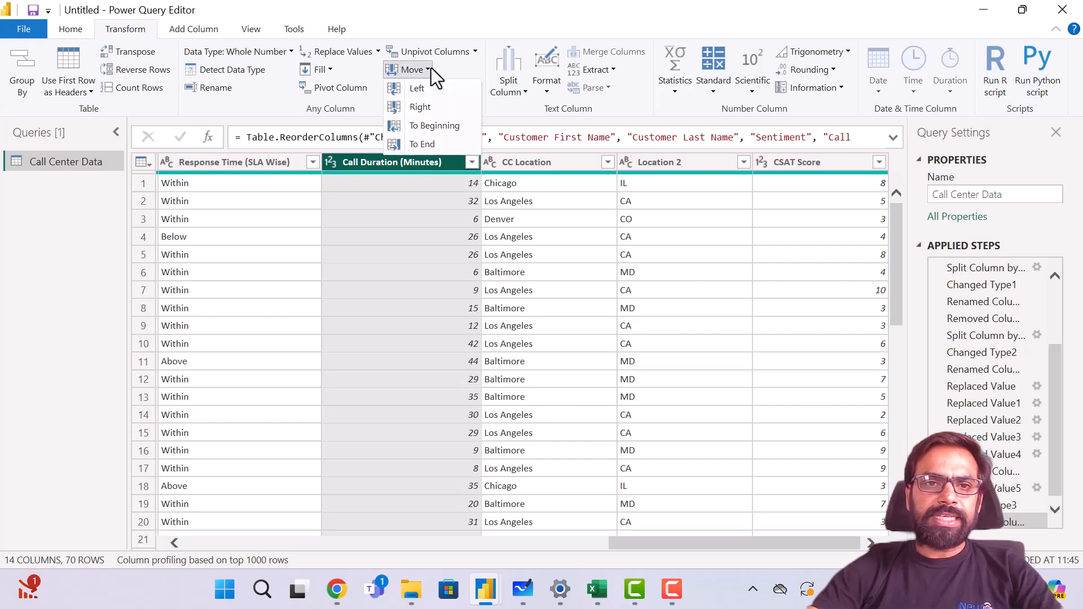
left_click(429, 145)
left_click(660, 198)
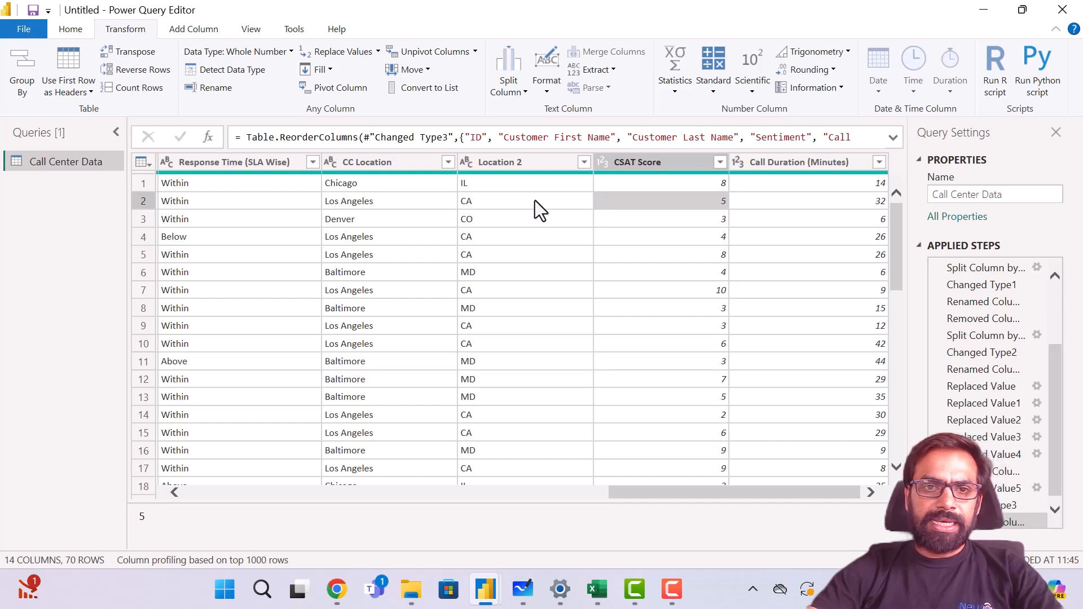
- Convert the Customer Last Name column to a list and delete that conversion from the applied steps
scroll(468, 219, "left", 10)
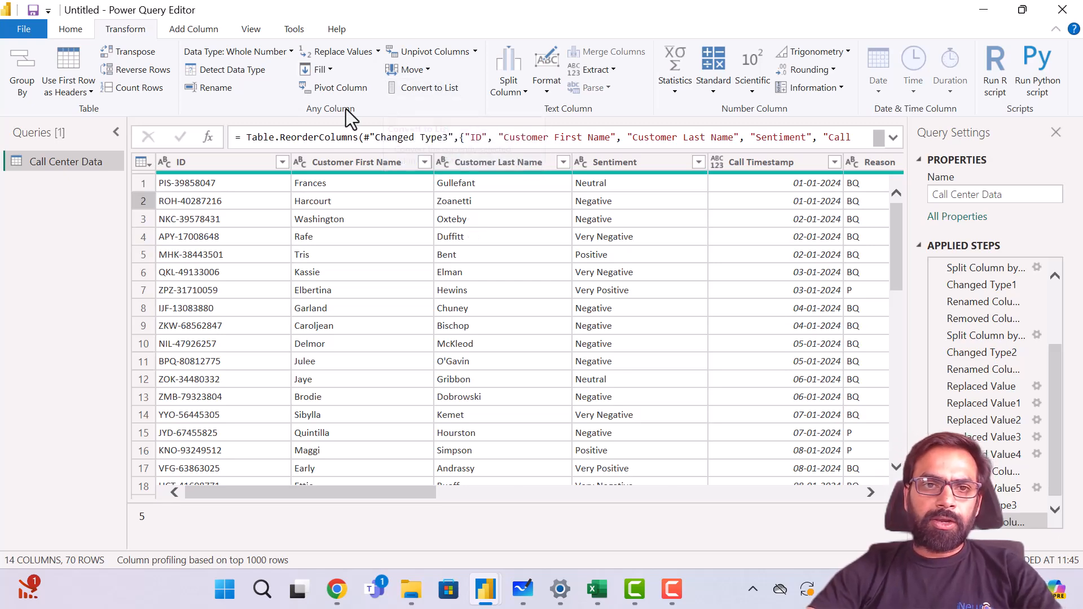
left_click(532, 169)
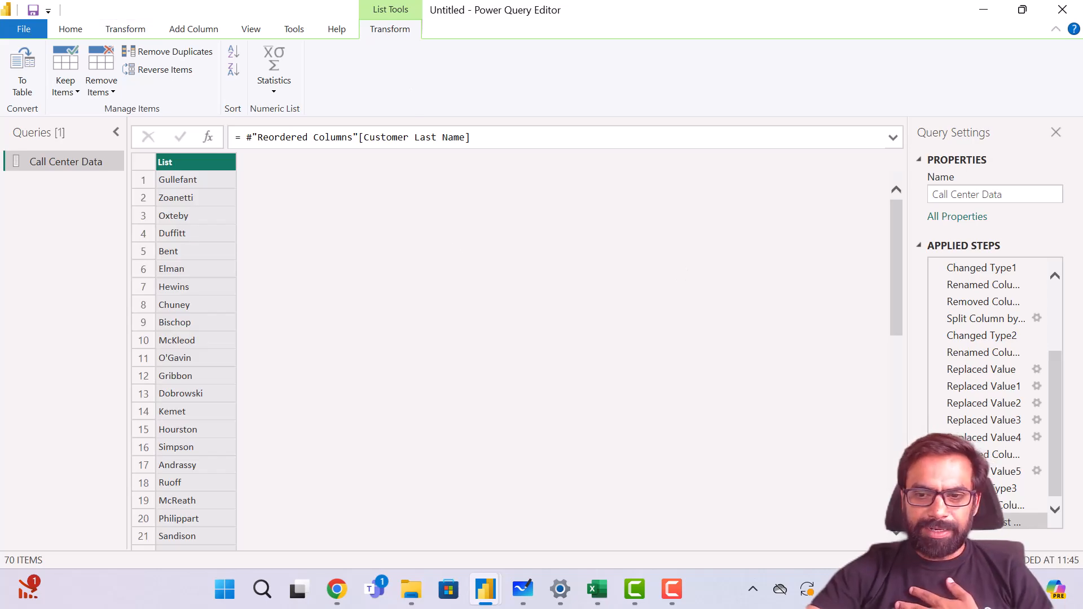
left_click(937, 522)
left_click(534, 262)
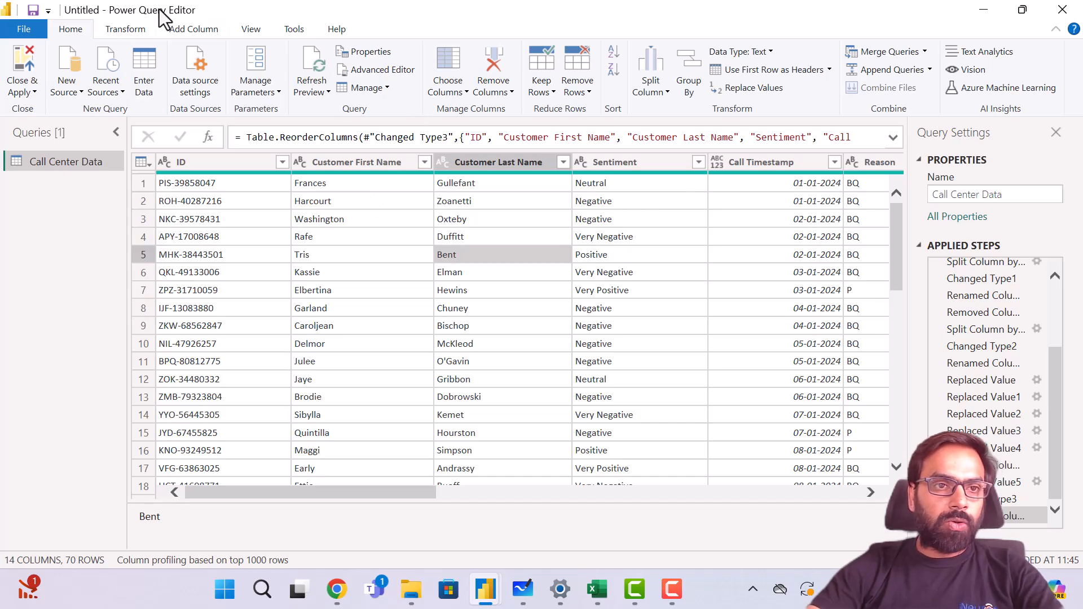
- Format the text in the Customer First Name column as lowercase
left_click(126, 29)
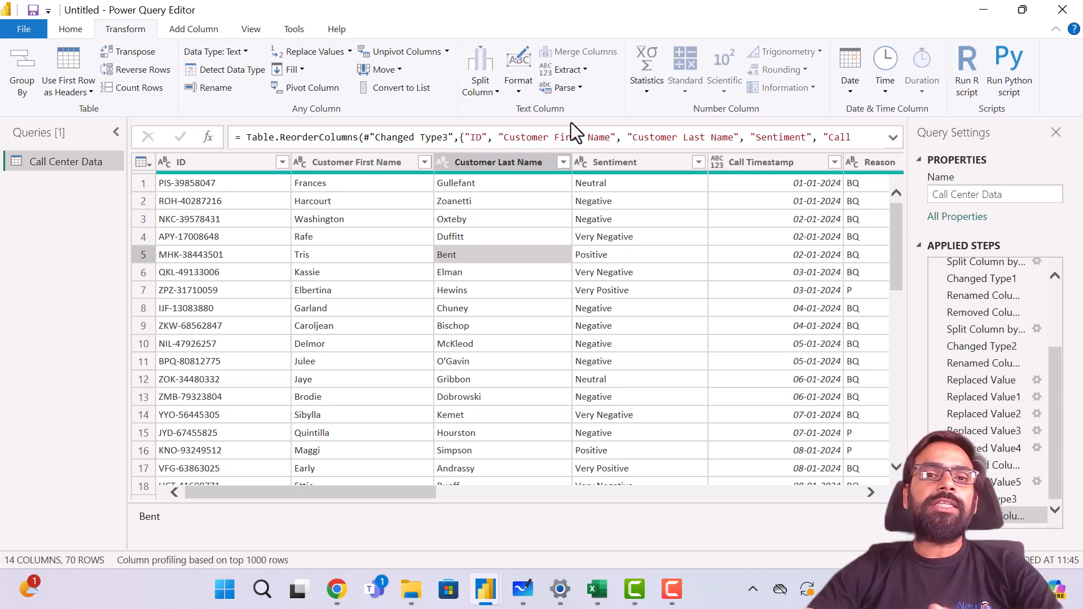
left_click(674, 599)
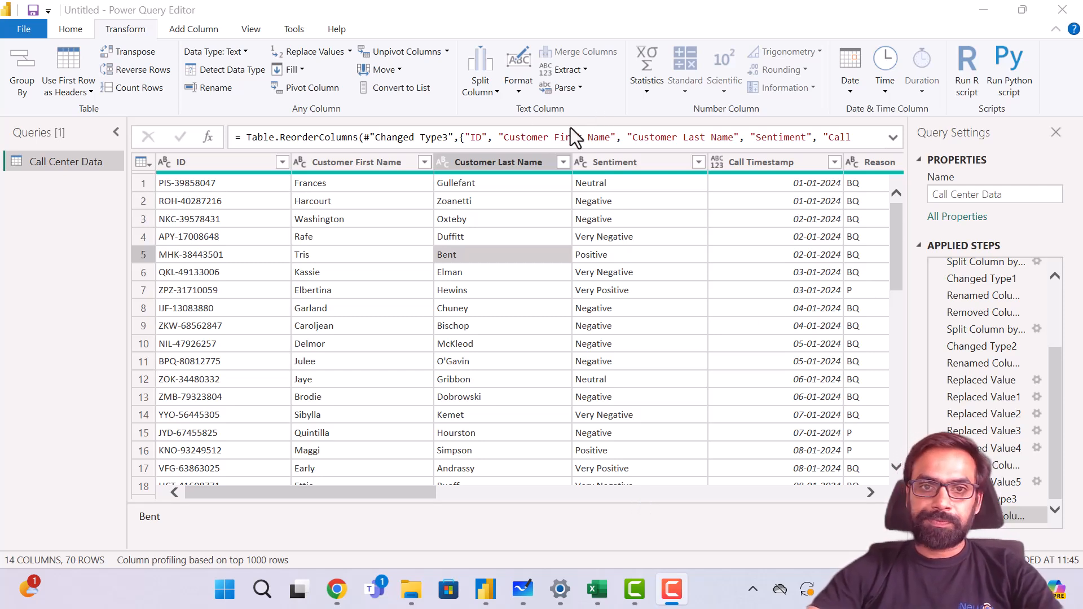
left_click(526, 86)
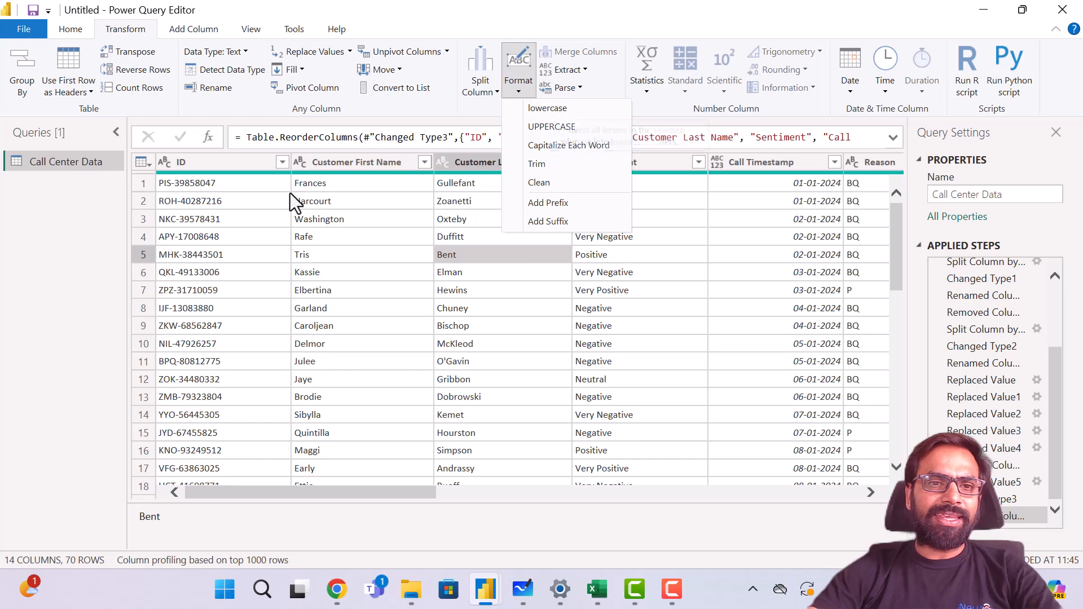
left_click(349, 207)
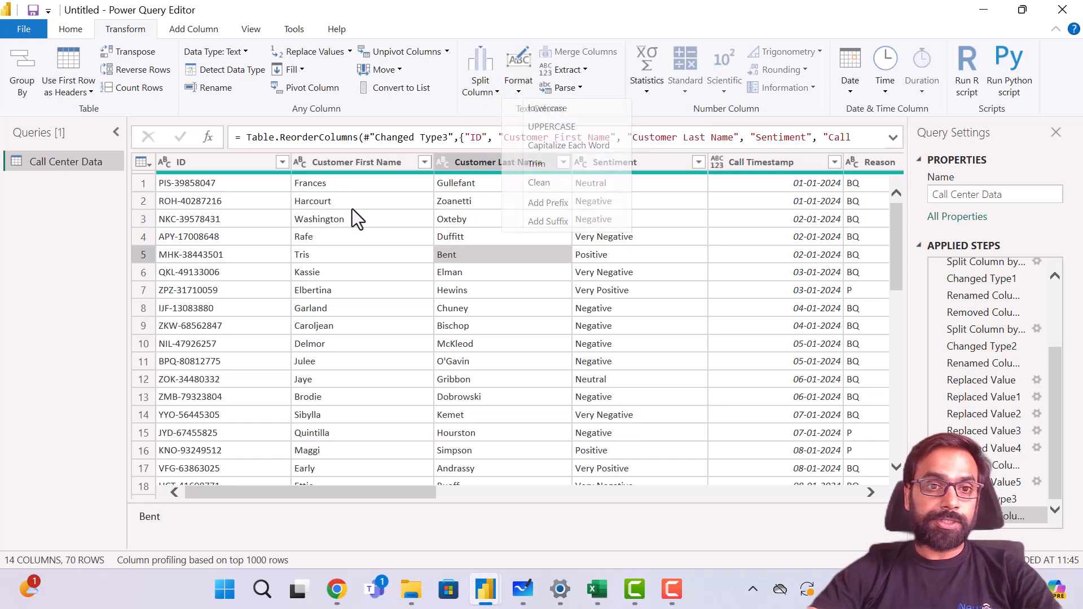
left_click(353, 162)
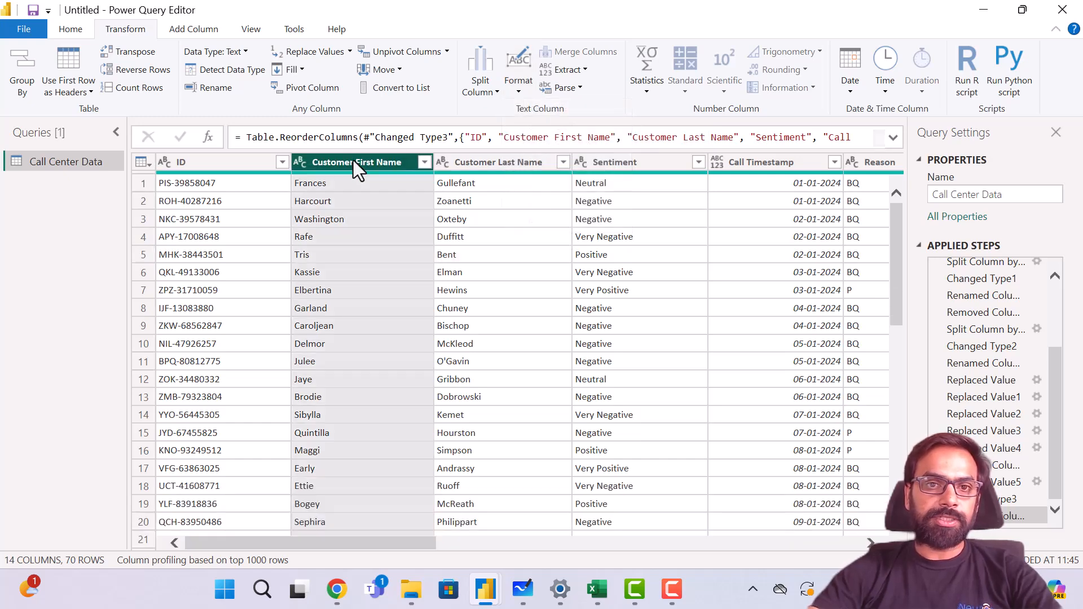
left_click(522, 88)
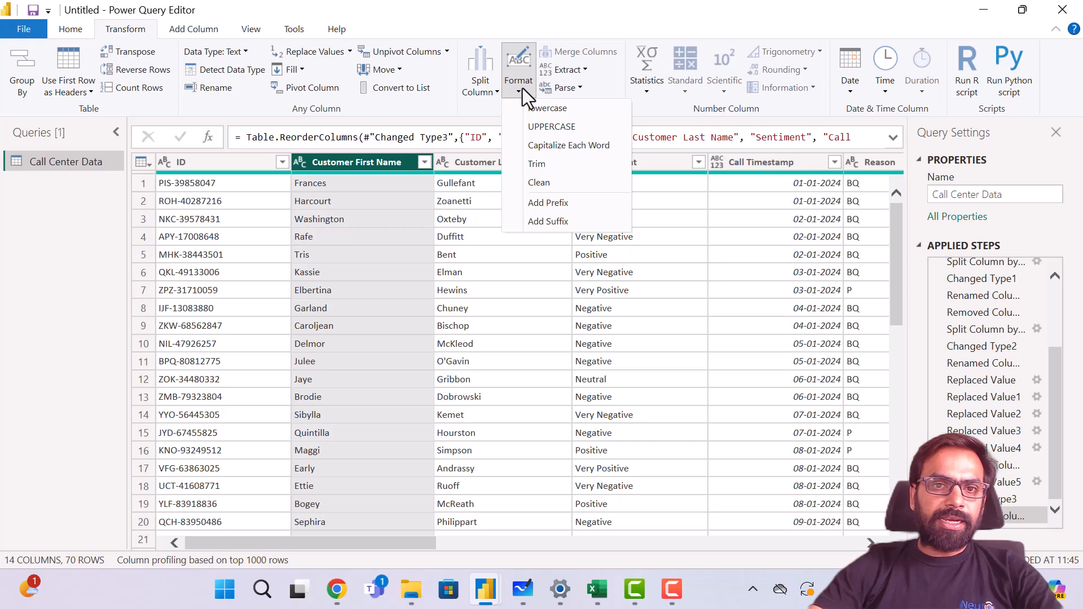
left_click(545, 108)
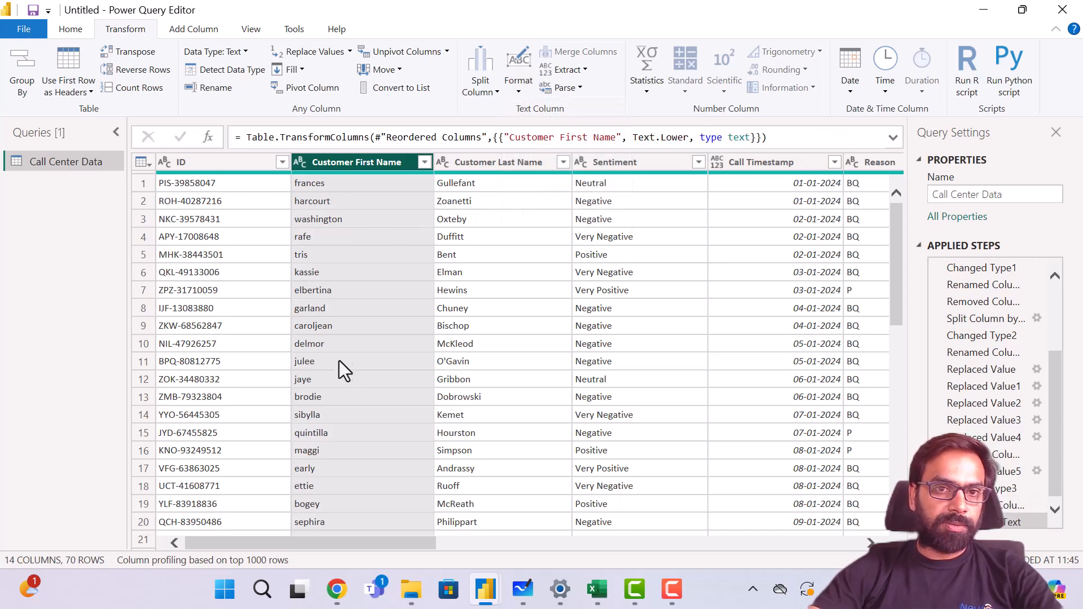
- Format the Customer First Name column as UPPERCASE and apply Capitalize Each Word to it
left_click(510, 93)
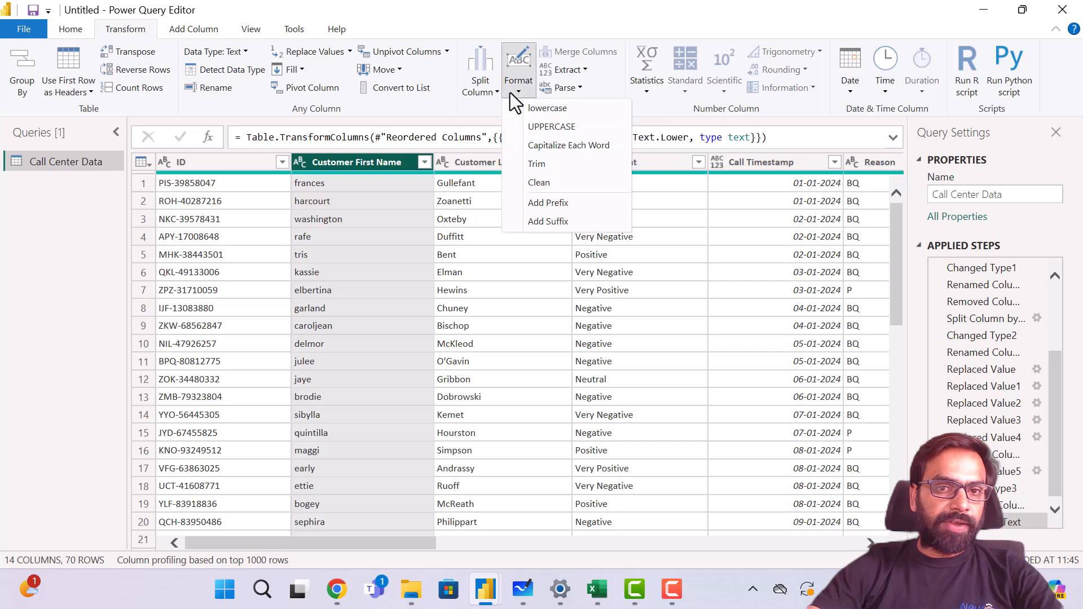
left_click(536, 125)
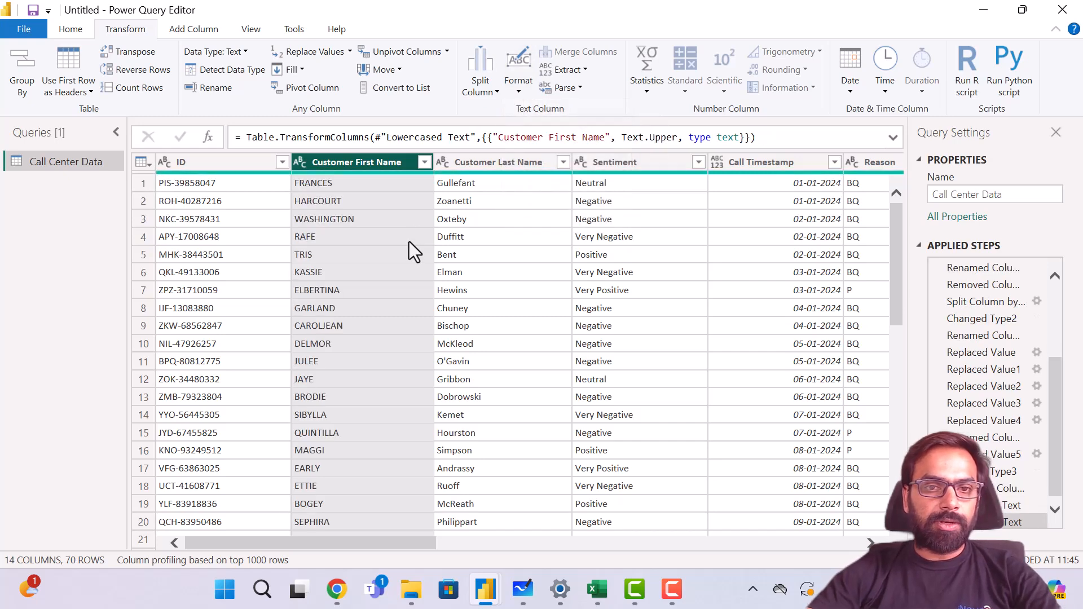
left_click(523, 89)
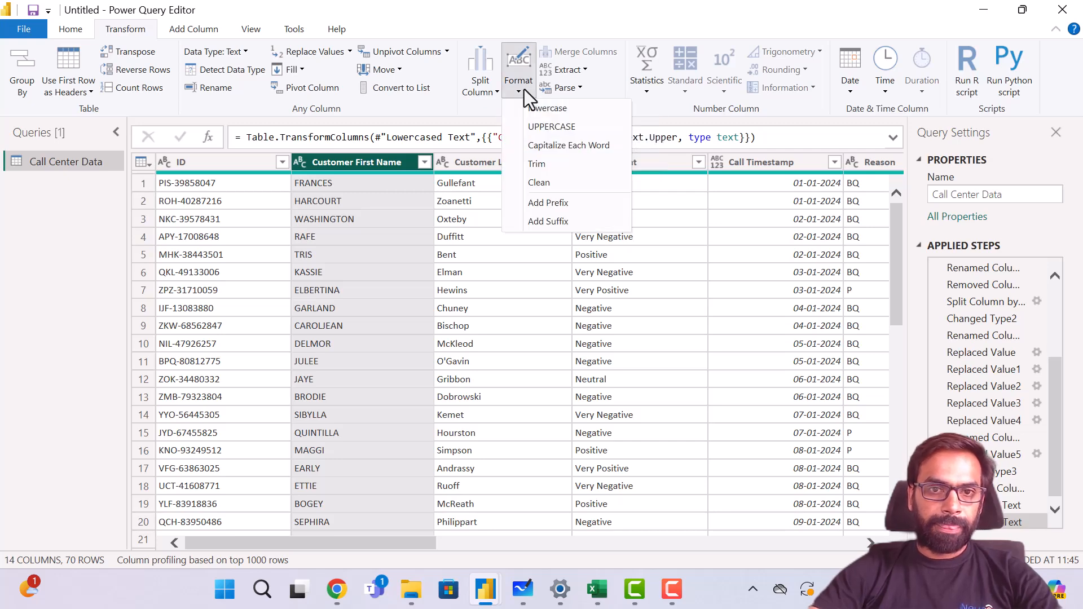
left_click(565, 151)
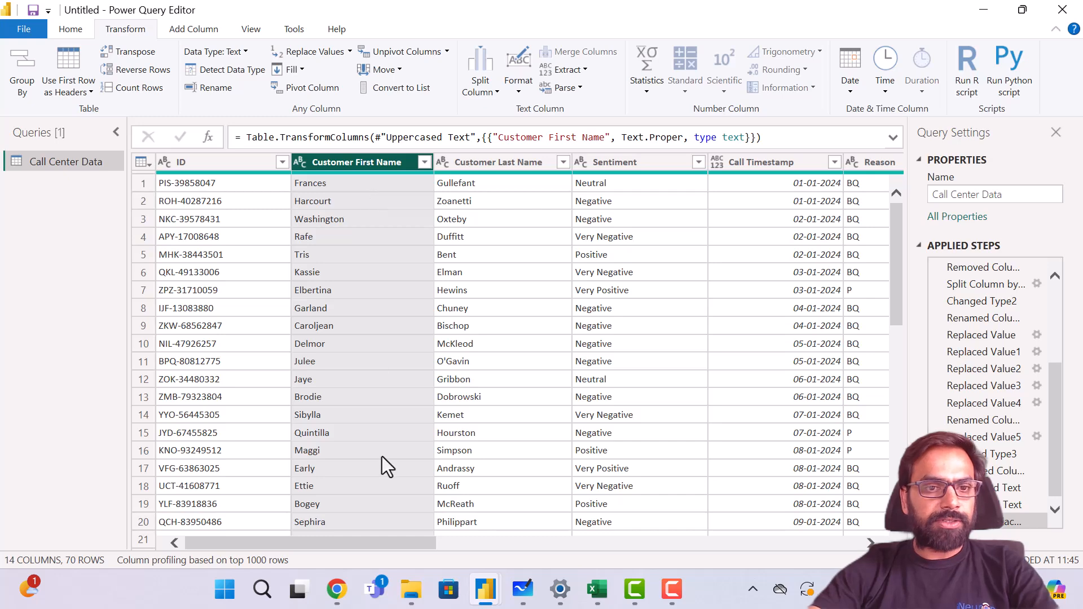
- Switch to Microsoft Whiteboard and handwrite a sample first name below the "fill up" and "fill down" notes
left_click(517, 93)
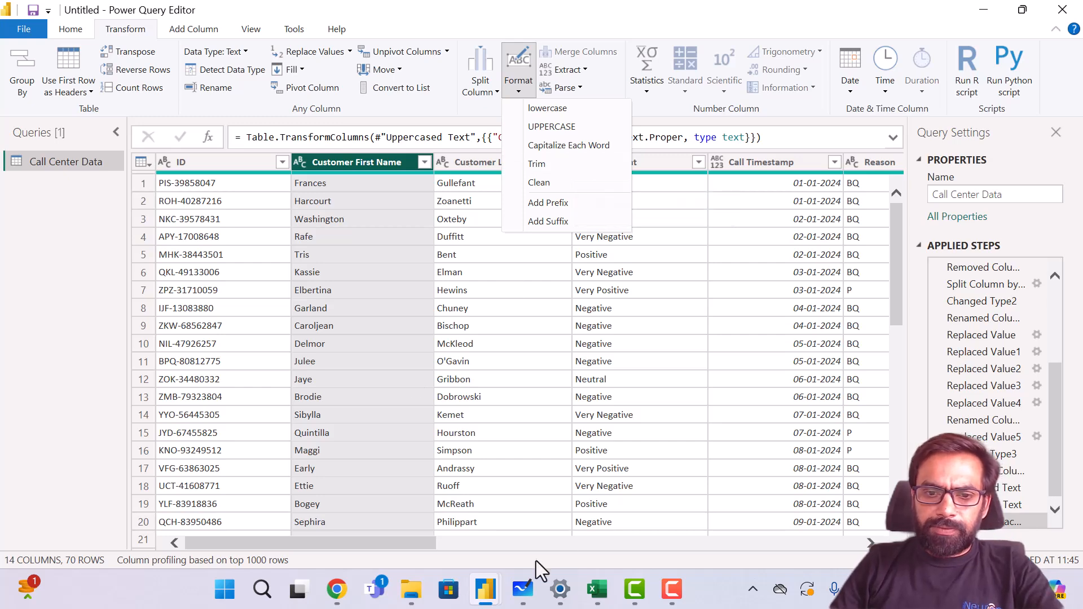
left_click(522, 589)
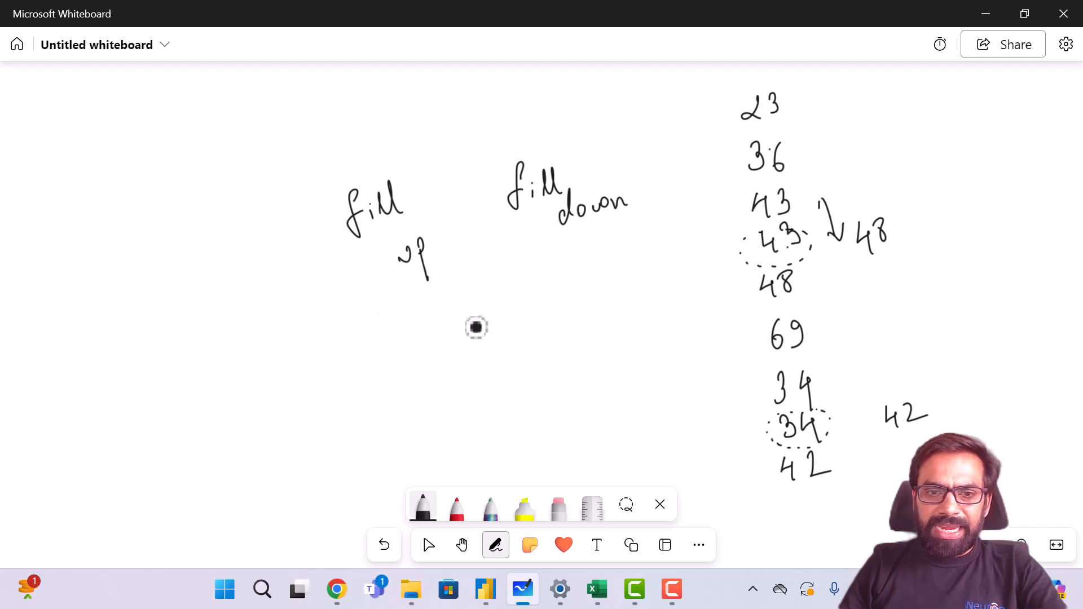
mouse_move(473, 333)
left_mouse_down()
mouse_move(496, 321)
mouse_move(517, 333)
mouse_move(568, 331)
mouse_move(573, 304)
mouse_move(585, 336)
mouse_move(611, 327)
left_mouse_up()
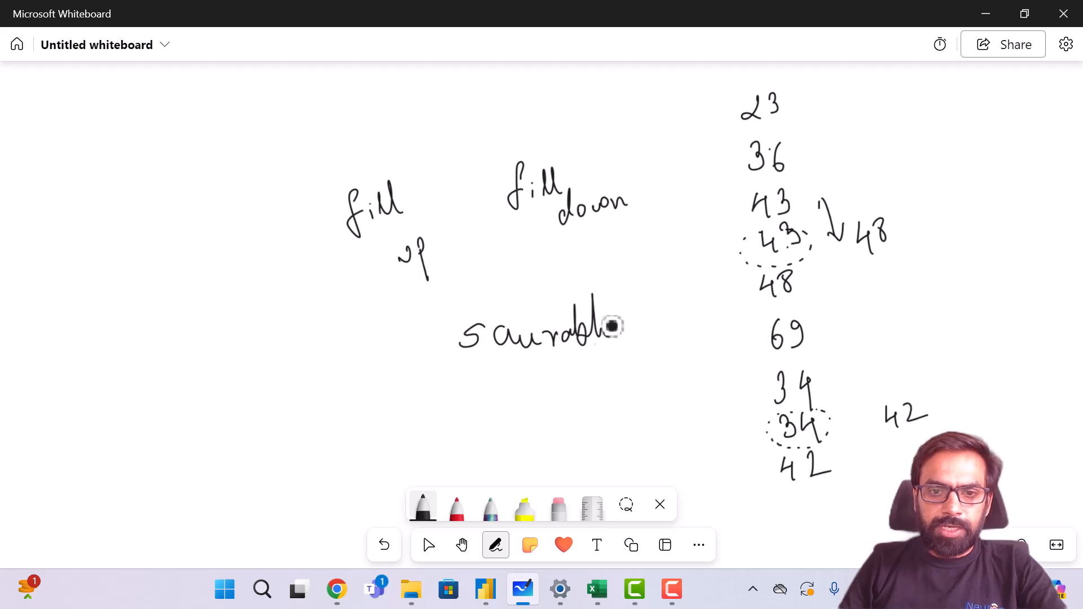
- Draw short dashes before the handwritten name, four dots after it, and a small downward arrow above its first letter
left_click(454, 350)
left_click_drag(452, 350, 447, 351)
left_click_drag(440, 351, 434, 353)
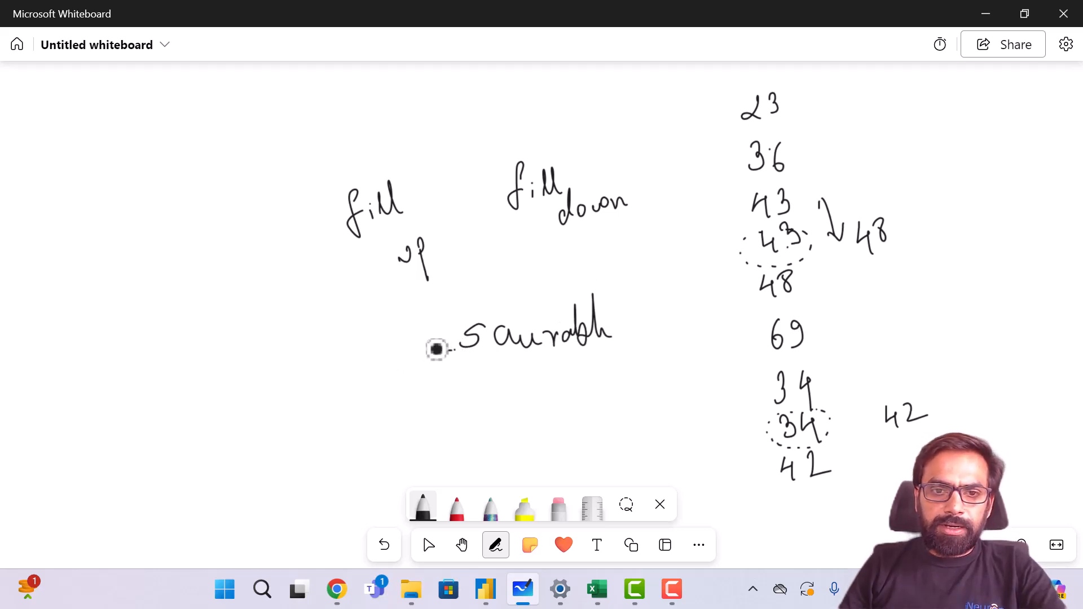
left_click(621, 339)
left_click(629, 340)
left_click(636, 340)
left_click(643, 340)
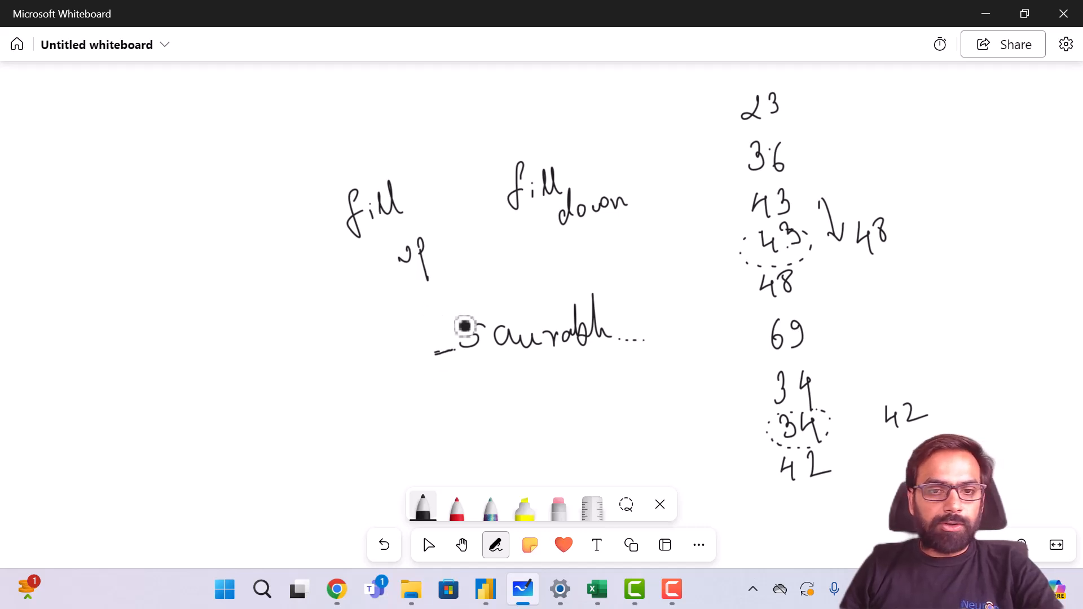
left_click_drag(467, 285, 472, 298)
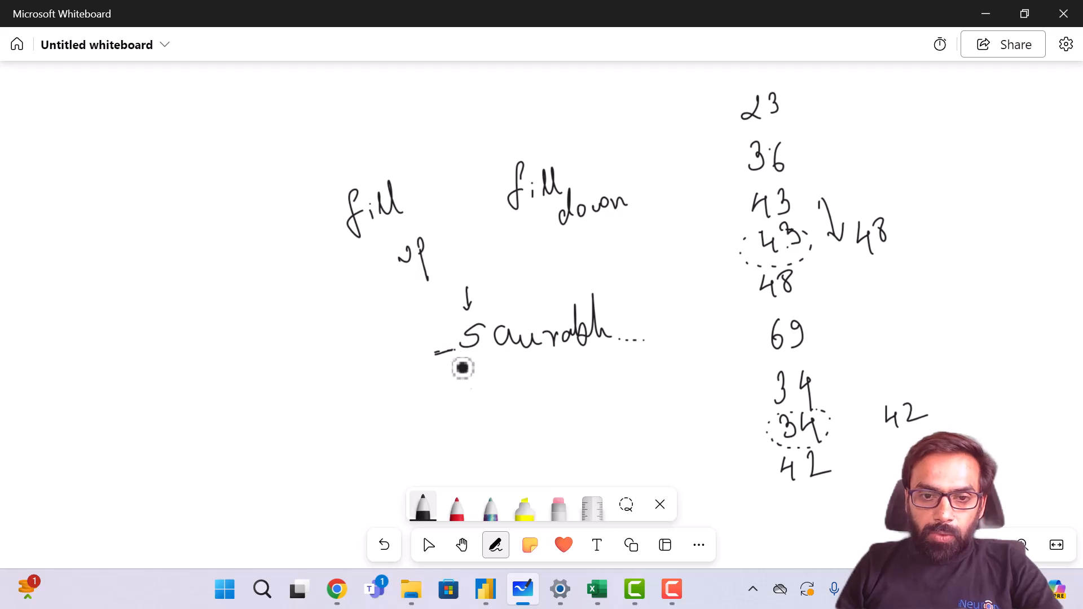
- Draw angled separator lines that cut off the dashes before the handwritten sample name and the dots after it
mouse_move(452, 293)
left_mouse_down()
mouse_move(443, 391)
mouse_move(406, 412)
left_mouse_up()
mouse_move(609, 284)
left_mouse_down()
mouse_move(618, 355)
mouse_move(683, 350)
left_mouse_up()
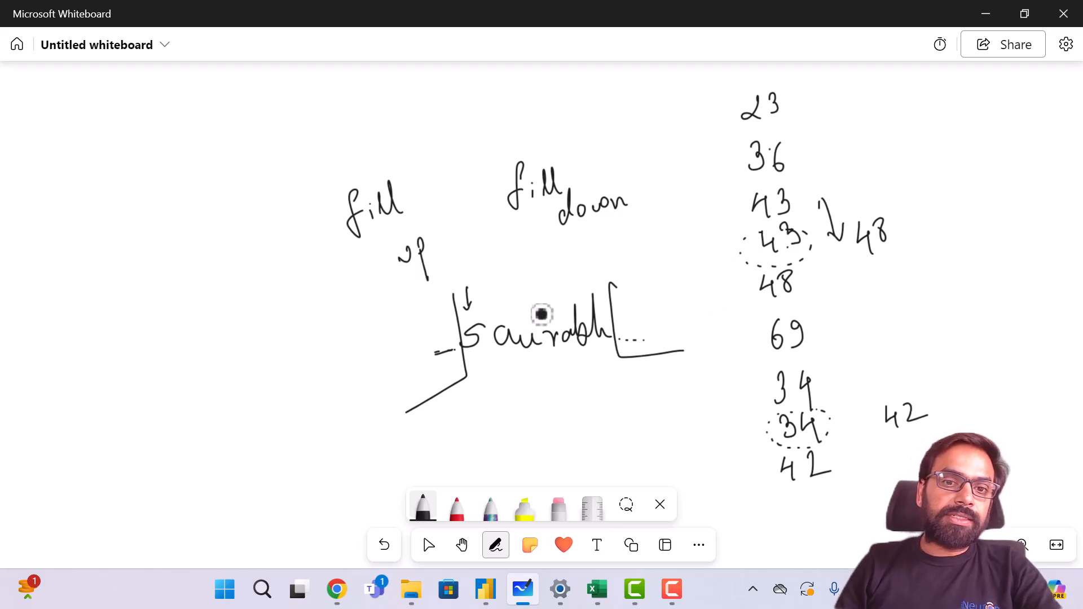
- Handwrite a second sample name with an initial above the "fill up" note, add stray marks around it, and separate them with angled lines
mouse_move(151, 130)
left_mouse_down()
mouse_move(133, 135)
mouse_move(140, 154)
mouse_move(217, 150)
mouse_move(235, 137)
mouse_move(242, 160)
mouse_move(290, 126)
mouse_move(310, 134)
left_mouse_up()
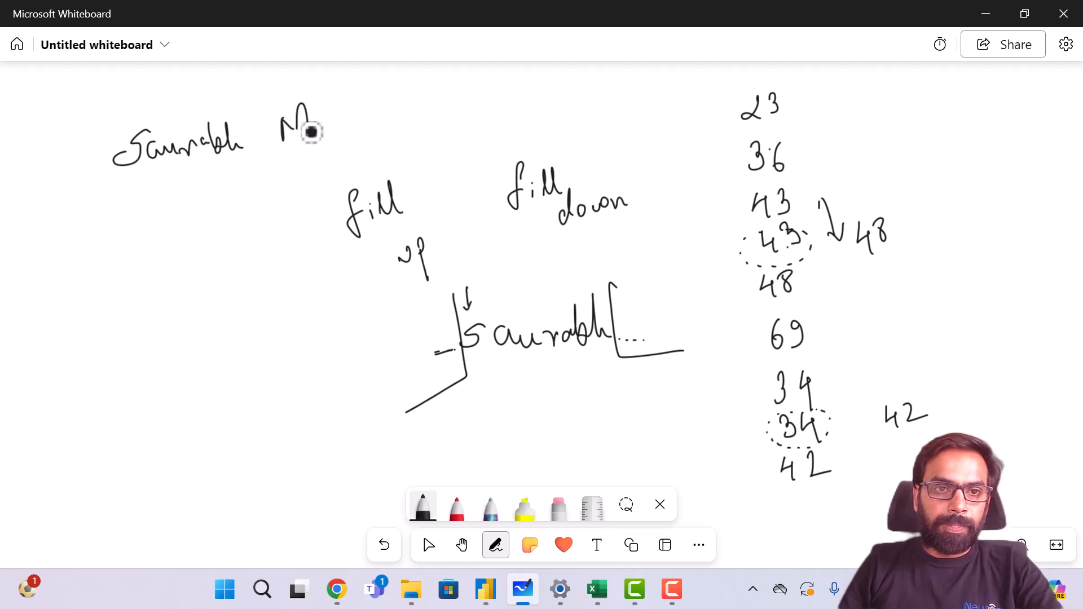
left_click(320, 134)
left_click(327, 135)
left_click(353, 127)
left_click(103, 176)
left_click_drag(91, 180, 72, 183)
left_click(69, 186)
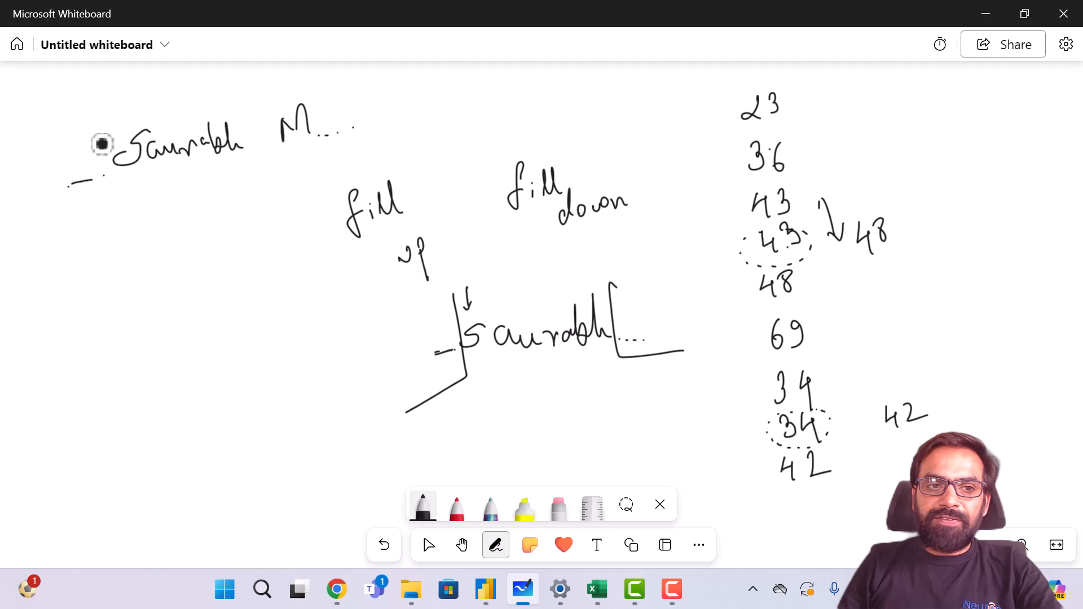
mouse_move(103, 120)
left_mouse_down()
mouse_move(106, 172)
mouse_move(75, 198)
left_mouse_up()
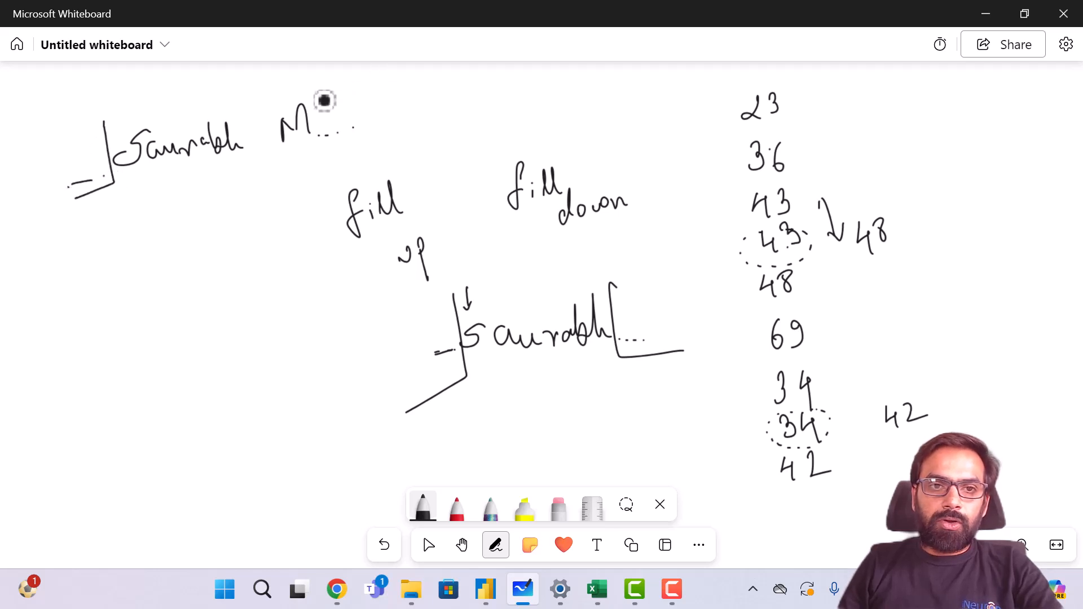
mouse_move(311, 89)
left_mouse_down()
mouse_move(320, 137)
mouse_move(404, 138)
left_mouse_up()
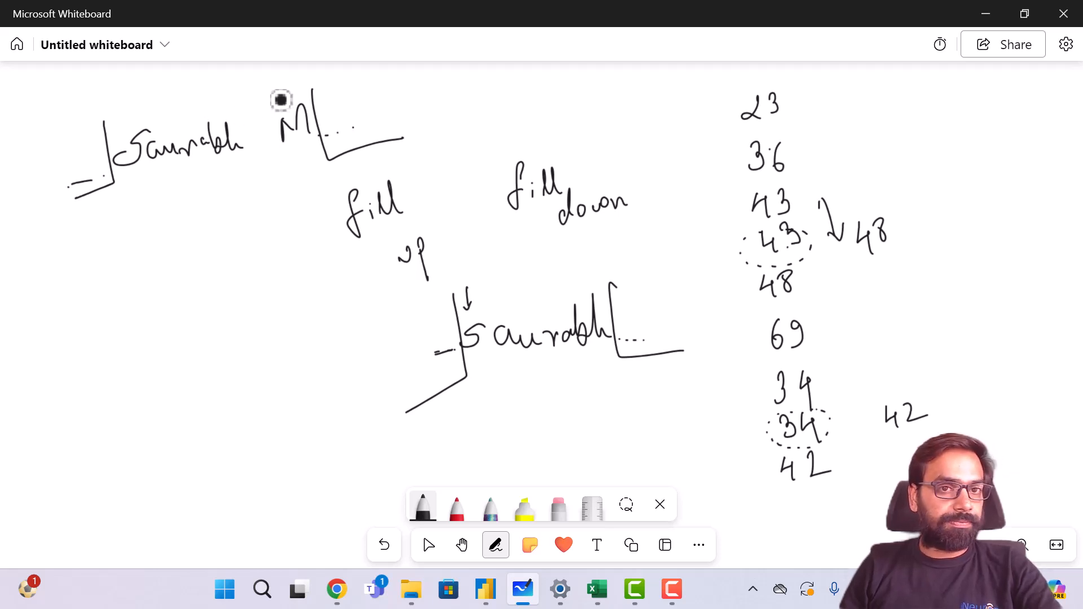
- Return to Power Query Editor and apply Trim and Clean to the Customer First Name column
left_click(988, 16)
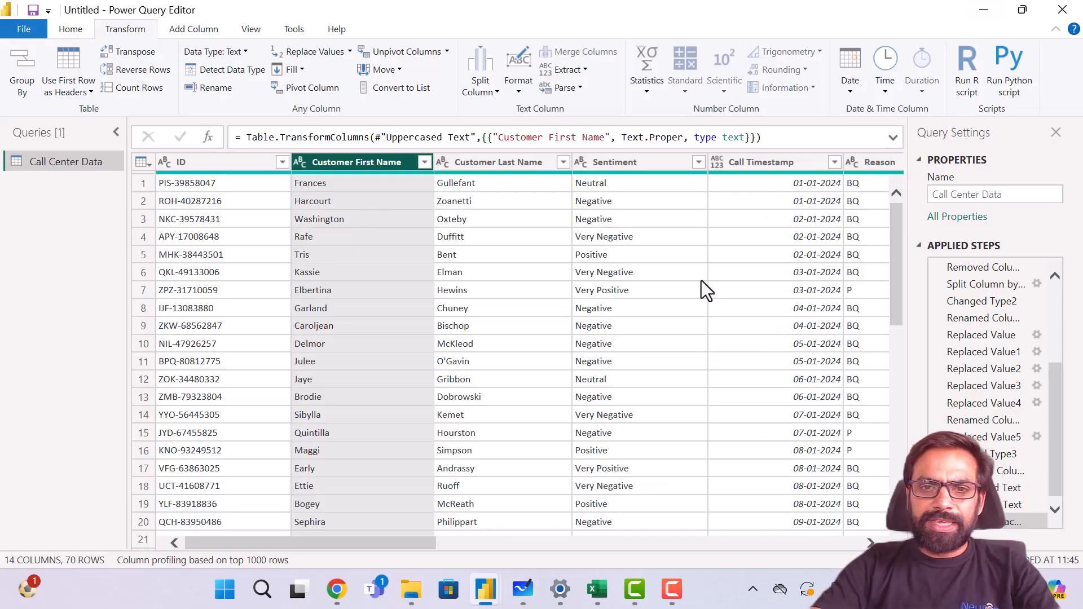
scroll(701, 280, "right", 5)
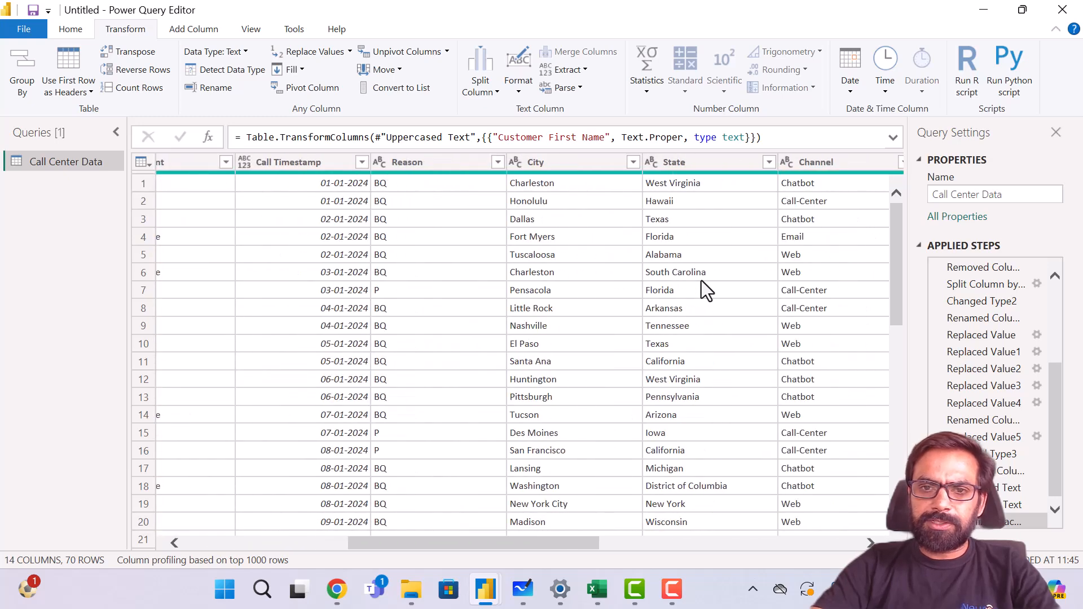
scroll(649, 272, "left", 5)
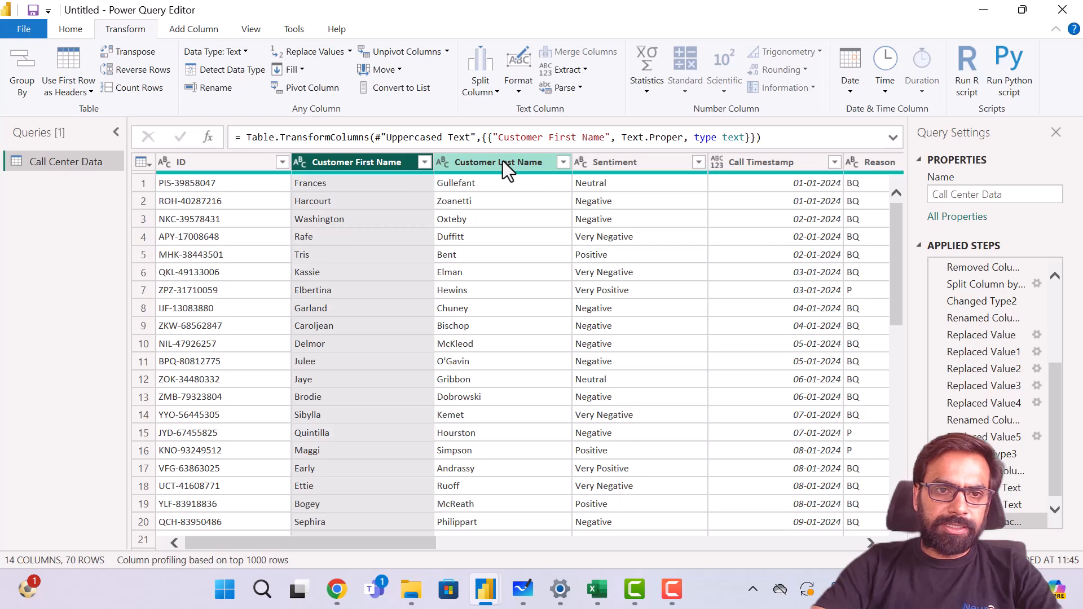
left_click(518, 89)
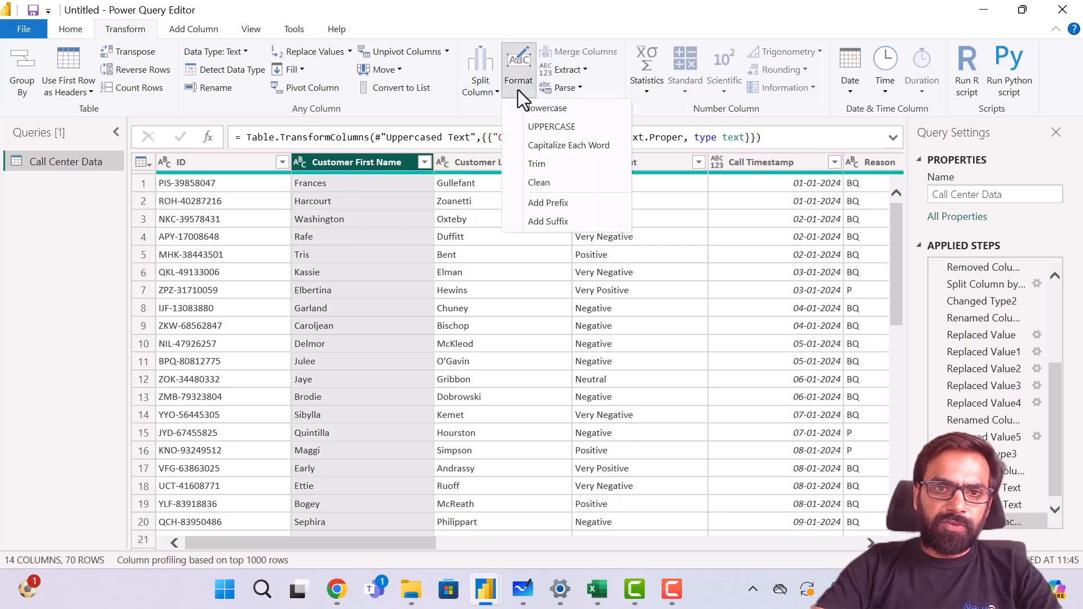
left_click(553, 169)
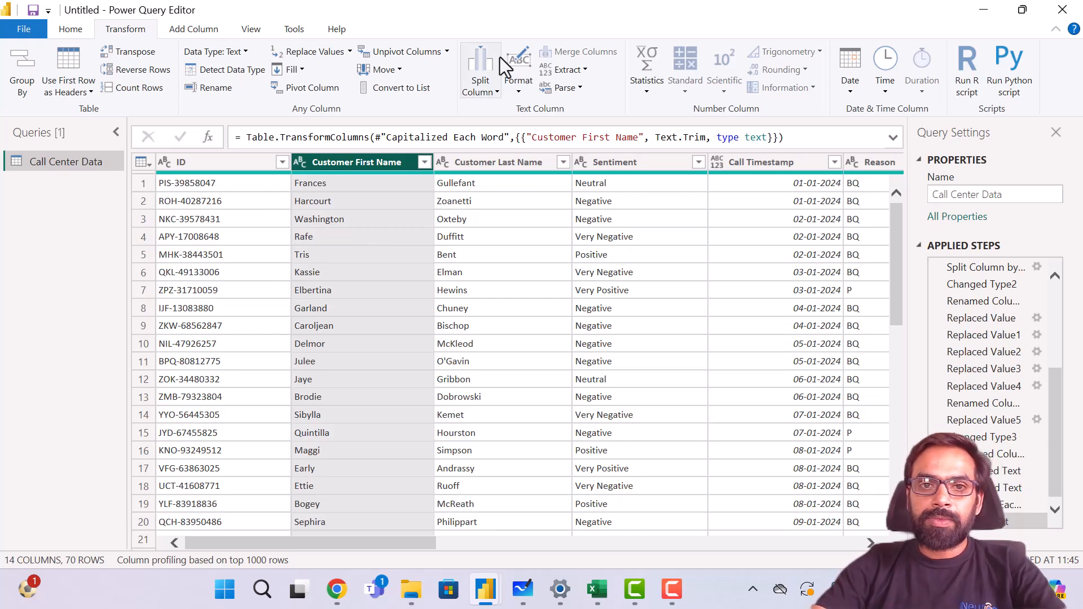
left_click(517, 86)
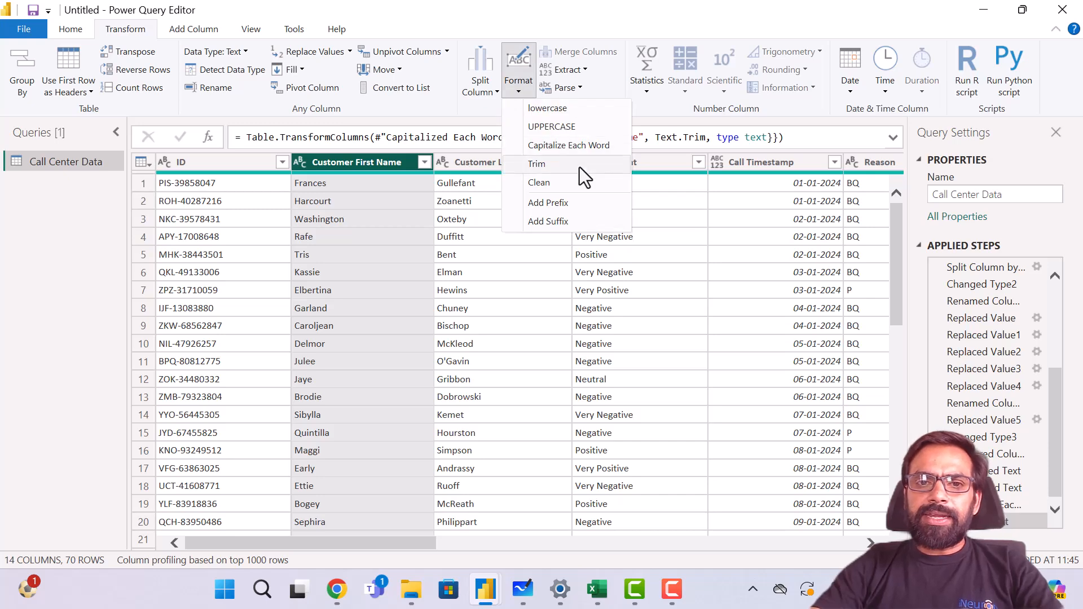
left_click(568, 186)
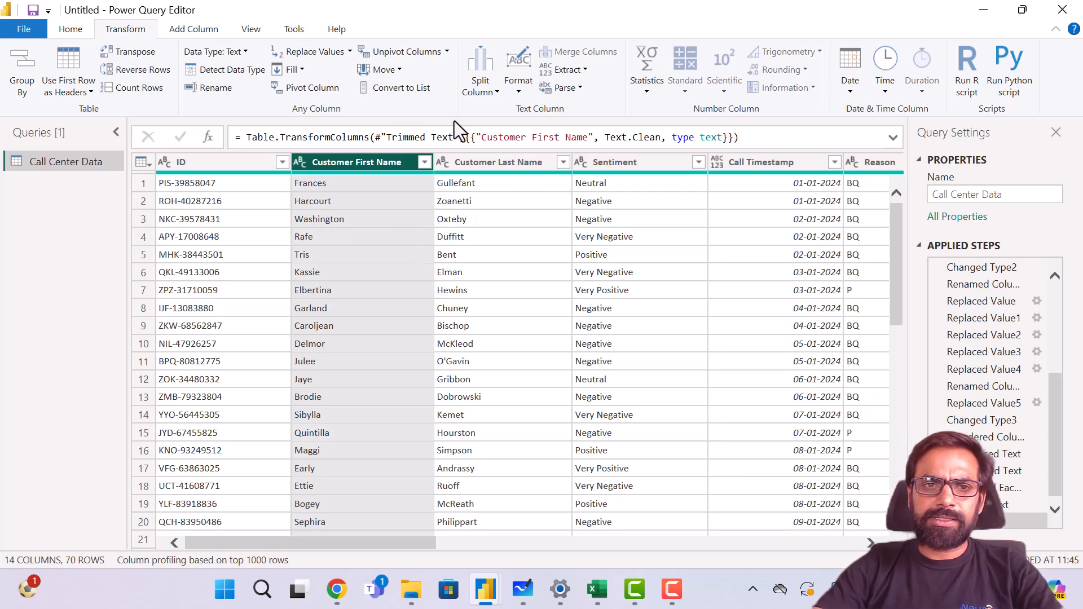
- Add the prefix "$" to every value in the CSAT Score column
left_click(516, 87)
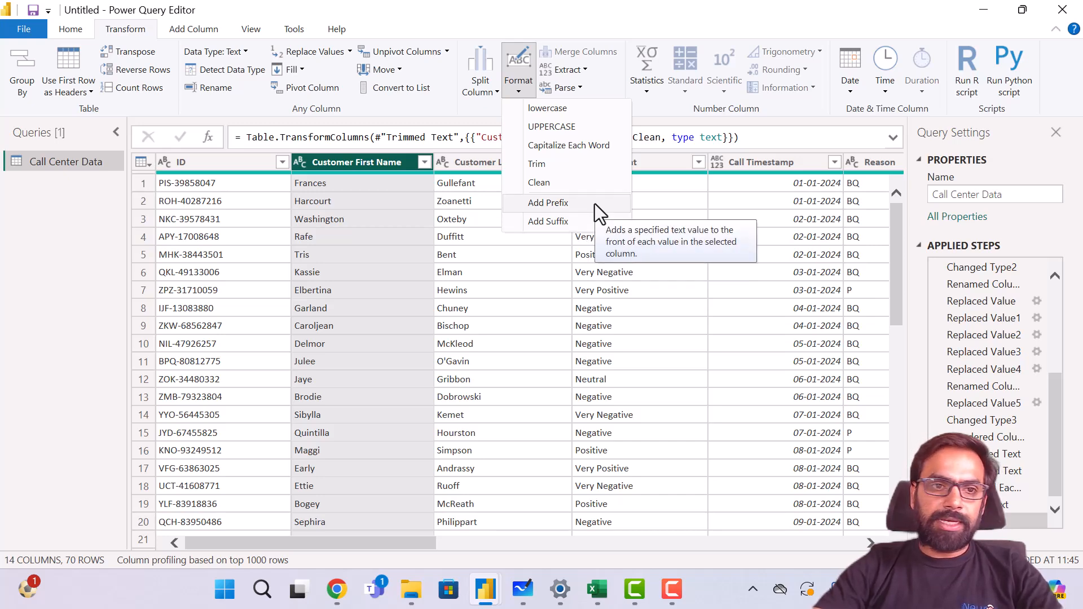
left_click(384, 249)
scroll(384, 248, "right", 5)
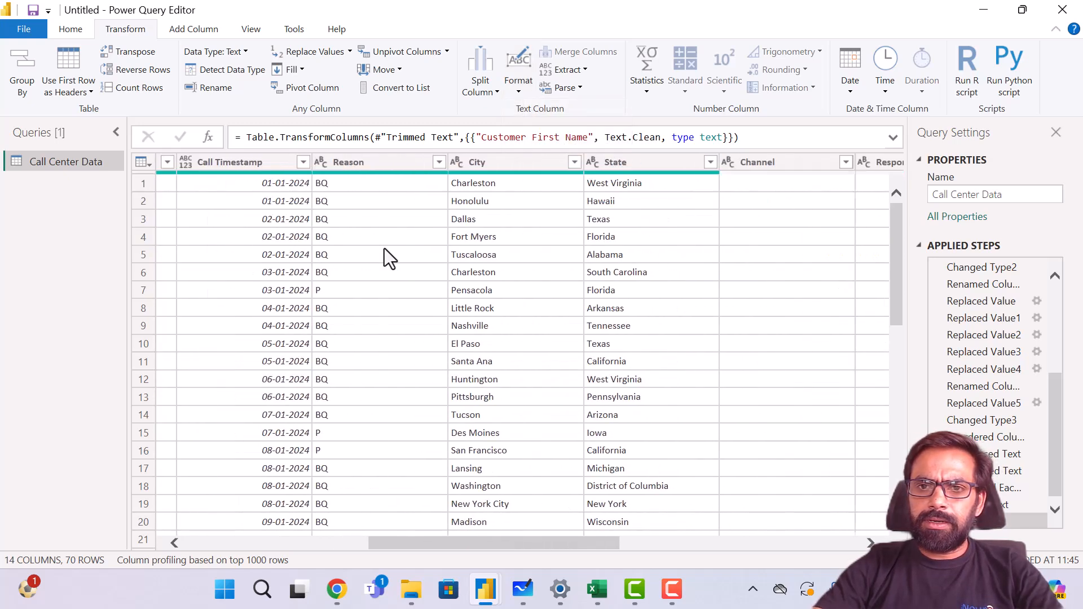
scroll(384, 249, "right", 6)
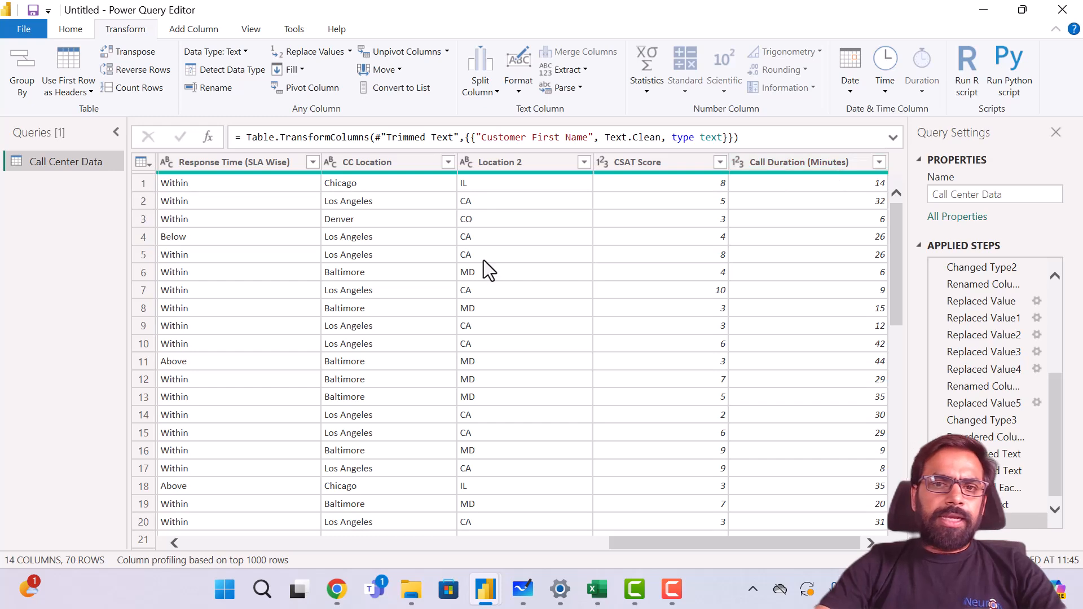
scroll(483, 260, "right", 10)
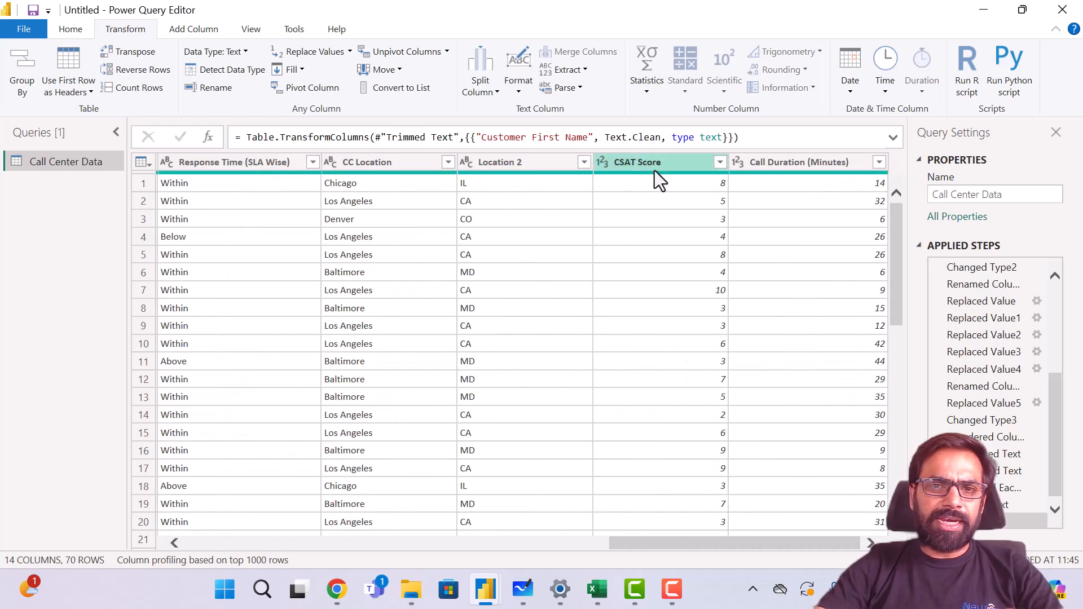
left_click(665, 167)
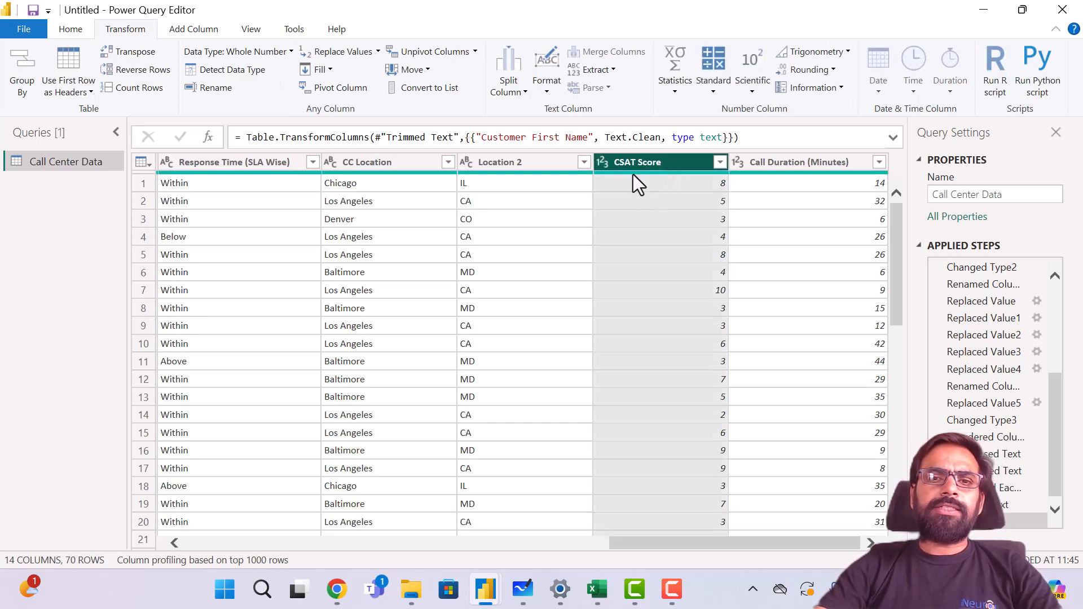
mouse_move(664, 174)
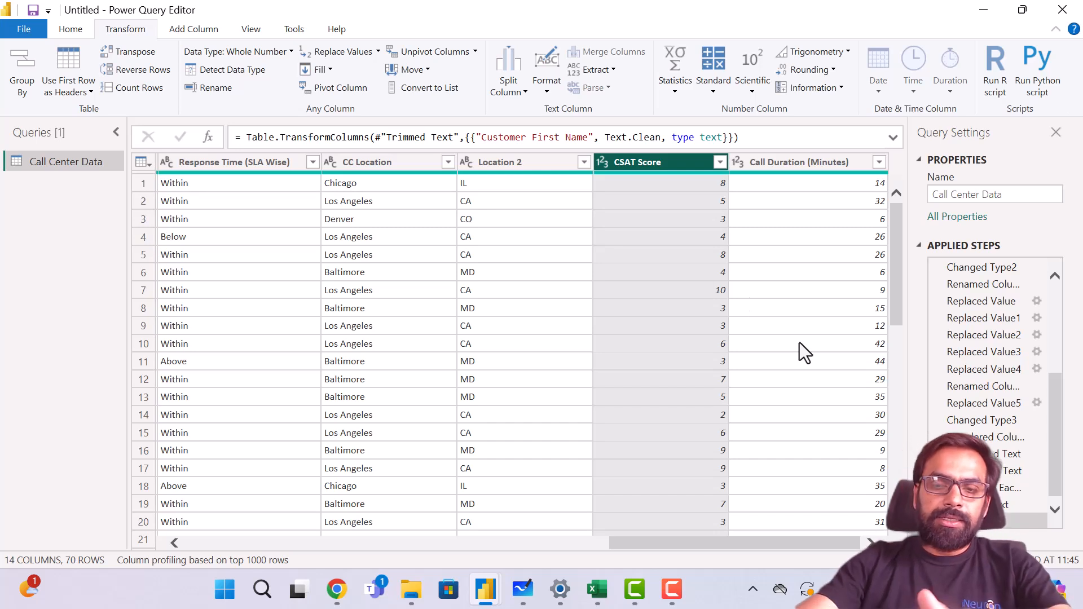
left_click(547, 90)
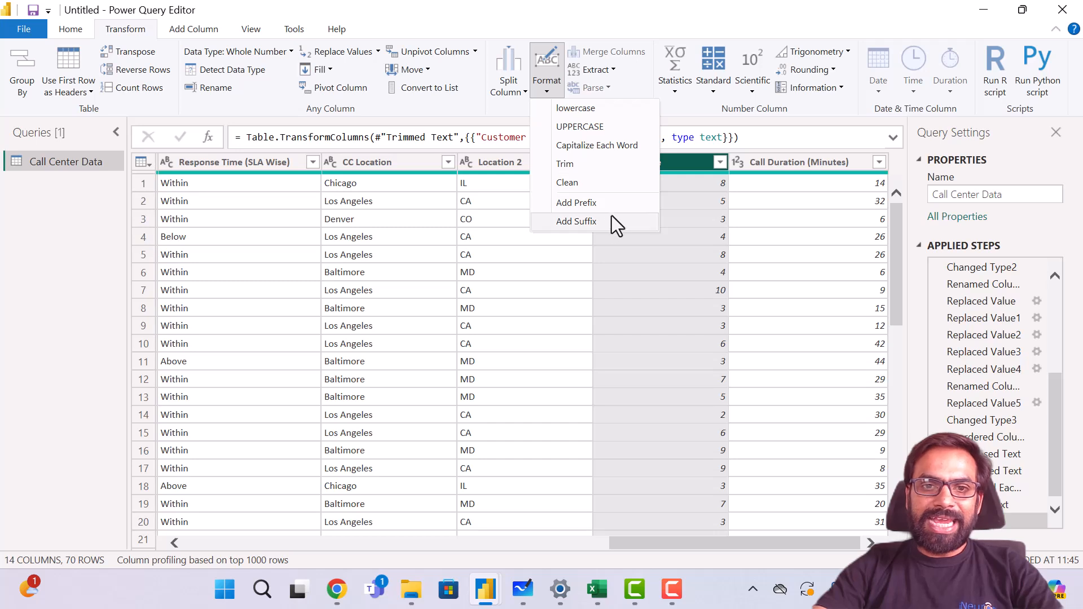
left_click(632, 206)
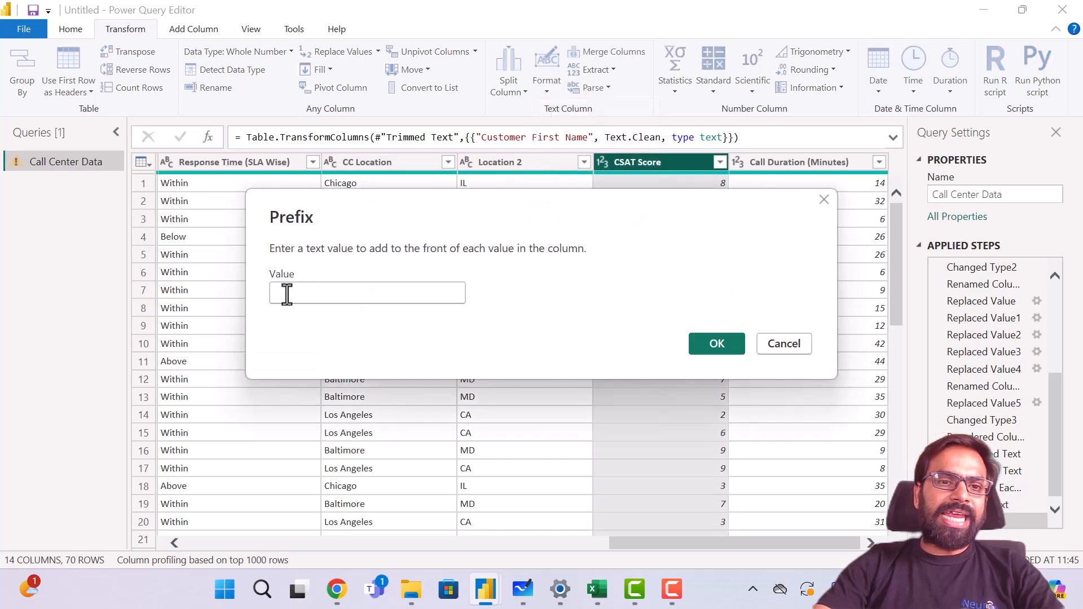
left_click(303, 301)
type("$")
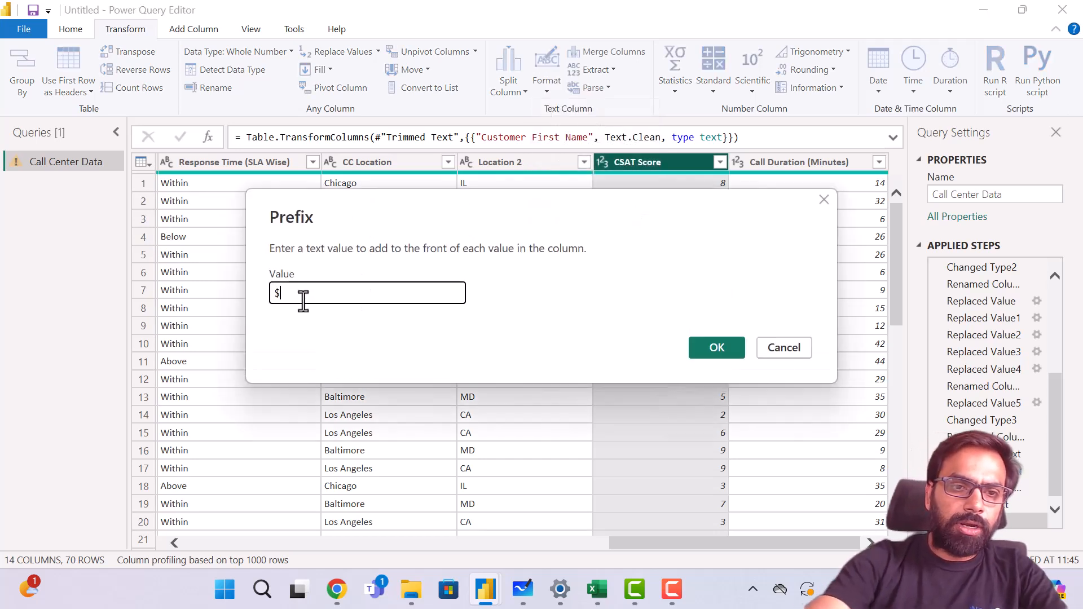
left_click(716, 348)
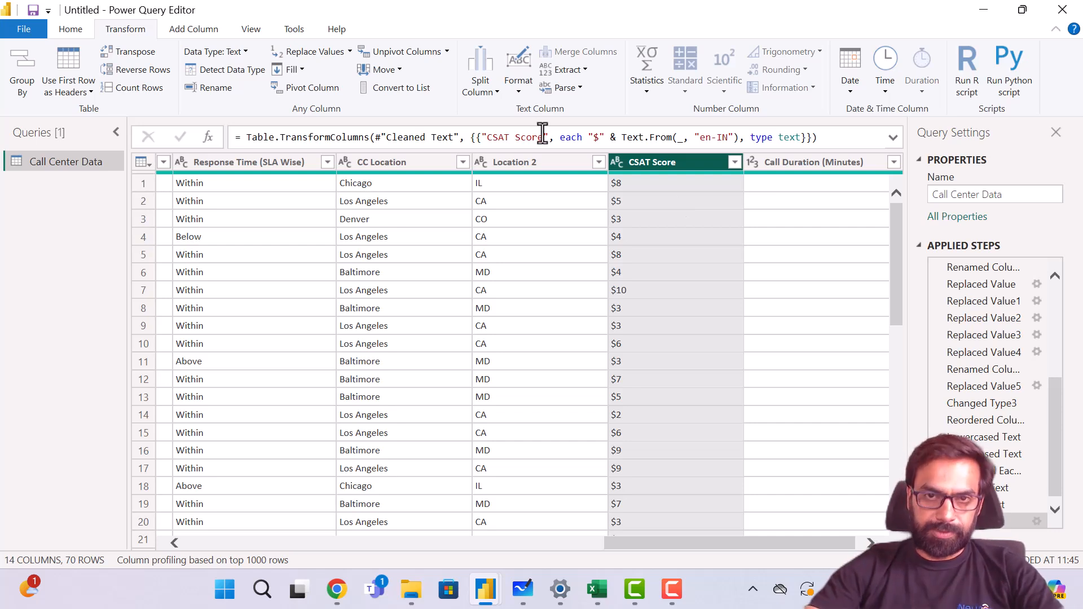
- Delete the applied step that added the "$" prefix to the CSAT Score column
left_click(524, 87)
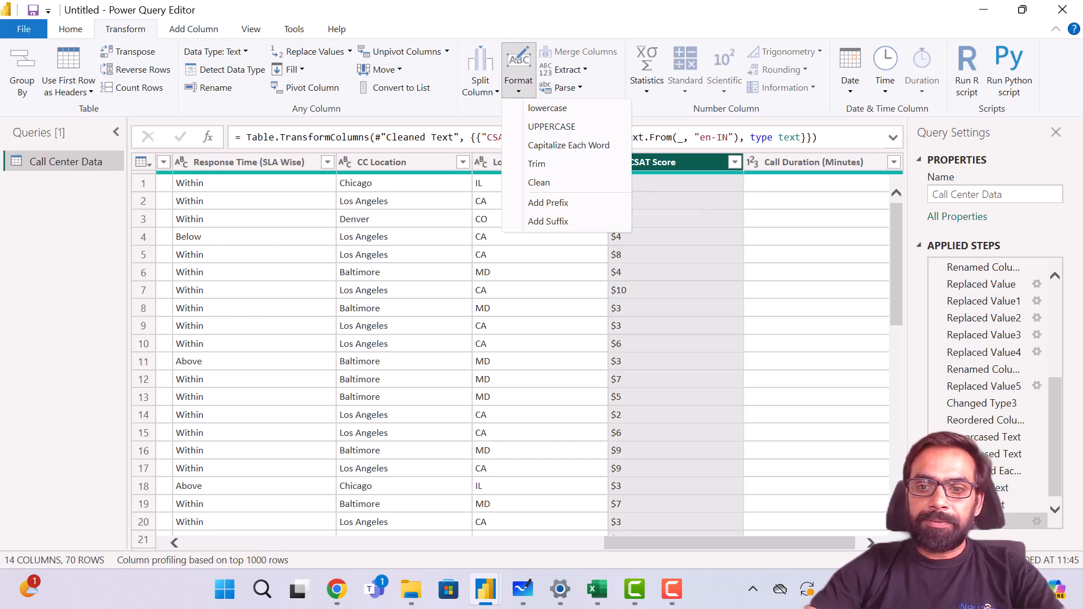
key("Escape")
left_click(937, 521)
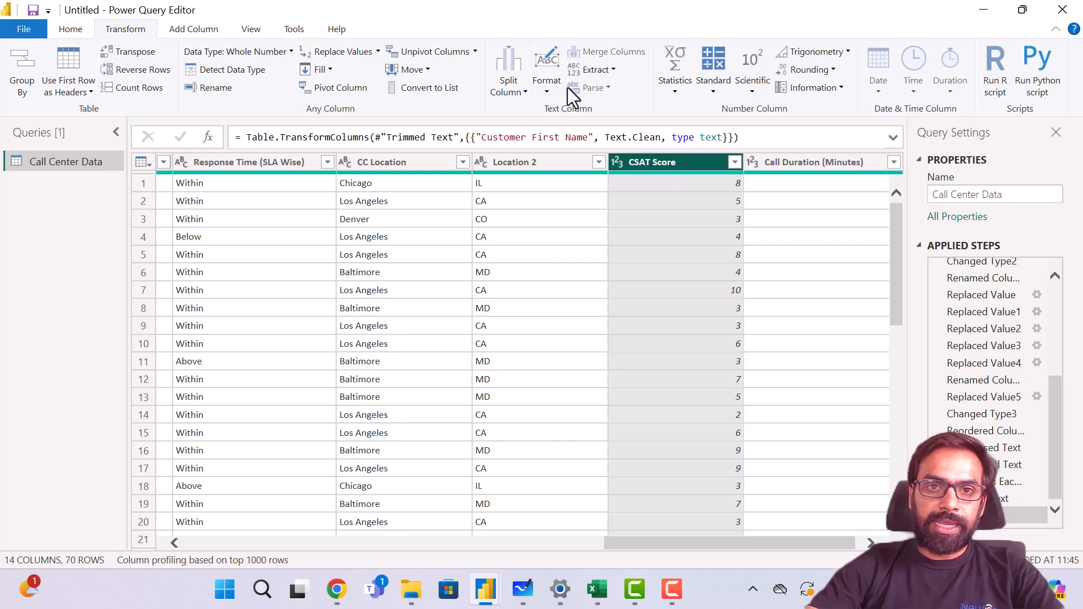
- Add the prefix "$ " with a trailing space to the CSAT Score column, and remove that applied step again
left_click(548, 92)
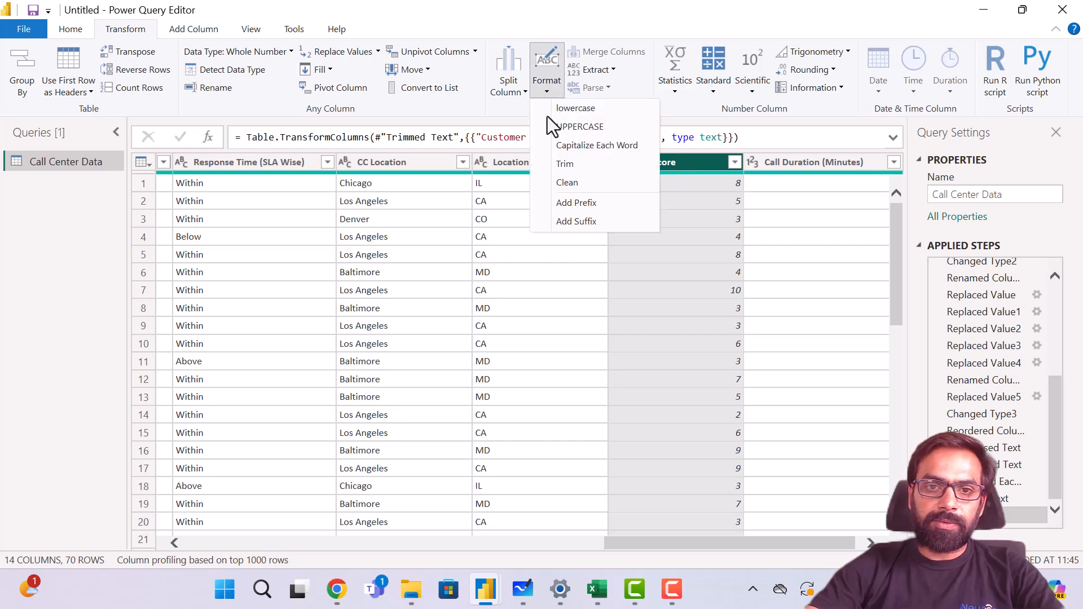
left_click(577, 203)
type("$")
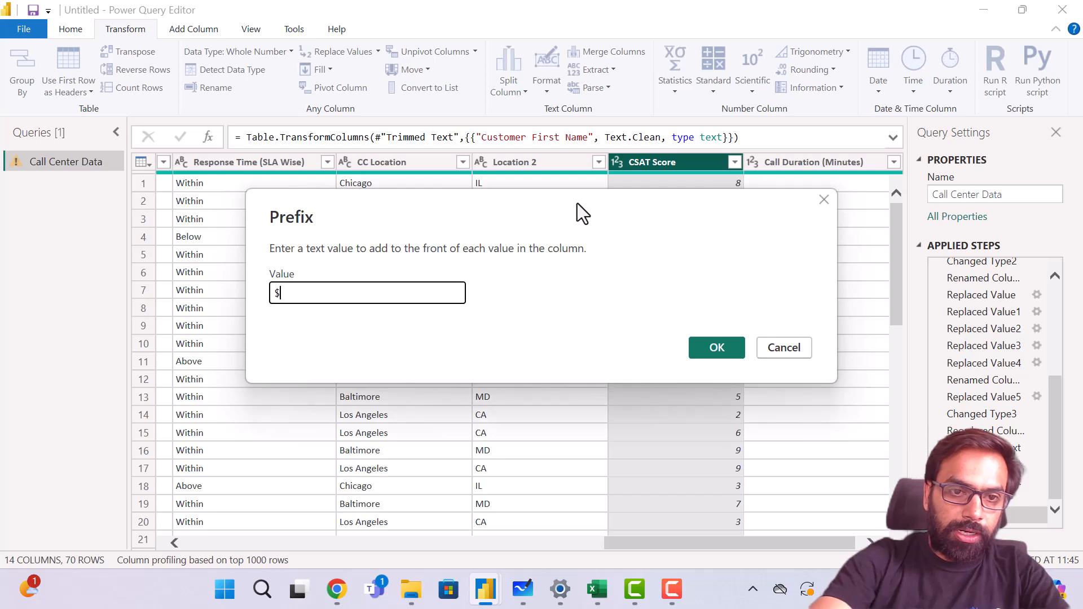
left_click(718, 346)
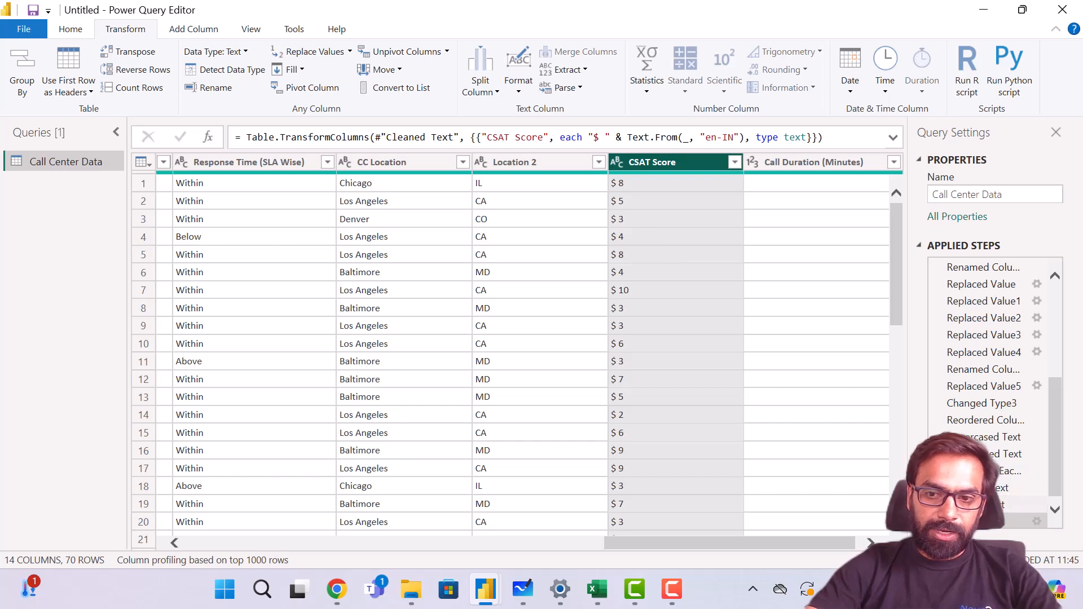
left_click(938, 521)
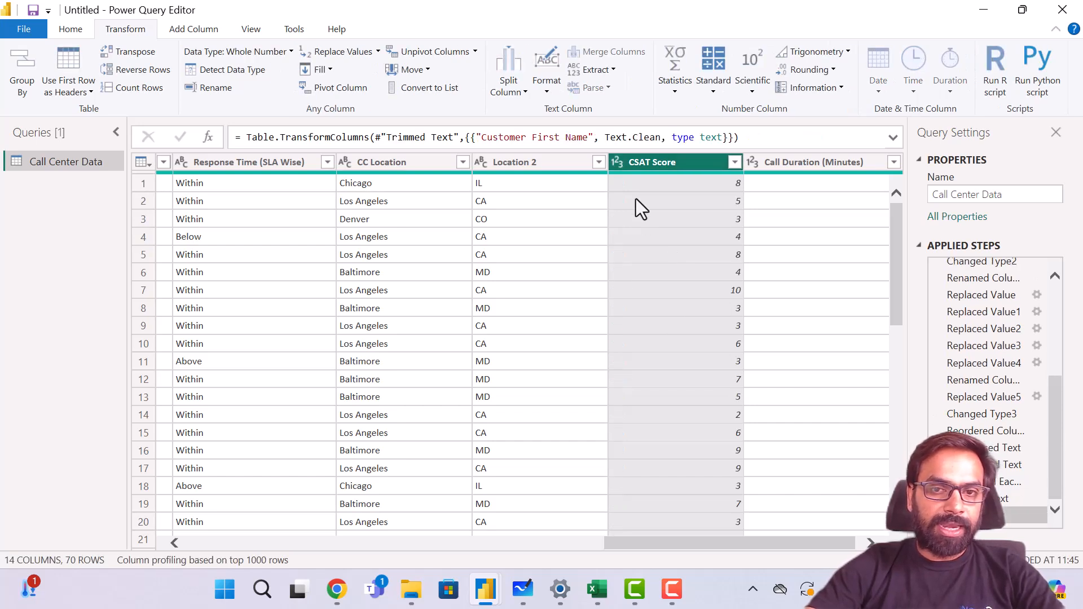
- Look through the Call Center Data columns, including CC Location, for a text column suited to the Extract options
left_click(538, 91)
left_click(701, 324)
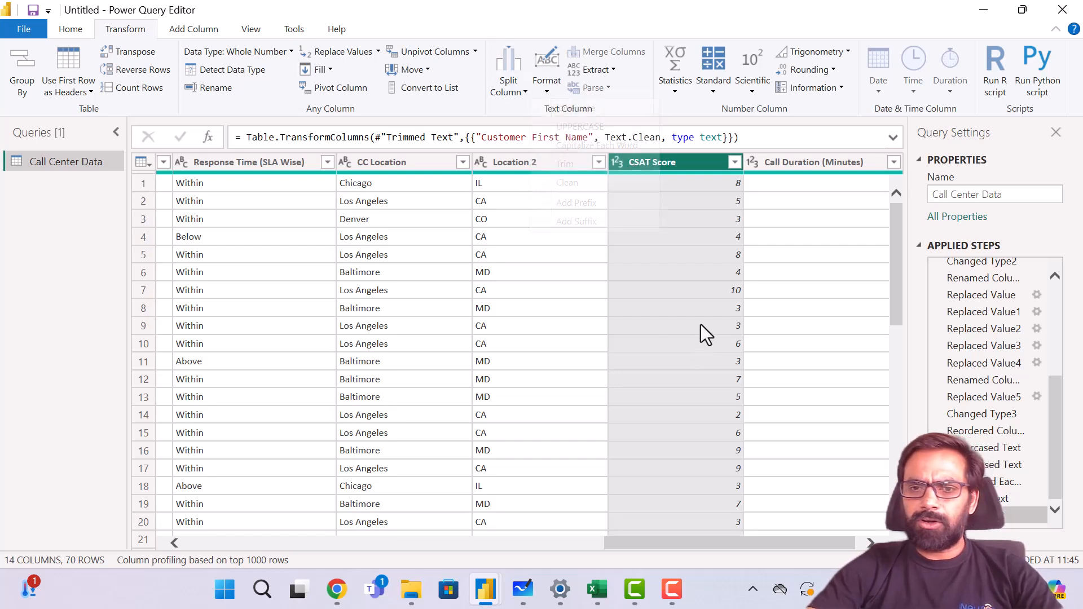
scroll(701, 325, "right", 1)
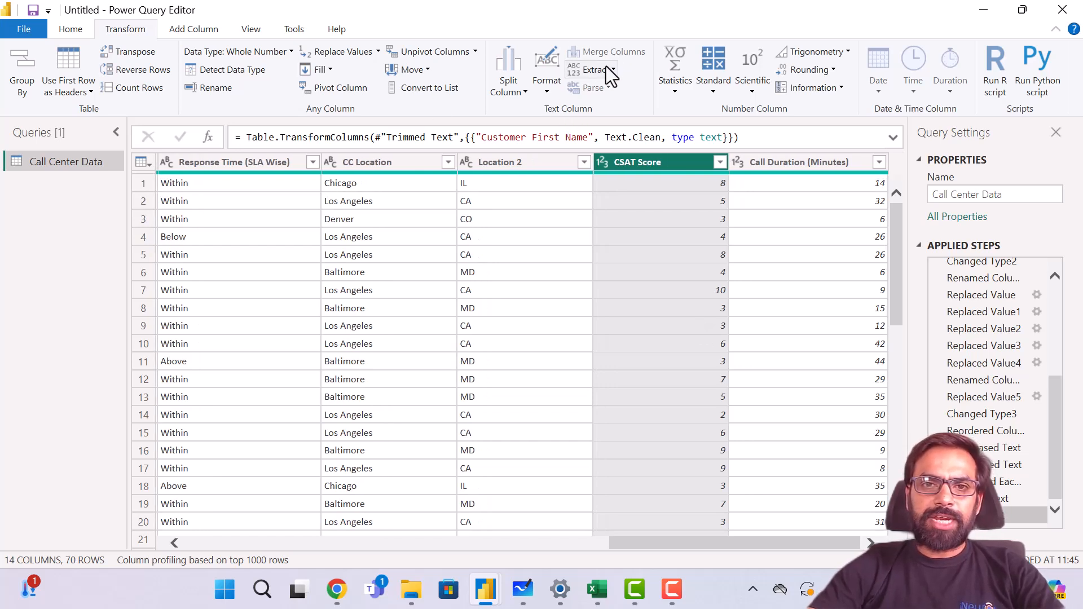
left_click(372, 165)
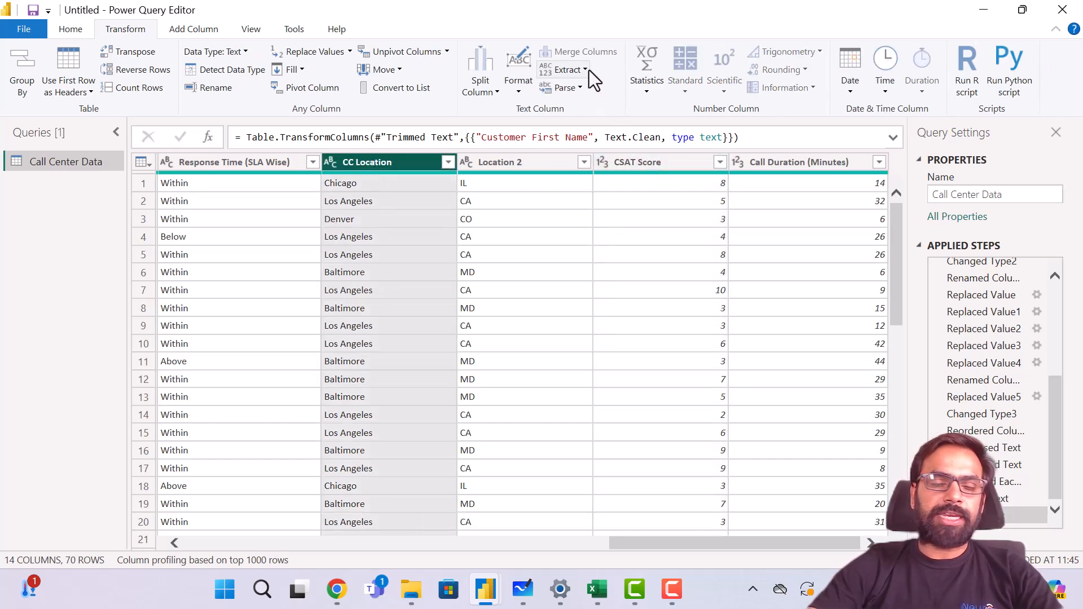
scroll(296, 267, "left", 15)
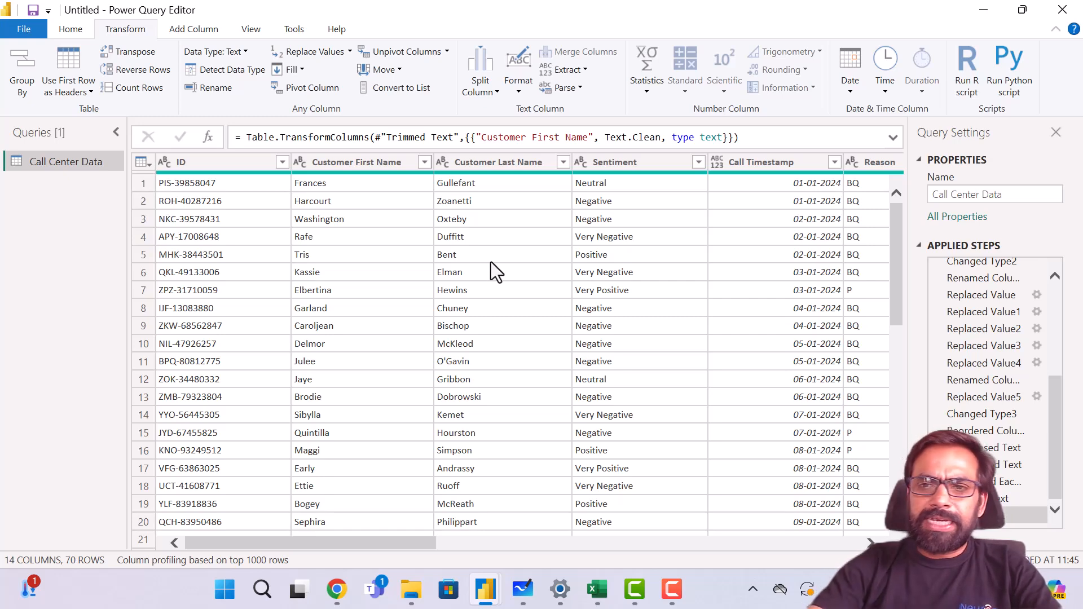
scroll(490, 262, "right", 10)
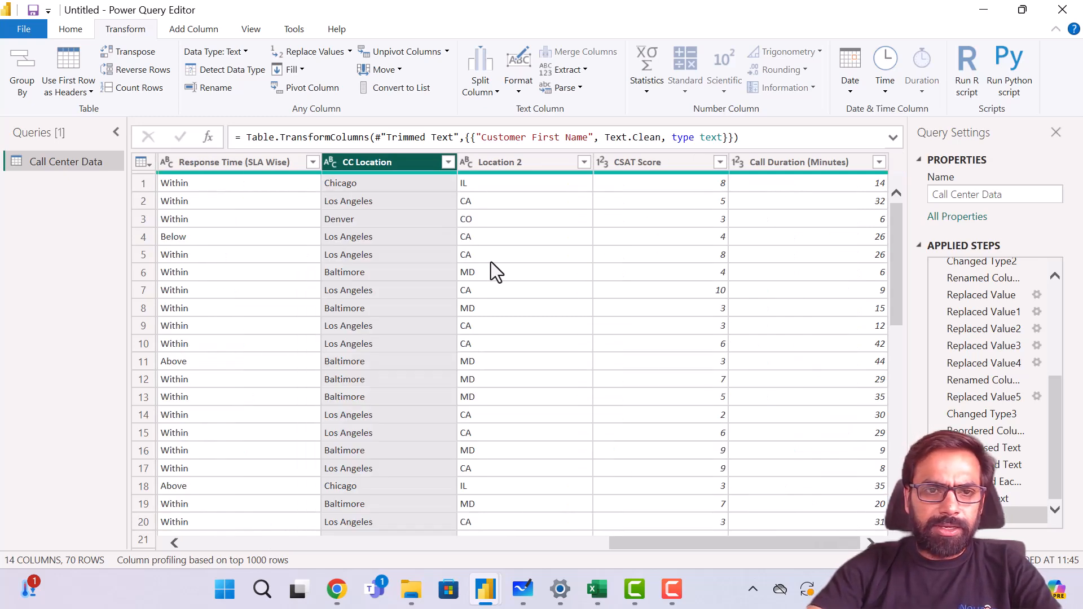
scroll(491, 261, "left", 10)
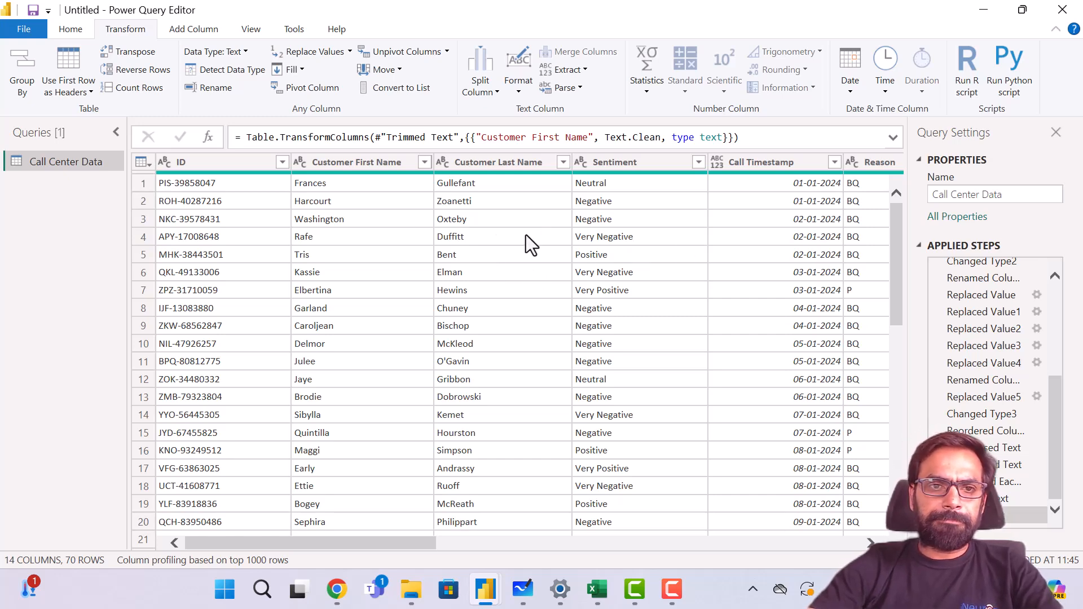
scroll(625, 296, "right", 5)
scroll(625, 295, "left", 5)
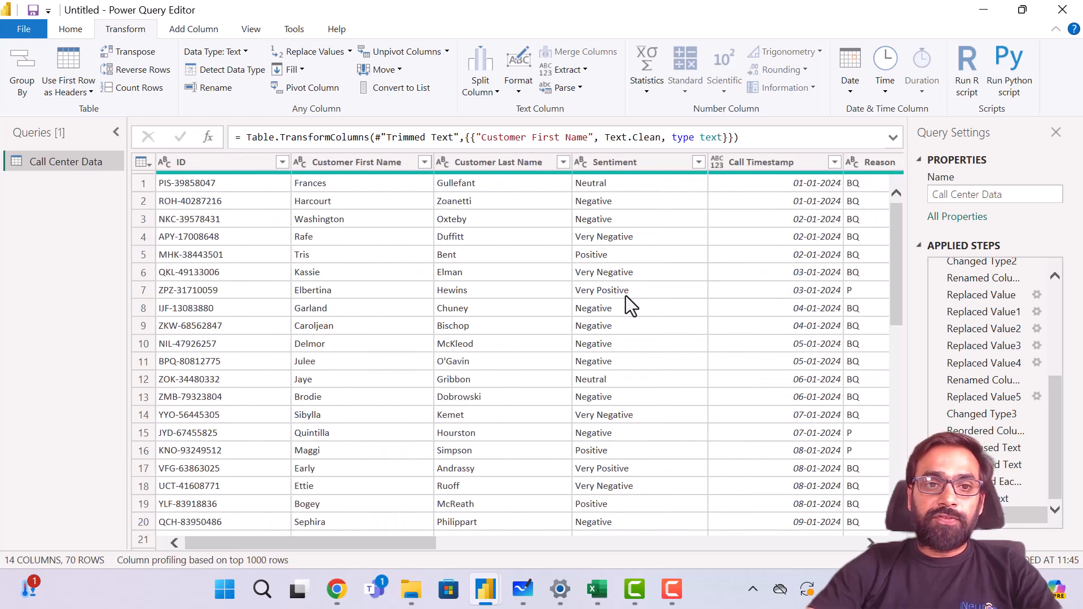
- Open the list of Extract options for the Customer First Name column
left_click(372, 164)
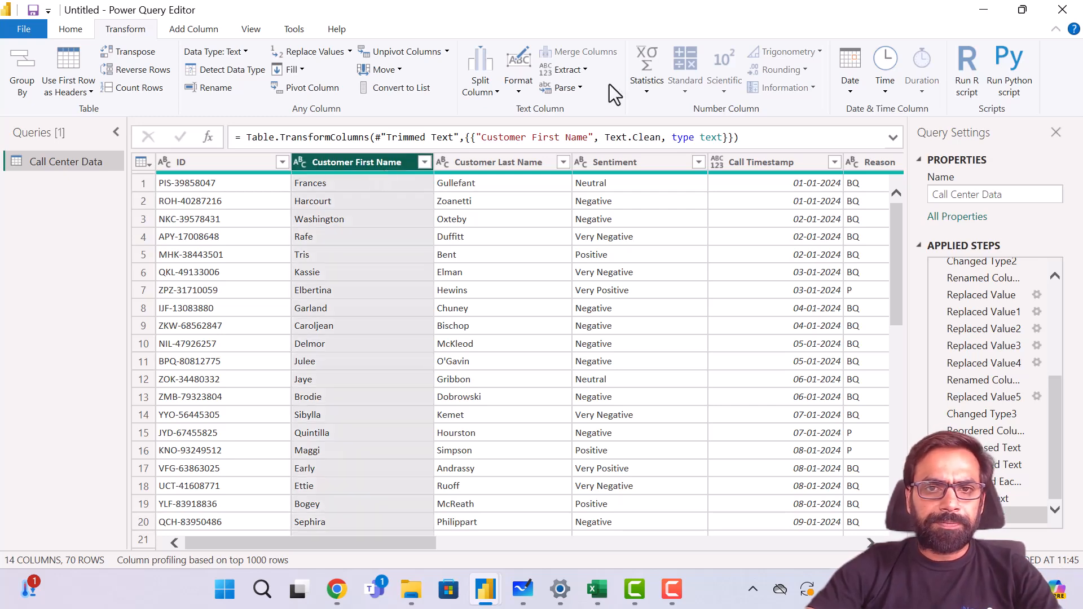
left_click(579, 70)
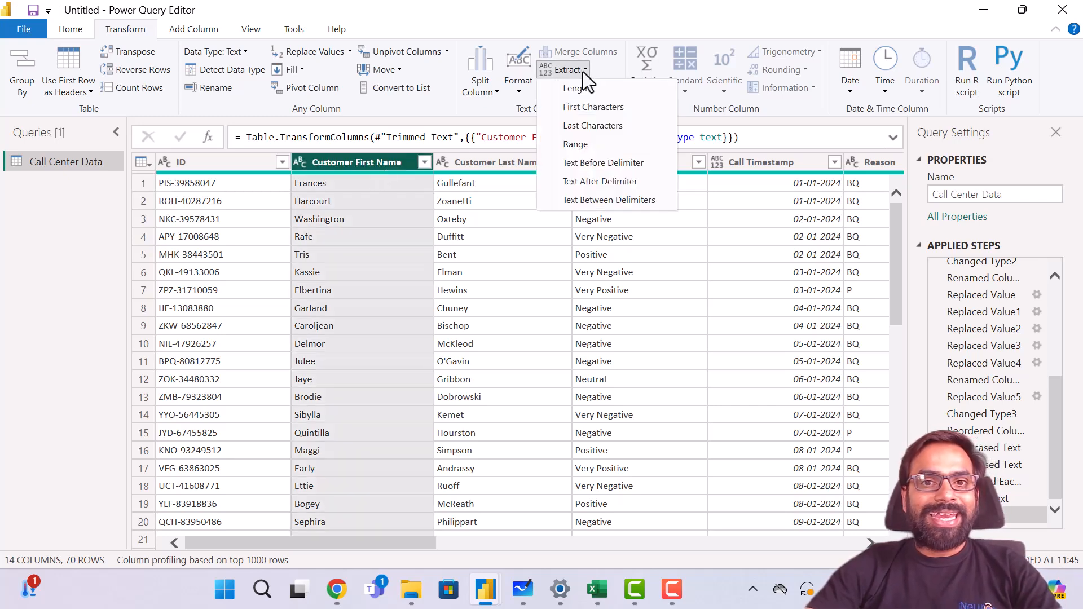
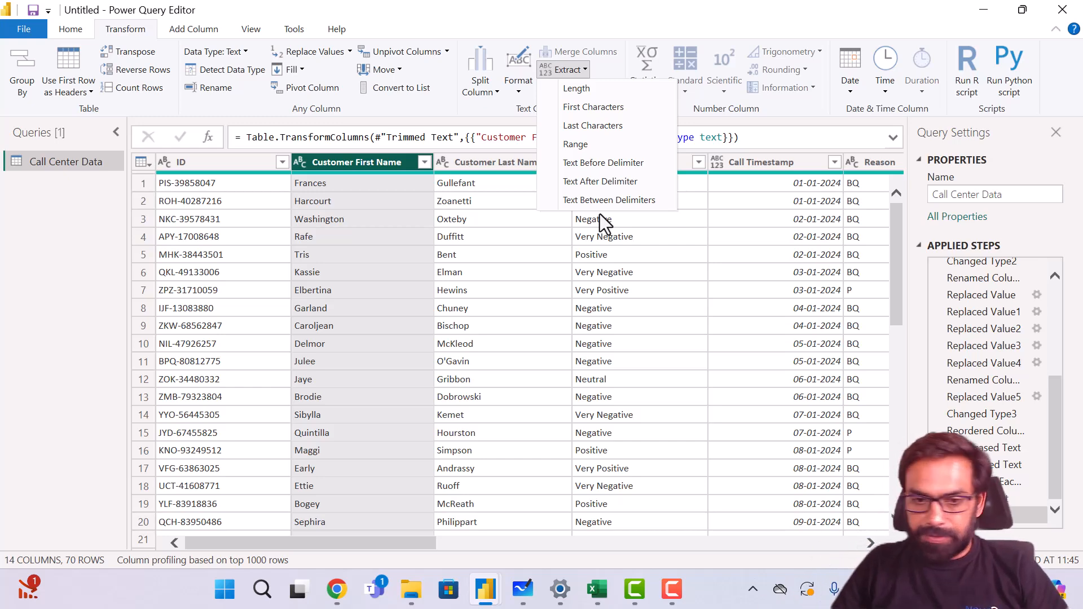
- Switch to Microsoft Whiteboard and handwrite "AIS-1269" beside the number list, with a box around "AIS"
left_click(522, 589)
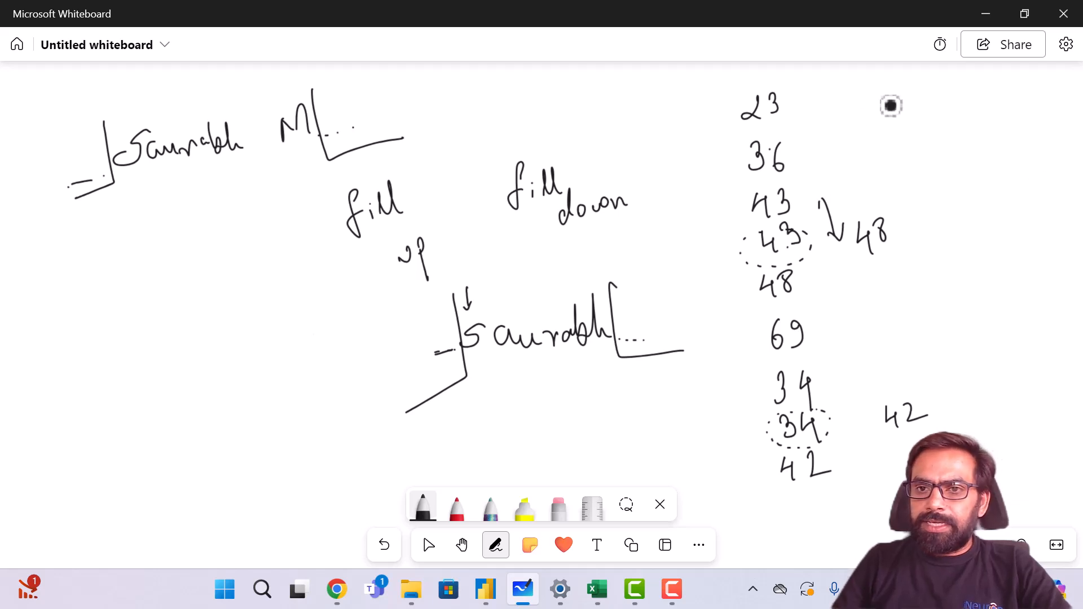
mouse_move(884, 120)
left_mouse_down()
mouse_move(897, 106)
mouse_move(906, 120)
mouse_move(952, 108)
left_mouse_up()
mouse_move(964, 97)
left_mouse_down()
mouse_move(965, 123)
mouse_move(982, 113)
mouse_move(1010, 127)
left_mouse_up()
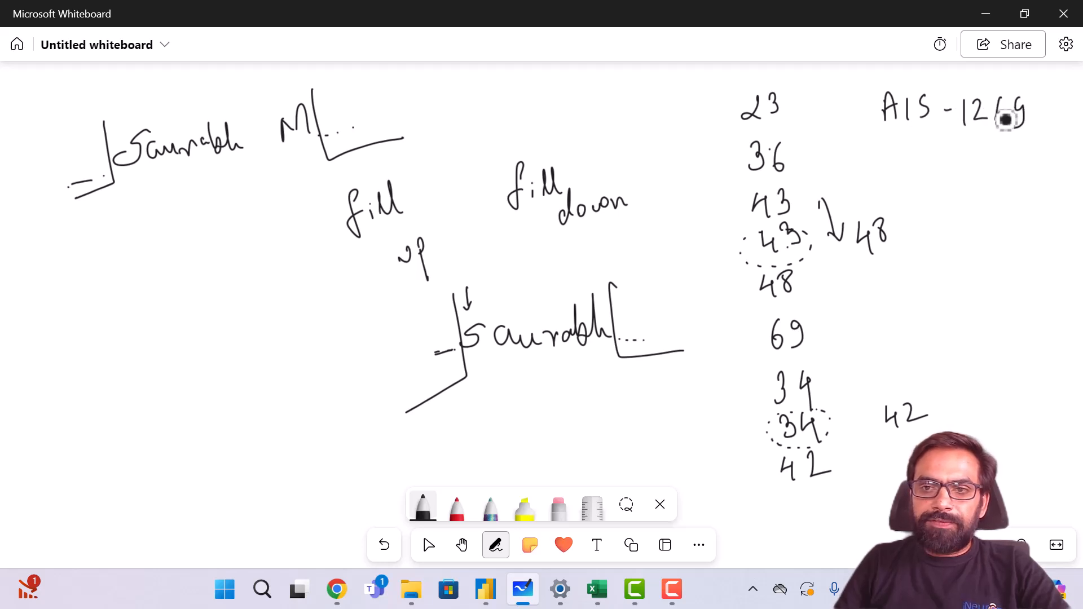
mouse_move(931, 83)
left_mouse_down()
mouse_move(875, 133)
mouse_move(872, 90)
mouse_move(932, 83)
left_mouse_up()
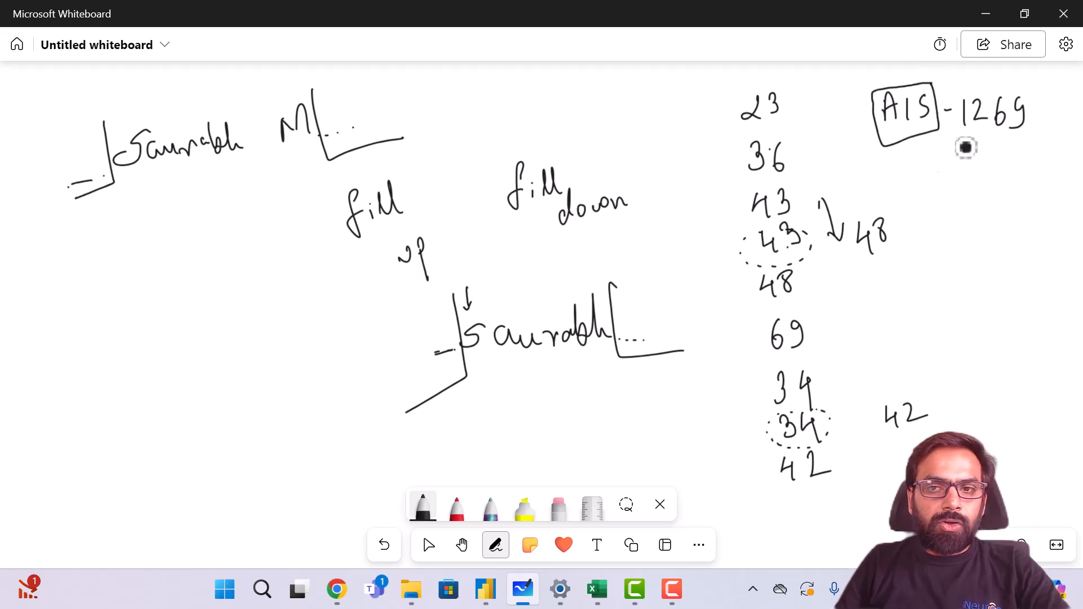
- Draw an arrow from the boxed "AIS" to a separate "AIS", add a dividing line with a dash beside it, and return to Power Query Editor
mouse_move(924, 140)
left_mouse_down()
mouse_move(943, 218)
mouse_move(981, 195)
mouse_move(967, 224)
left_mouse_up()
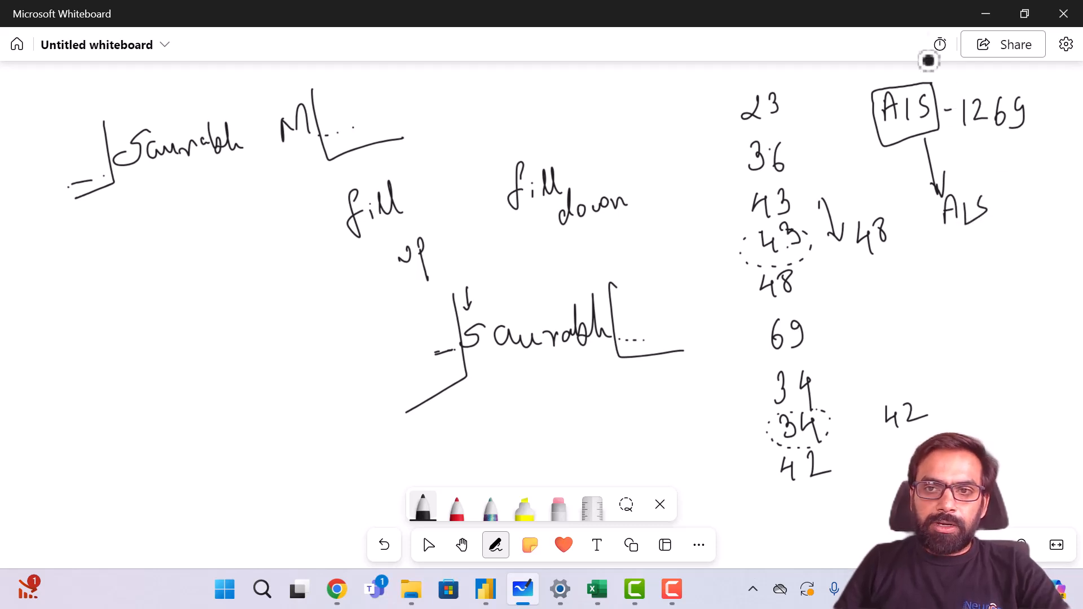
left_click_drag(938, 75, 1014, 248)
left_click_drag(1019, 209, 1067, 208)
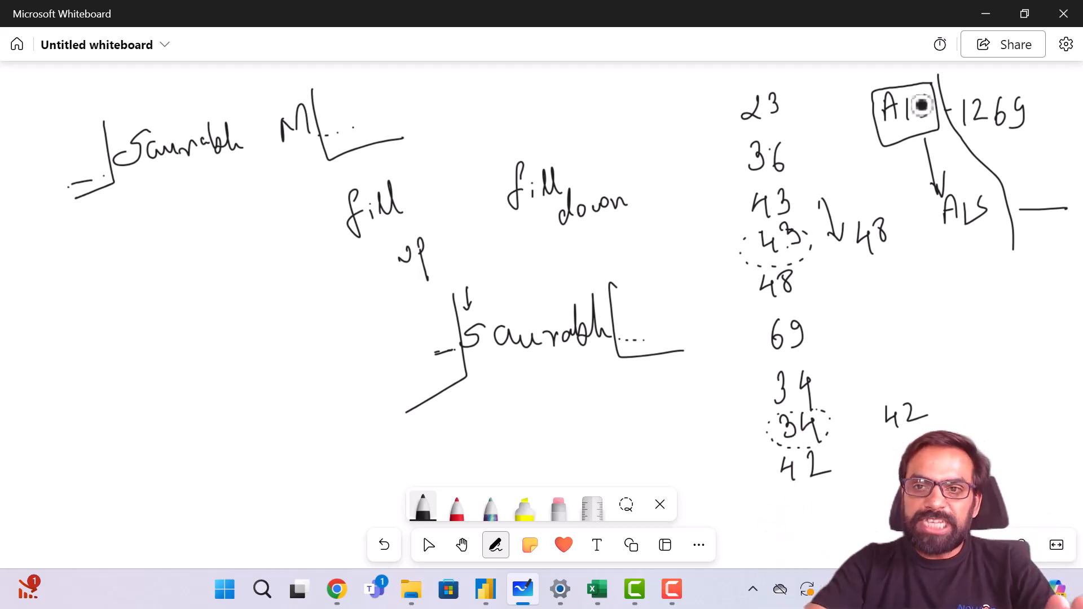
left_click(981, 12)
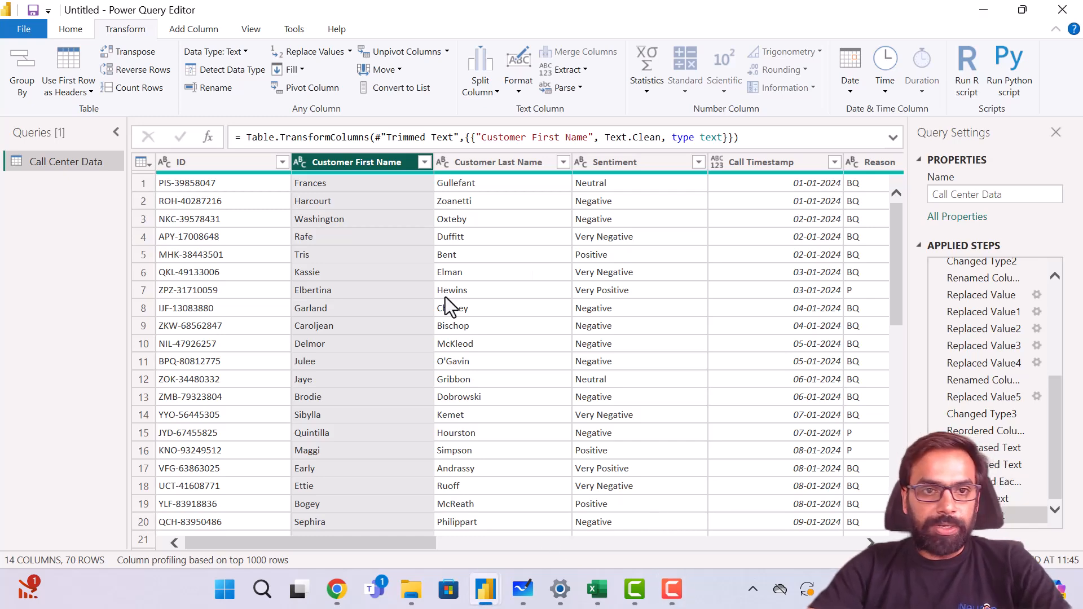
- Extract the text length of the Customer First Name values, and remove that applied step again
left_click(578, 73)
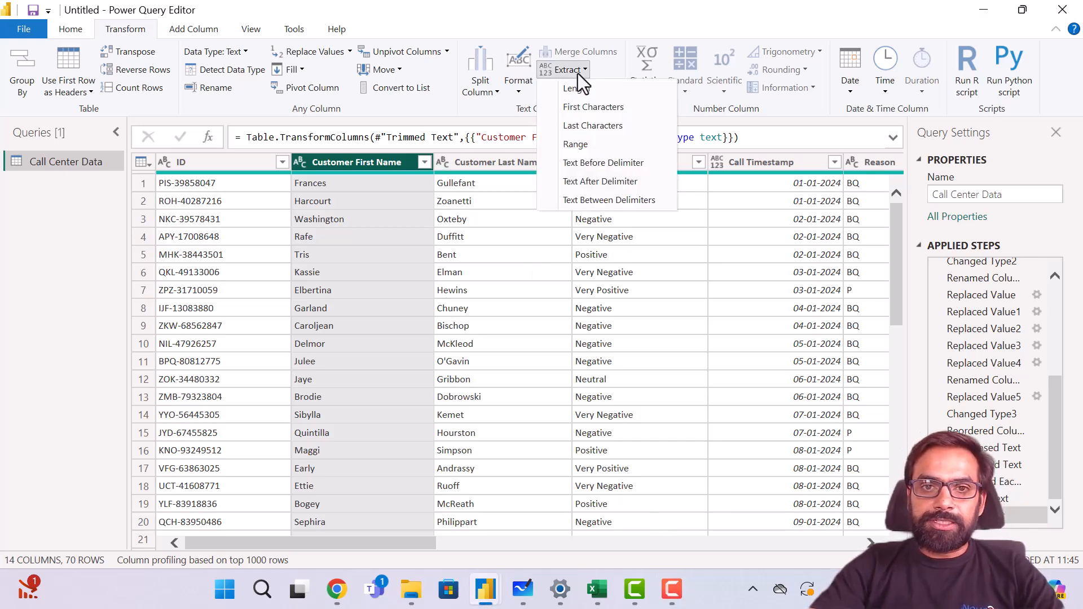
left_click(610, 93)
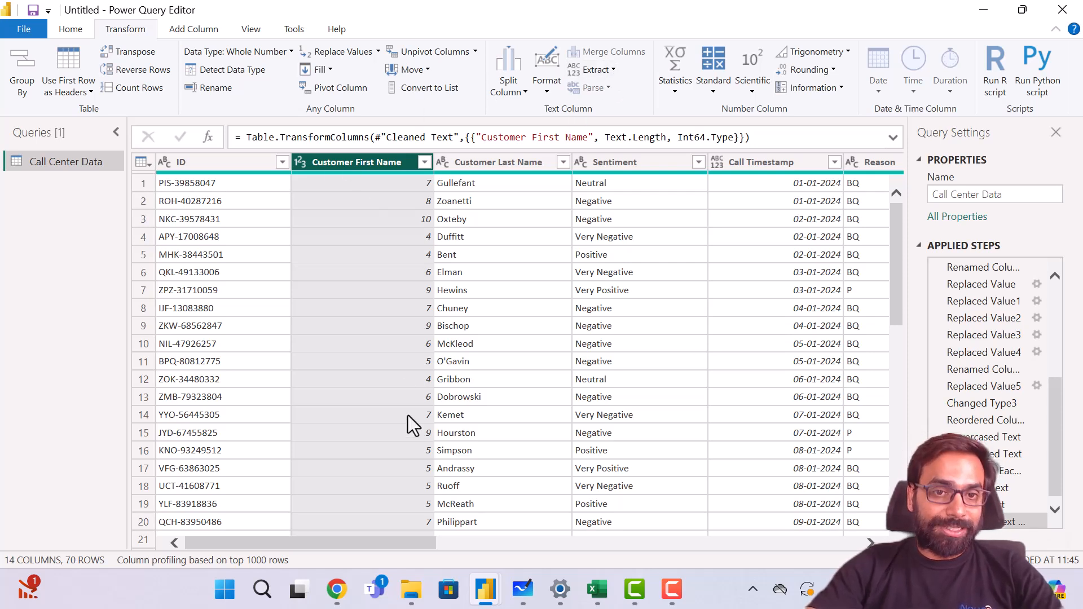
left_click(451, 307)
left_click(410, 164)
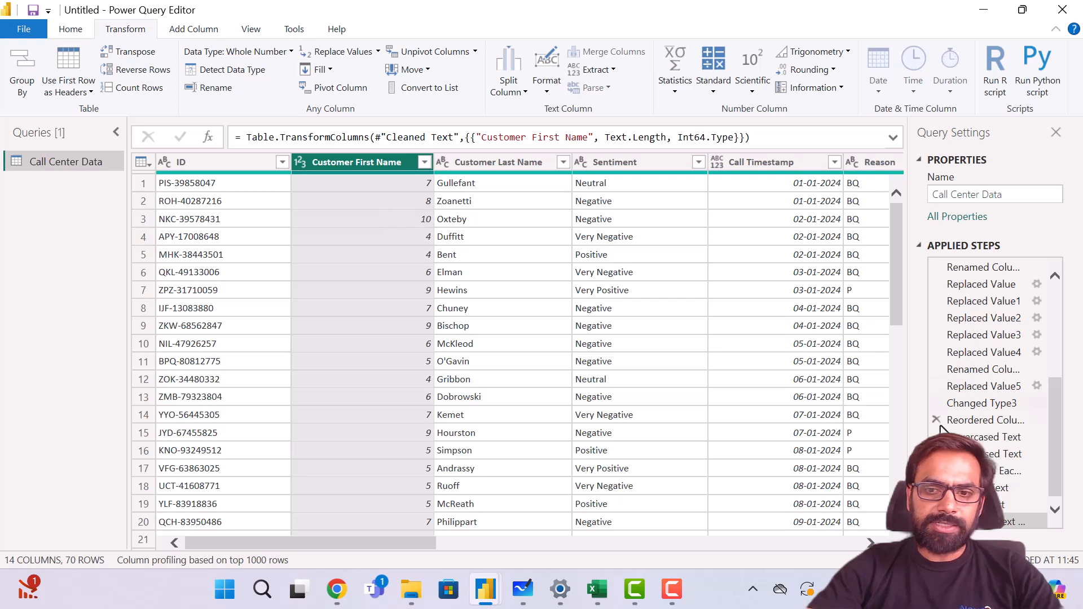
left_click(937, 520)
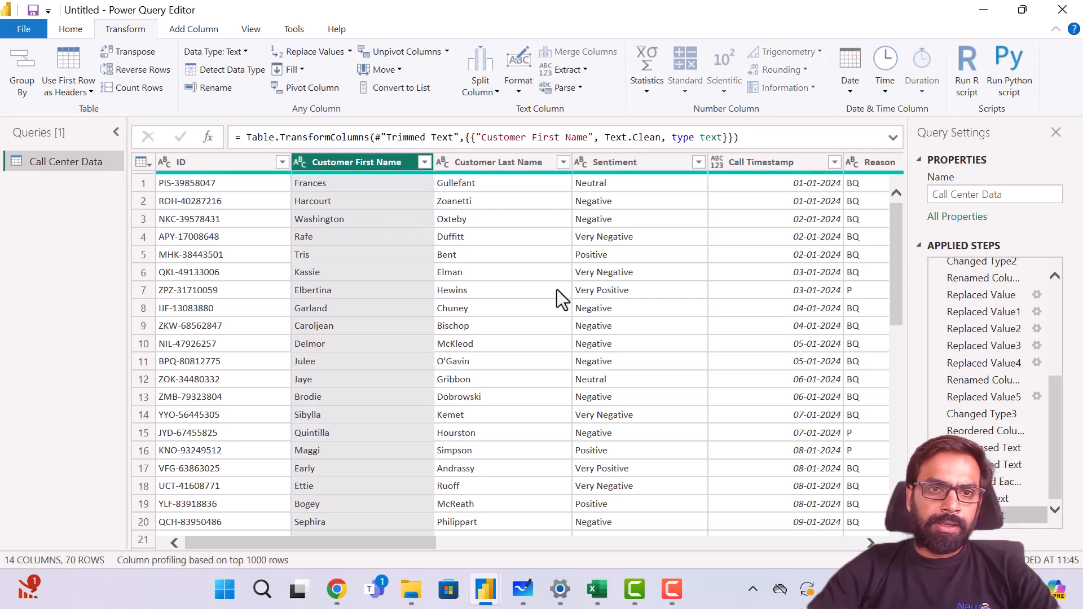
- Extract the first 3 characters of the Customer First Name column, and remove that applied step again
left_click(580, 68)
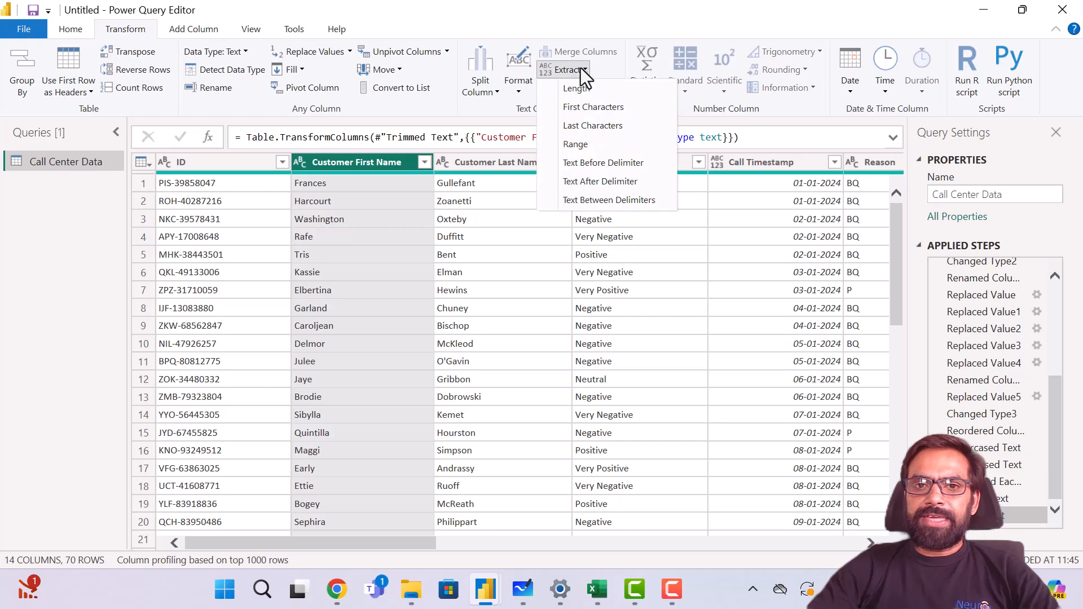
left_click(599, 106)
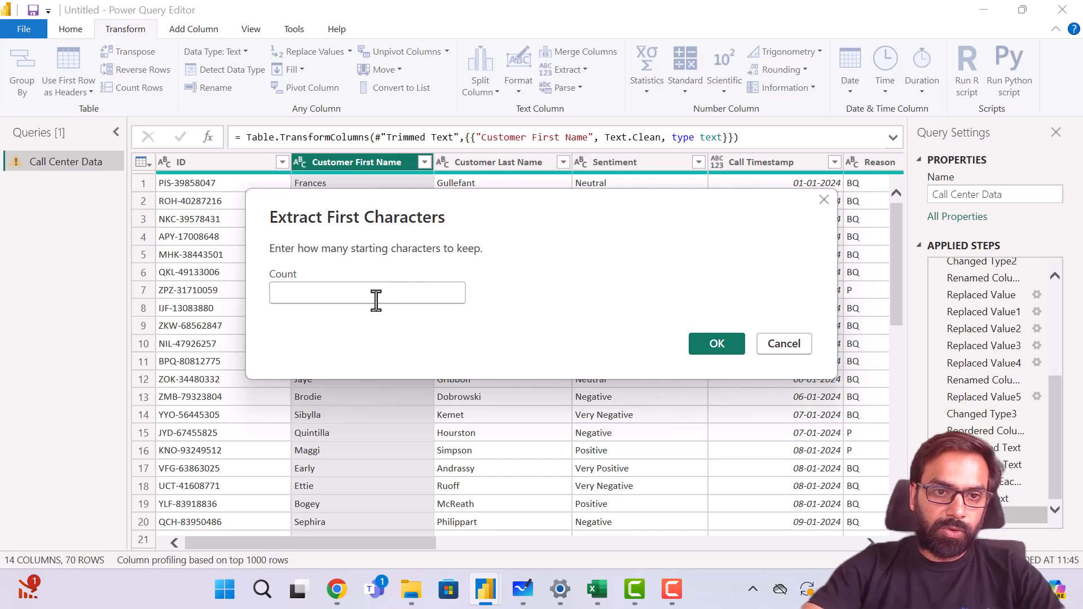
type("3")
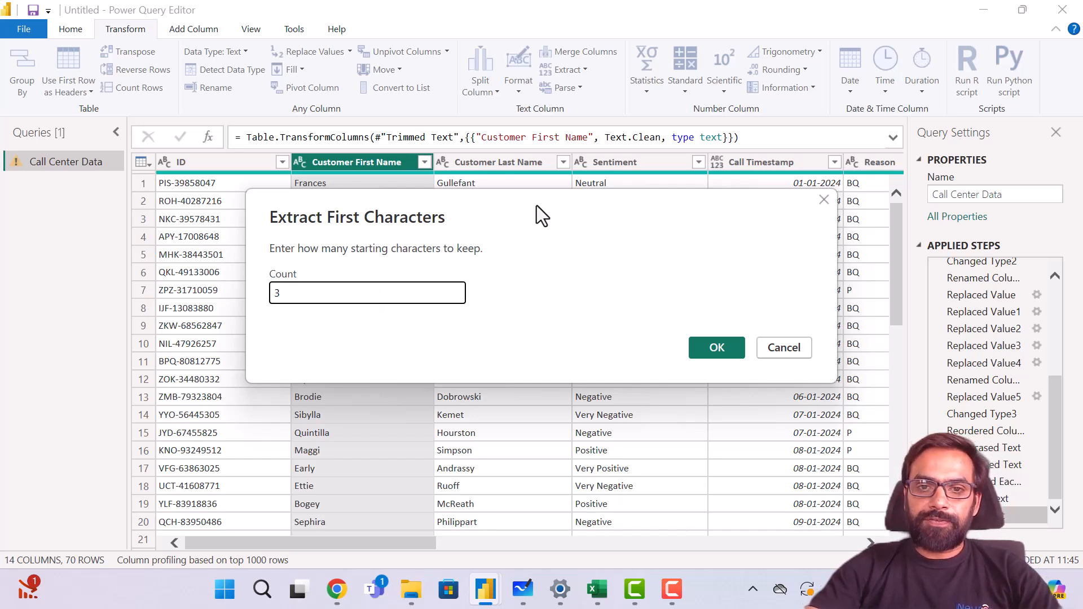
left_click_drag(530, 205, 742, 174)
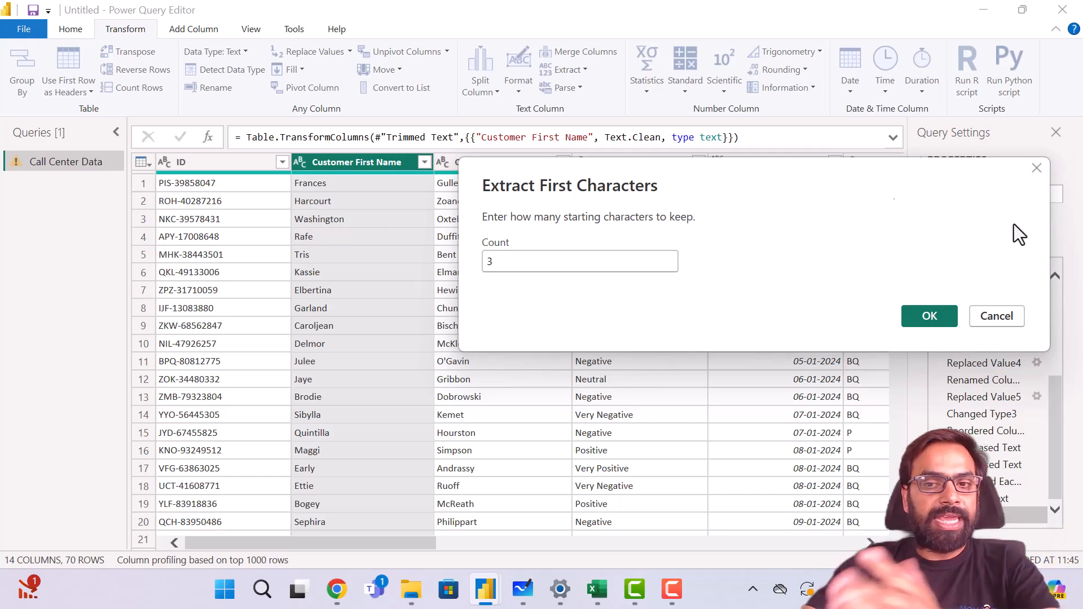
left_click(929, 316)
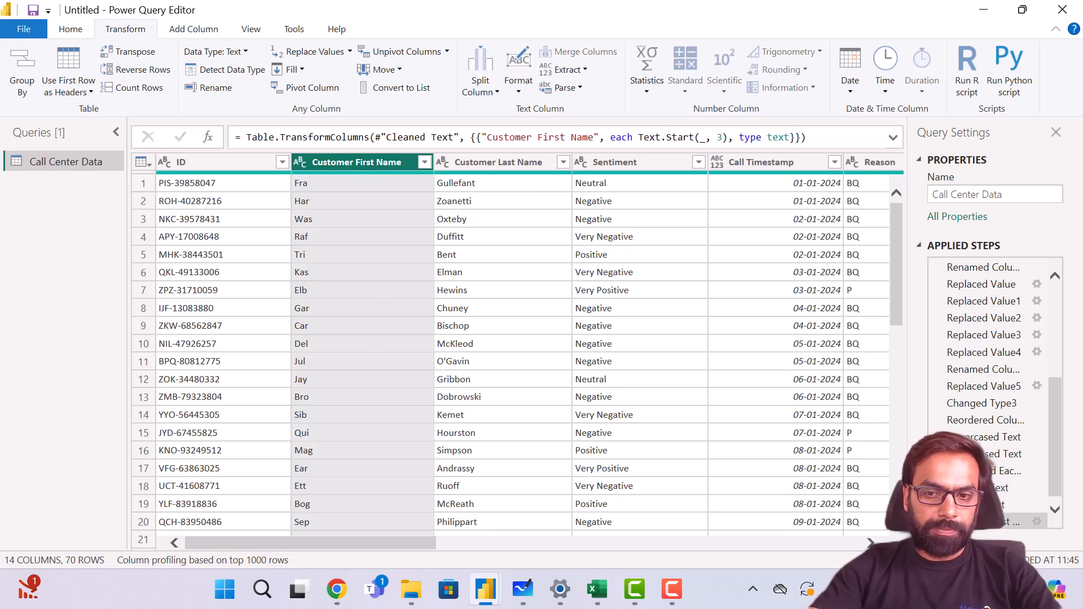
left_click(937, 522)
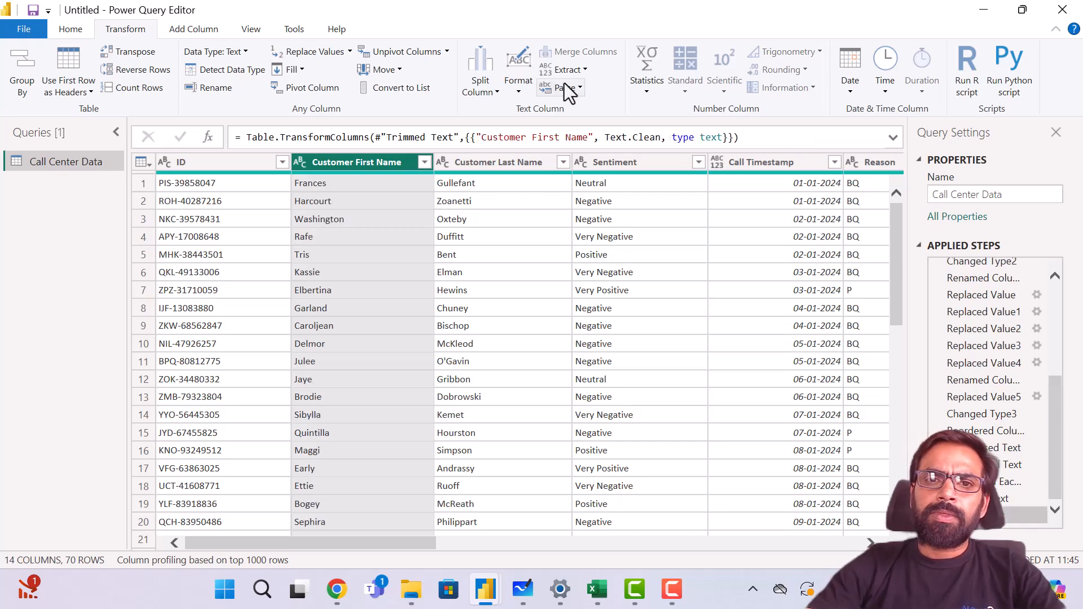
- Extract a text range from Customer First Name with starting index 3 and 4 characters, and remove that applied step again
left_click(584, 69)
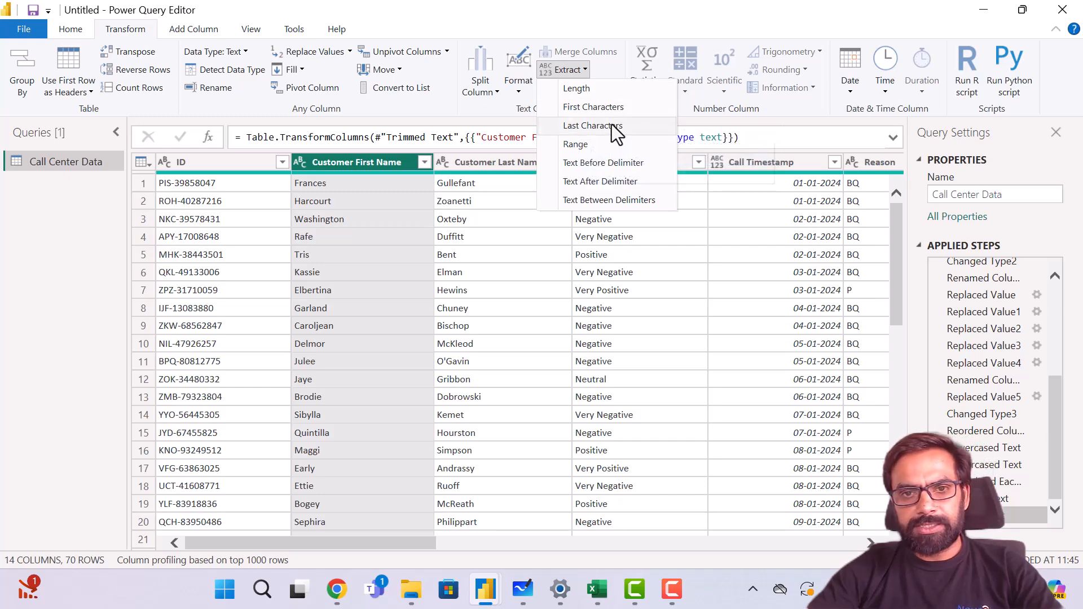
left_click(594, 150)
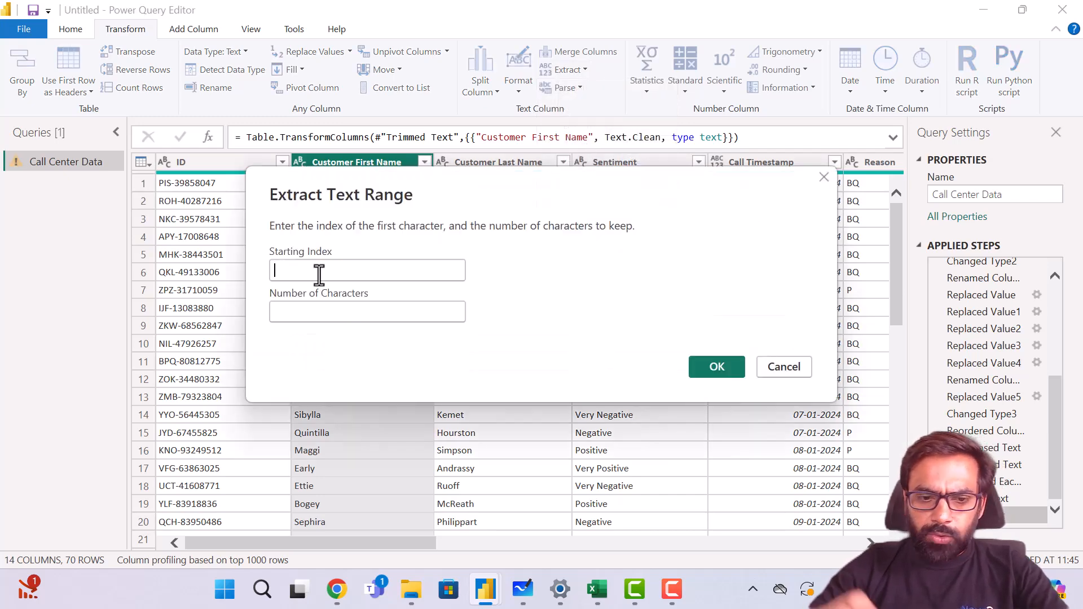
type("3")
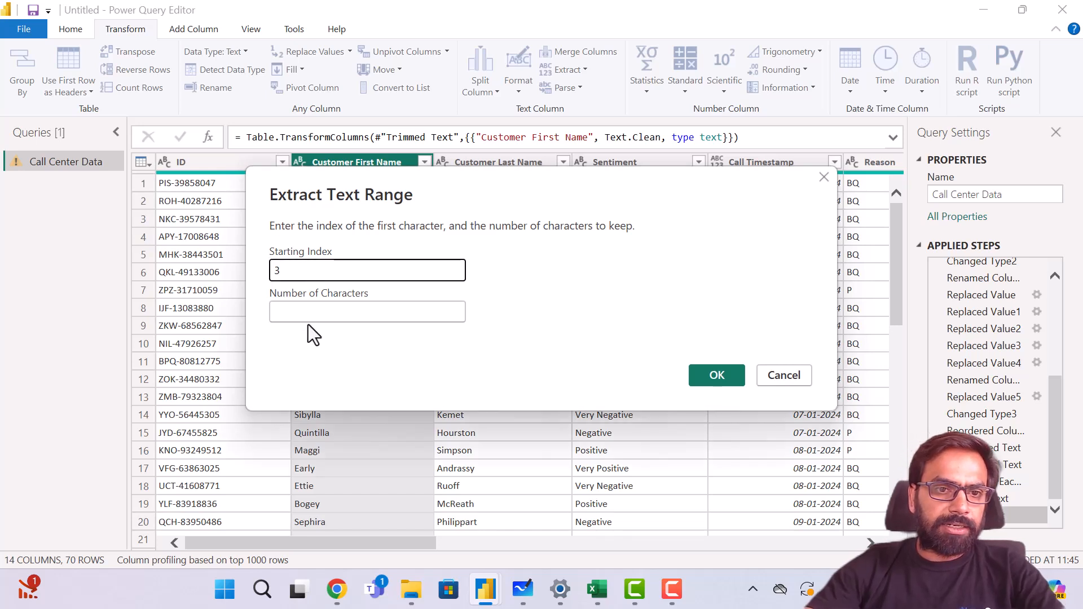
left_click(325, 313)
type("4")
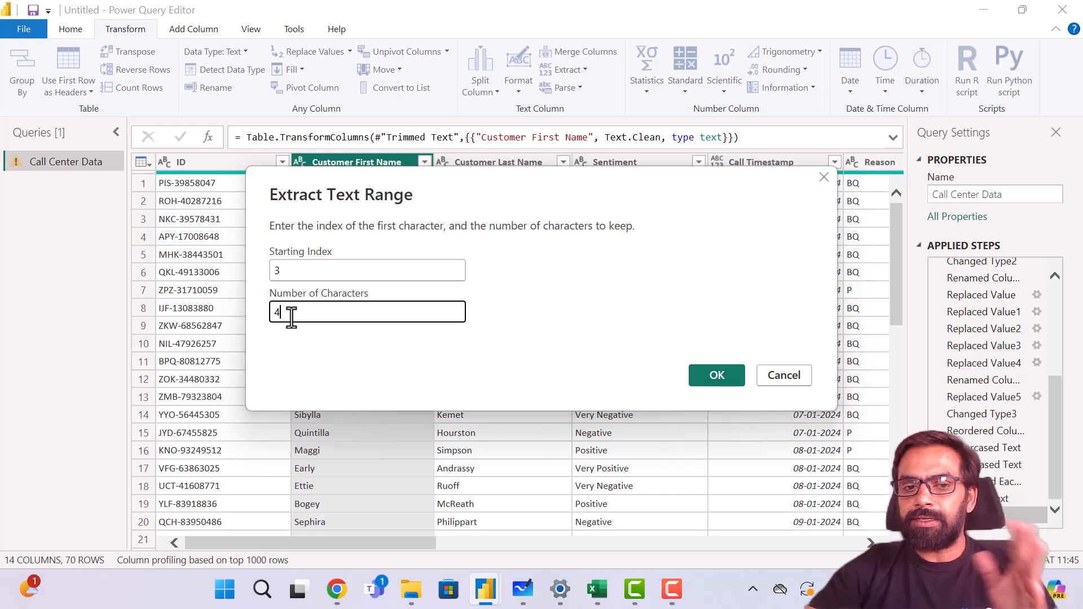
left_click(732, 370)
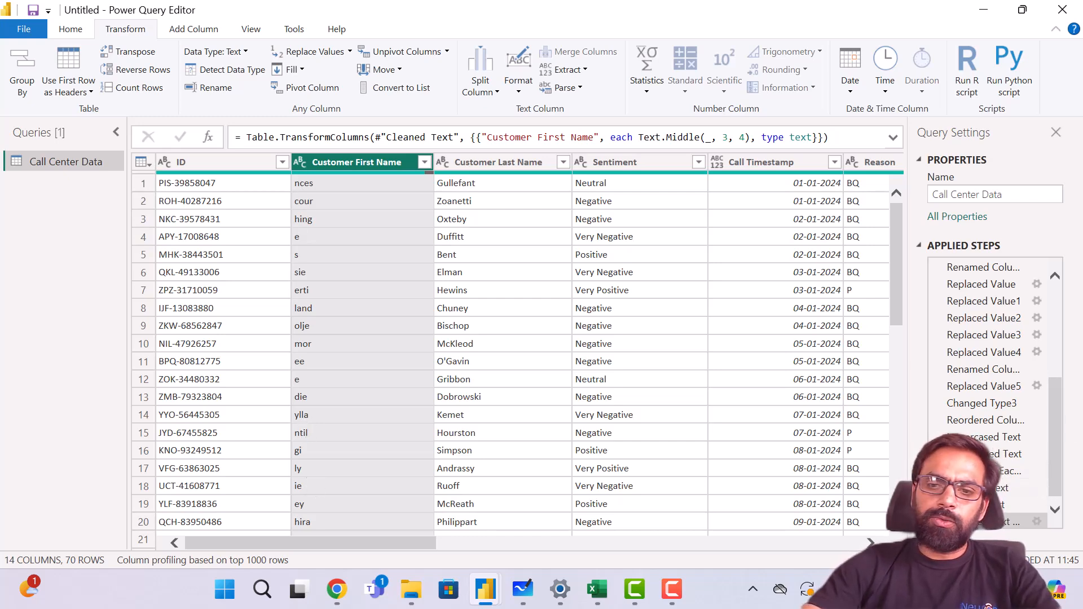
left_click(937, 522)
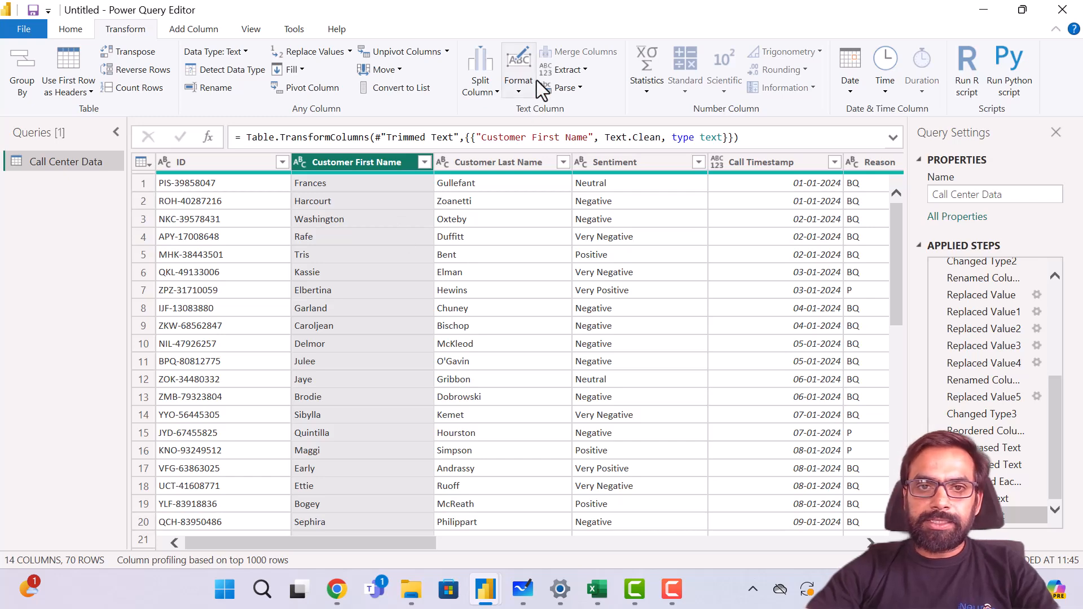
- Extract the text before the "-" delimiter in the ID column, and remove that applied step again
left_click(581, 69)
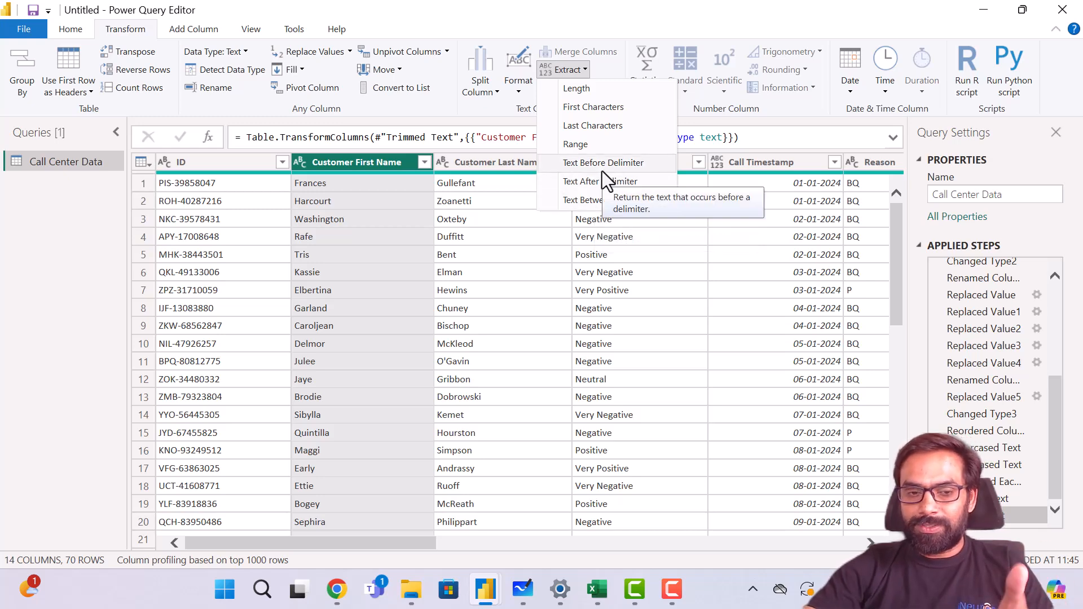
left_click(243, 157)
left_click(233, 167)
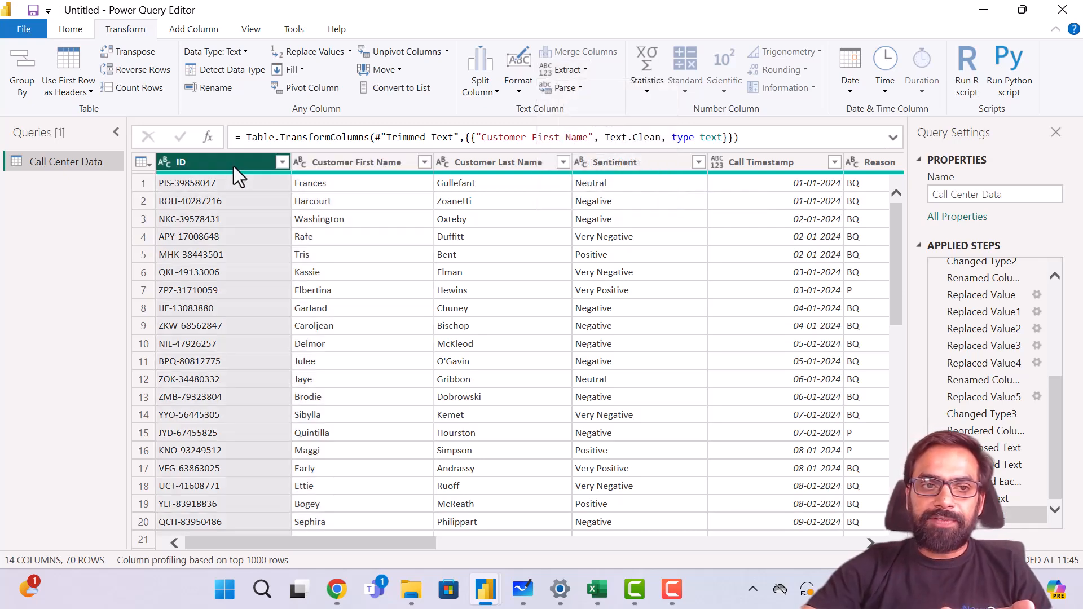
left_click(581, 68)
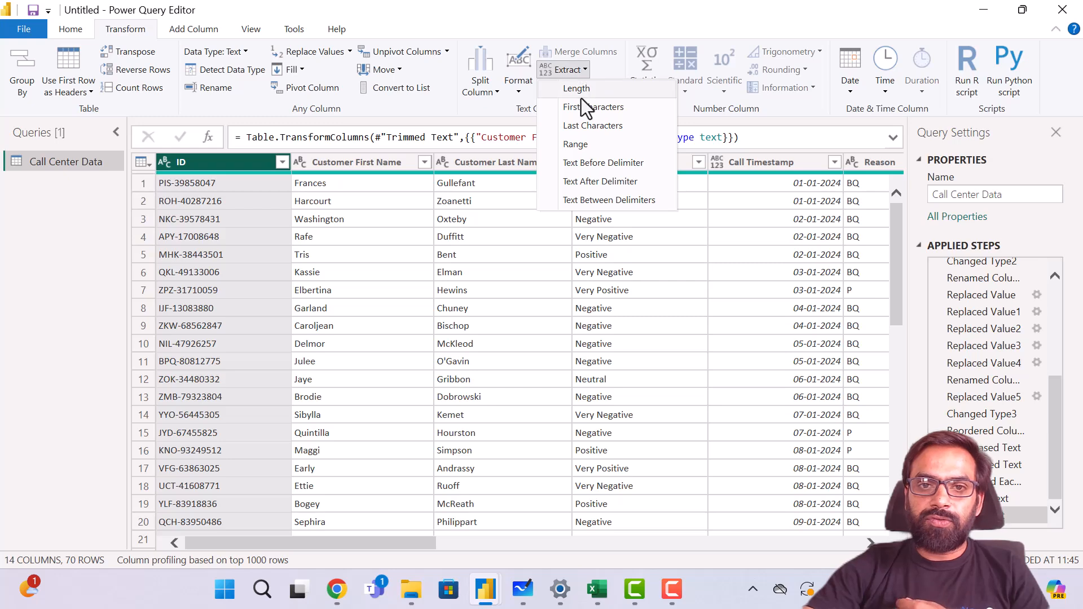
left_click(638, 166)
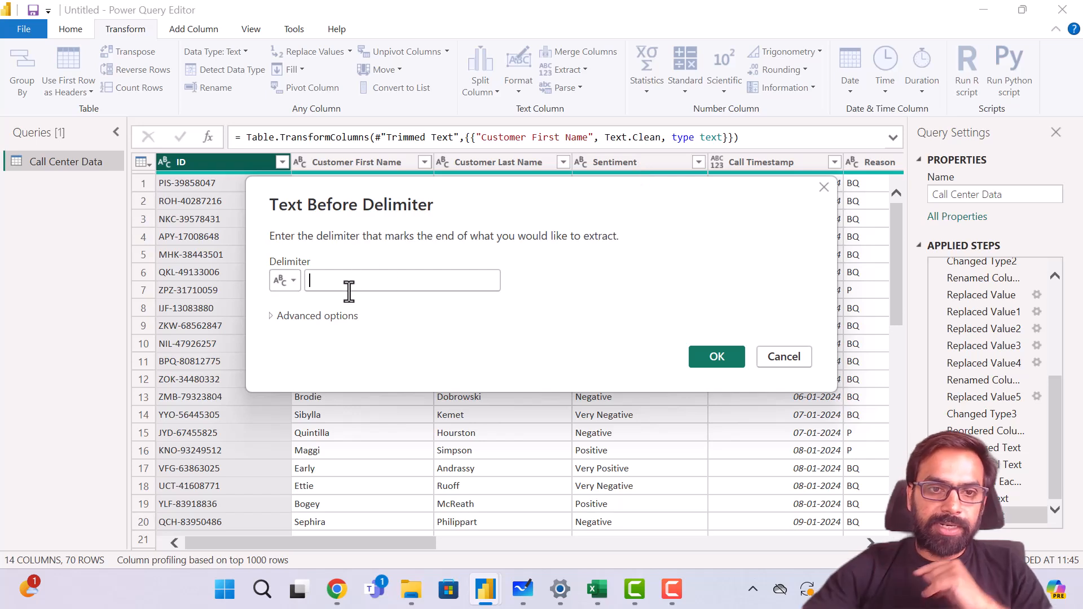
left_click(350, 291)
type("-")
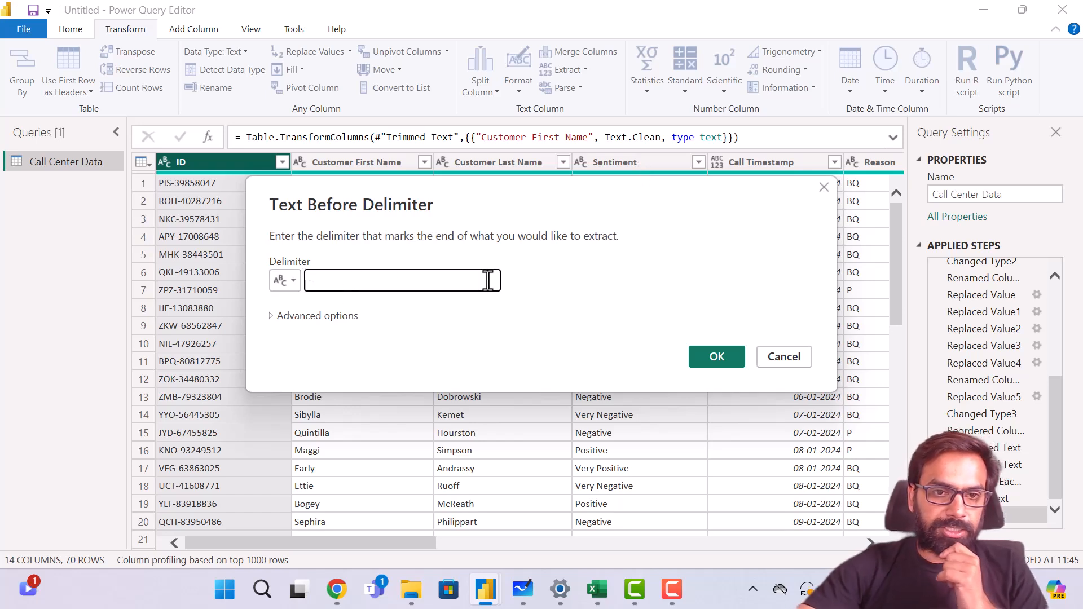
left_click(716, 357)
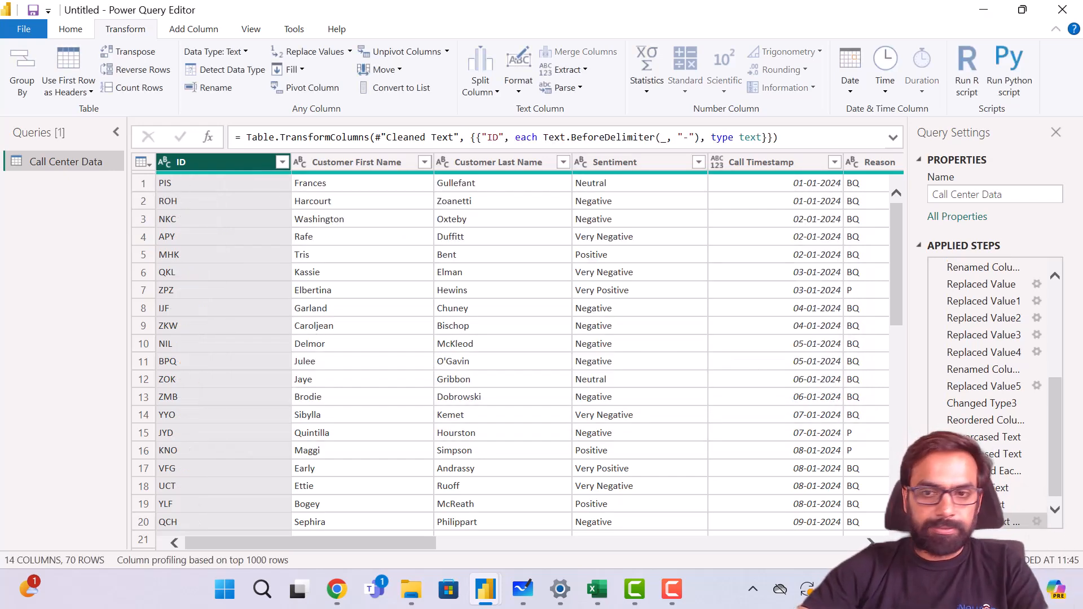
left_click(938, 521)
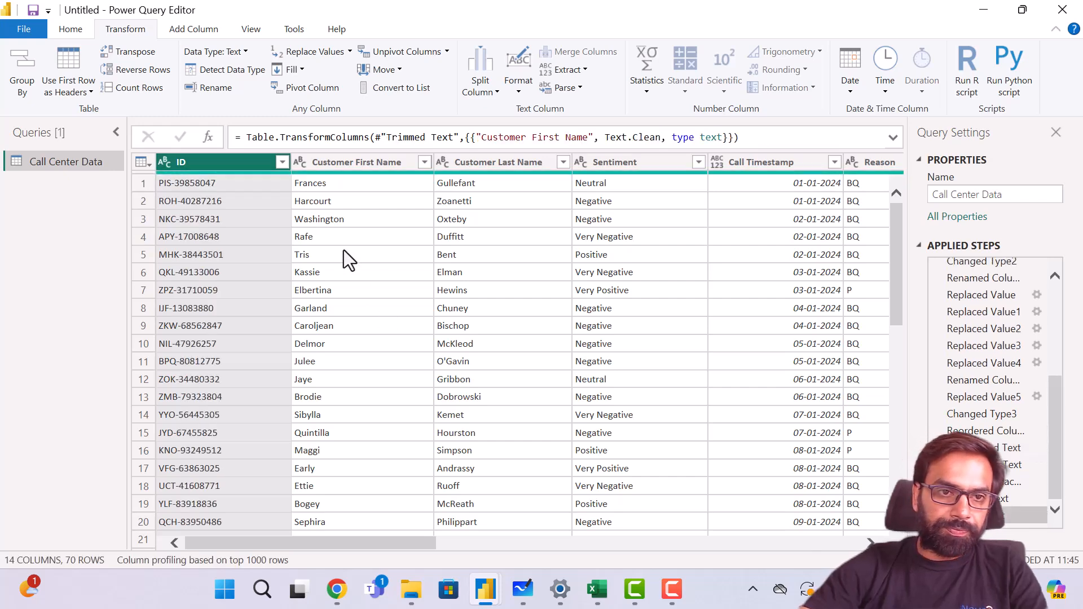
- Extract the text after the "-" delimiter in the ID column, and remove that applied step again
left_click(585, 70)
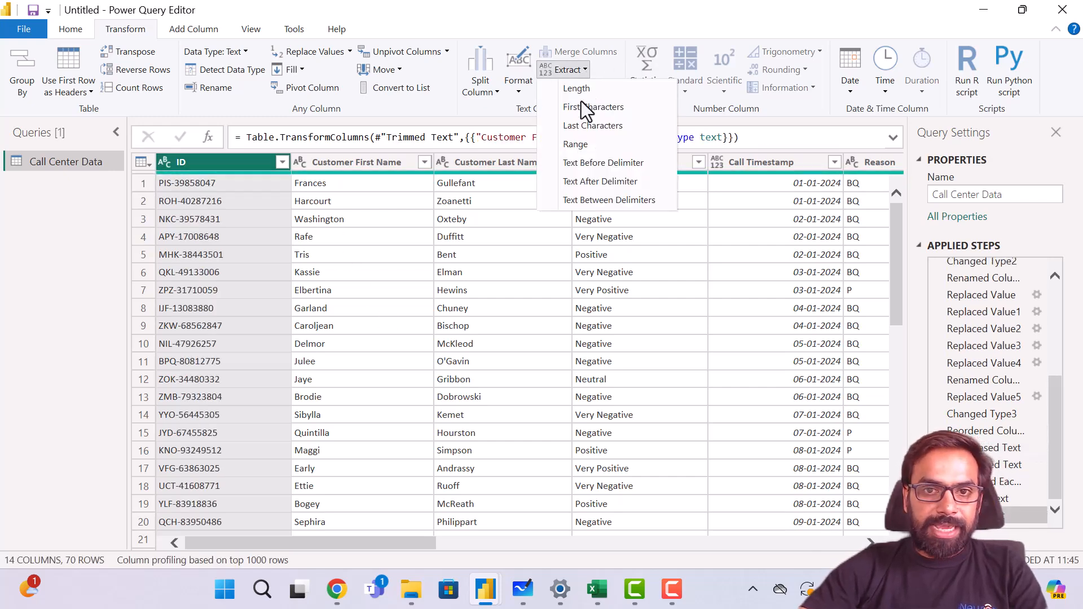
left_click(598, 181)
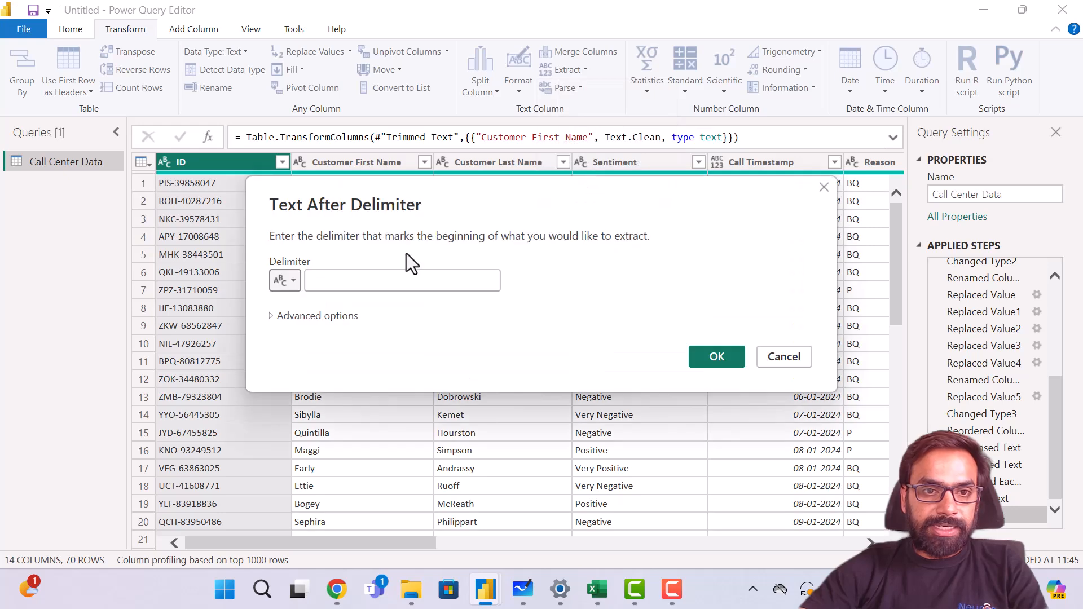
left_click(389, 277)
type("-")
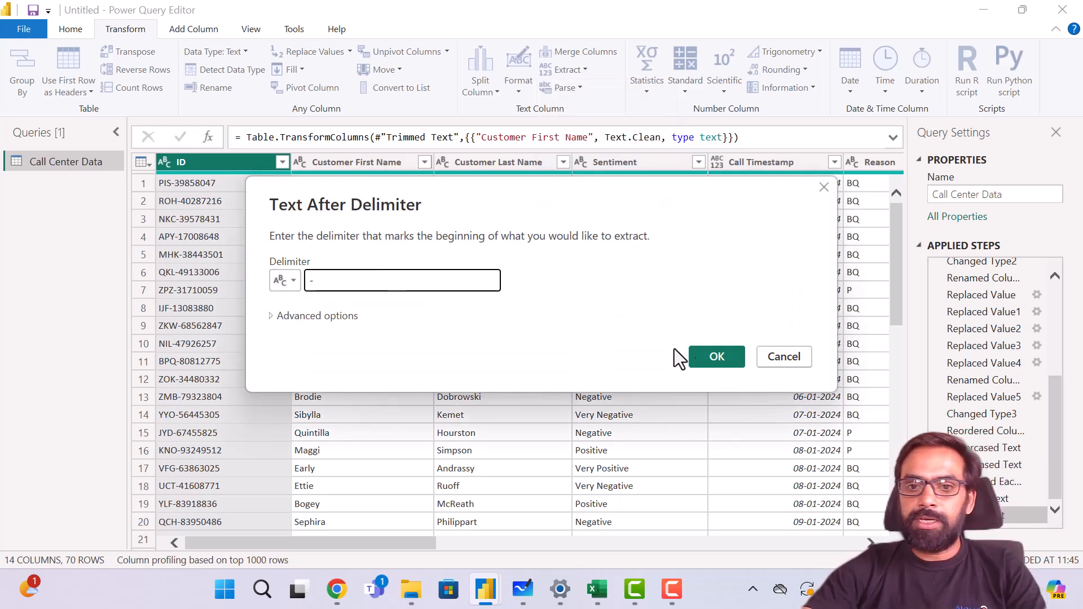
left_click(714, 357)
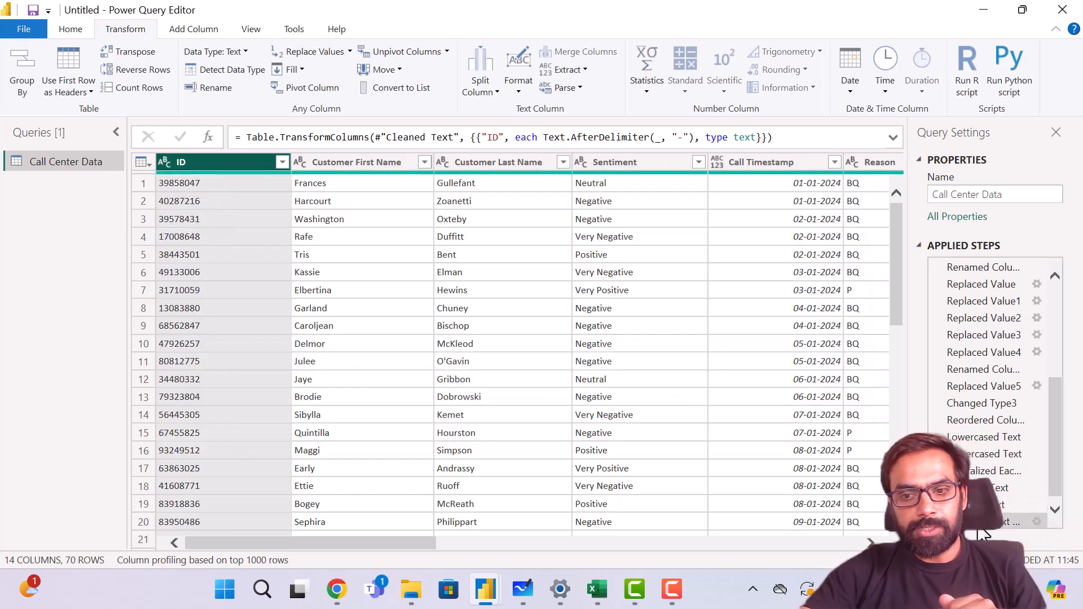
left_click(937, 521)
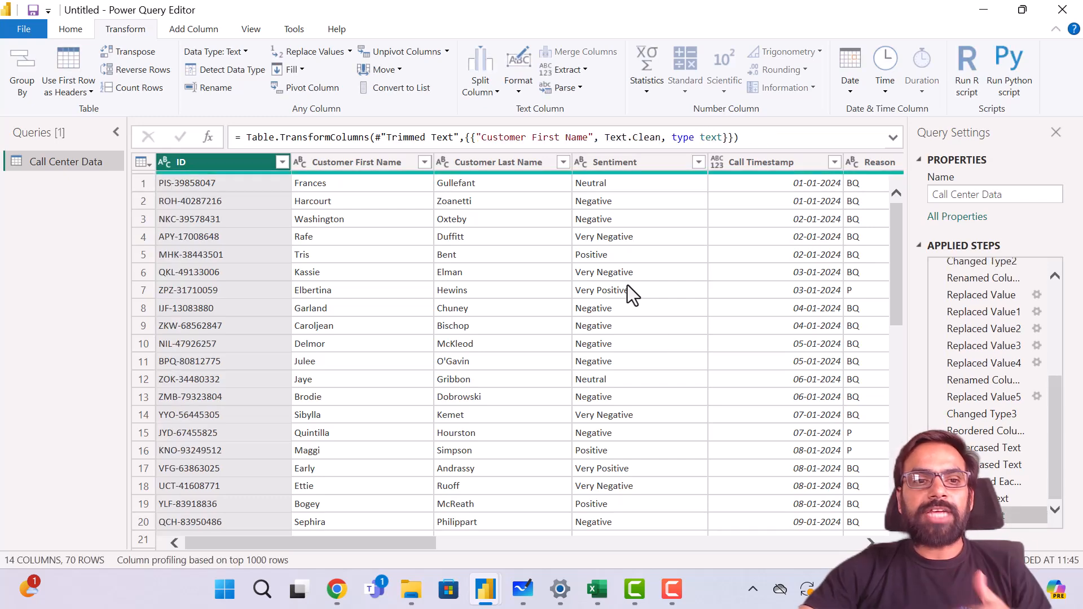
left_click(576, 89)
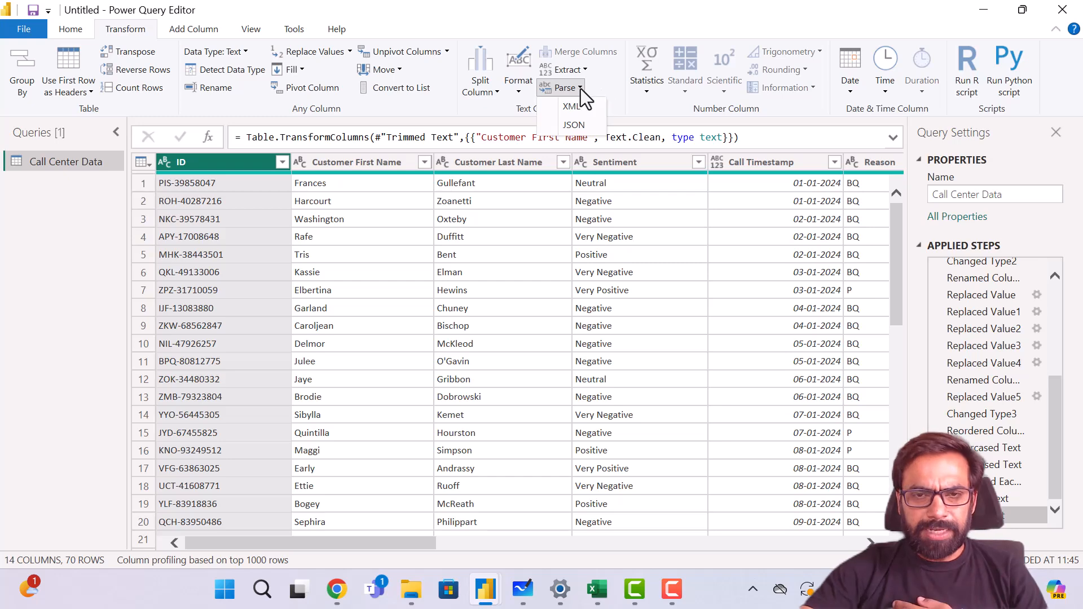
left_click(621, 89)
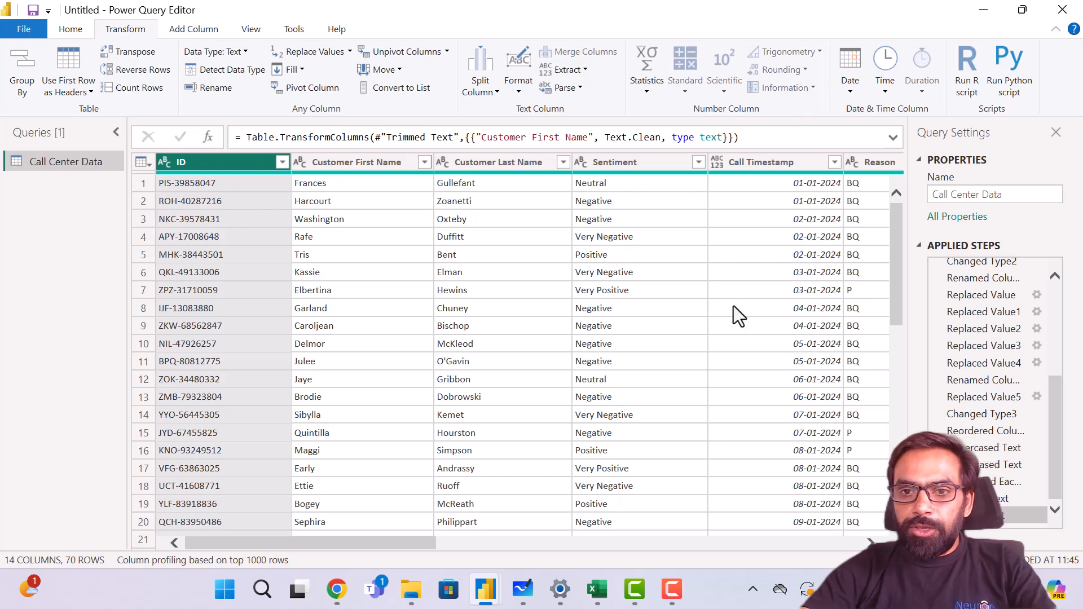
- Calculate the sum of the CSAT Score column, and remove that applied step again
scroll(733, 305, "right", 15)
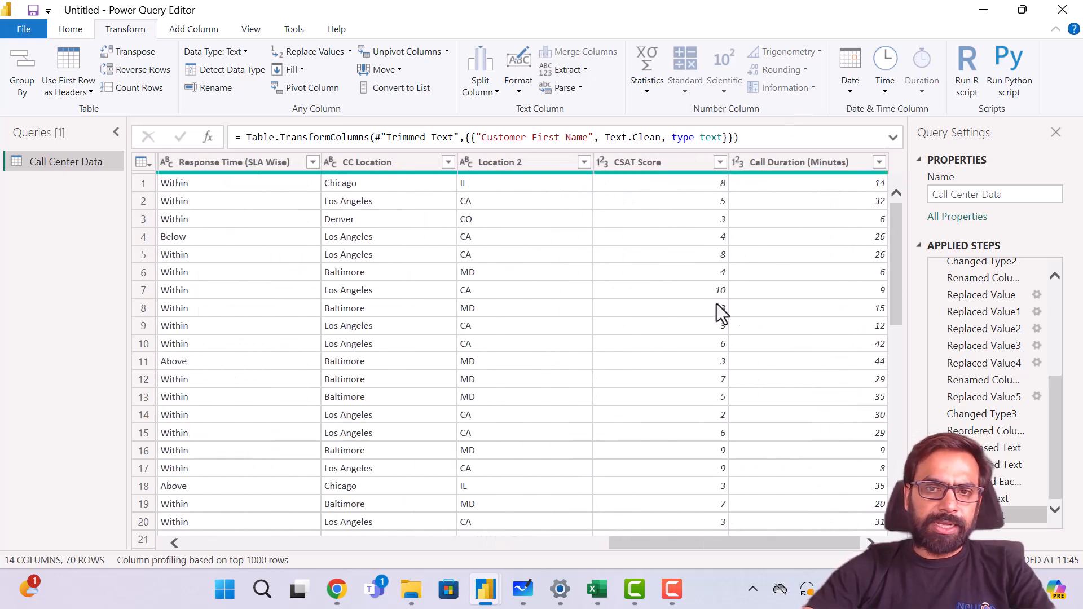
left_click(668, 161)
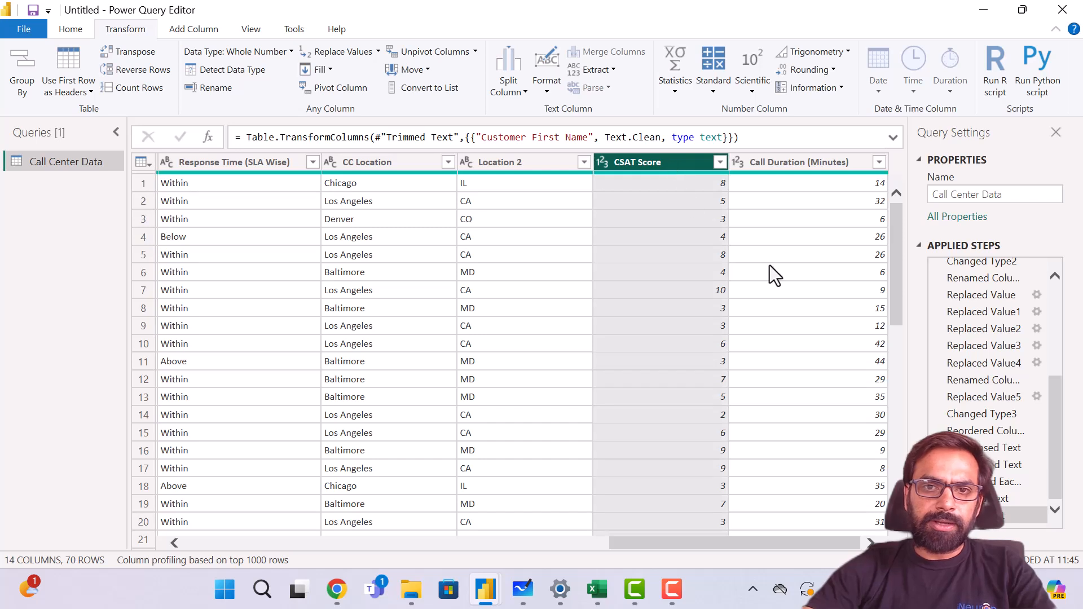
left_click(674, 86)
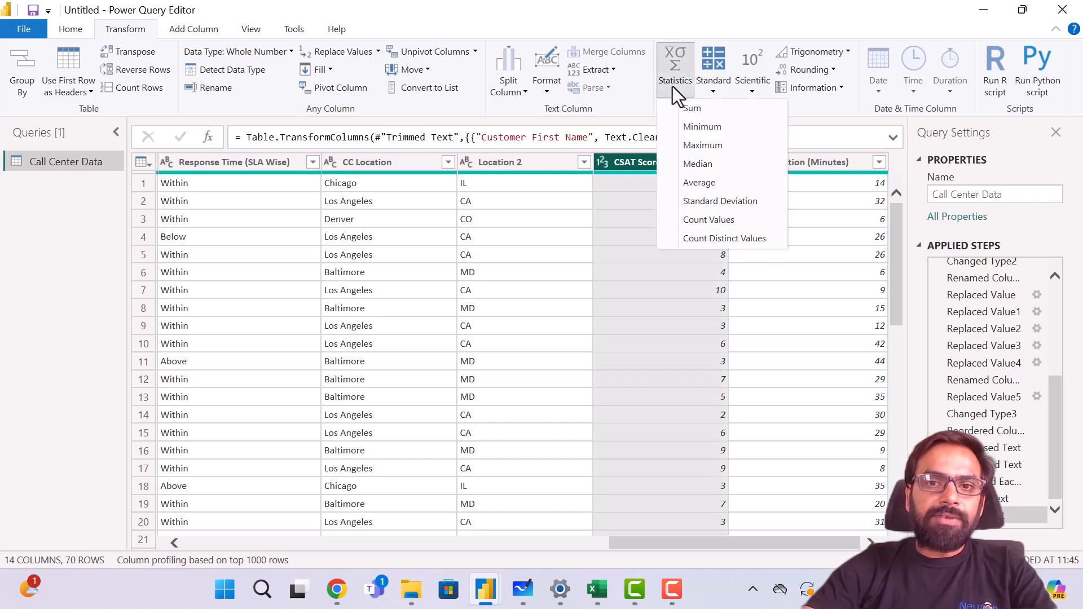
left_click(692, 108)
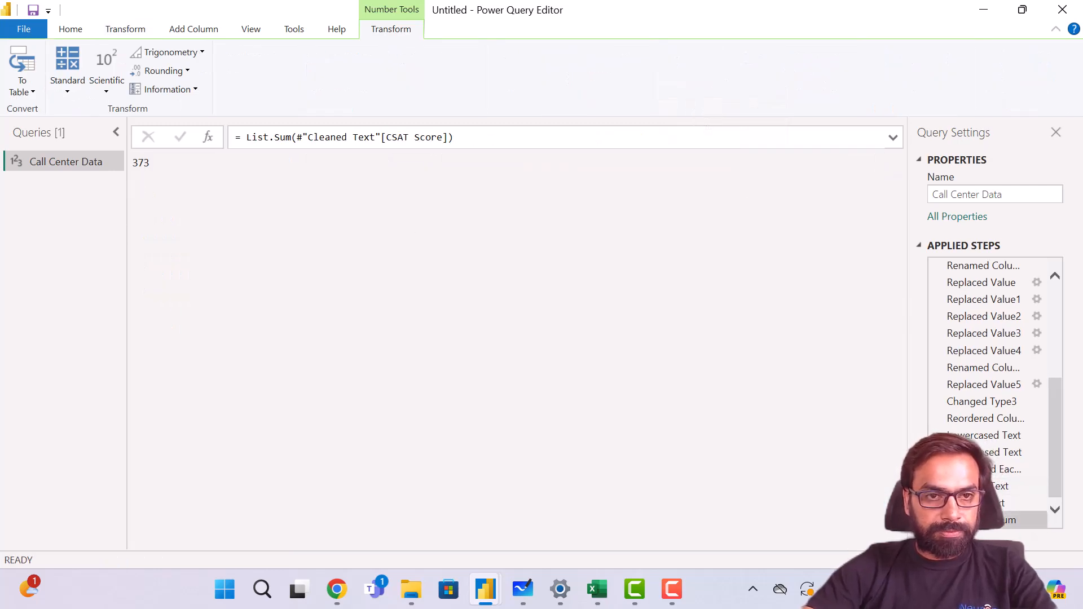
left_click(938, 521)
scroll(685, 326, "right", 10)
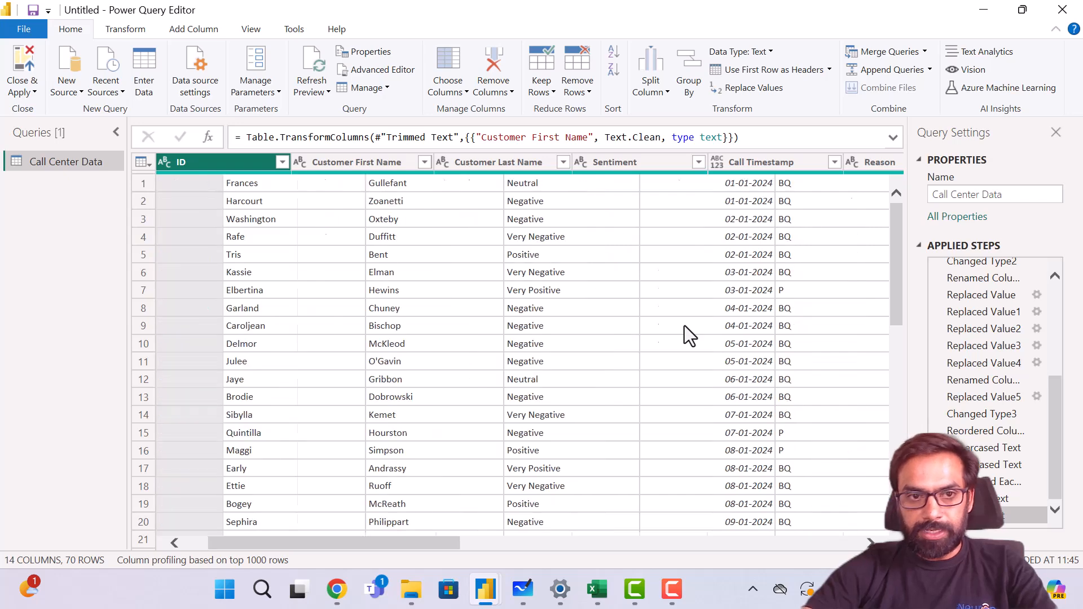
left_click(671, 162)
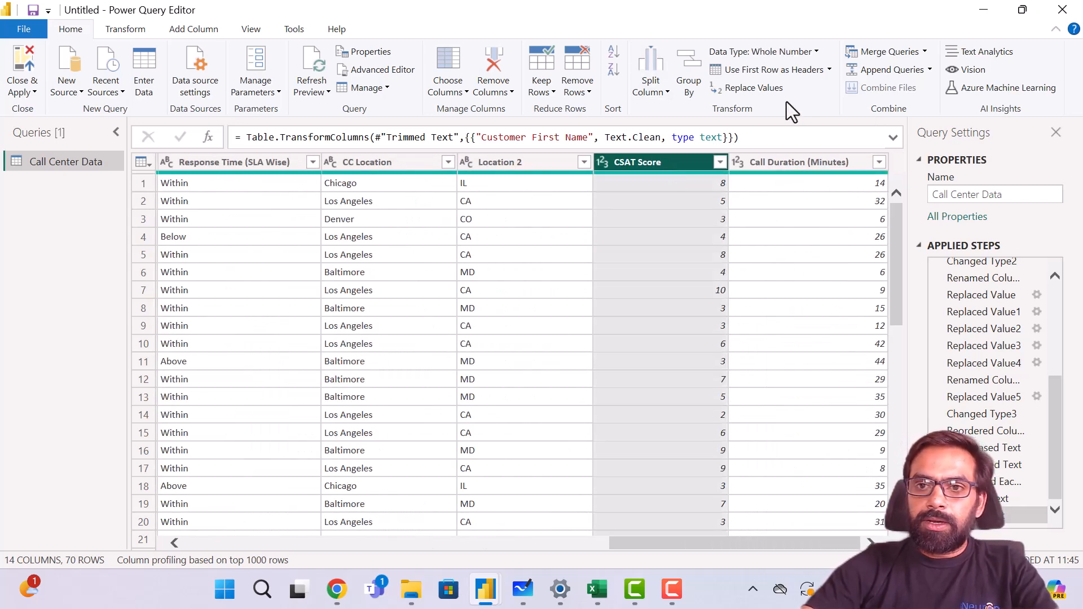
left_click(123, 28)
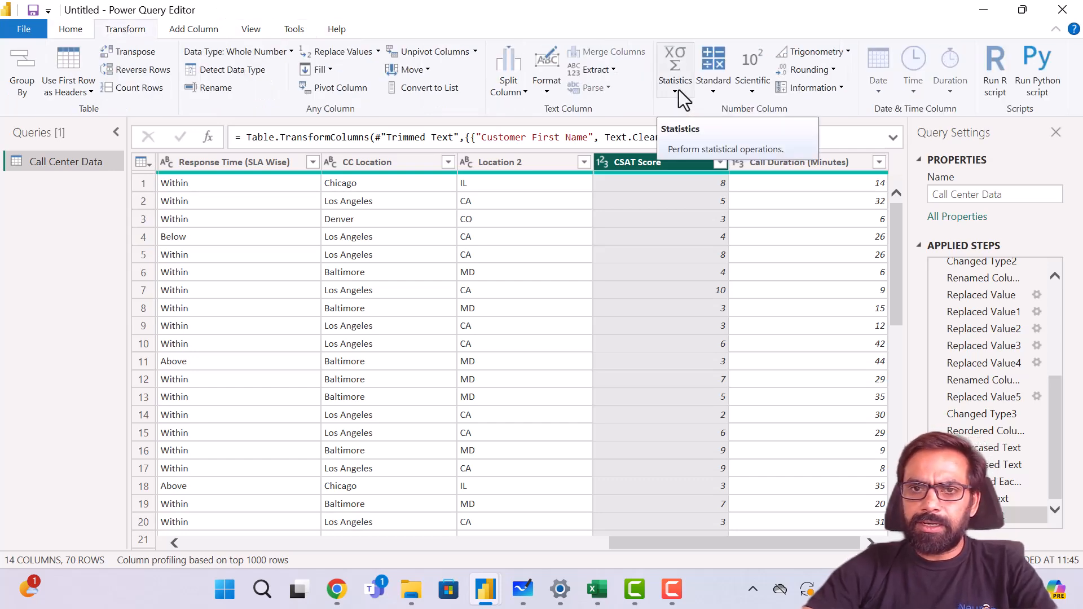
left_click(723, 90)
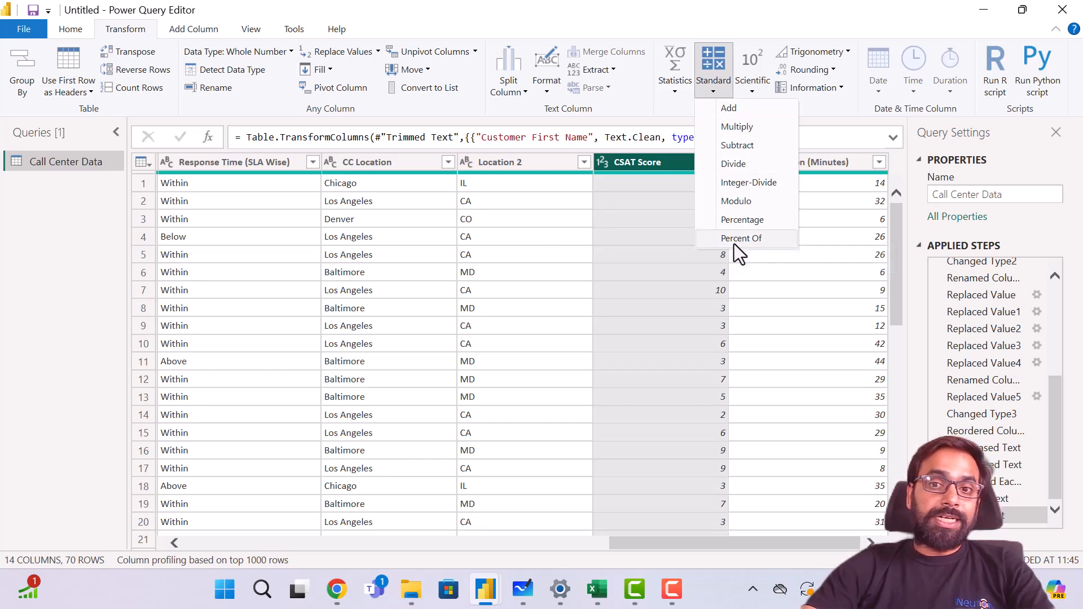
left_click(632, 222)
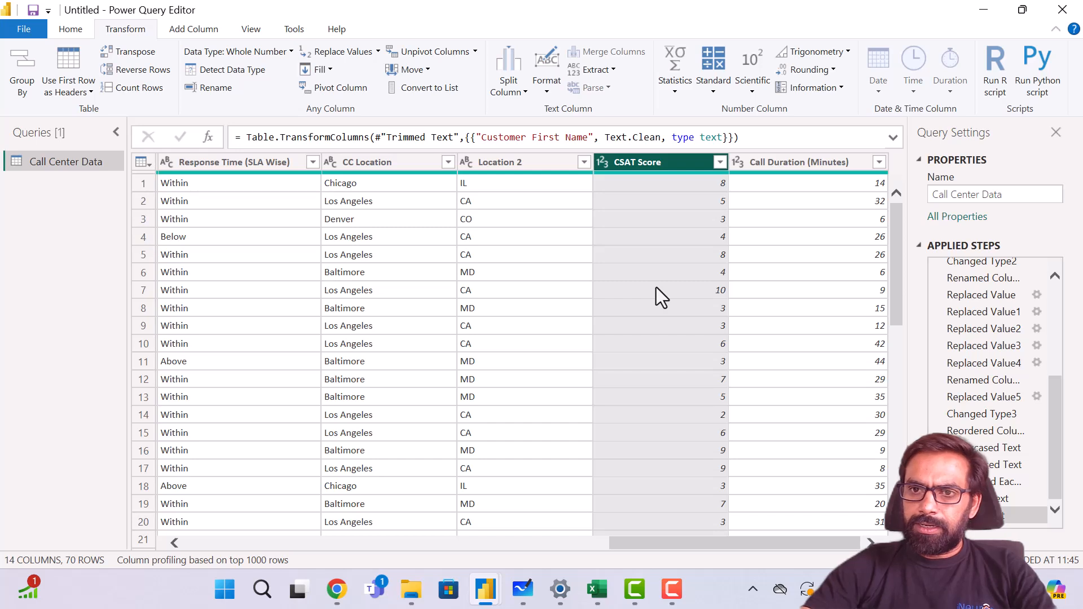
- Convert the Call Duration (Minutes) values to a Percent Of 20, and remove that applied step again
left_click(799, 163)
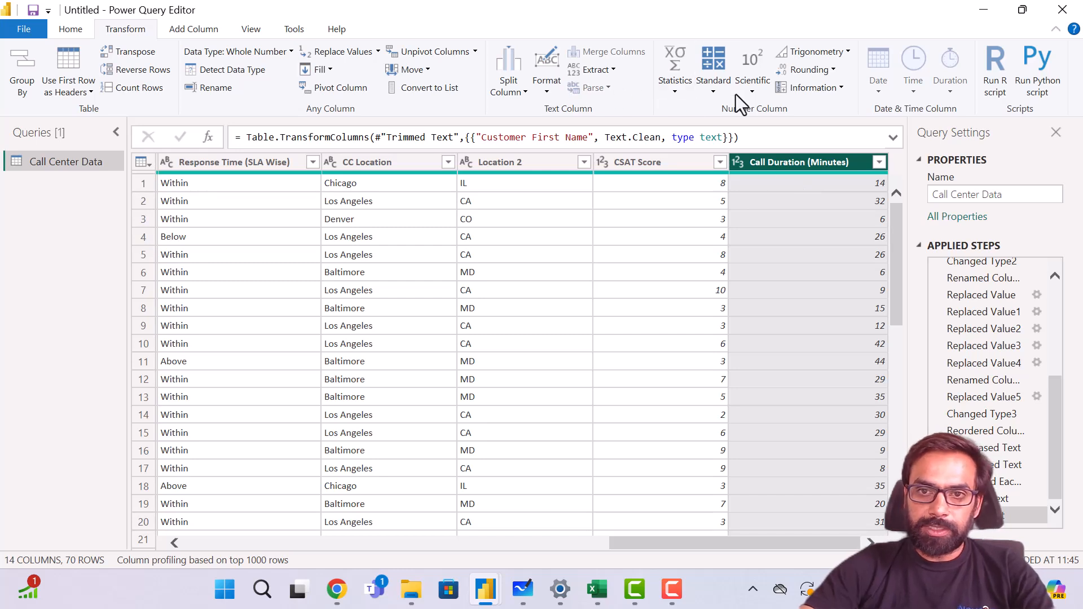
left_click(714, 88)
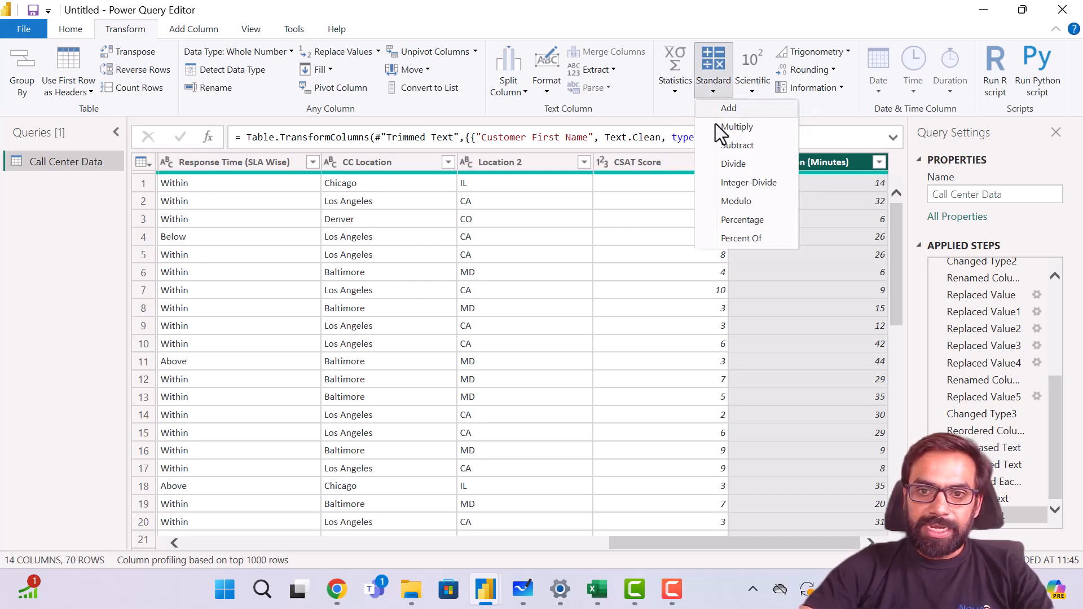
left_click(743, 239)
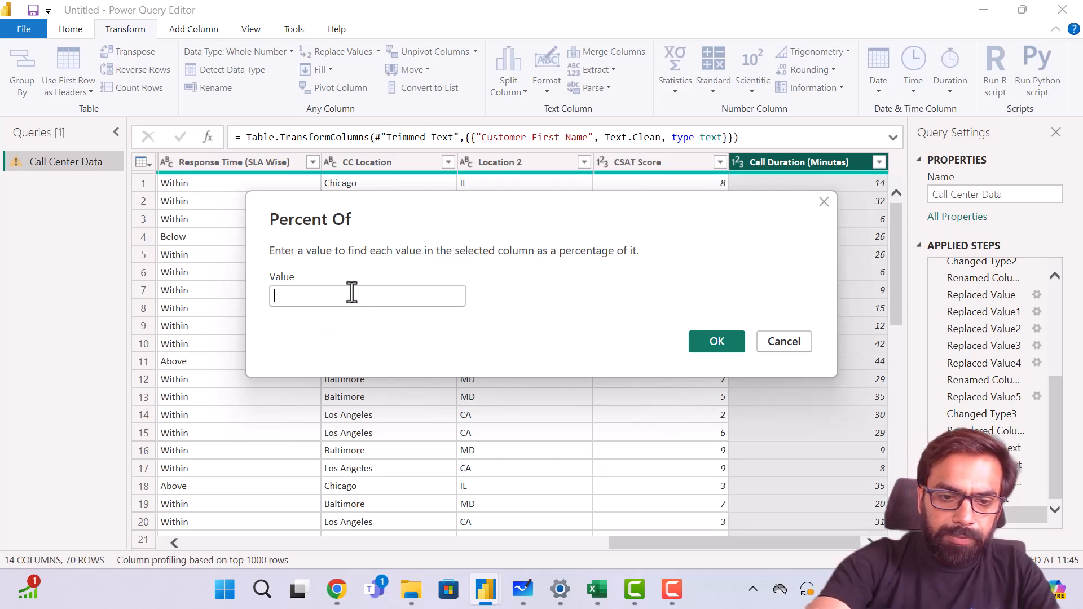
type("r")
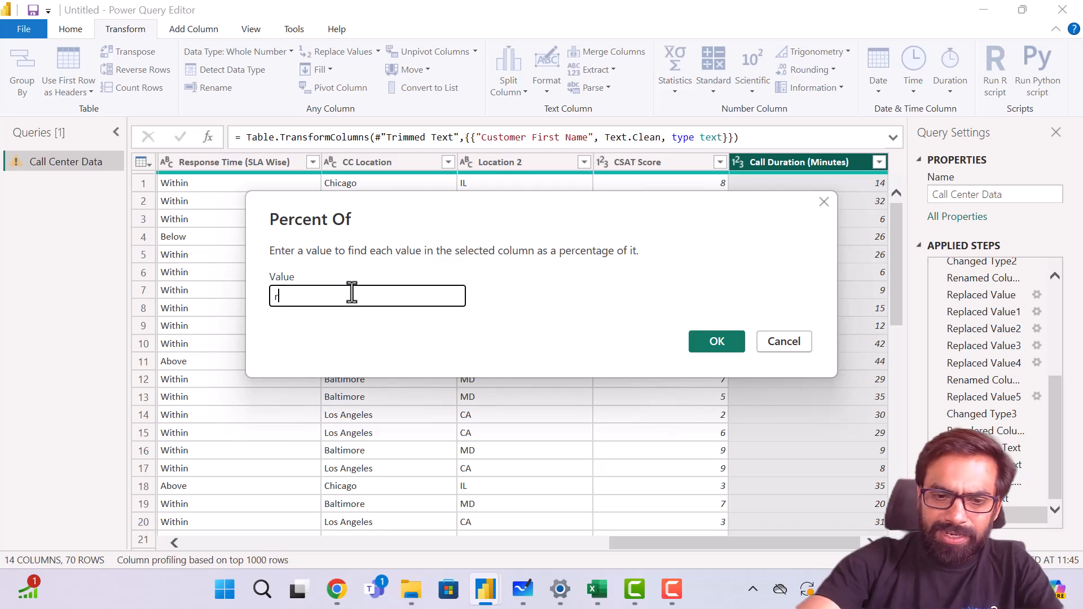
key("BackSpace")
type("5")
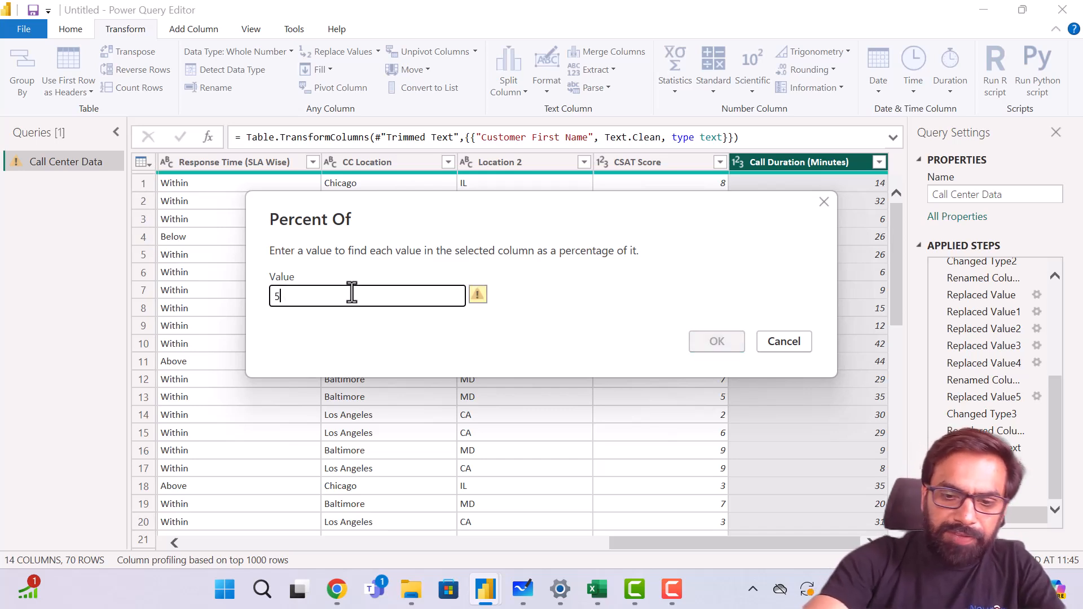
key("BackSpace")
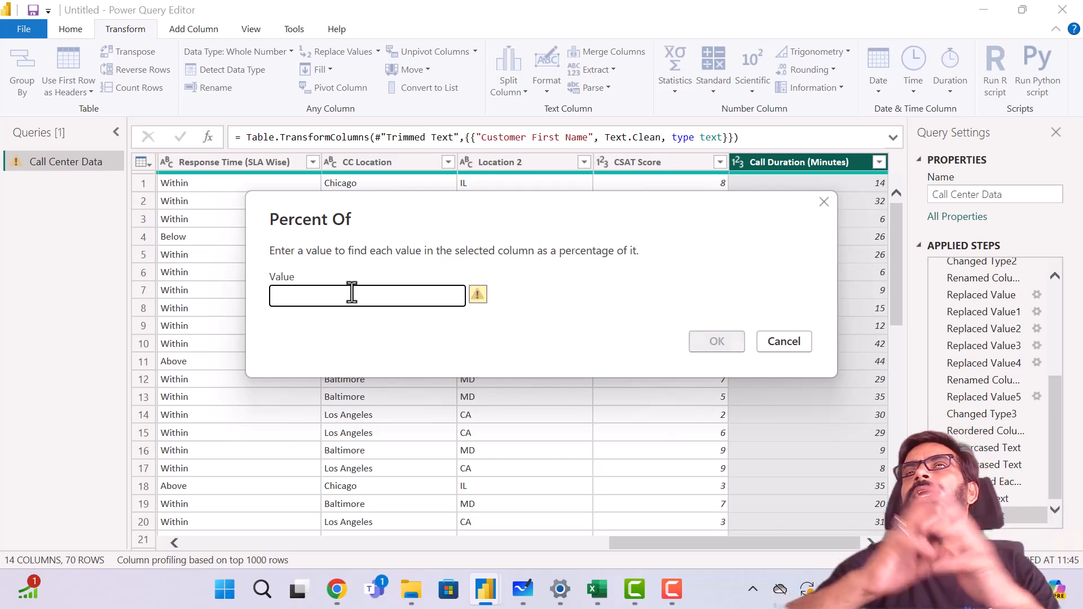
type("20")
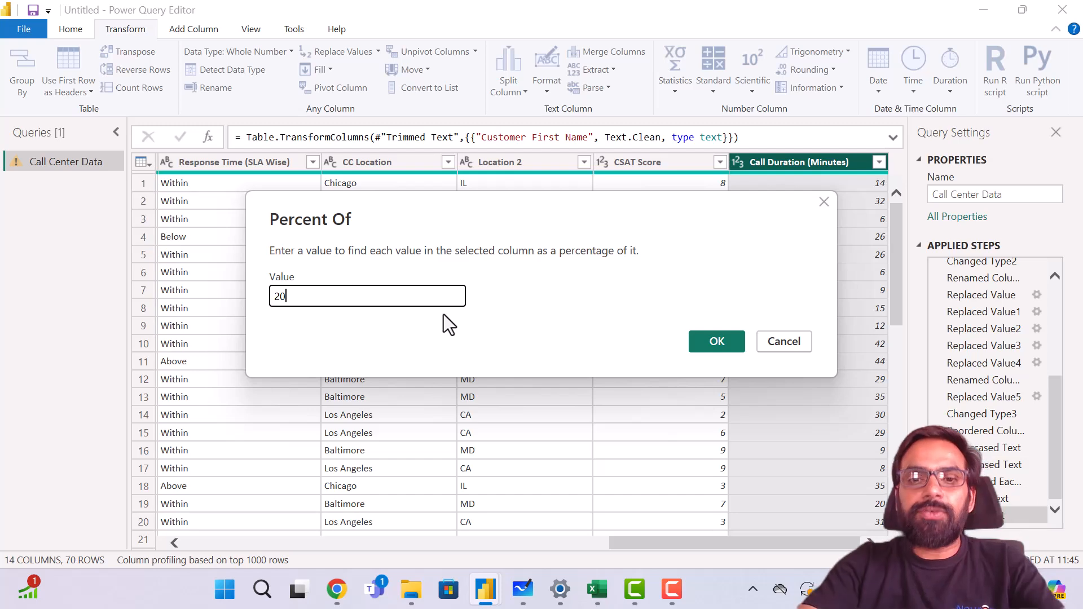
left_click(707, 343)
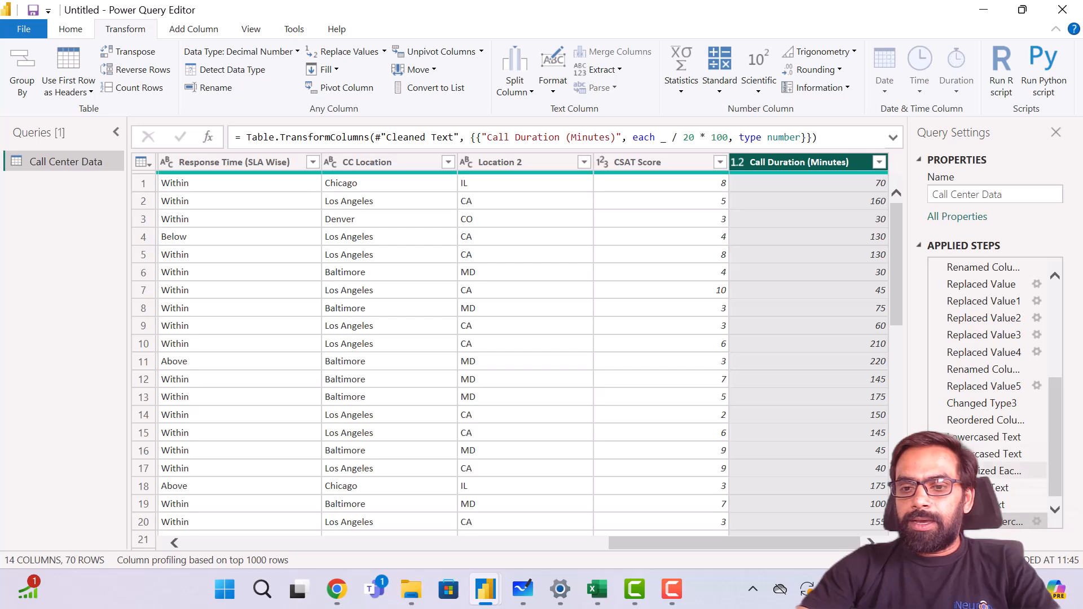
left_click(1021, 504)
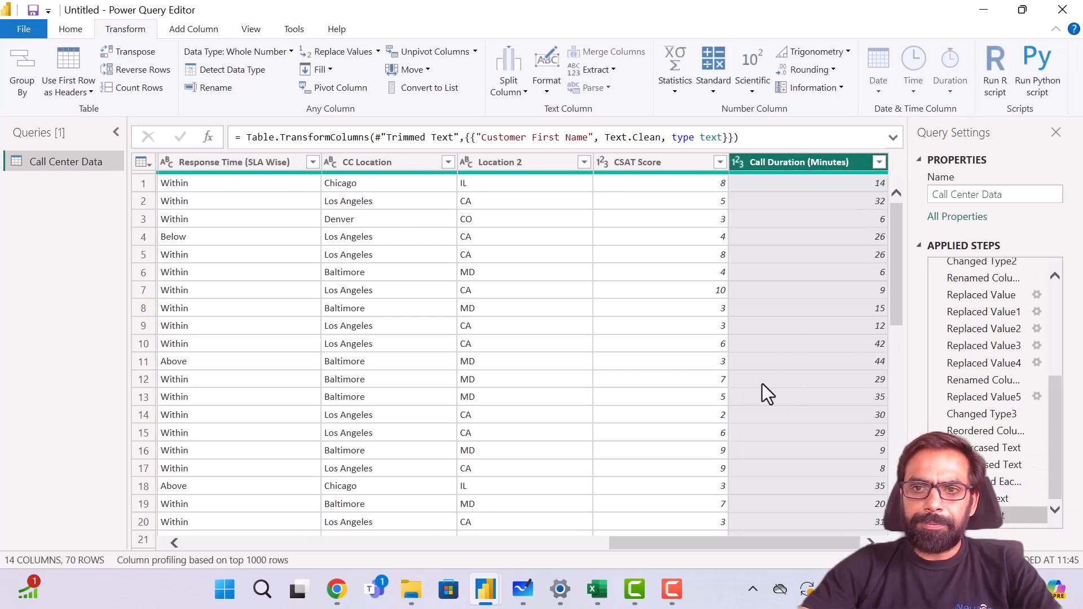
- Apply Modulo with value 3 to the Call Duration (Minutes) column, and remove that applied step again
left_click(715, 90)
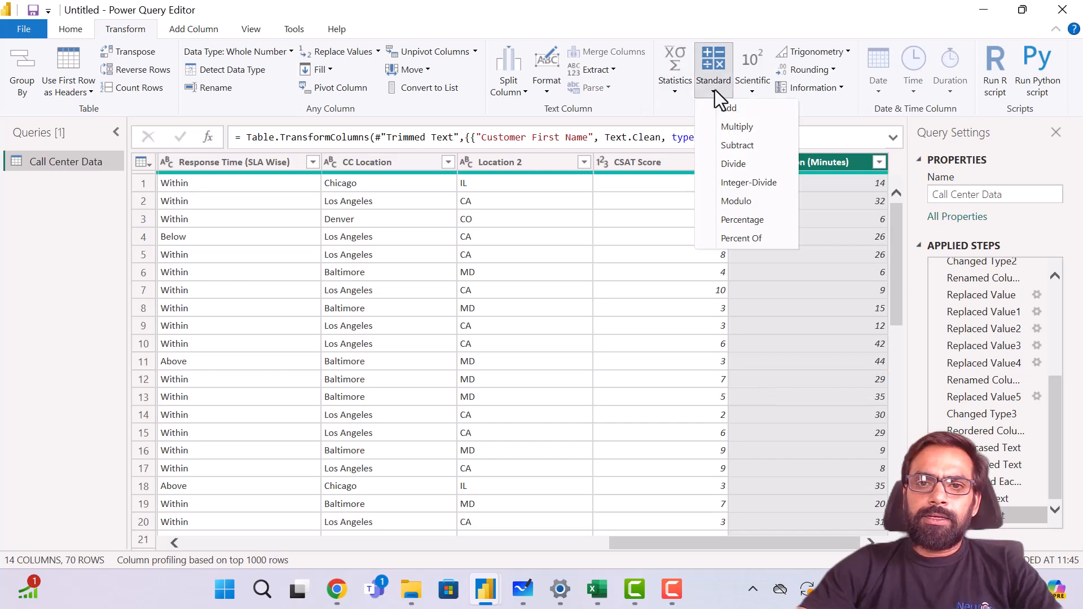
left_click(736, 201)
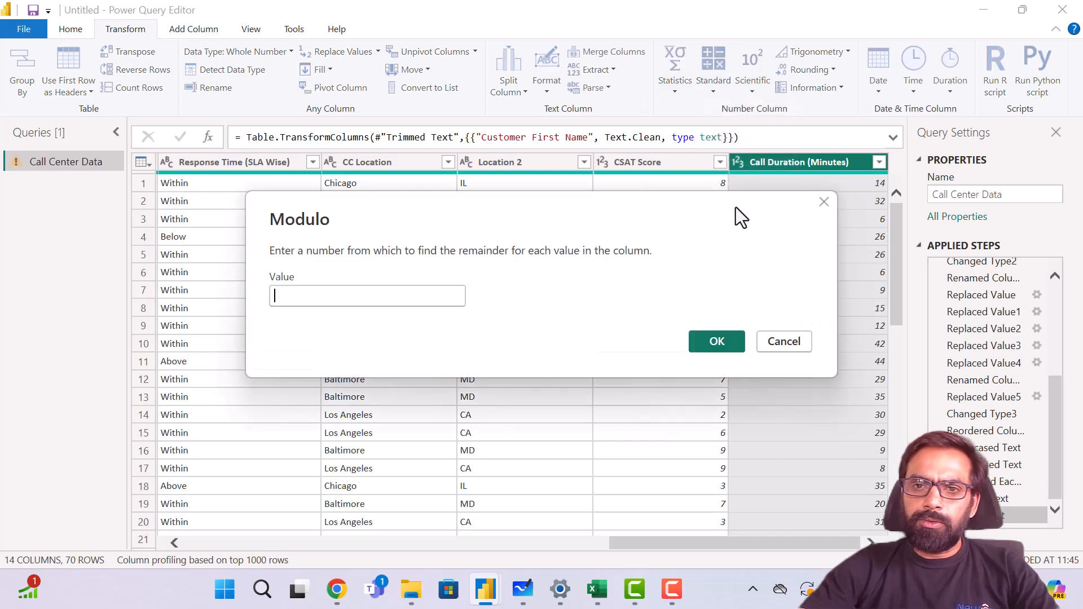
left_click(329, 295)
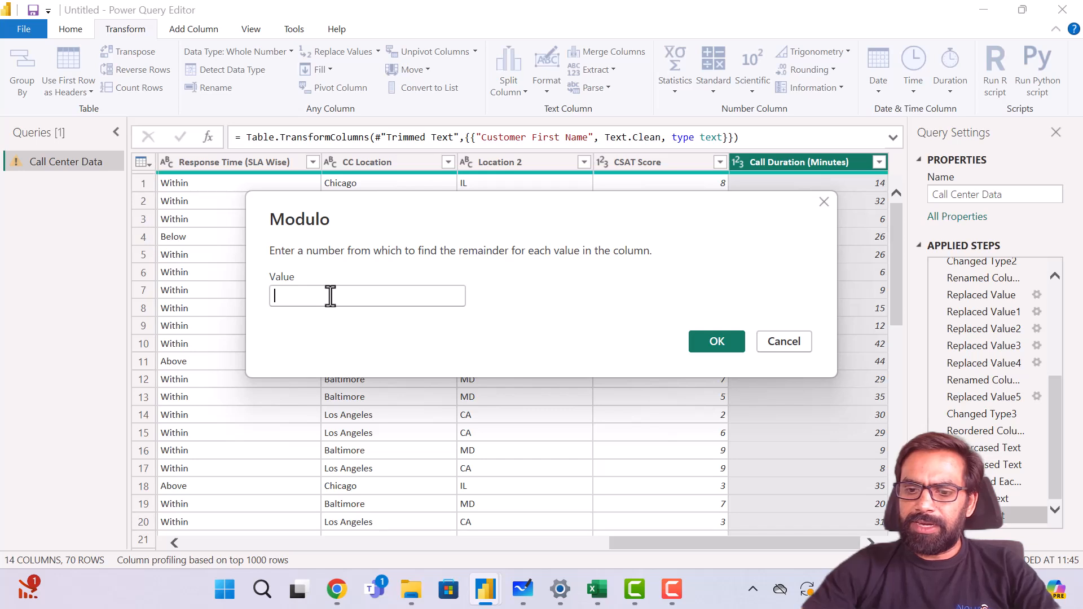
type("3")
left_click(716, 339)
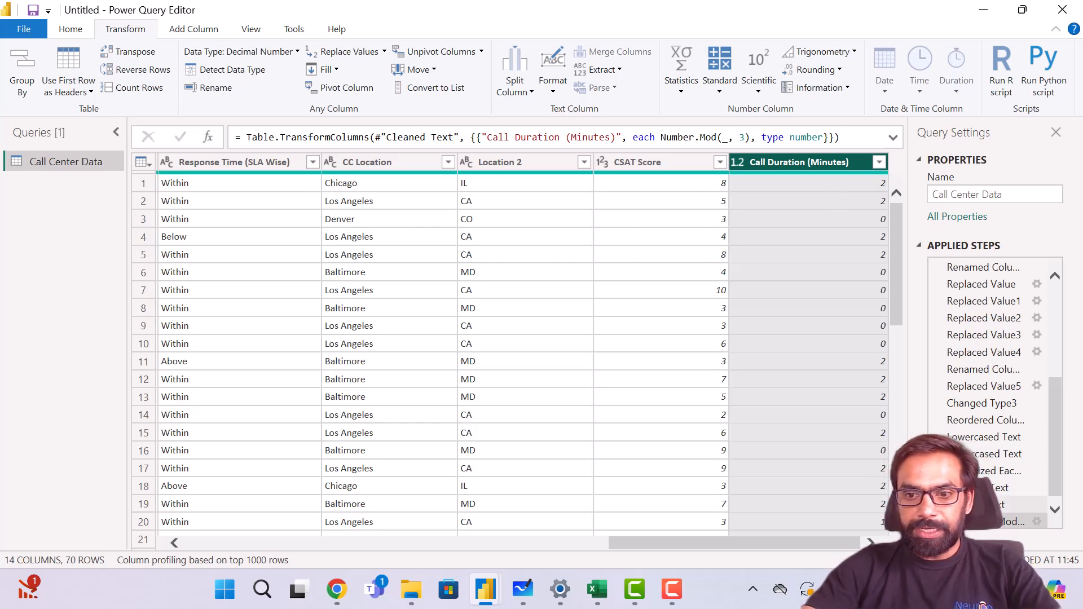
left_click(937, 521)
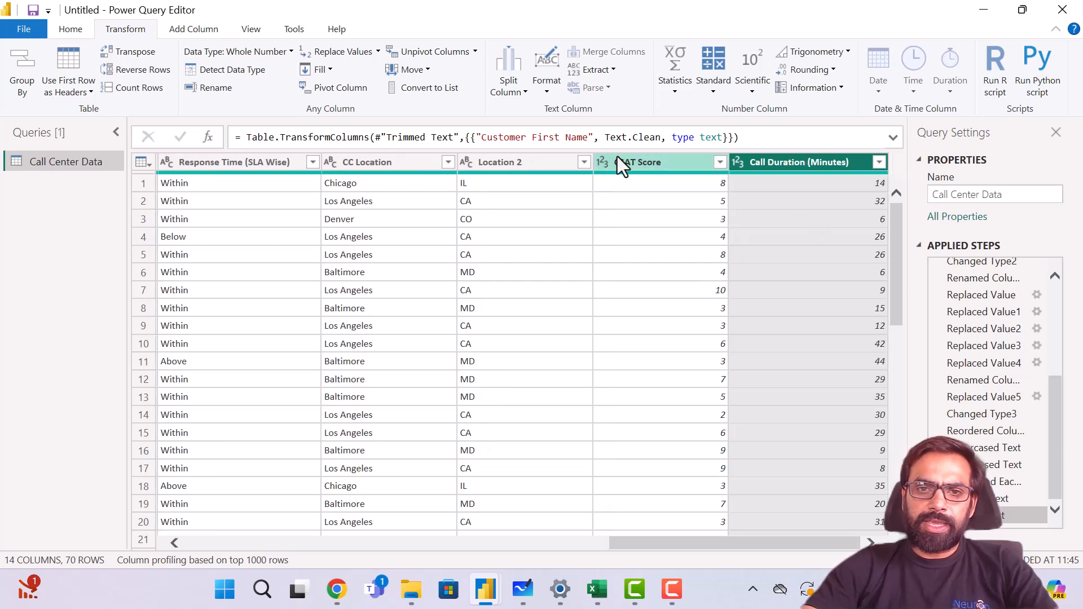
- Add 5 to each value in the Call Duration (Minutes) column, and remove that applied step again
left_click(634, 231)
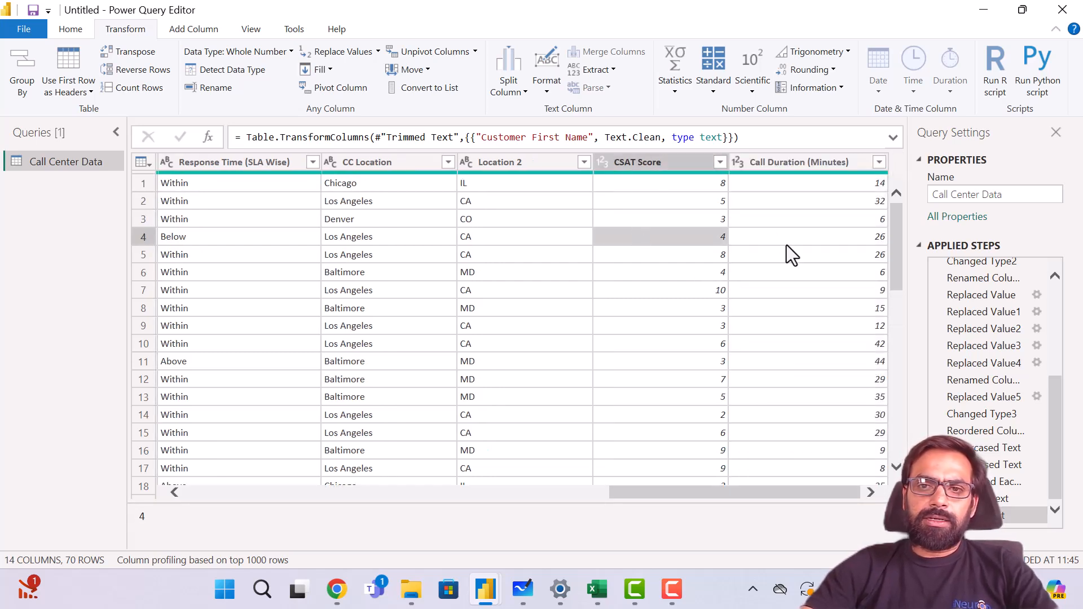
left_click(807, 166)
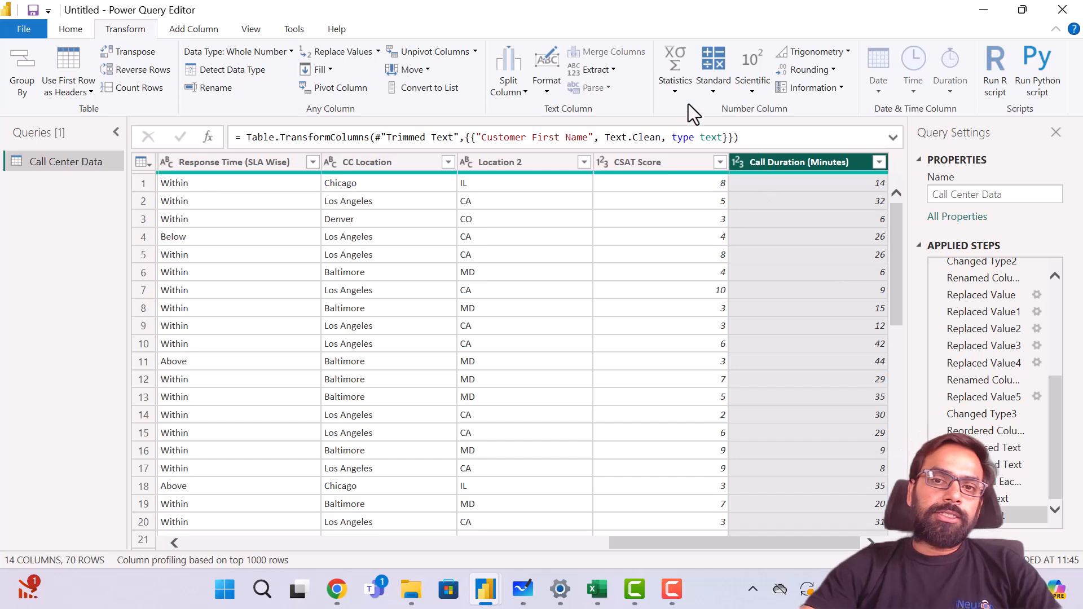
left_click(674, 92)
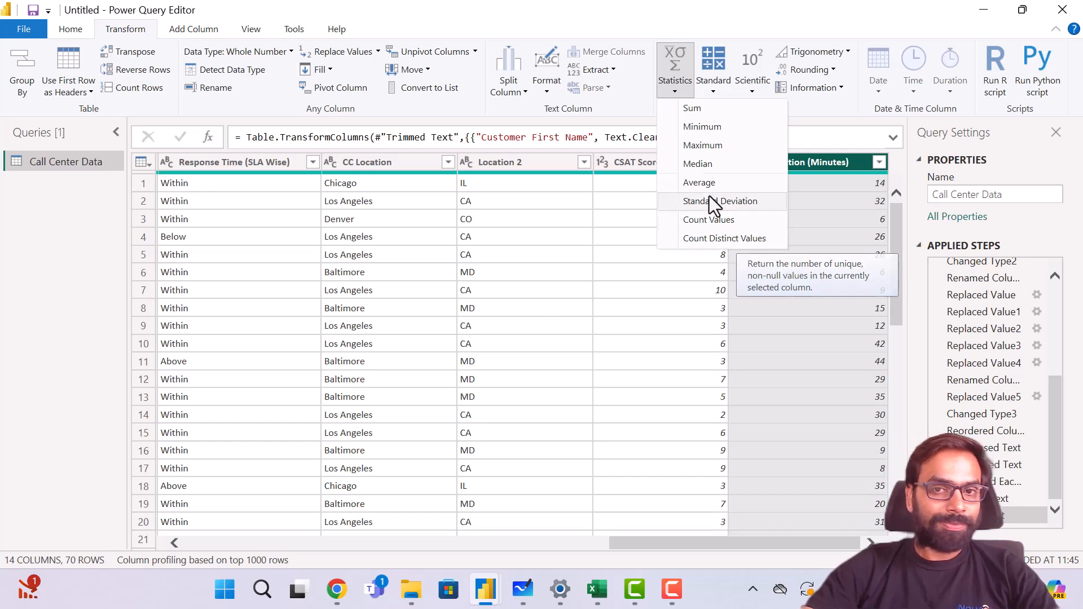
left_click(713, 90)
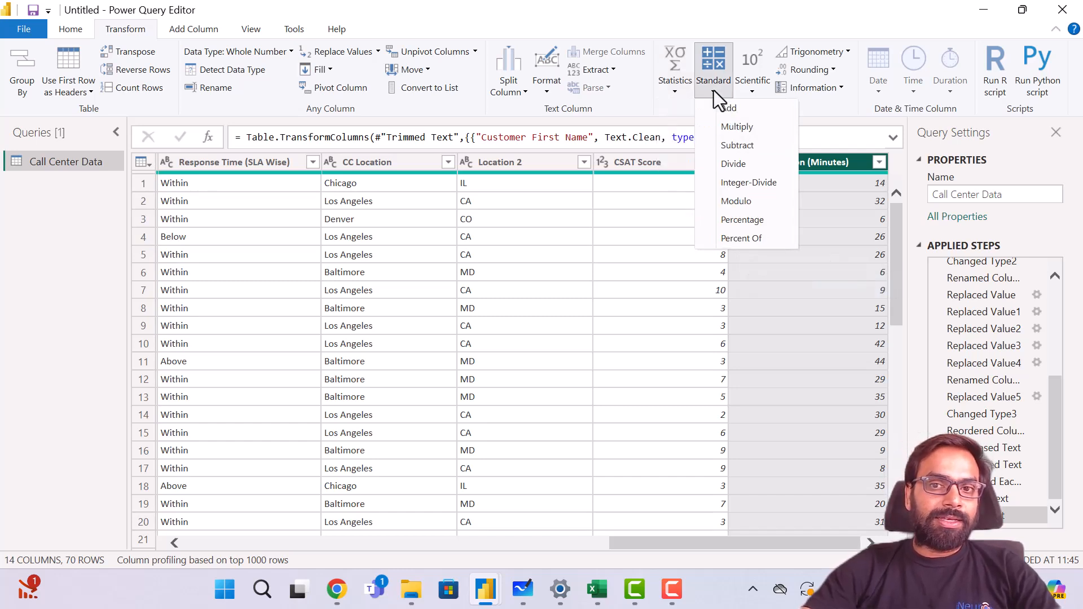
left_click(757, 115)
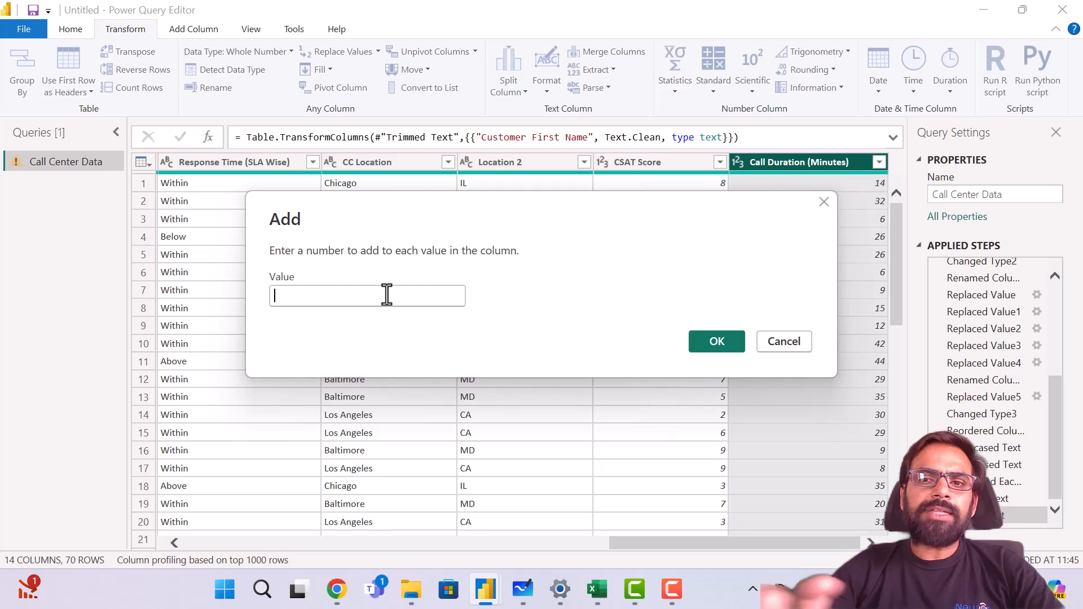
type("5")
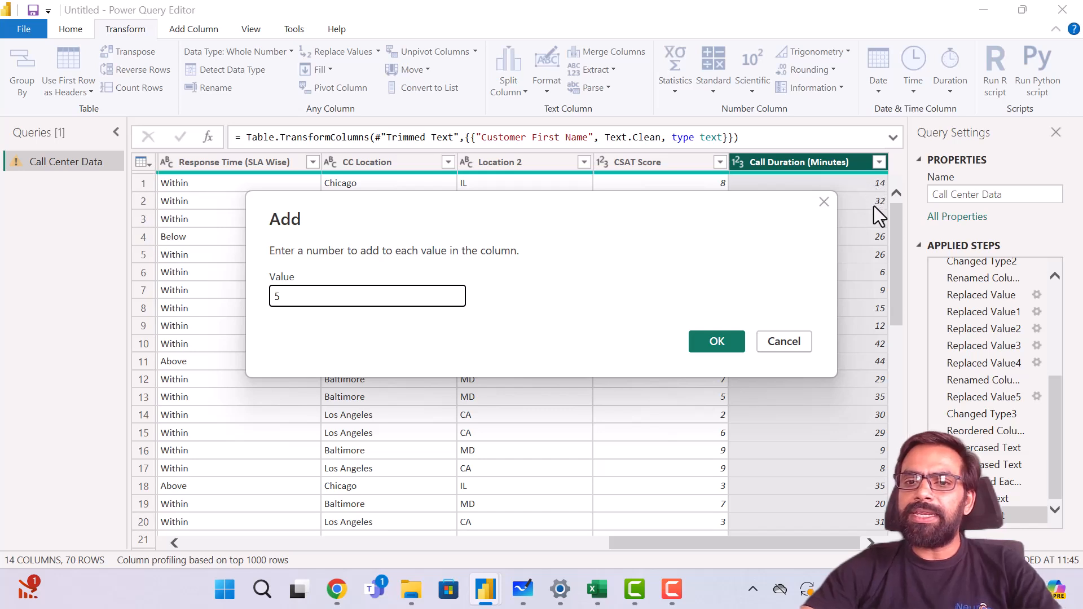
left_click(701, 343)
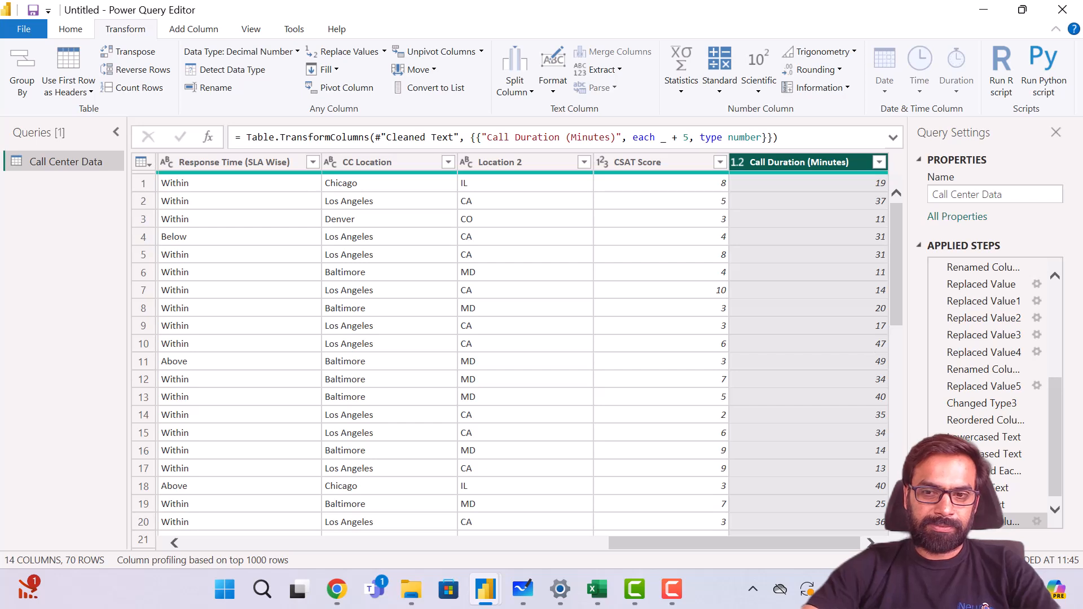
left_click(937, 522)
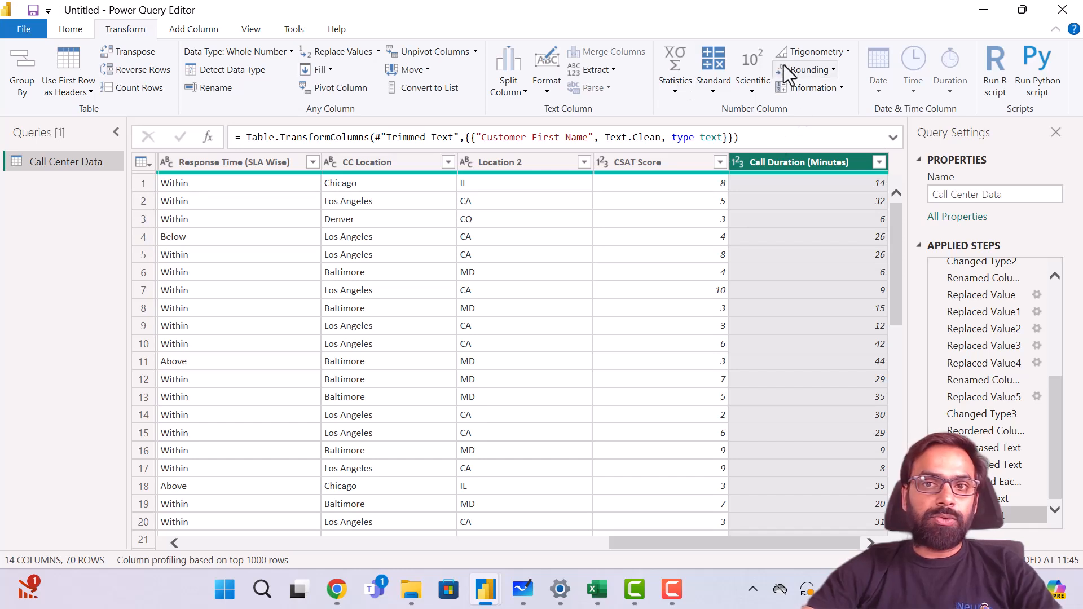
- Round the Call Duration (Minutes) column to 2 decimal places, and remove that applied step again
left_click(845, 52)
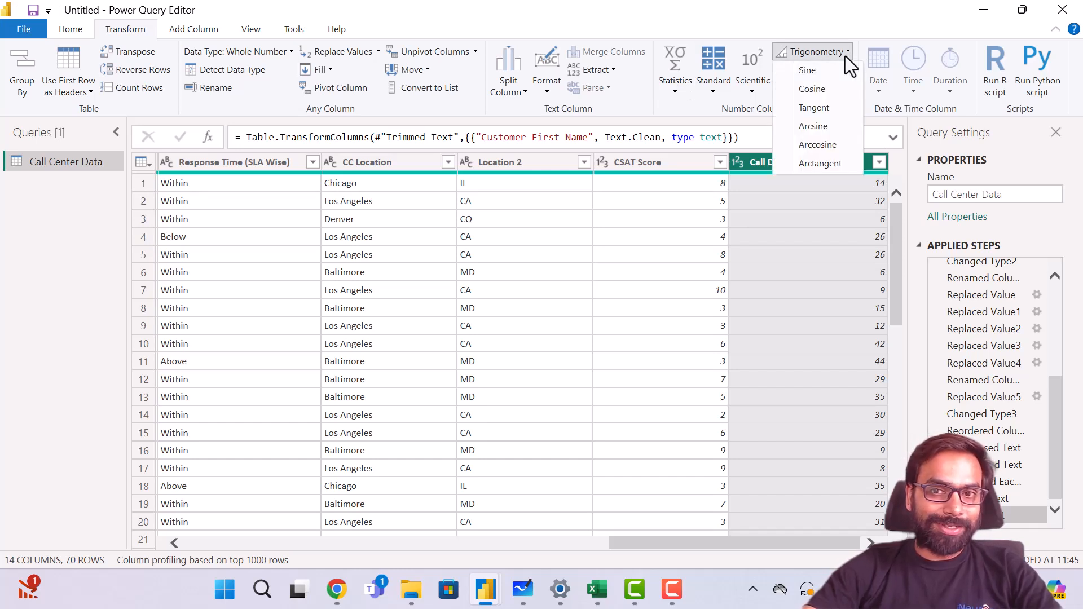
left_click(845, 56)
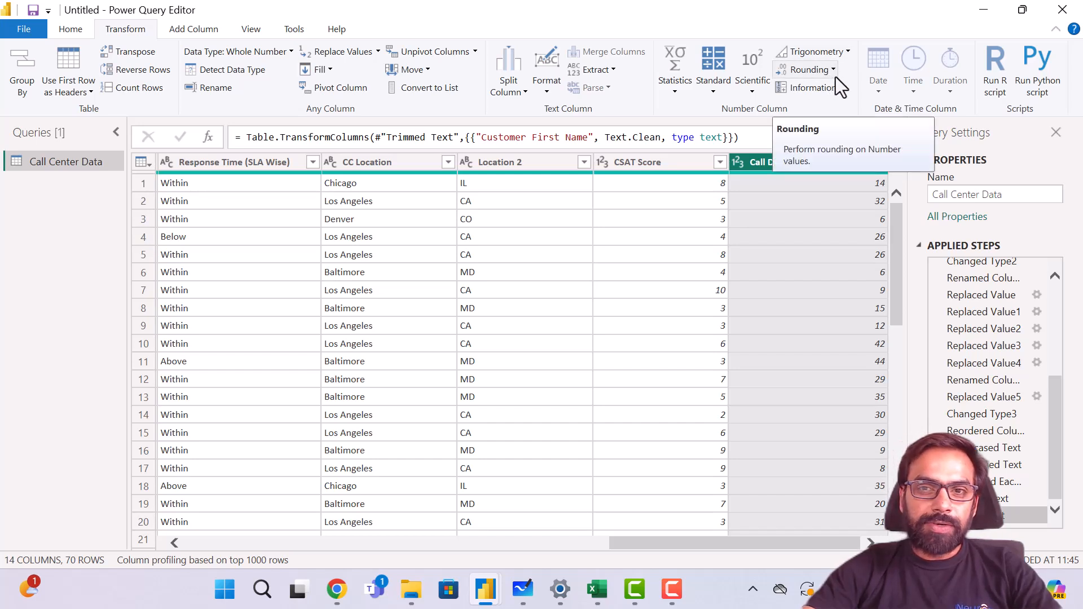
left_click(835, 76)
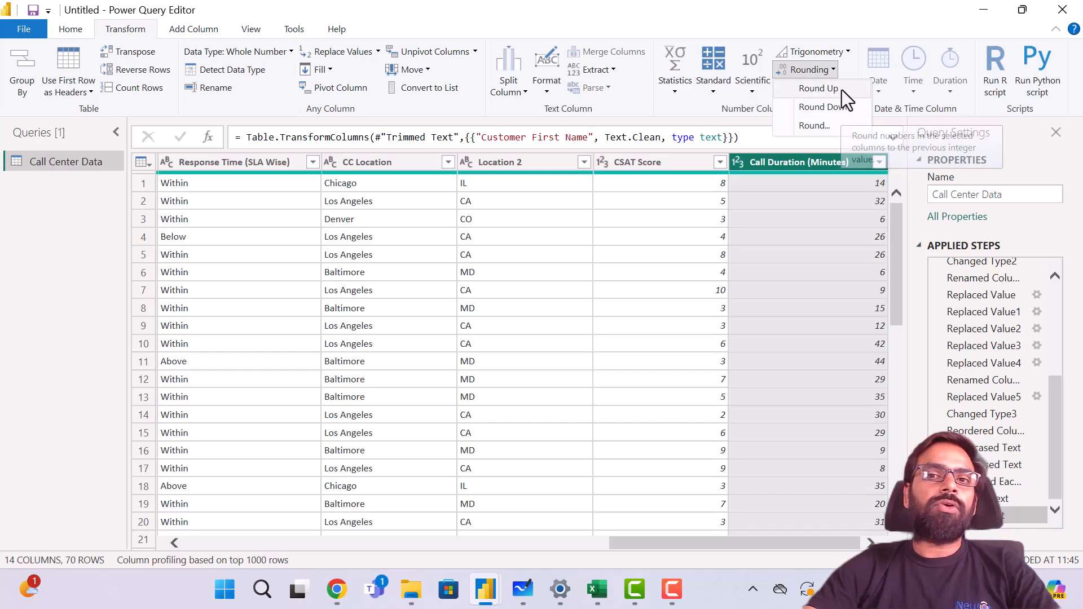
left_click(825, 127)
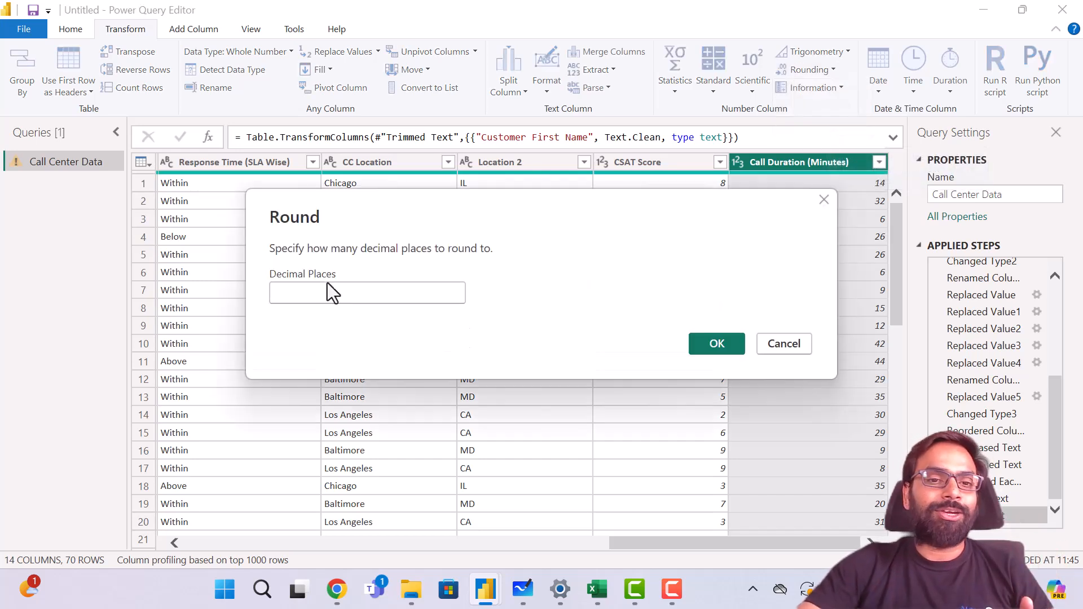
type("2")
left_click(730, 339)
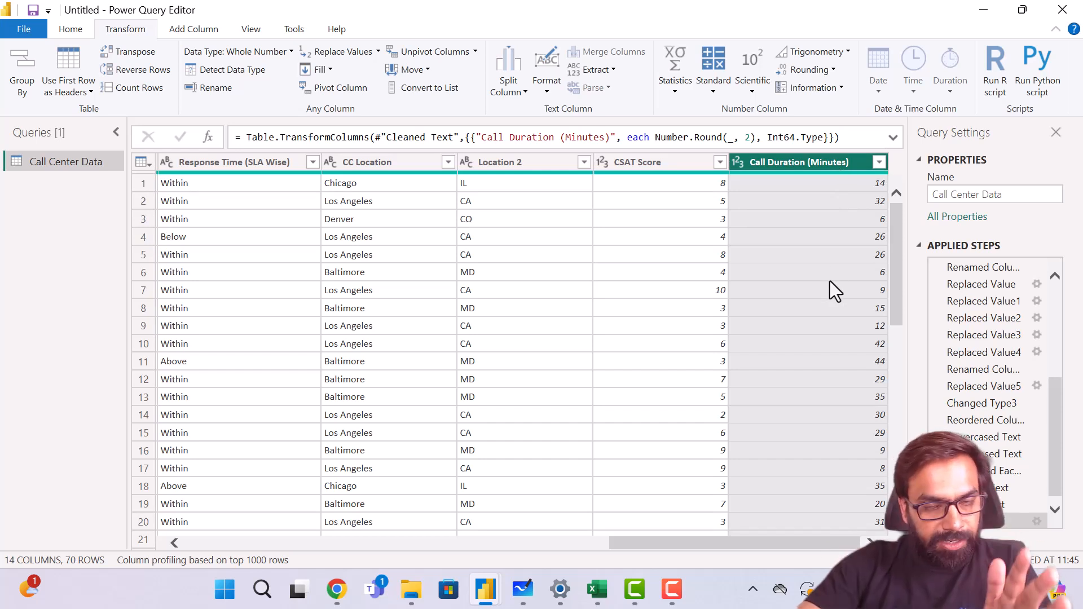
left_click(829, 69)
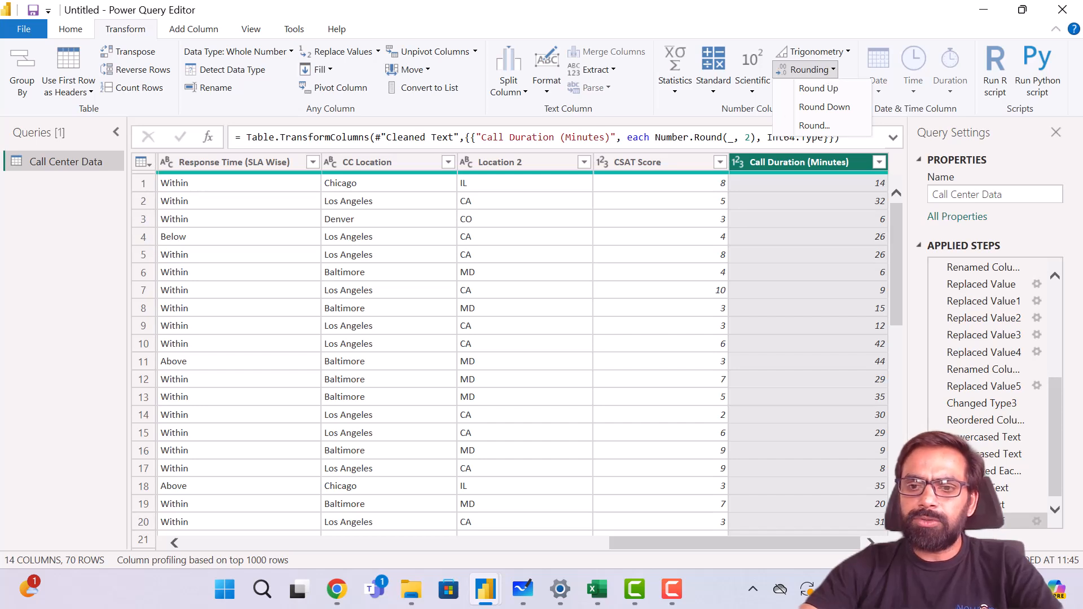
key("Escape")
left_click(937, 521)
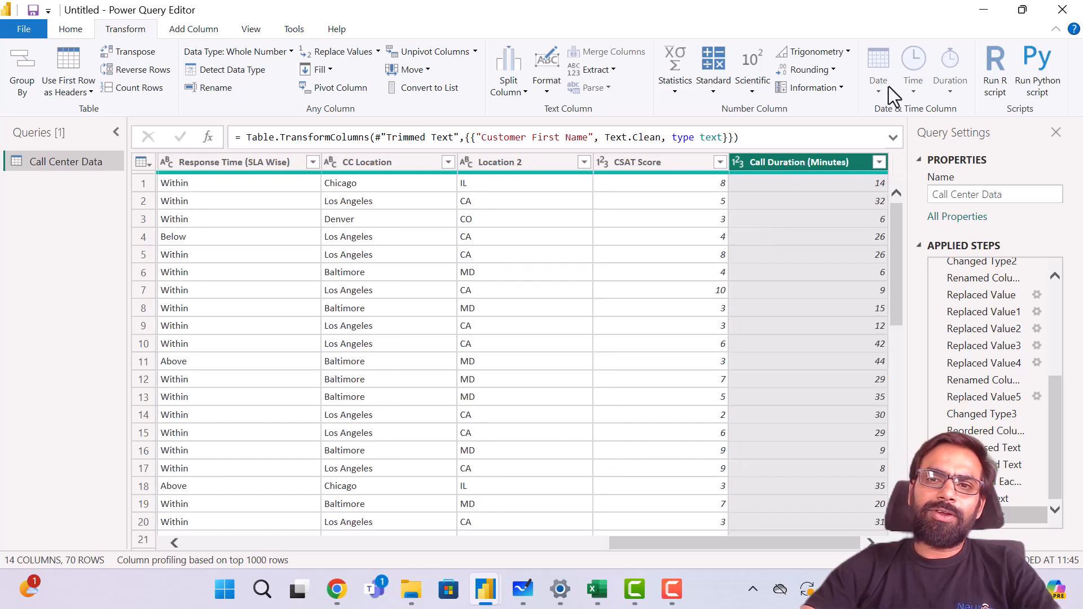
- Transform the Call Timestamp dates to their Year, and remove that applied step again
left_click(760, 241)
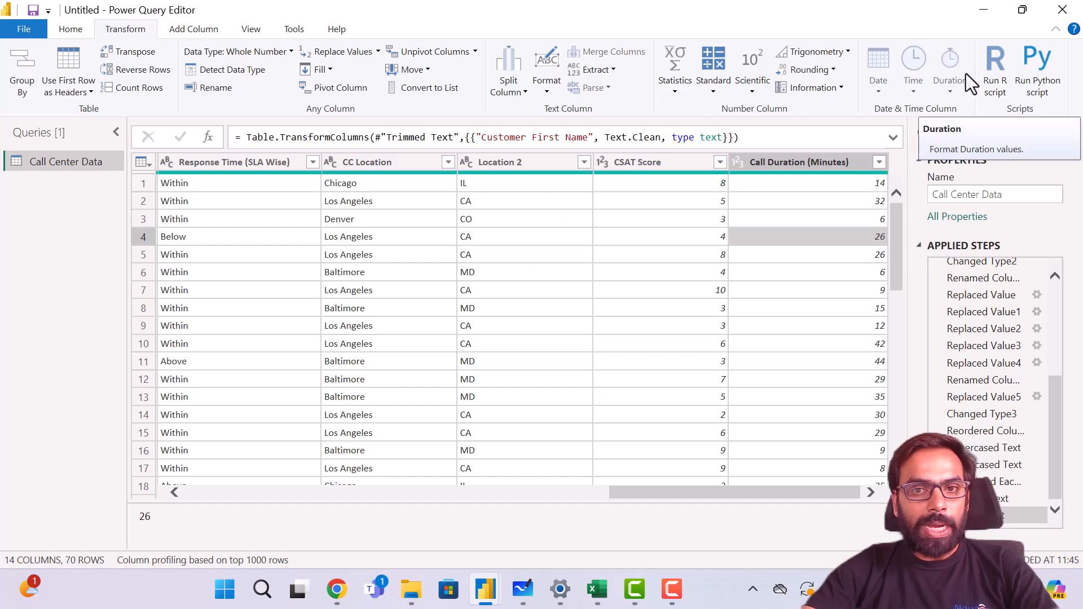
scroll(357, 292, "left", 5)
scroll(357, 292, "left", 5)
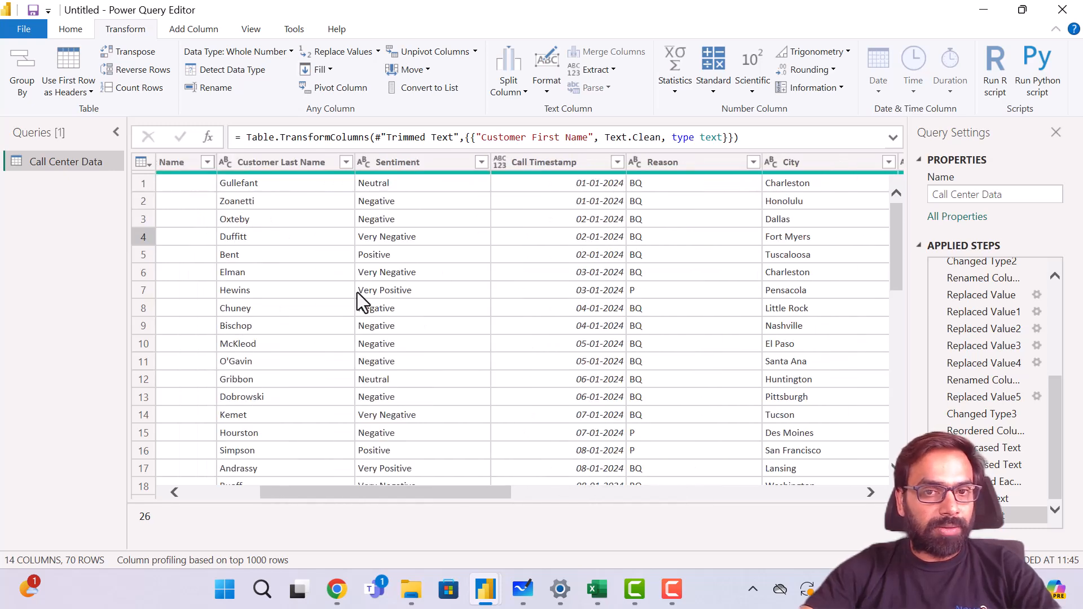
left_click(539, 161)
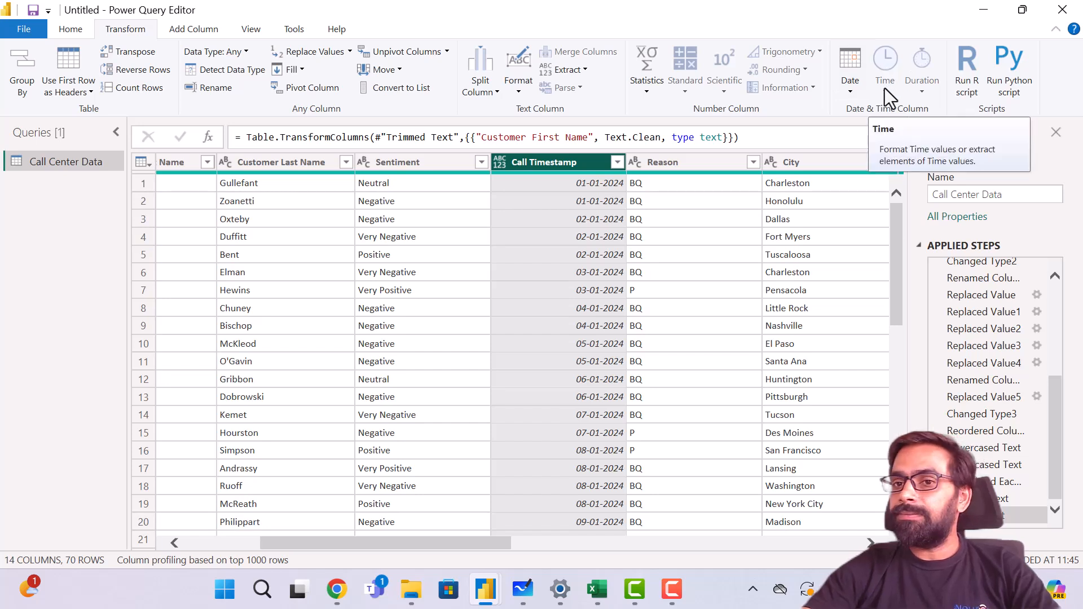
left_click(849, 90)
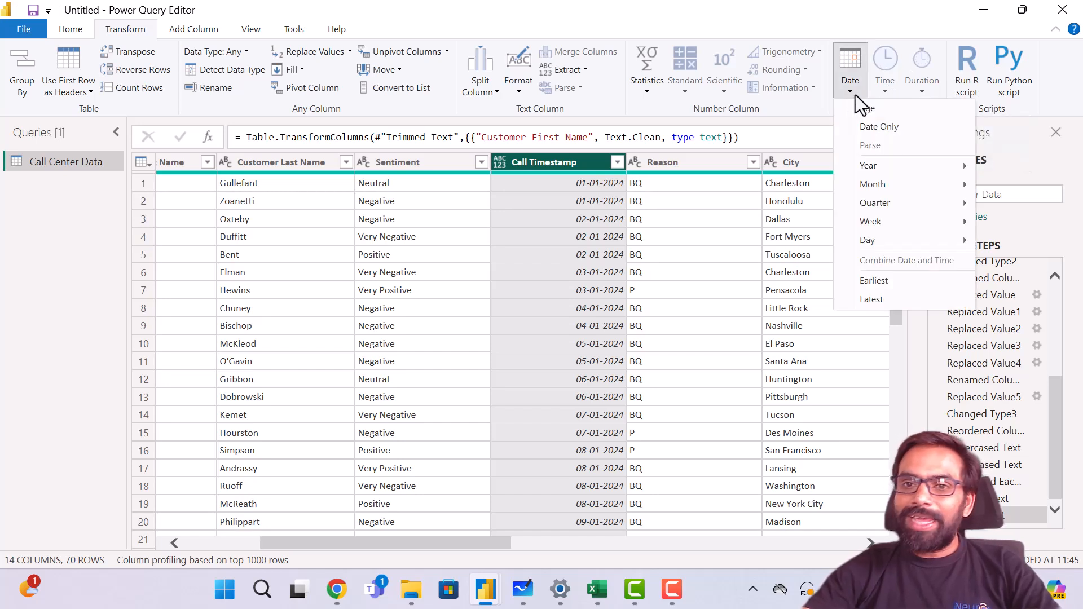
mouse_move(899, 171)
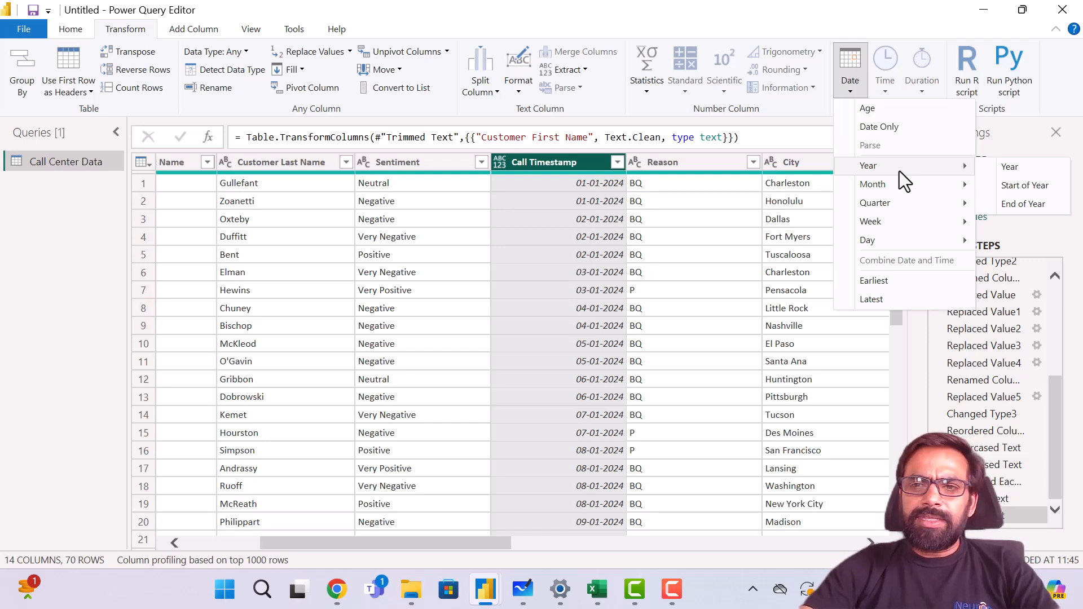
left_click(1003, 167)
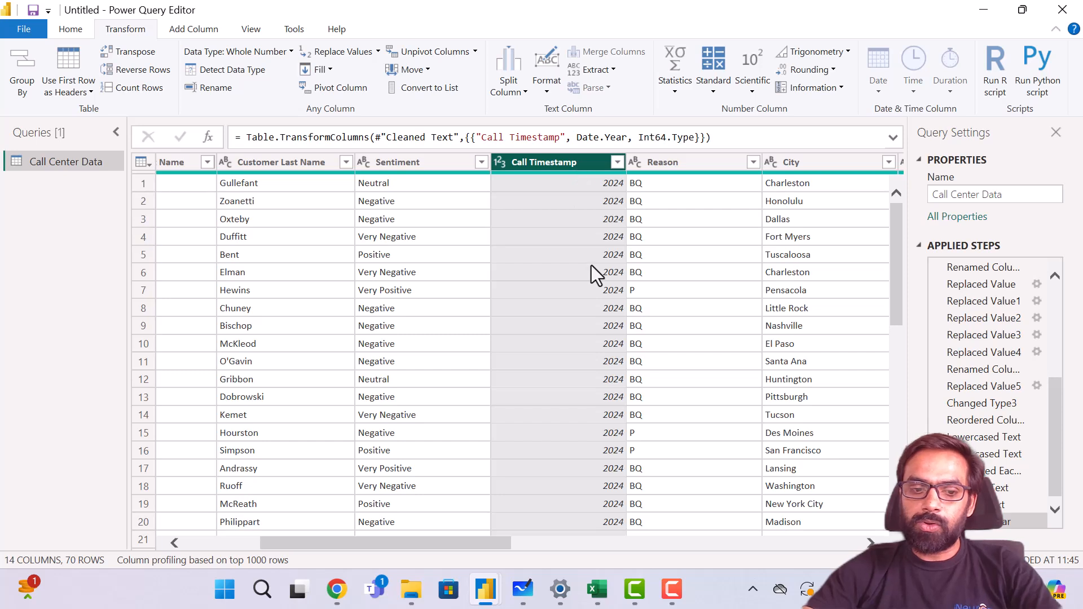
left_click(937, 522)
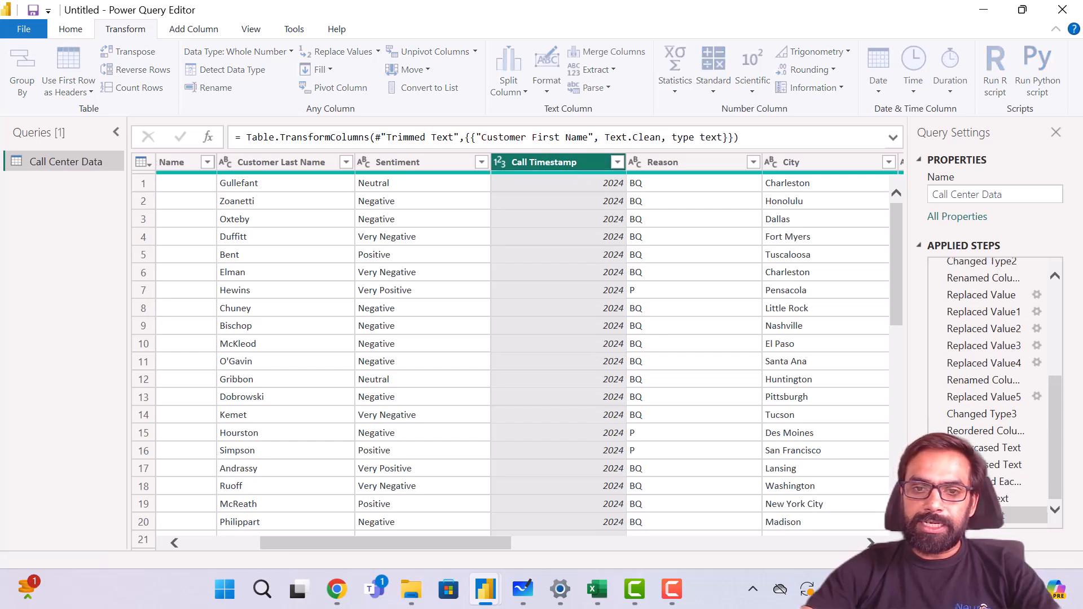
- Transform the Call Timestamp dates to the Name of Month, and remove that applied step again
left_click(855, 90)
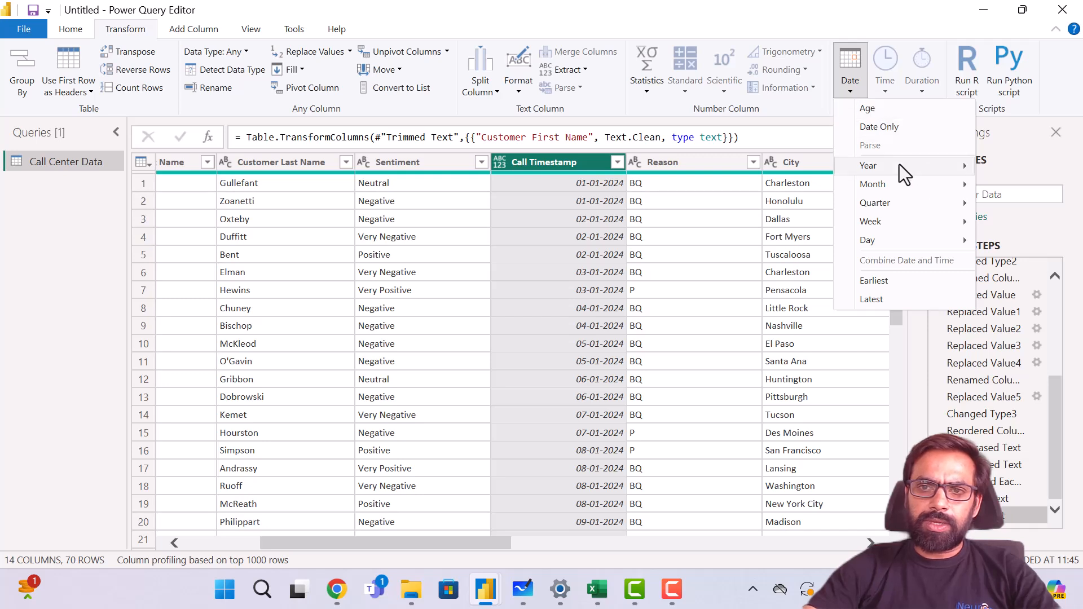
mouse_move(917, 183)
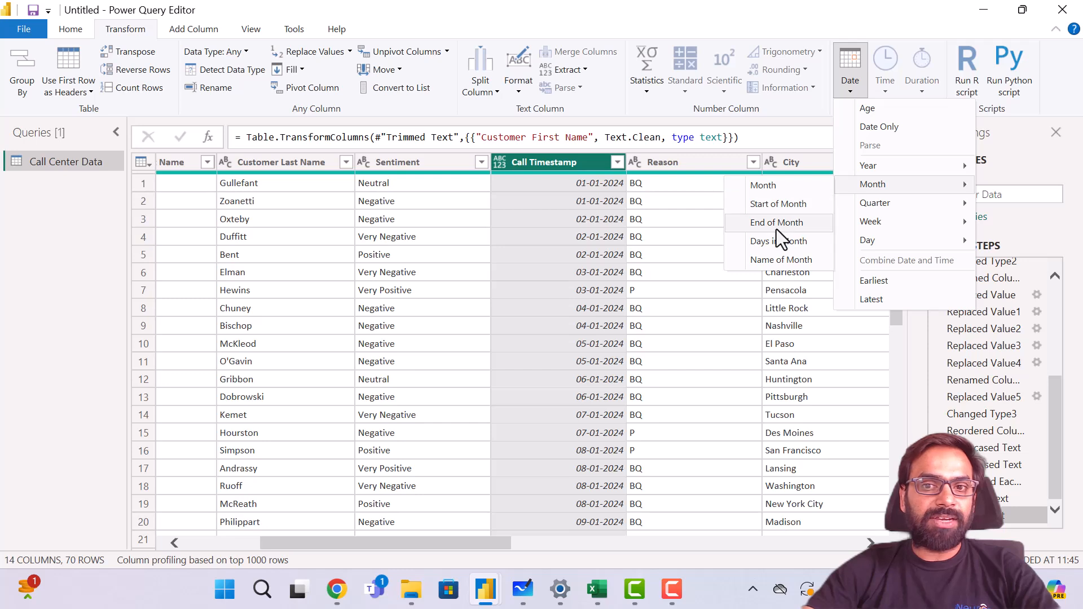
left_click(768, 263)
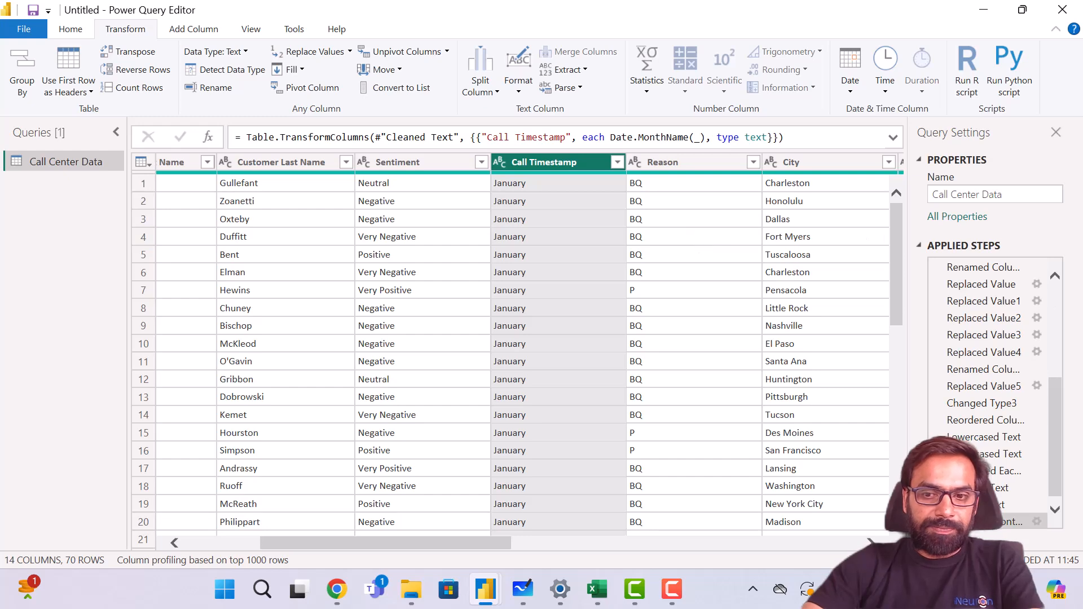
left_click(937, 522)
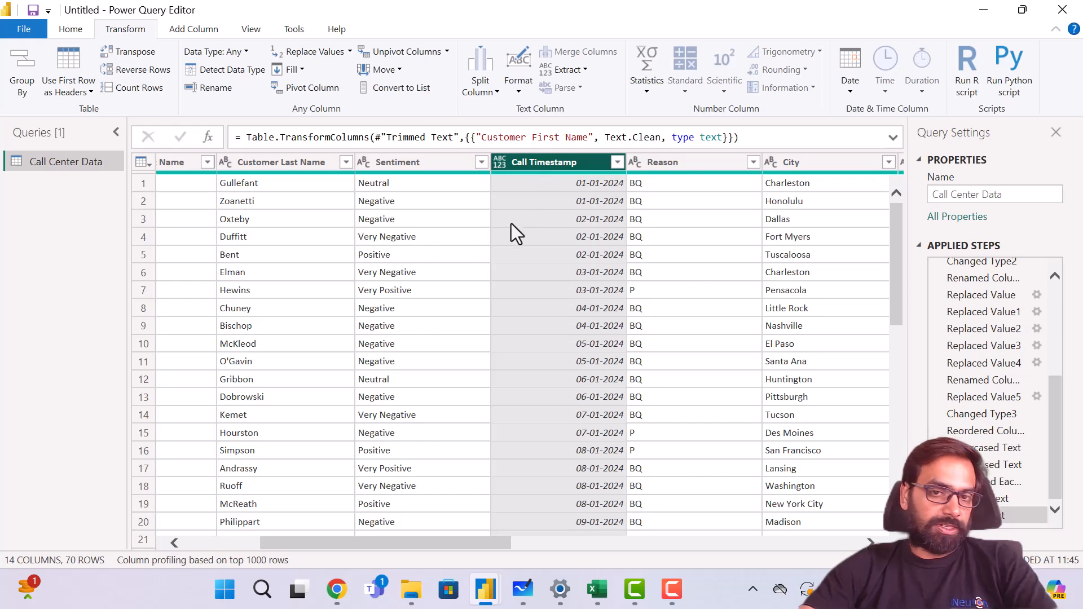
scroll(511, 223, "left", 4)
scroll(511, 223, "right", 15)
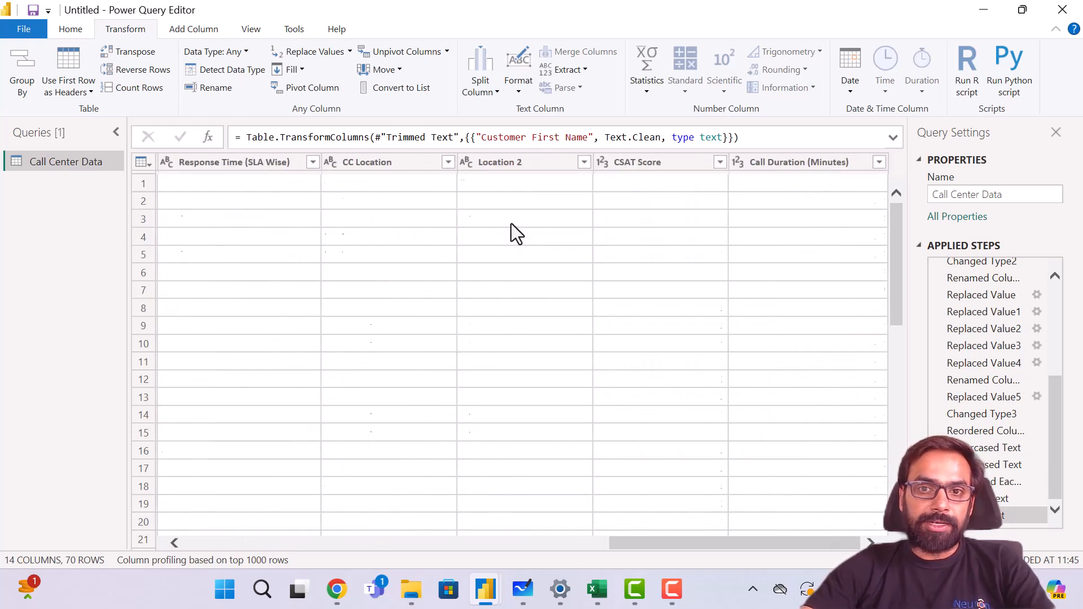
scroll(511, 224, "left", 15)
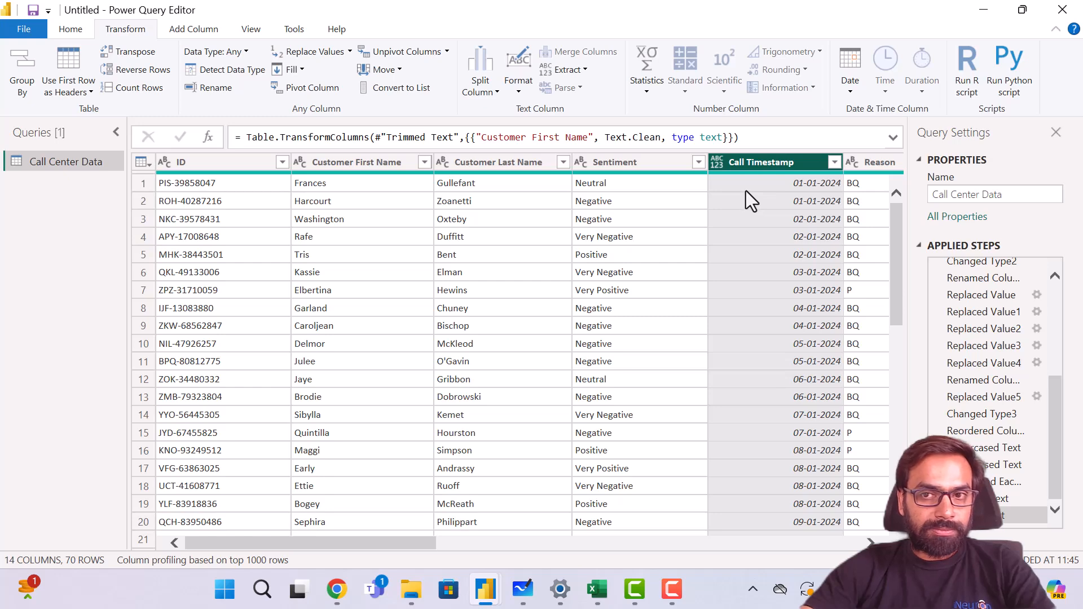
scroll(746, 190, "right", 4)
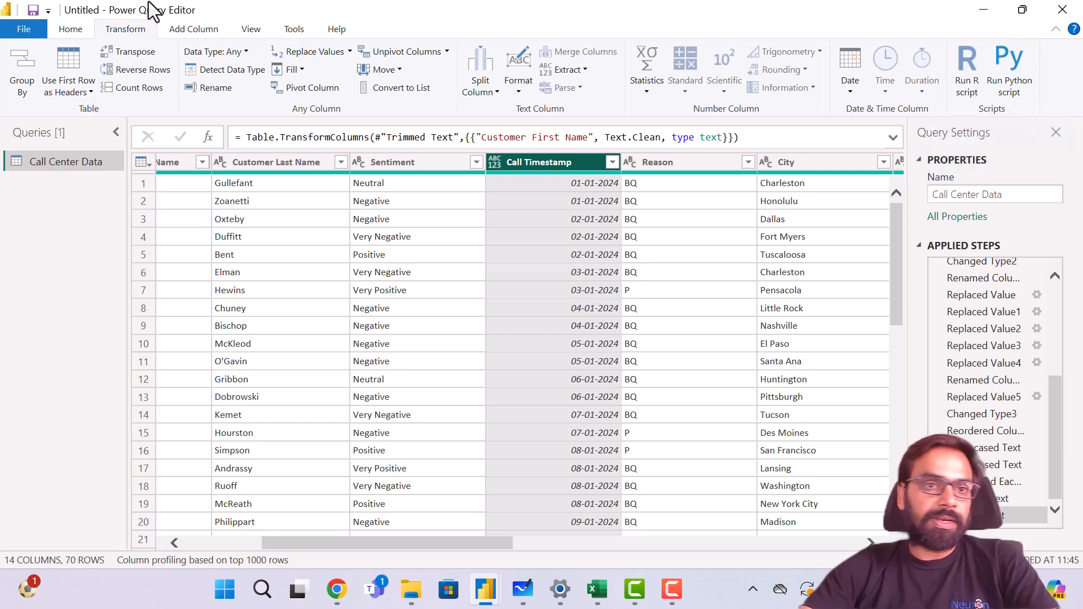
- Add a new column holding the Sentiment values in UPPERCASE, and remove that applied step again
left_click(197, 32)
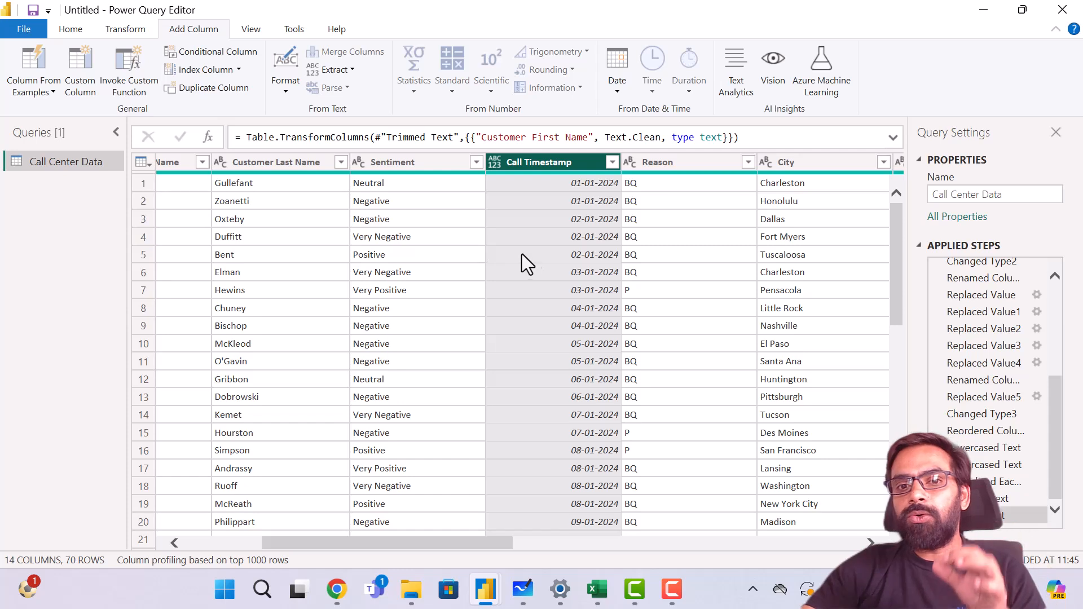
left_click(536, 257)
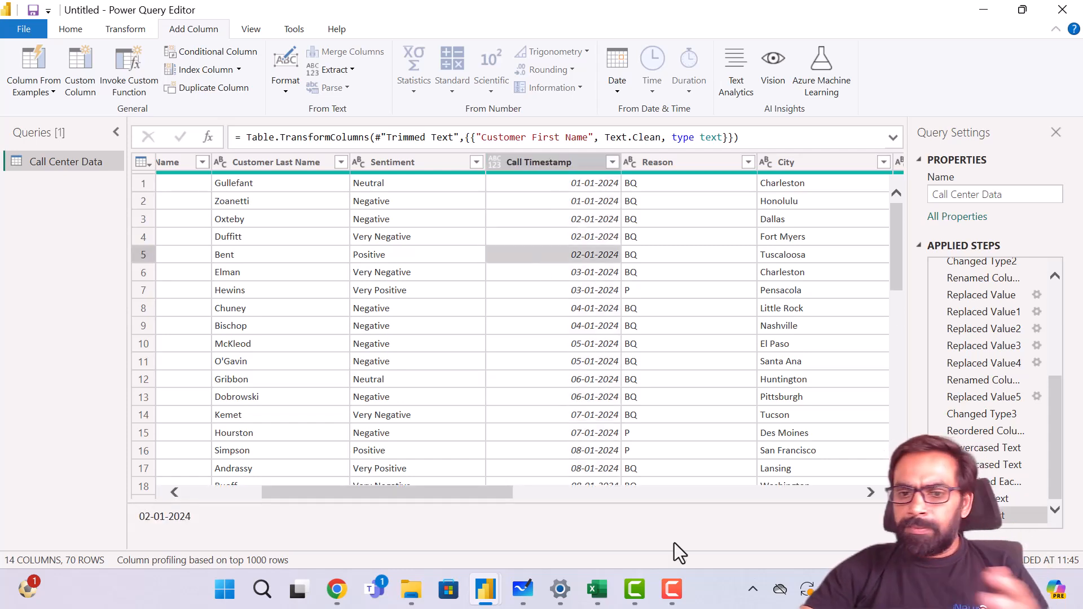
left_click(670, 591)
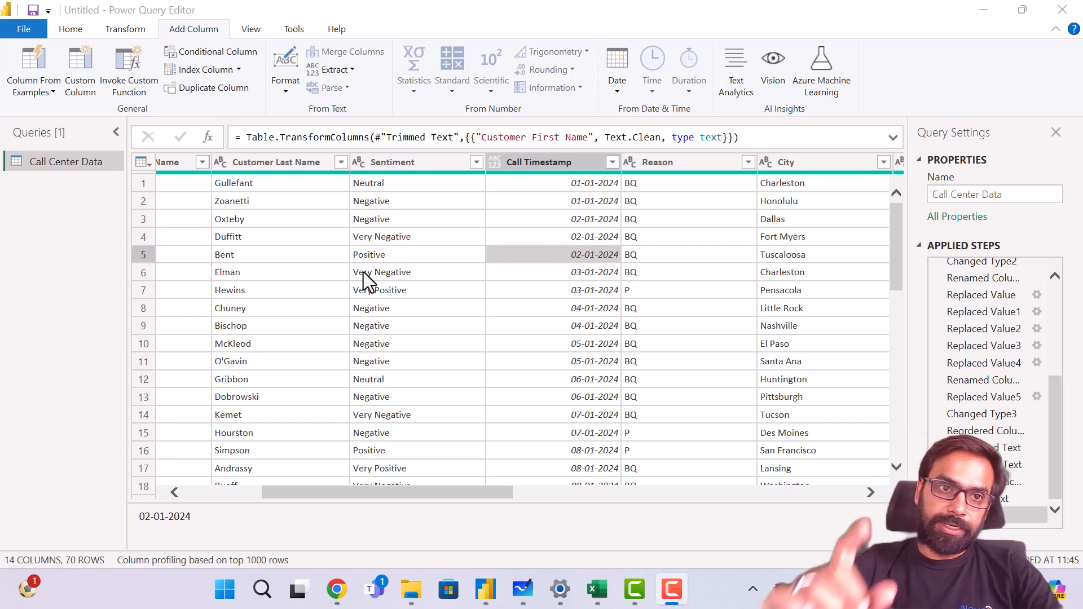
left_click(553, 536)
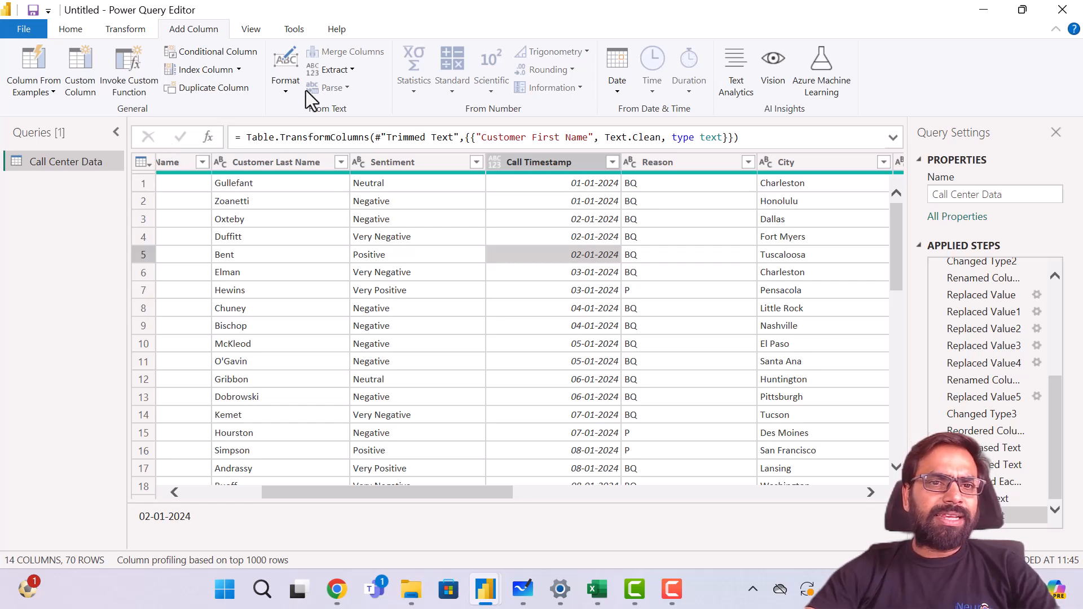
left_click(448, 167)
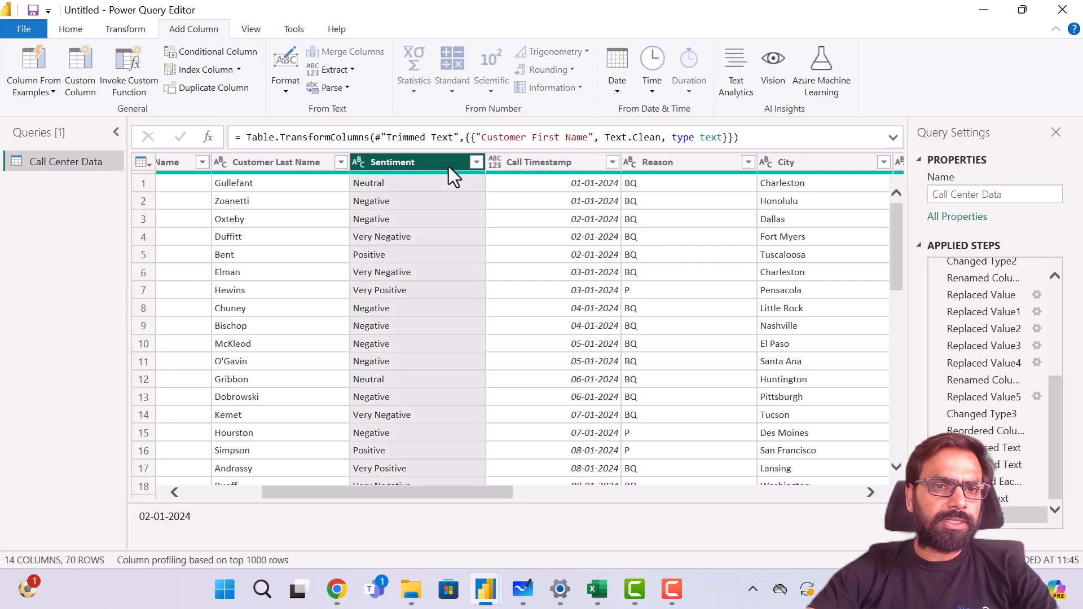
left_click(290, 92)
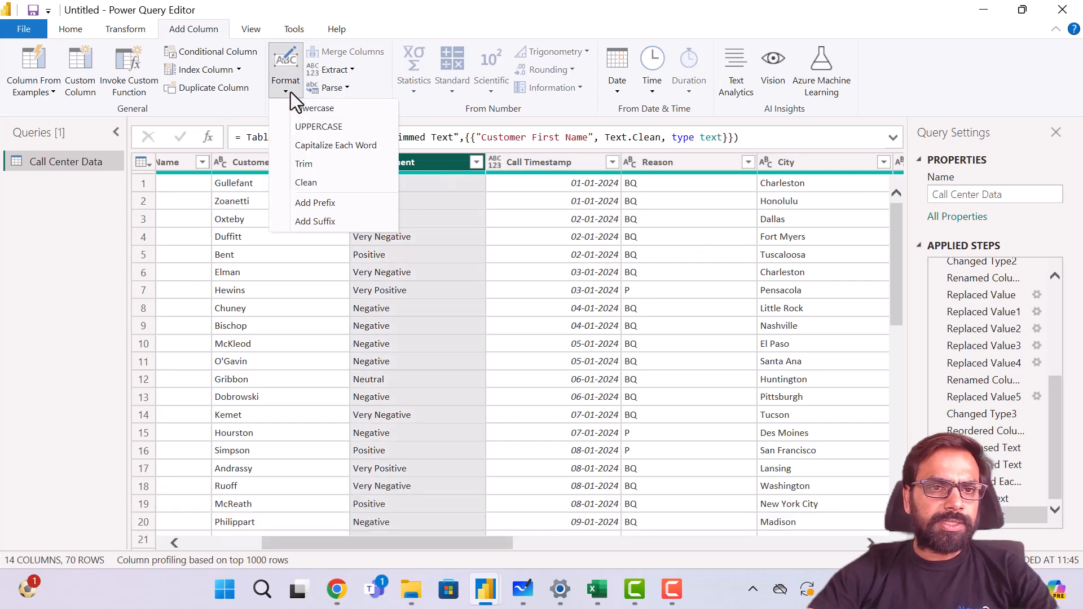
left_click(346, 126)
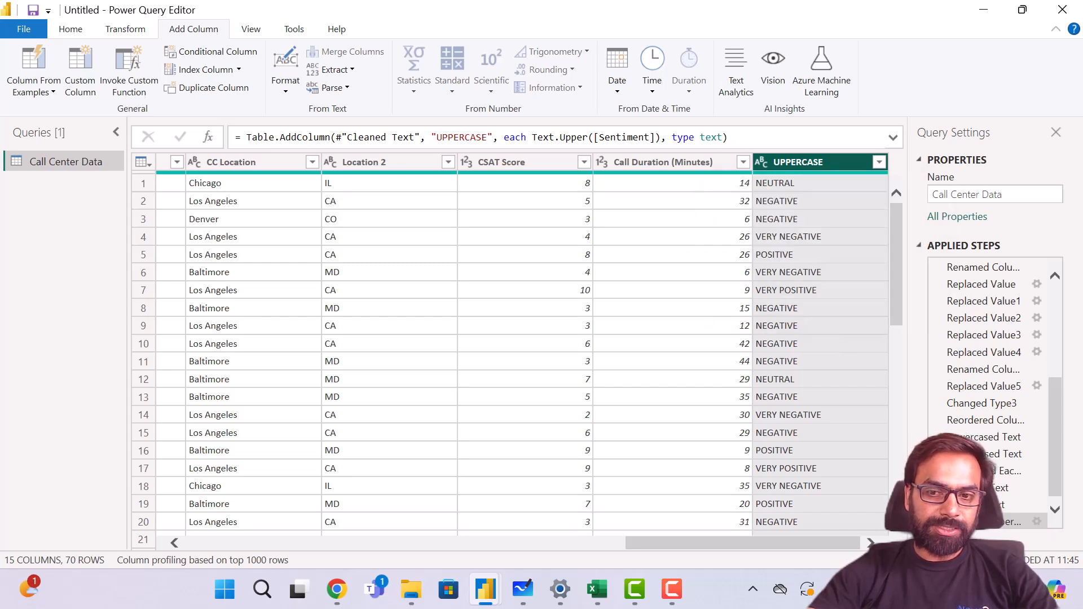
left_click(937, 522)
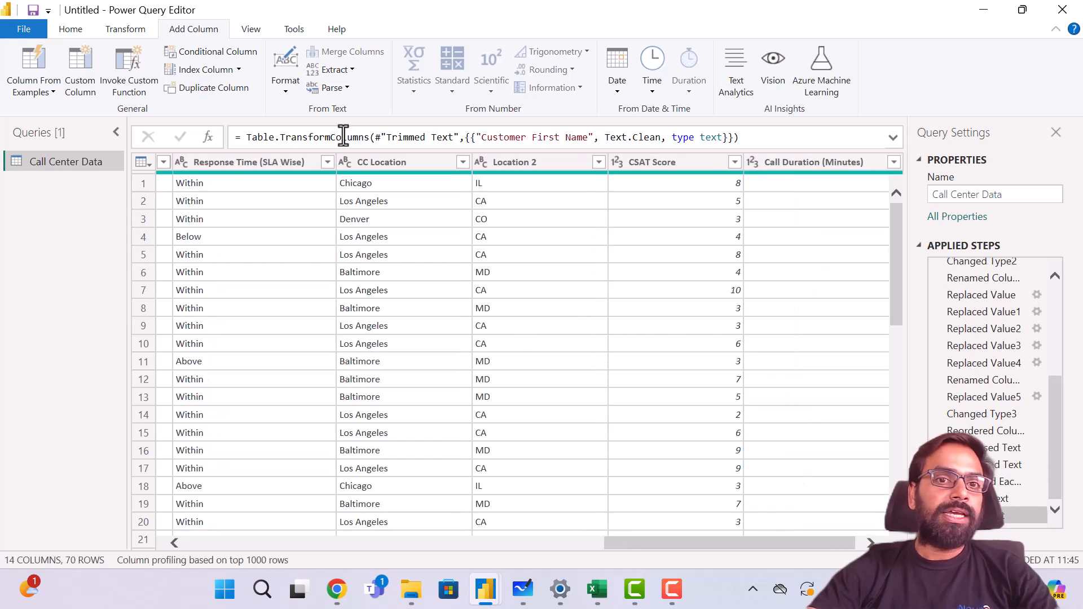
left_click(289, 88)
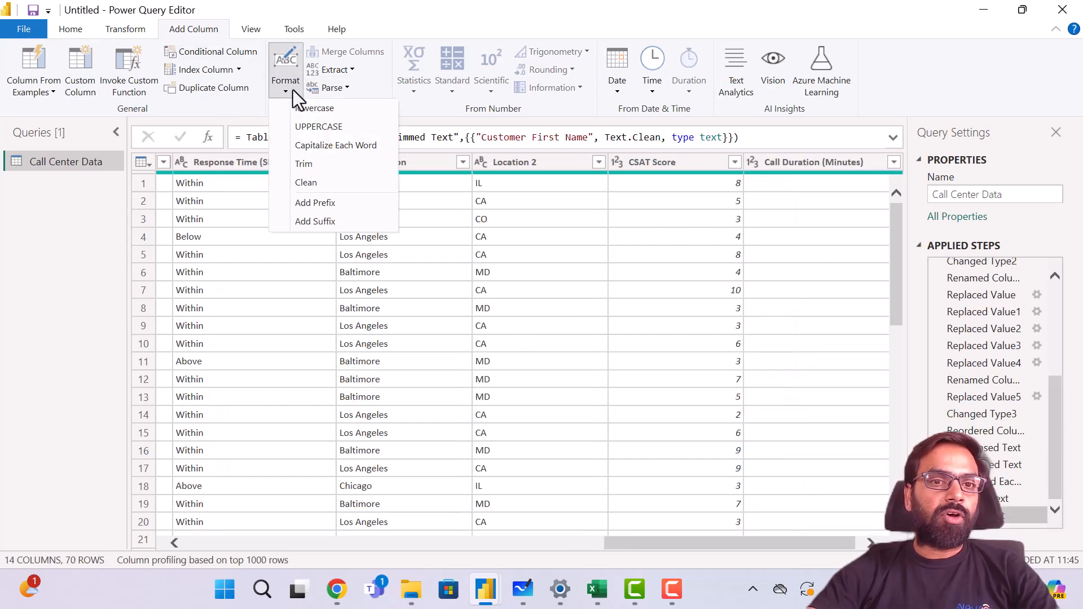
left_click(131, 28)
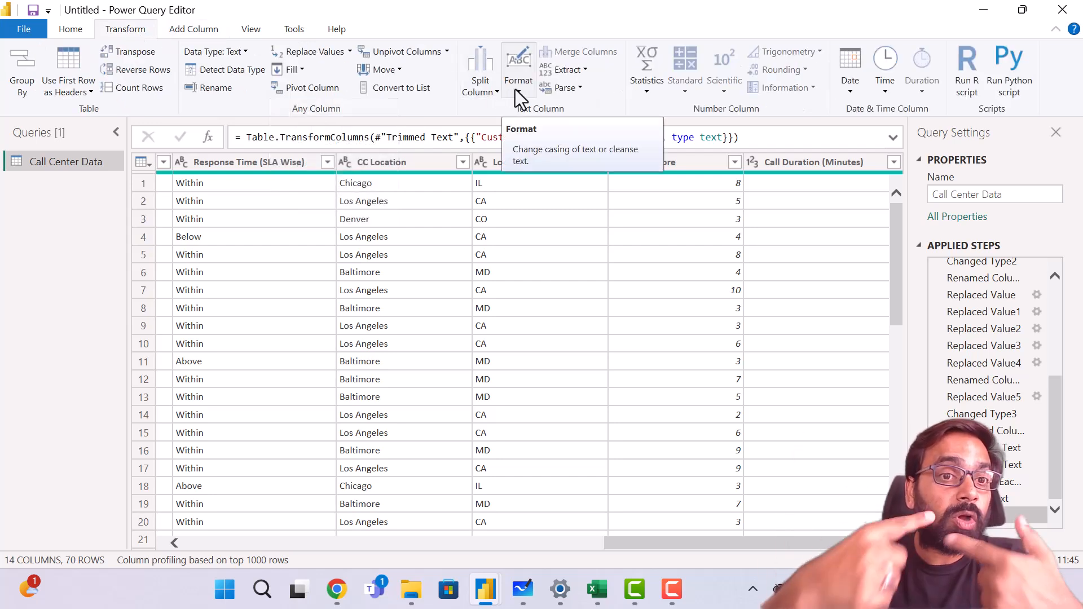
left_click(206, 28)
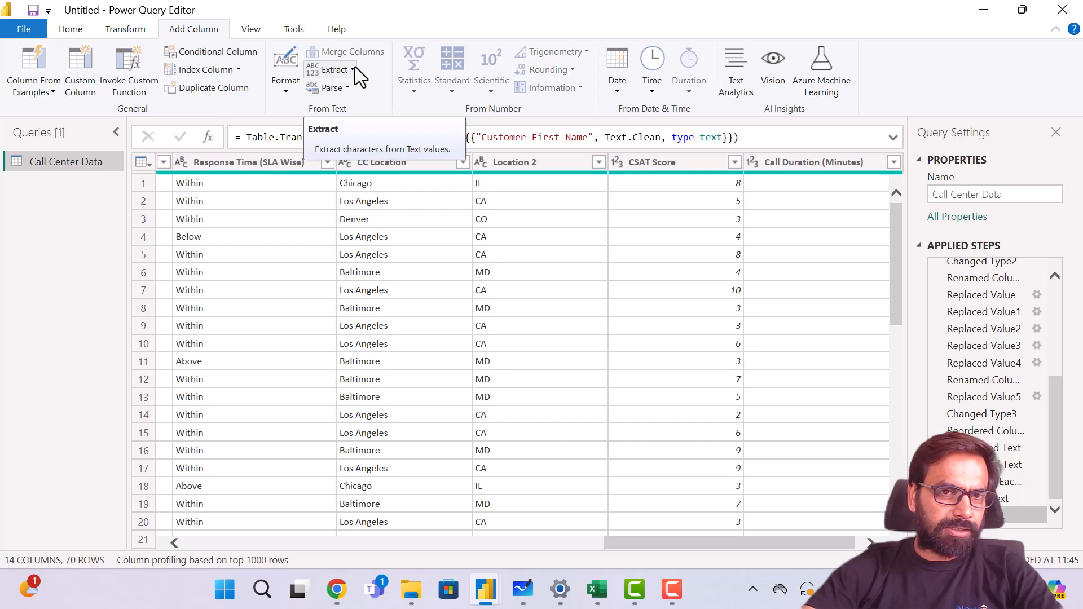
left_click(238, 52)
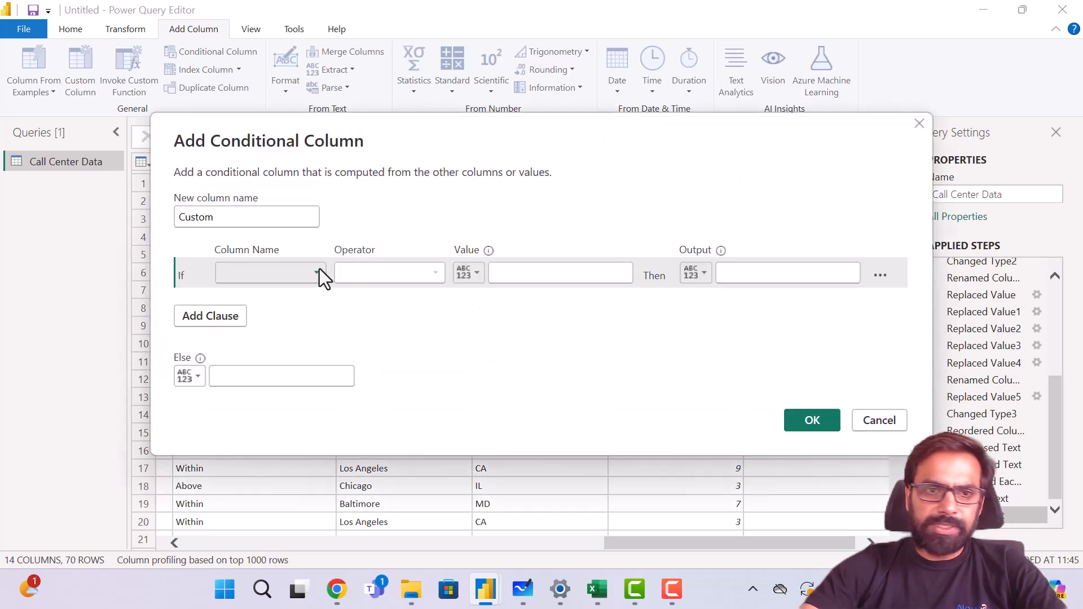
left_click(893, 425)
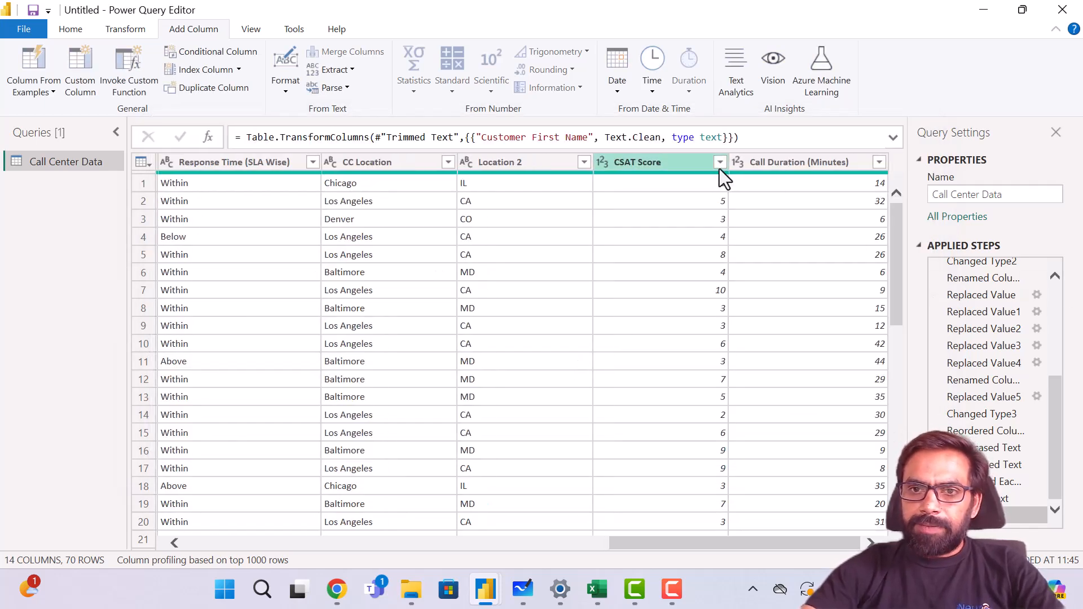
- Start a conditional column for the CSAT scores and name it CSAT Category
left_click(703, 164)
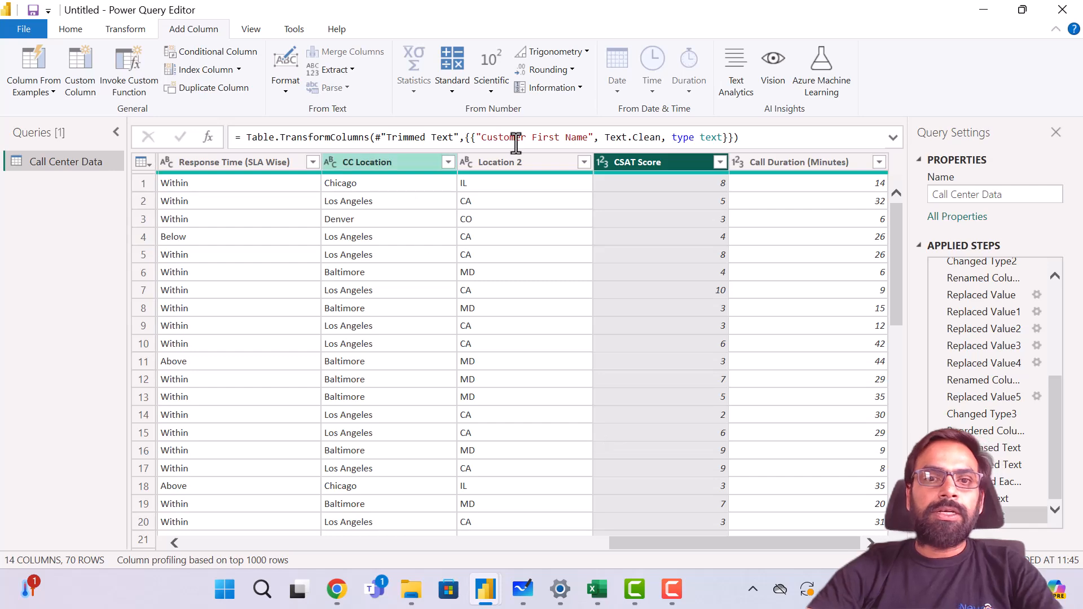
left_click(214, 52)
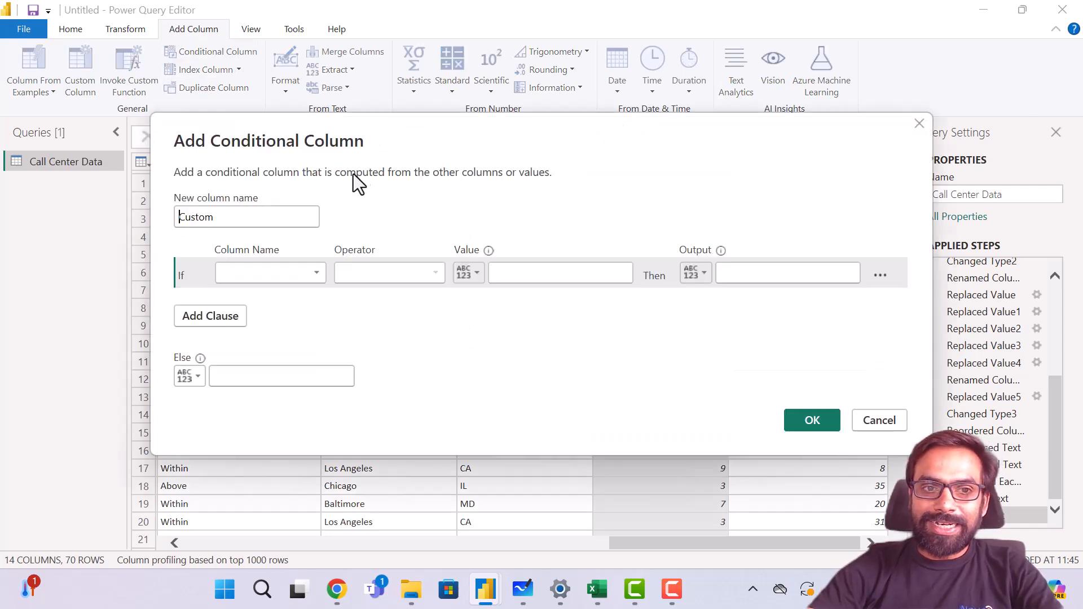
left_click(225, 217)
key("BackSpace")
key("BackSpace")
key("BackSpace")
key("BackSpace")
key("BackSpace")
key("BackSpace")
type("CSAT C")
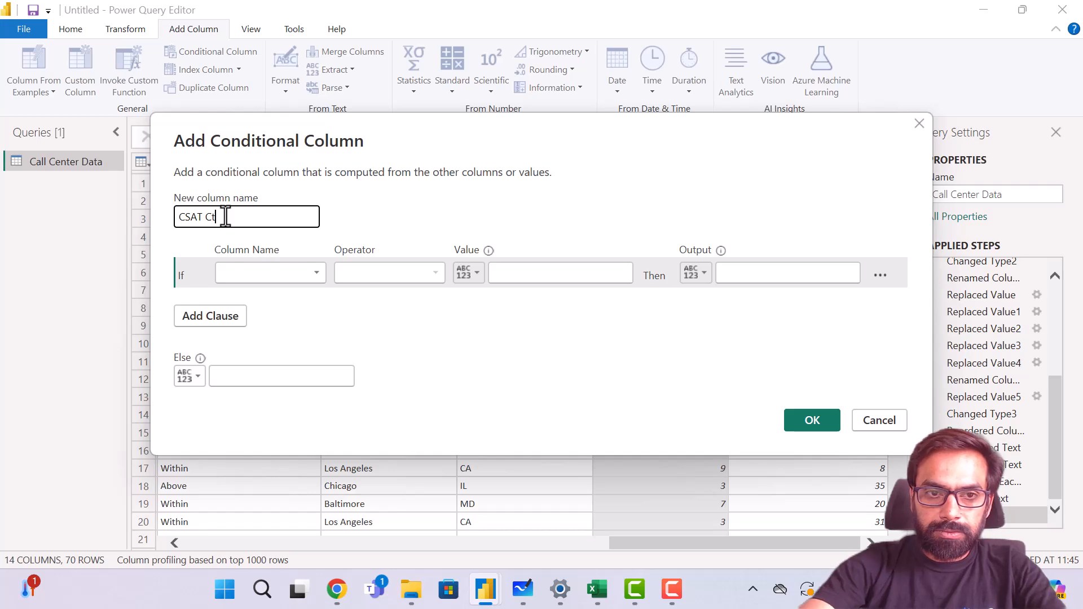
type("ategory")
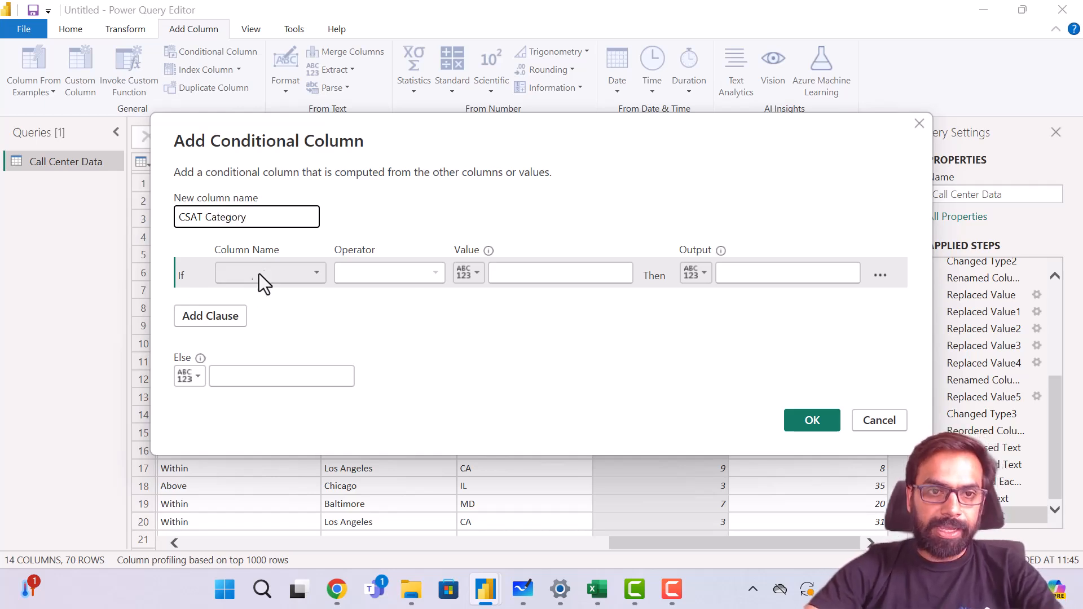
- Set the first condition to CSAT Score is greater than or equal to the value 9
left_click(268, 274)
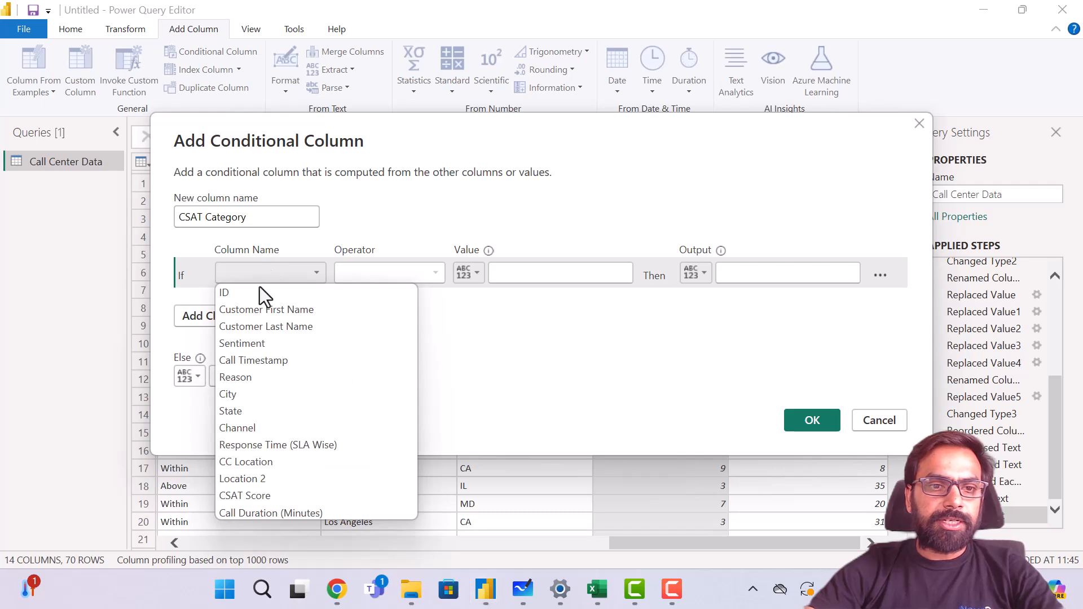
left_click(268, 493)
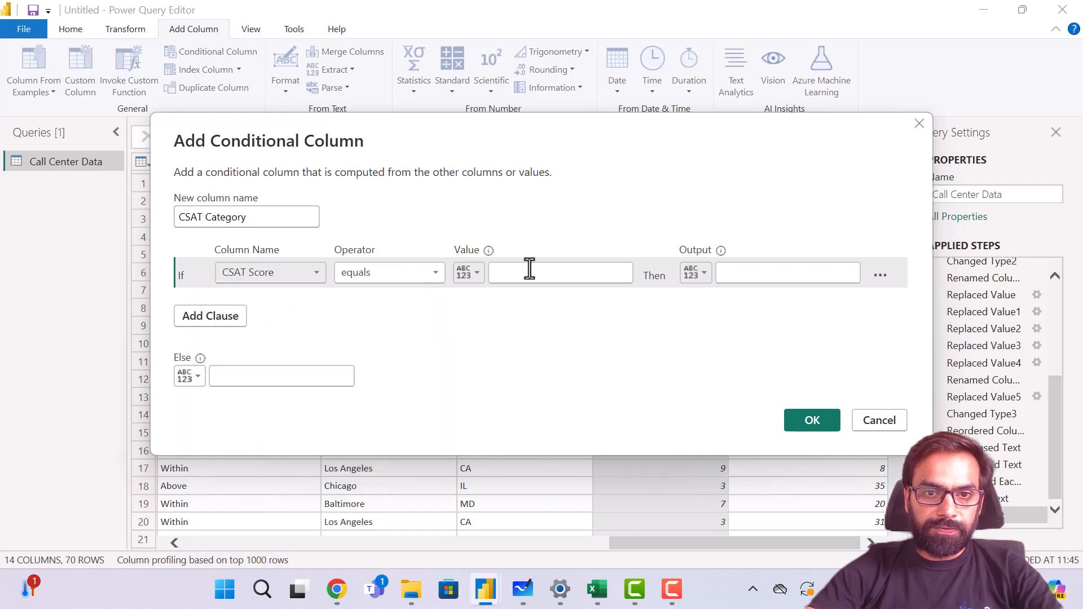
left_click(393, 273)
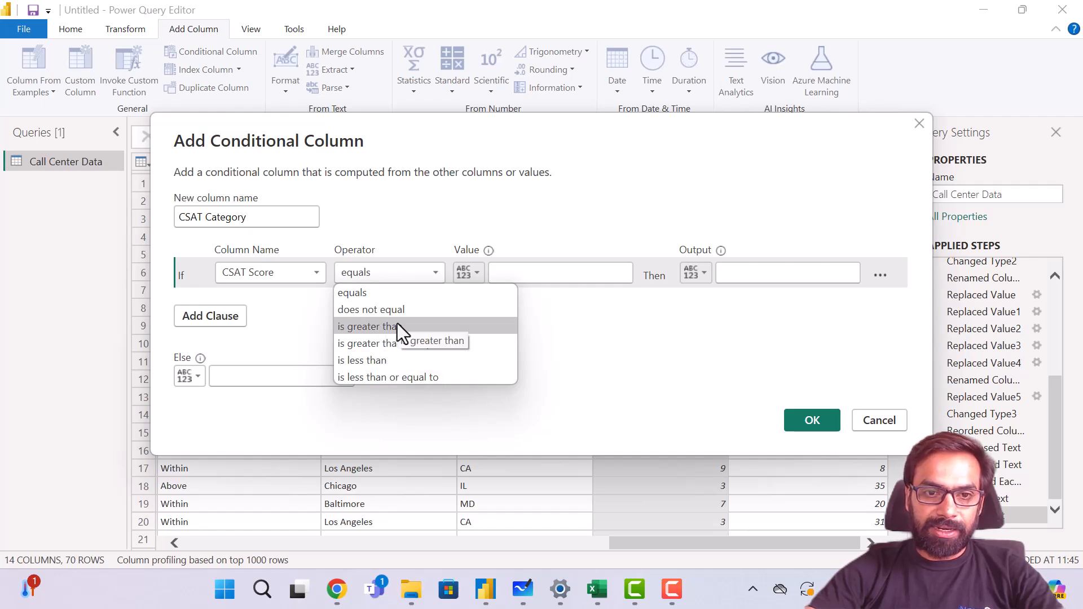
left_click(391, 344)
left_click(553, 272)
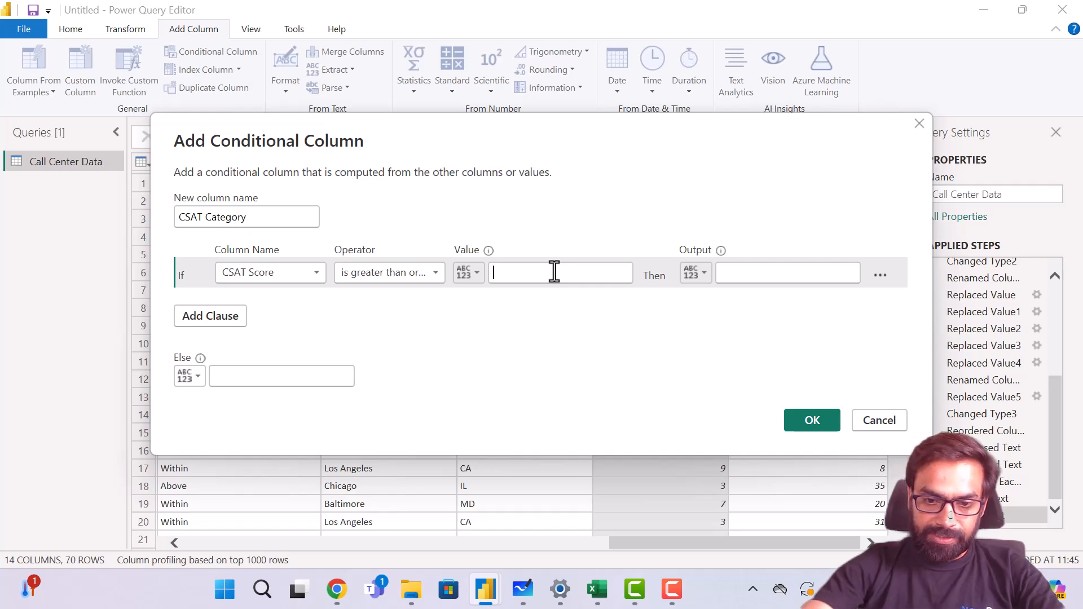
left_click(474, 276)
left_click(474, 277)
left_click(474, 276)
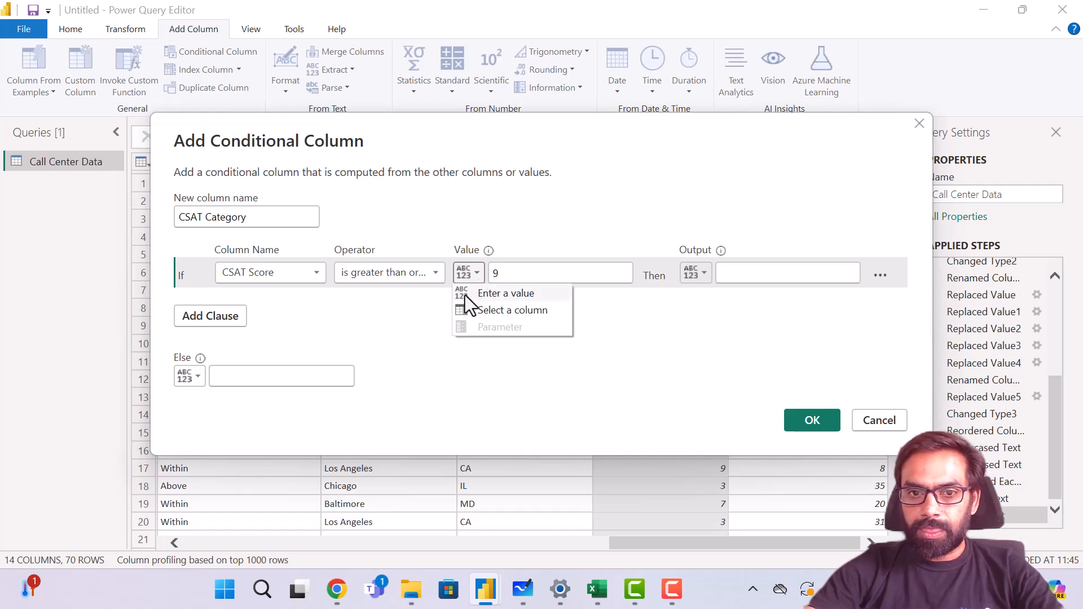
- Enter Promoter as the output of the first condition
left_click(755, 272)
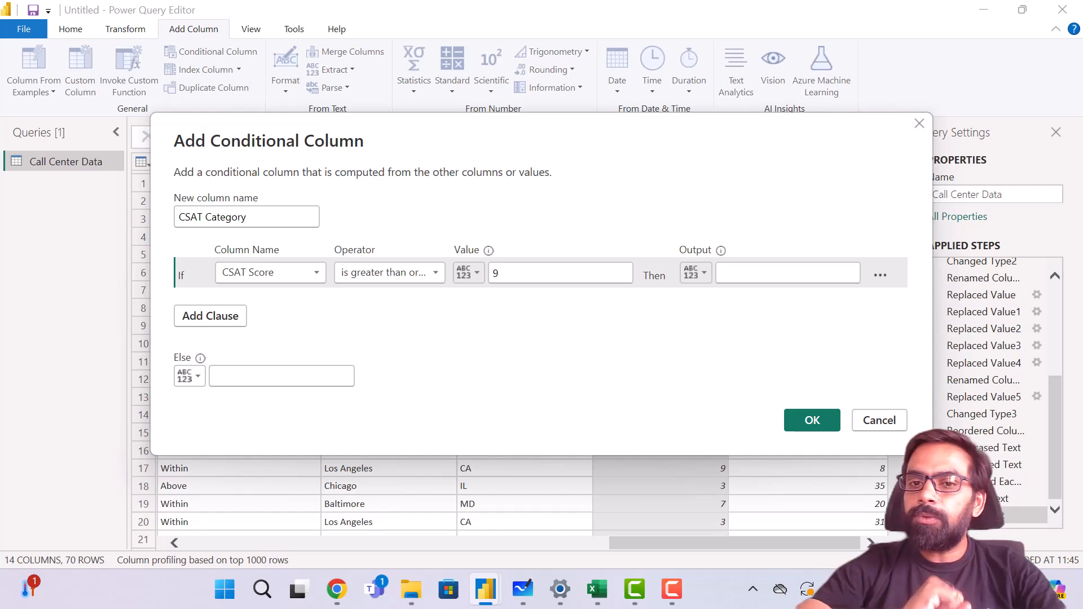
type("Pro")
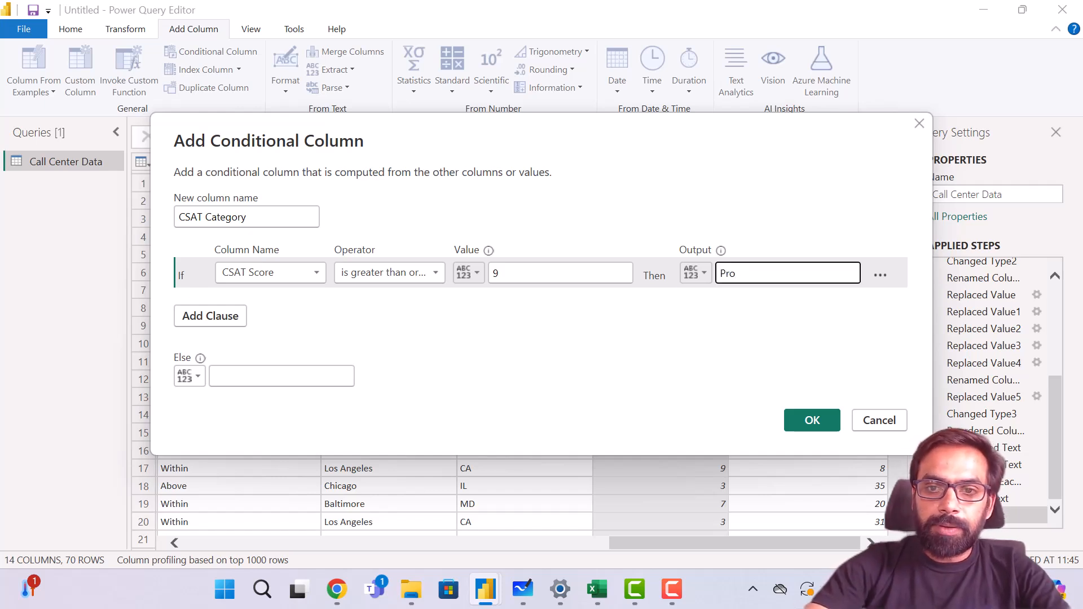
type("mot")
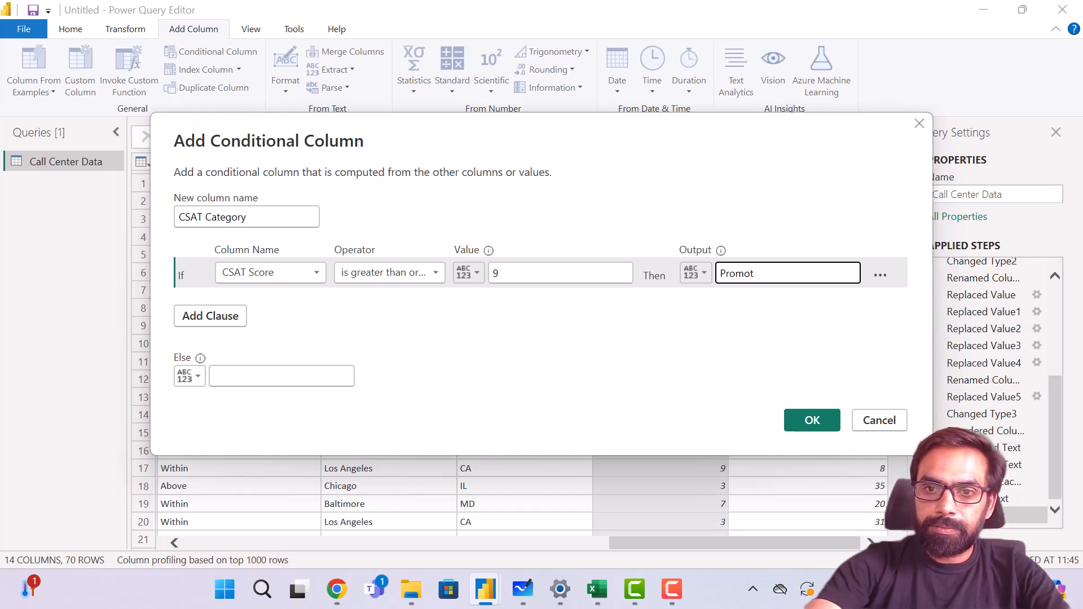
type("ter")
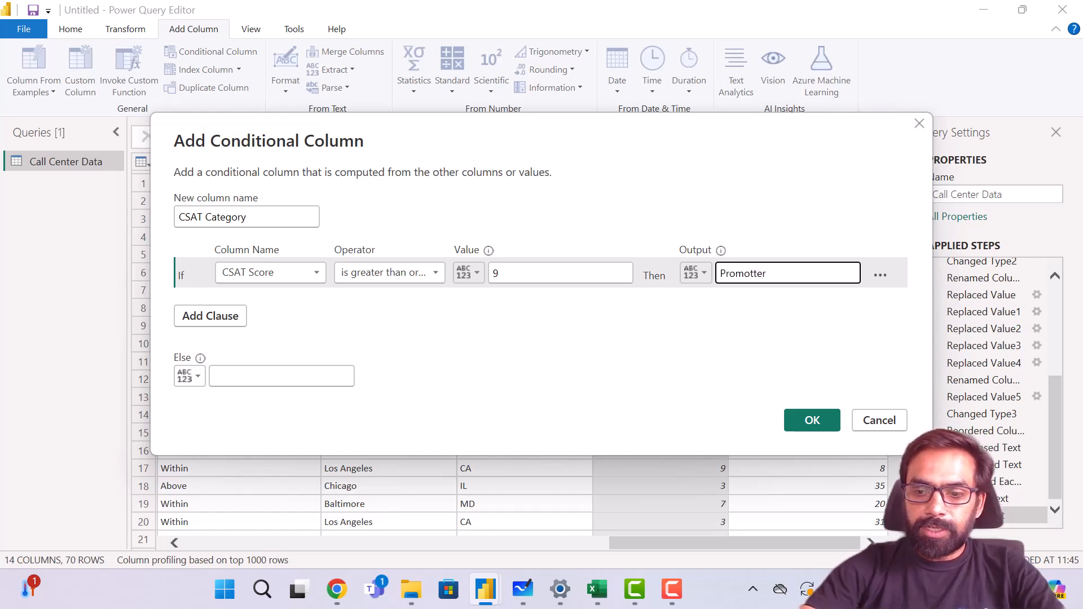
key("BackSpace")
key("BackSpace")
key("BackSpace")
type("er")
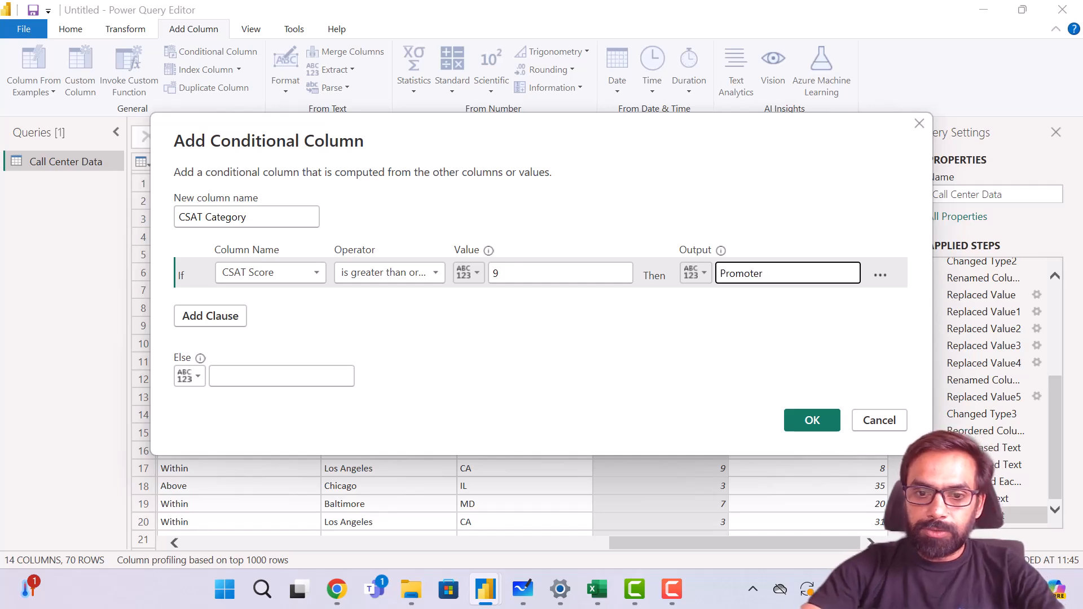
- Switch to Chrome and place a new blank tab in its own maximized window
left_click(328, 596)
left_click(912, 19)
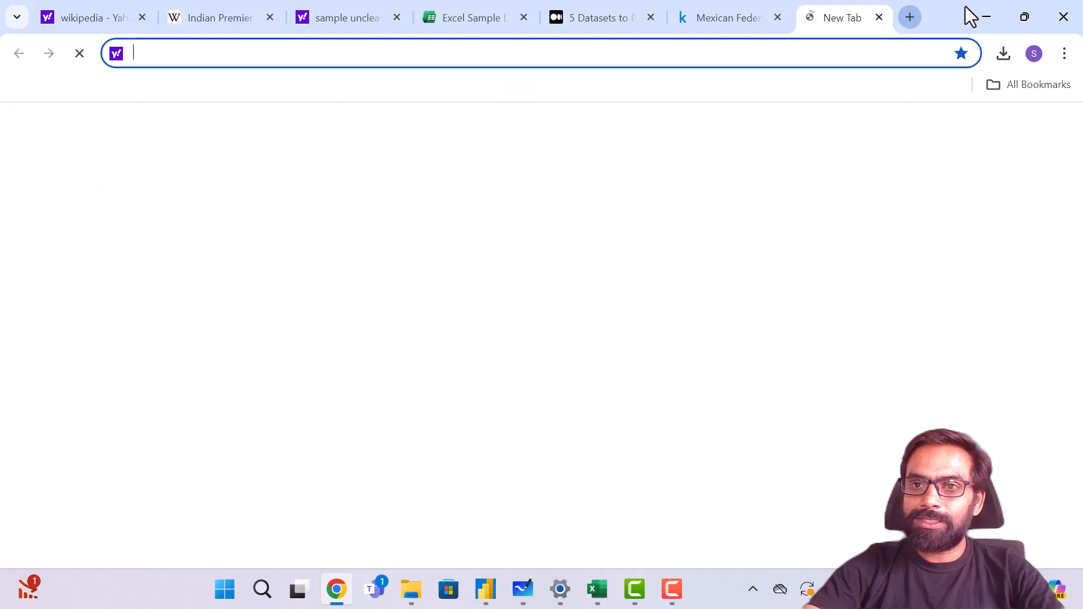
left_click_drag(858, 17, 623, 108)
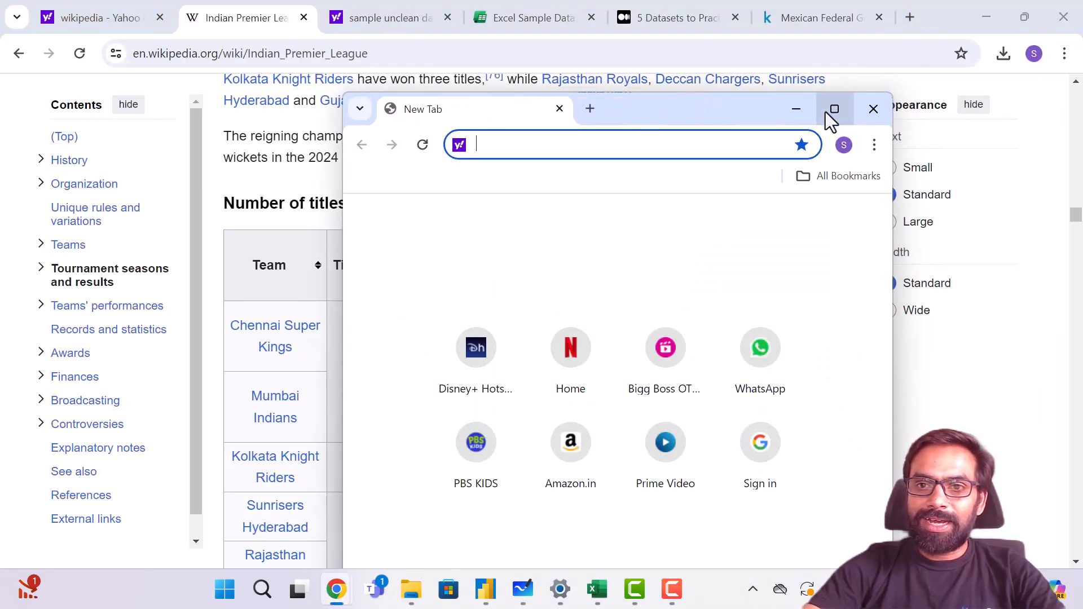
left_click(833, 109)
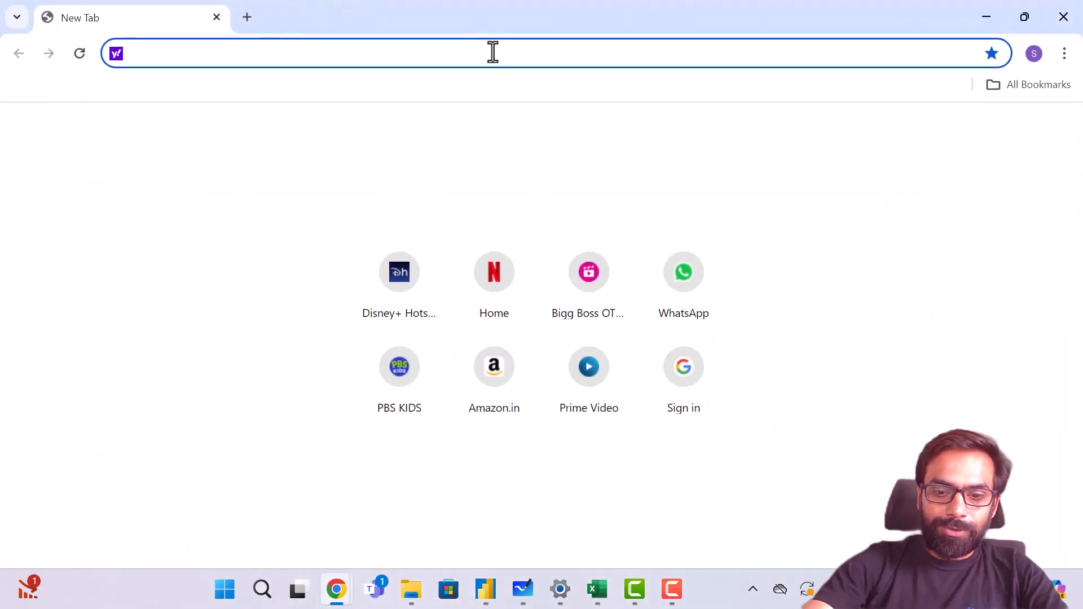
- Search the web for "promoter Neutral" and open the article on calculating and interpreting Net Promoter Score in a new tab
type("promo")
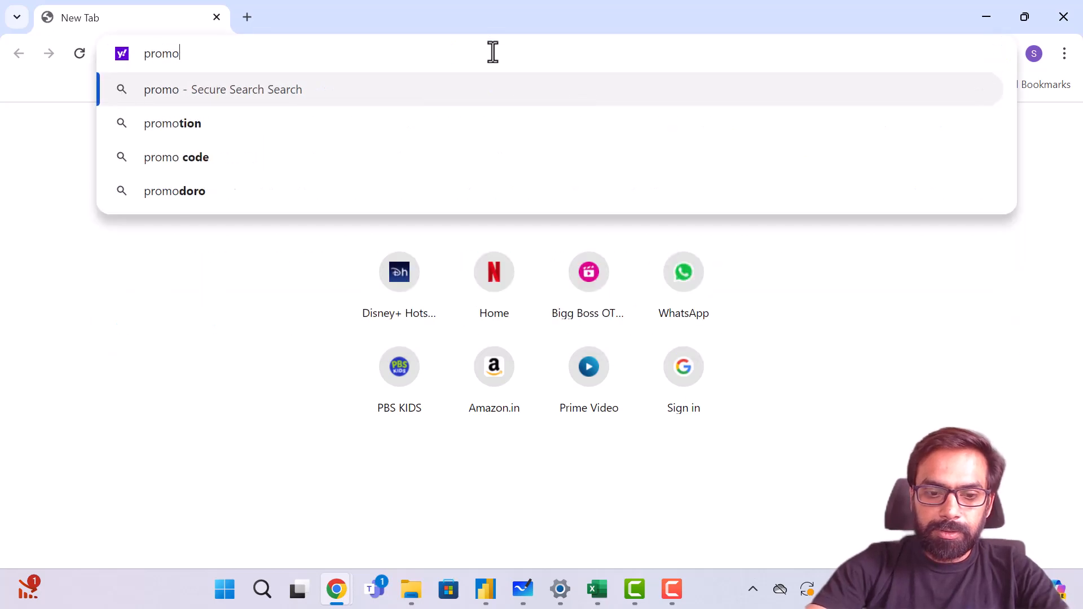
type("ter")
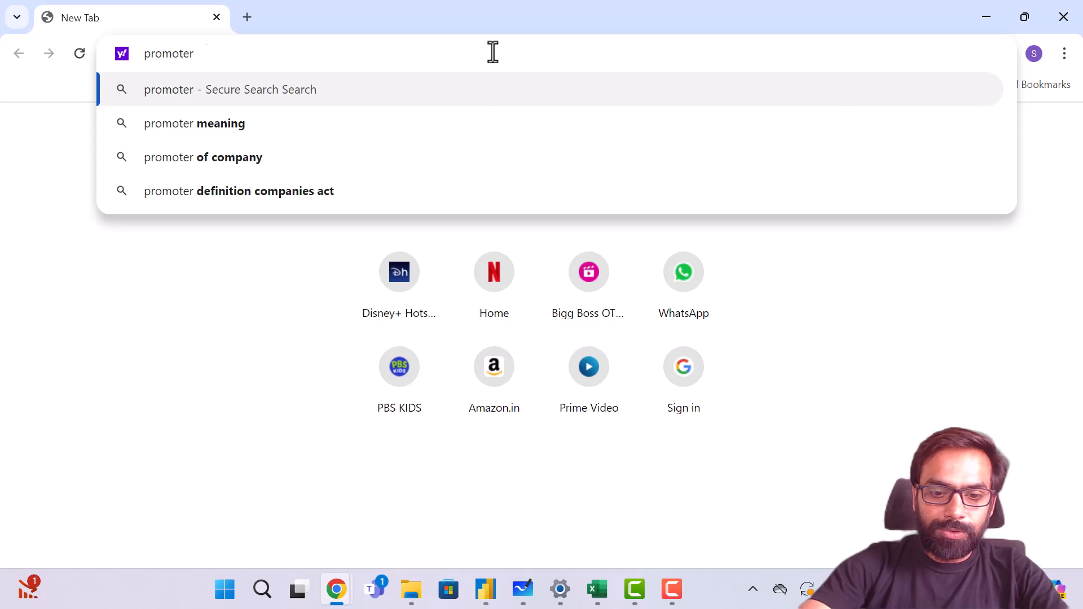
type(" Nei")
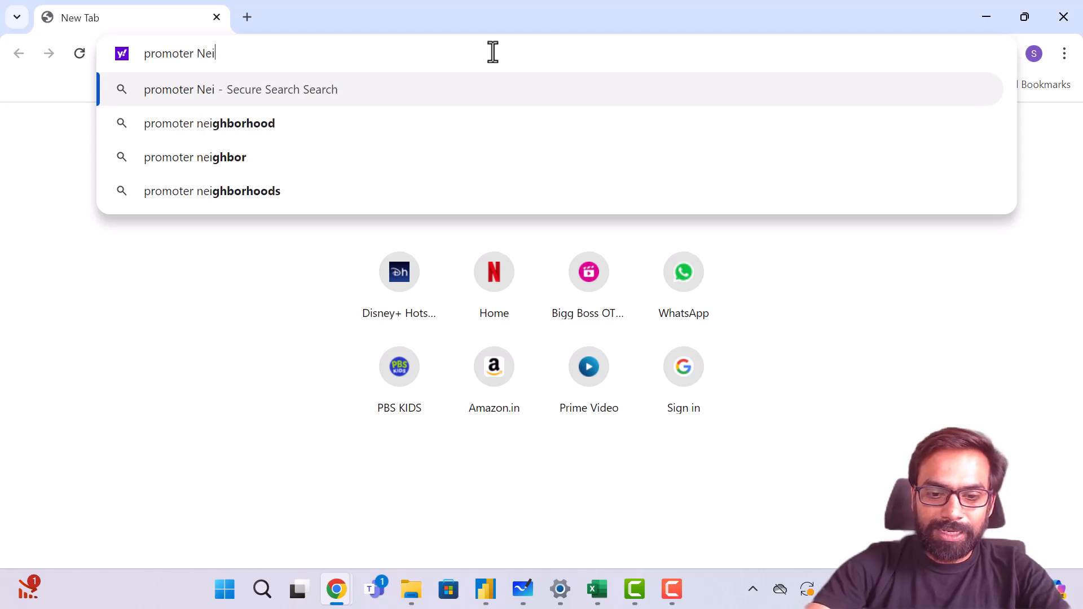
key("BackSpace")
key("BackSpace")
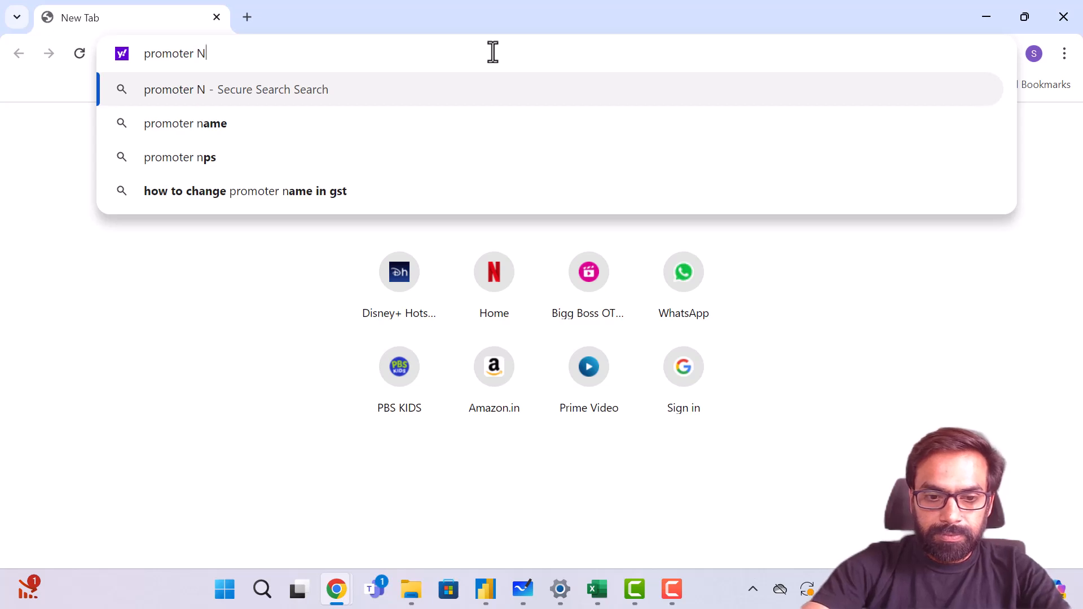
type("eutr")
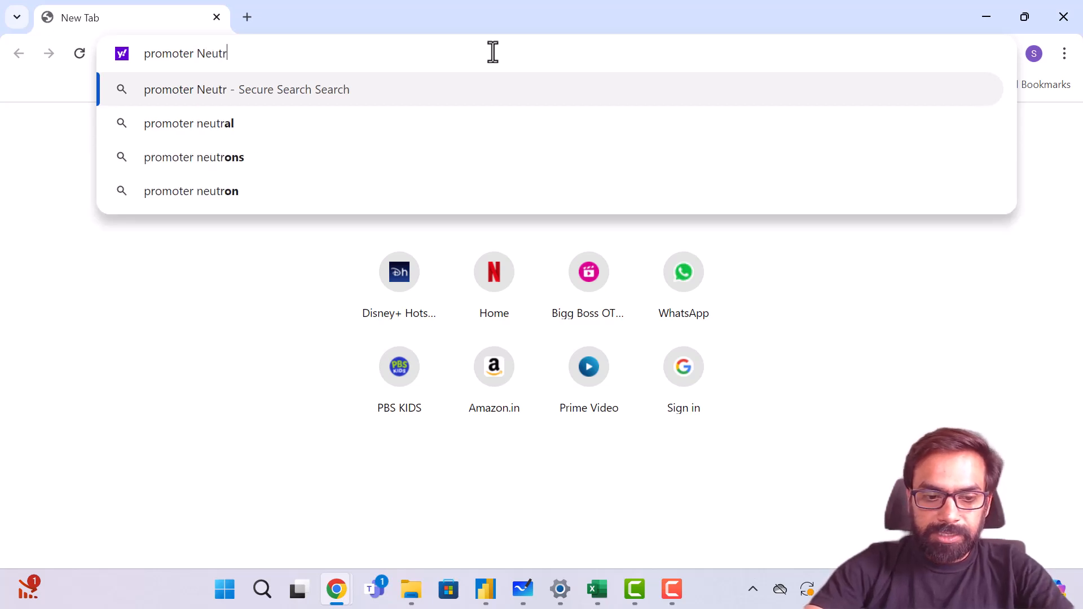
type("al")
key("Return")
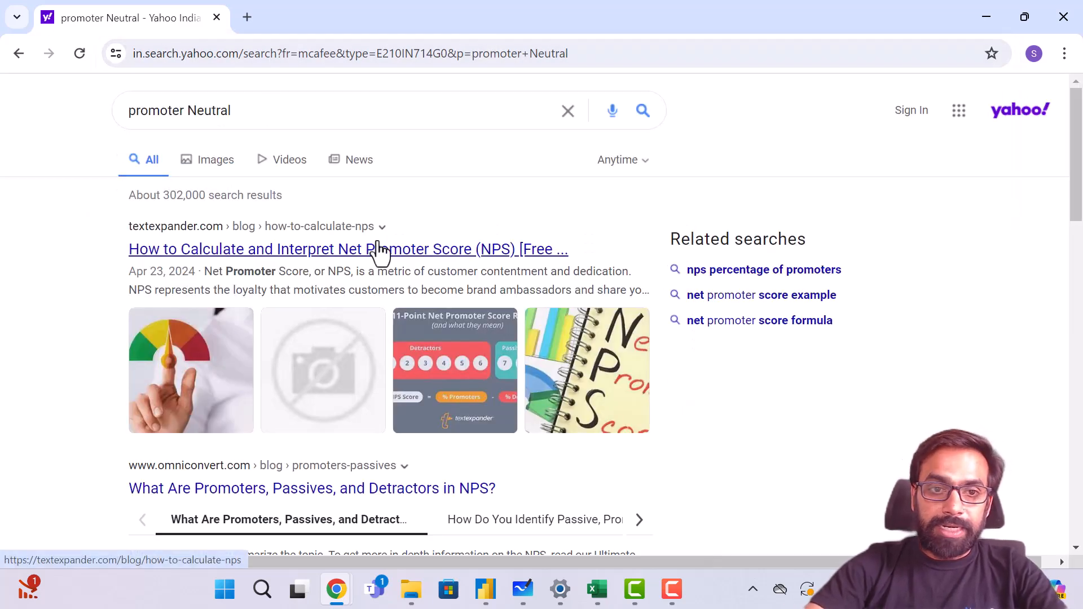
middle_click(378, 248)
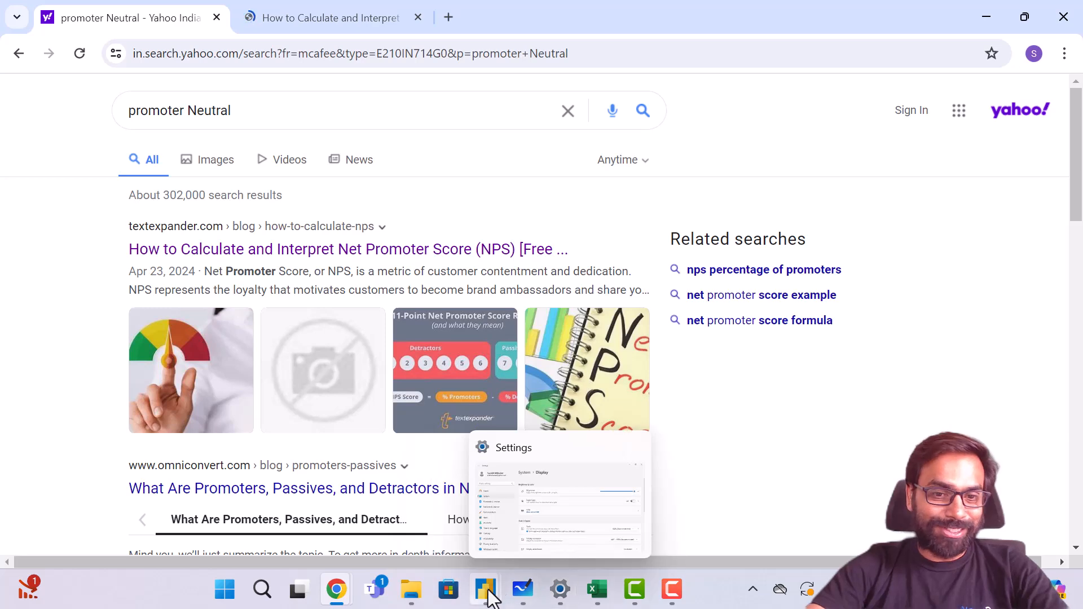
- Return to Power Query Editor and add a second clause to the conditional column, based on CSAT Score
mouse_move(486, 589)
left_click(661, 504)
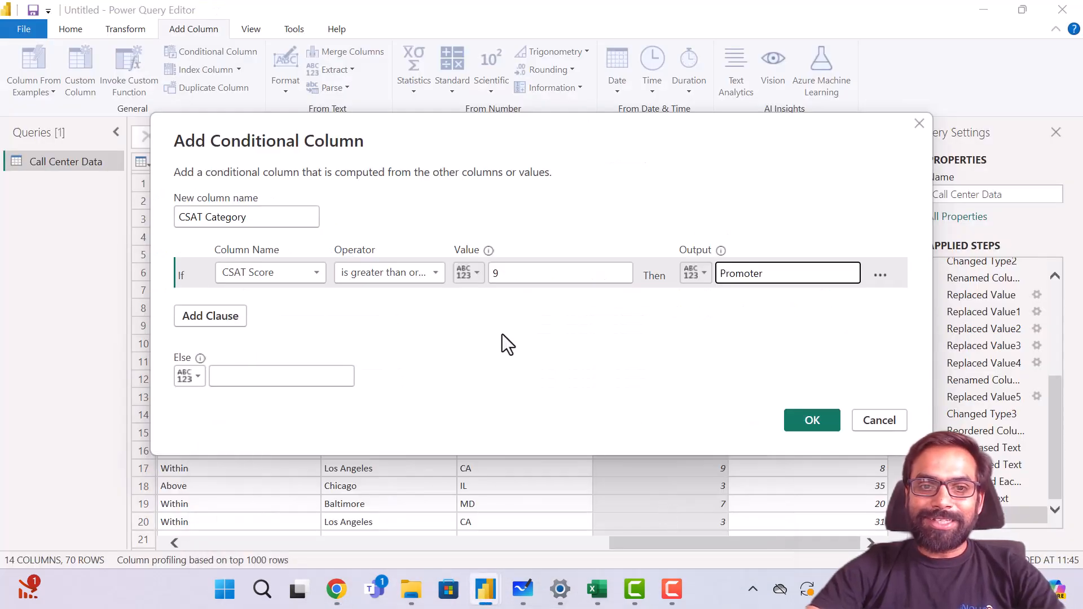
left_click(782, 284)
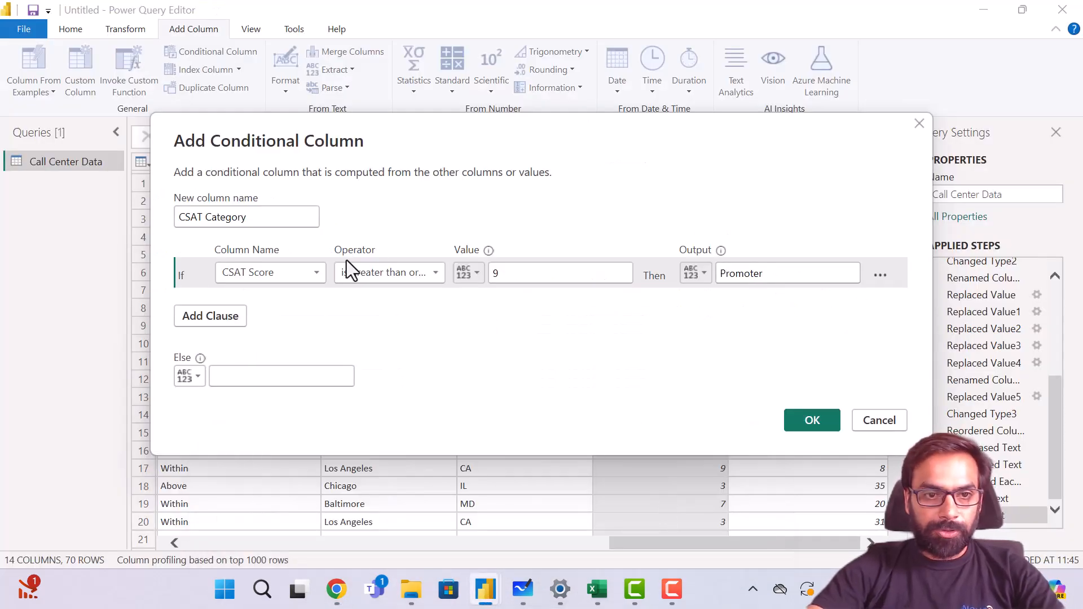
left_click(878, 276)
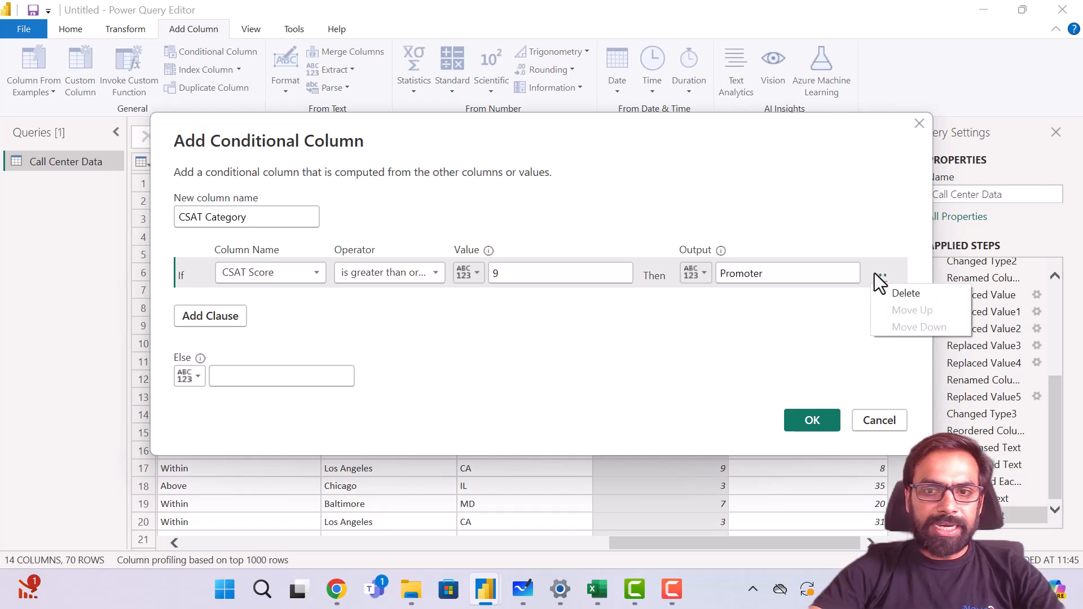
left_click(221, 316)
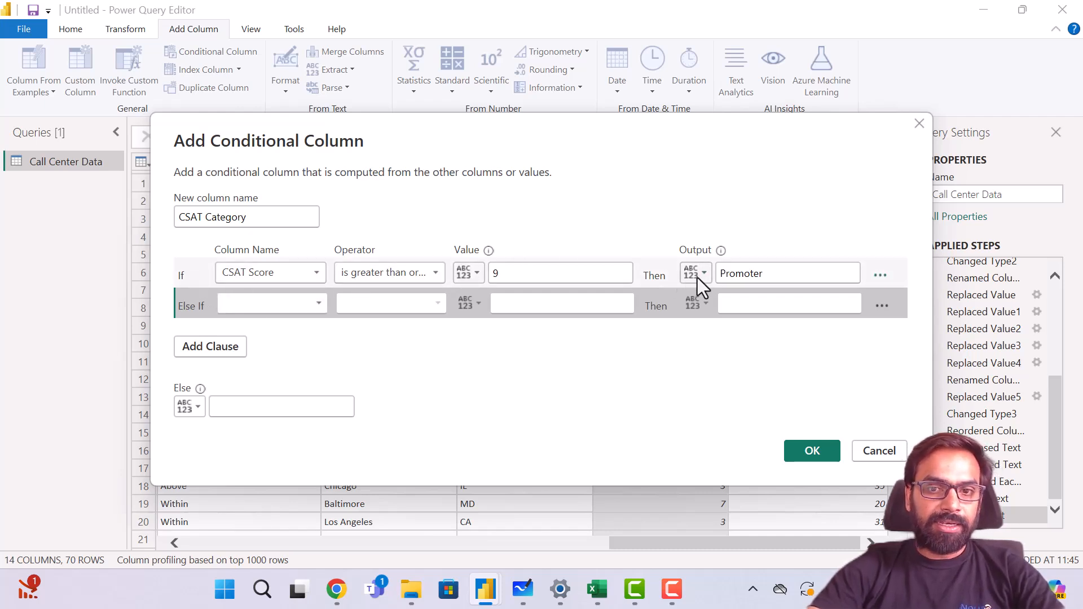
left_click(294, 310)
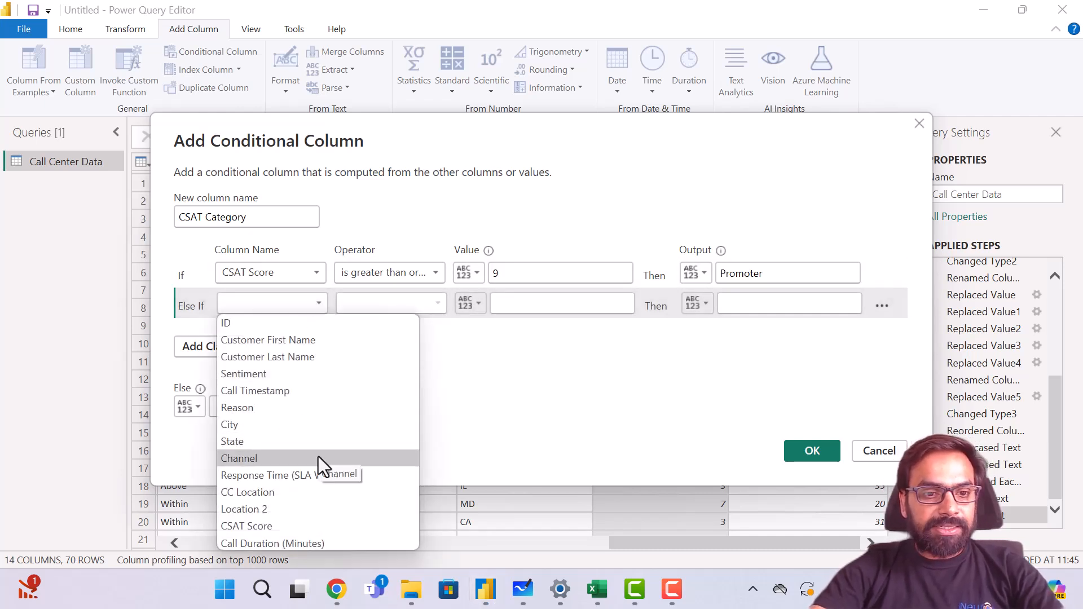
left_click(289, 530)
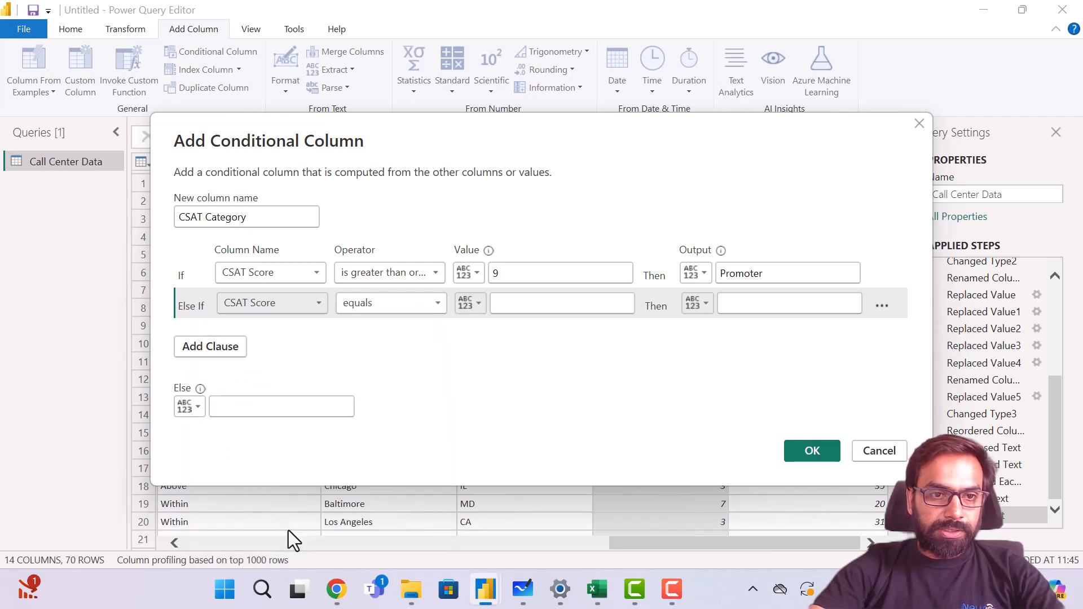
- Set the second clause's operator to is less than or equal to, with the value 6
left_click(427, 304)
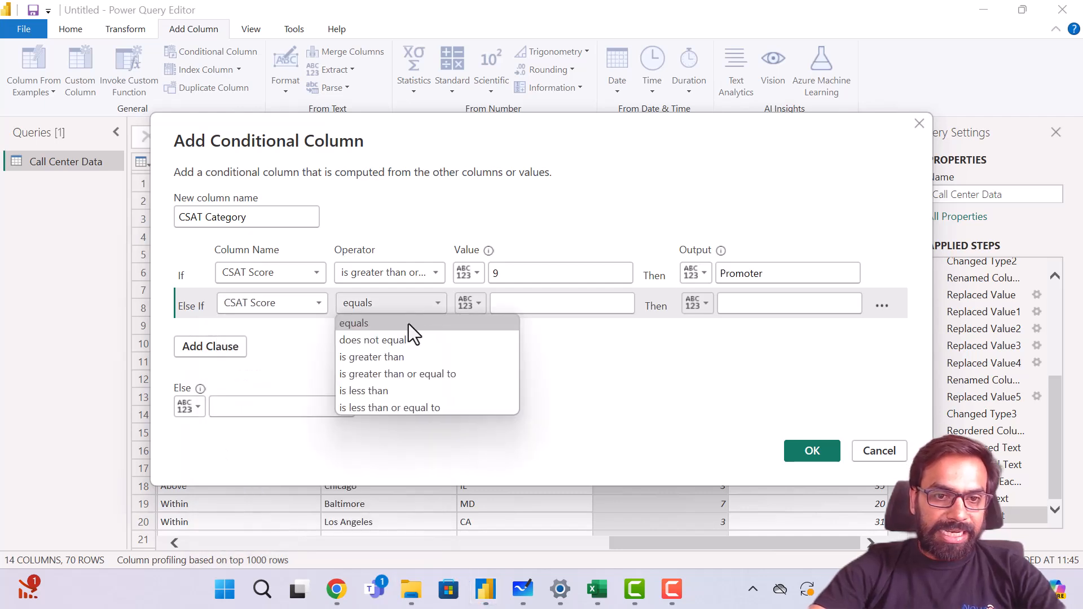
left_click(394, 403)
left_click(544, 310)
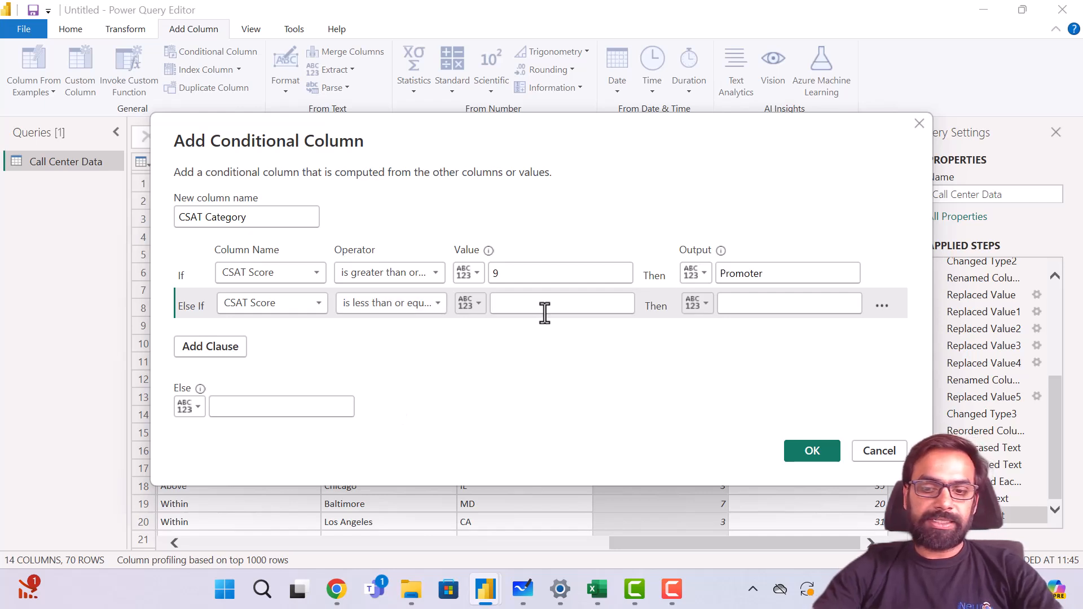
type("6")
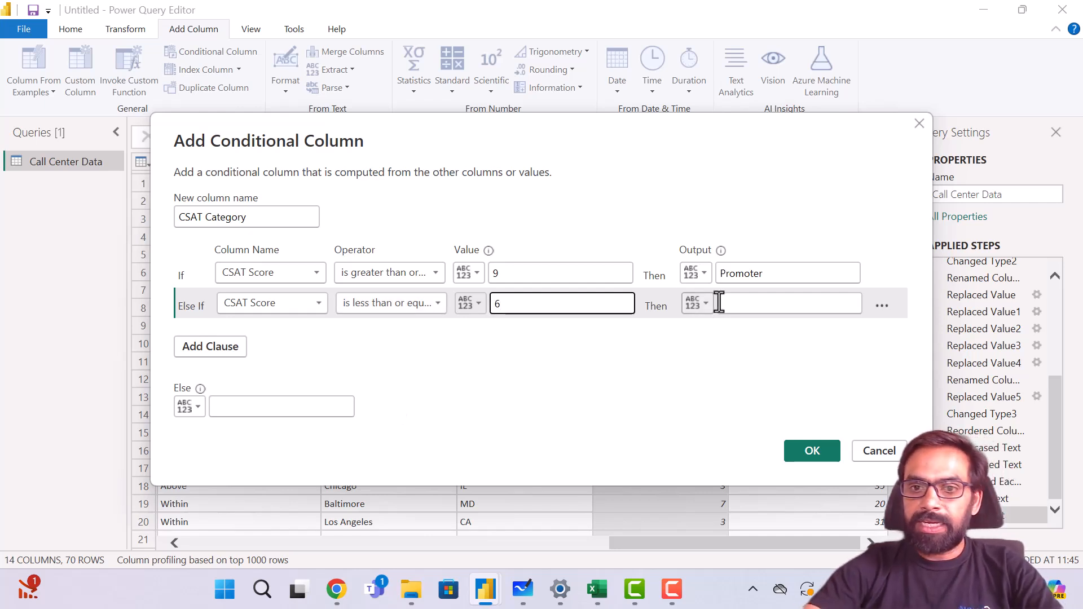
- Consult the Net Promoter Score search results in Chrome, and enter Detractor as the second clause's output in Power Query Editor
left_click(748, 302)
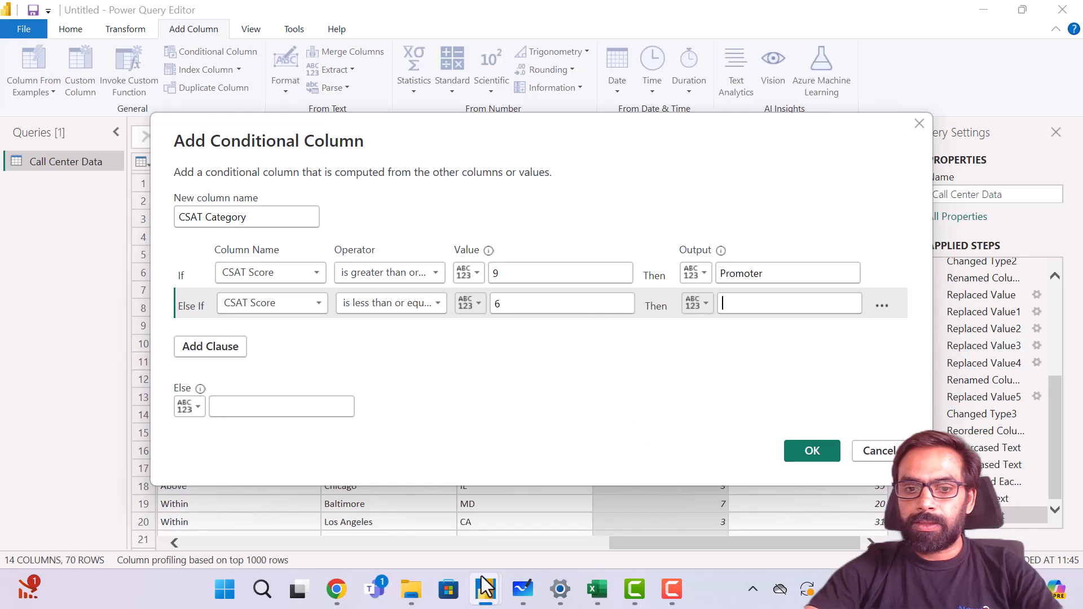
mouse_move(320, 596)
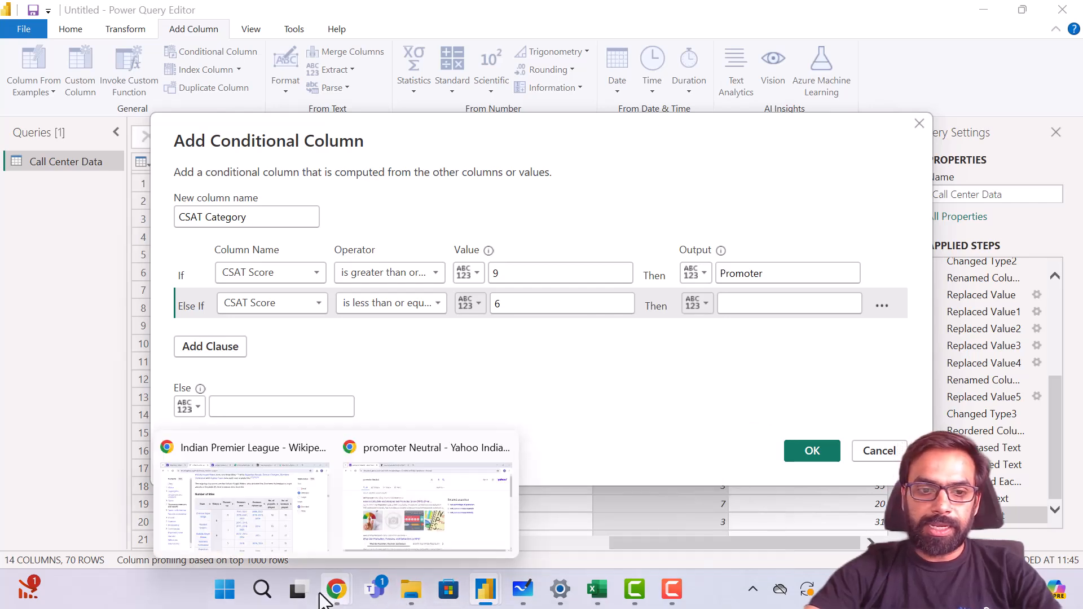
left_click(413, 525)
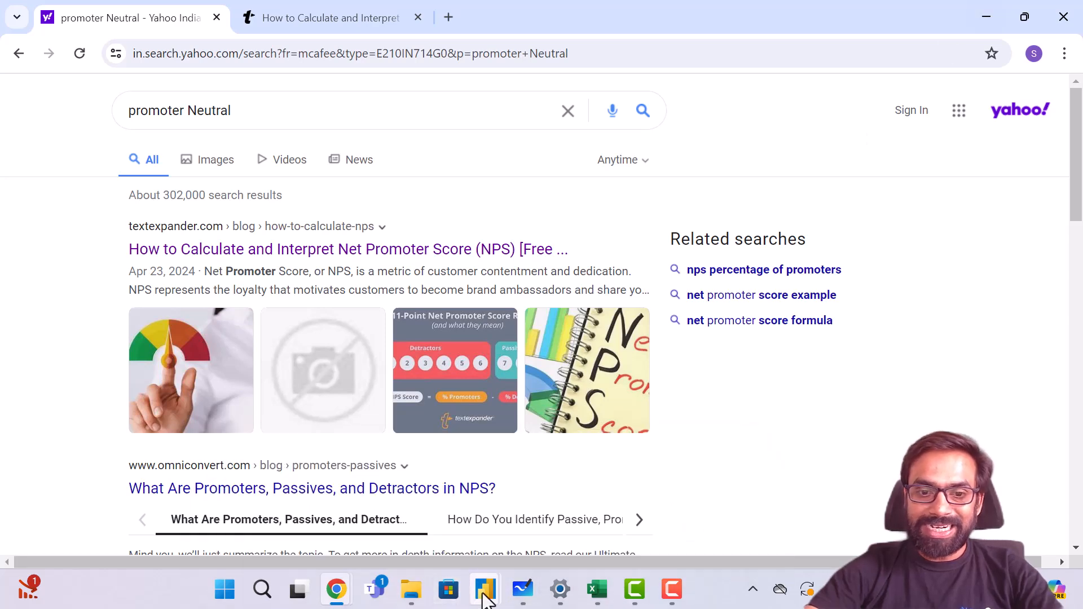
mouse_move(485, 589)
left_click(621, 530)
left_click(757, 303)
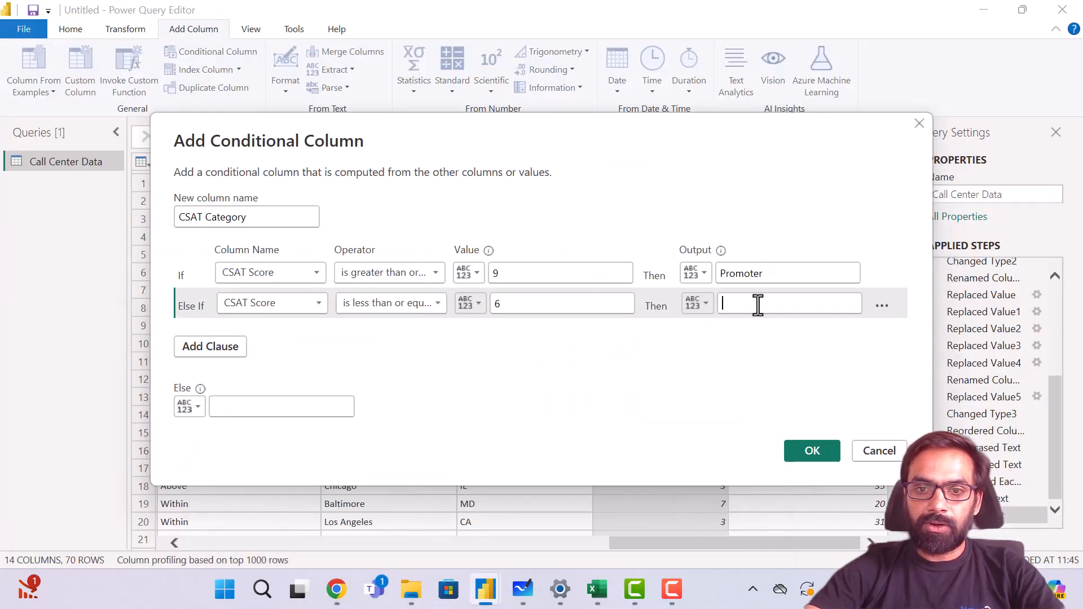
type("Detr")
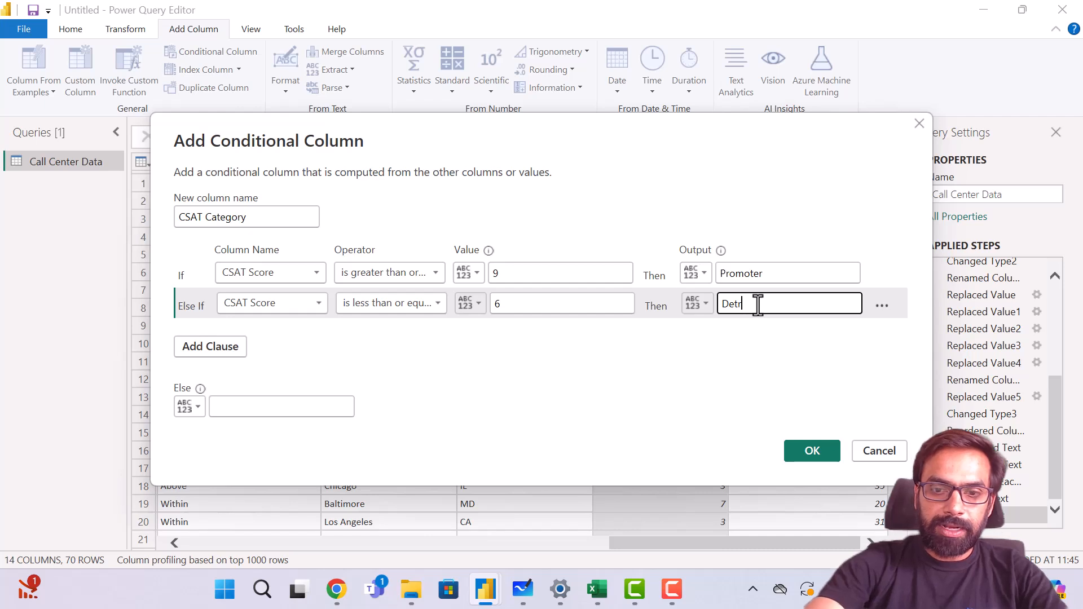
type("actor")
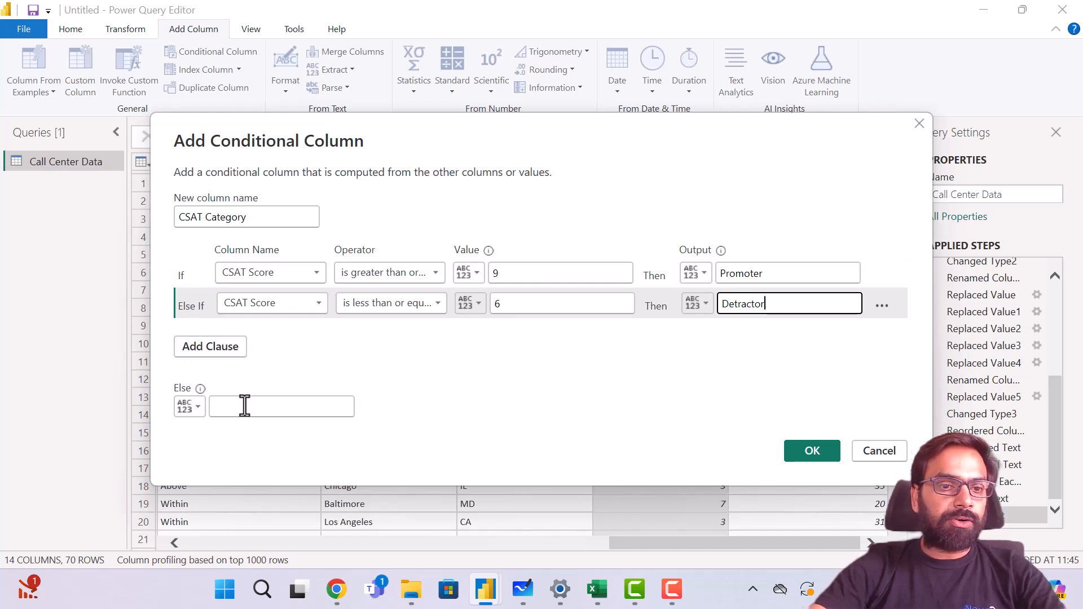
- Set the Else output to Passive and create the CSAT Category column
left_click(305, 413)
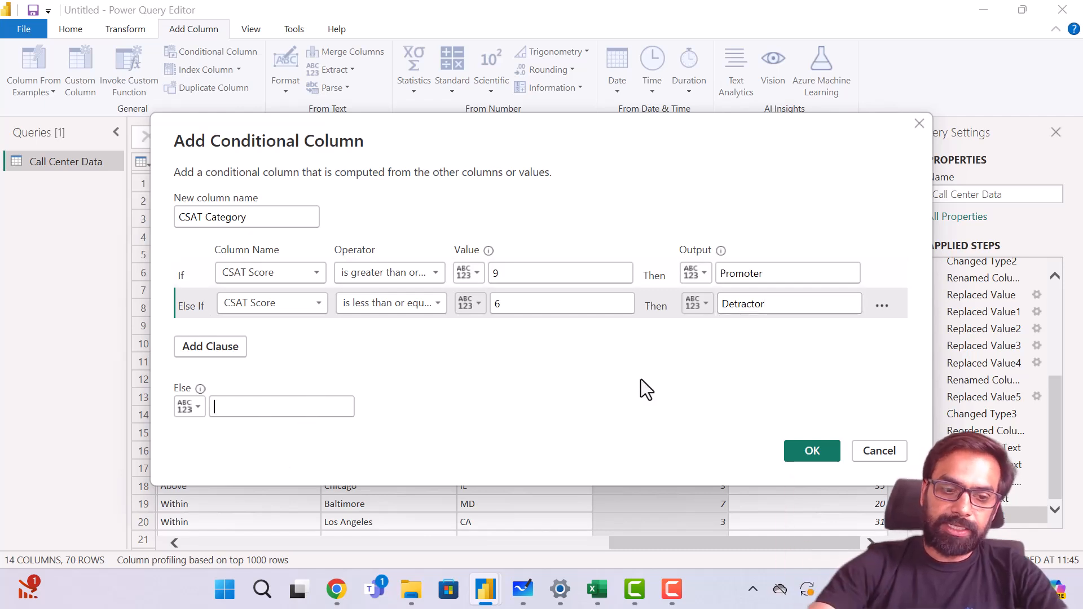
type("Passive")
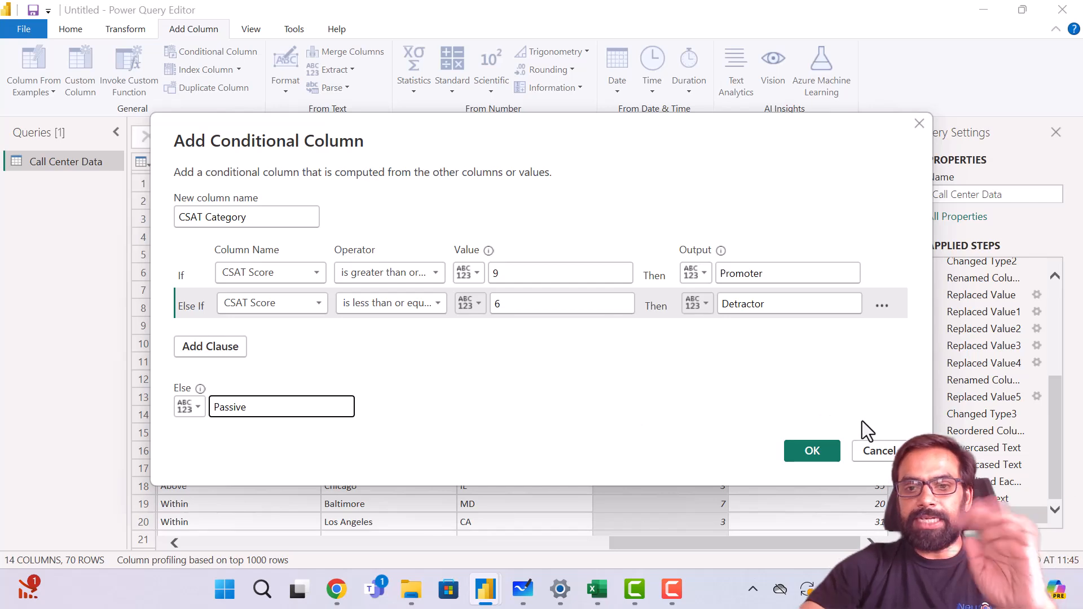
left_click(816, 452)
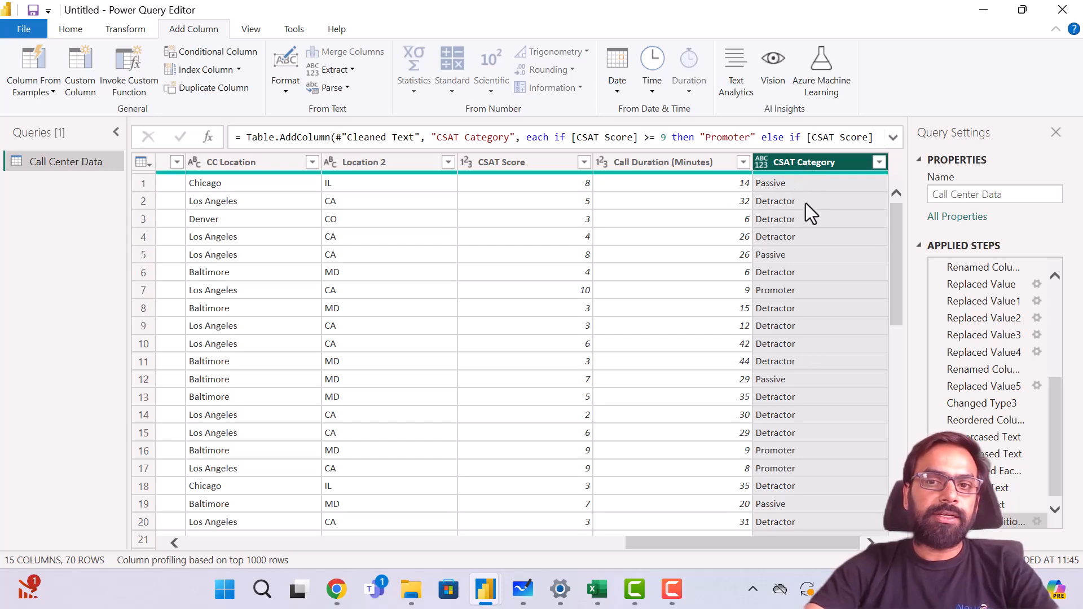
- Examine the CSAT Category values down the rows and look across the other columns of the table
scroll(816, 288, "down", 1)
scroll(817, 288, "up", 1)
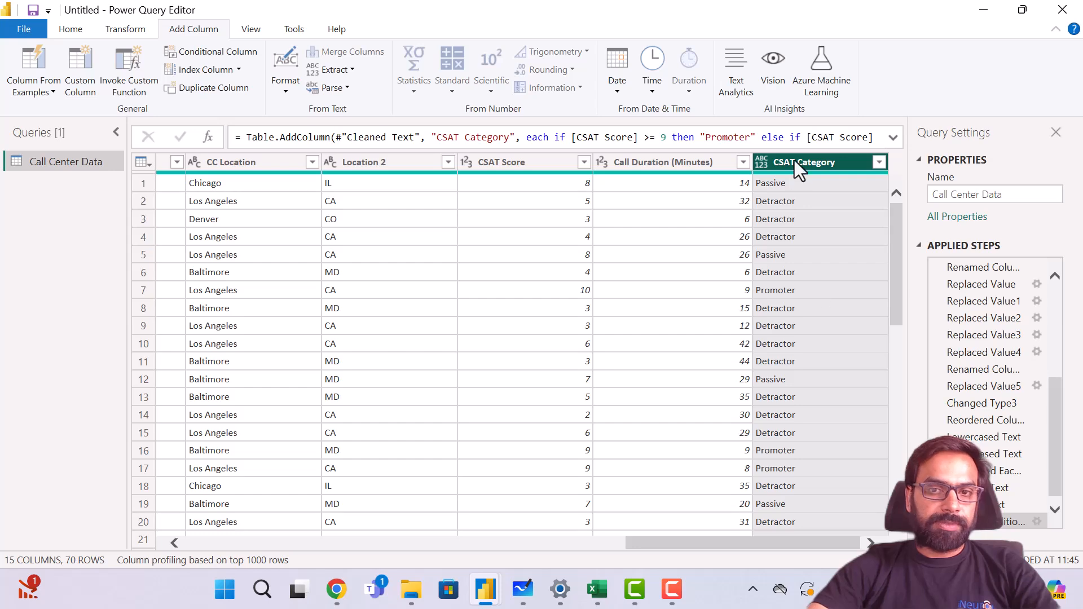
scroll(821, 351, "down", 10)
scroll(821, 350, "down", 7)
scroll(822, 350, "up", 17)
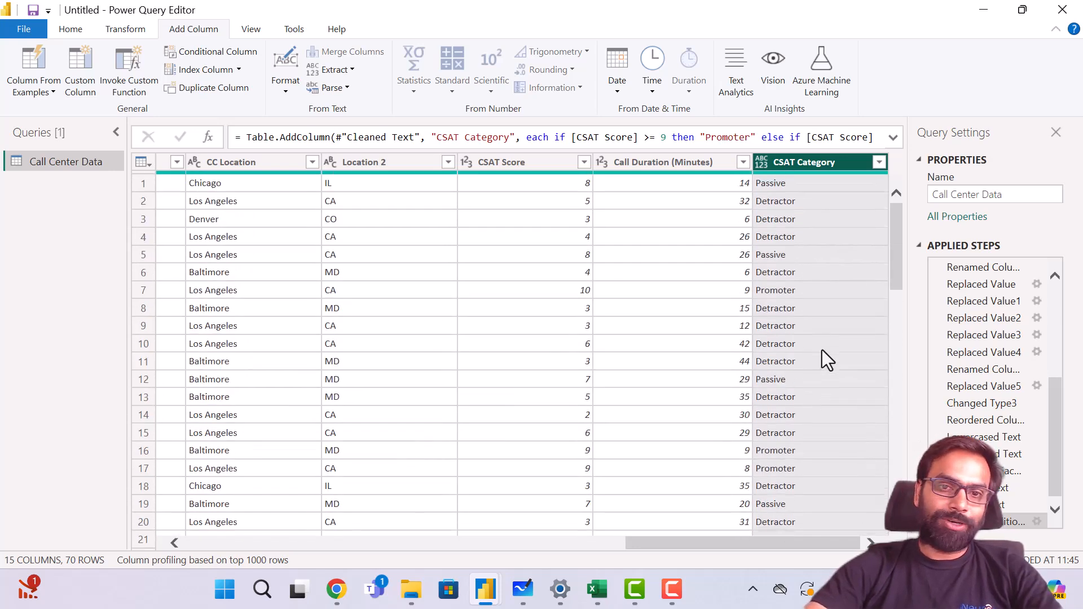
scroll(389, 289, "left", 10)
left_click(389, 289)
scroll(639, 275, "right", 5)
scroll(640, 275, "left", 5)
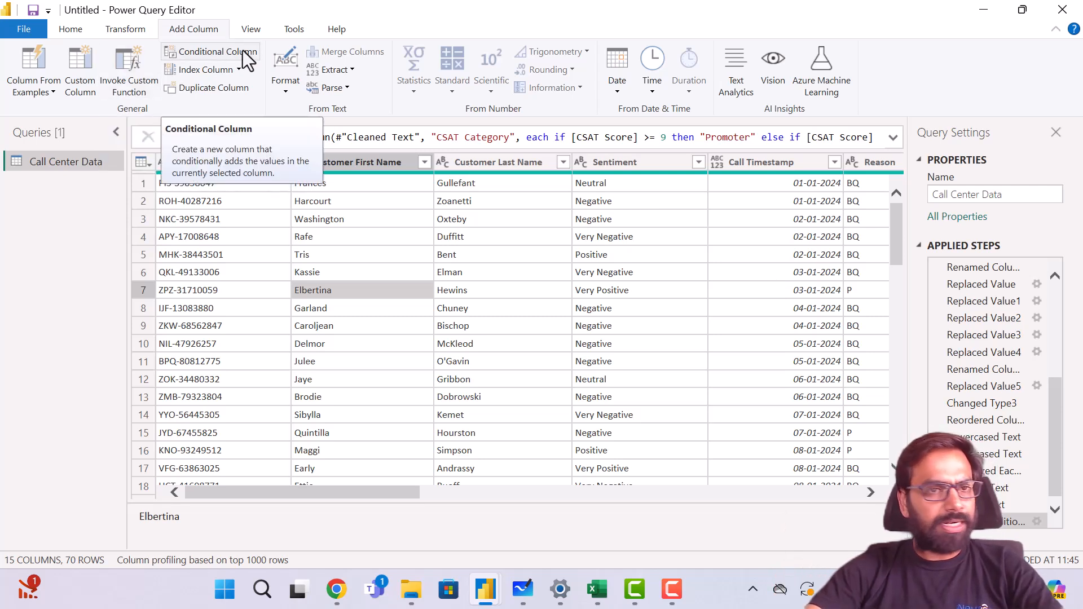
left_click(55, 92)
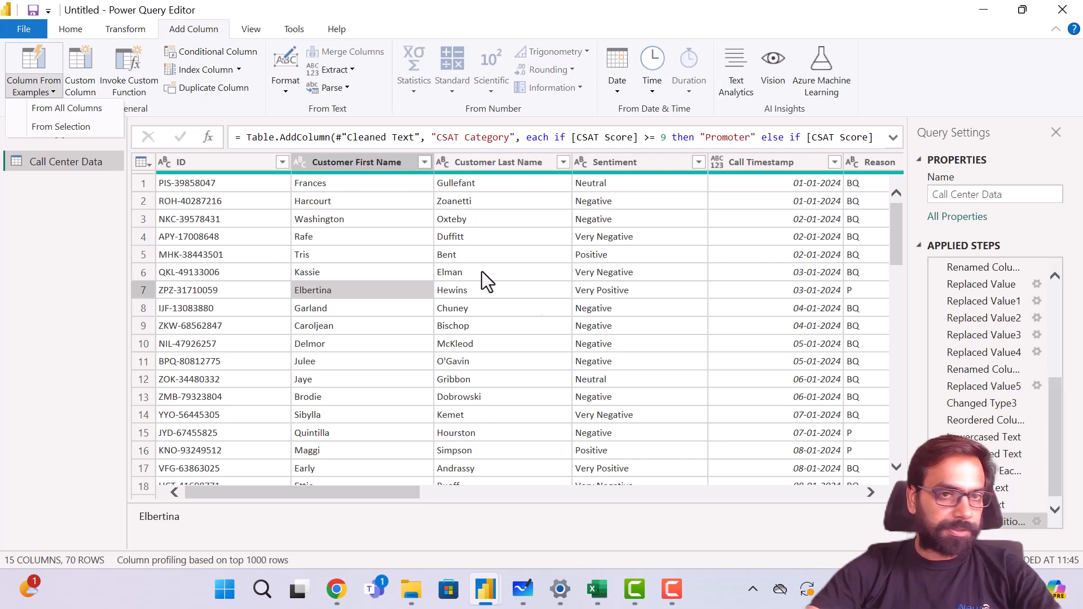
key("Escape")
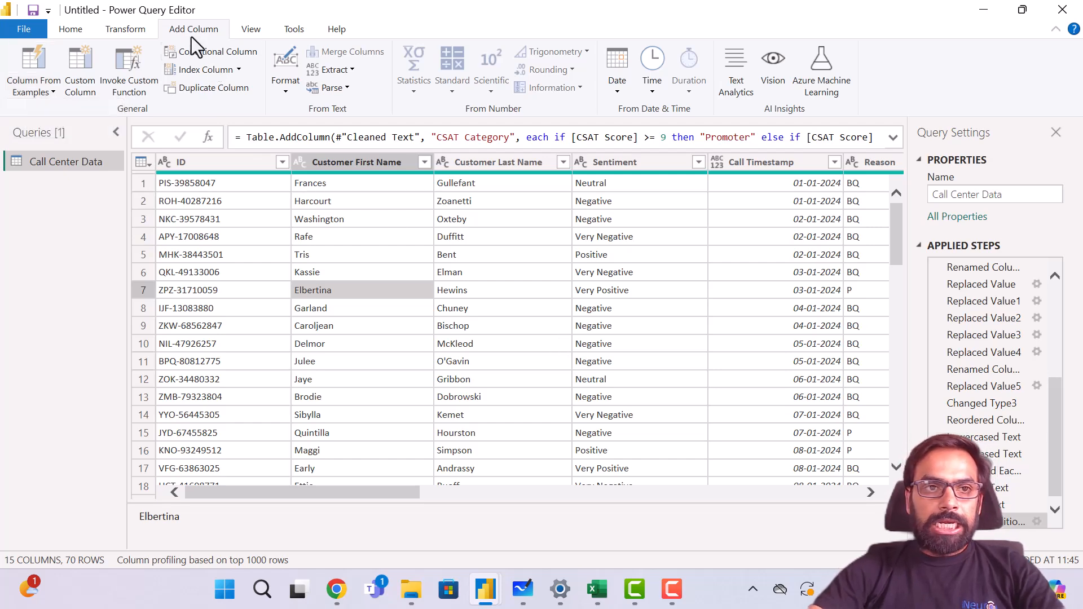
left_click(125, 31)
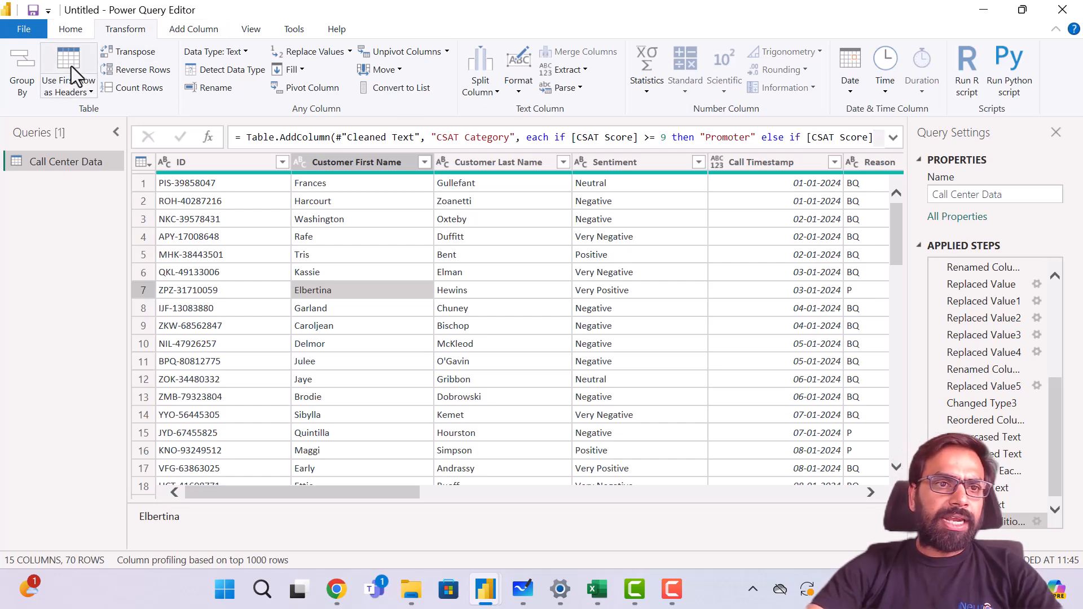
left_click(74, 31)
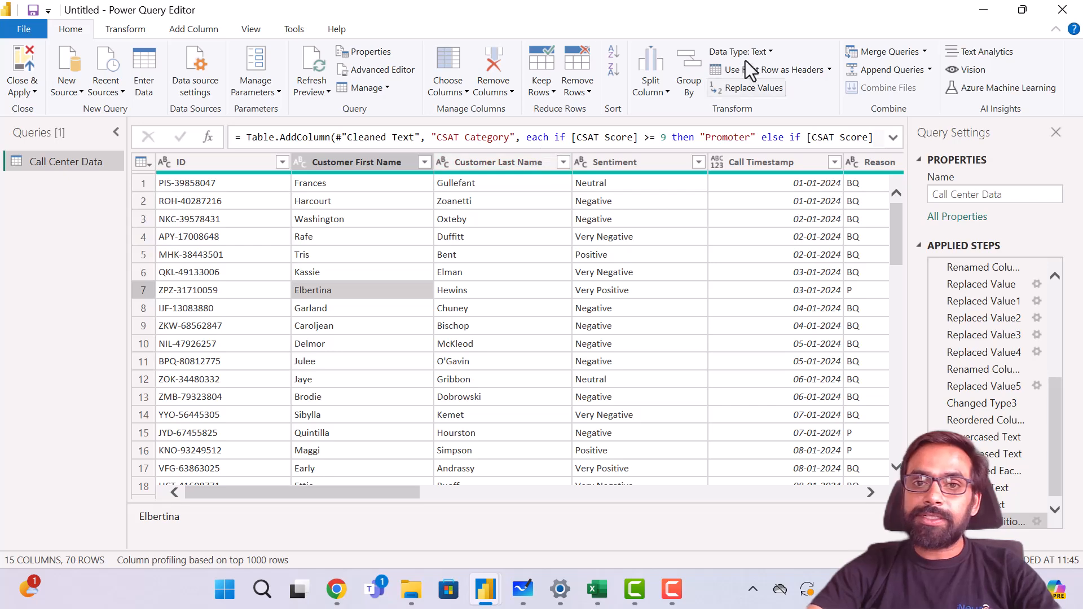
- Group the Call Center Data rows by Sentiment, with a new column named Count using the Count Rows operation
left_click(689, 84)
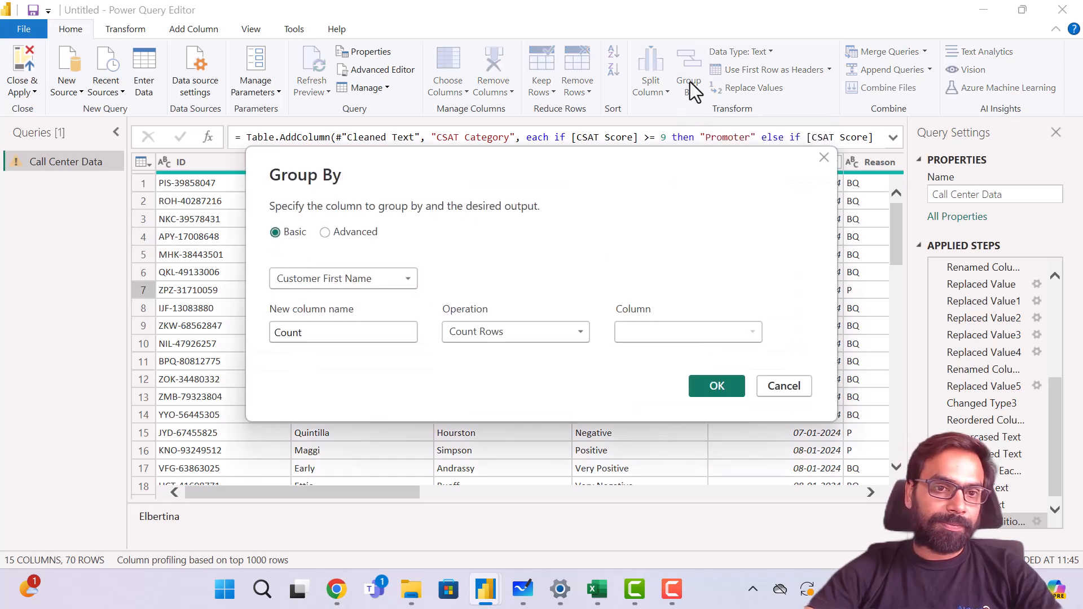
left_click(355, 282)
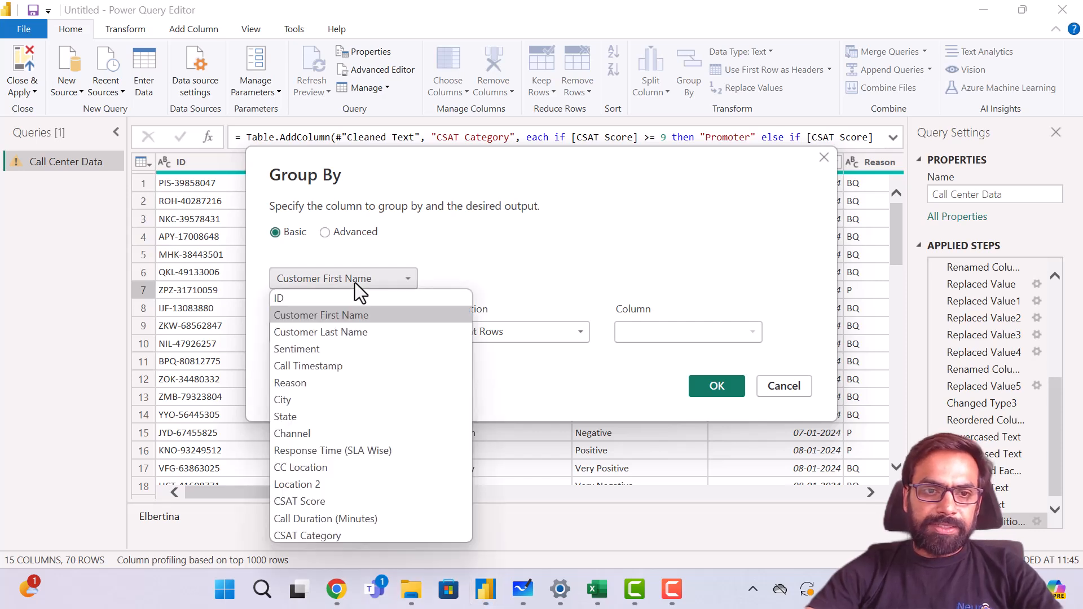
left_click(341, 351)
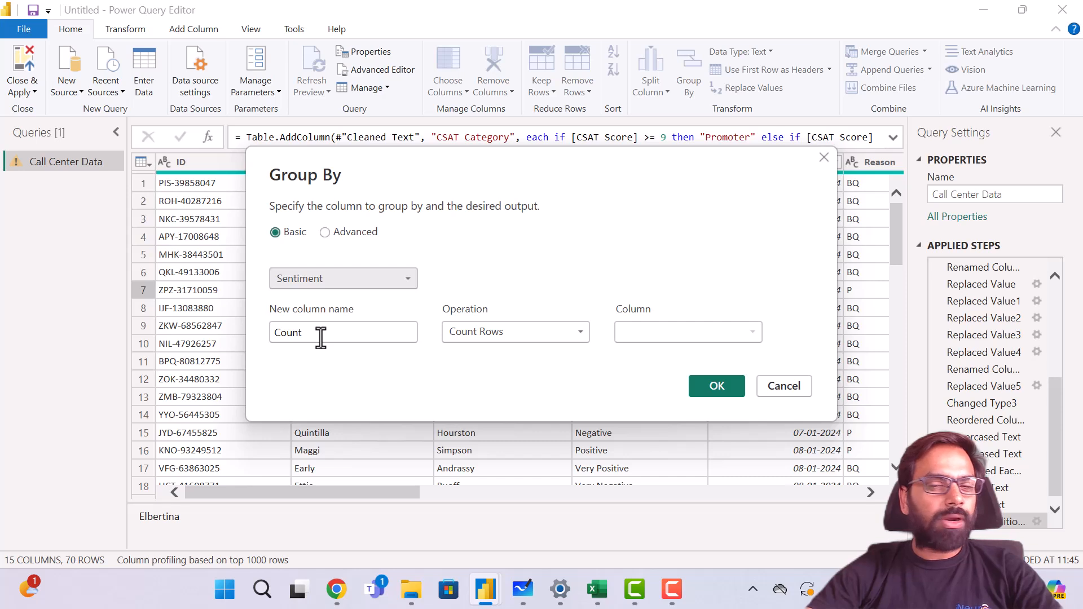
left_click(530, 332)
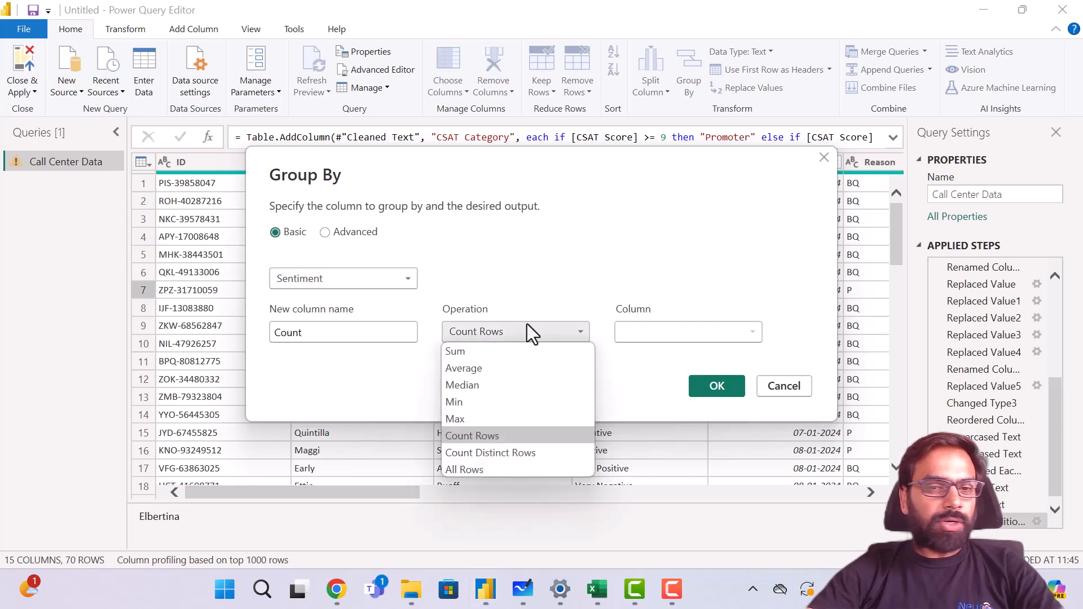
left_click(526, 326)
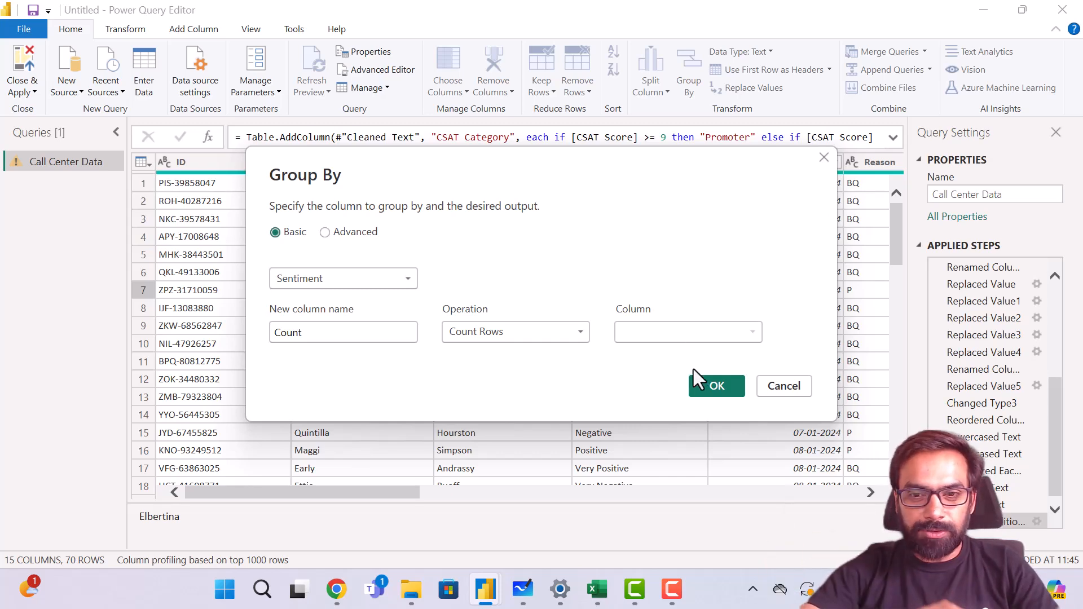
left_click(715, 385)
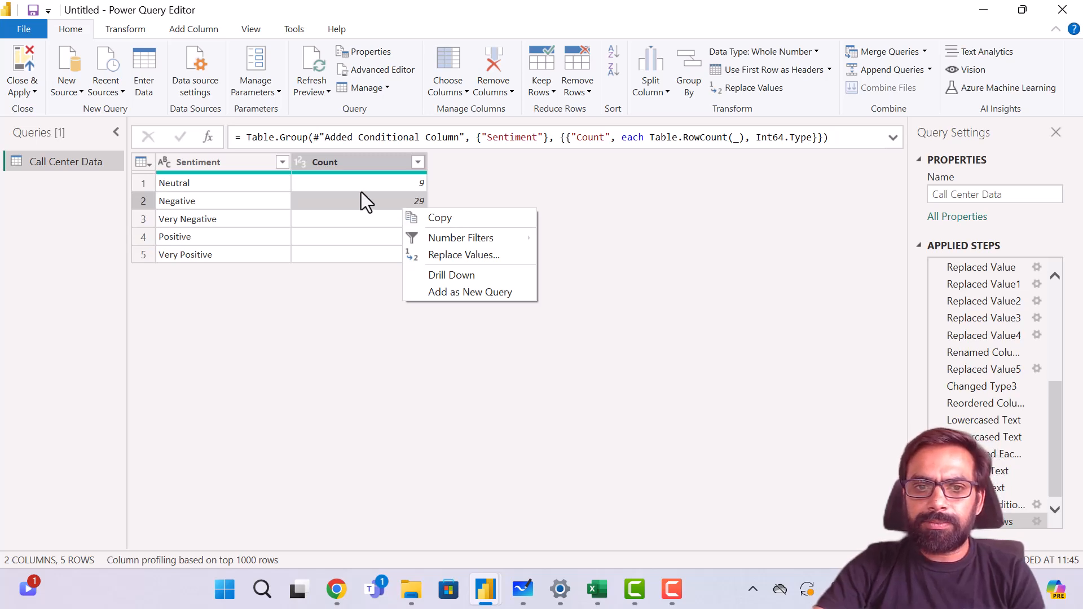
- Drill down into the Negative sentiment's count, and remove both the drill-down and the Sentiment grouping from the applied steps
left_click(461, 276)
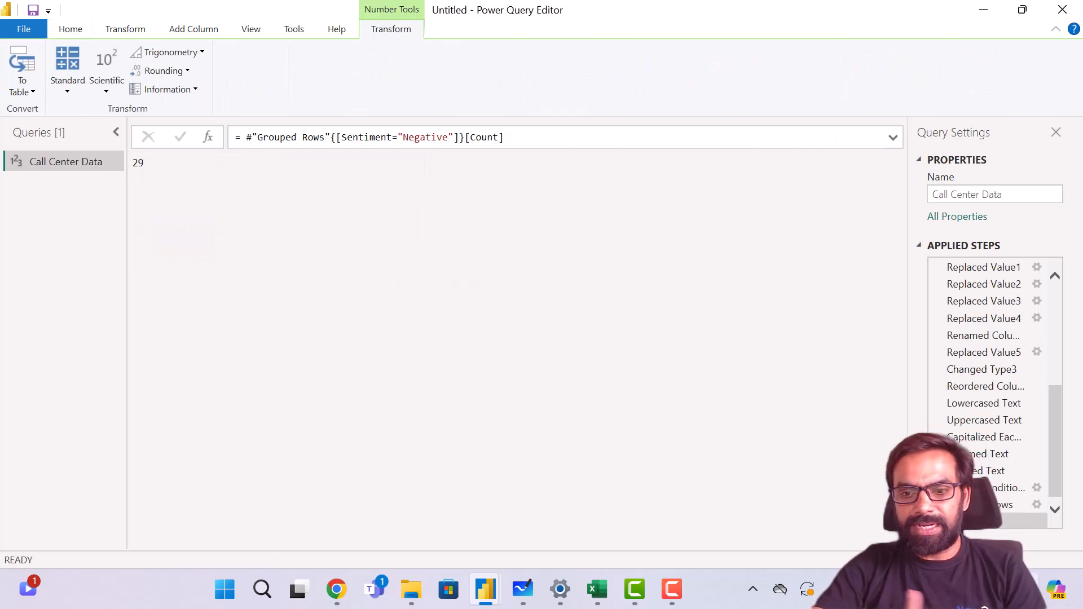
left_click(938, 521)
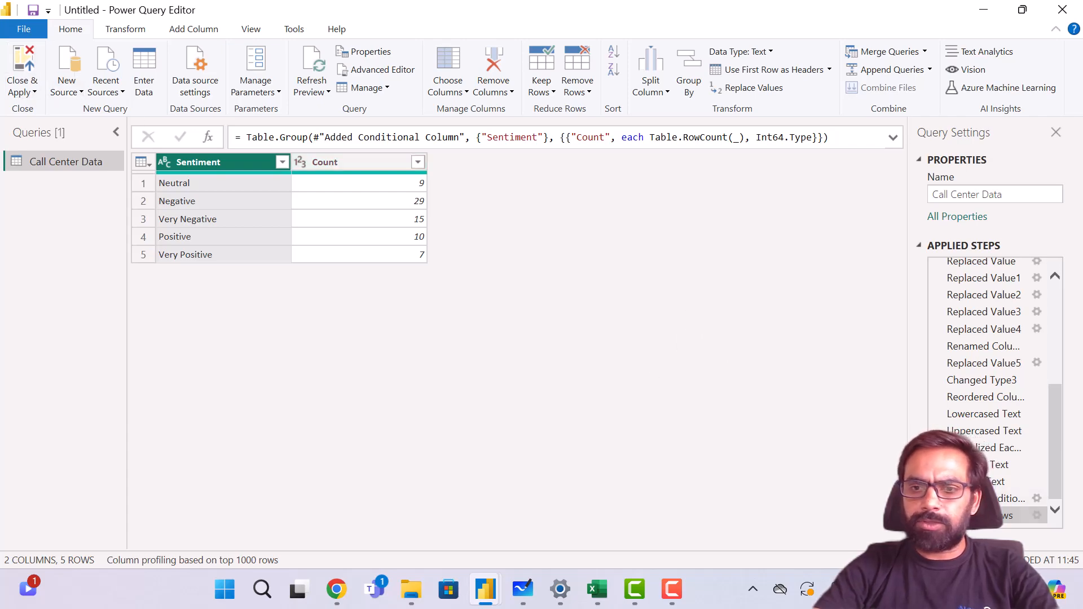
key("Delete")
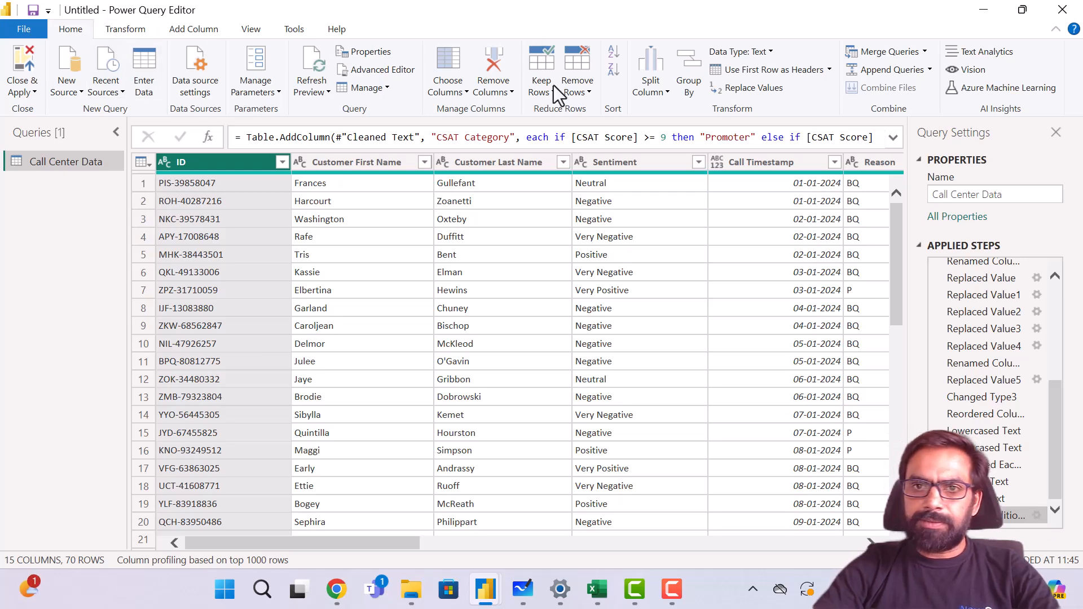
- Start a Group By on the City column and name the new aggregated column Avg CSAT
left_click(678, 70)
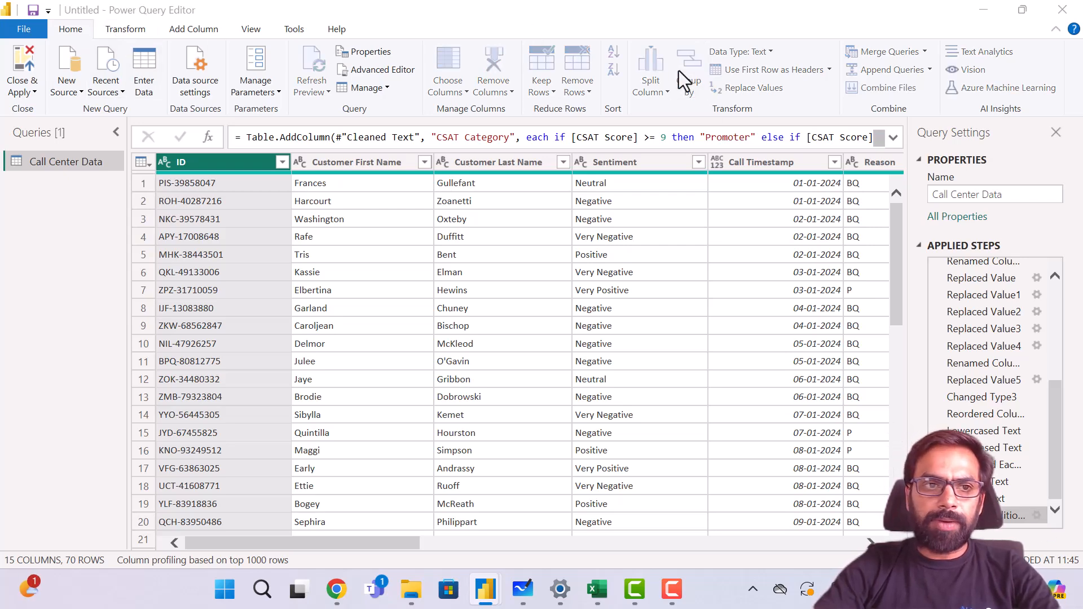
left_click(359, 279)
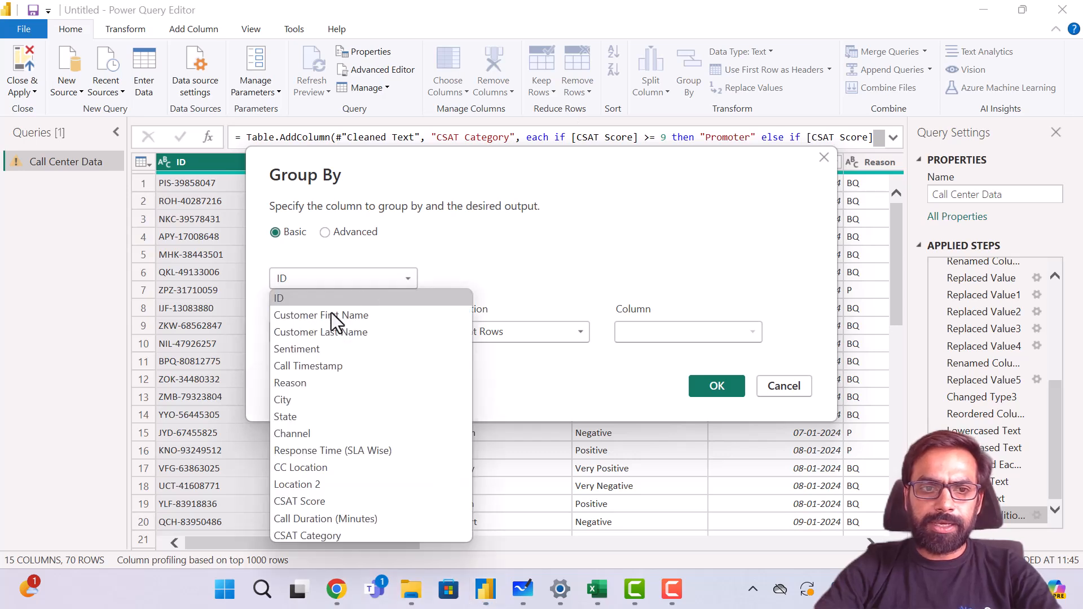
left_click(318, 398)
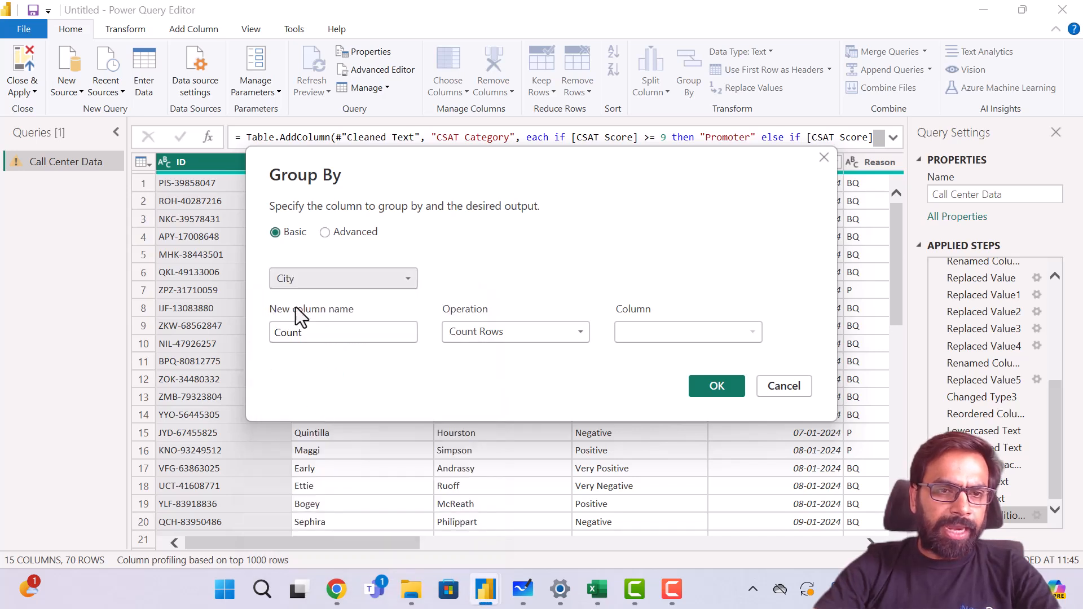
left_click(348, 333)
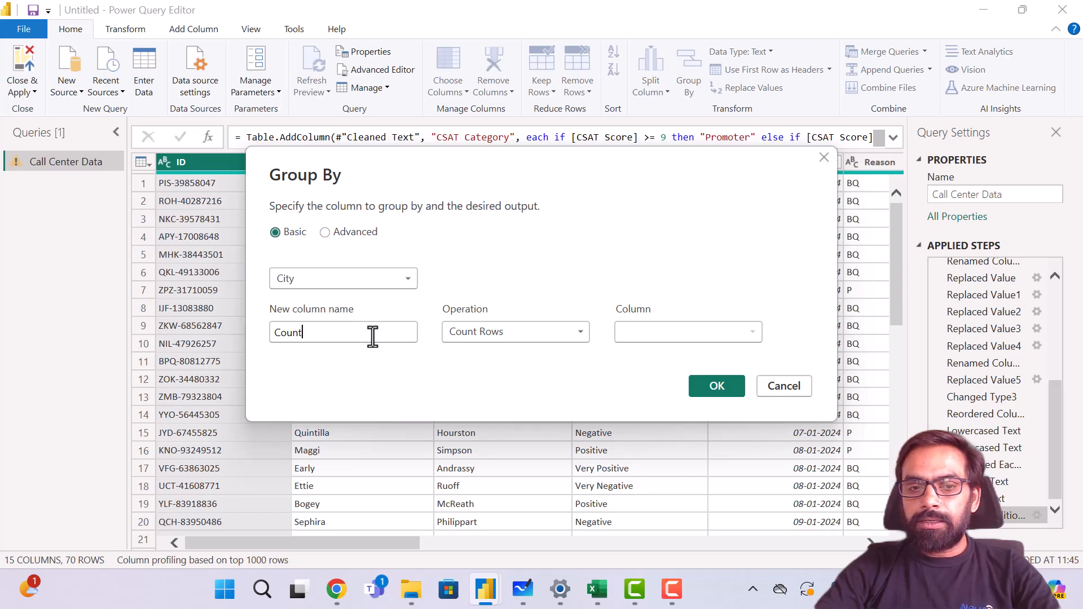
key("BackSpace")
key("BackSpace")
key("BackSpace")
key("BackSpace")
key("BackSpace")
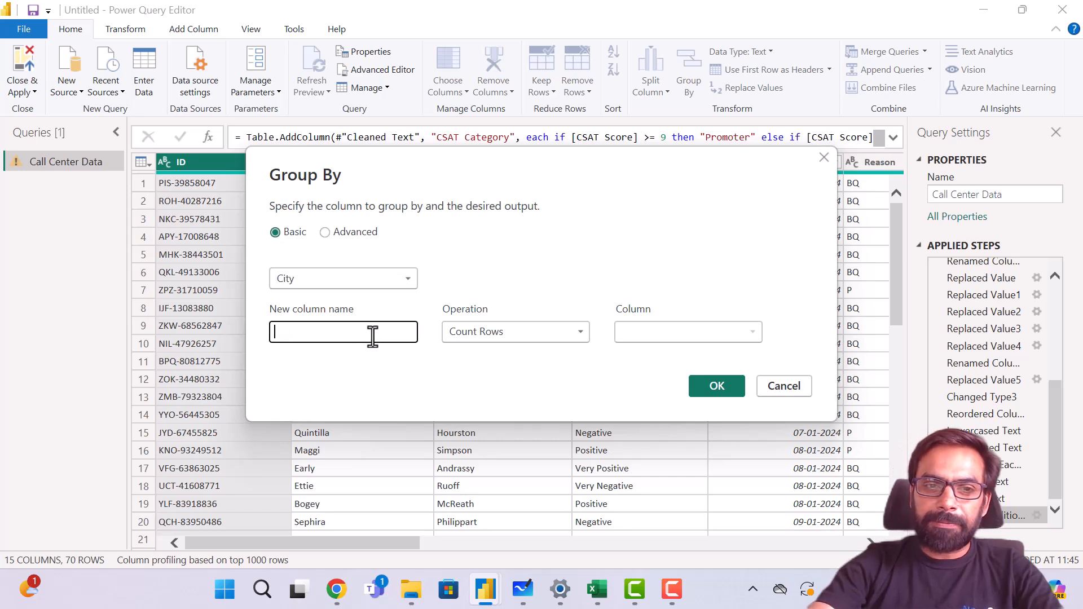
type("Av")
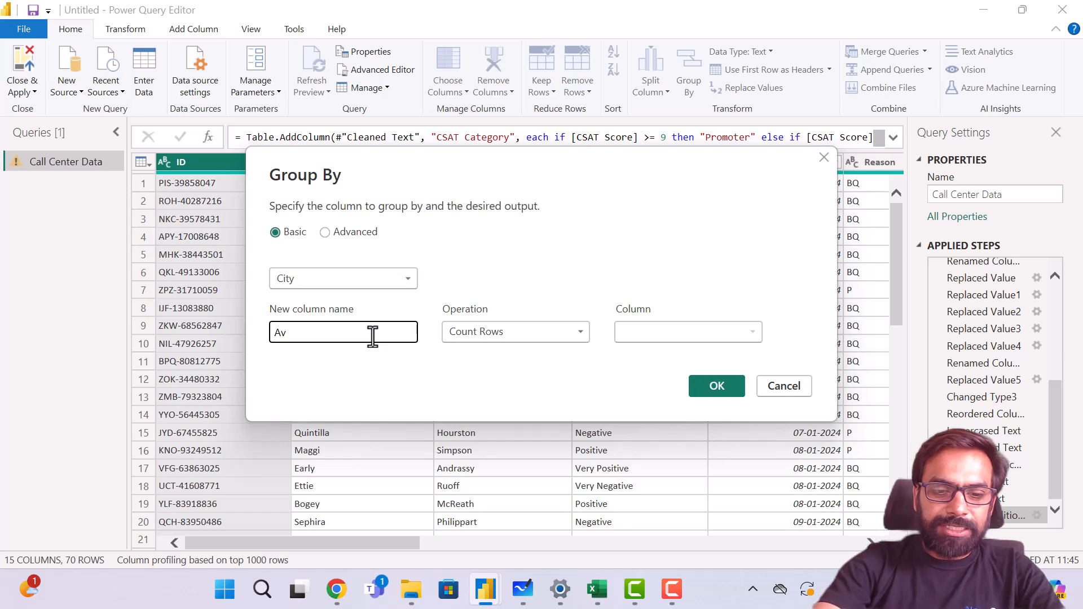
type("g CSAT")
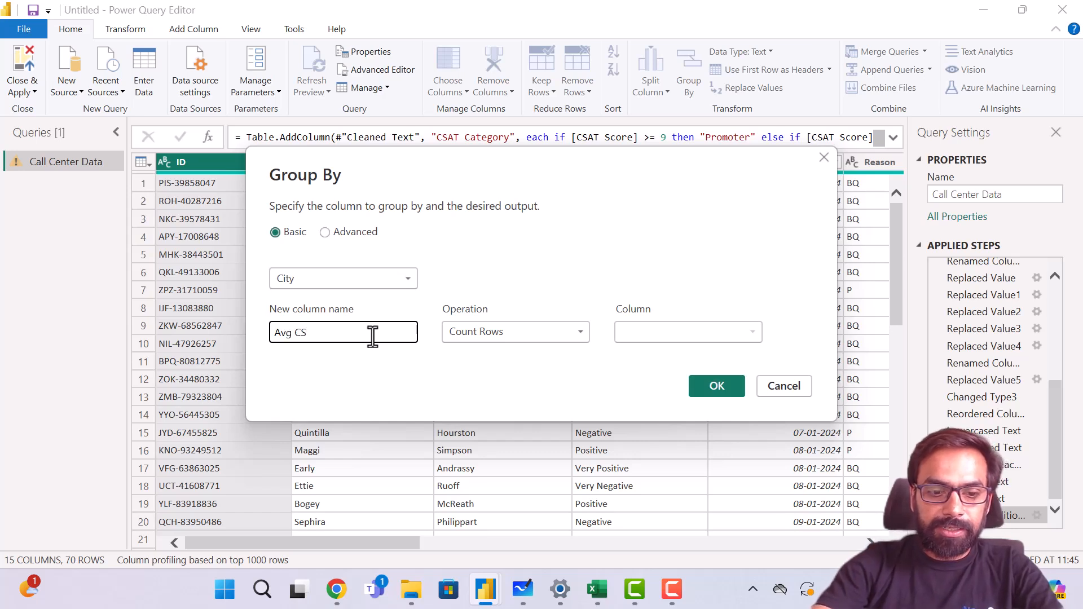
- Set the Avg CSAT aggregation to the Average of CSAT Score and apply the grouping
left_click(482, 332)
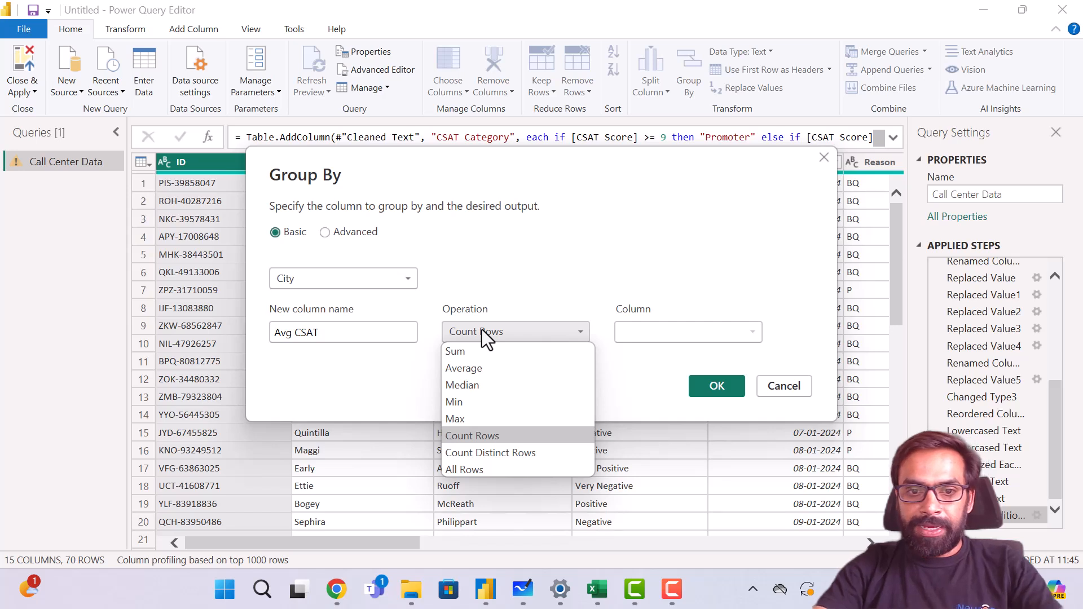
left_click(482, 369)
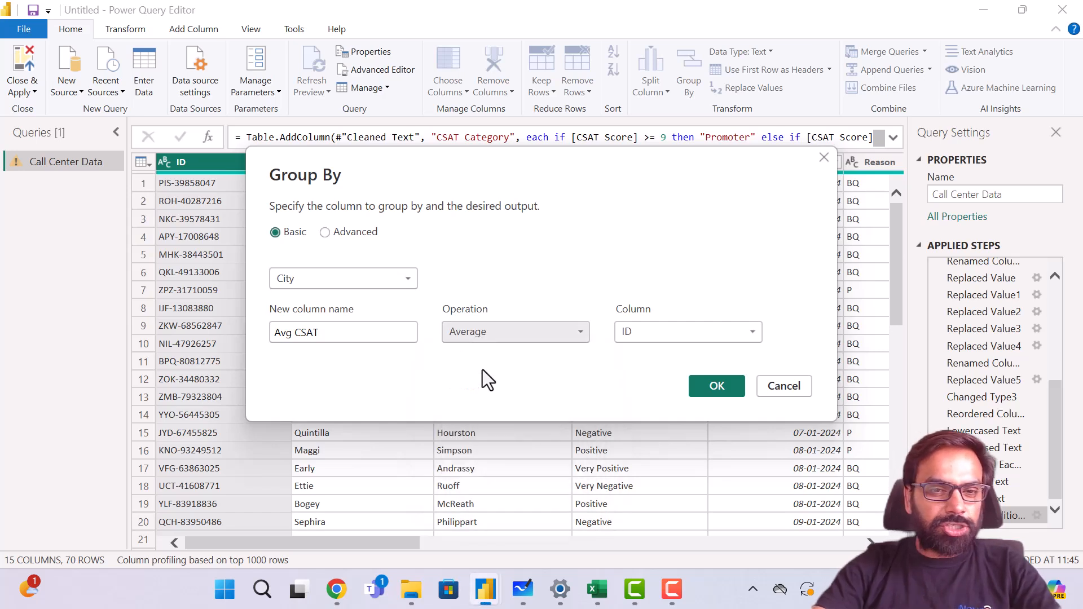
left_click(696, 333)
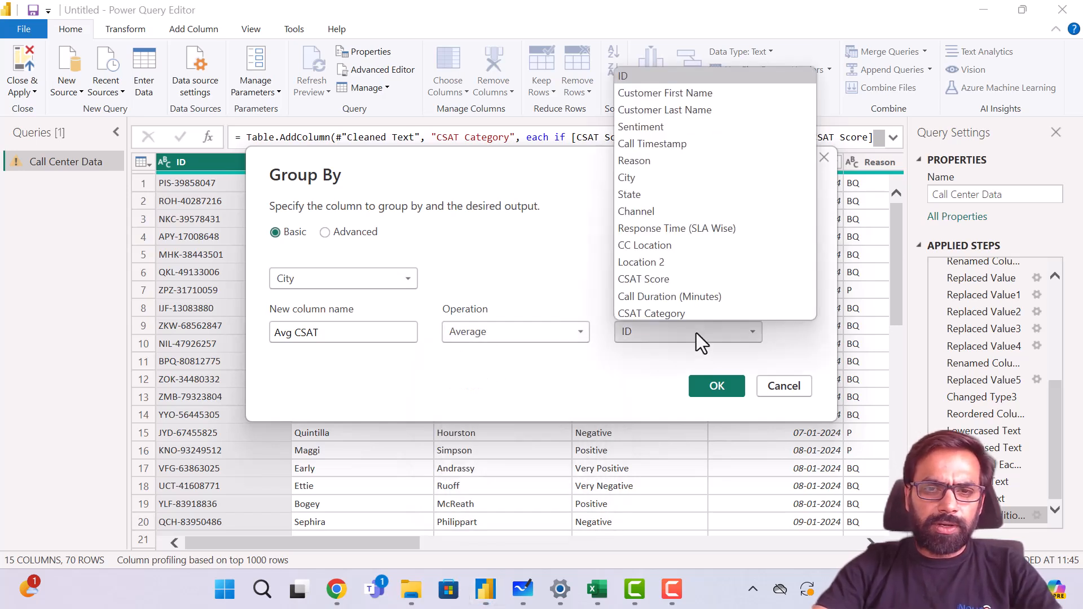
left_click(692, 276)
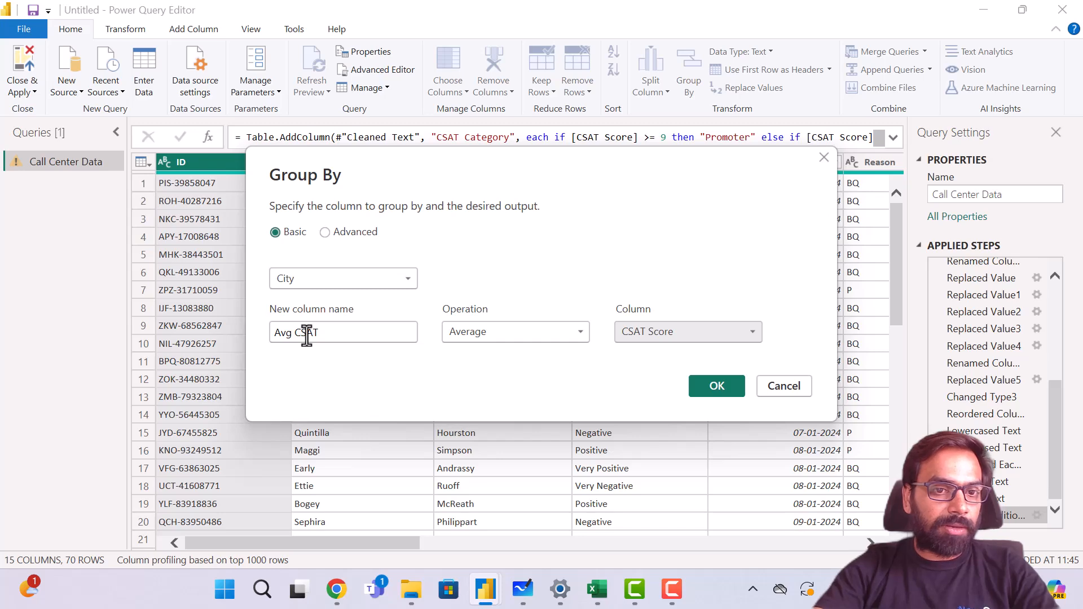
left_click(727, 386)
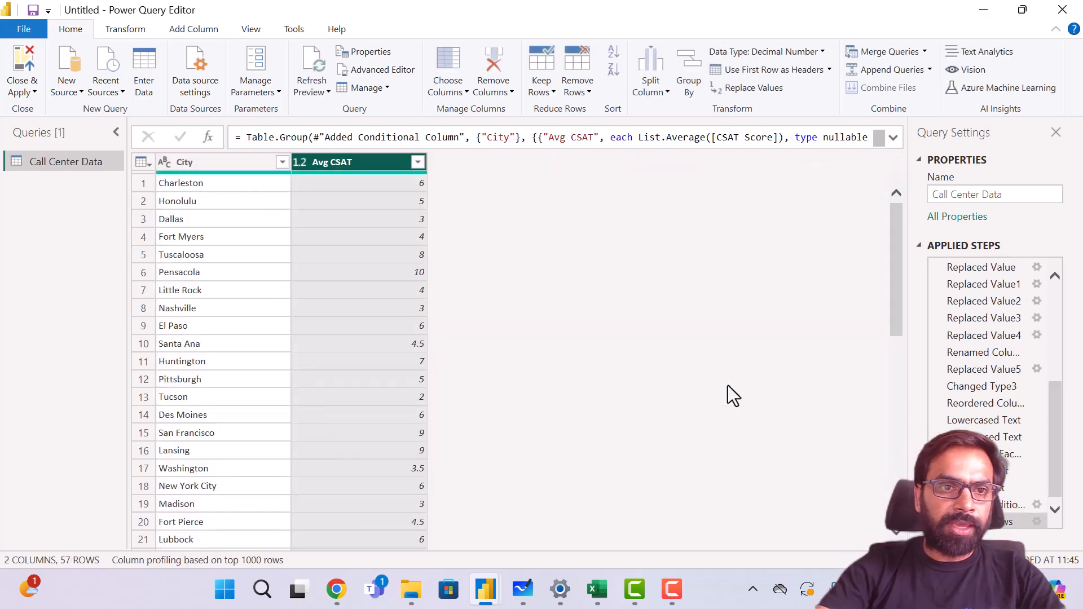
- Examine the Avg CSAT values per city throughout the grouped table, including the Pensacola and Harrisburg rows
scroll(353, 294, "down", 12)
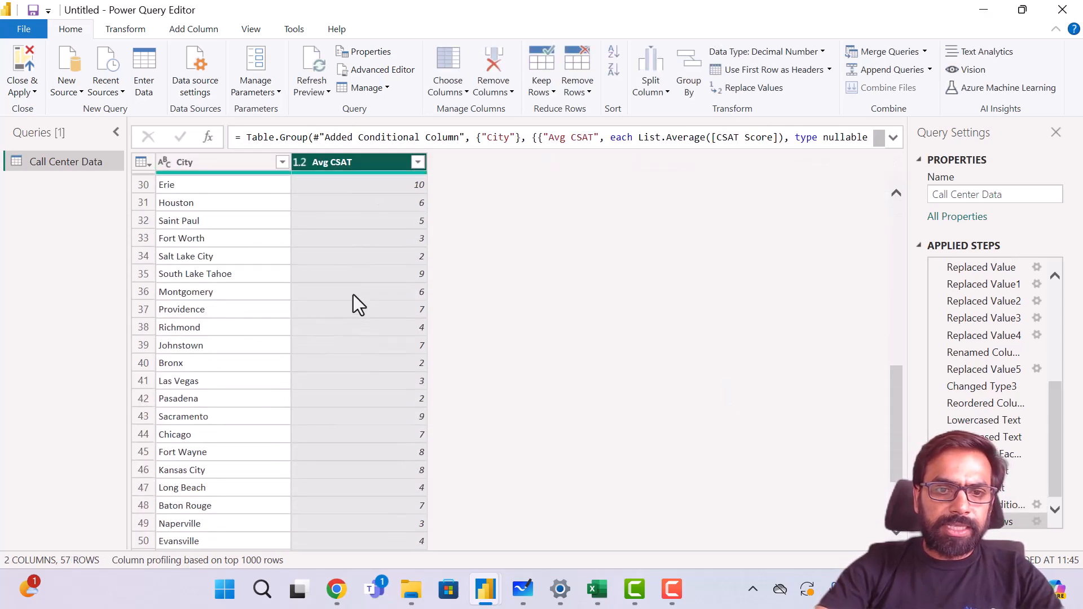
scroll(353, 294, "up", 12)
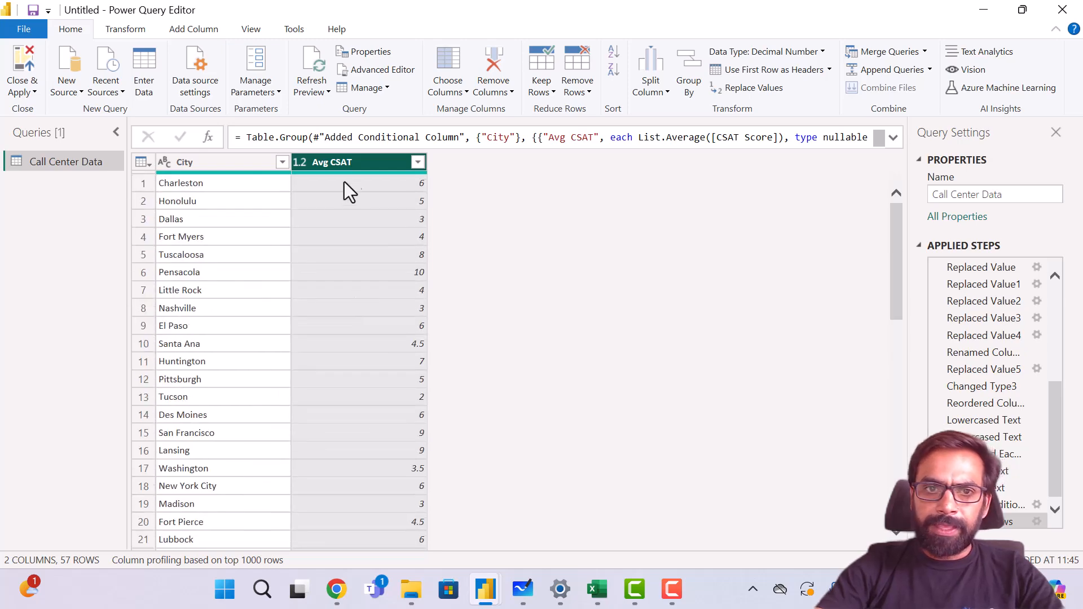
left_click(250, 159)
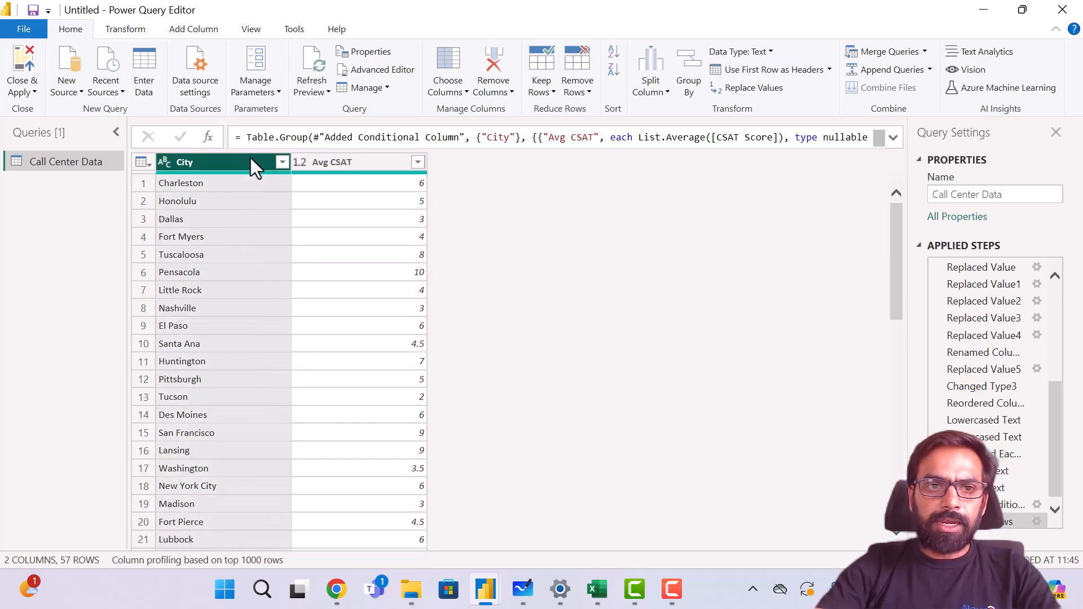
left_click(341, 163, "ctrl")
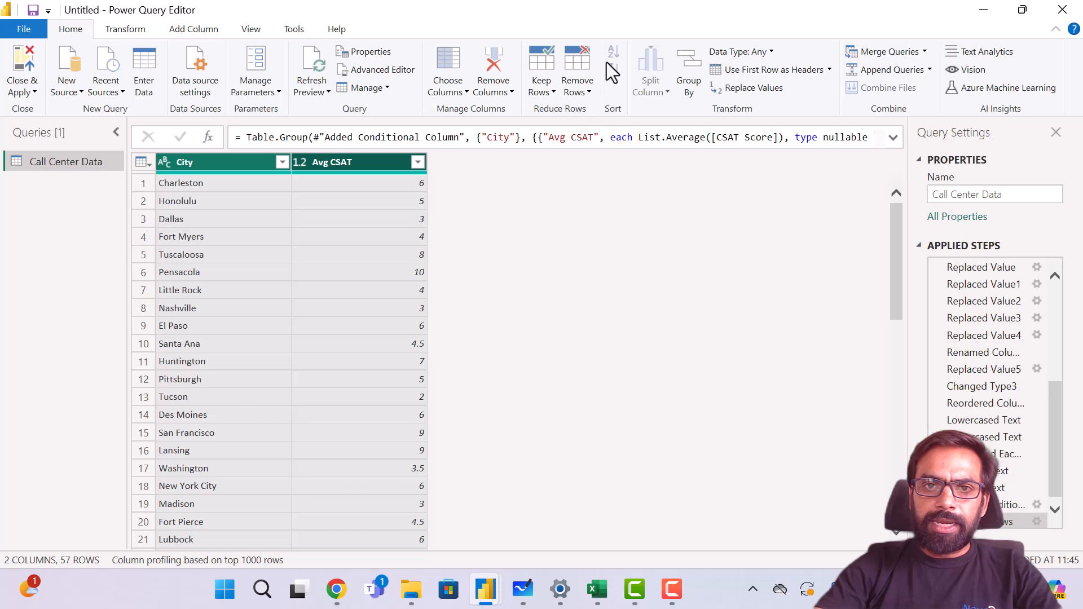
right_click(259, 165)
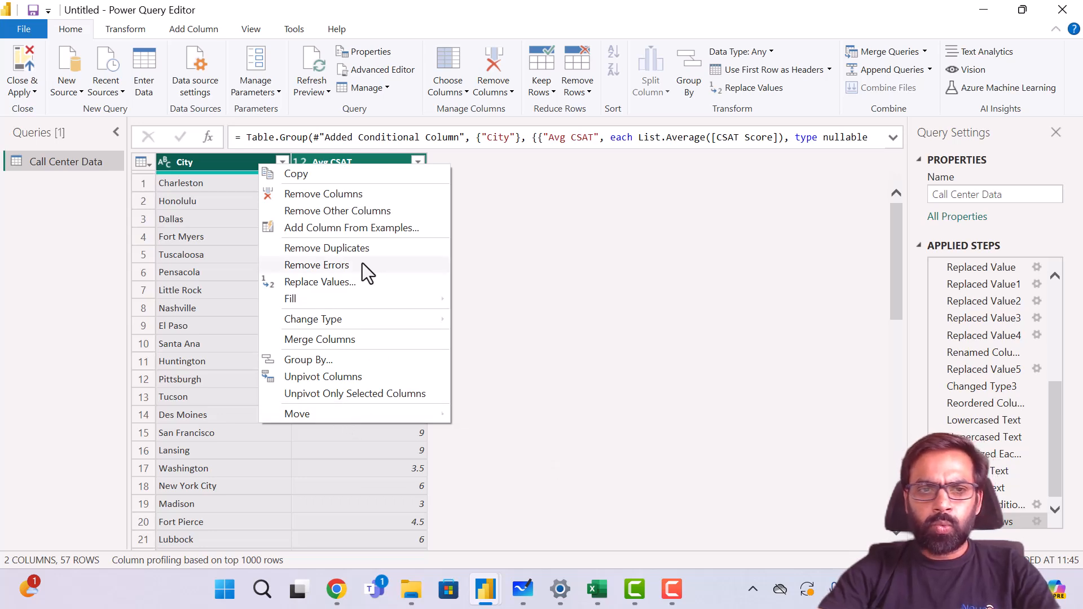
left_click(181, 276)
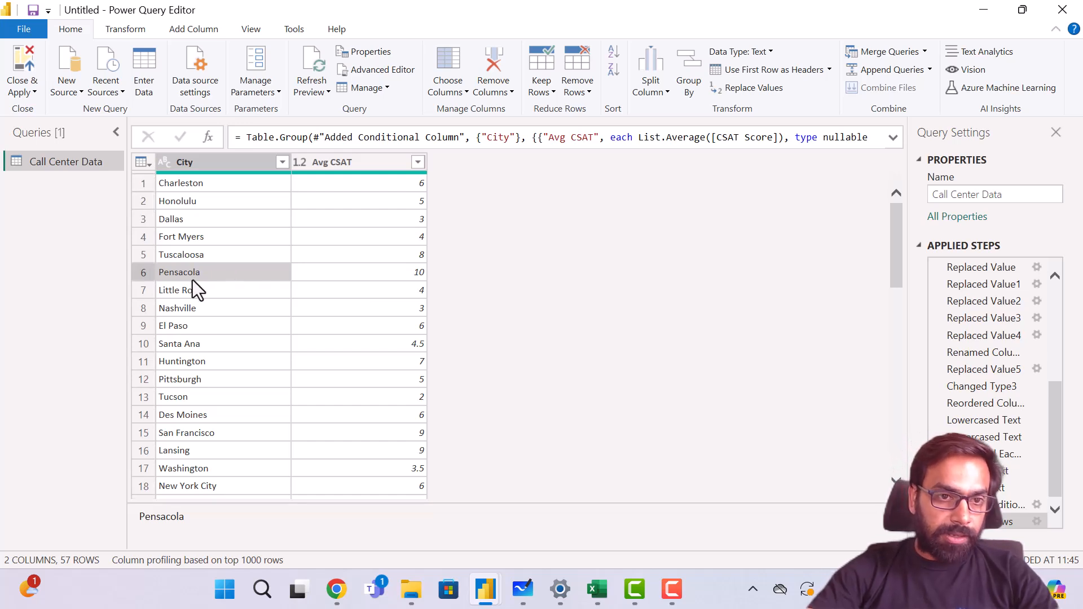
left_click(323, 276)
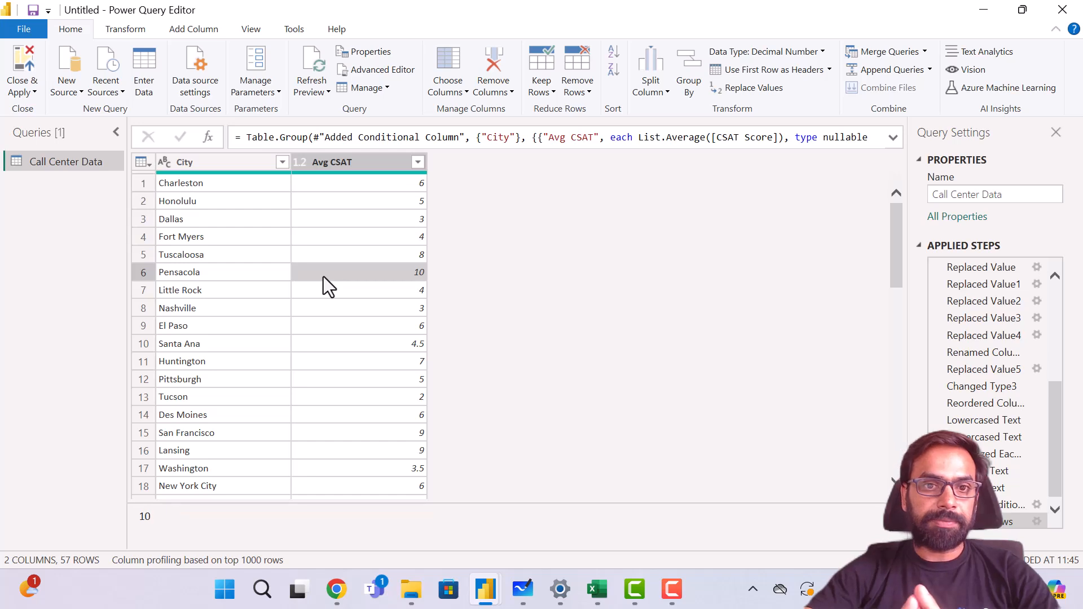
scroll(323, 277, "down", 13)
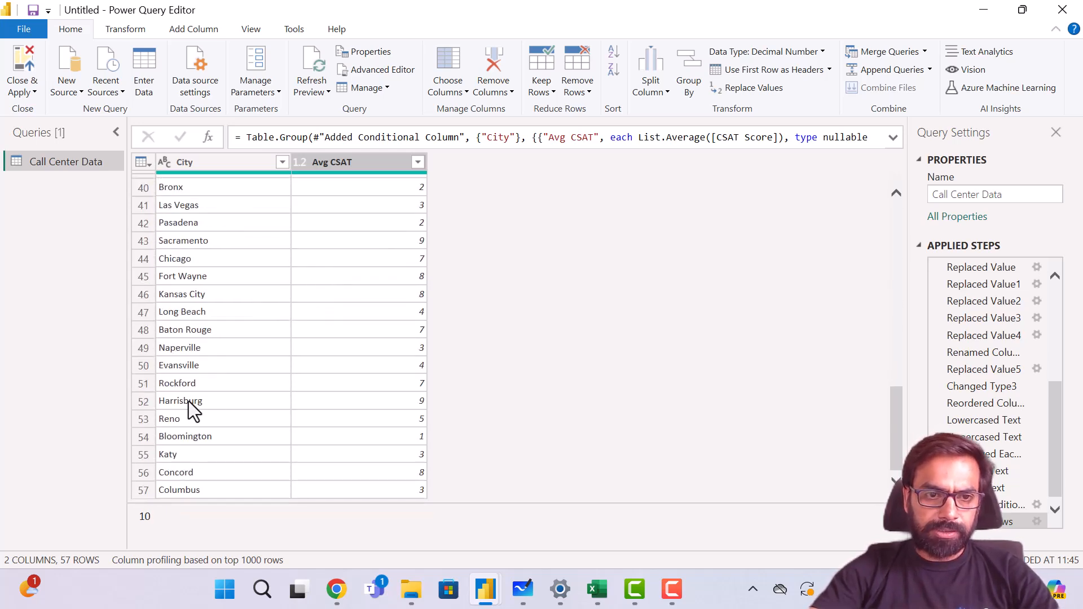
left_click(189, 401)
left_click(394, 404)
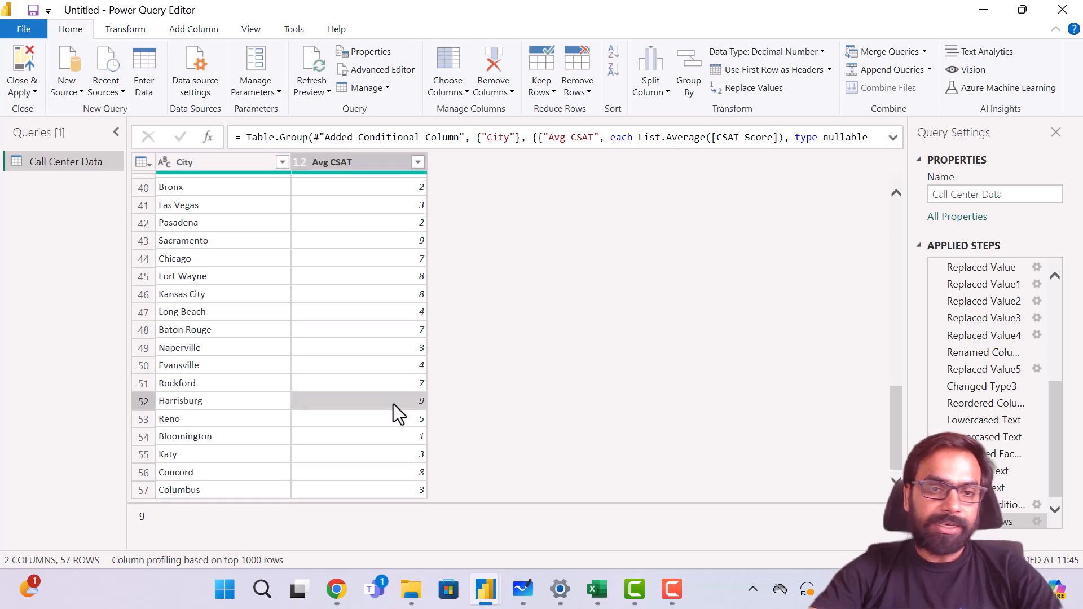
scroll(394, 403, "up", 13)
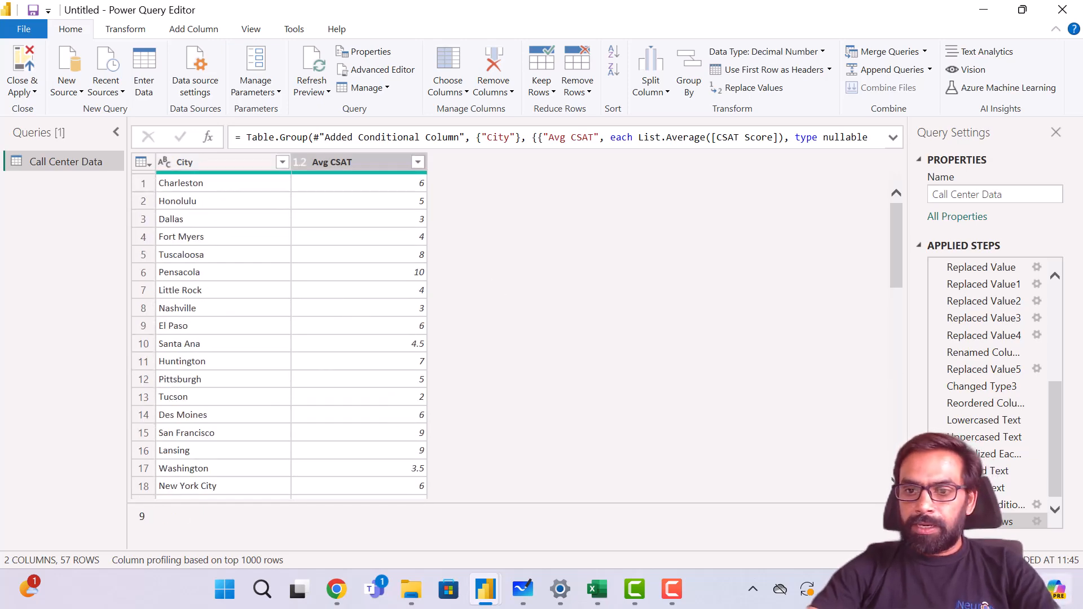
- Remove the City grouping from the applied steps and start a Group By on the Channel column
left_click(937, 522)
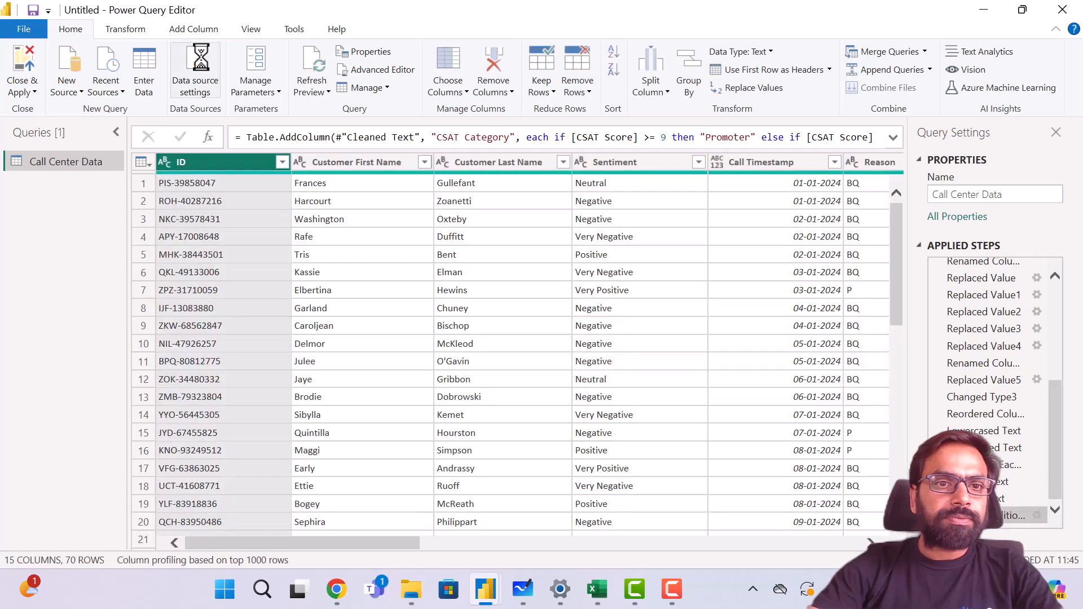
left_click(680, 78)
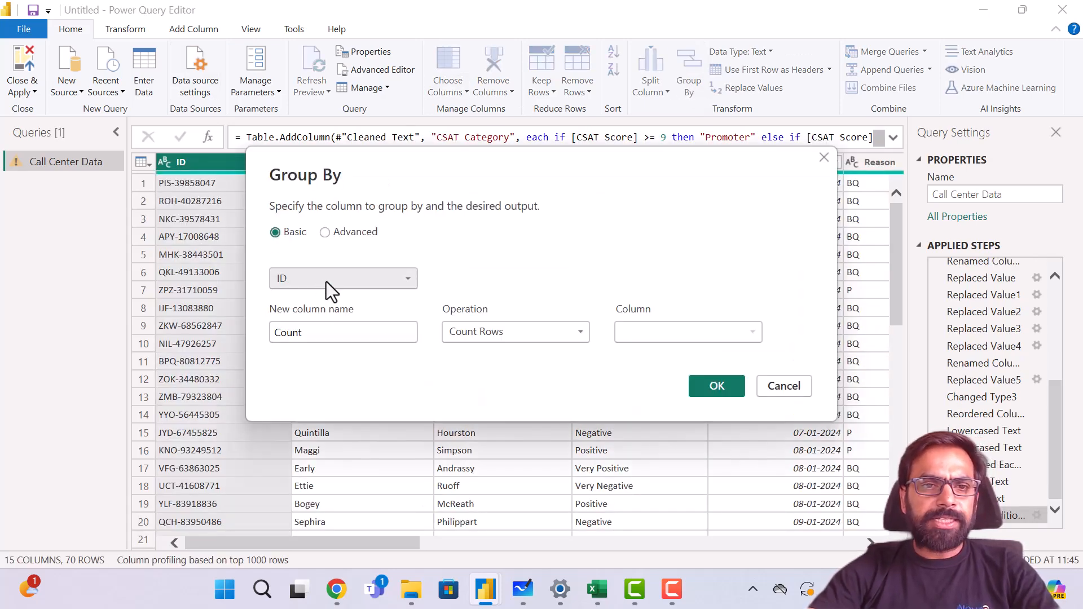
left_click(391, 275)
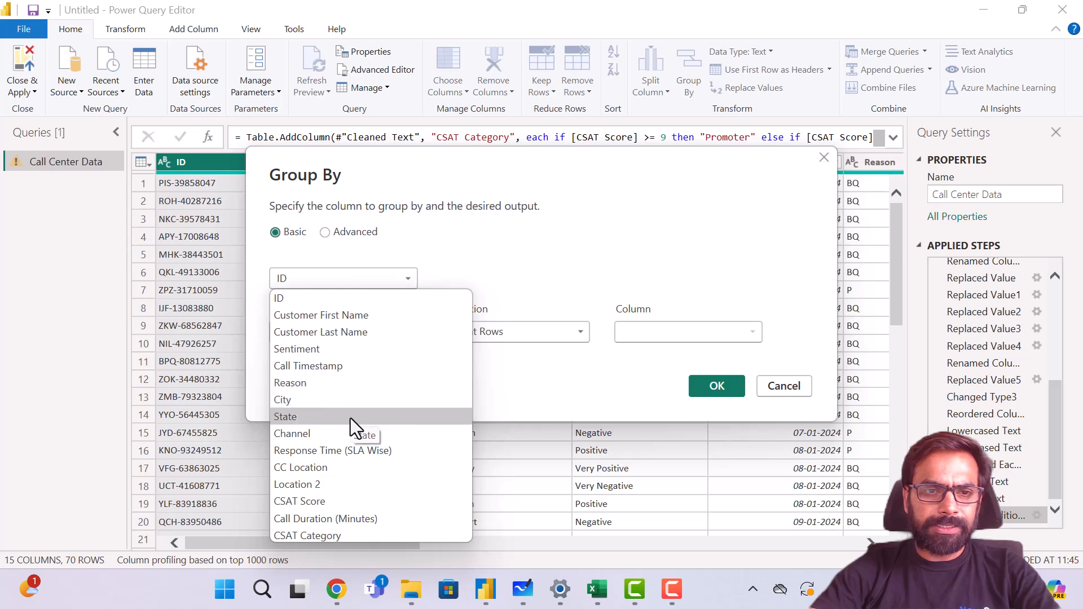
left_click(340, 432)
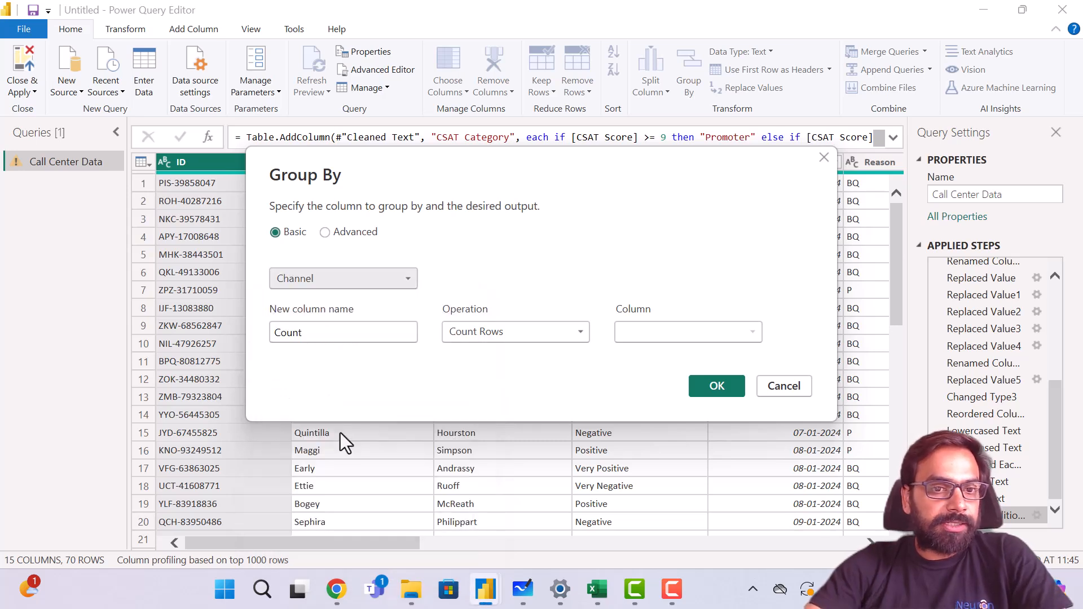
- Name the new aggregated column of the Channel grouping Avg Call Duration
left_click(342, 332)
key("BackSpace")
key("BackSpace")
key("BackSpace")
key("BackSpace")
key("BackSpace")
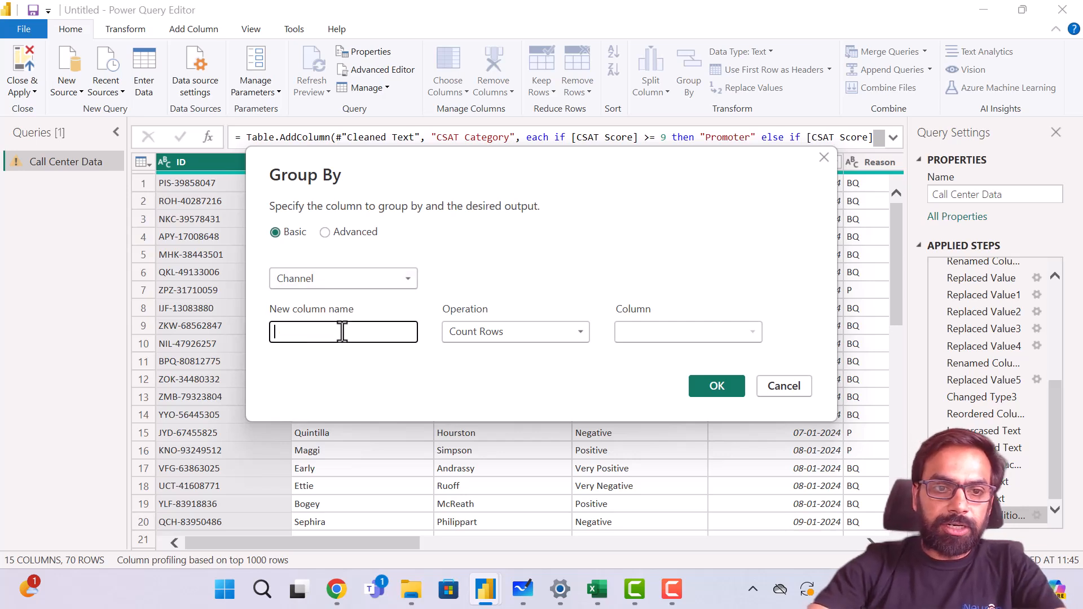
type("Avg")
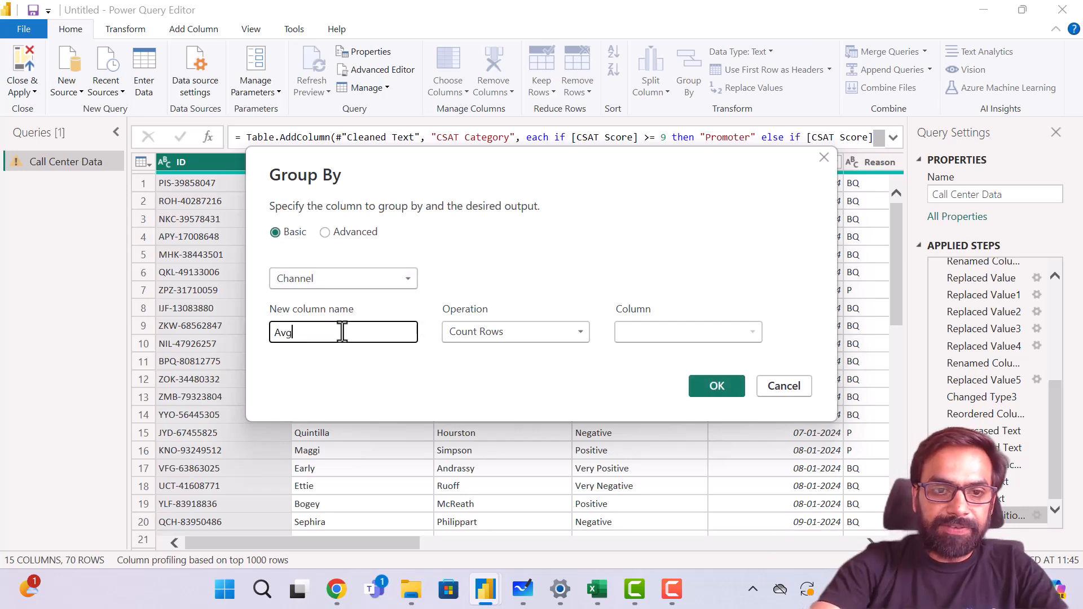
type(" Call ")
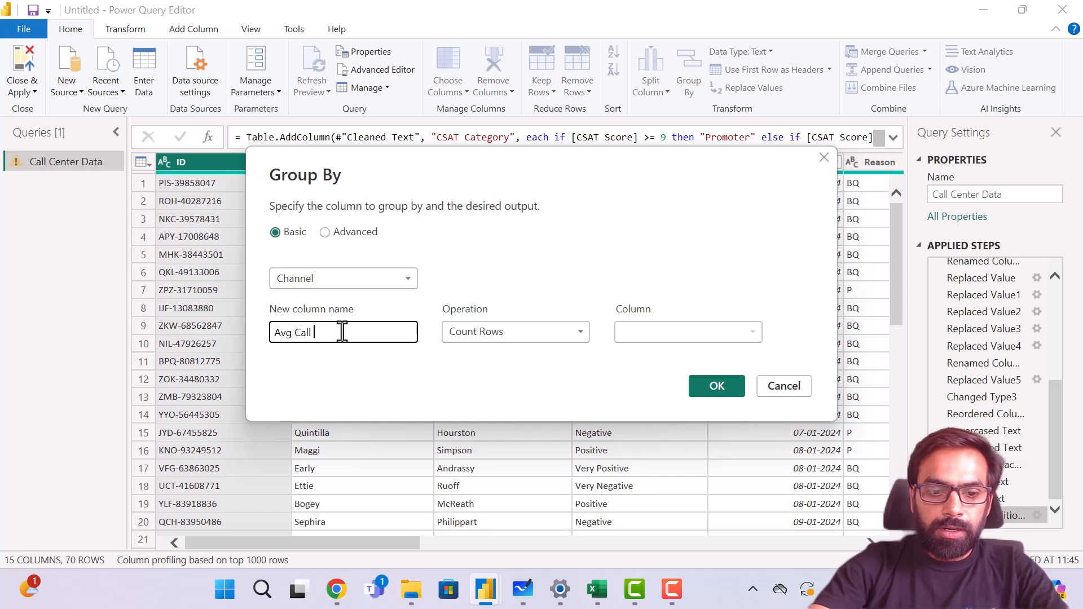
type("Duration")
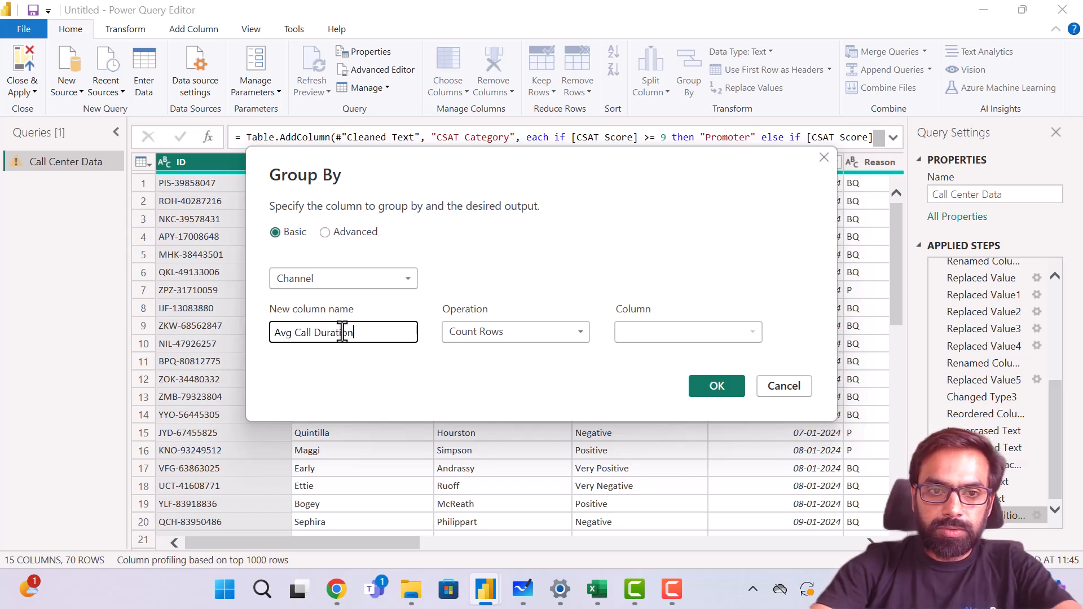
- Set the Avg Call Duration aggregation to the Average of Call Duration (Minutes) and apply the grouping
left_click(516, 333)
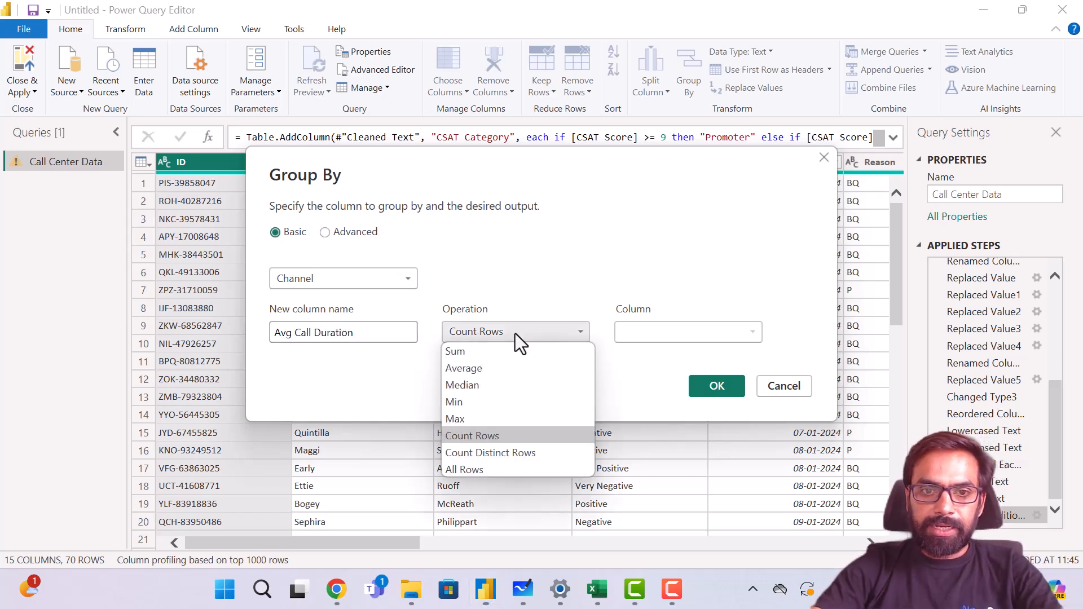
left_click(504, 368)
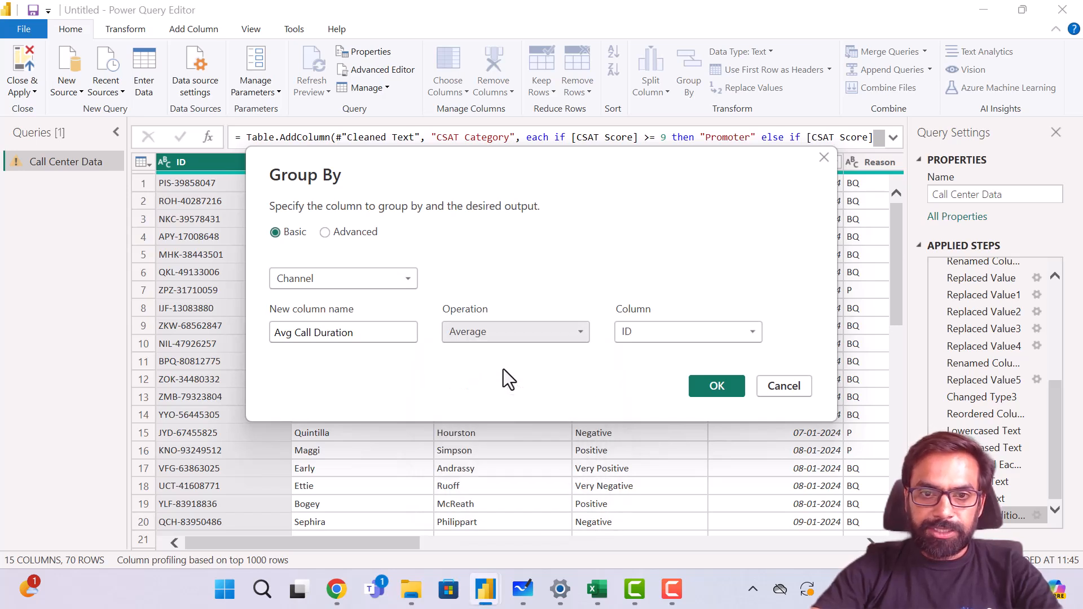
left_click(704, 332)
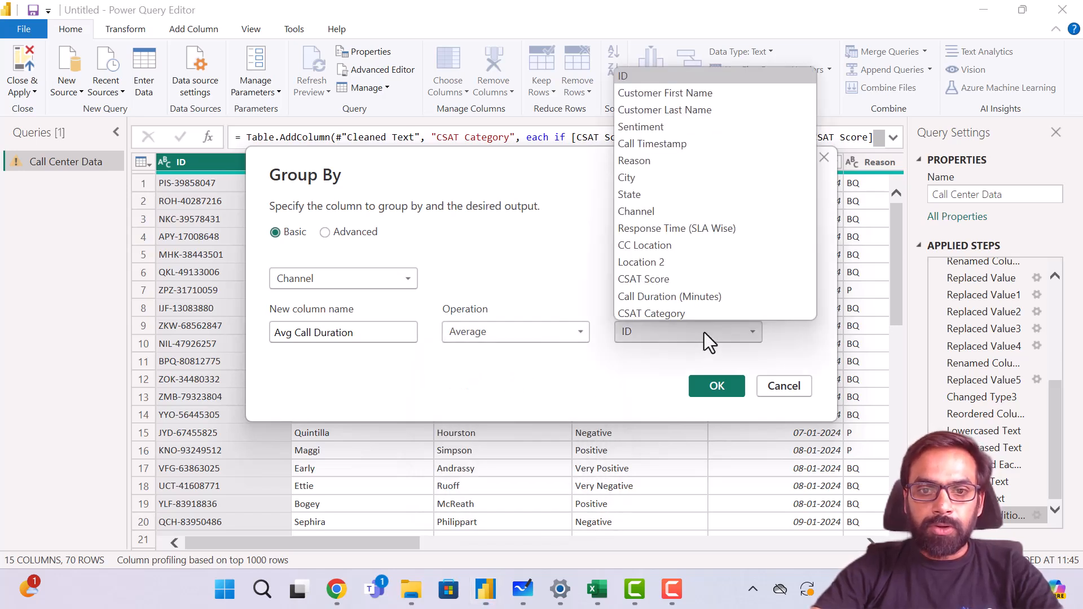
left_click(683, 302)
left_click(736, 389)
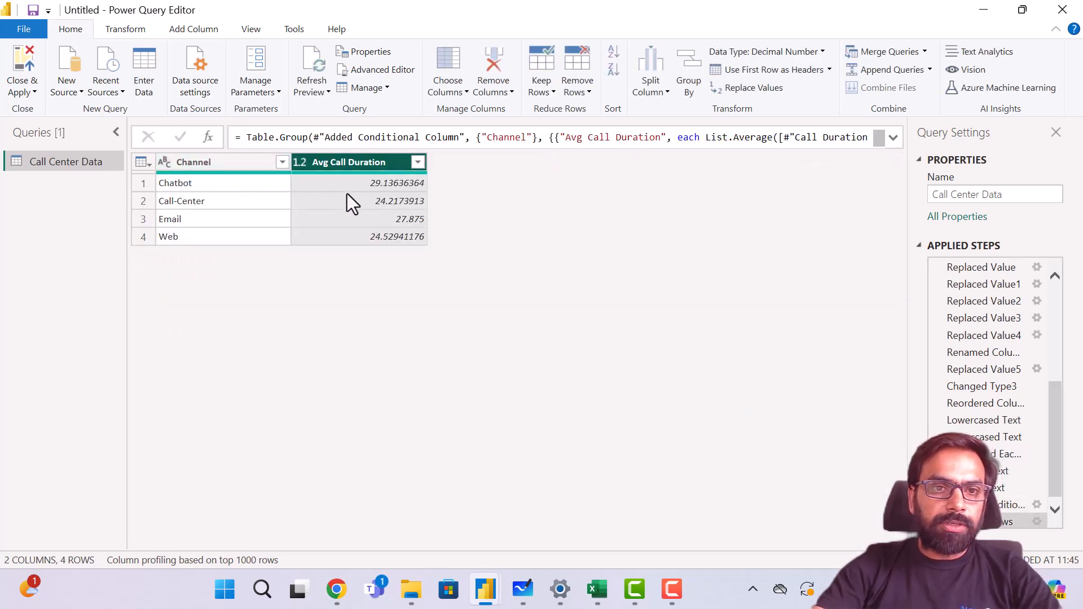
- Examine the Avg Call Duration values for the Chatbot, Call-Center, Email and Web channels
left_click(390, 187)
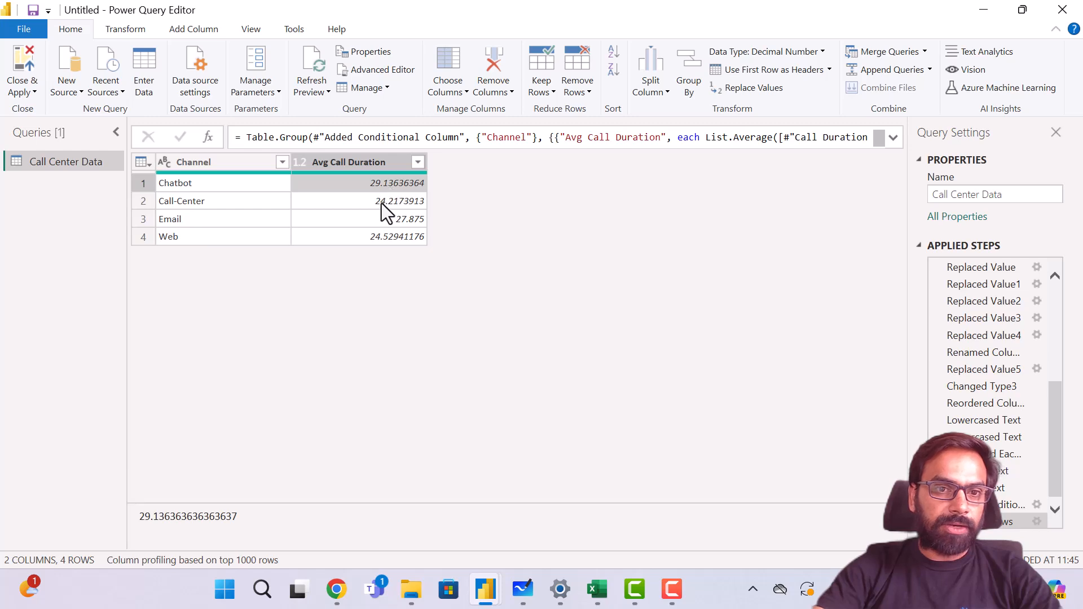
left_click(380, 204)
left_click(409, 216)
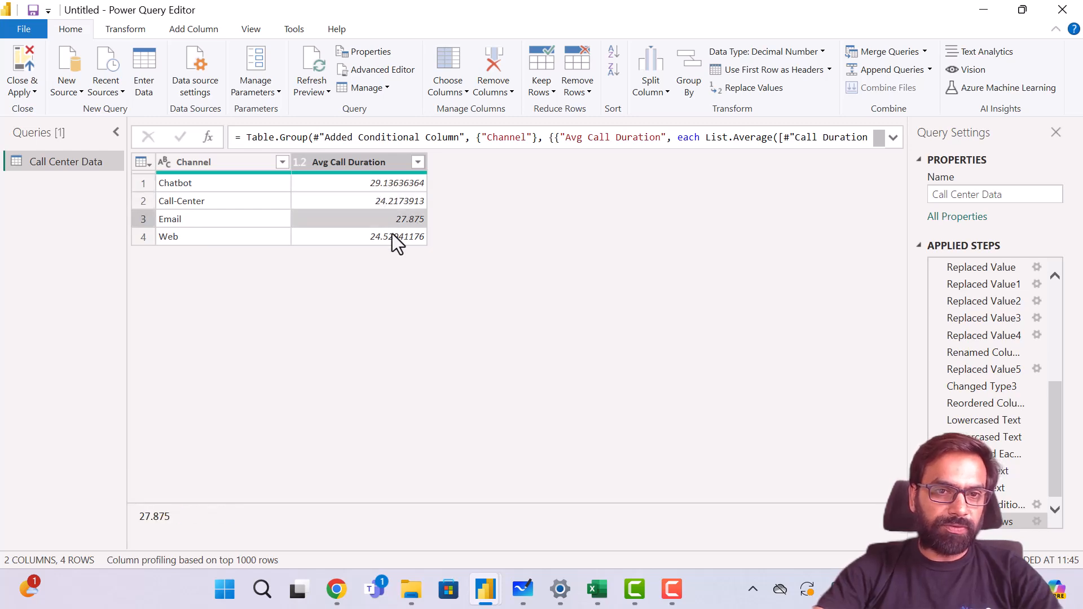
left_click(393, 235)
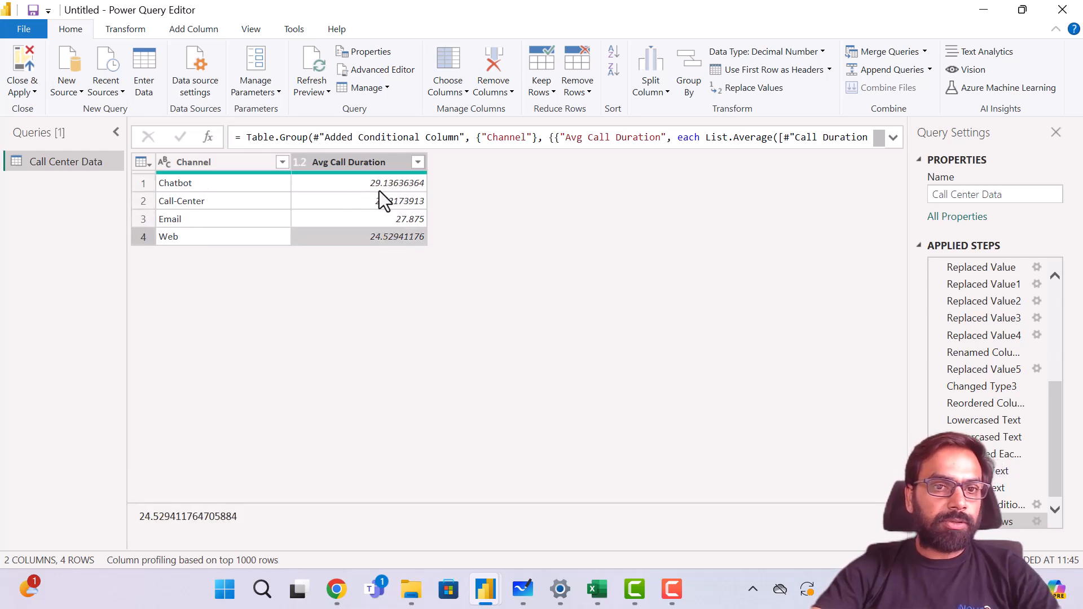
left_click(393, 186)
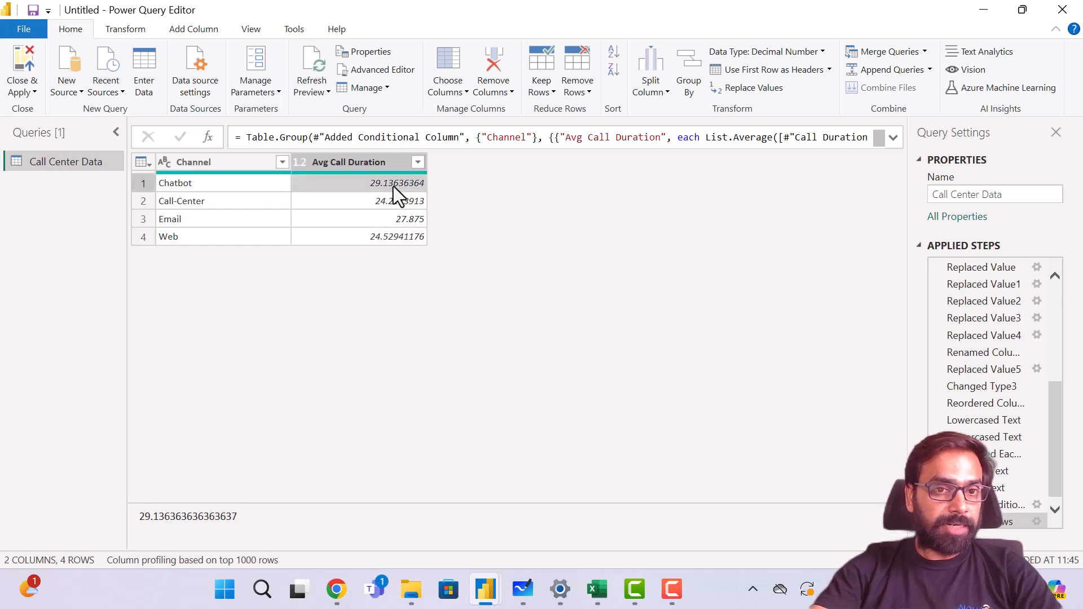
left_click(386, 201)
left_click(395, 222)
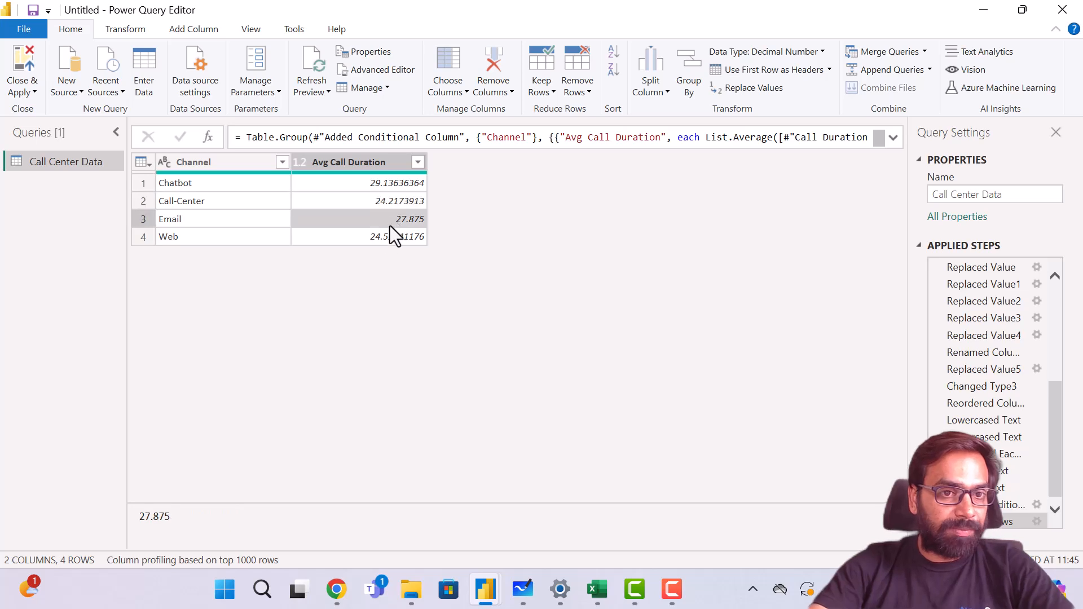
left_click(376, 240)
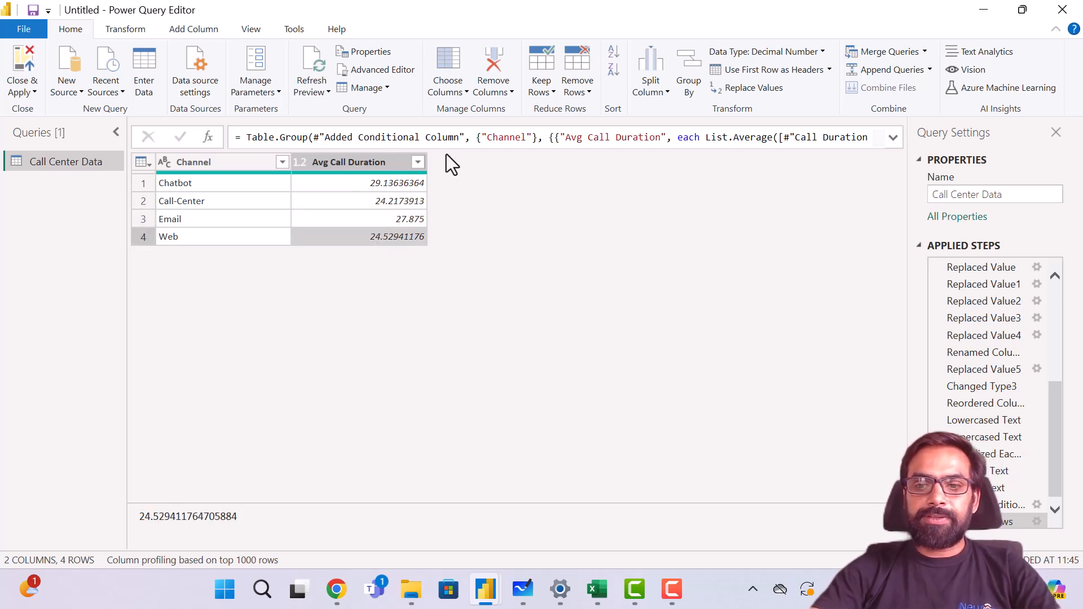
- Remove the Channel grouping from the applied steps and review the remaining transformations and data rows
left_click(938, 521)
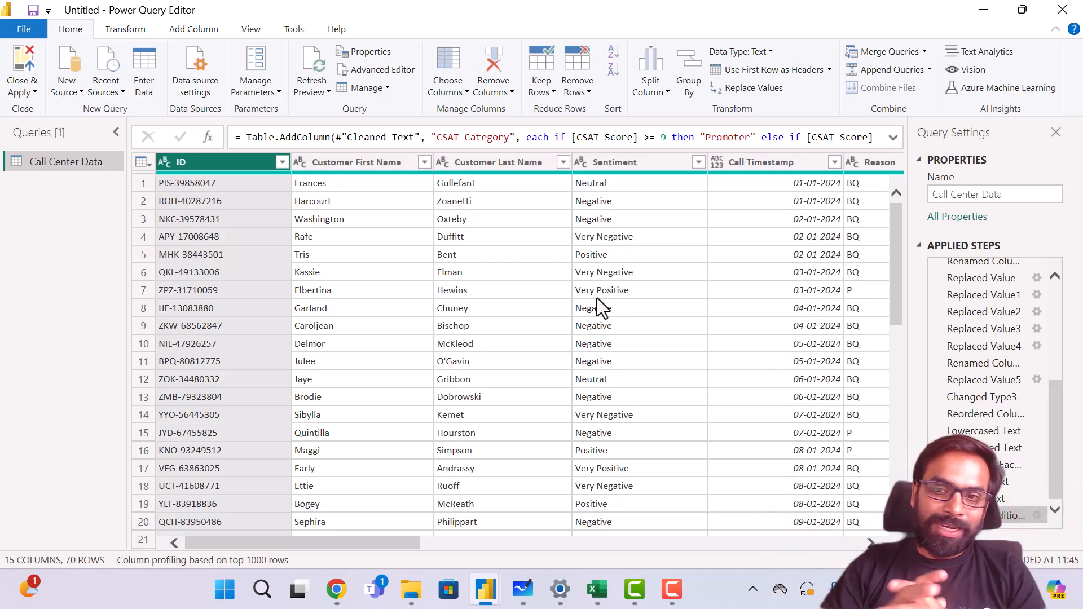
left_click_drag(1052, 426, 1031, 270)
scroll(984, 453, "down", 5)
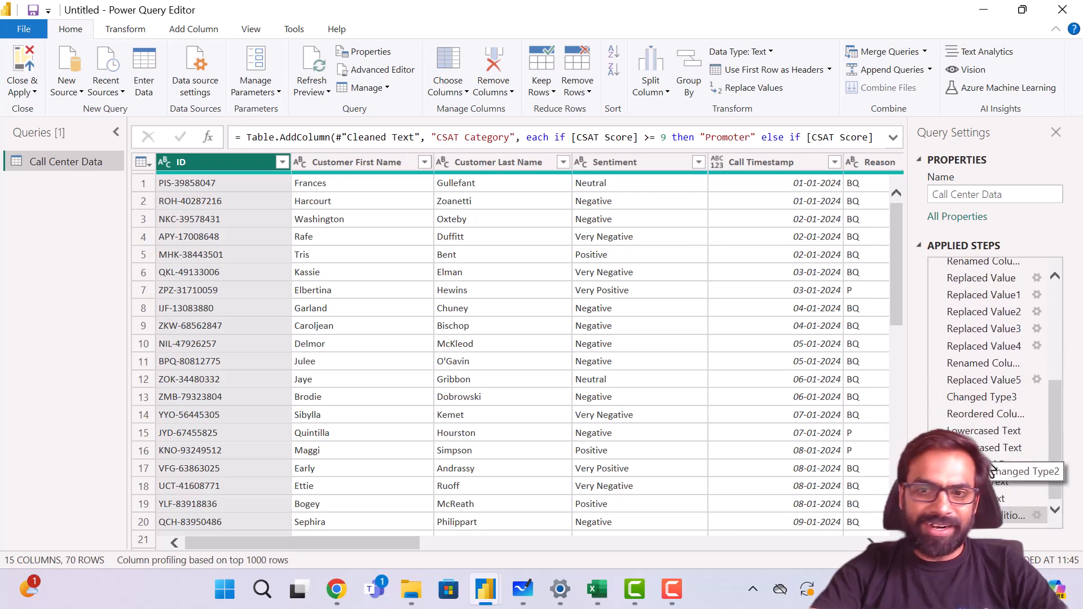
left_click(546, 315)
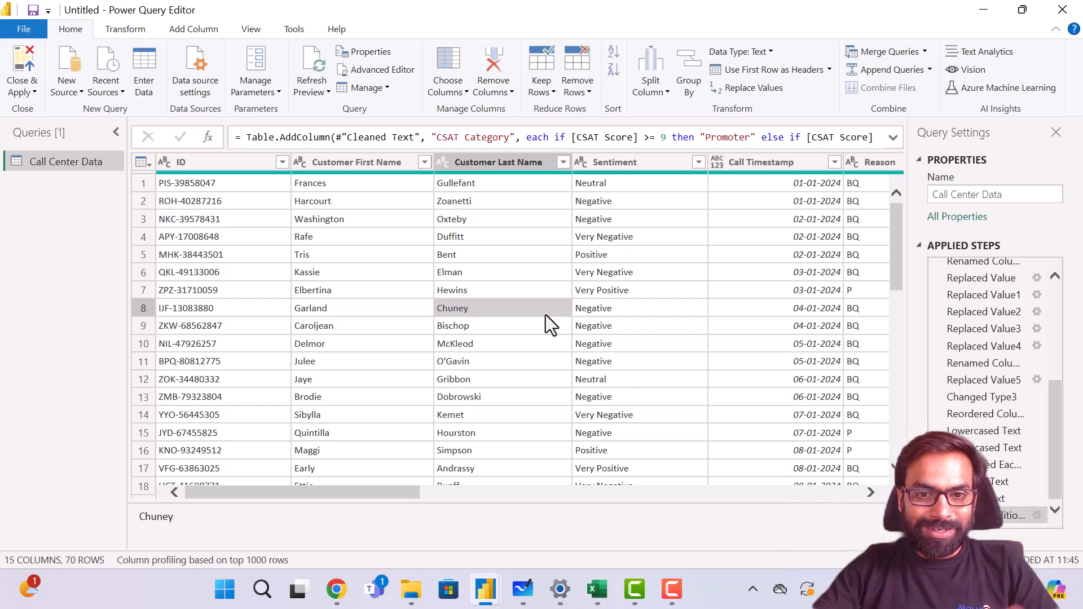
left_click_drag(1056, 442, 1051, 490)
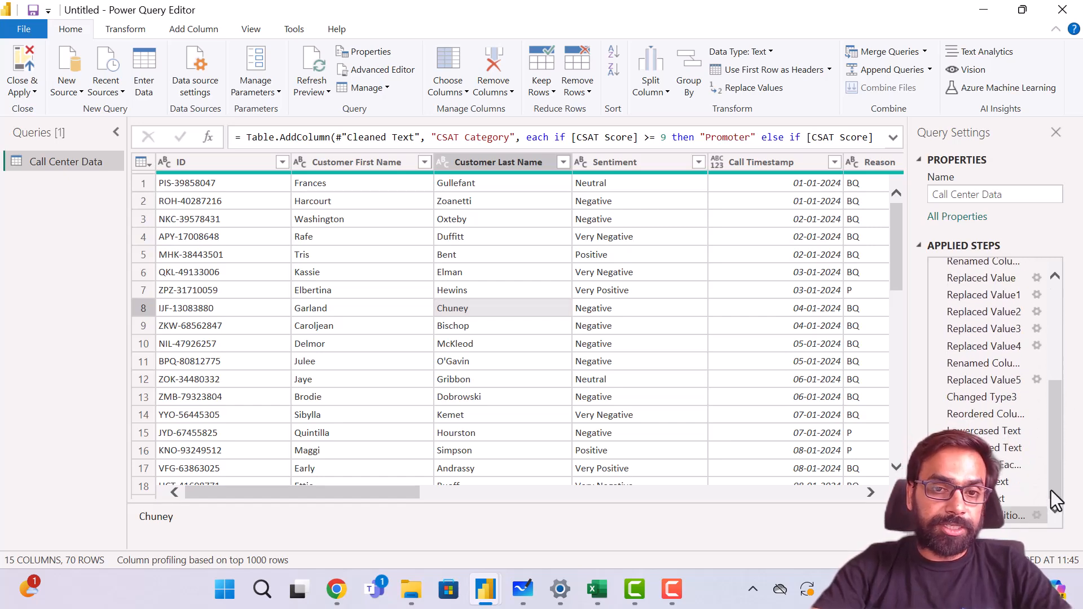
left_click(625, 240)
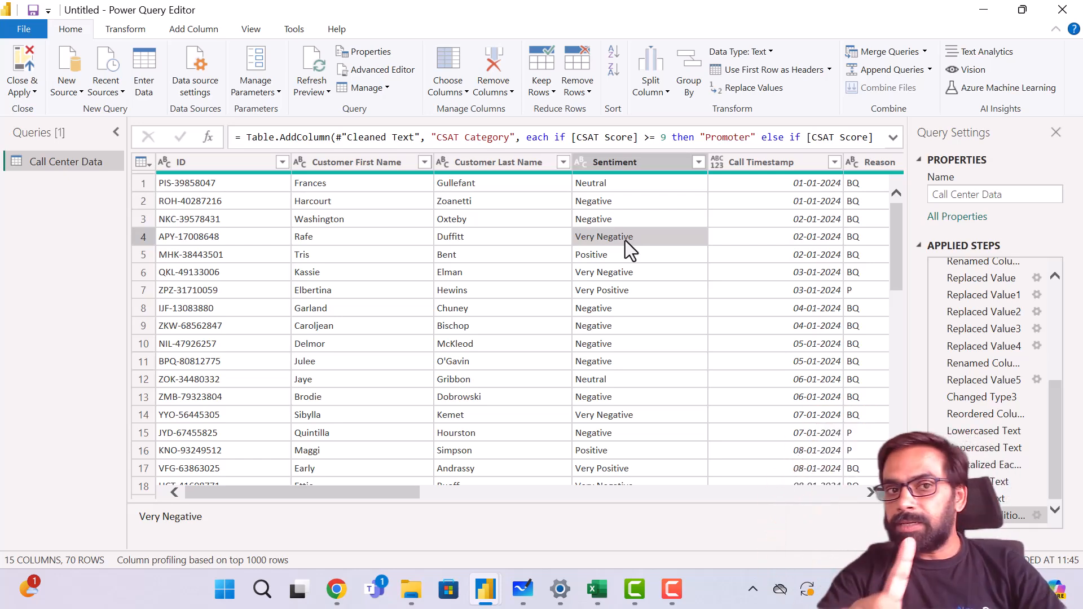
left_click(396, 275)
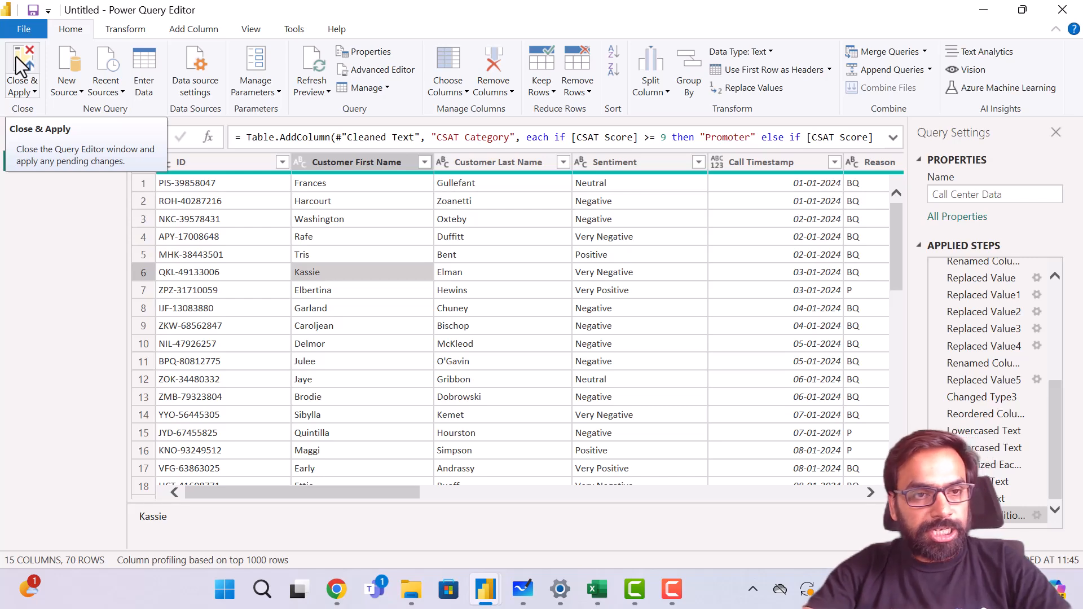
- Close the query editor and apply the pending Call Center Data changes to the Power BI report
left_click(35, 89)
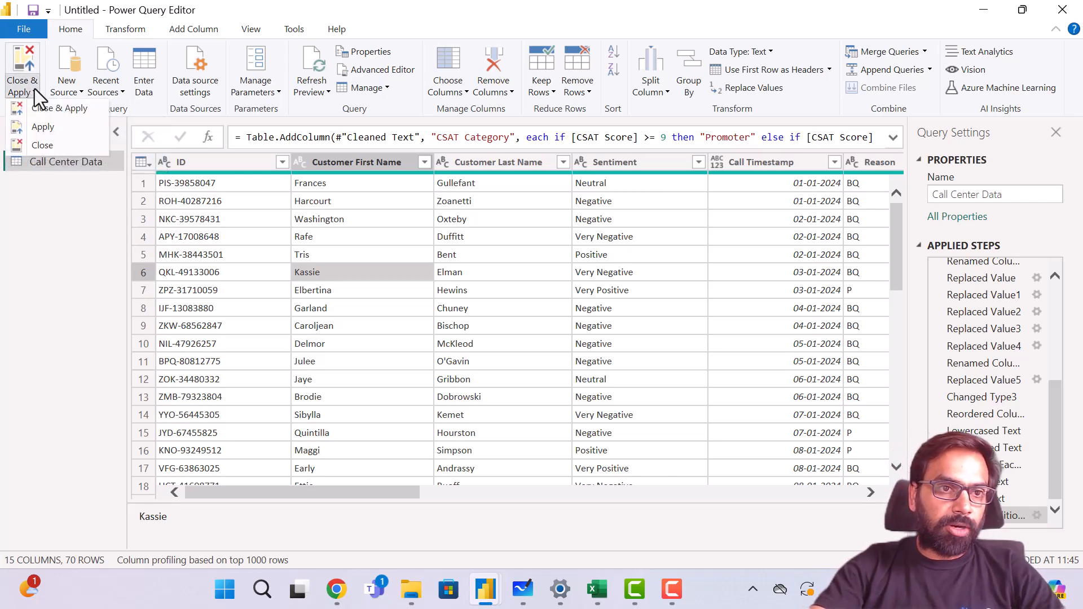
left_click(79, 112)
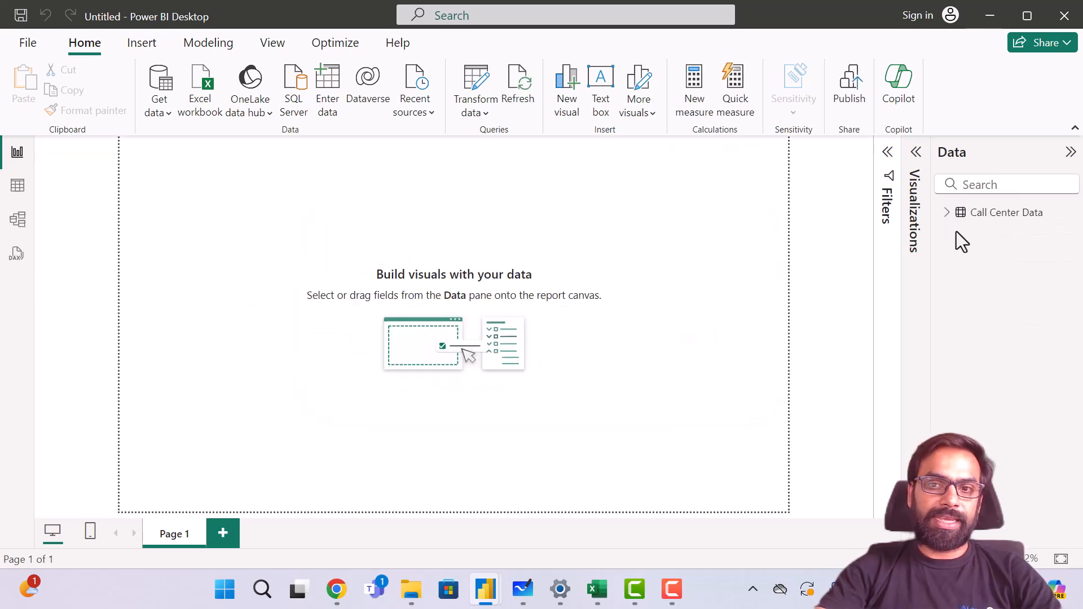
- Review the fields of the loaded Call Center Data table, including the CSAT Category and CSAT Score column properties
left_click(947, 213)
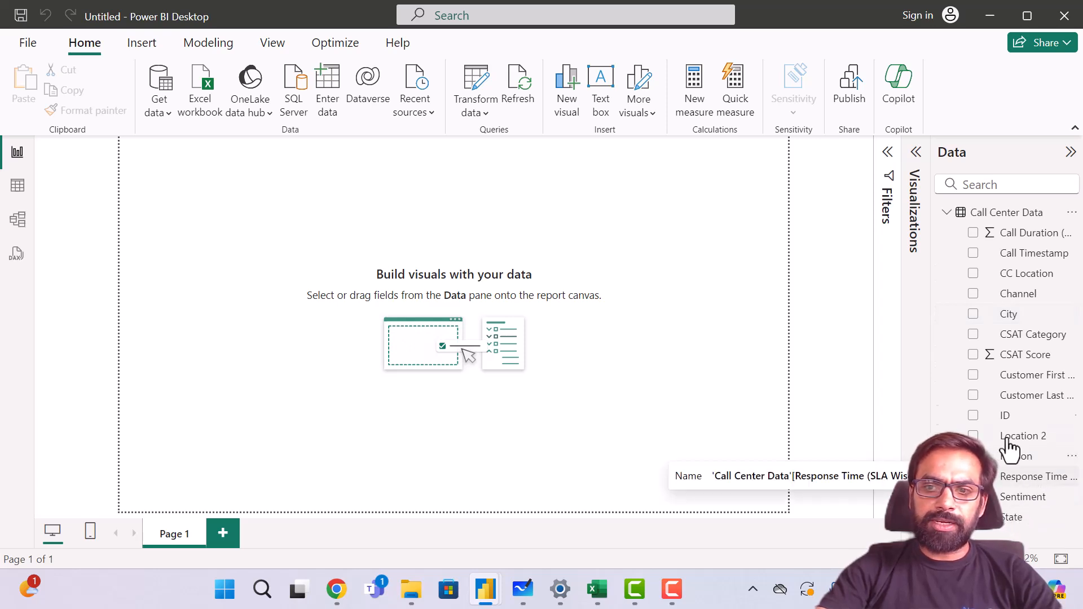
left_click(1028, 338)
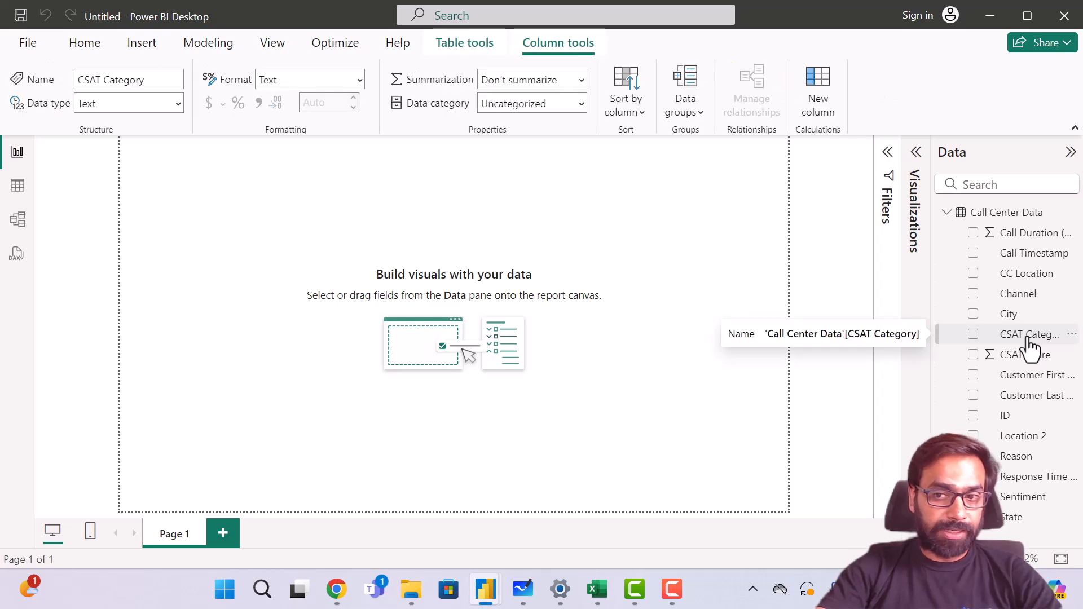
left_click(1031, 361)
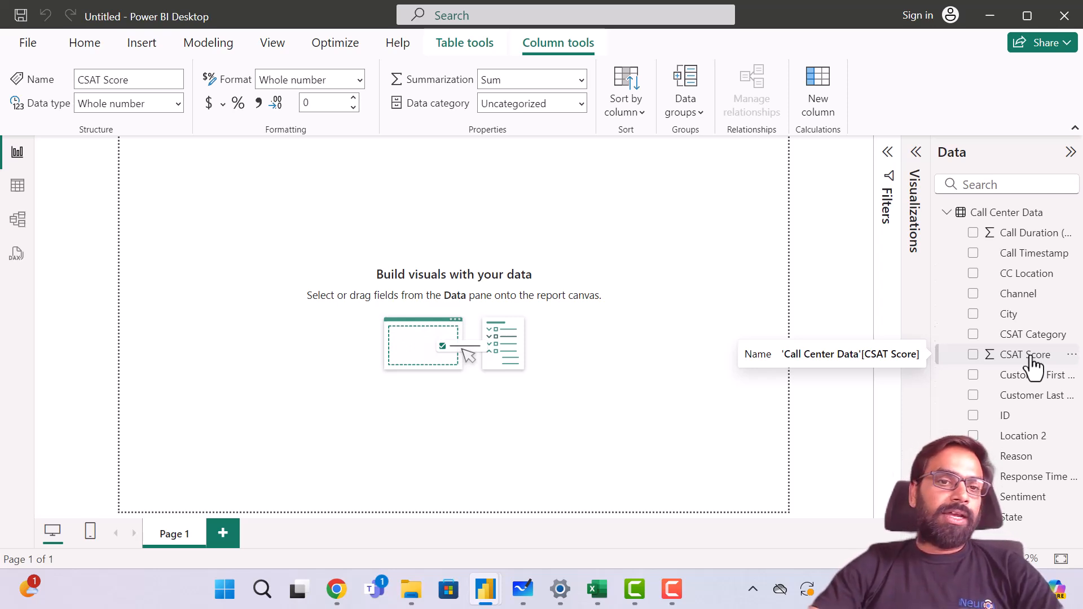
left_click(945, 213)
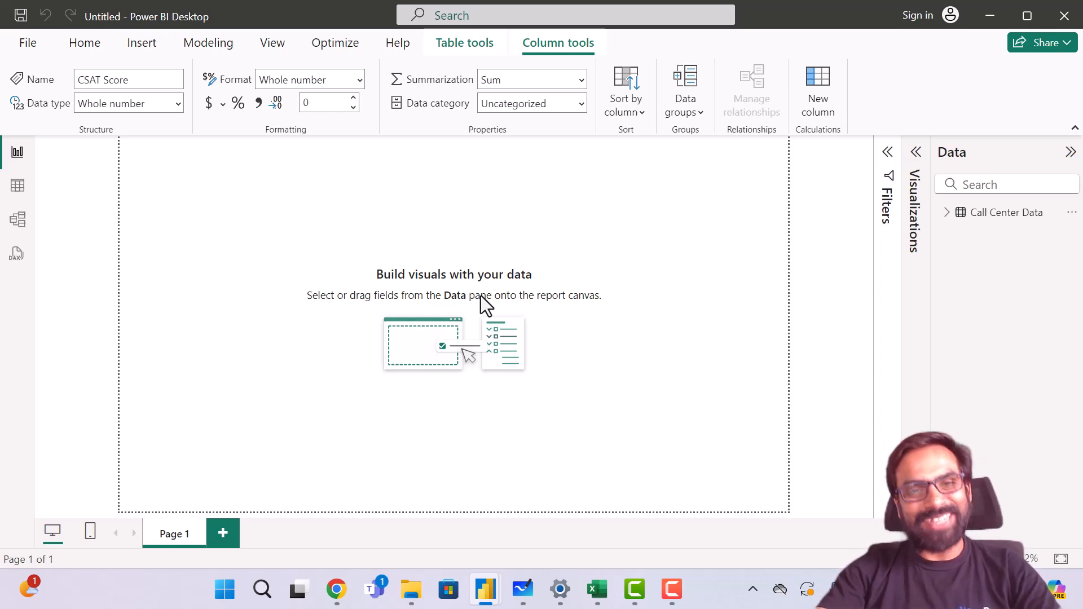
left_click(671, 596)
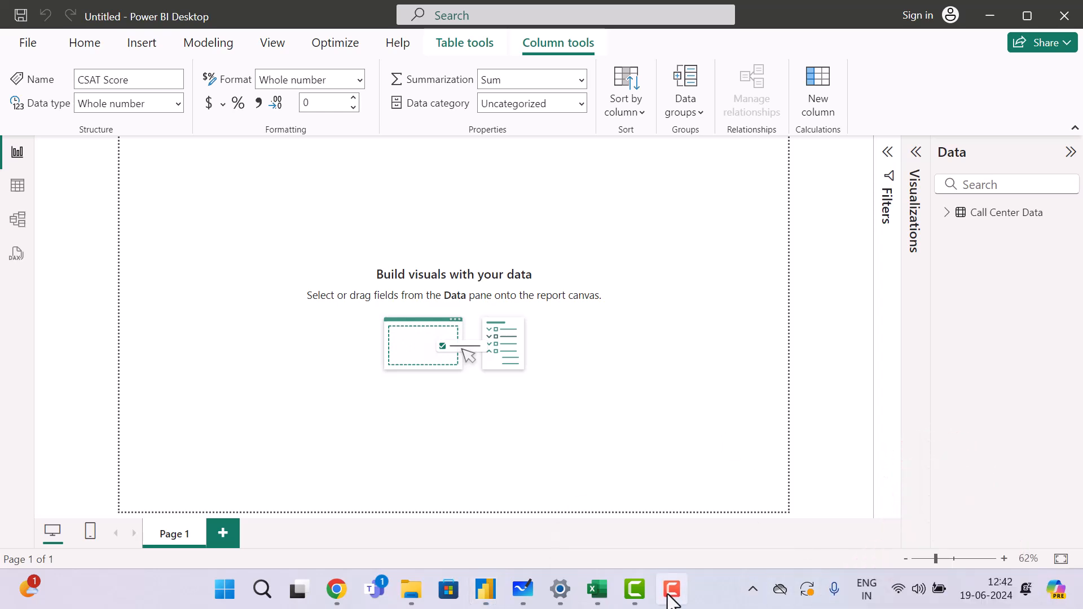